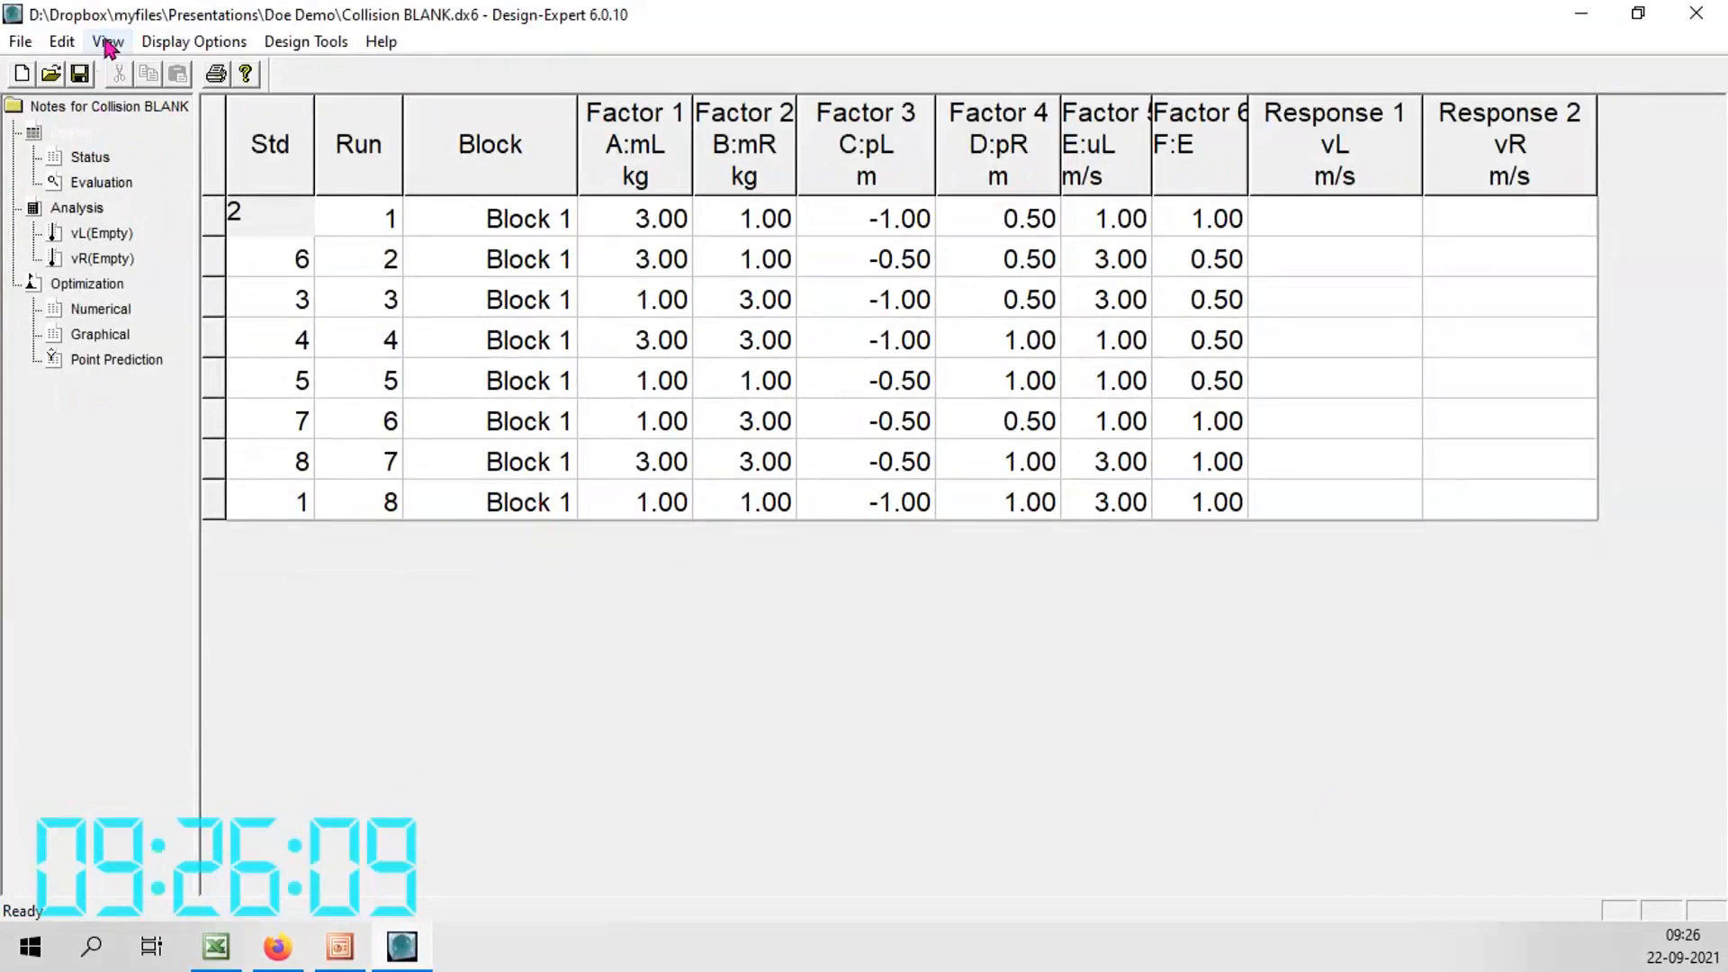
View the collision design as a data entry sheet and as a column info sheet
click(107, 42)
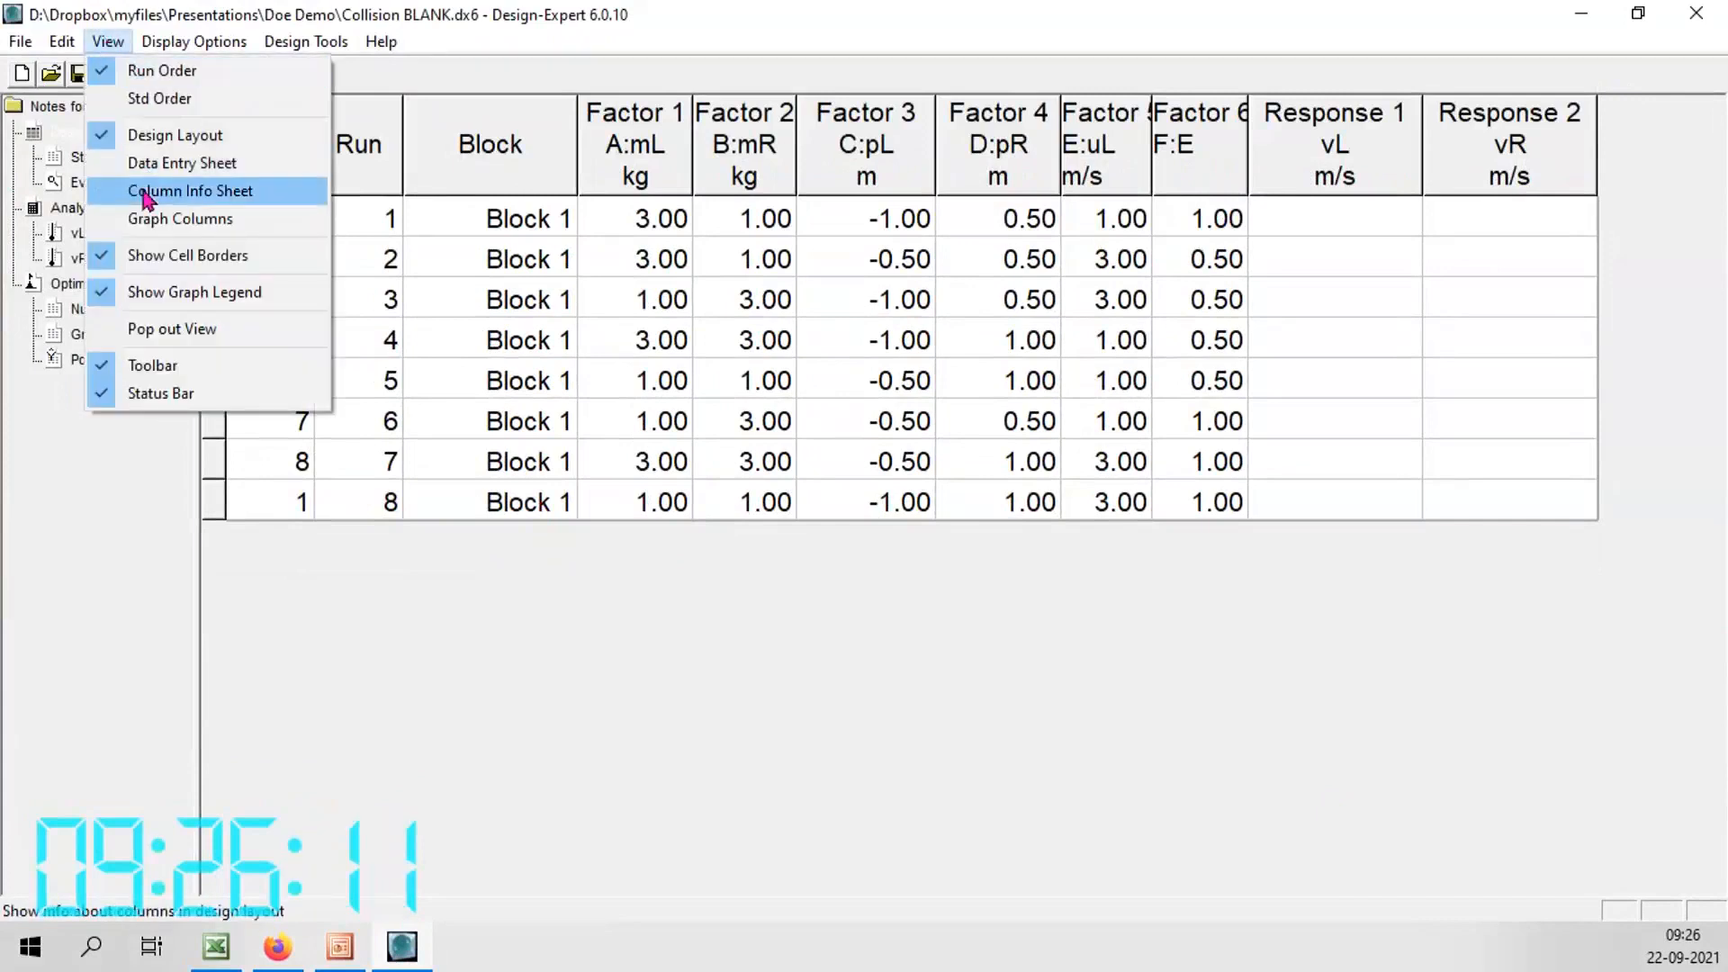
click(142, 163)
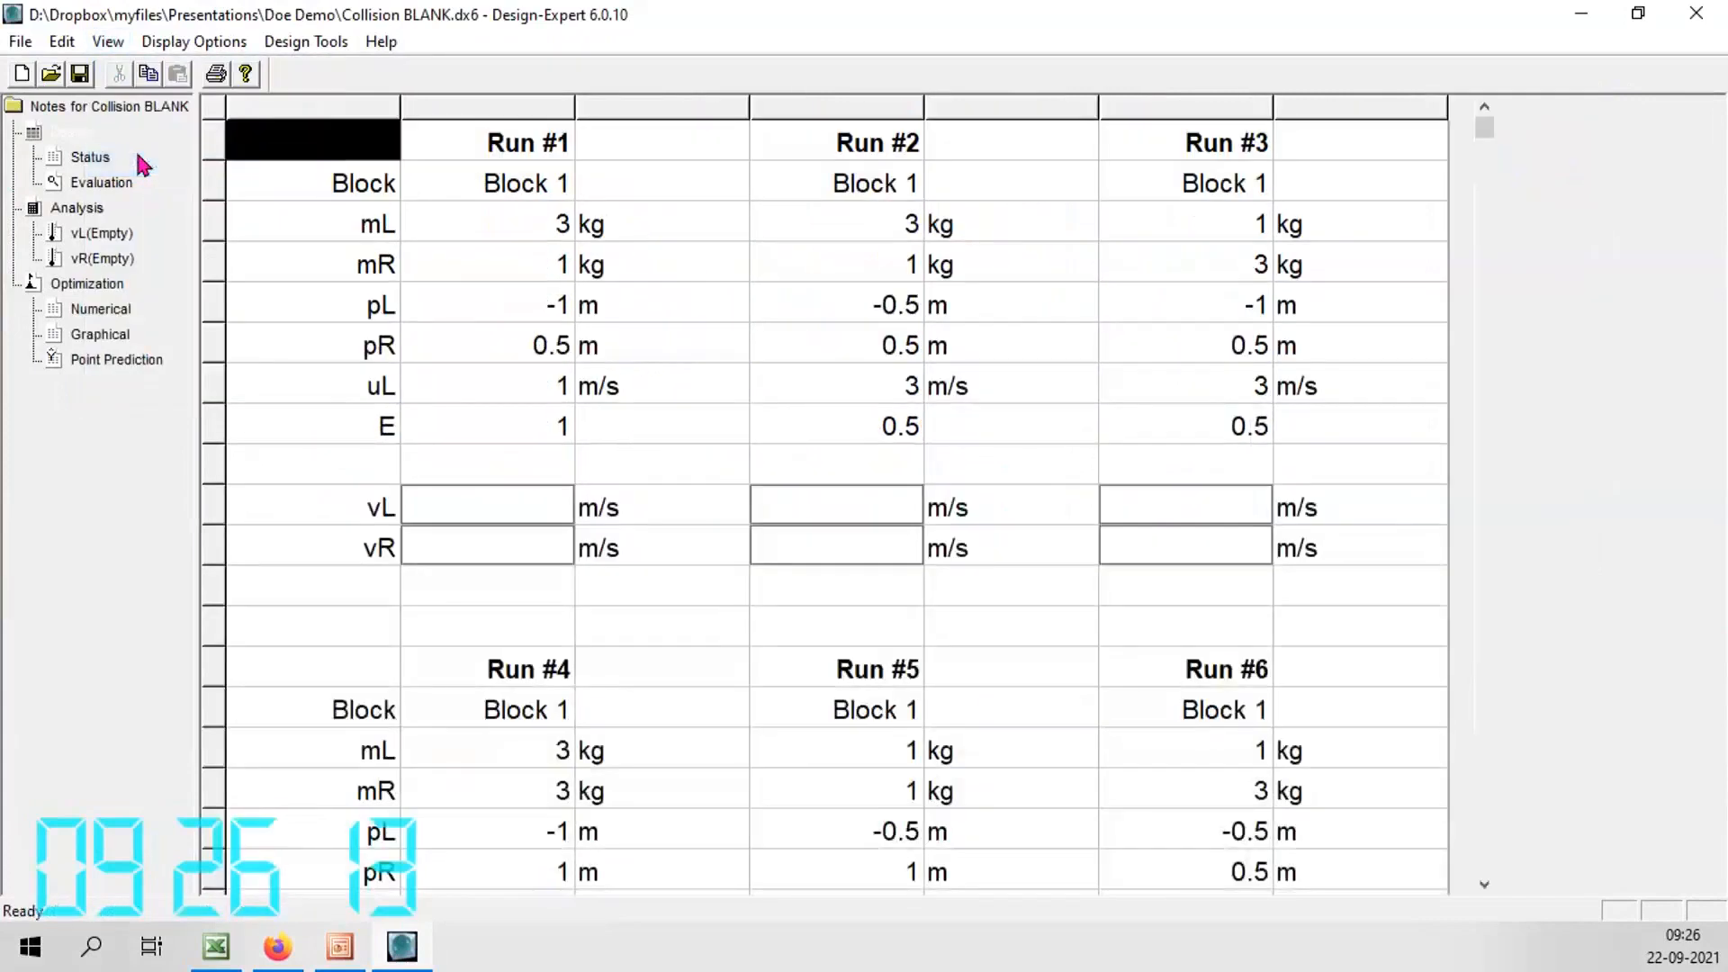
click(108, 41)
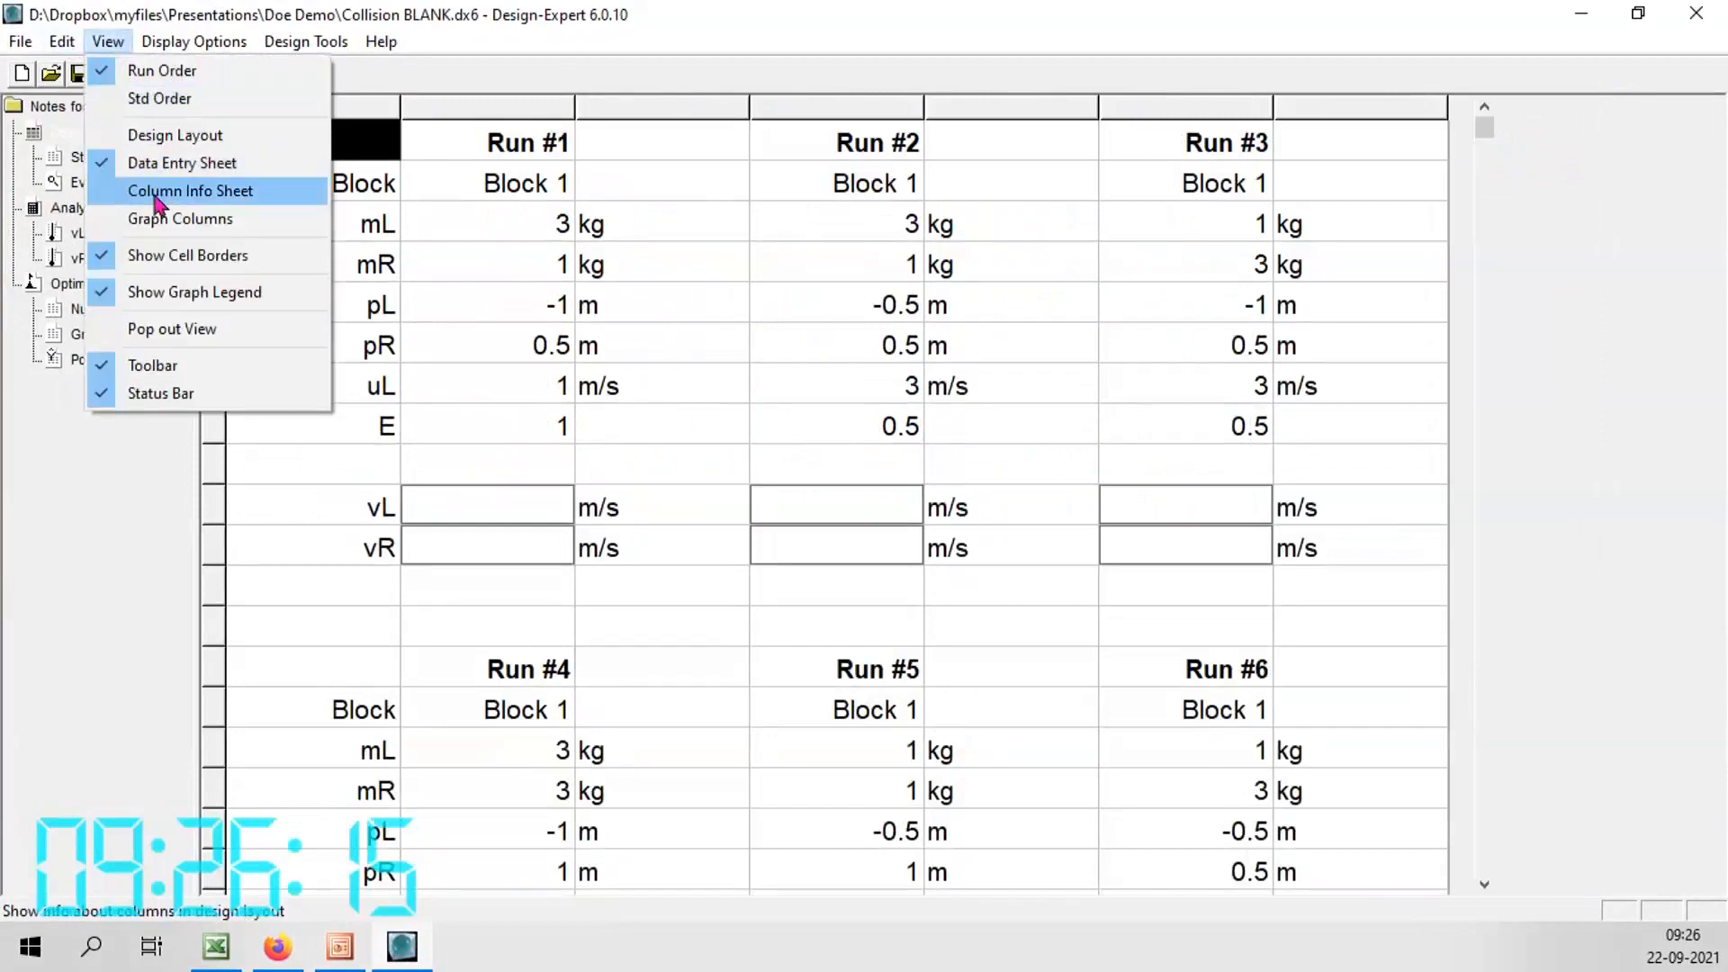
click(158, 192)
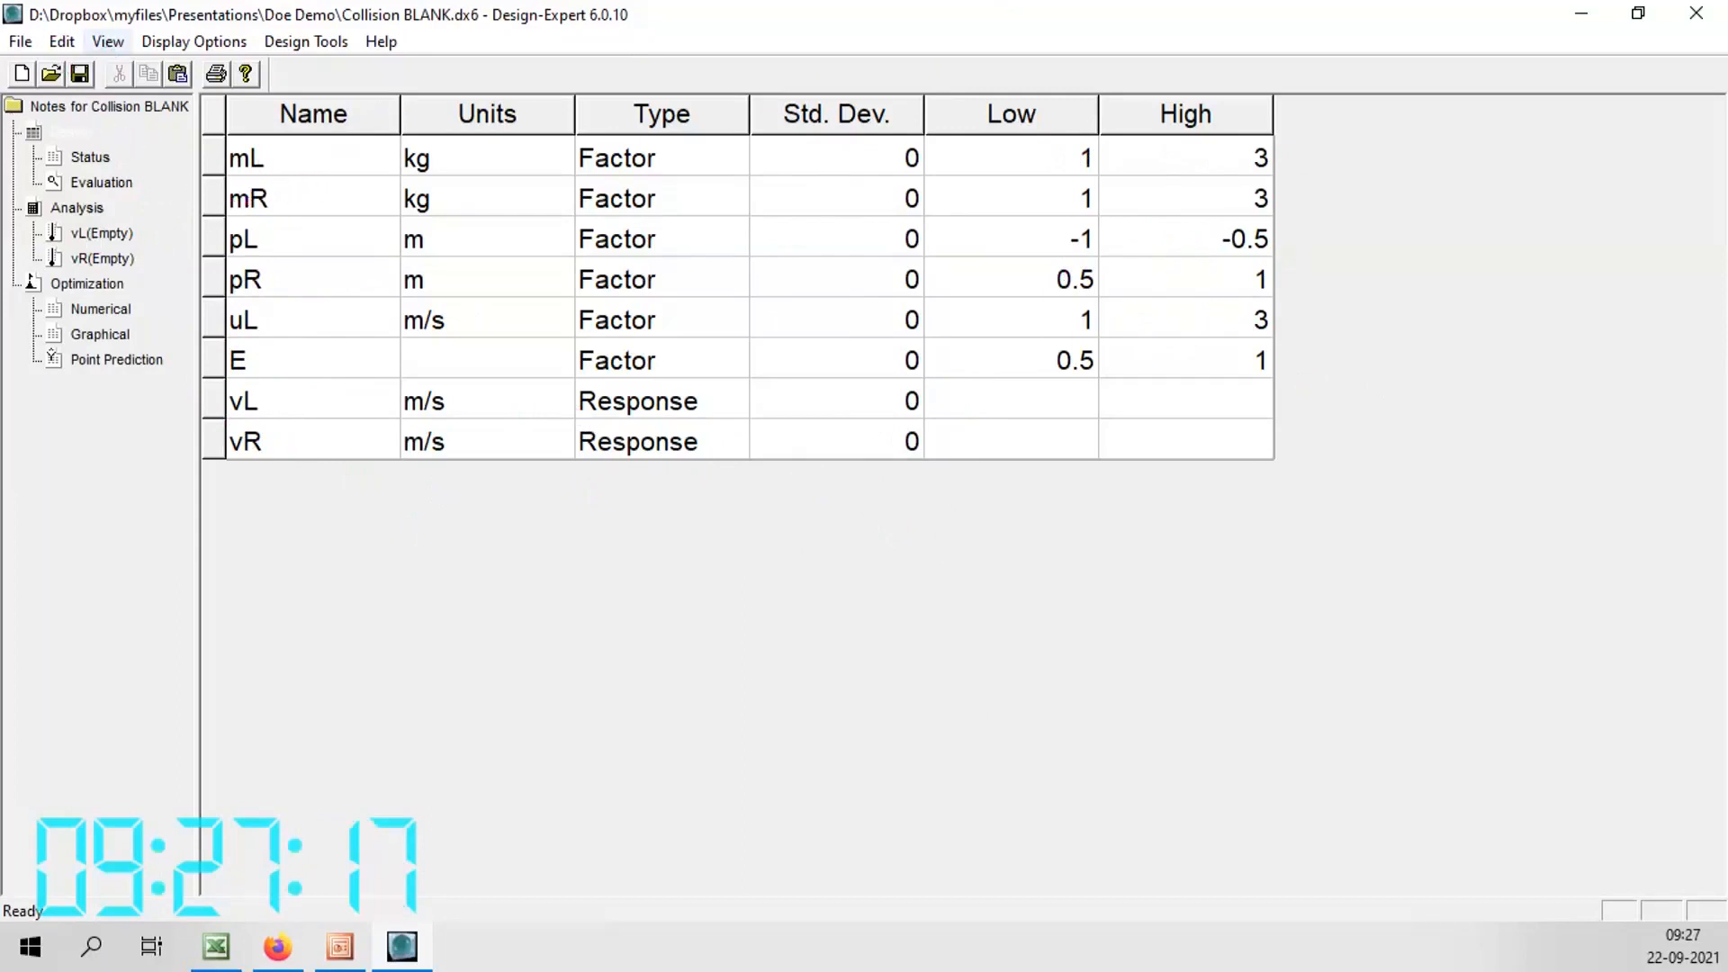
Start a new design from the previous design info, choosing the 2-level factorial 1/8 fraction for 6 factors in 8 experiments
click(20, 41)
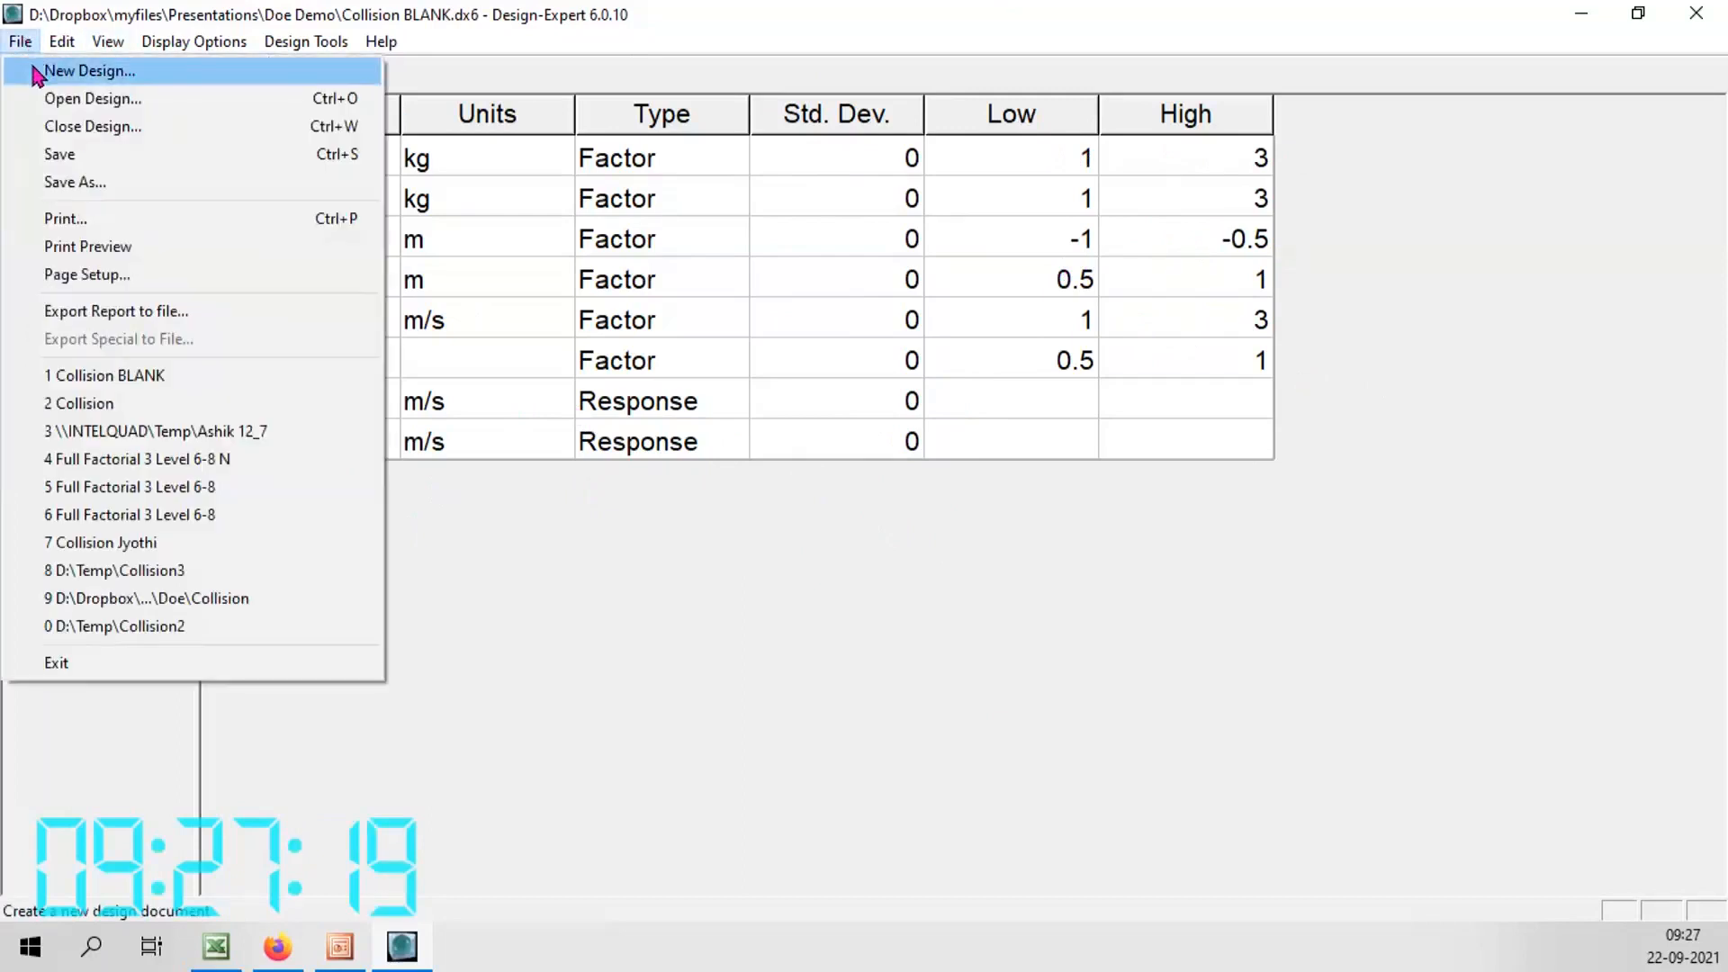
click(36, 65)
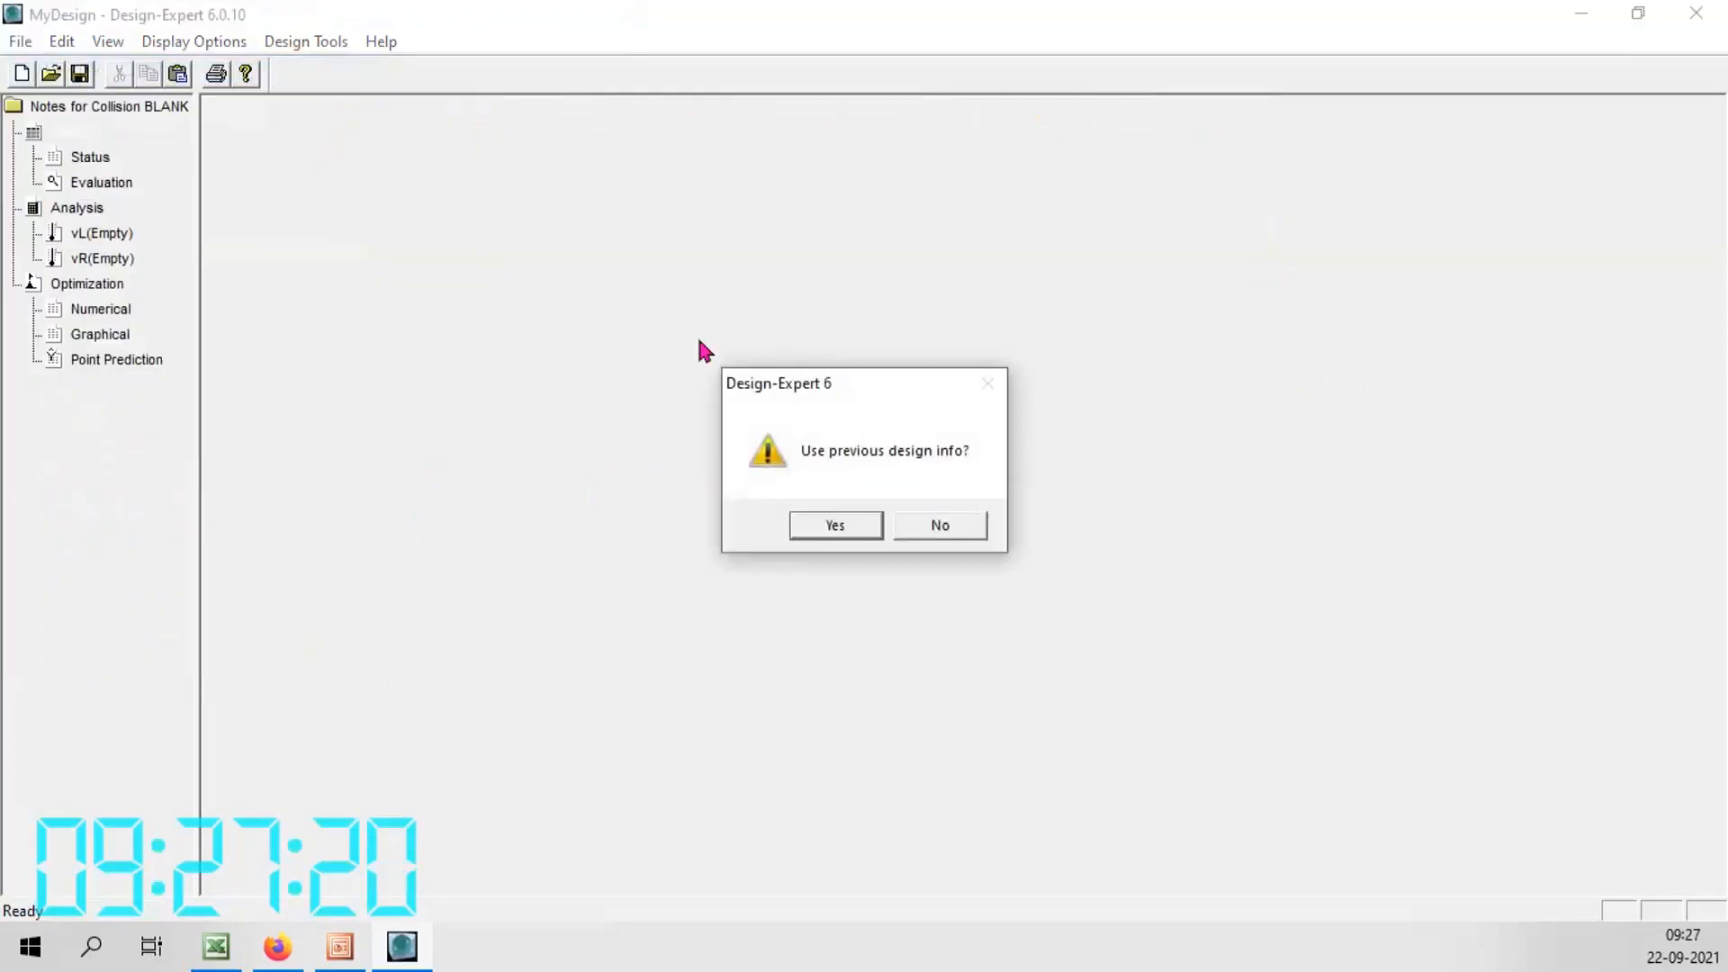
click(852, 527)
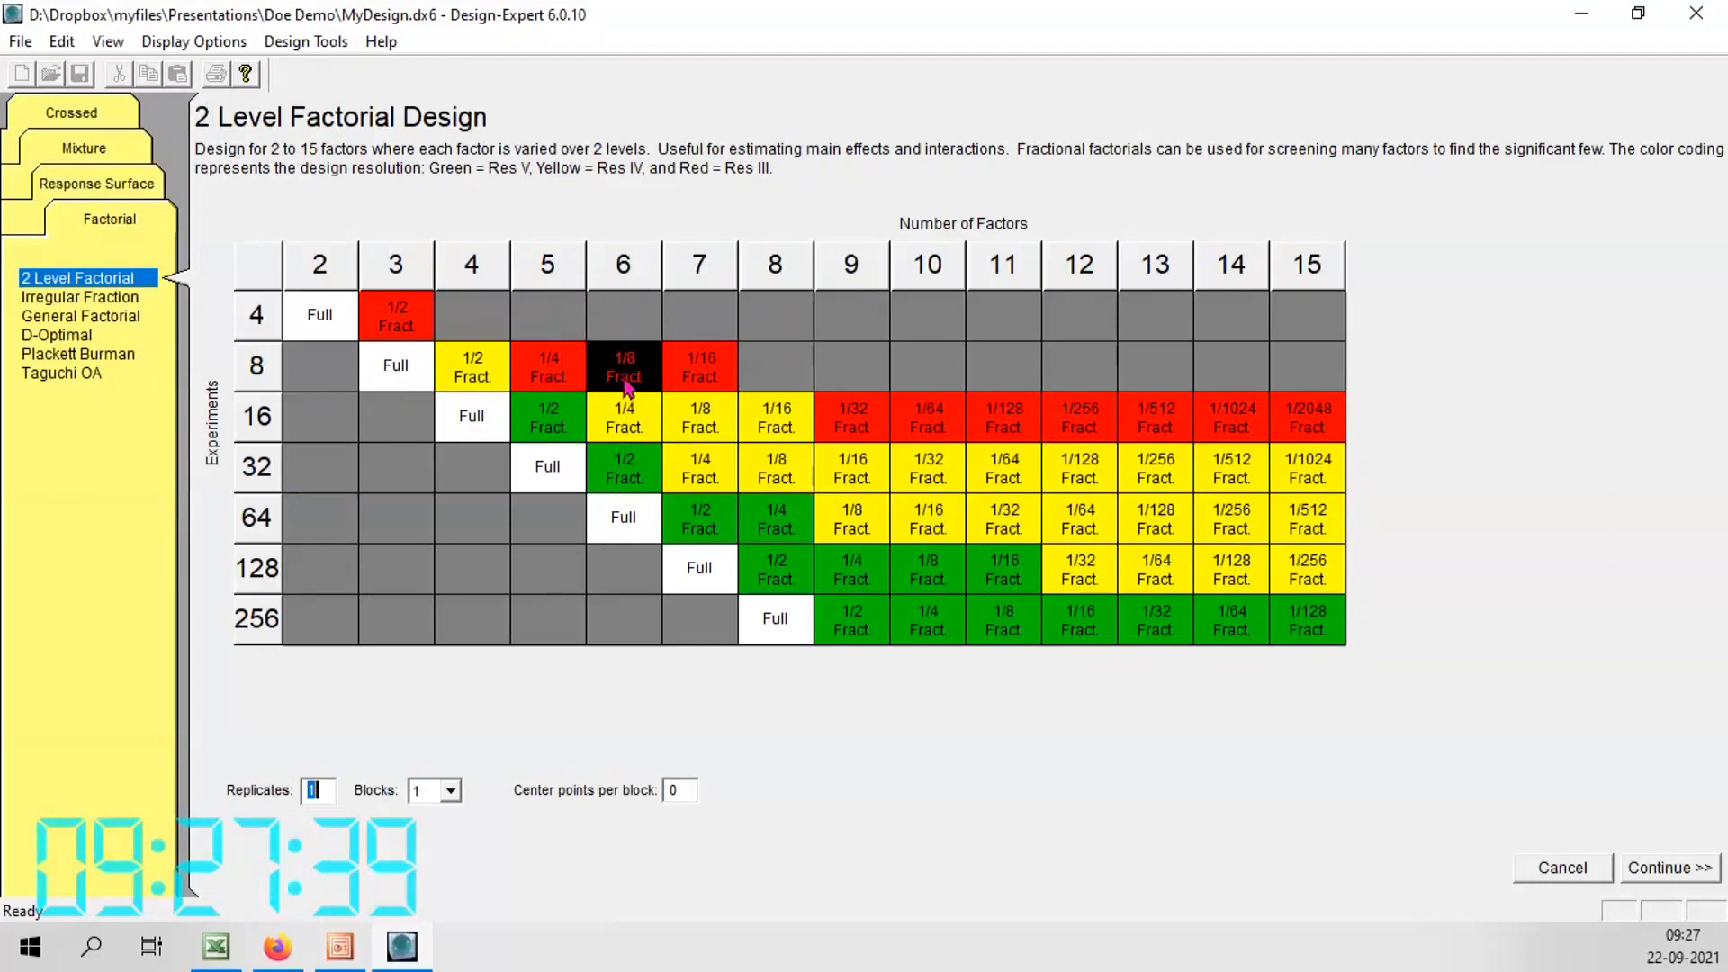
click(626, 423)
click(627, 372)
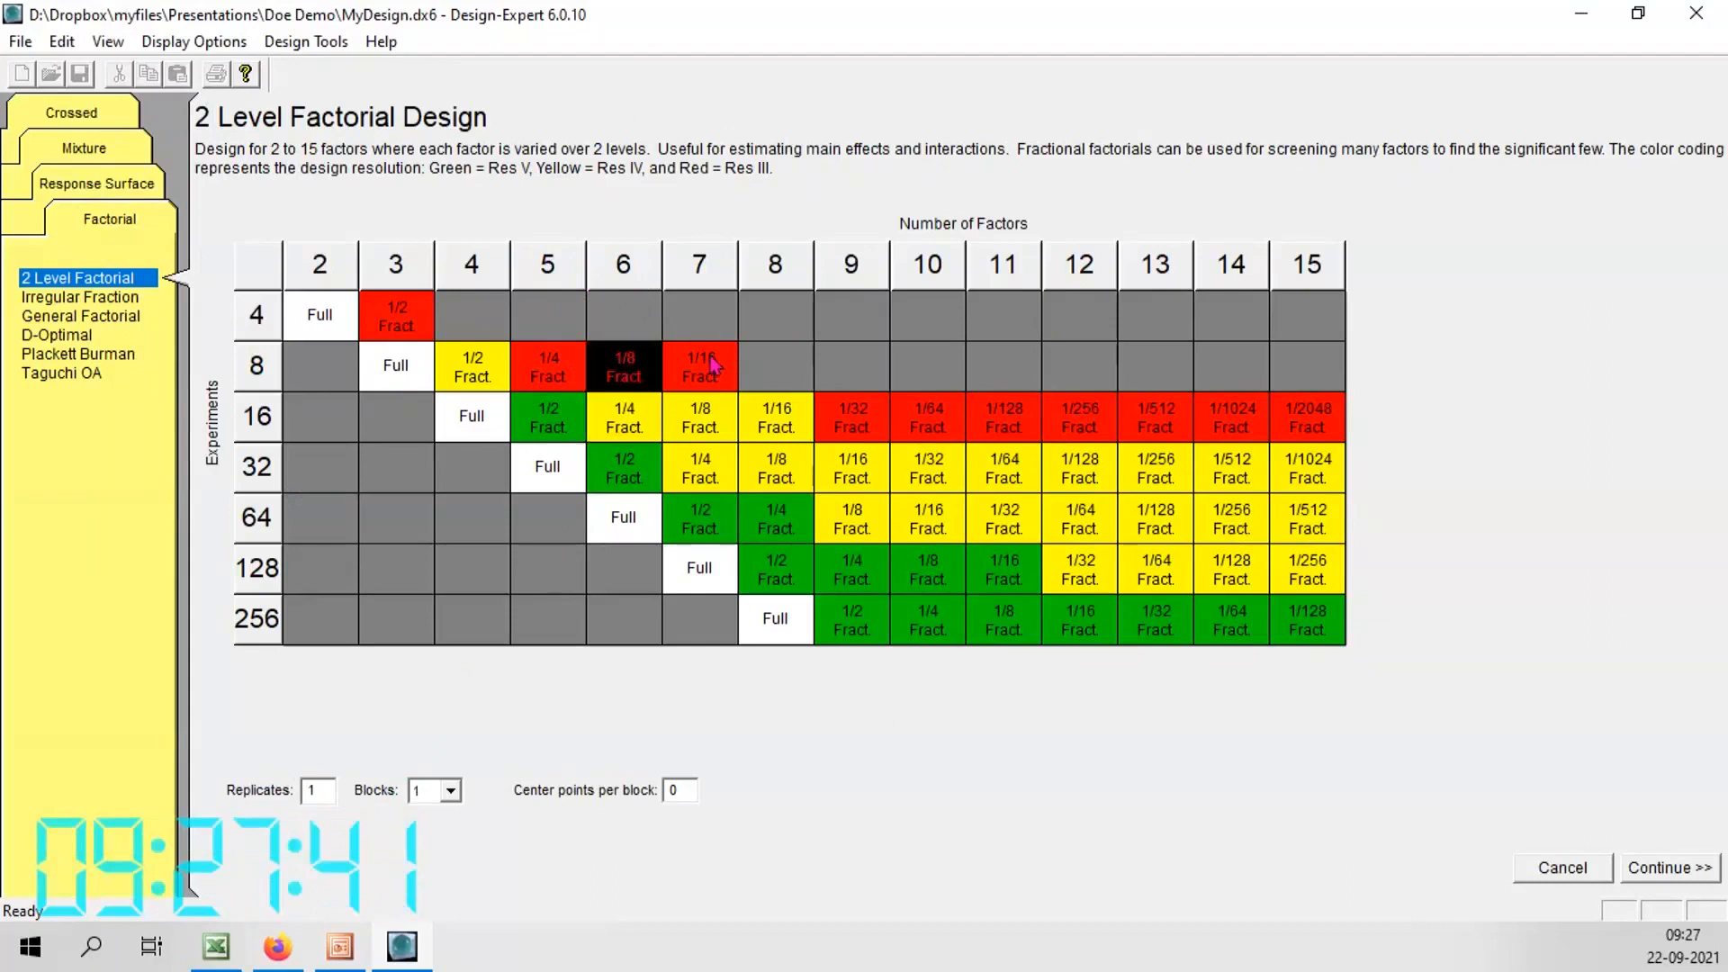
click(699, 410)
click(623, 366)
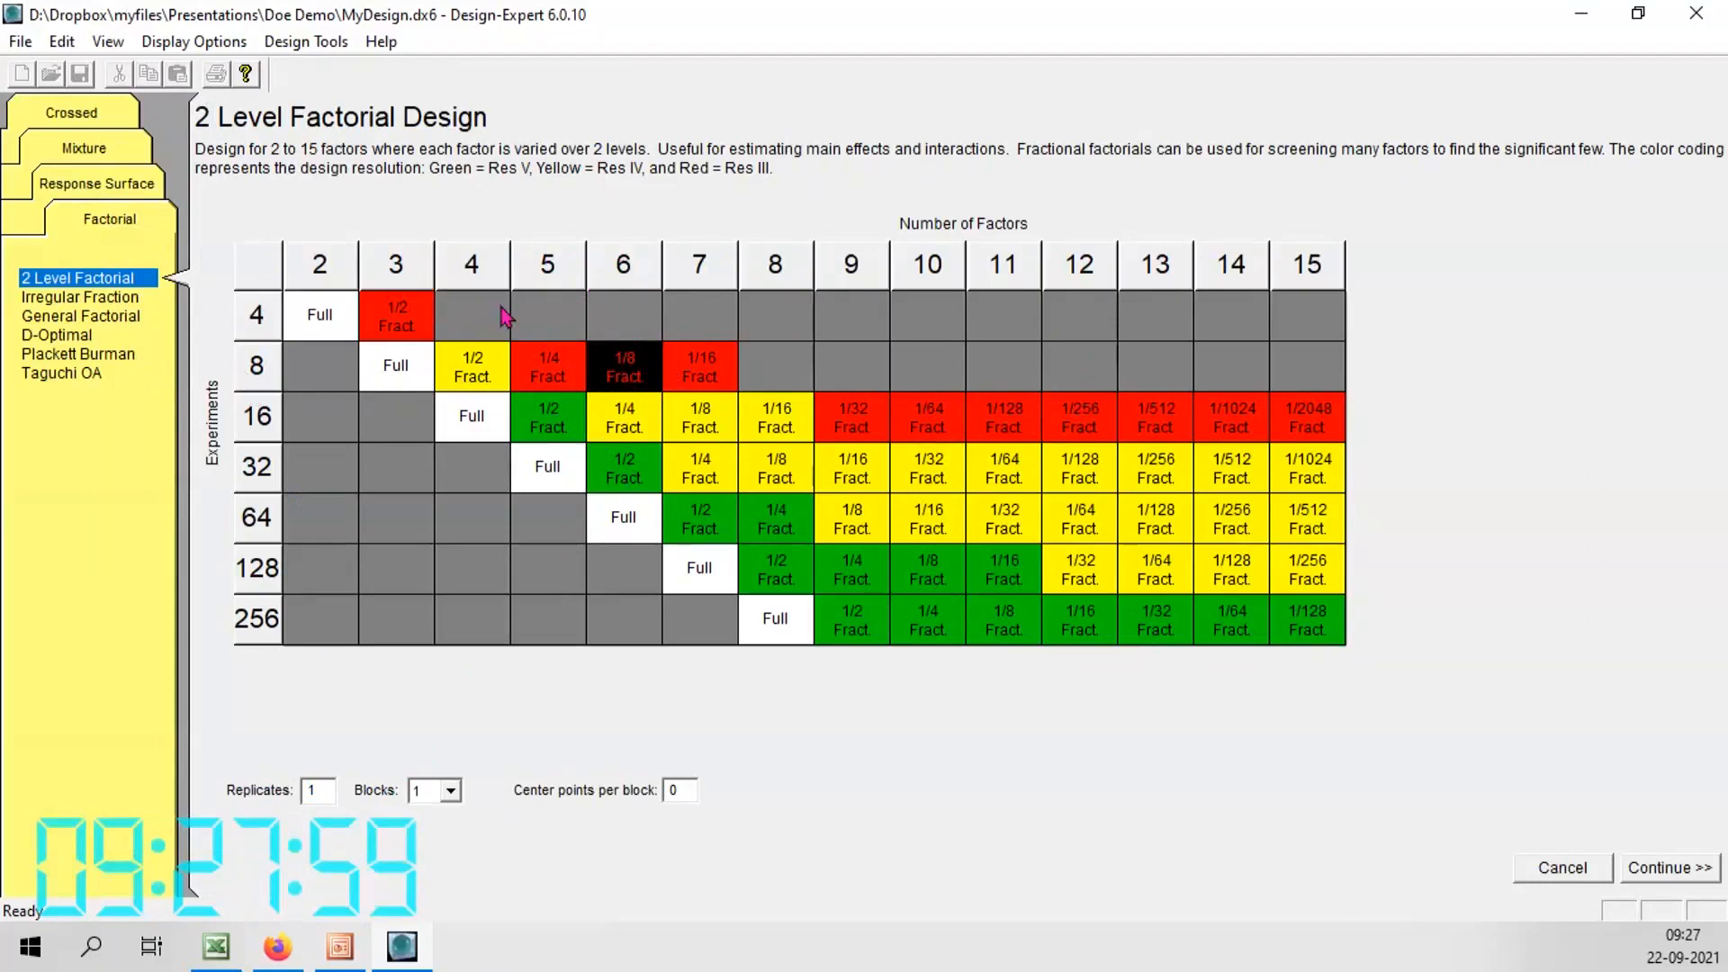
Generate the design with the default factor generators, the carried-over factors, and the responses vL and vR in m/s
click(1660, 869)
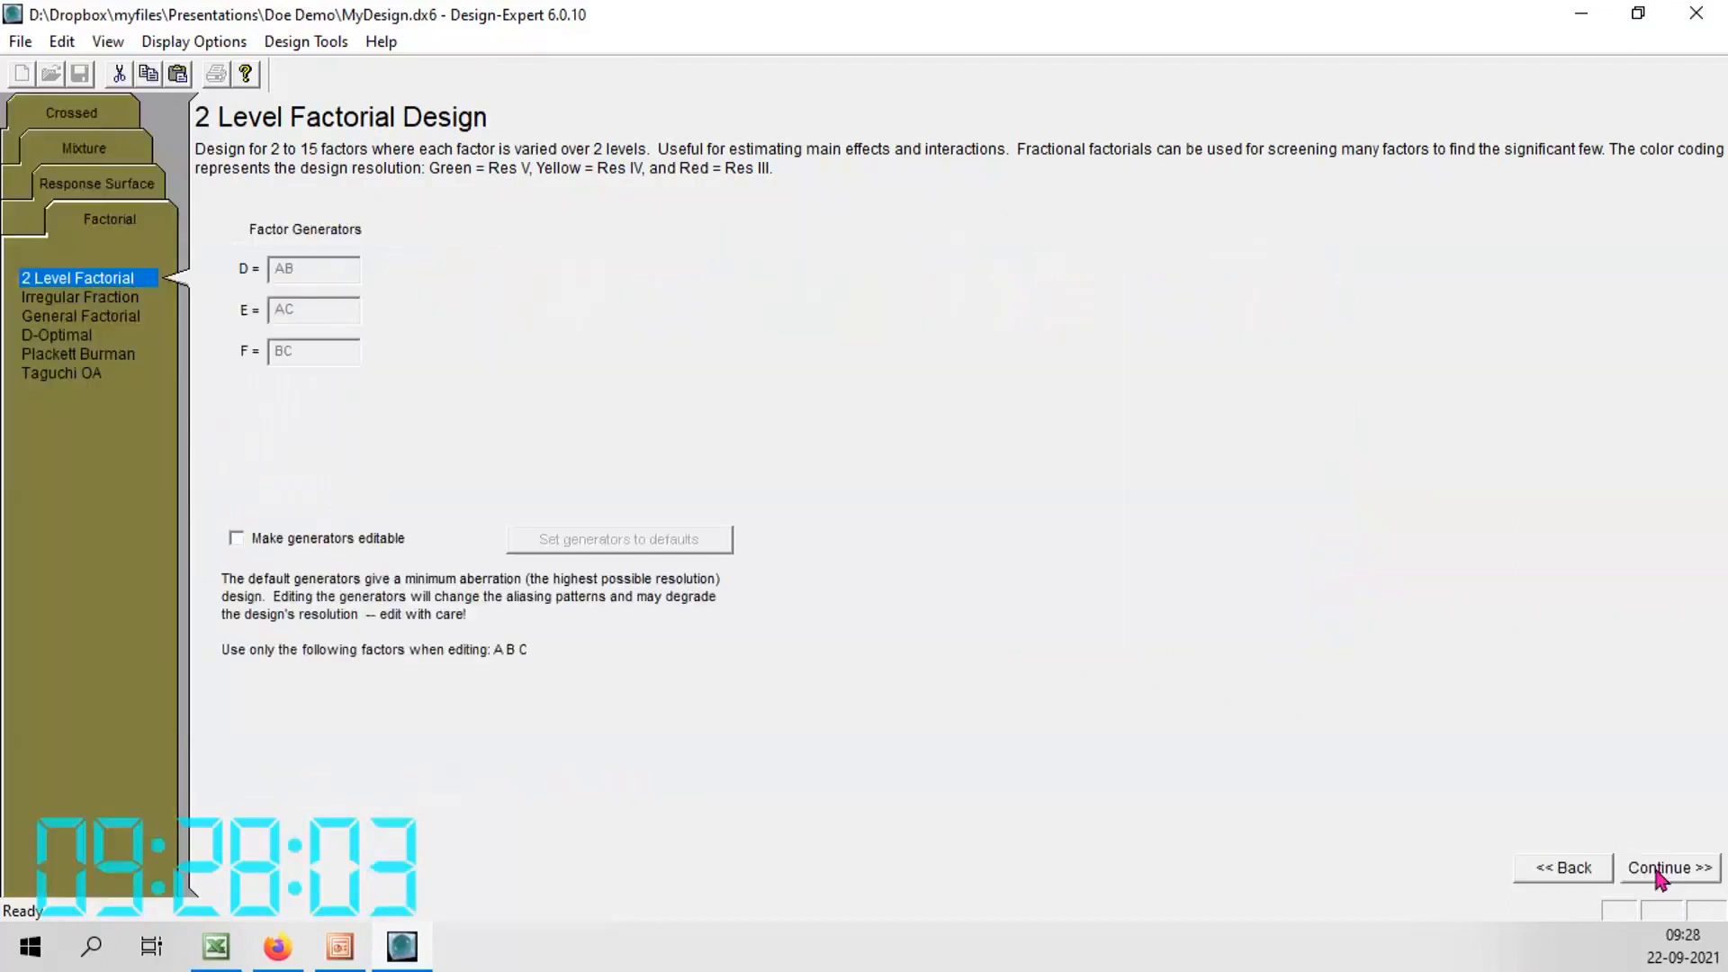
click(1661, 869)
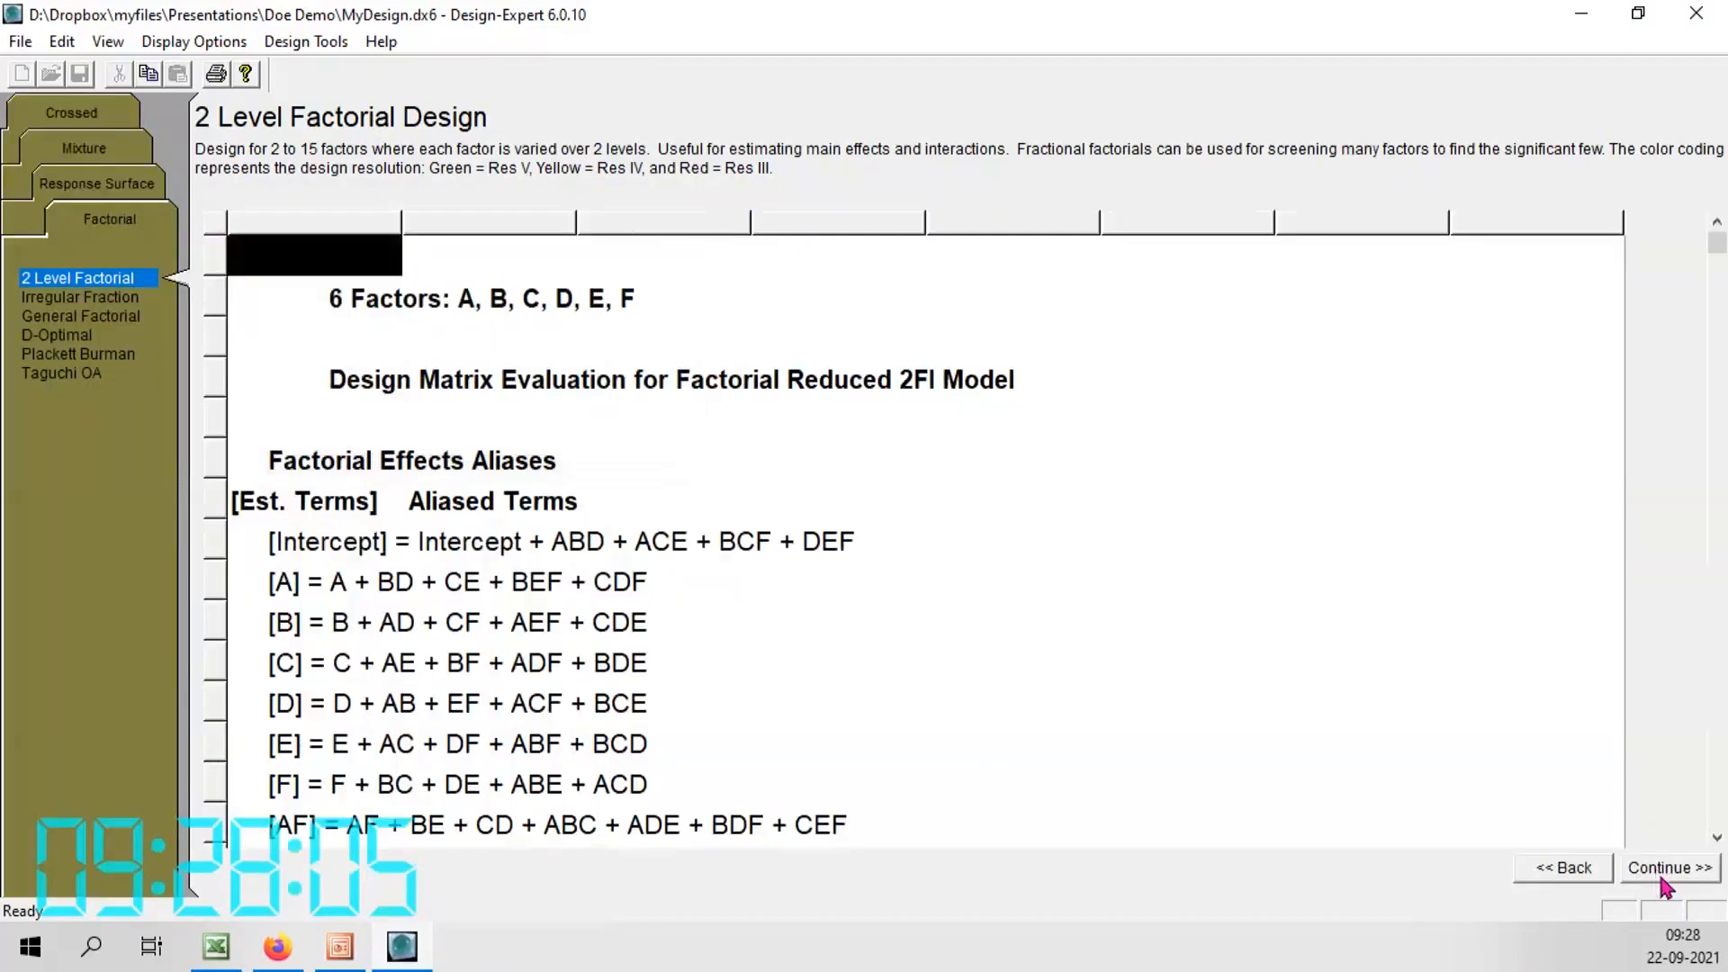
click(1665, 869)
click(1665, 869)
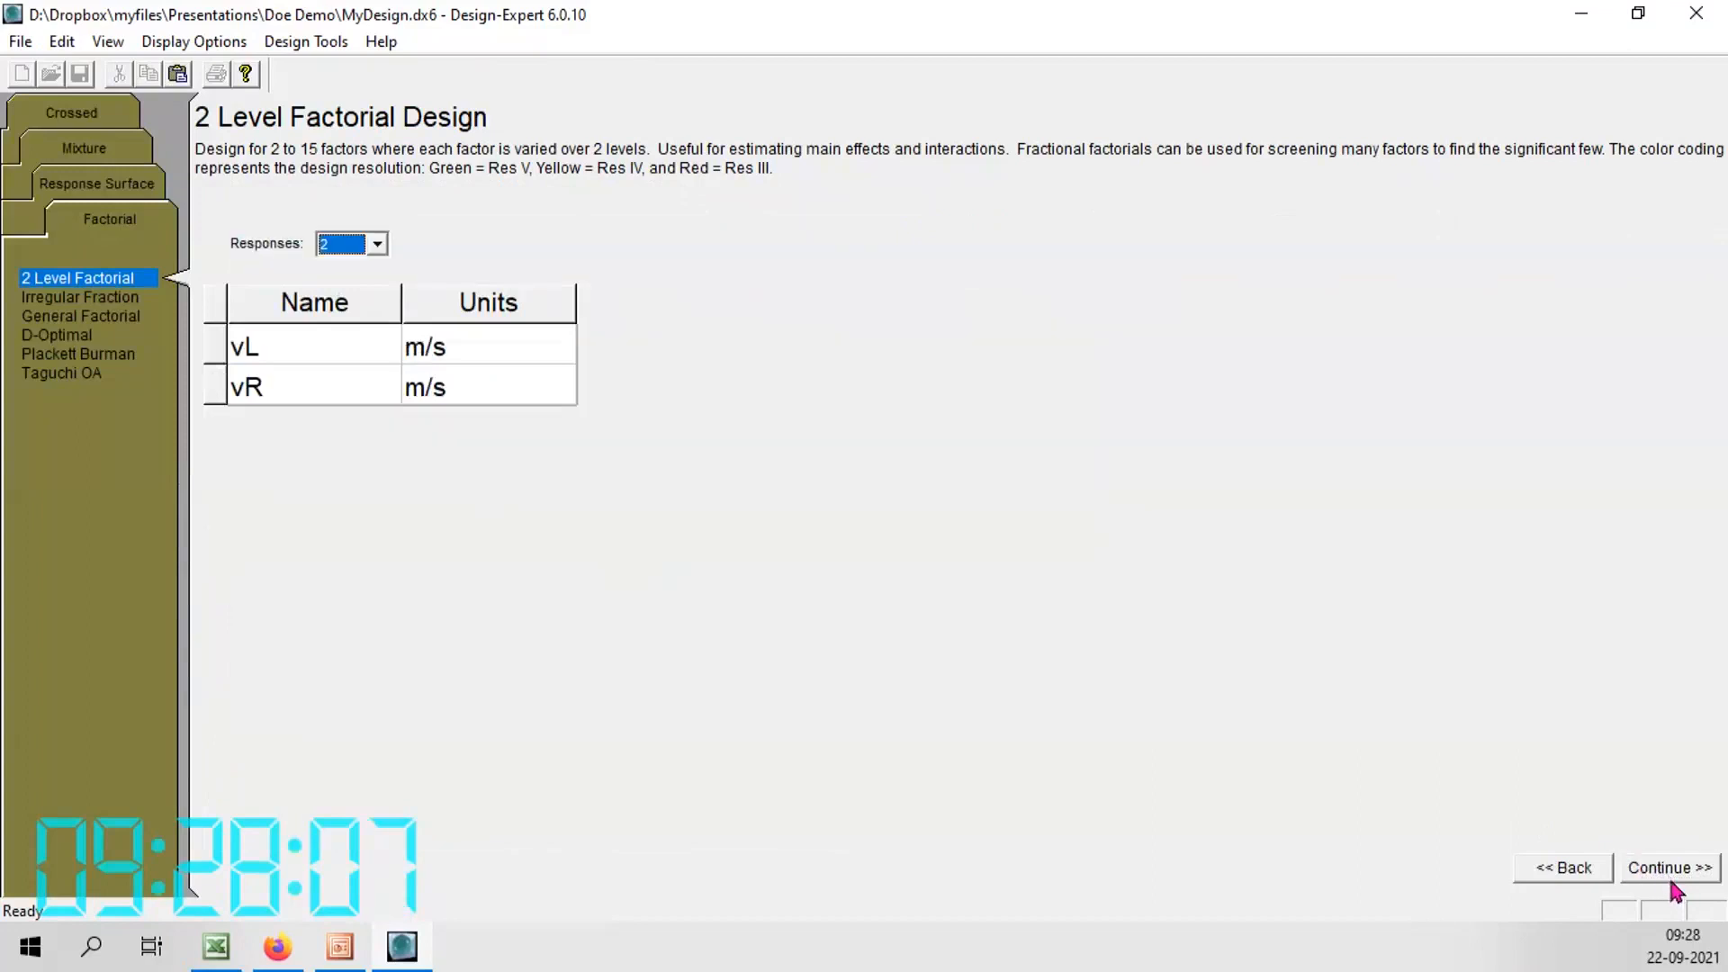
click(1662, 867)
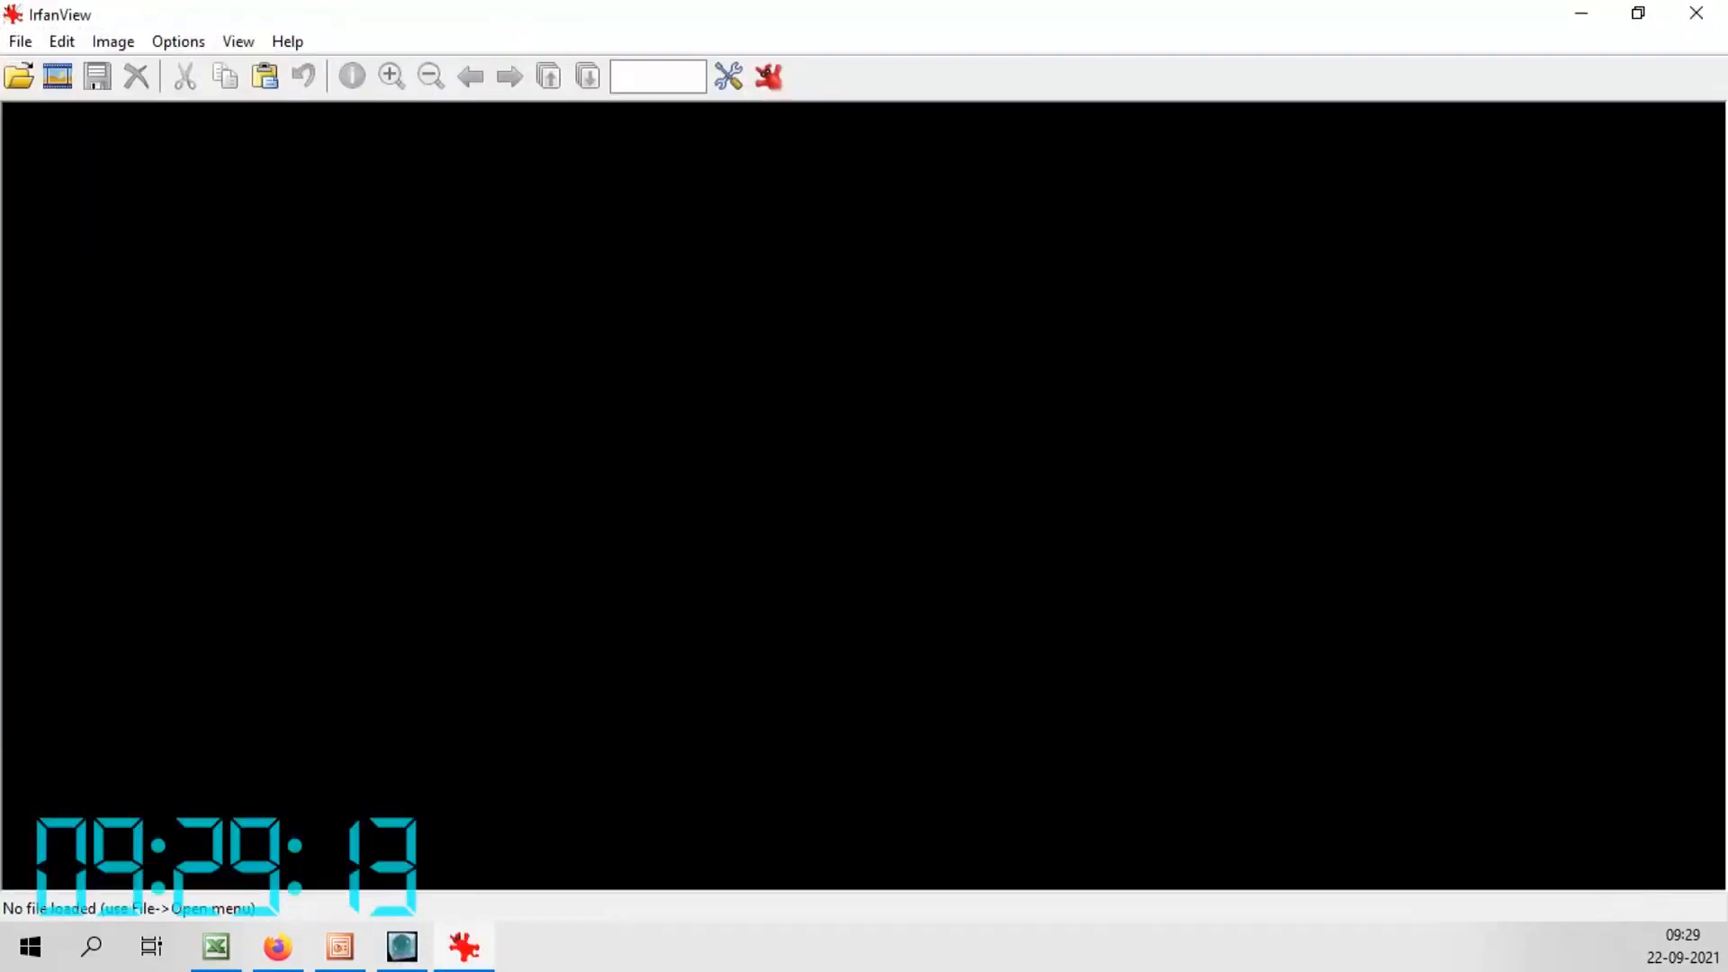
Paste the captured screenshot into IrfanView and crop it to the design table, leaving the viewer when done
key(ctrl+v)
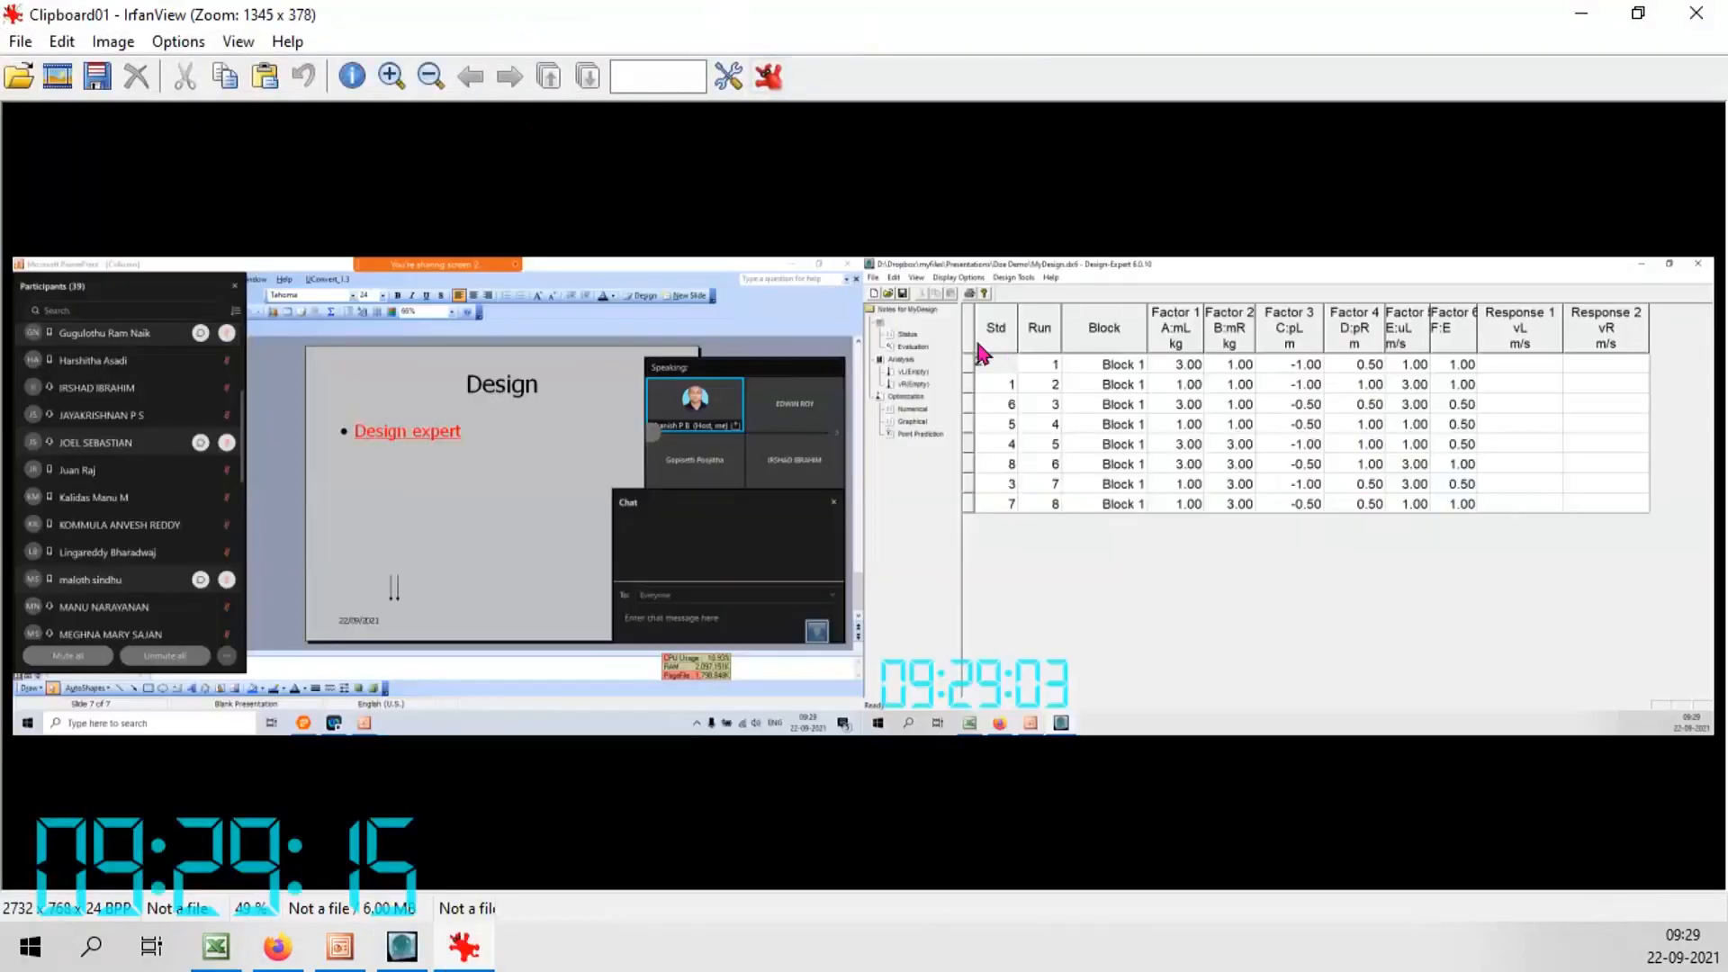
drag(967, 297, 1657, 520)
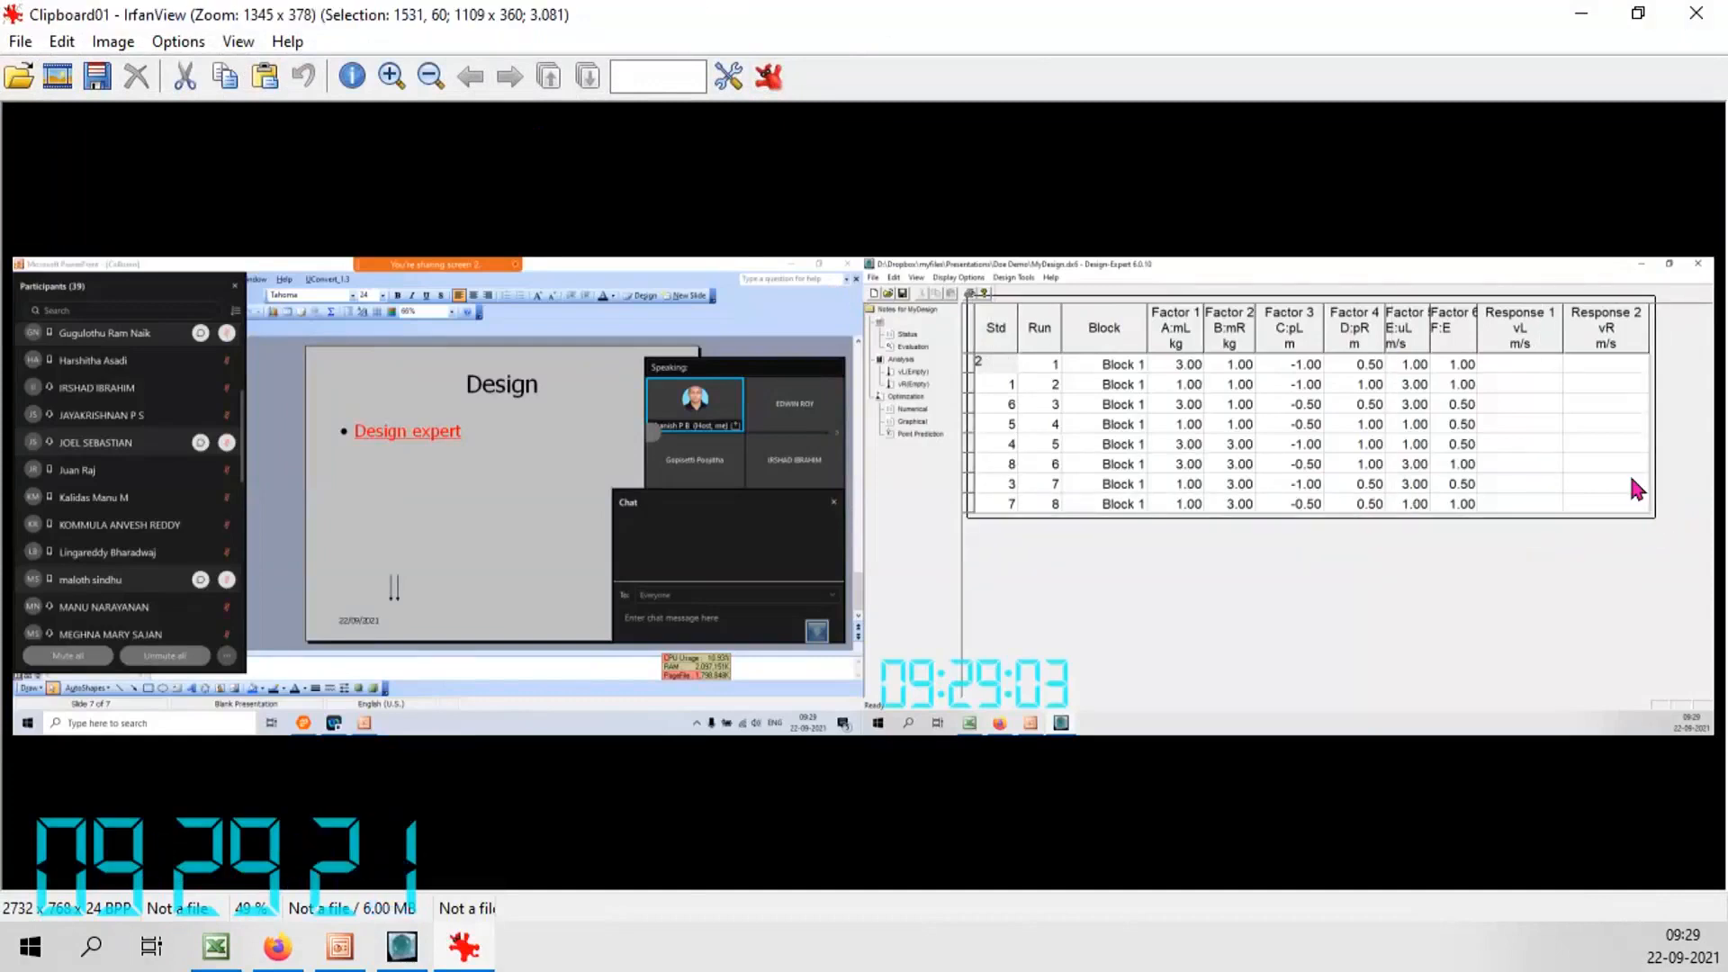
key(ctrl+y)
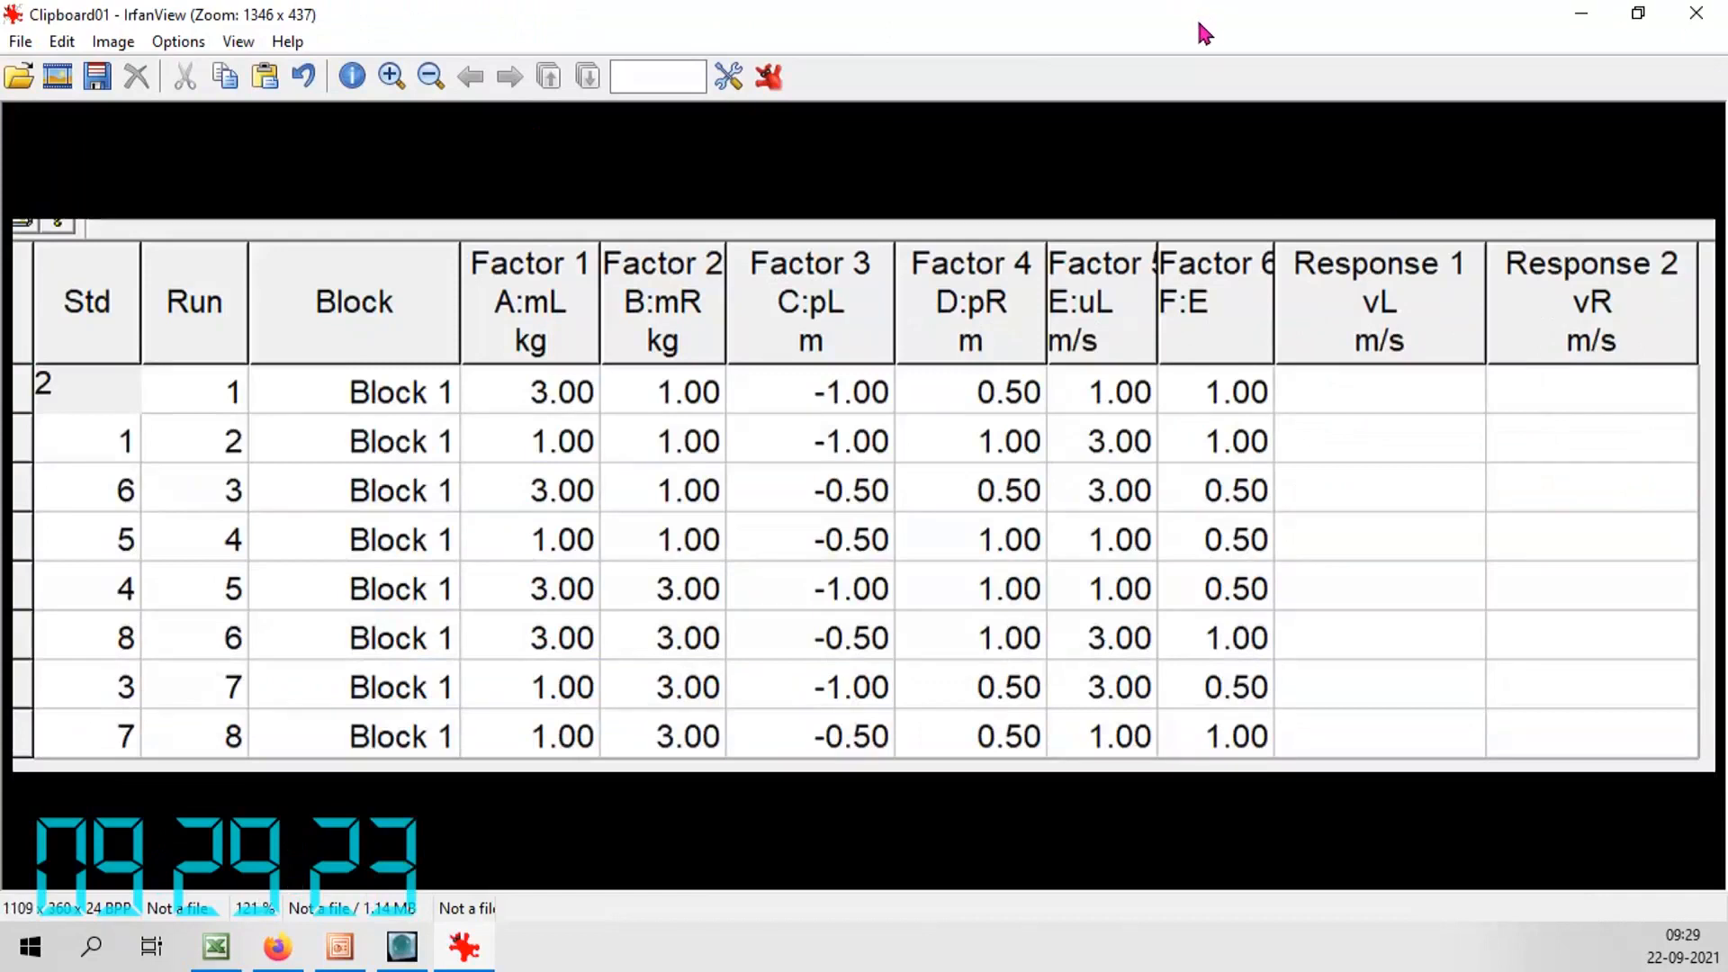
key(Escape)
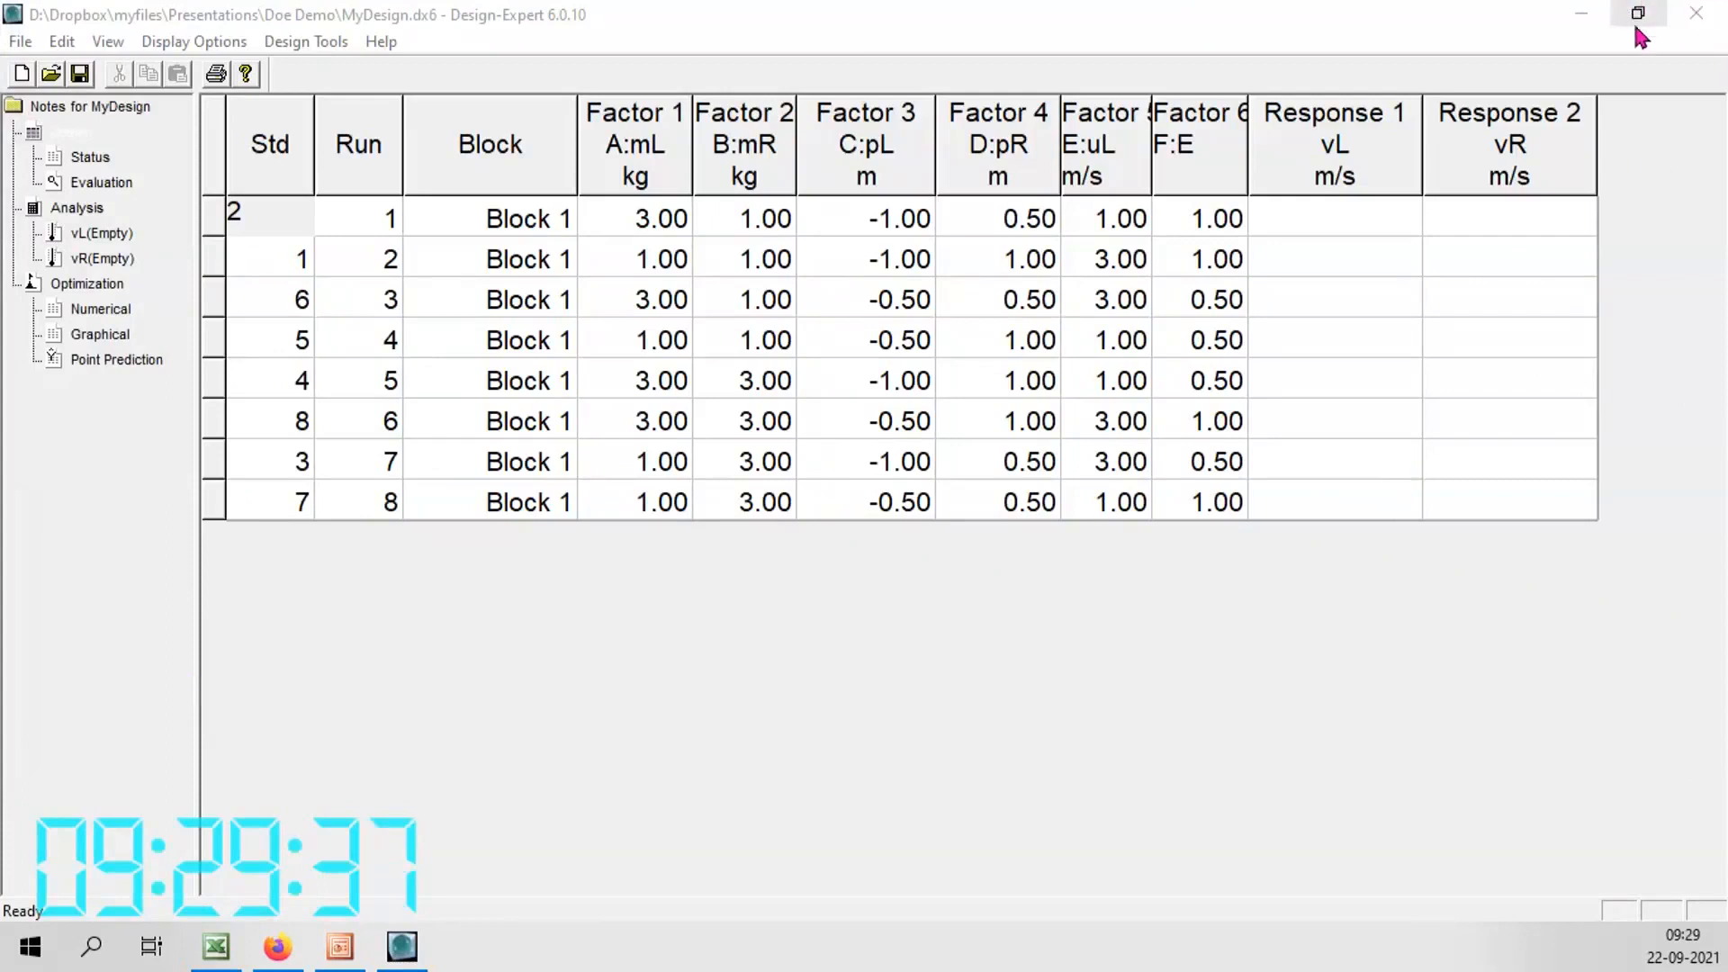
Switch to the Collision Lab page in the browser and clear the Design-Expert window from it
click(1584, 20)
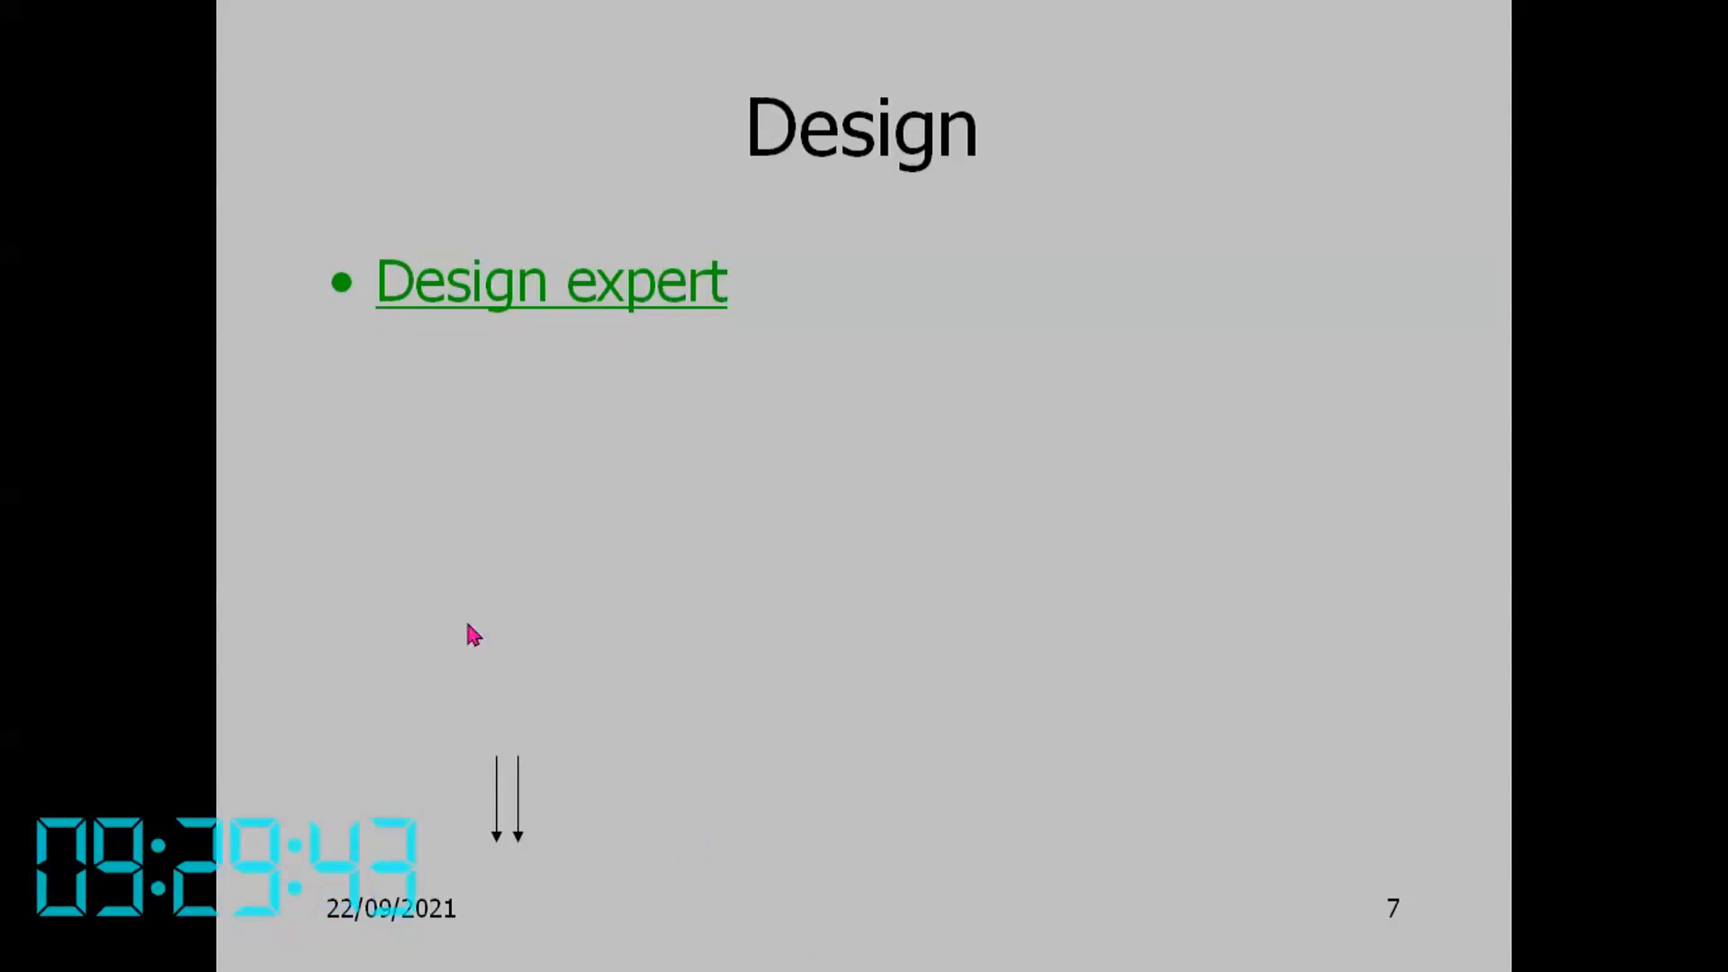
click(513, 312)
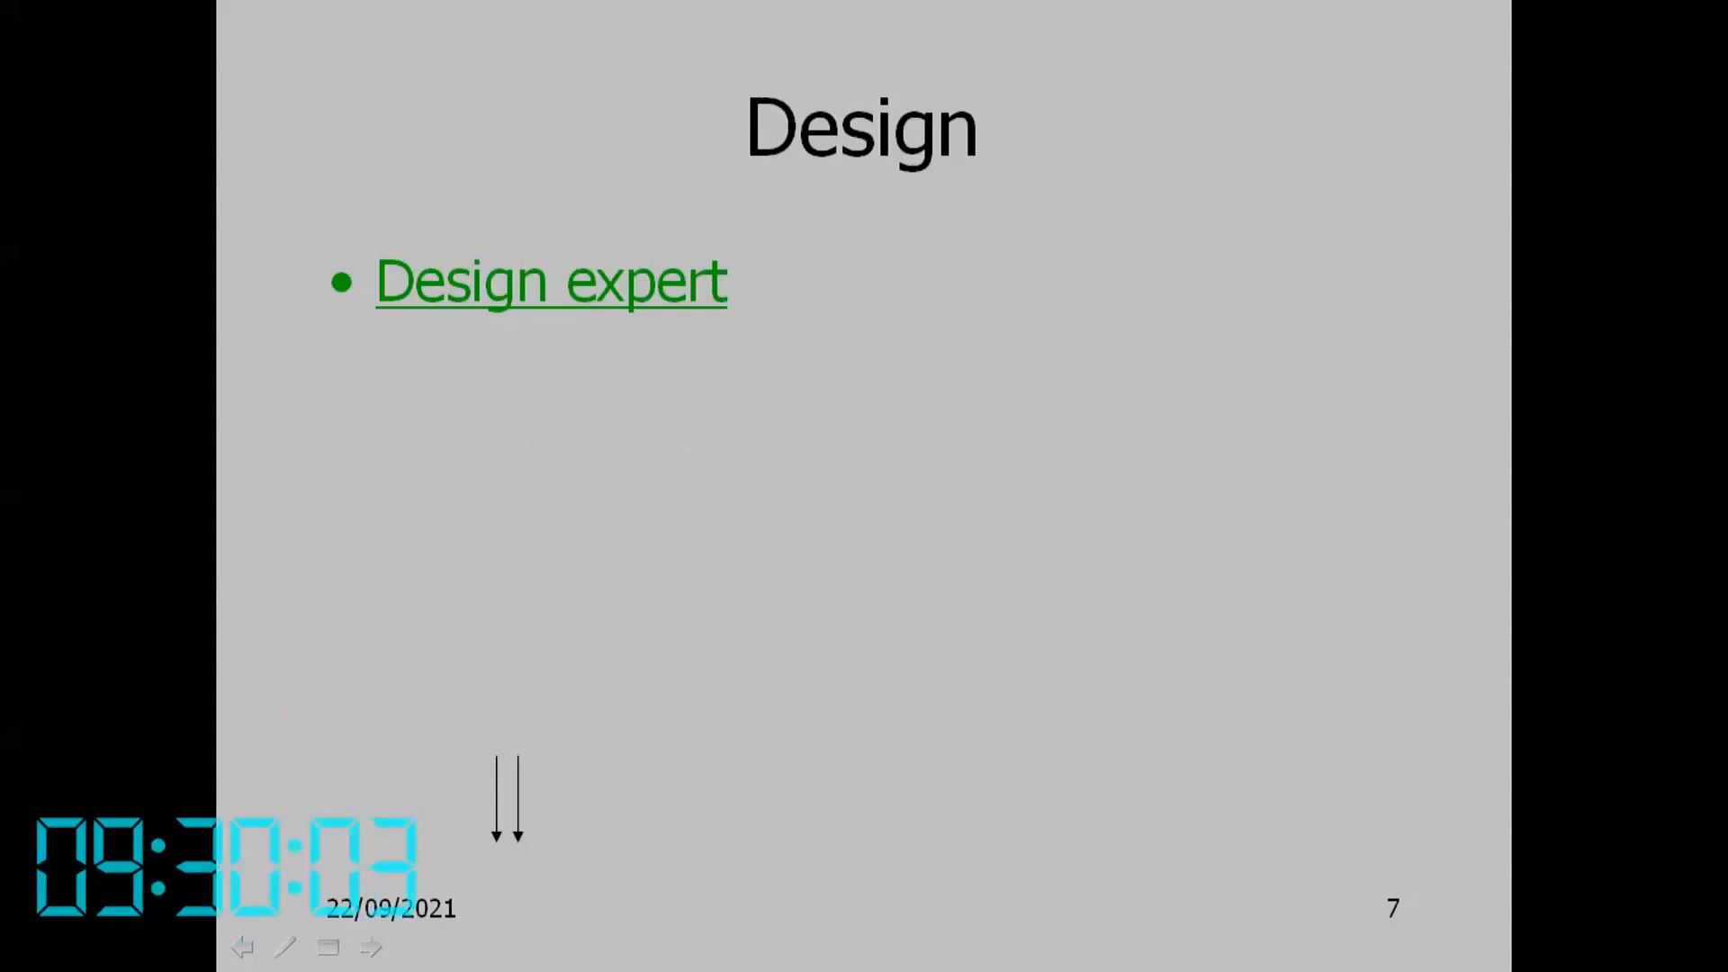
key(alt+Tab)
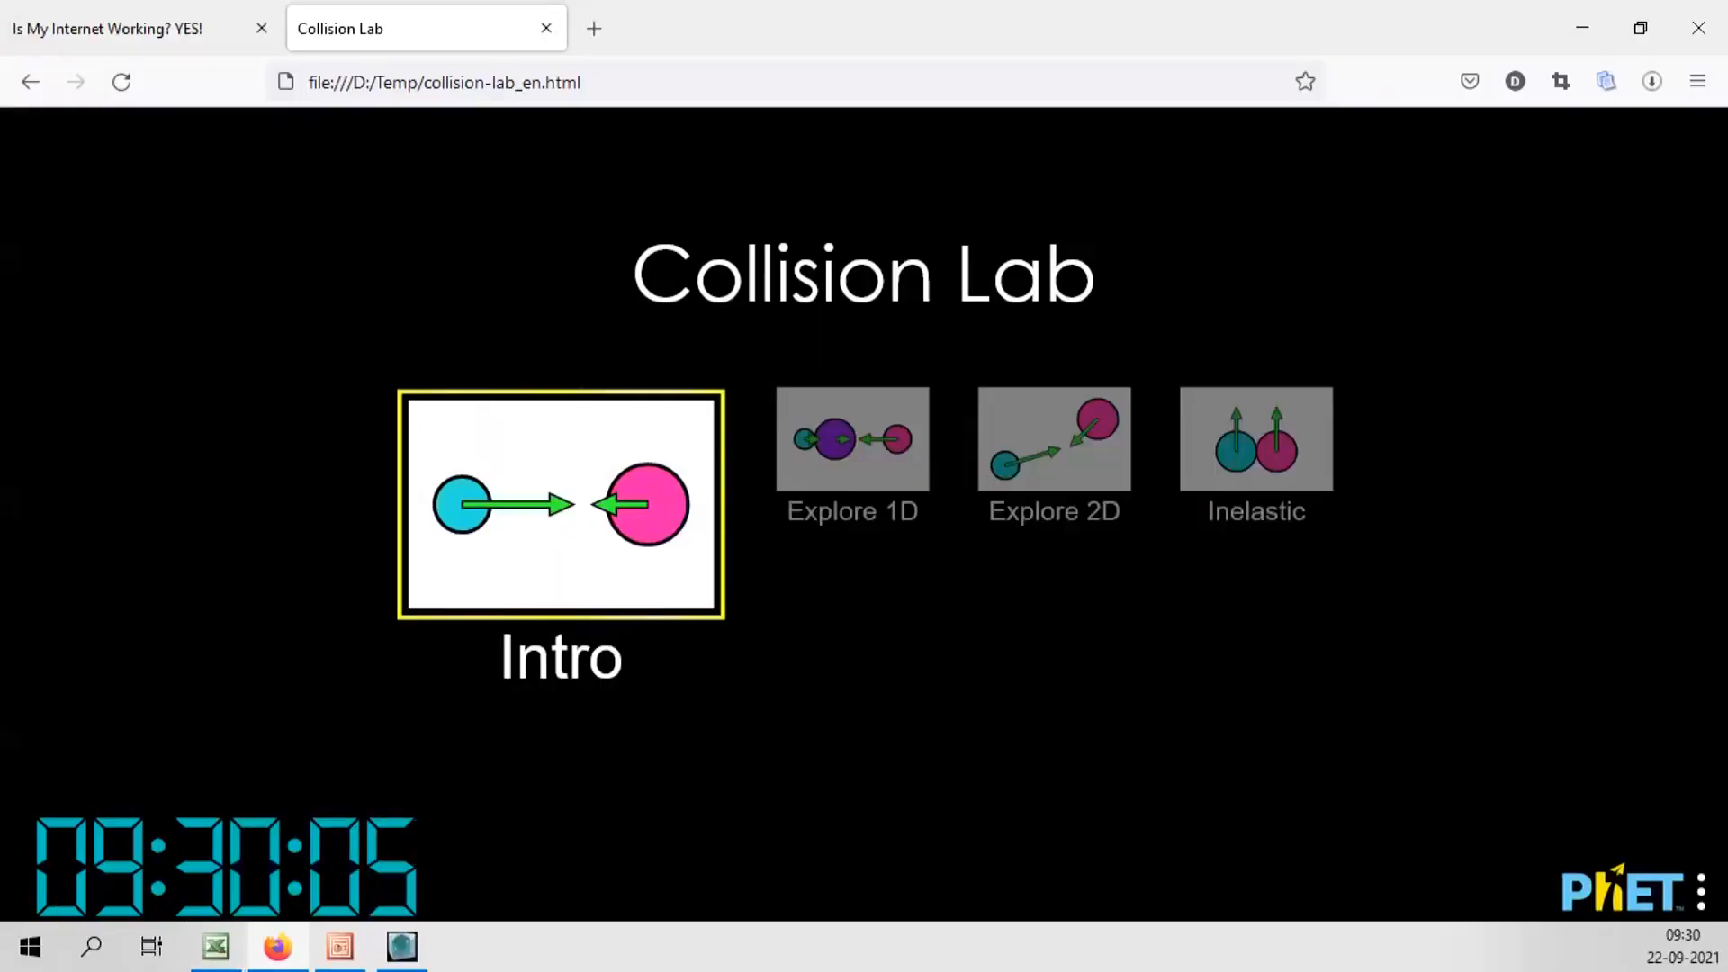
click(402, 947)
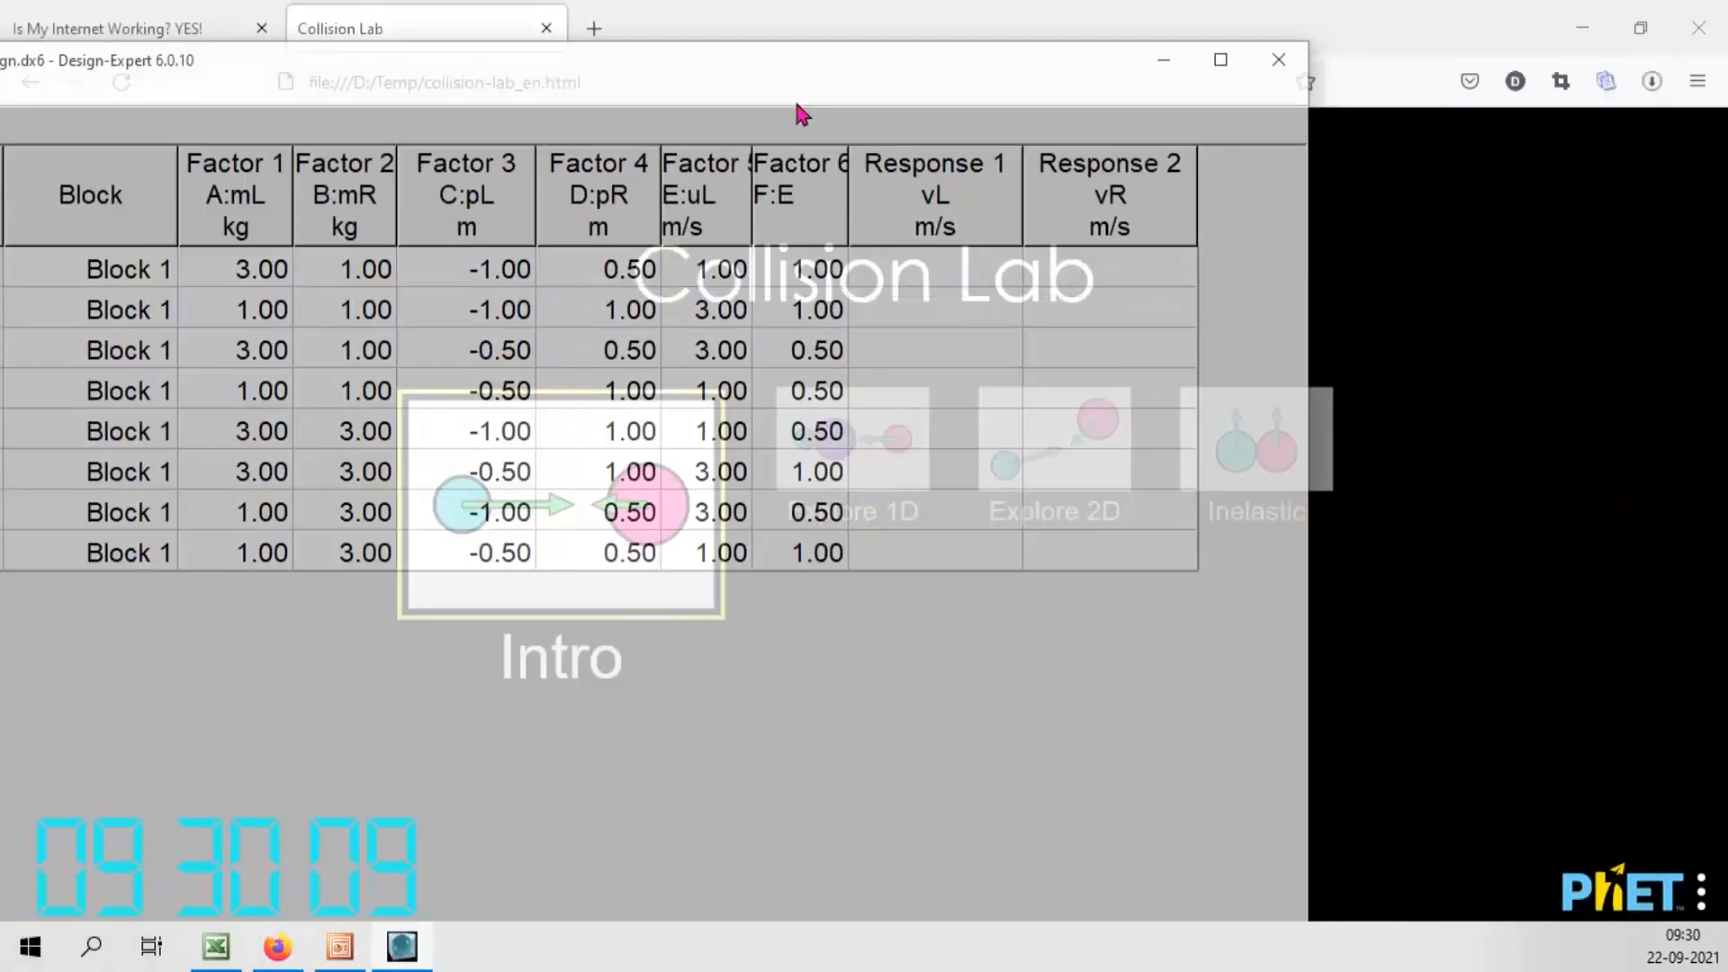
click(1278, 60)
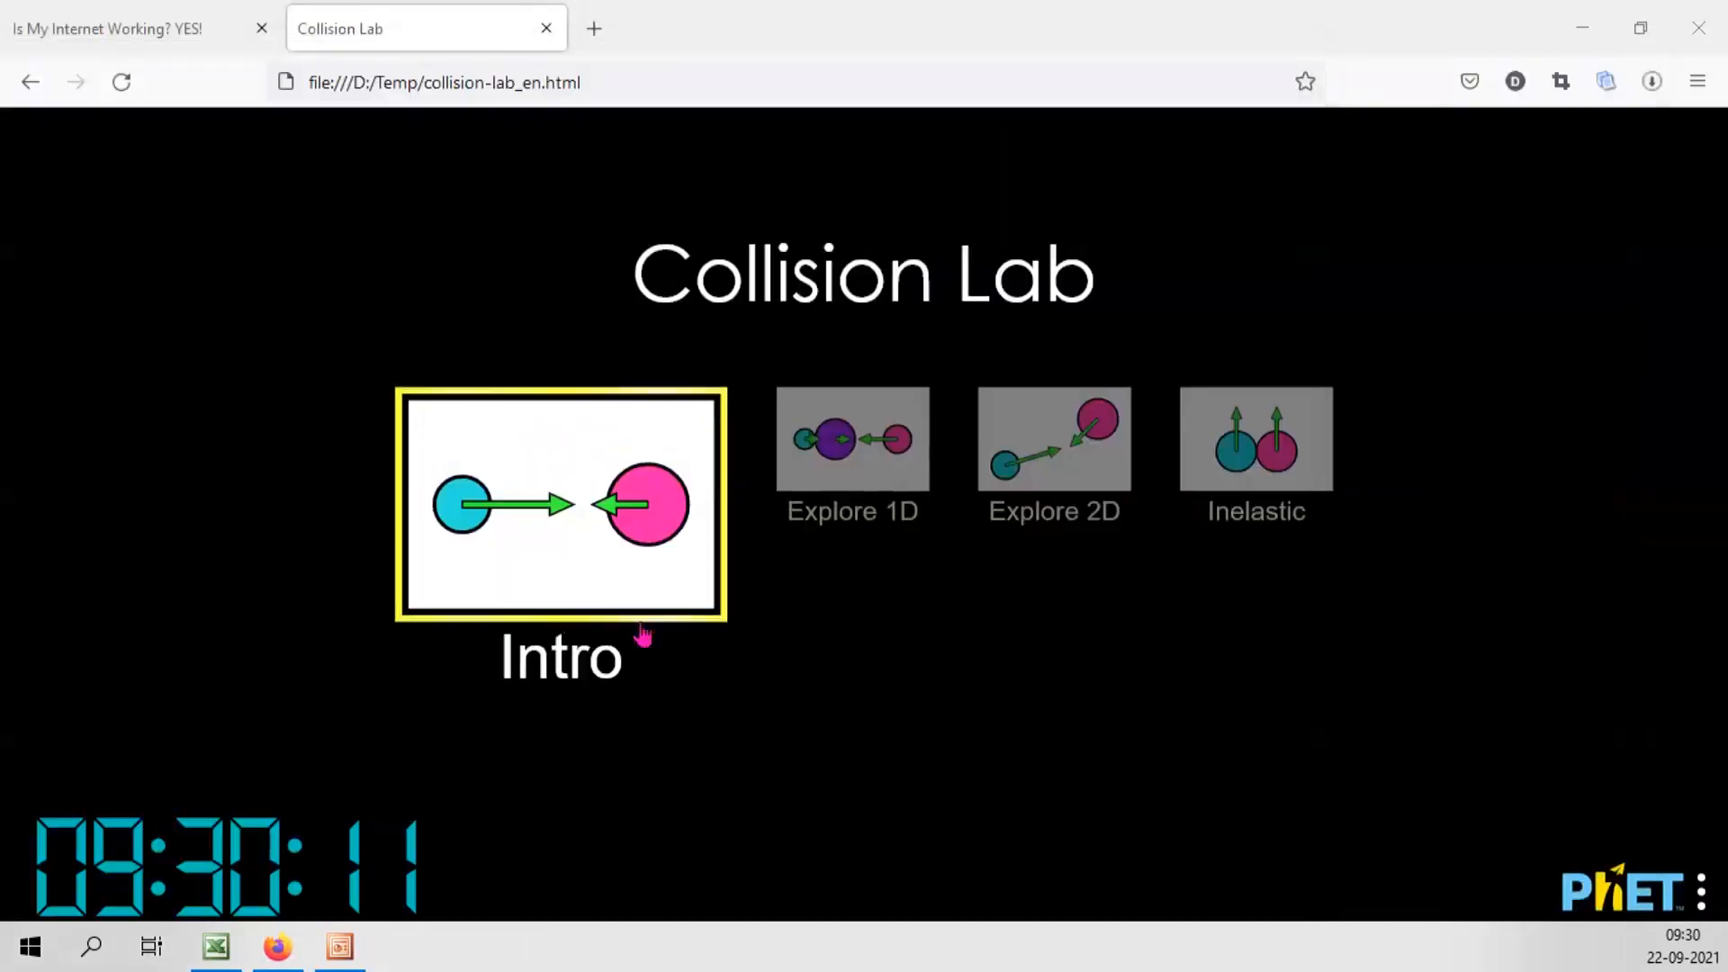
Open the Intro simulation of Collision Lab and show More Data for the two balls
click(599, 650)
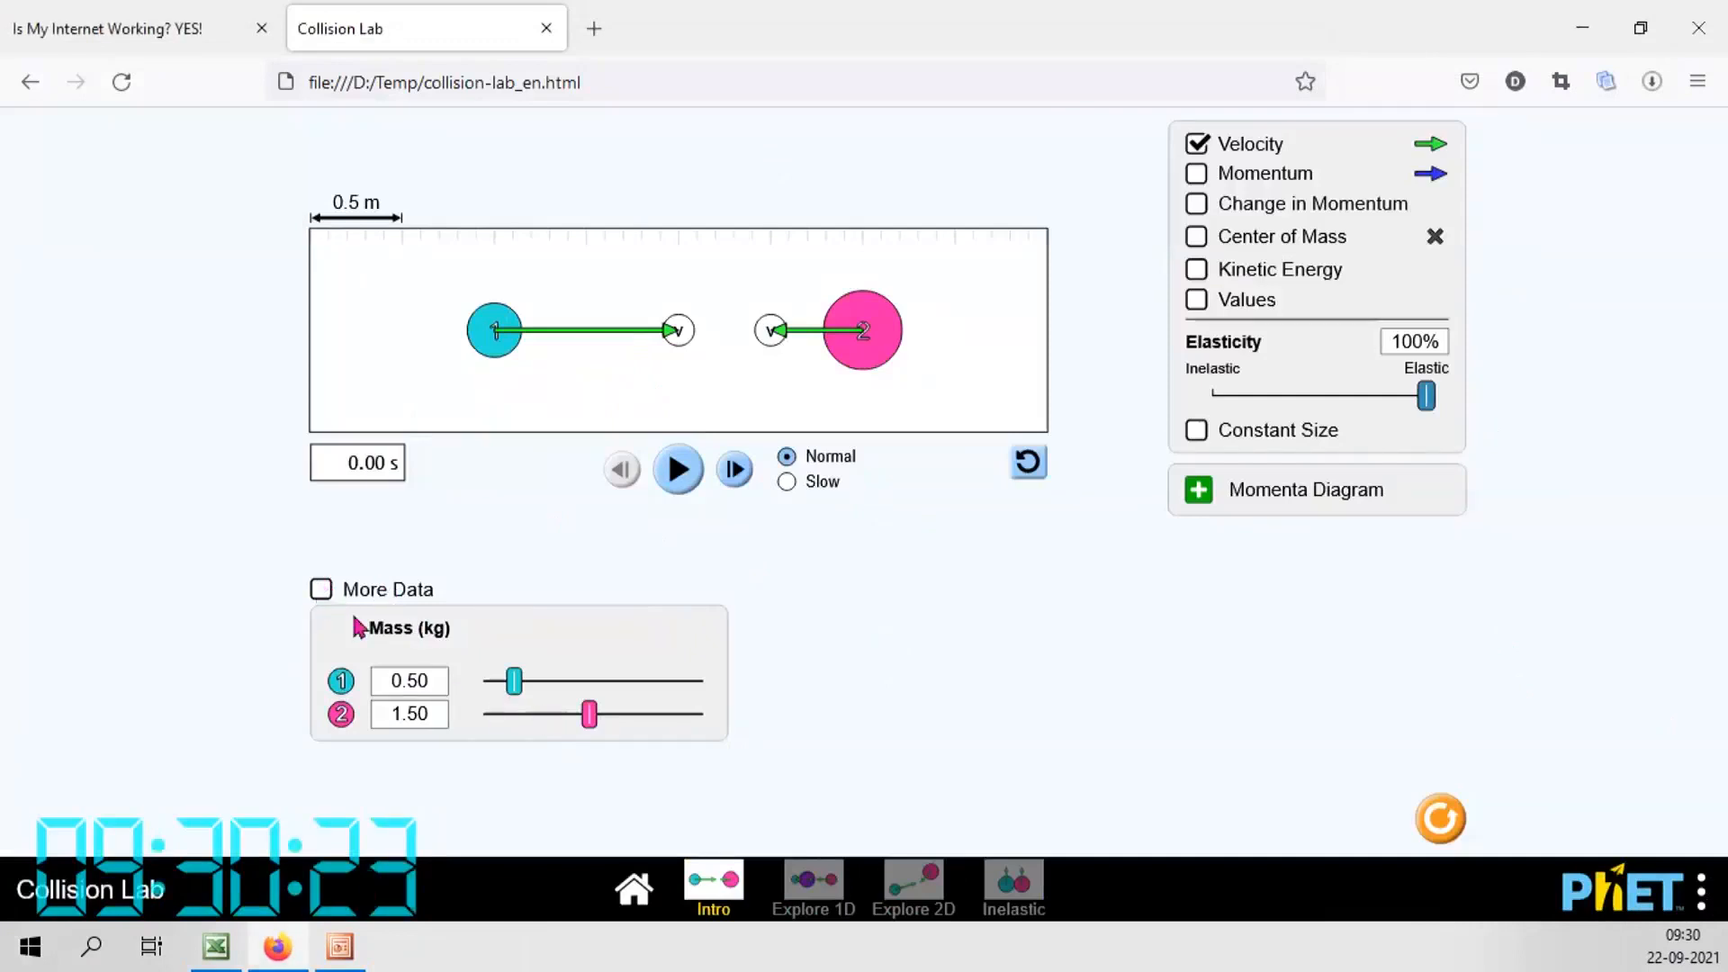
click(321, 591)
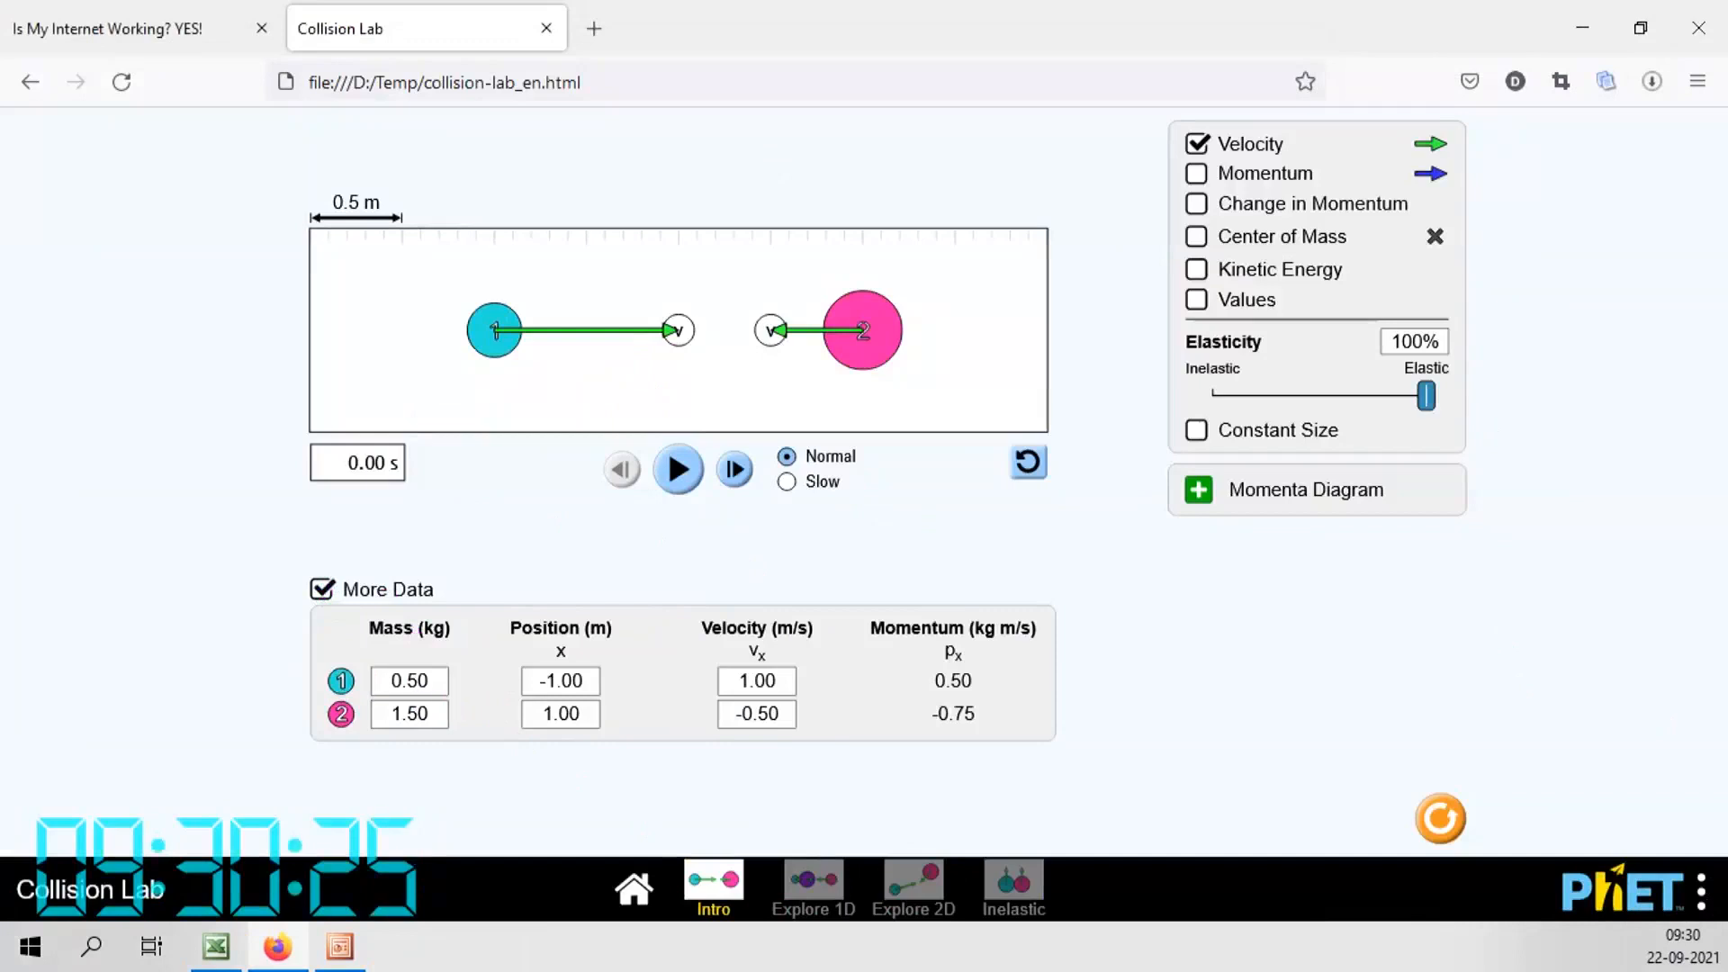
Set the mass of ball 1 to 2.98 kg
click(412, 686)
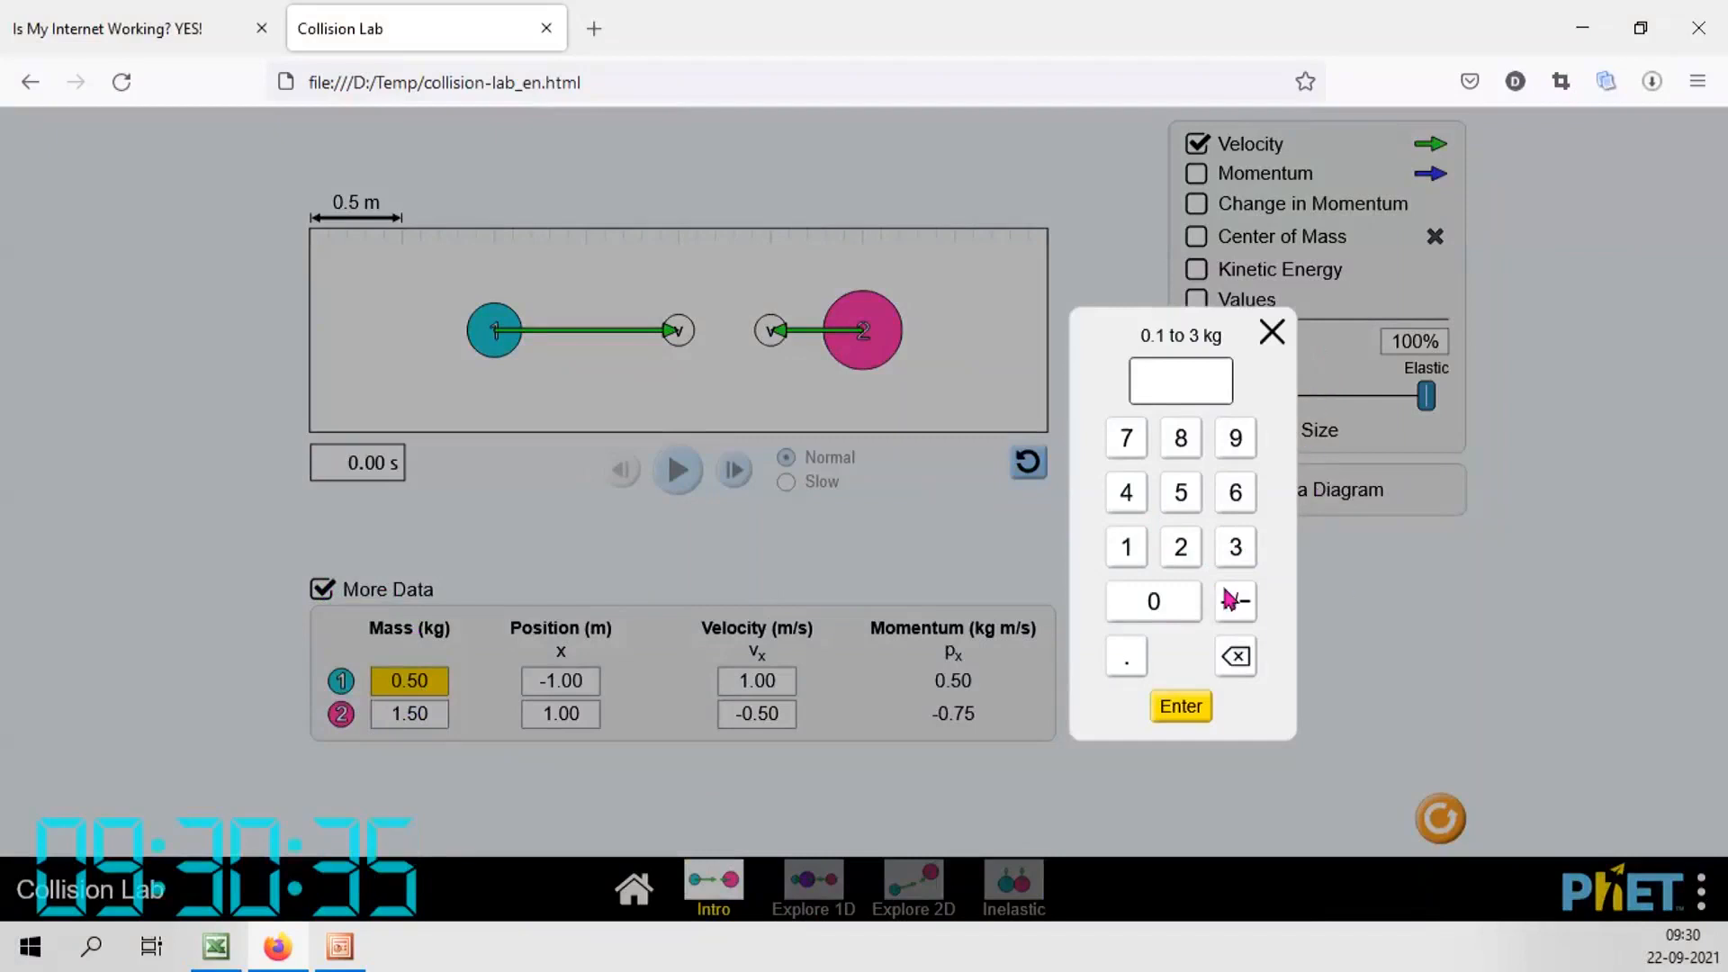
click(1179, 549)
click(1125, 659)
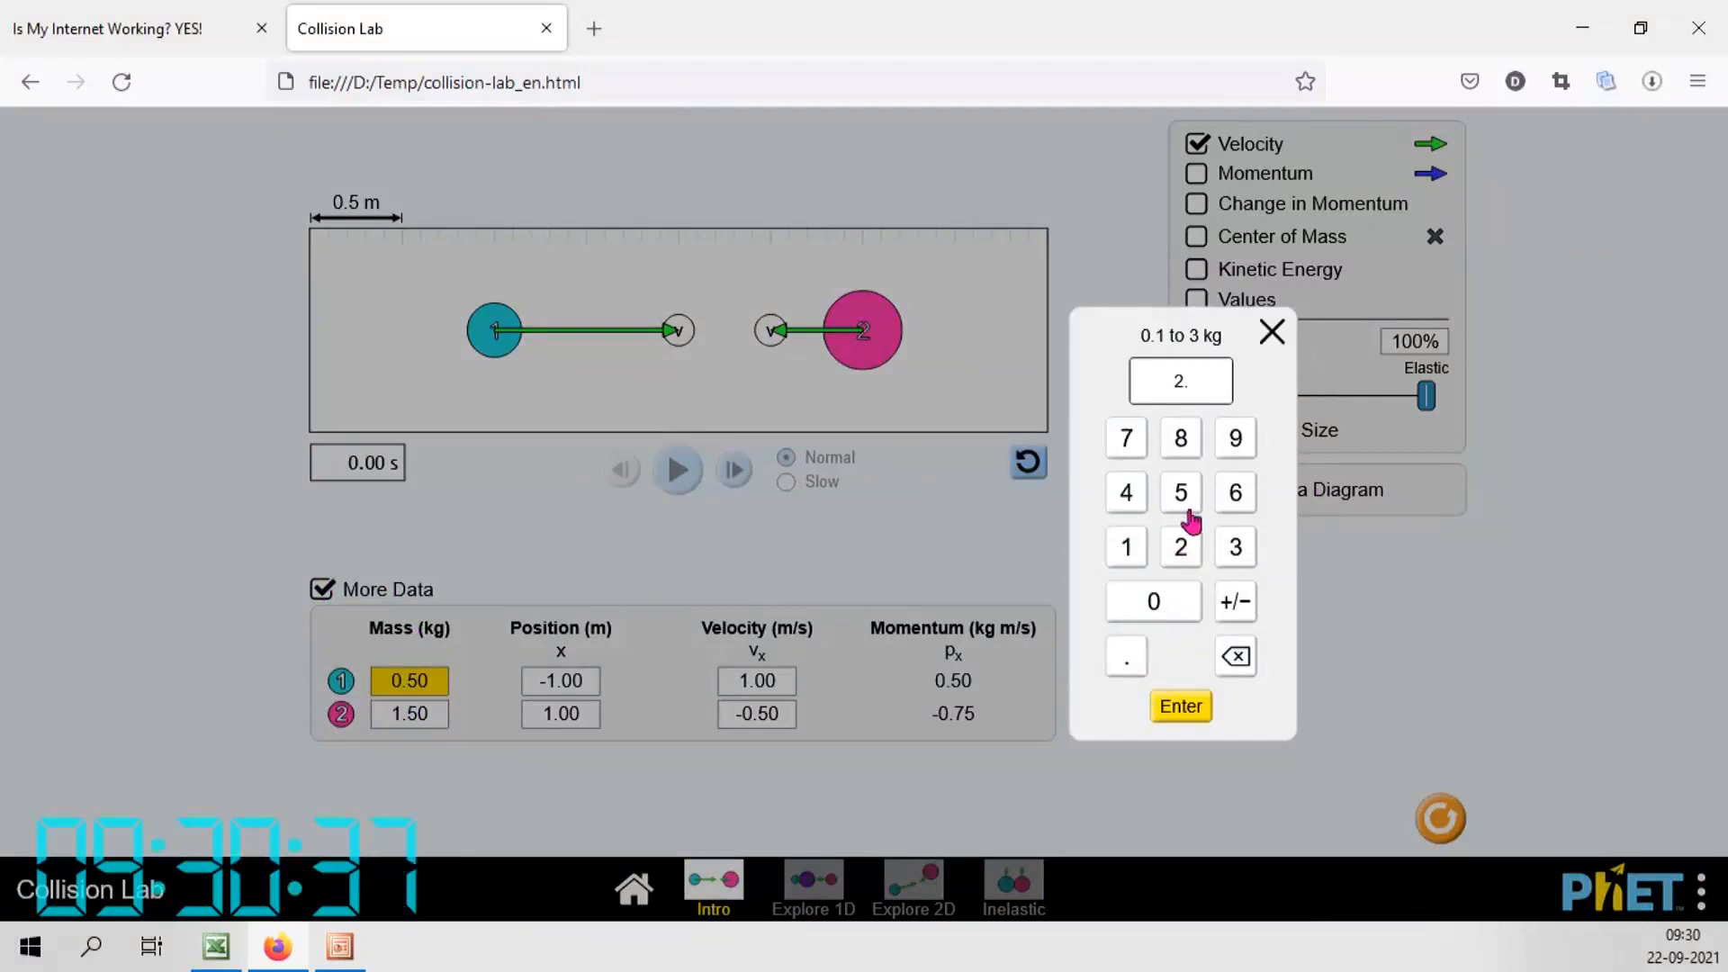
click(1238, 439)
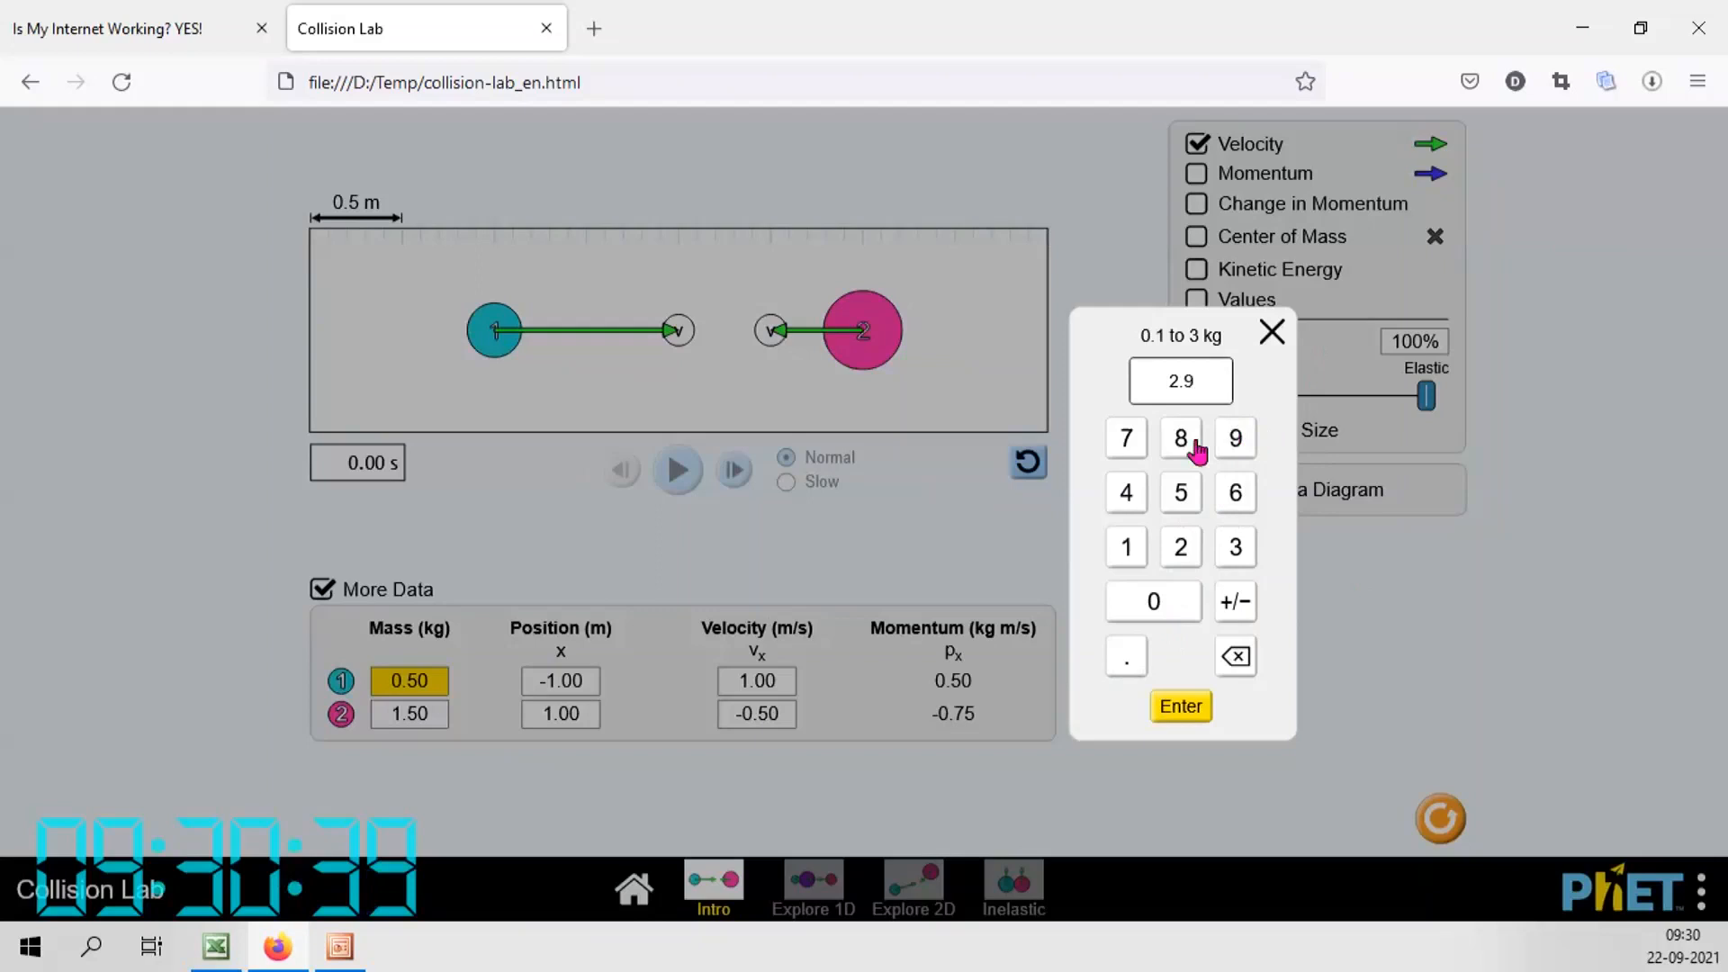
click(1186, 441)
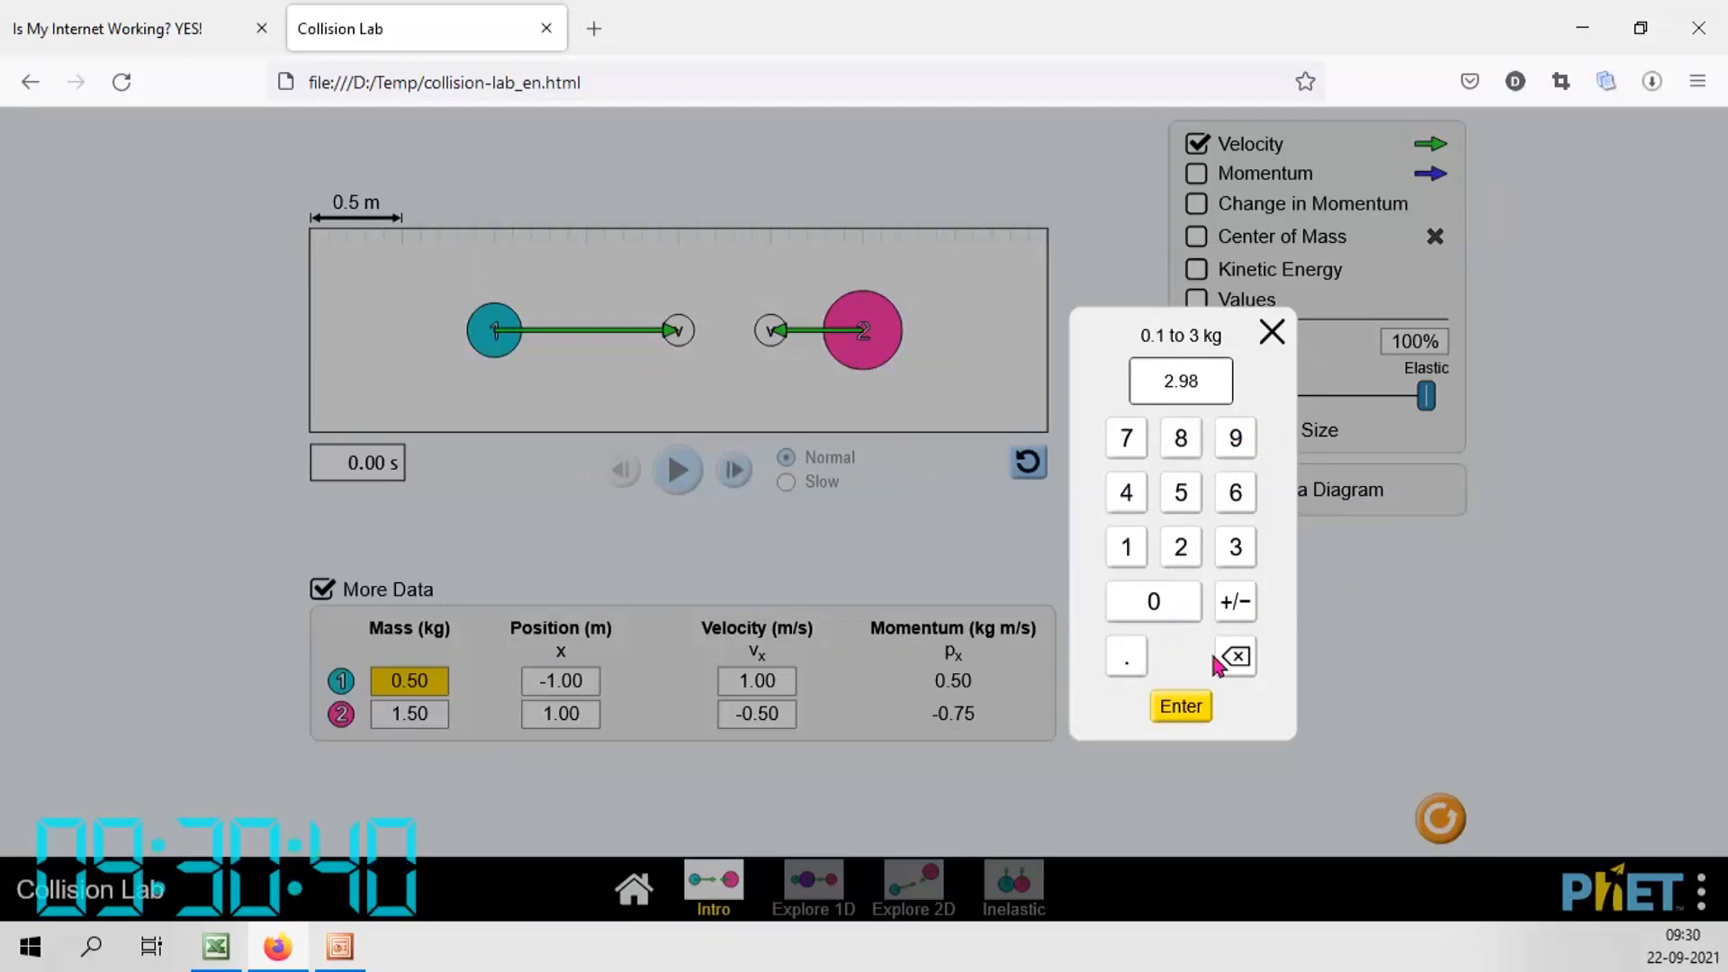
click(1181, 707)
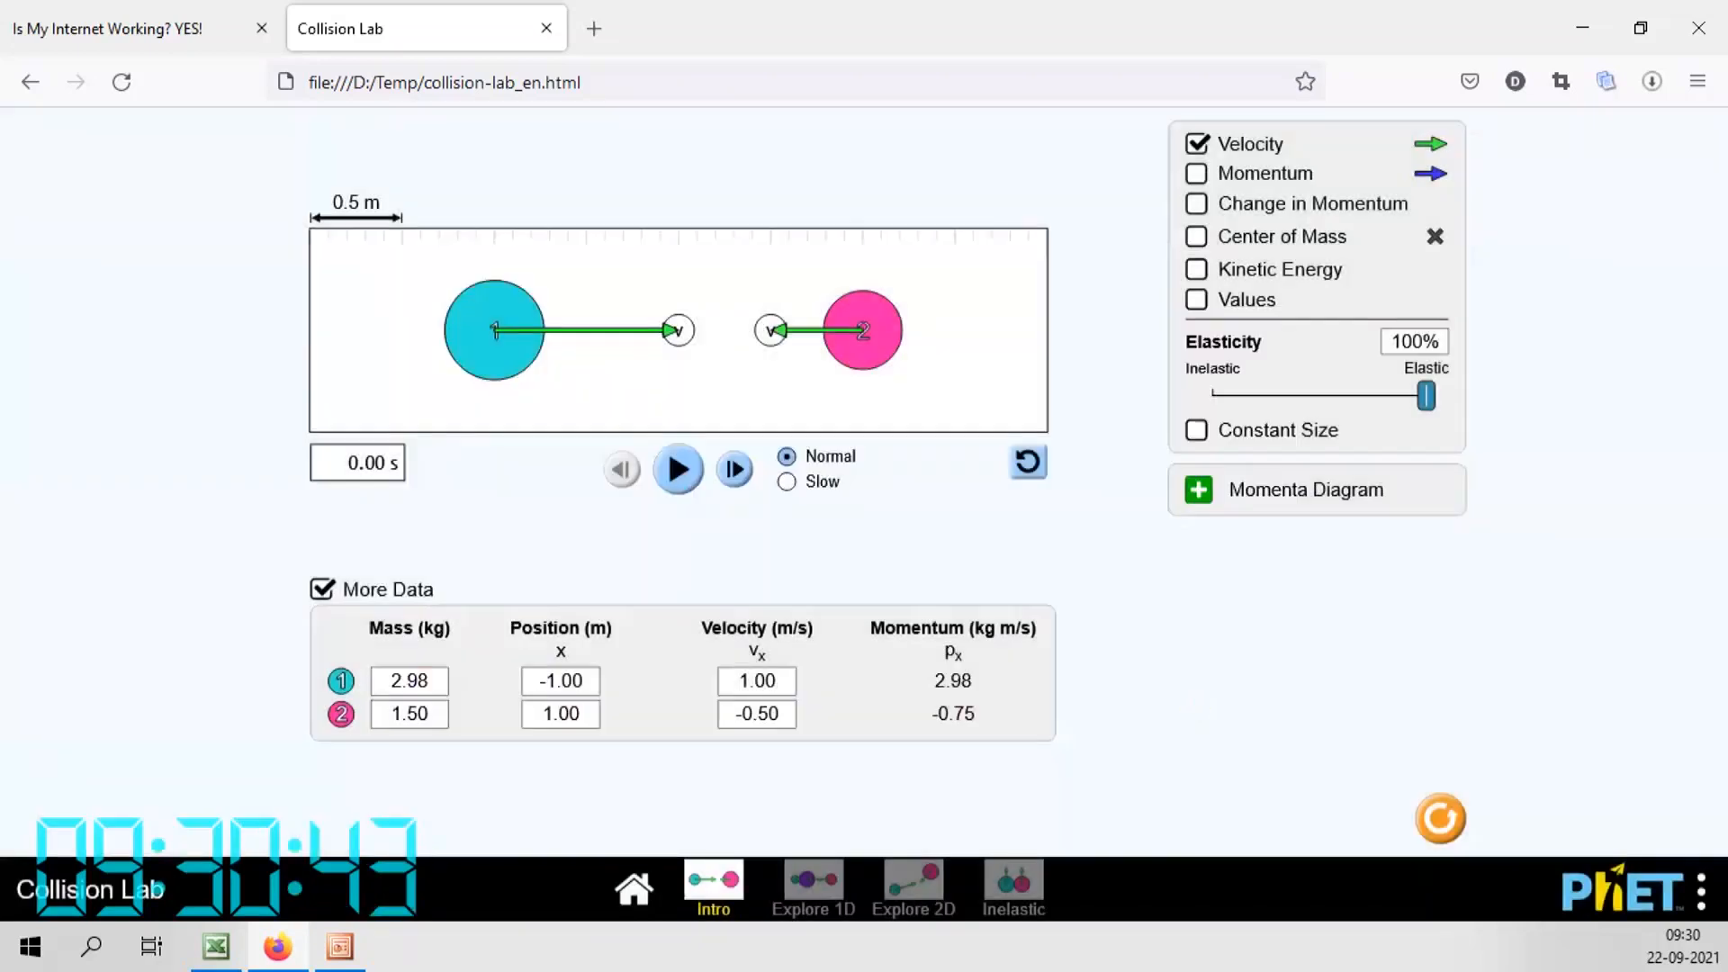
Set the mass of ball 2 to 1.05 kg
click(410, 718)
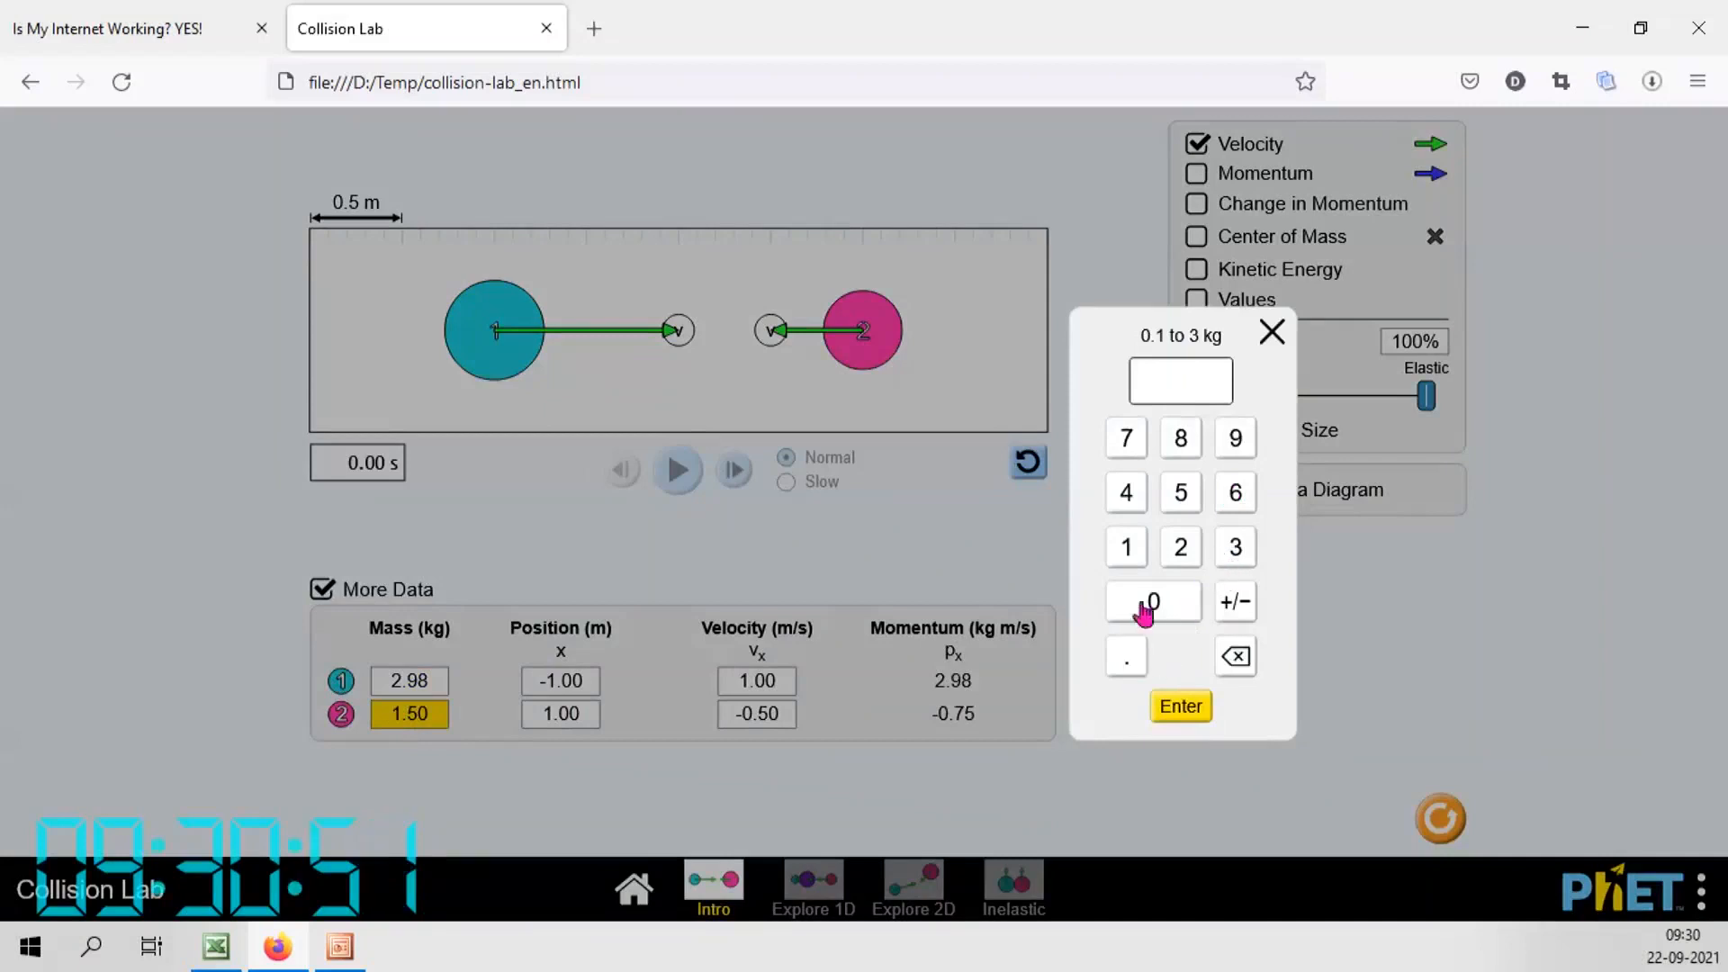
click(1128, 552)
click(1128, 668)
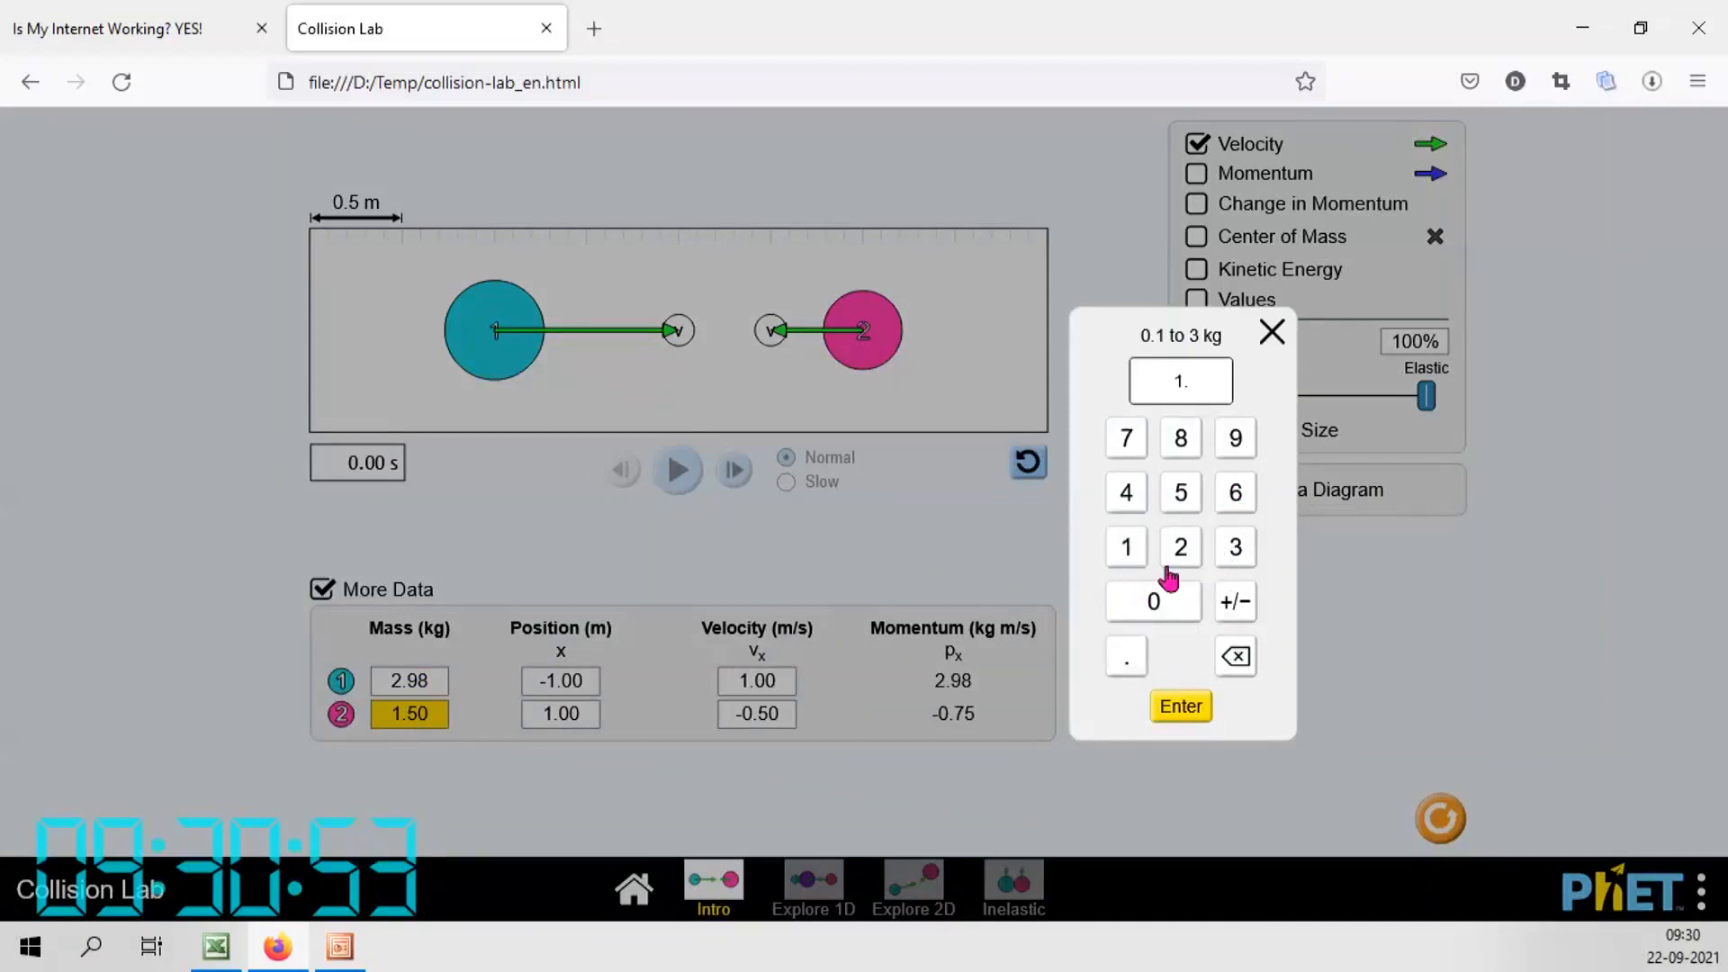
click(1170, 615)
click(1180, 492)
click(1184, 708)
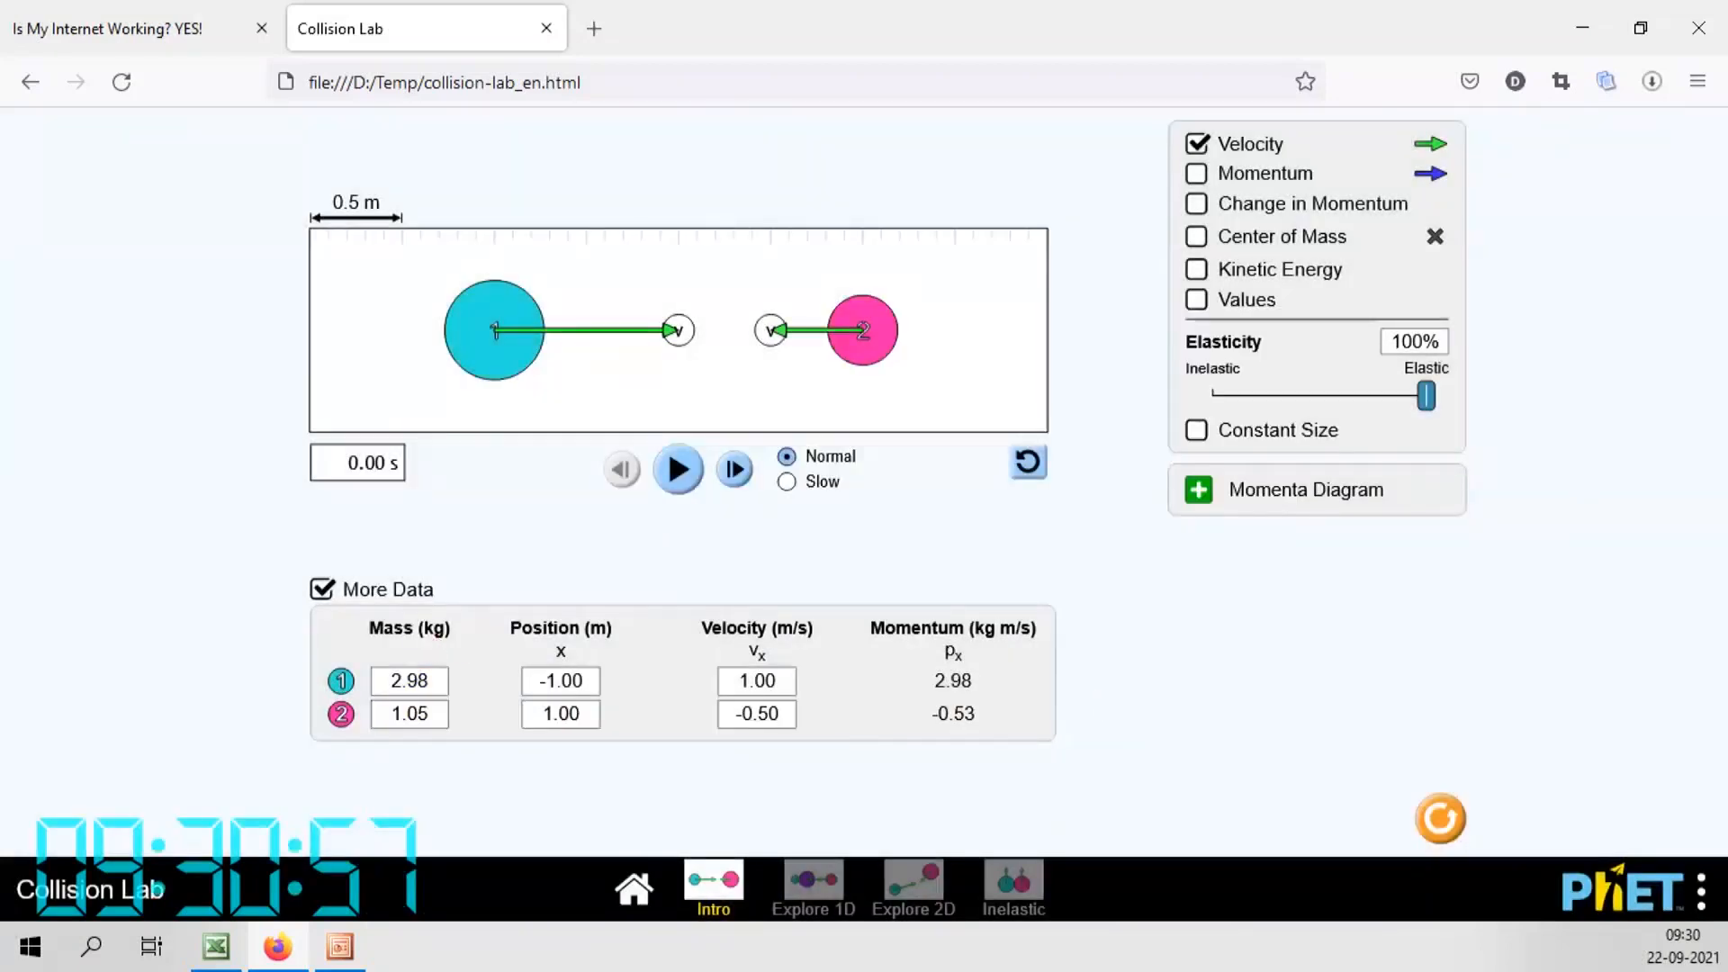
Set the starting position of ball 2 to 0.50 m
click(570, 716)
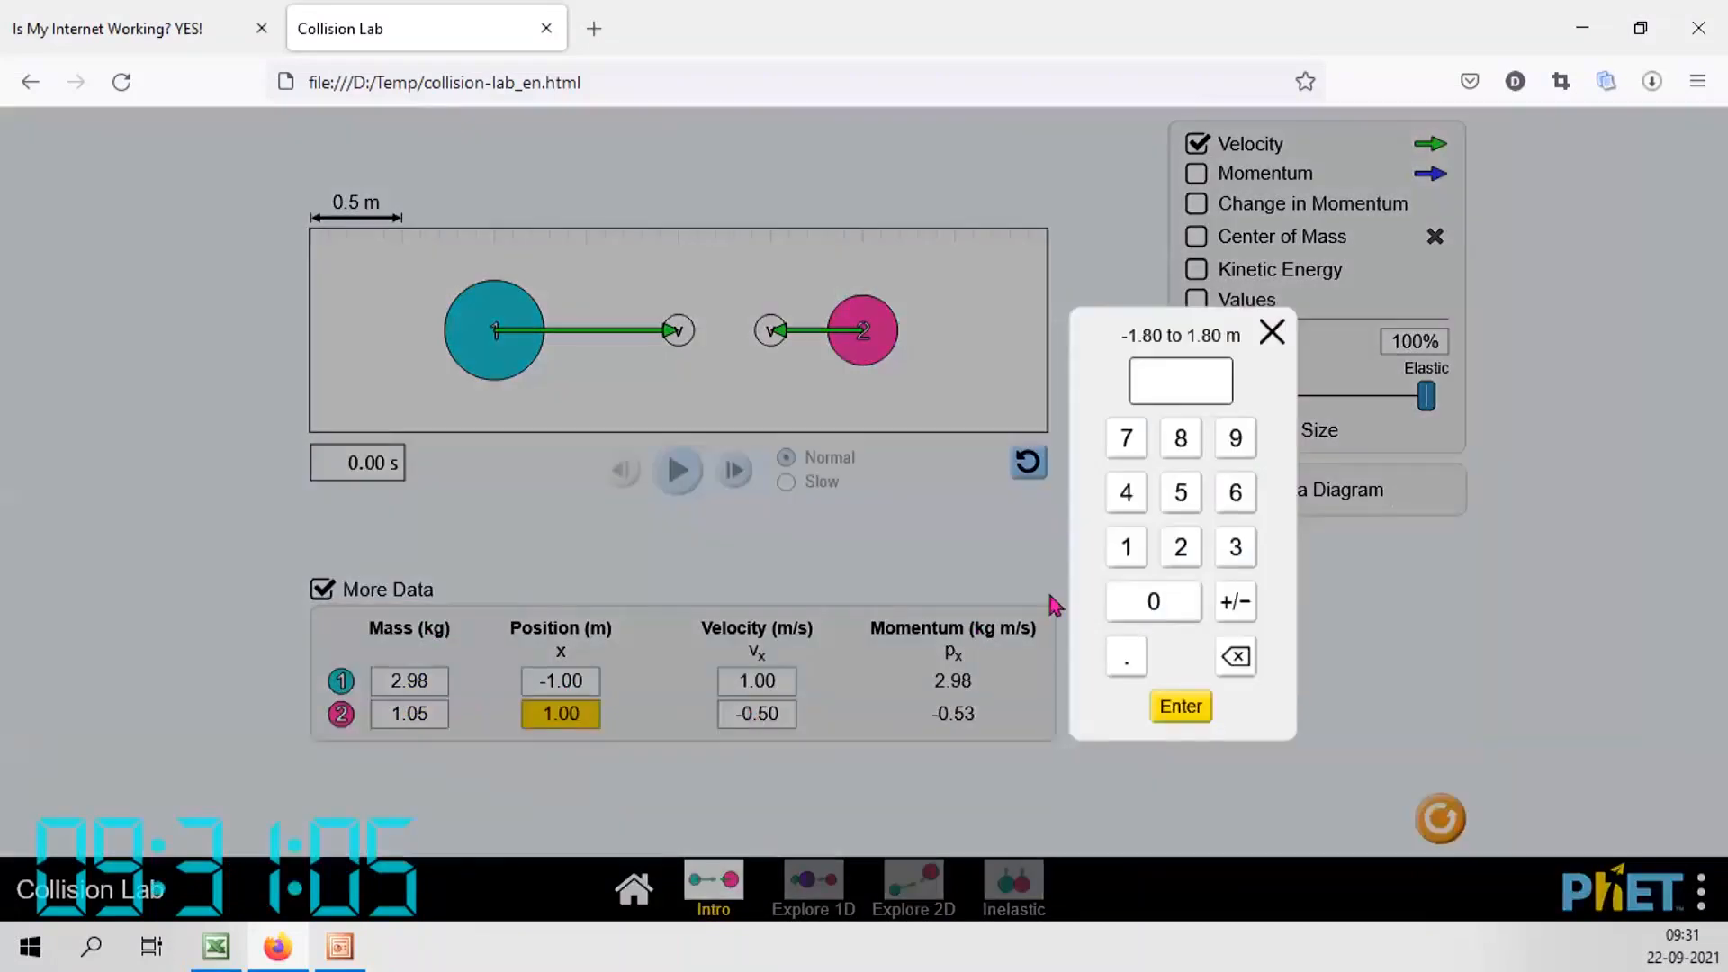
click(1126, 656)
click(1183, 496)
click(1187, 707)
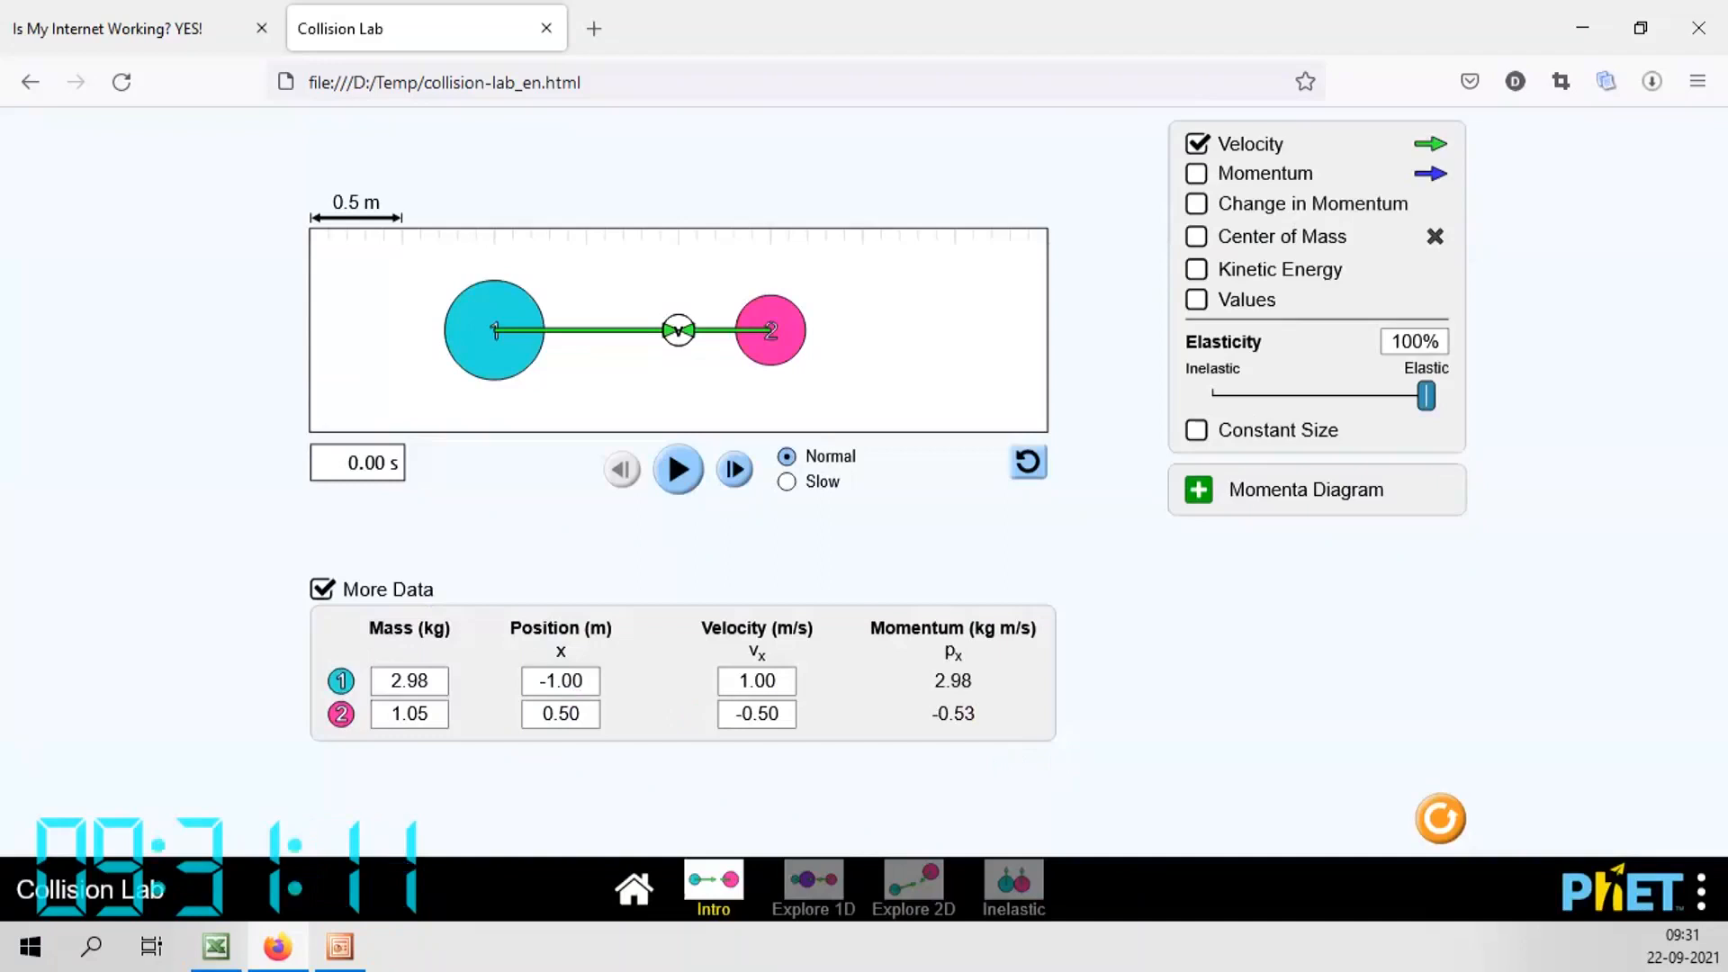
Set the velocity of ball 2 to 0.00 m/s and run the first collision trial
click(772, 732)
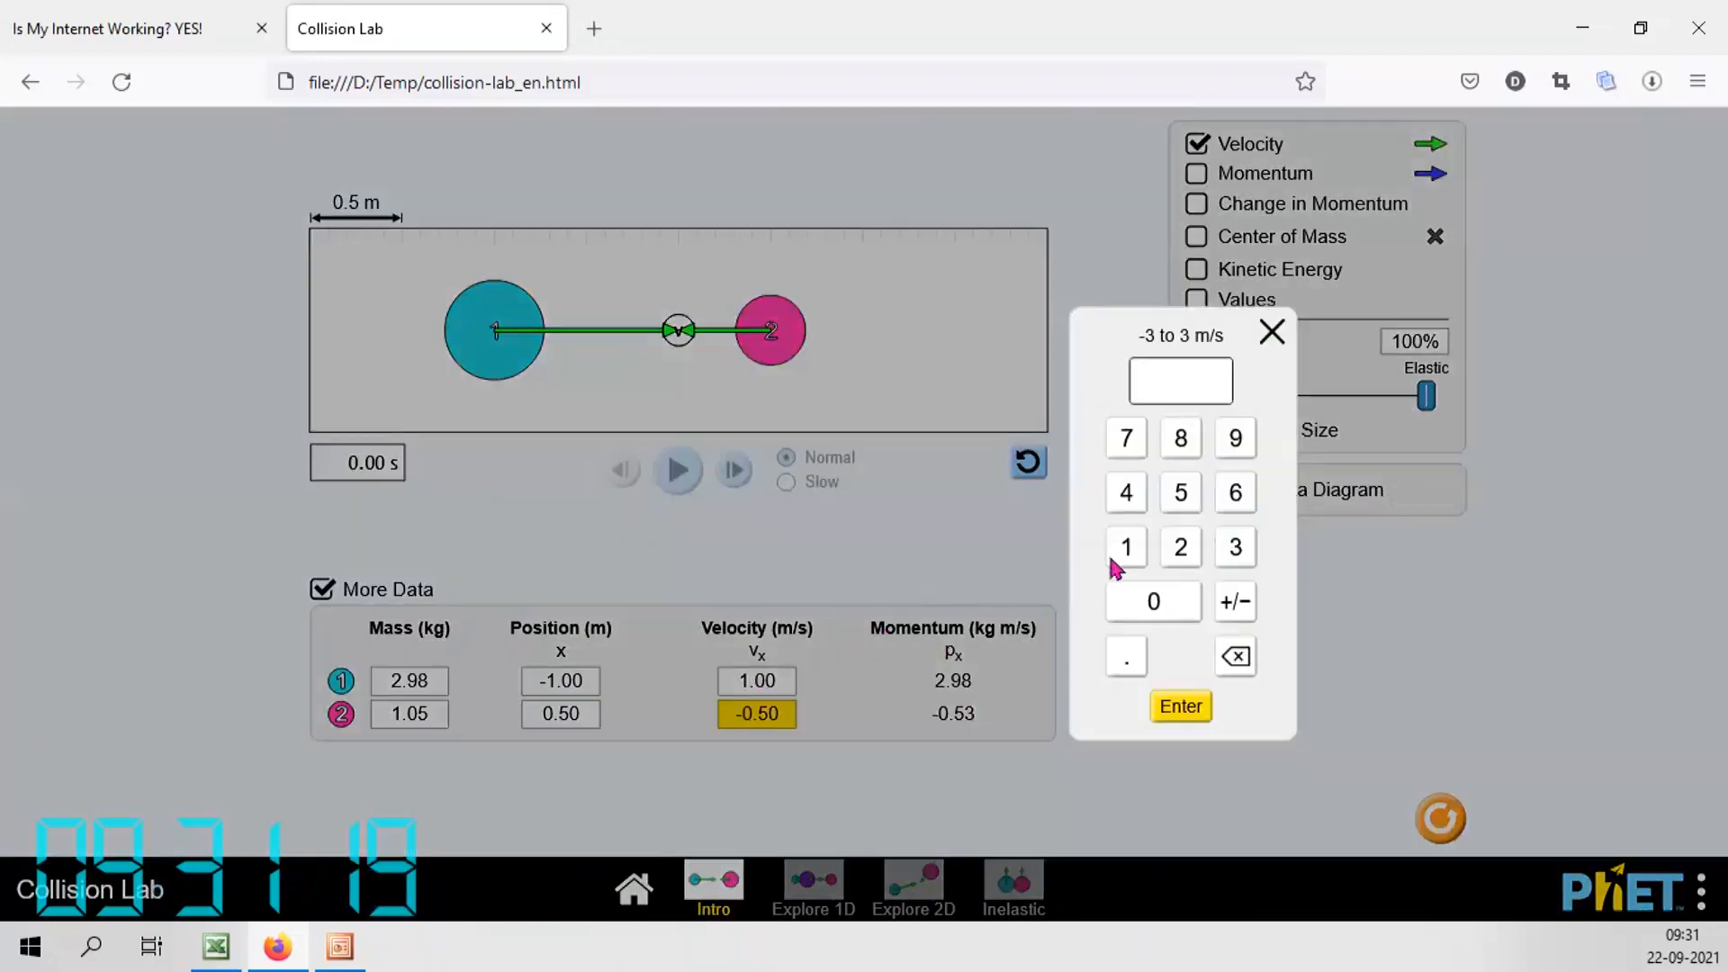
click(1156, 603)
click(1159, 711)
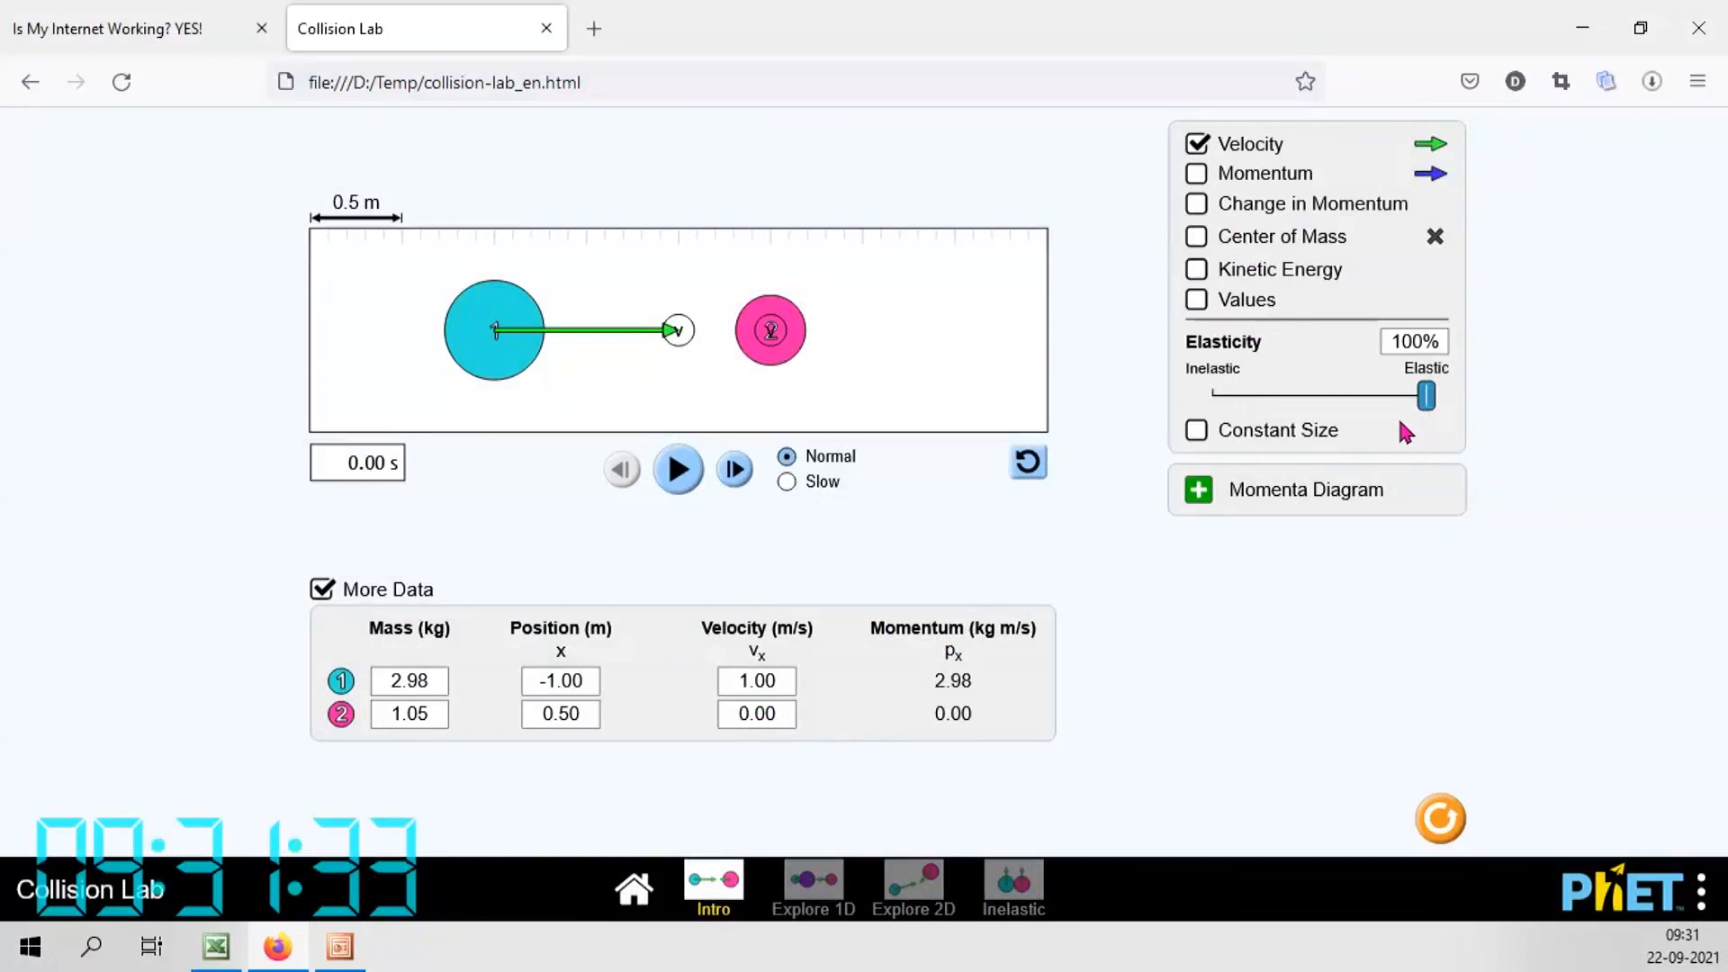
click(690, 478)
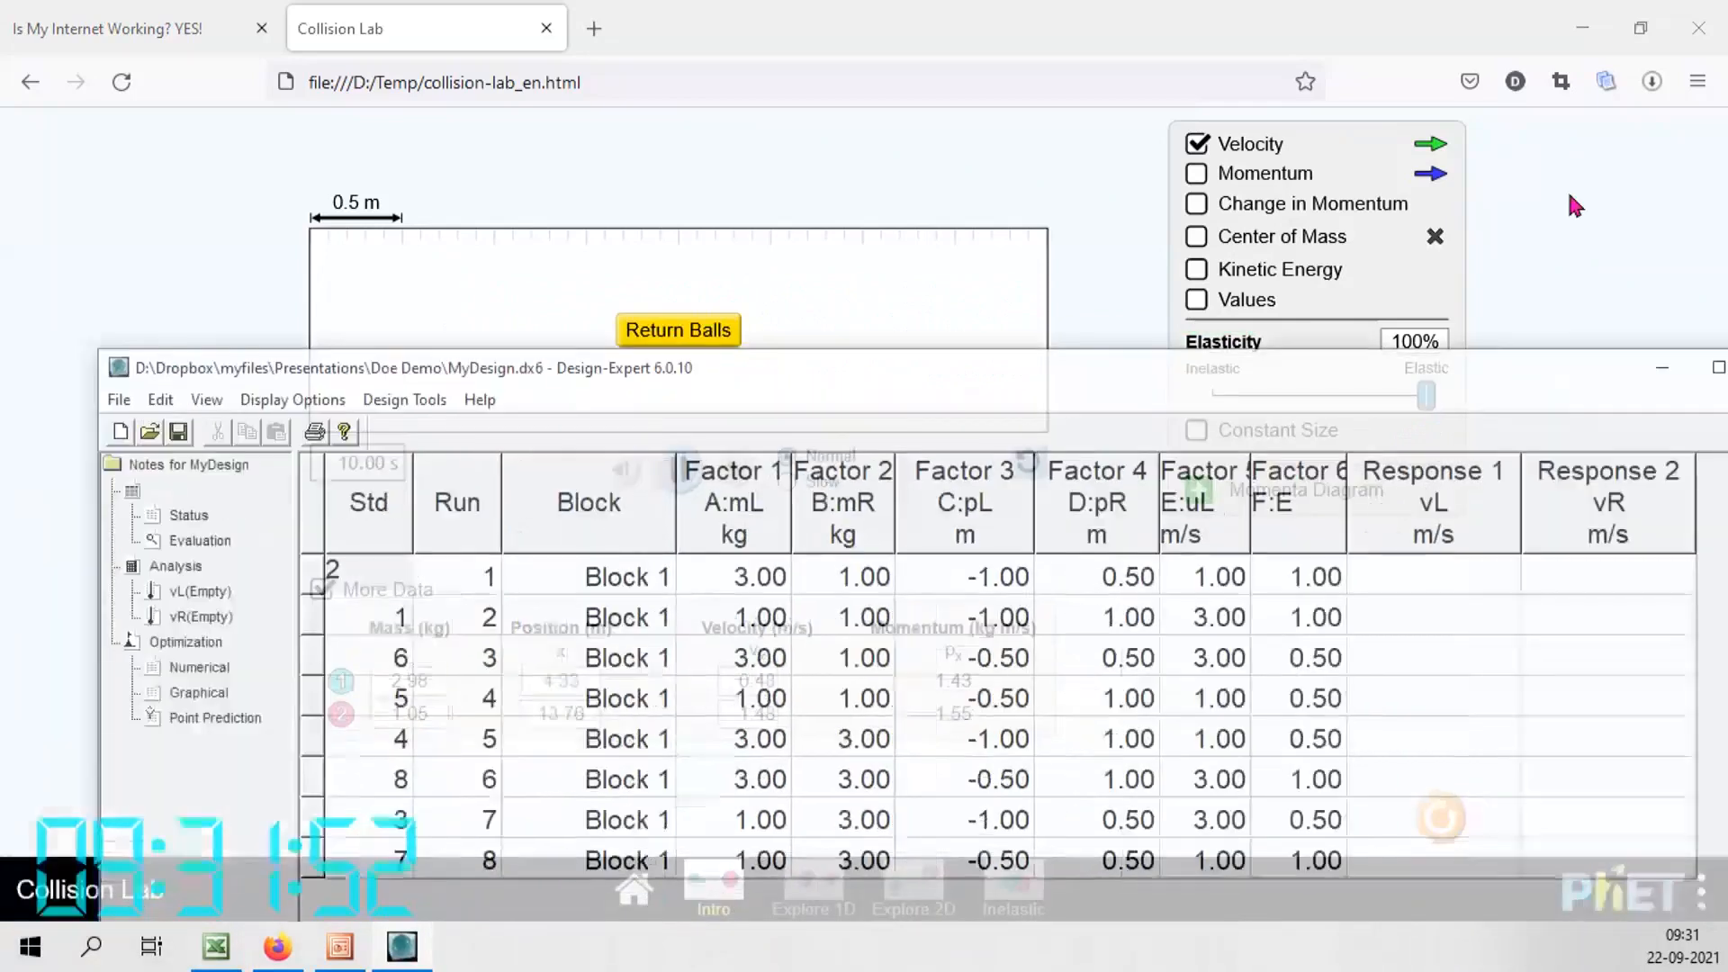
Switch to Design-Expert and record the run 1 responses as 0.48 m/s for vL and 1.48 m/s for vR
drag(1573, 374, 1246, 61)
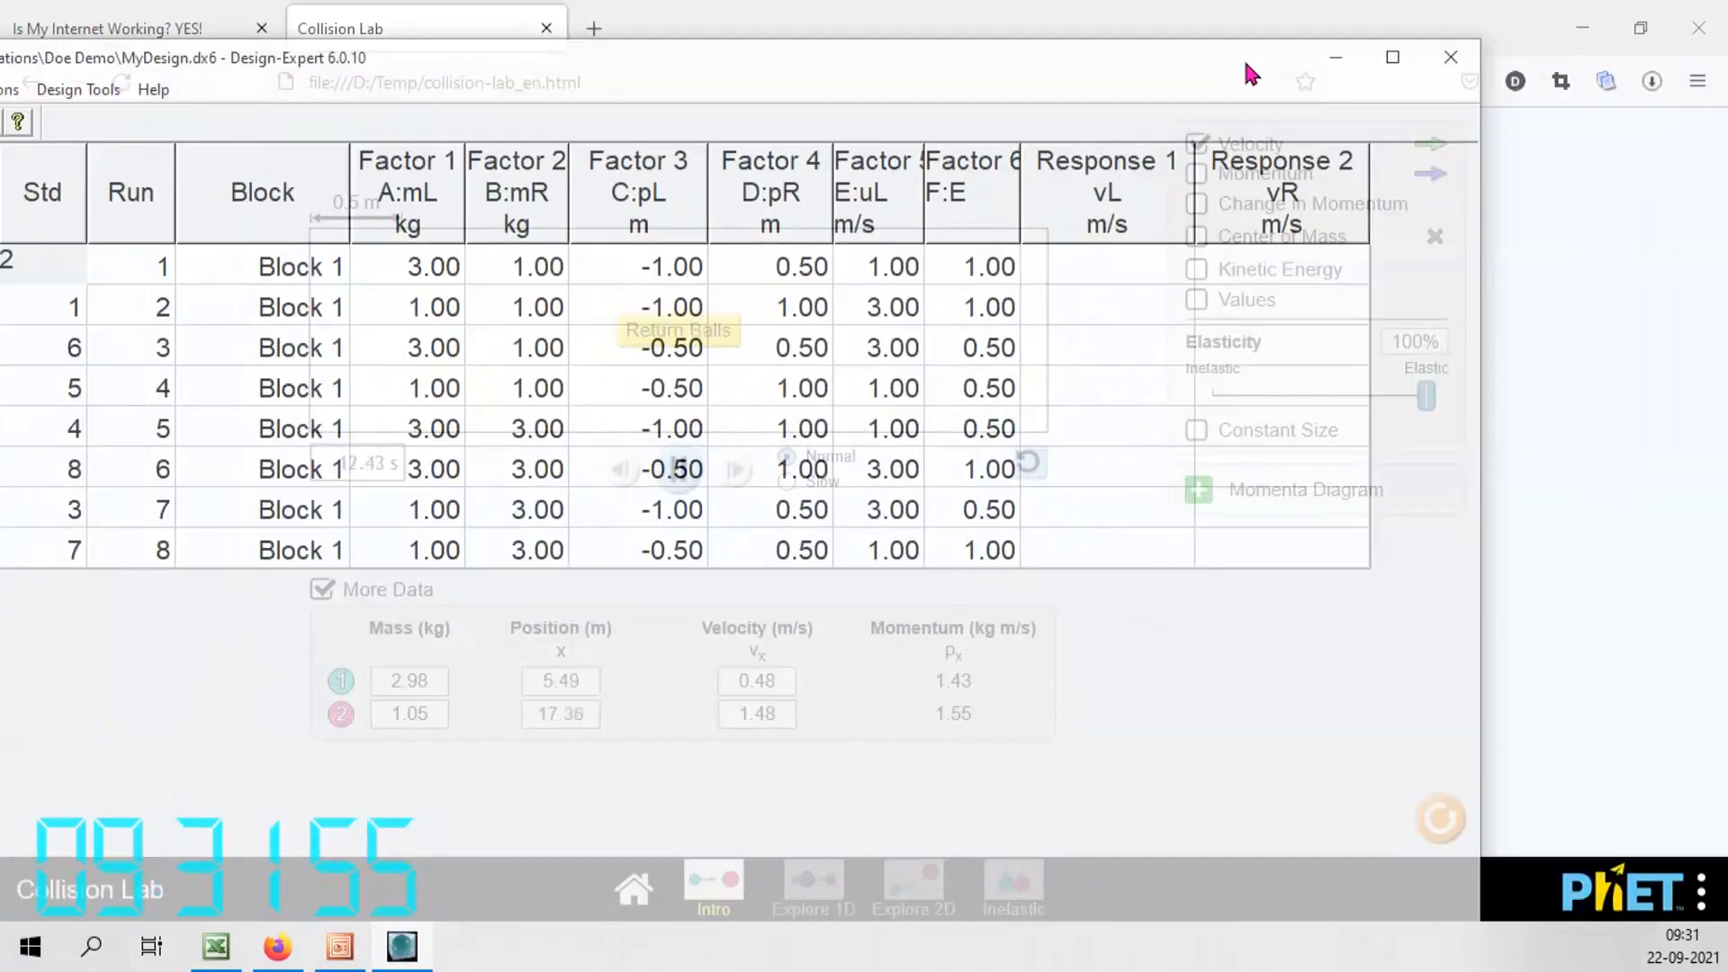
click(1103, 261)
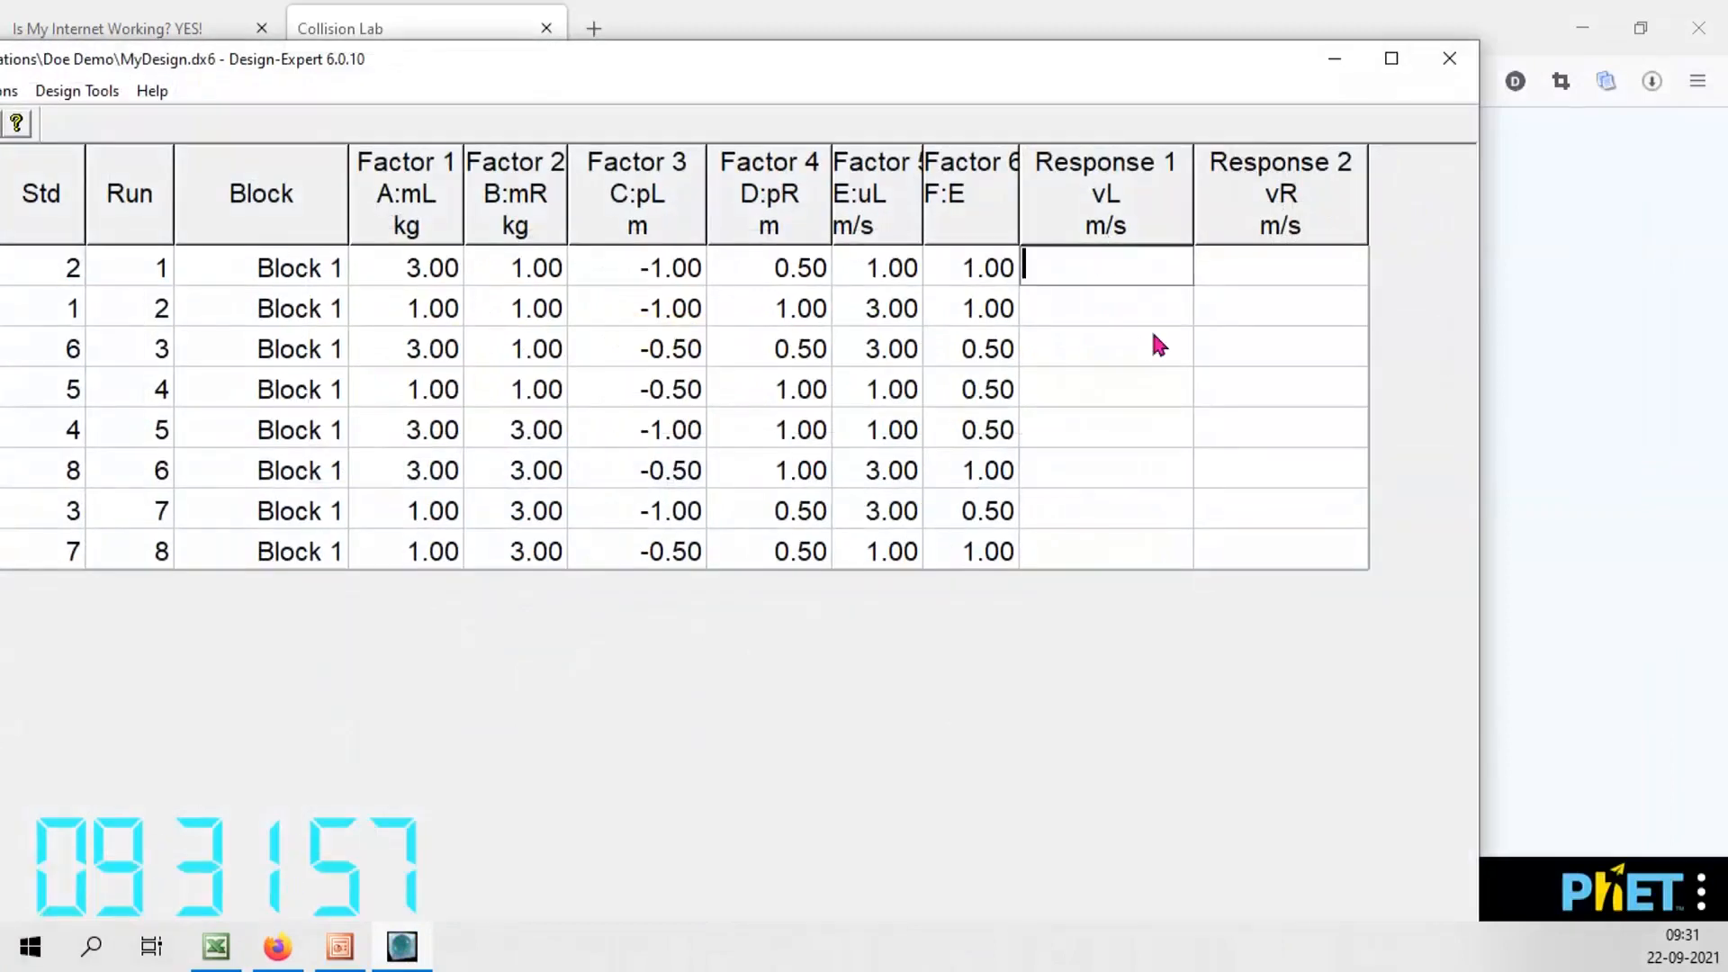
text(0.)
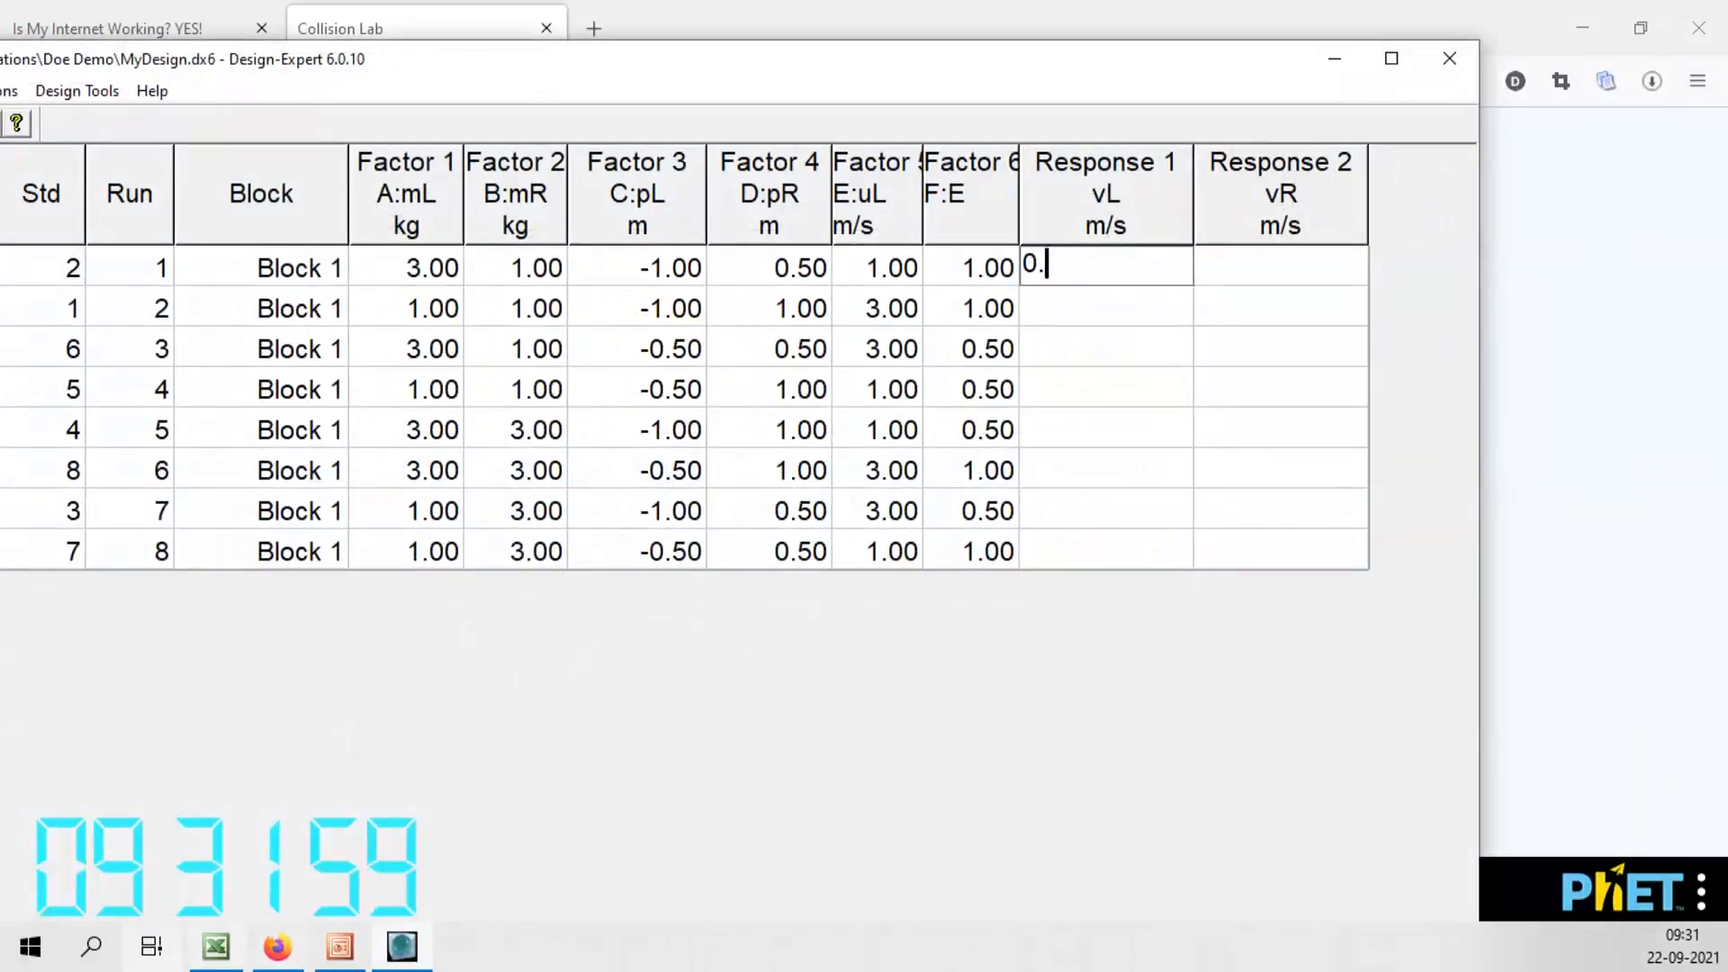
text(48)
key(Tab)
text(1.48)
key(Return)
key(Left)
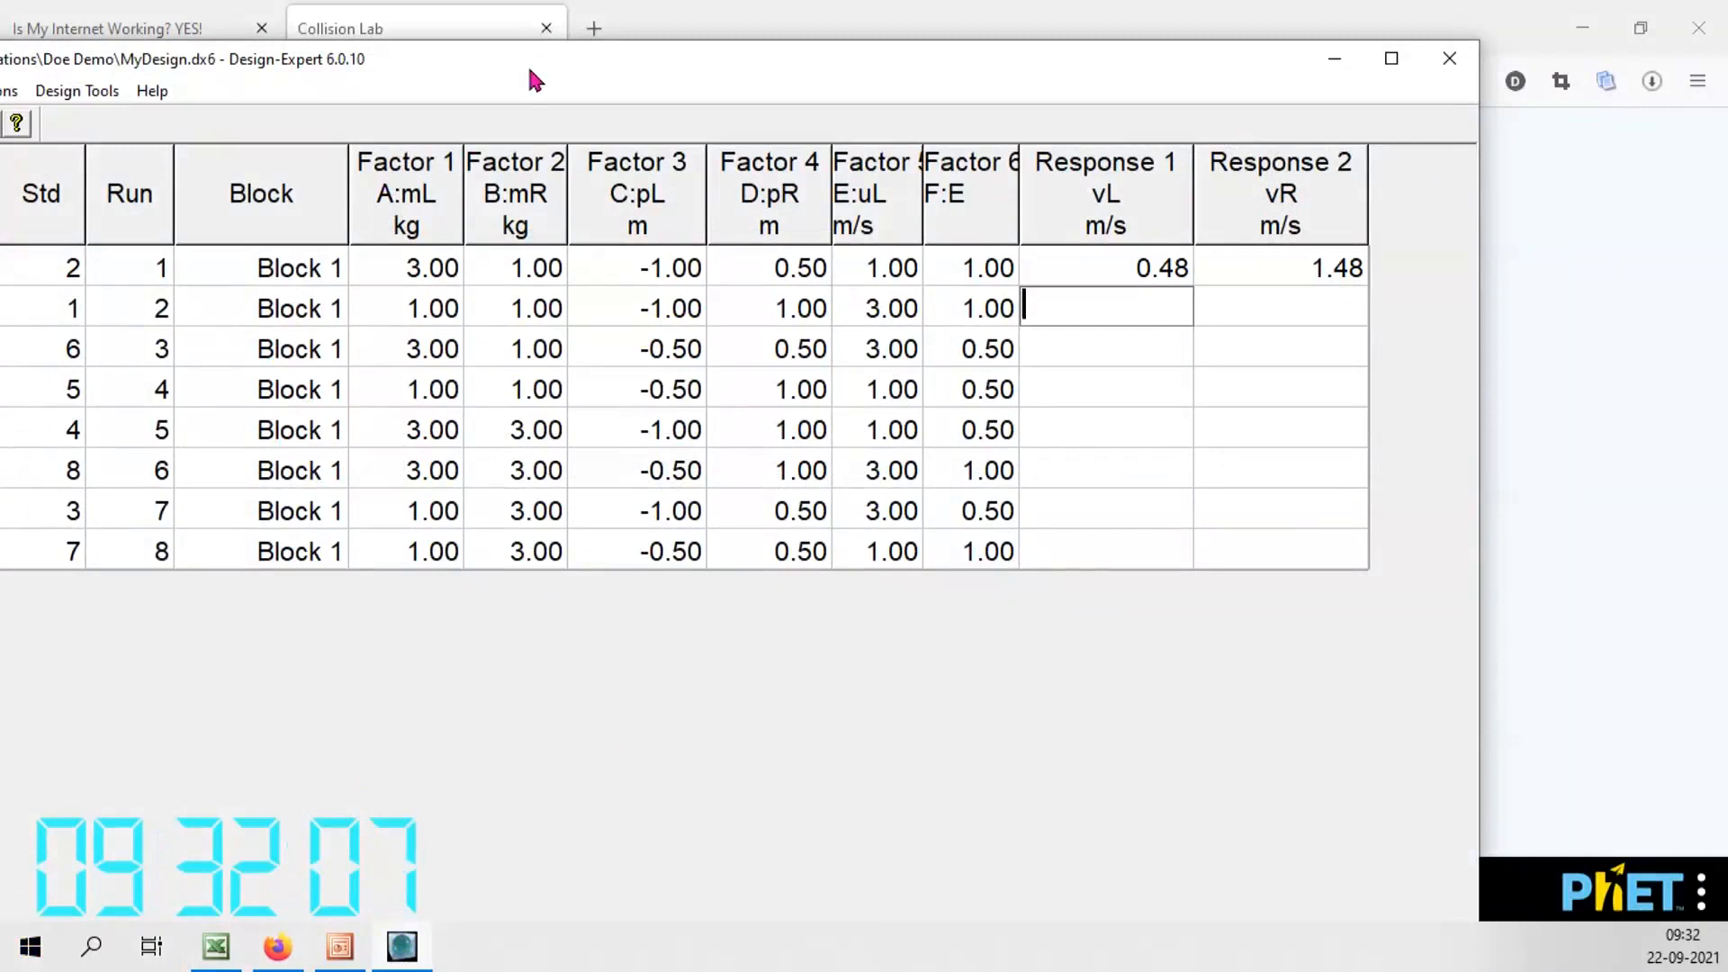
Back in Collision Lab, return the balls to their starting positions and set the mass of ball 1 to 1.02 kg
drag(529, 70, 0, 77)
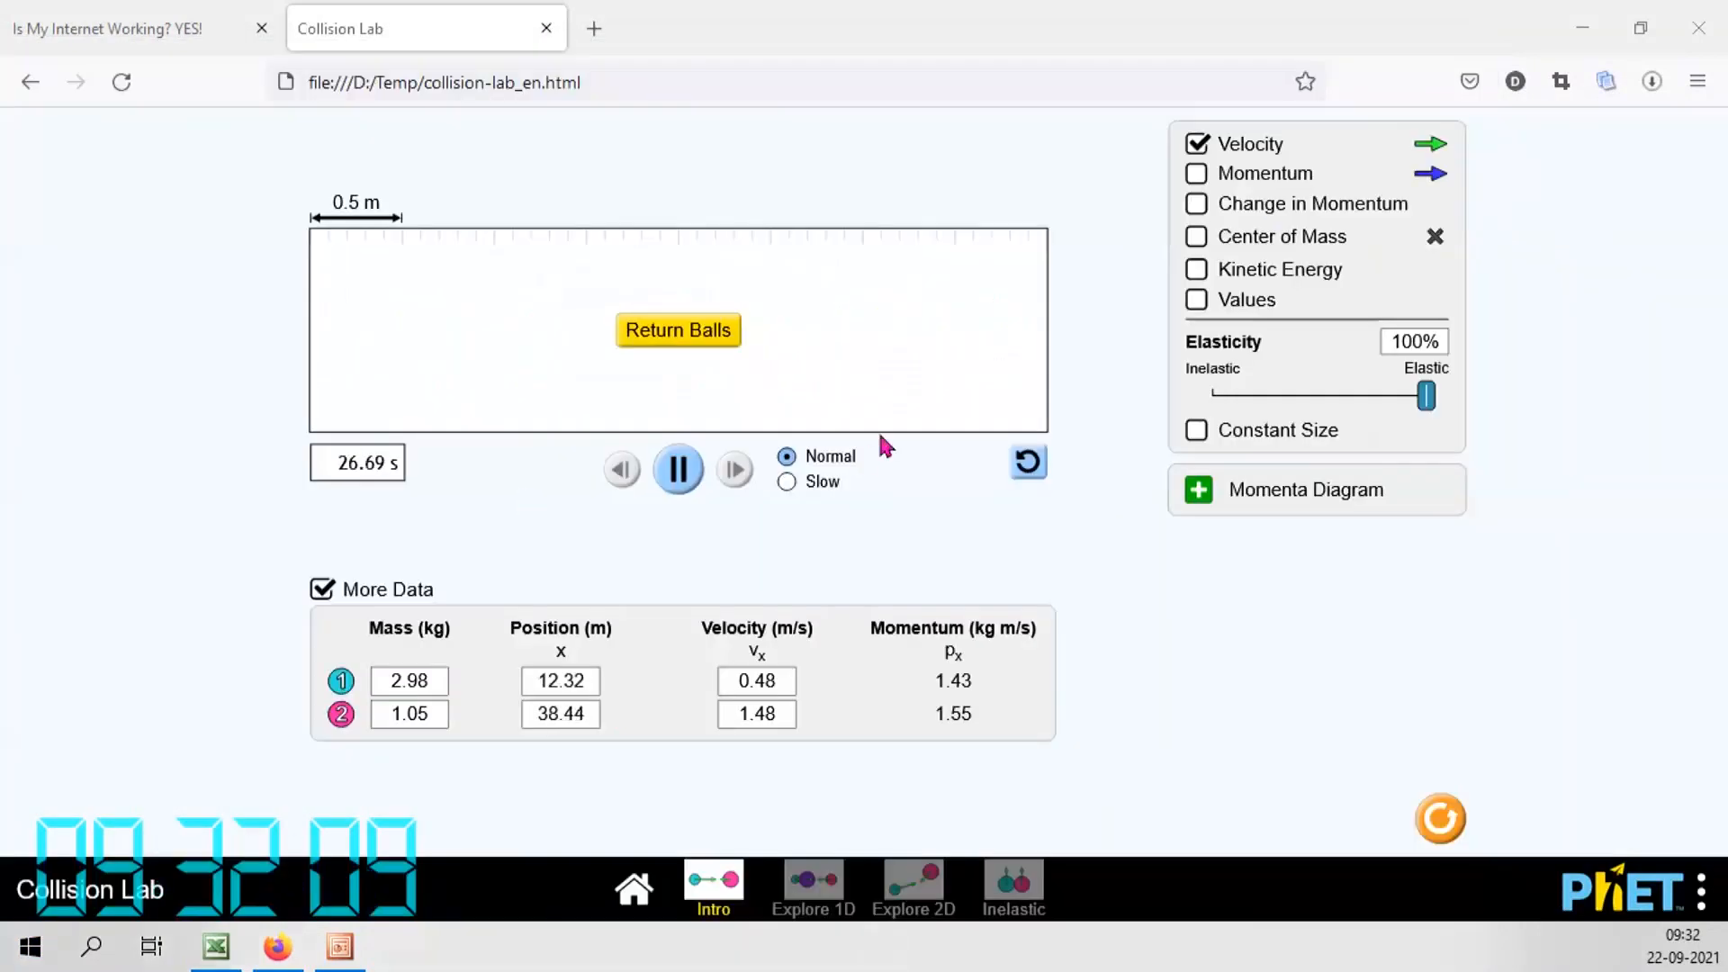
click(660, 334)
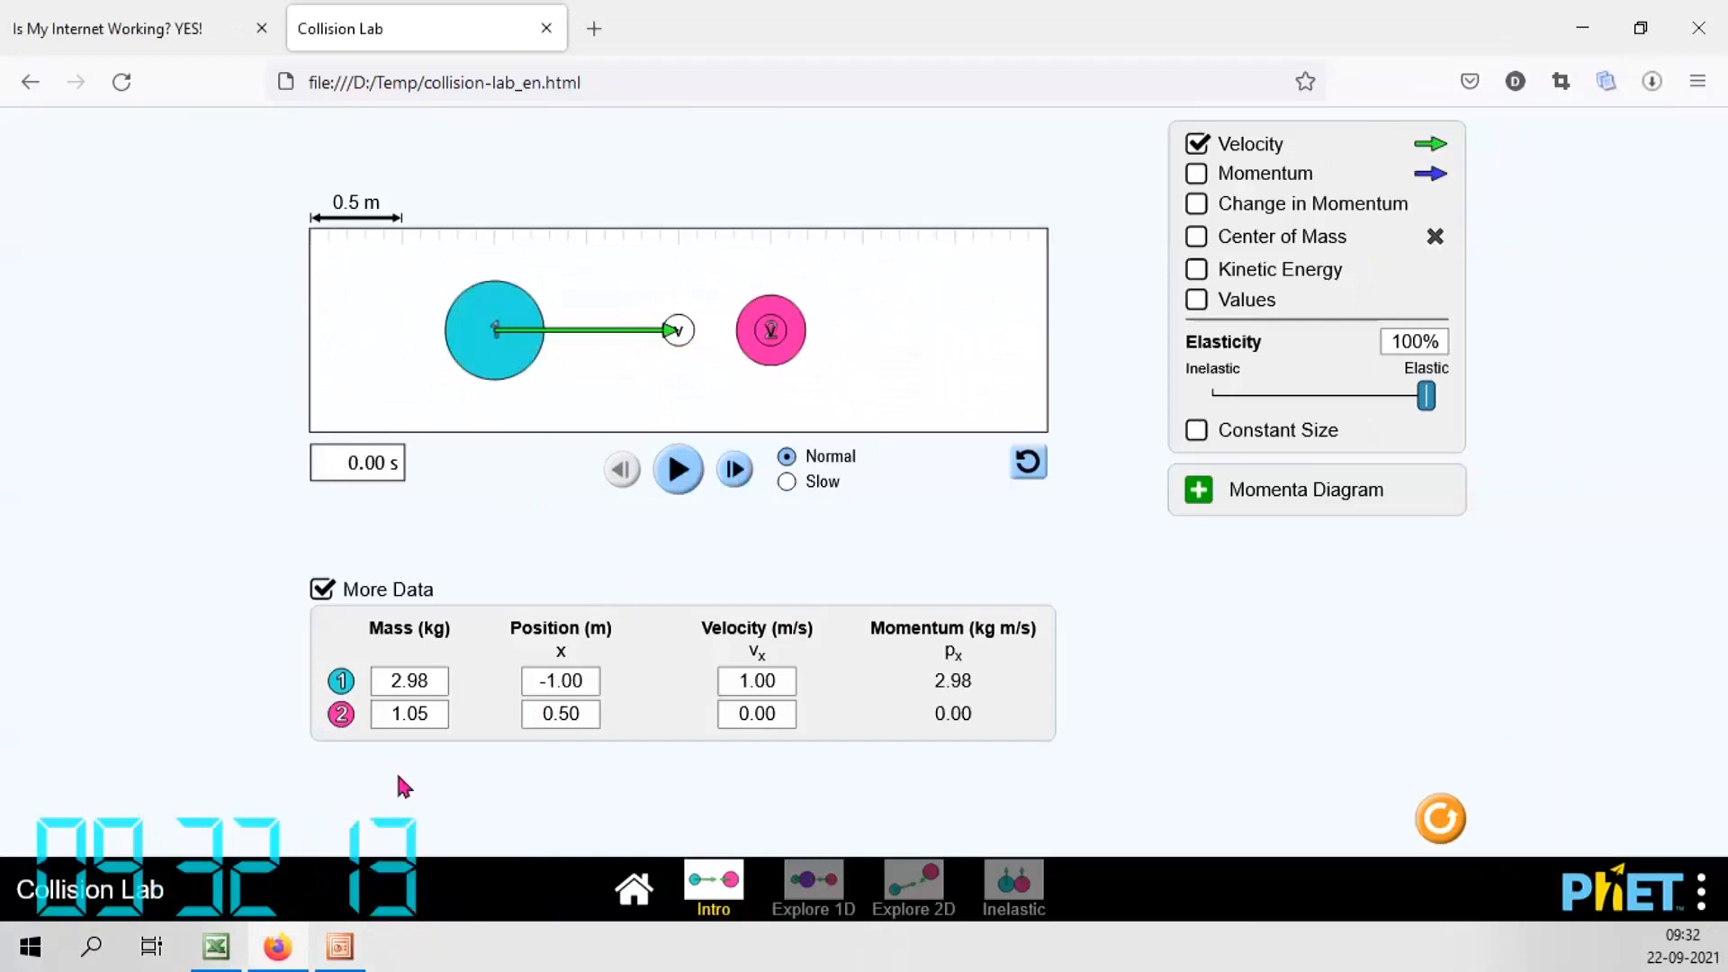
click(422, 686)
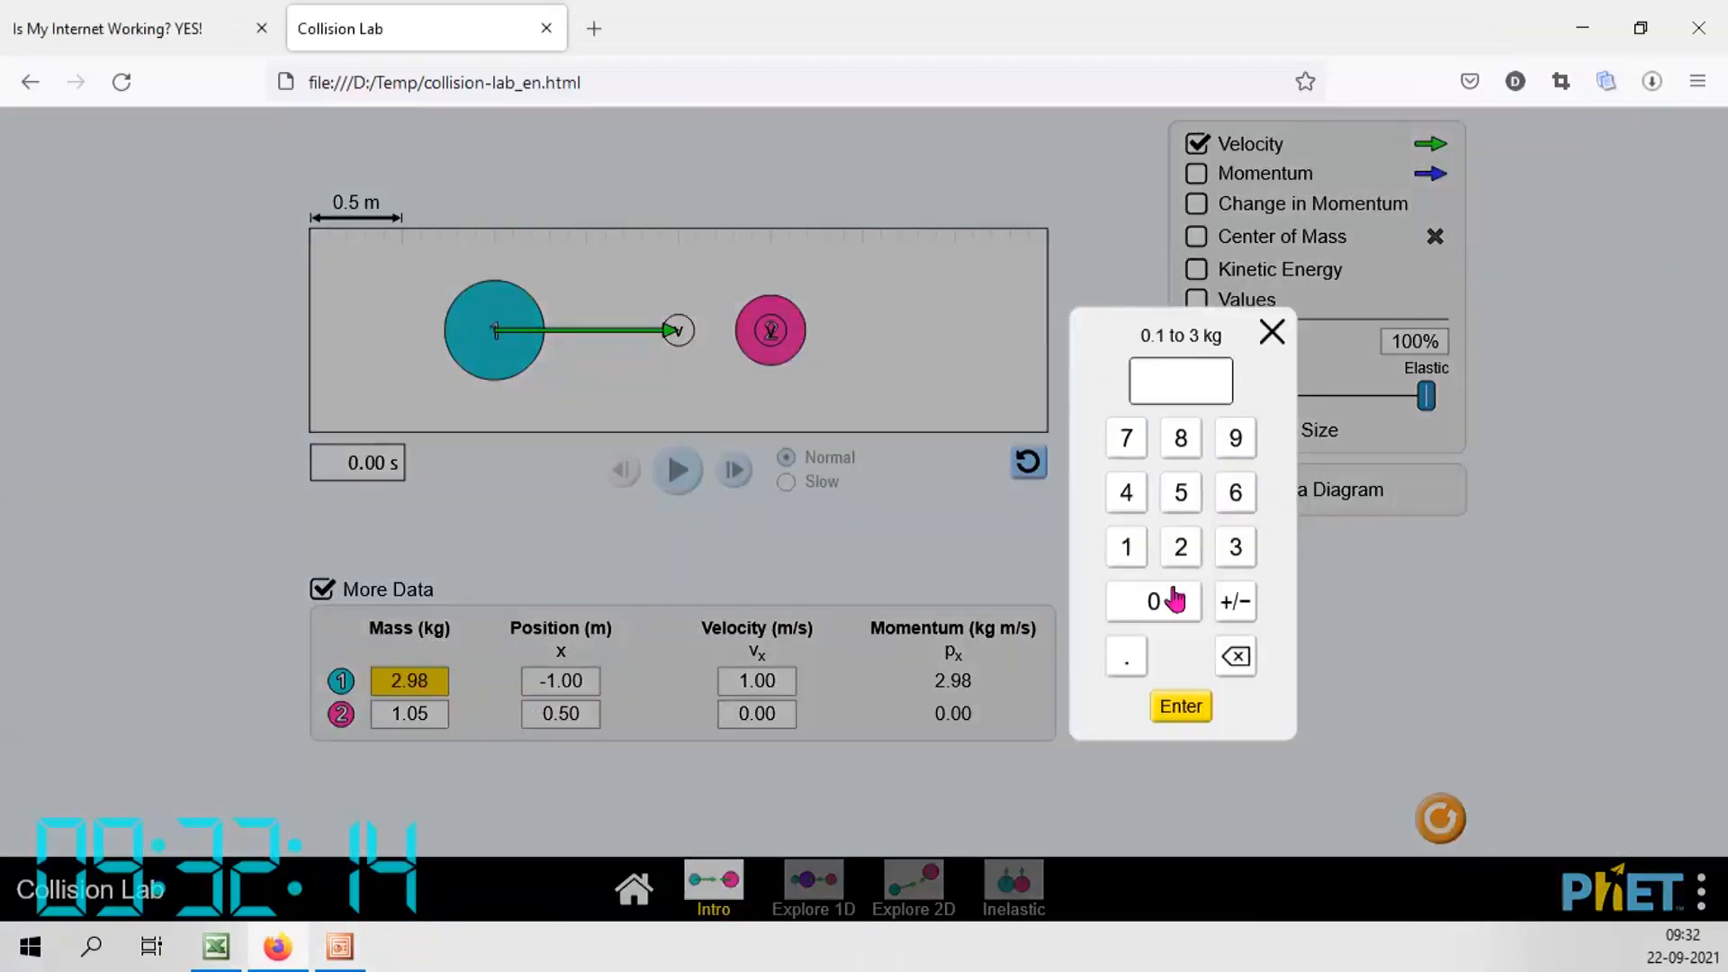
click(1125, 547)
click(1126, 656)
click(1154, 601)
click(1181, 547)
click(1181, 706)
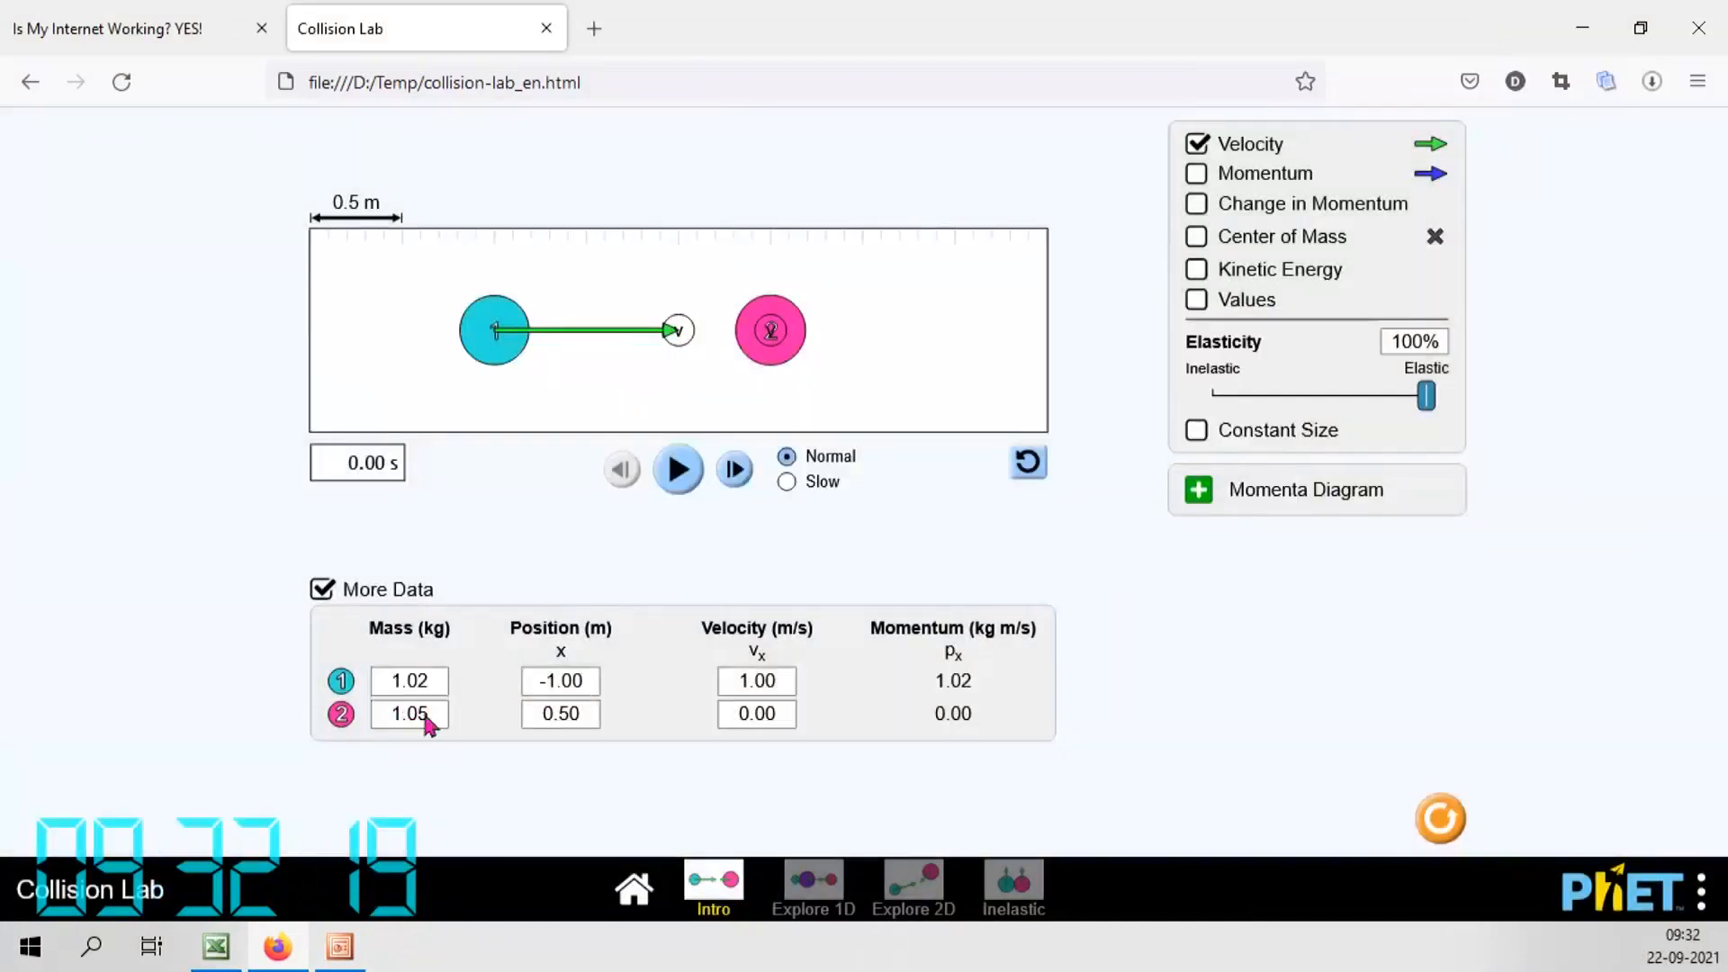
Set the mass of ball 2 to 0.98 kg
click(412, 711)
click(1125, 657)
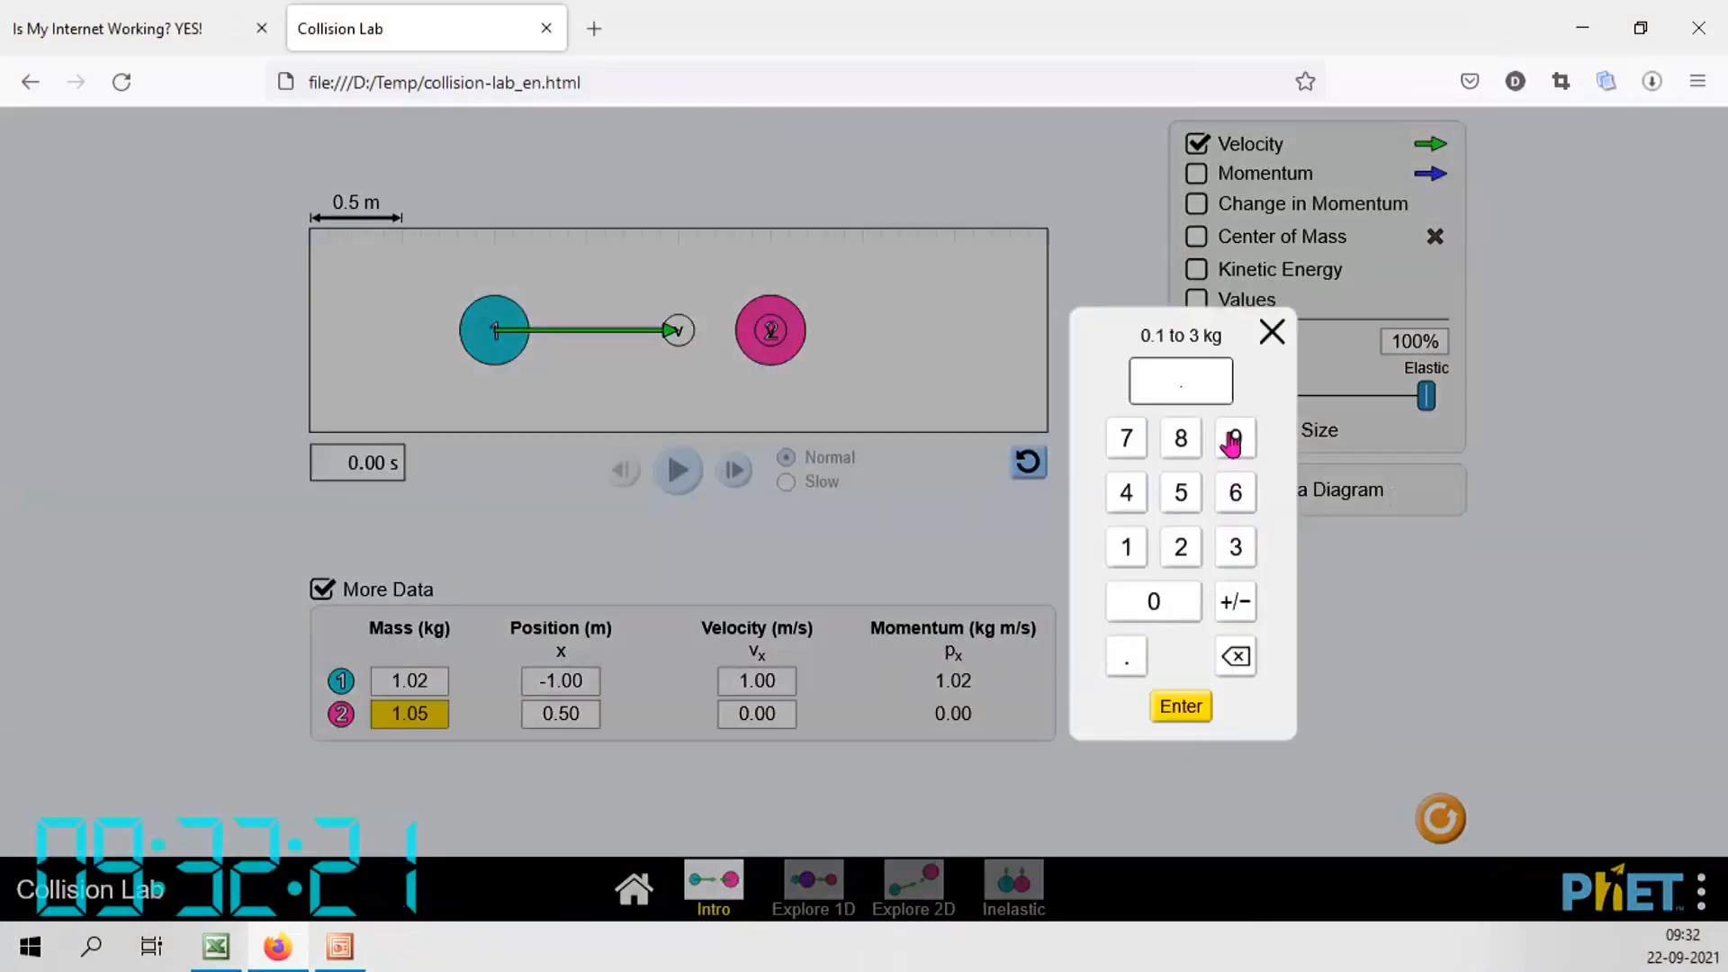
click(1234, 439)
click(1181, 439)
click(1173, 709)
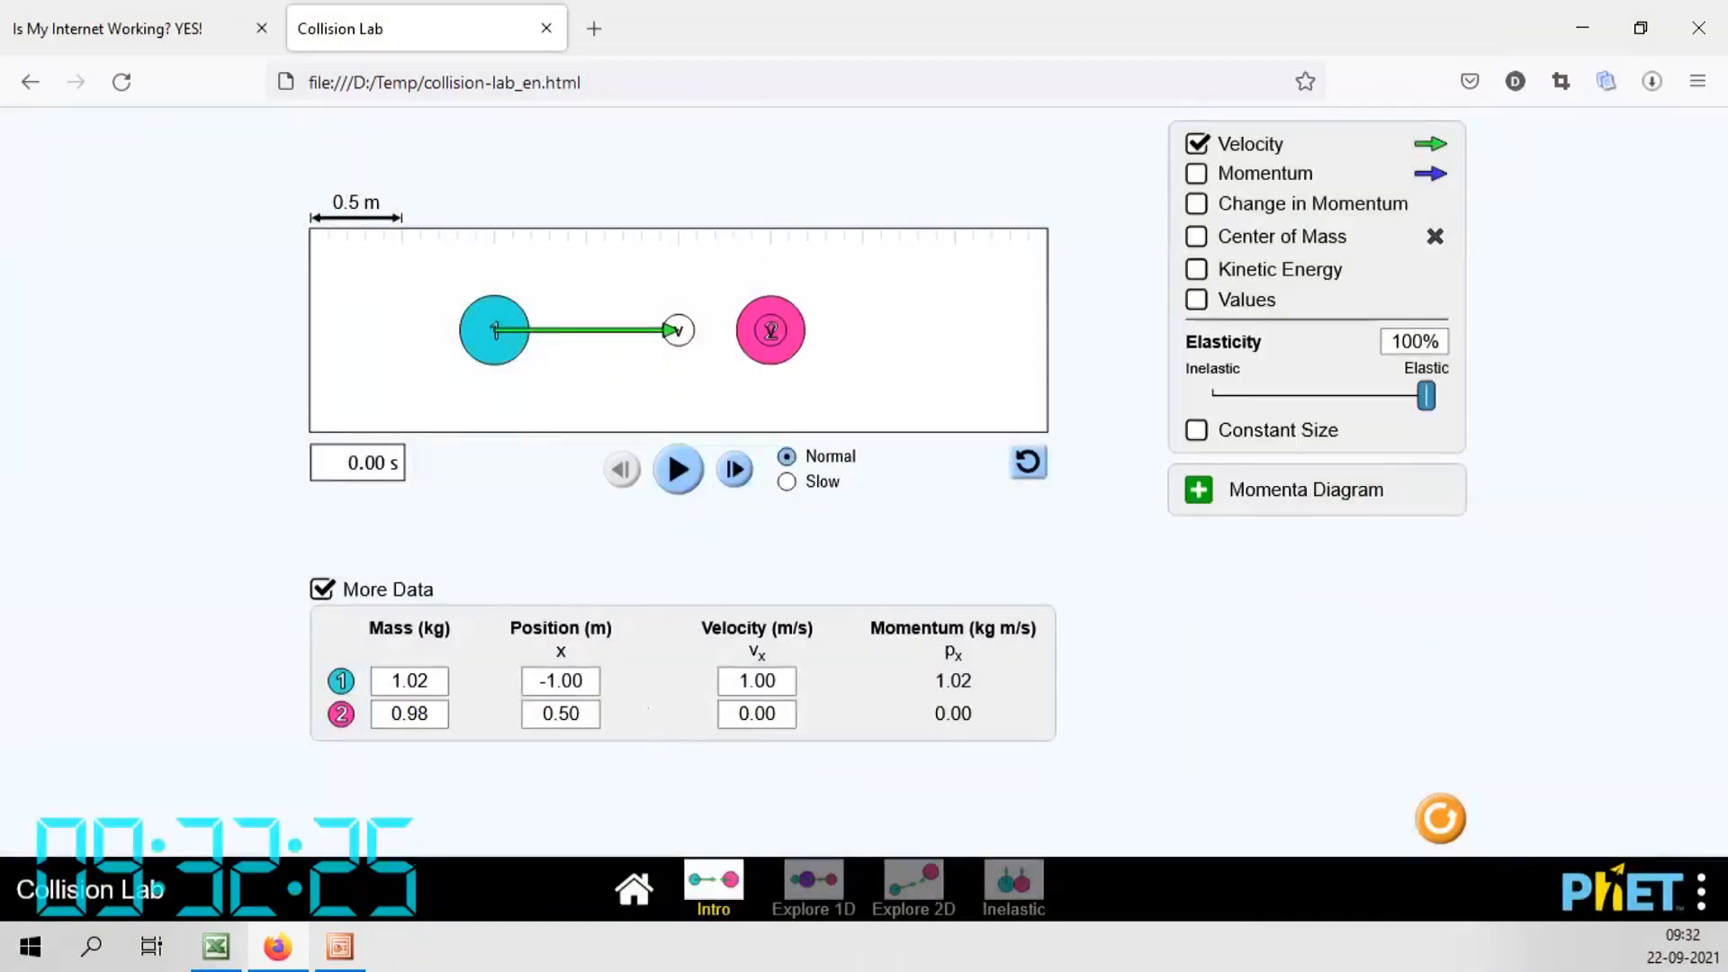
Set the starting position of ball 1 to -0.95 m
click(585, 684)
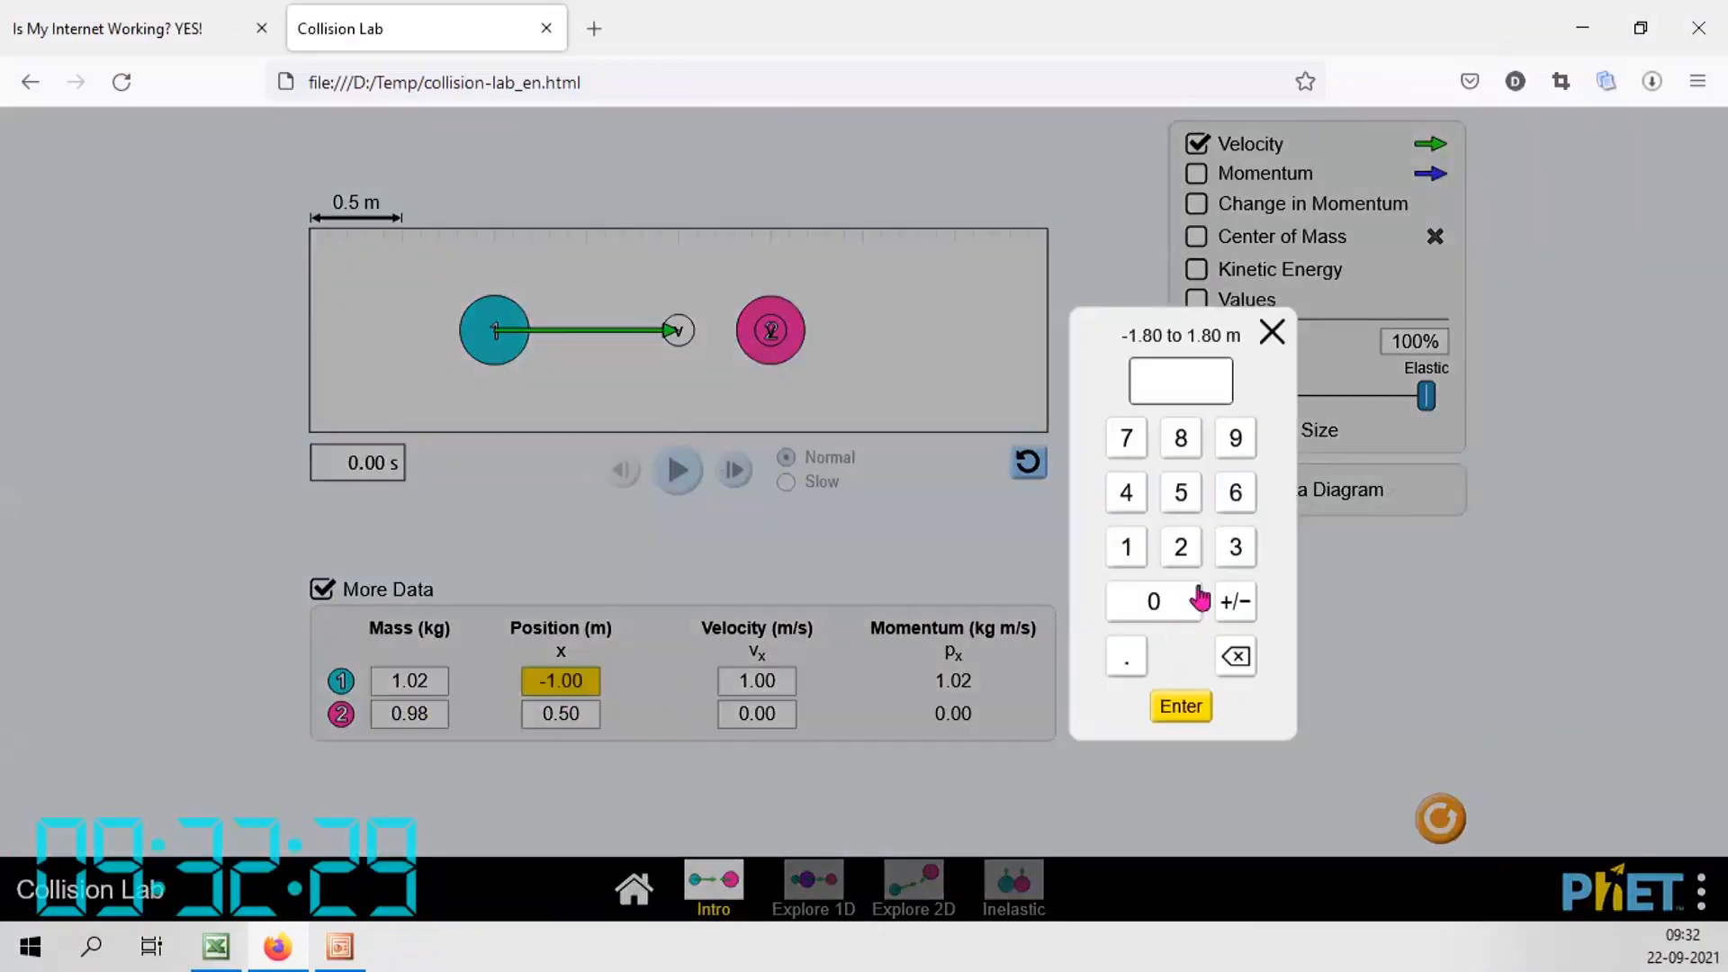
click(1232, 602)
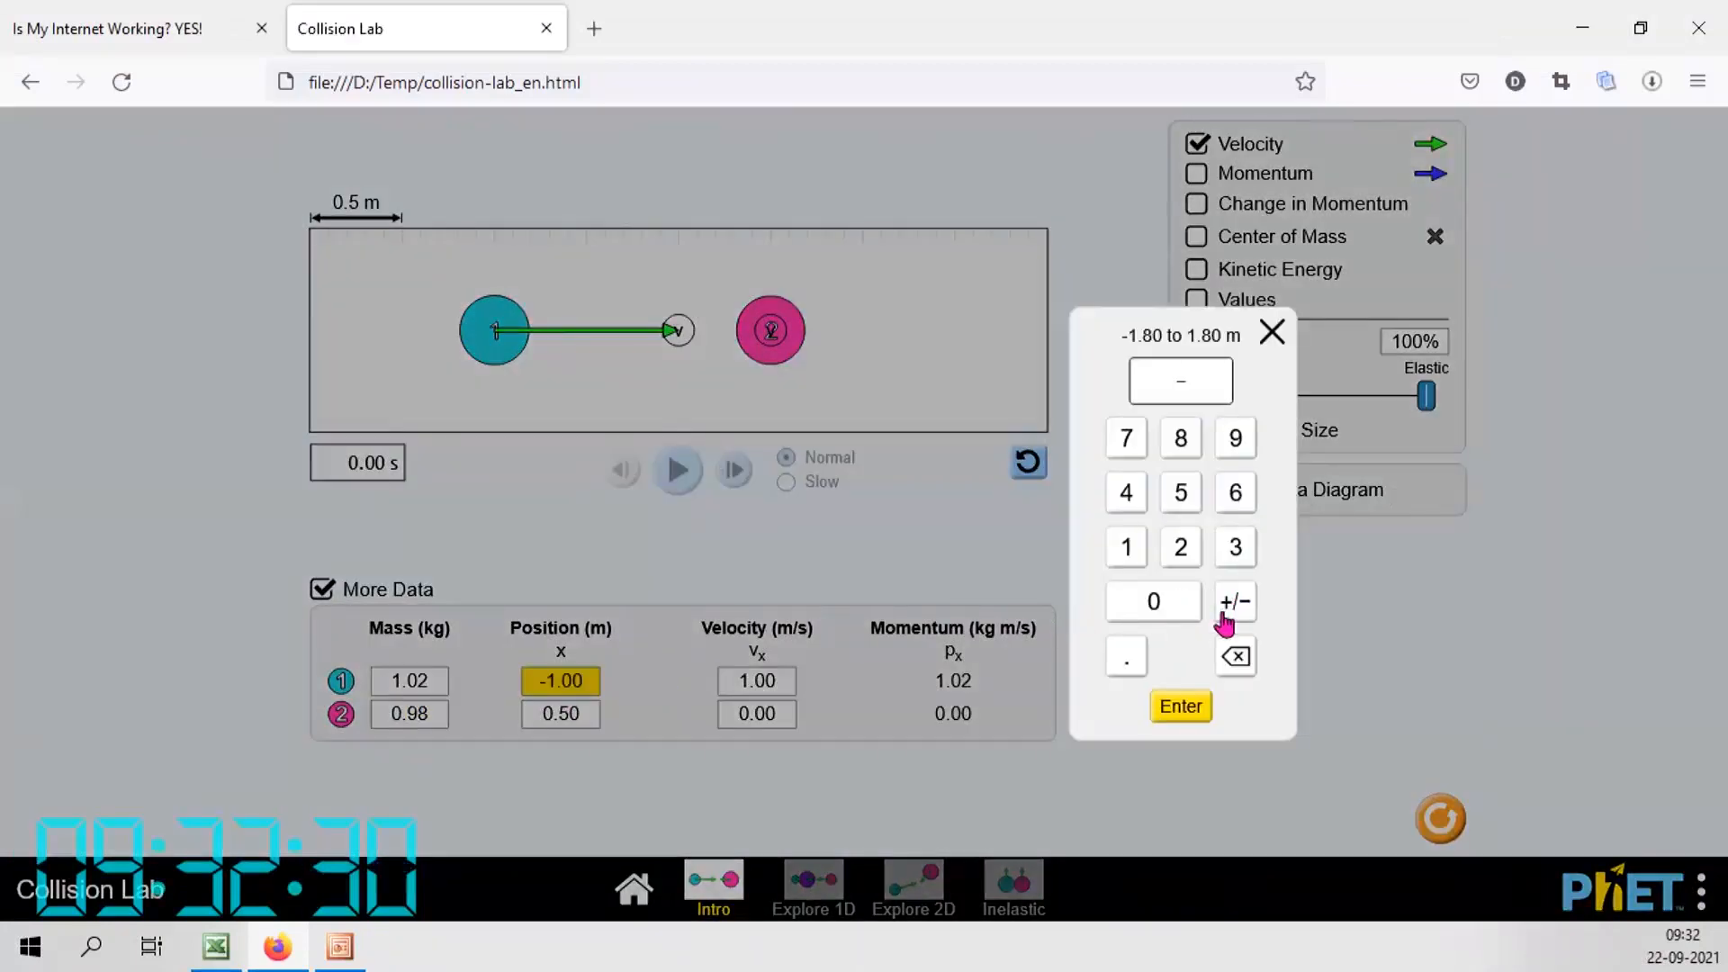
click(1122, 663)
click(1235, 439)
click(1180, 500)
click(1034, 713)
Set the starting position of ball 2 to 1.10 m
click(560, 714)
click(1125, 657)
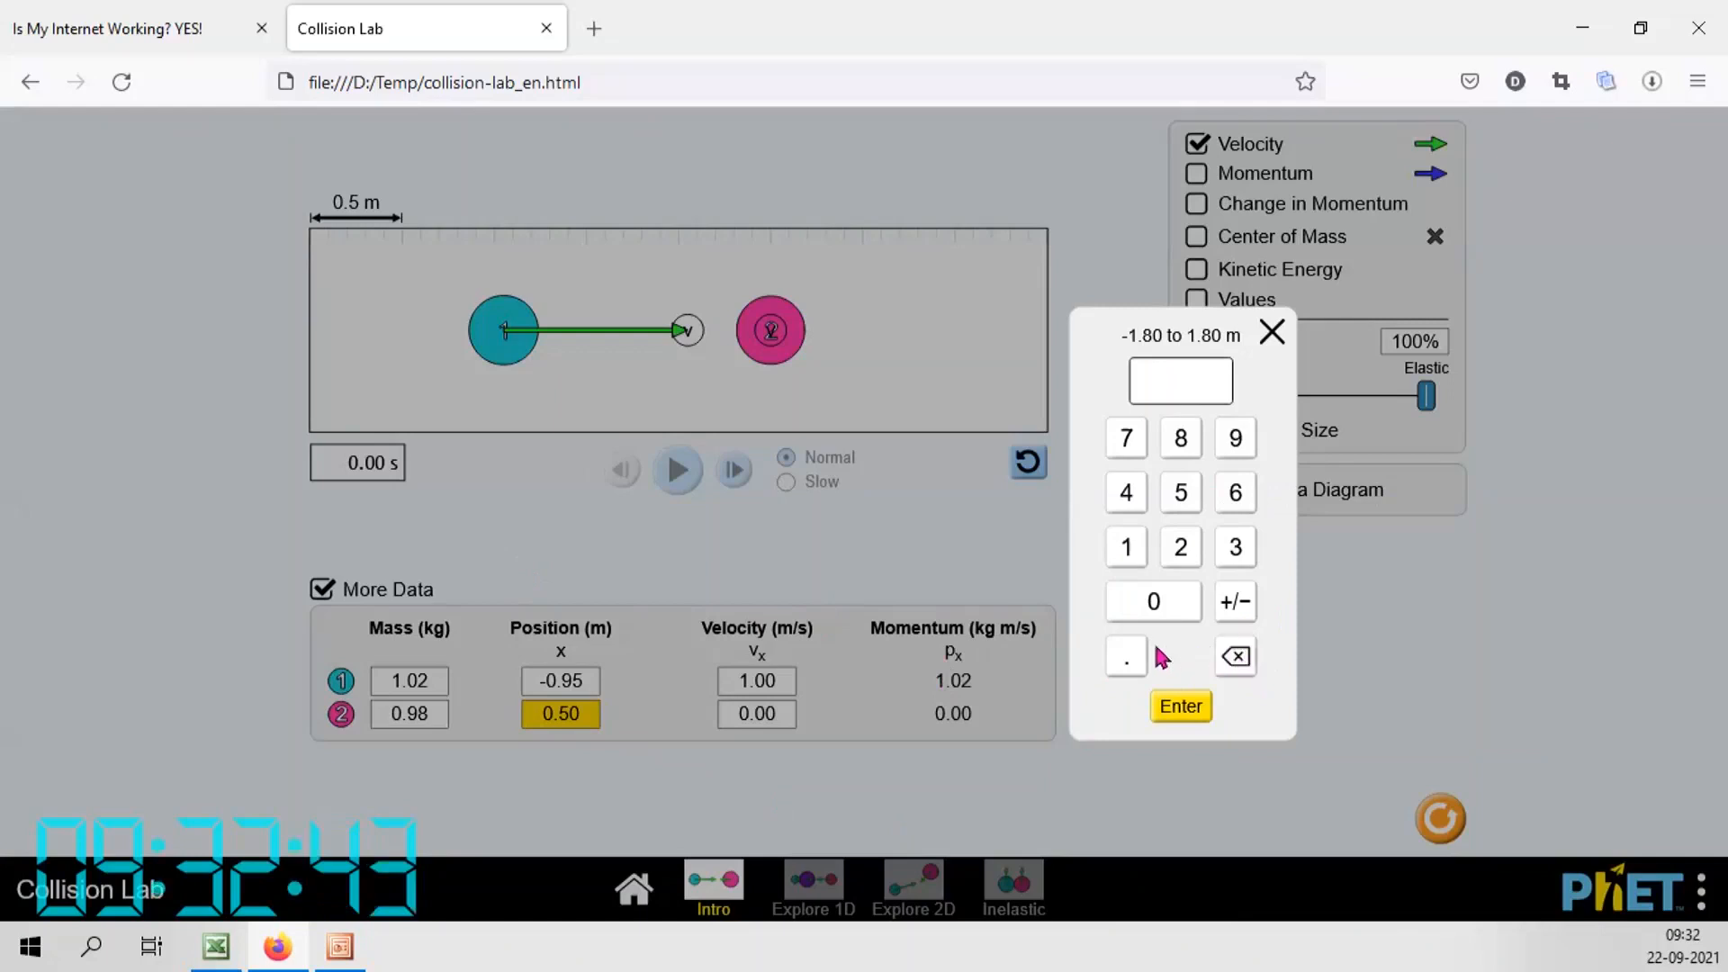
click(1131, 549)
click(1126, 660)
click(1130, 560)
click(1179, 707)
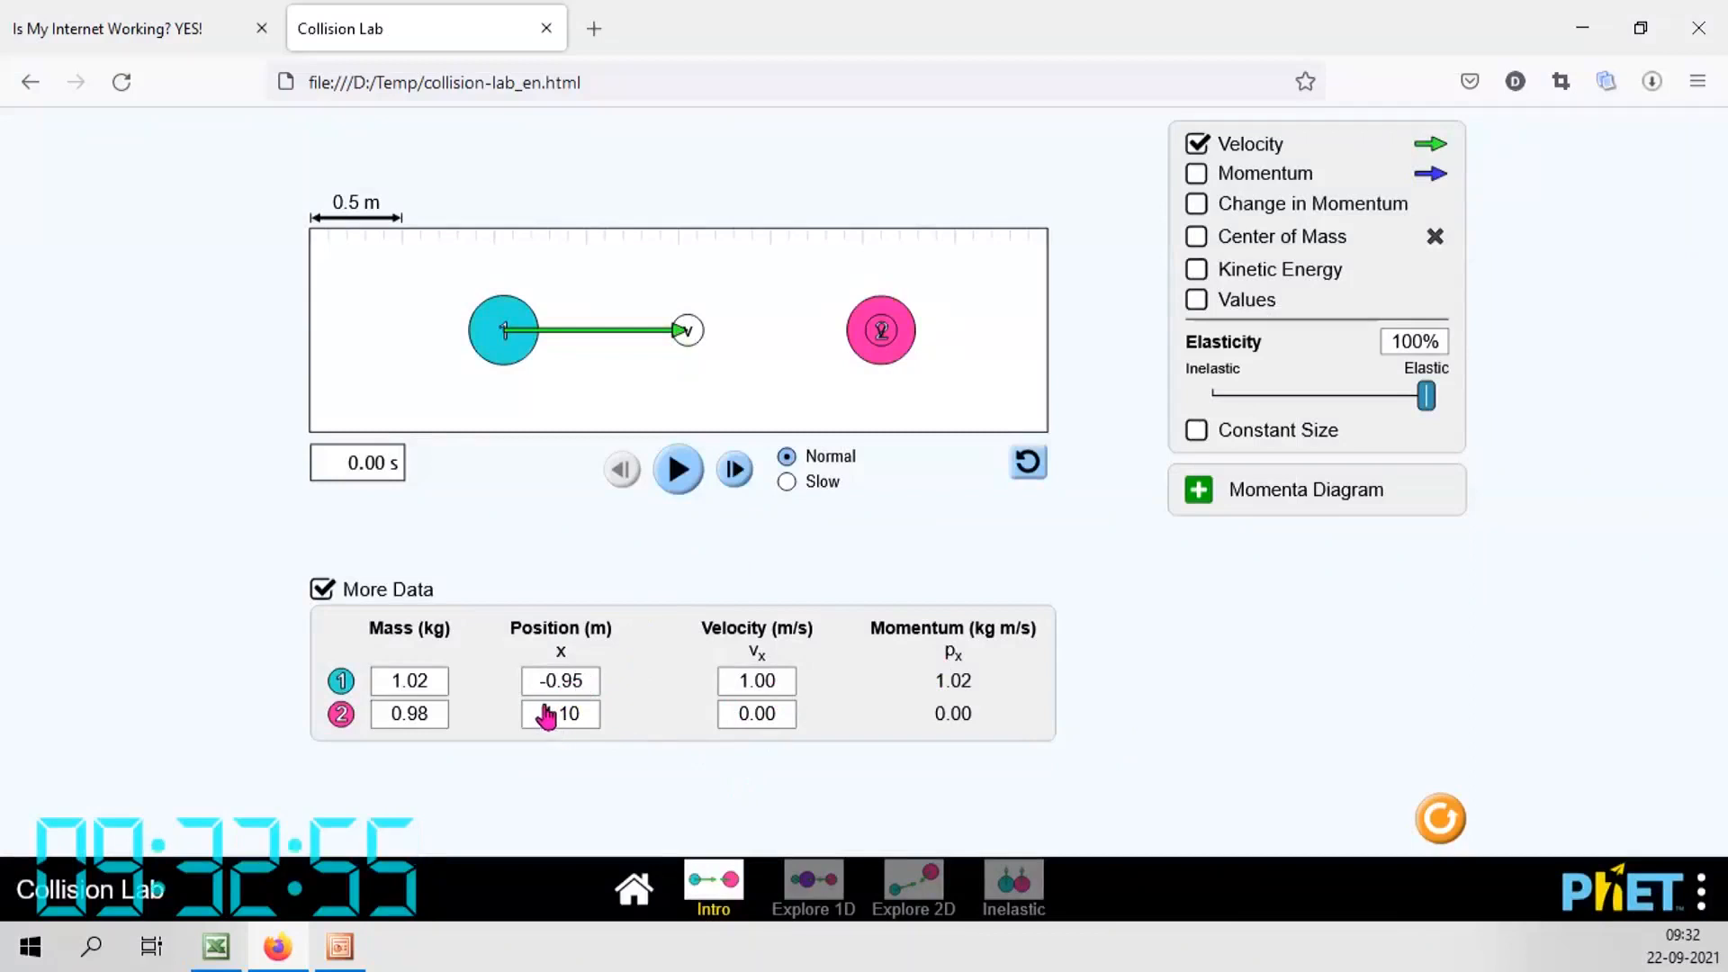
Set the initial velocity of ball 1 to 2.96 m/s
click(791, 686)
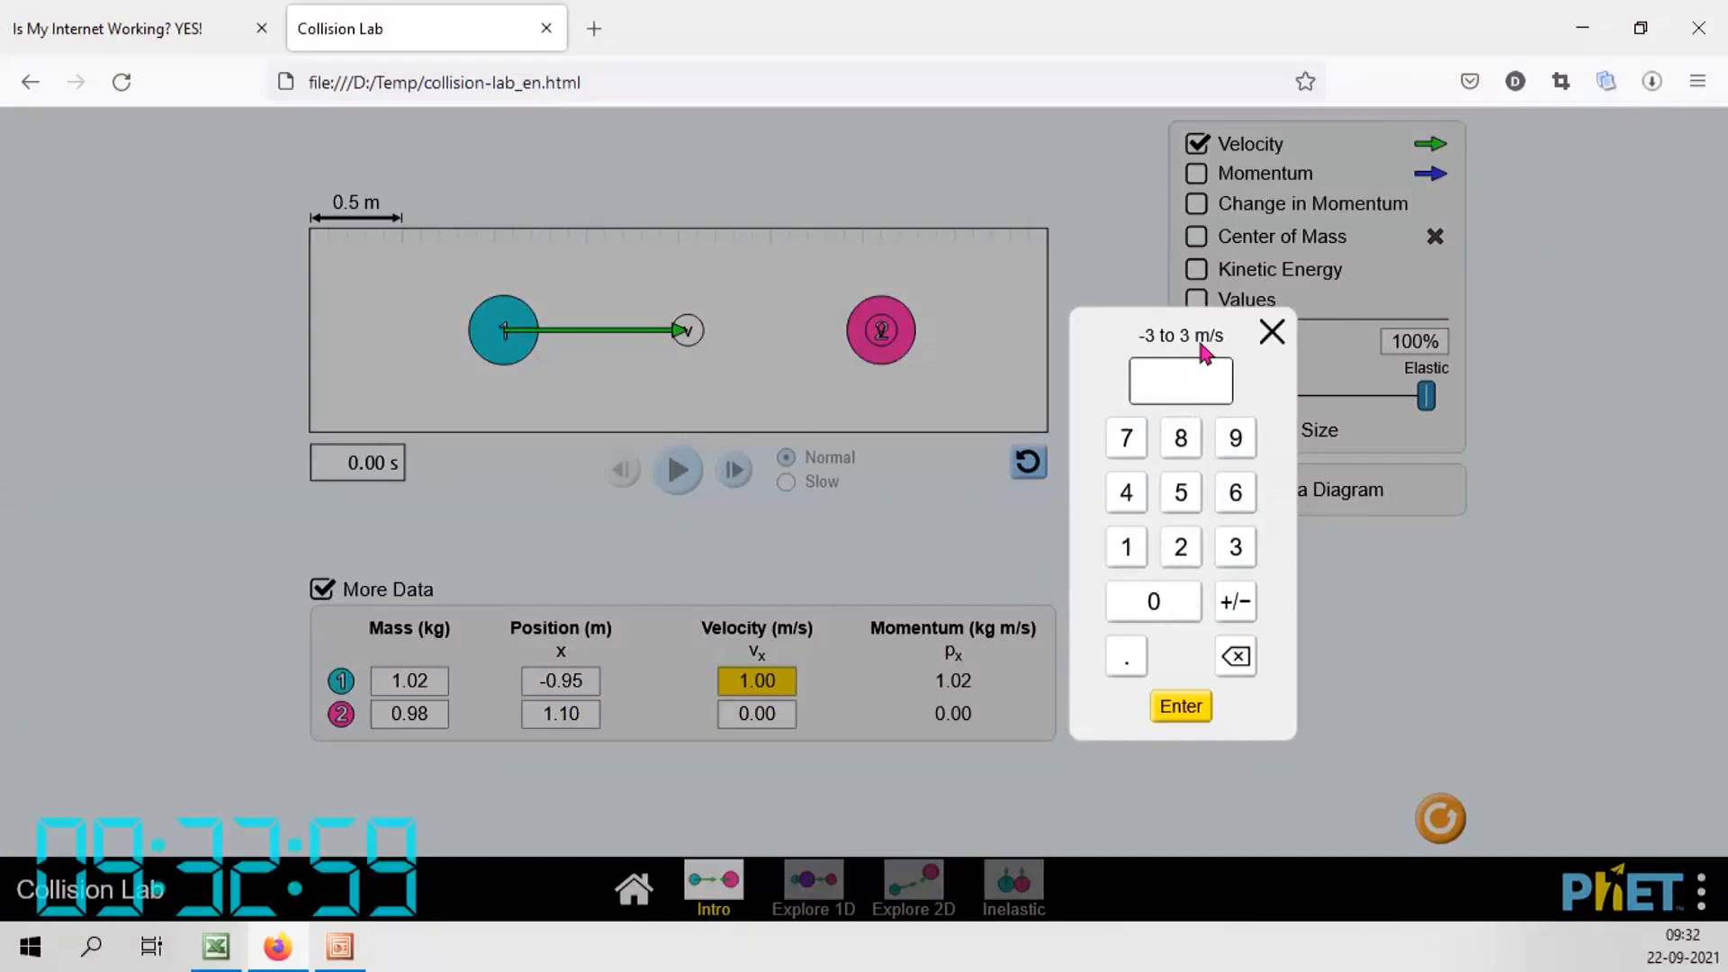
click(1183, 552)
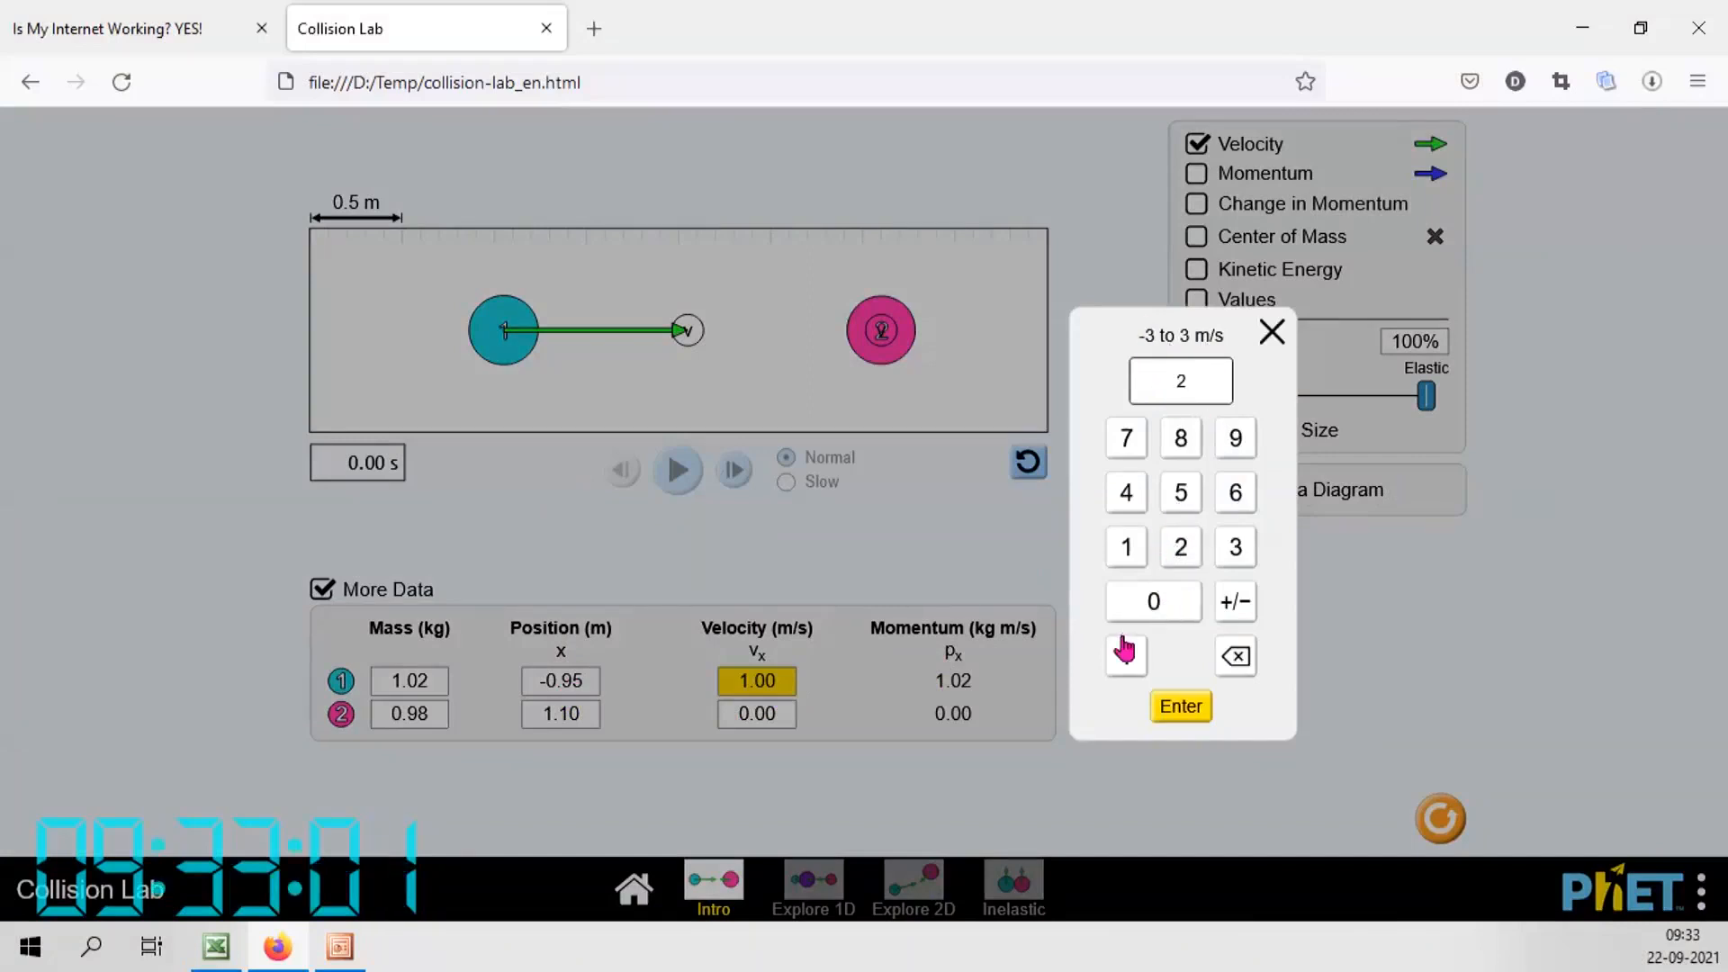
click(1125, 651)
click(1235, 438)
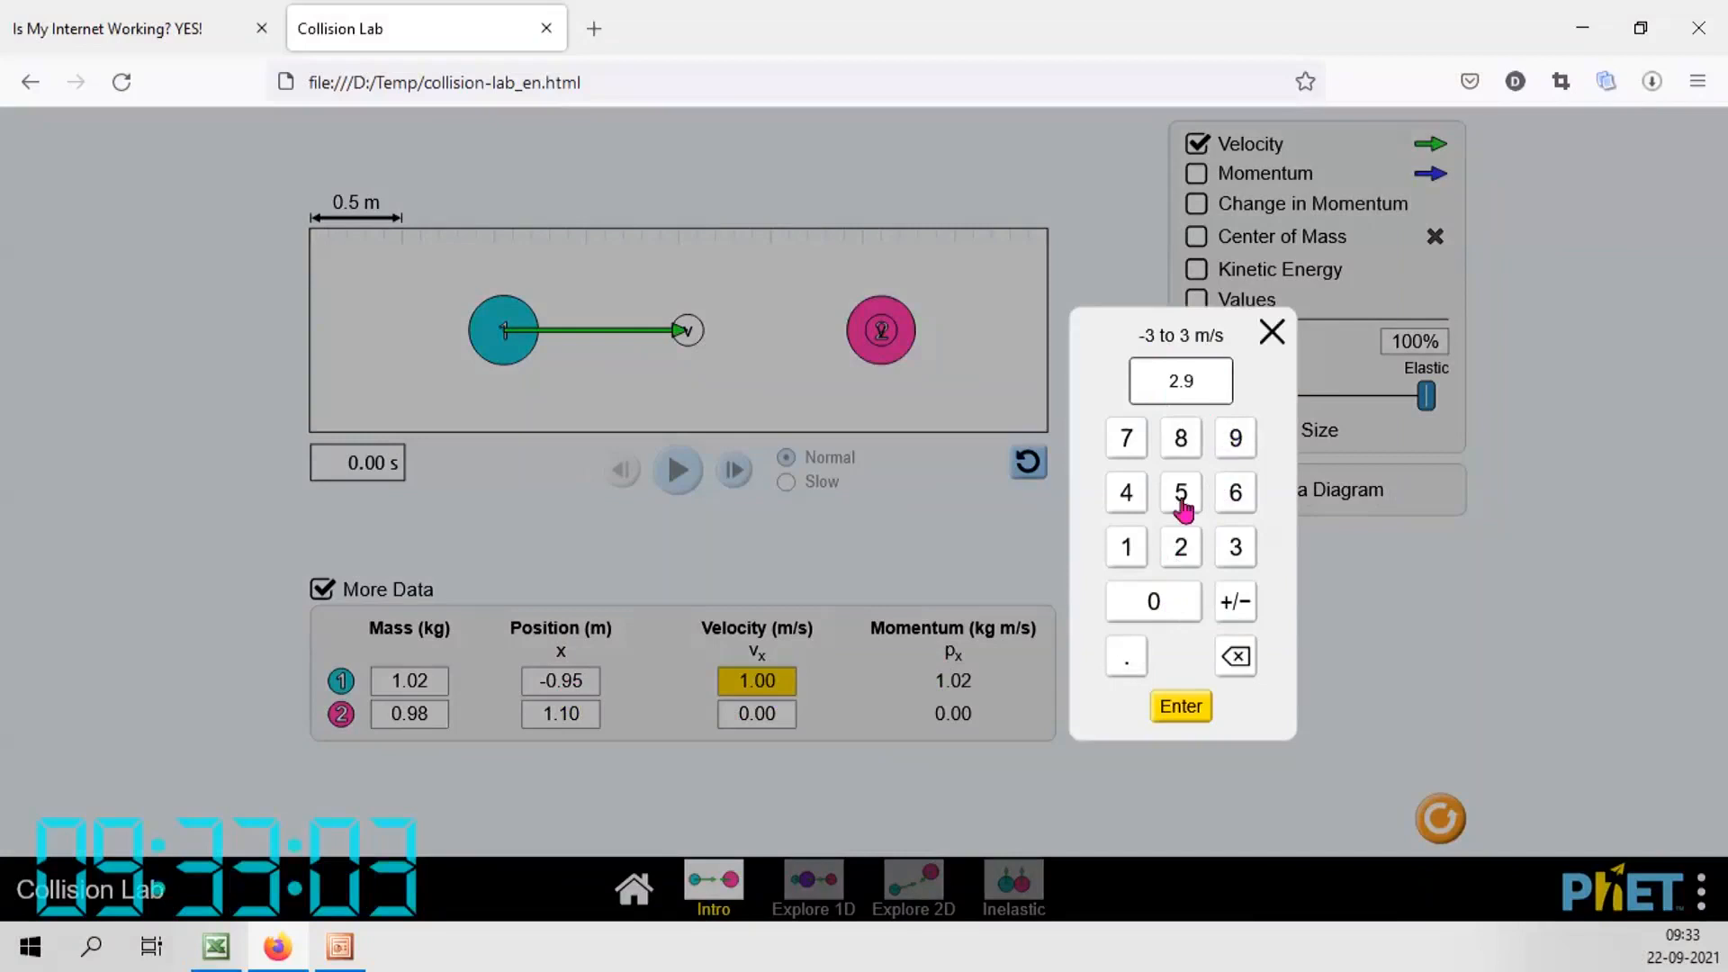
click(1235, 495)
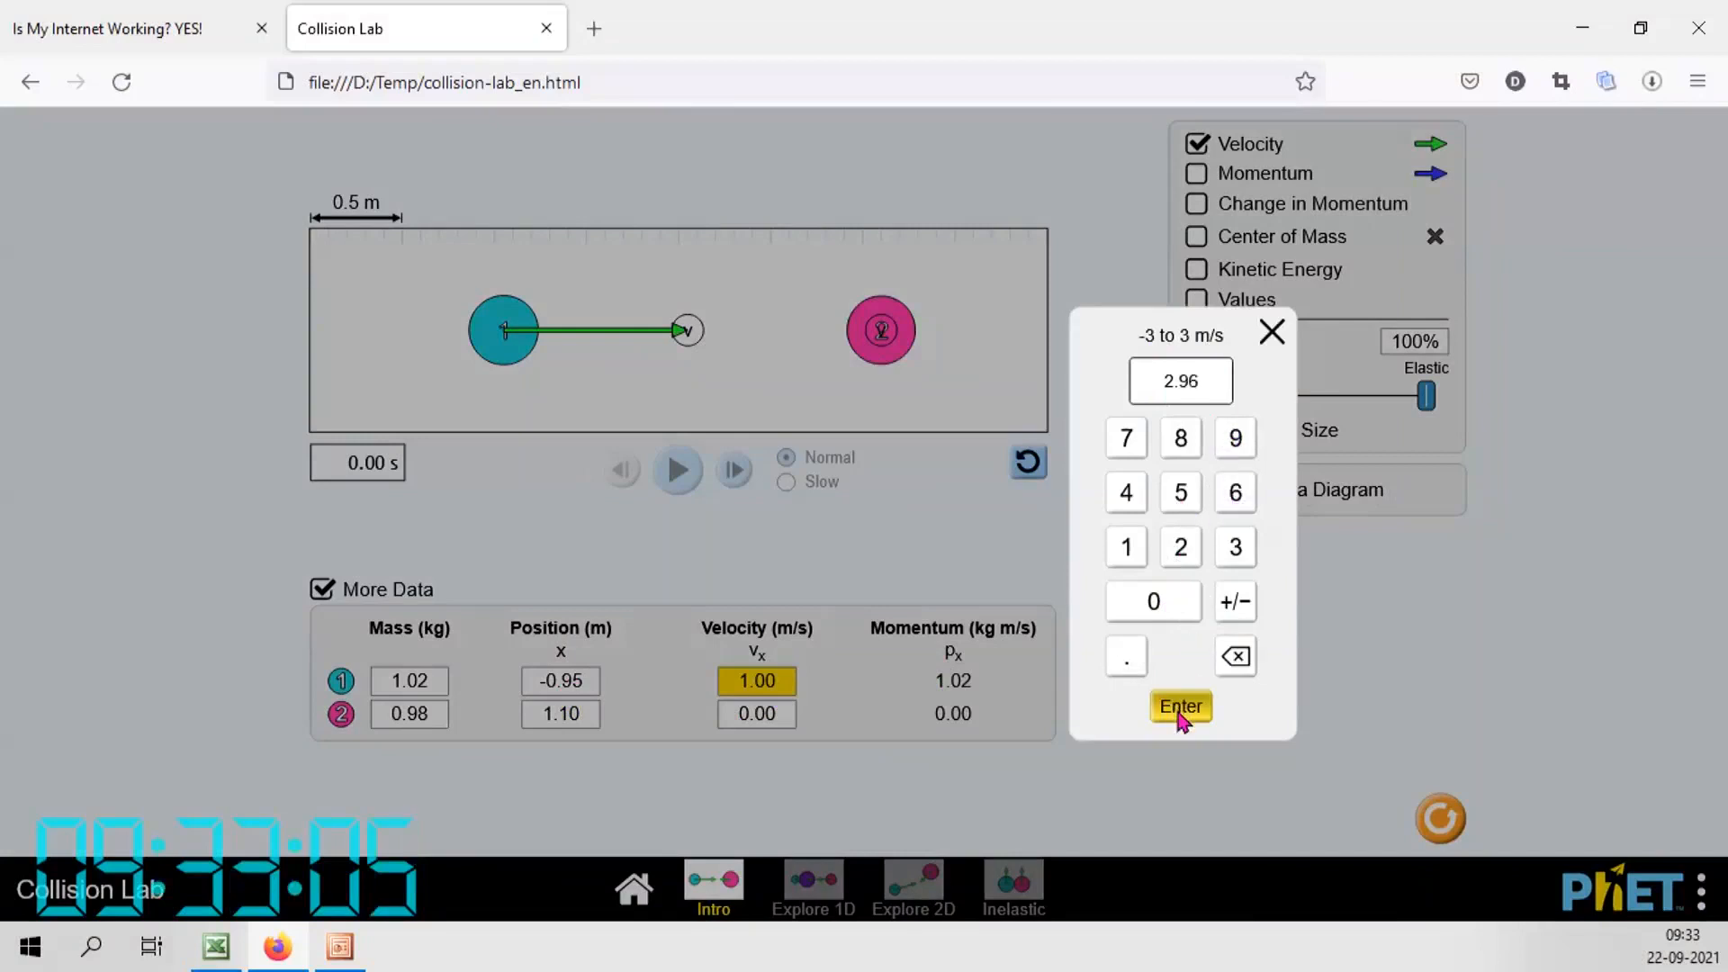
click(1180, 705)
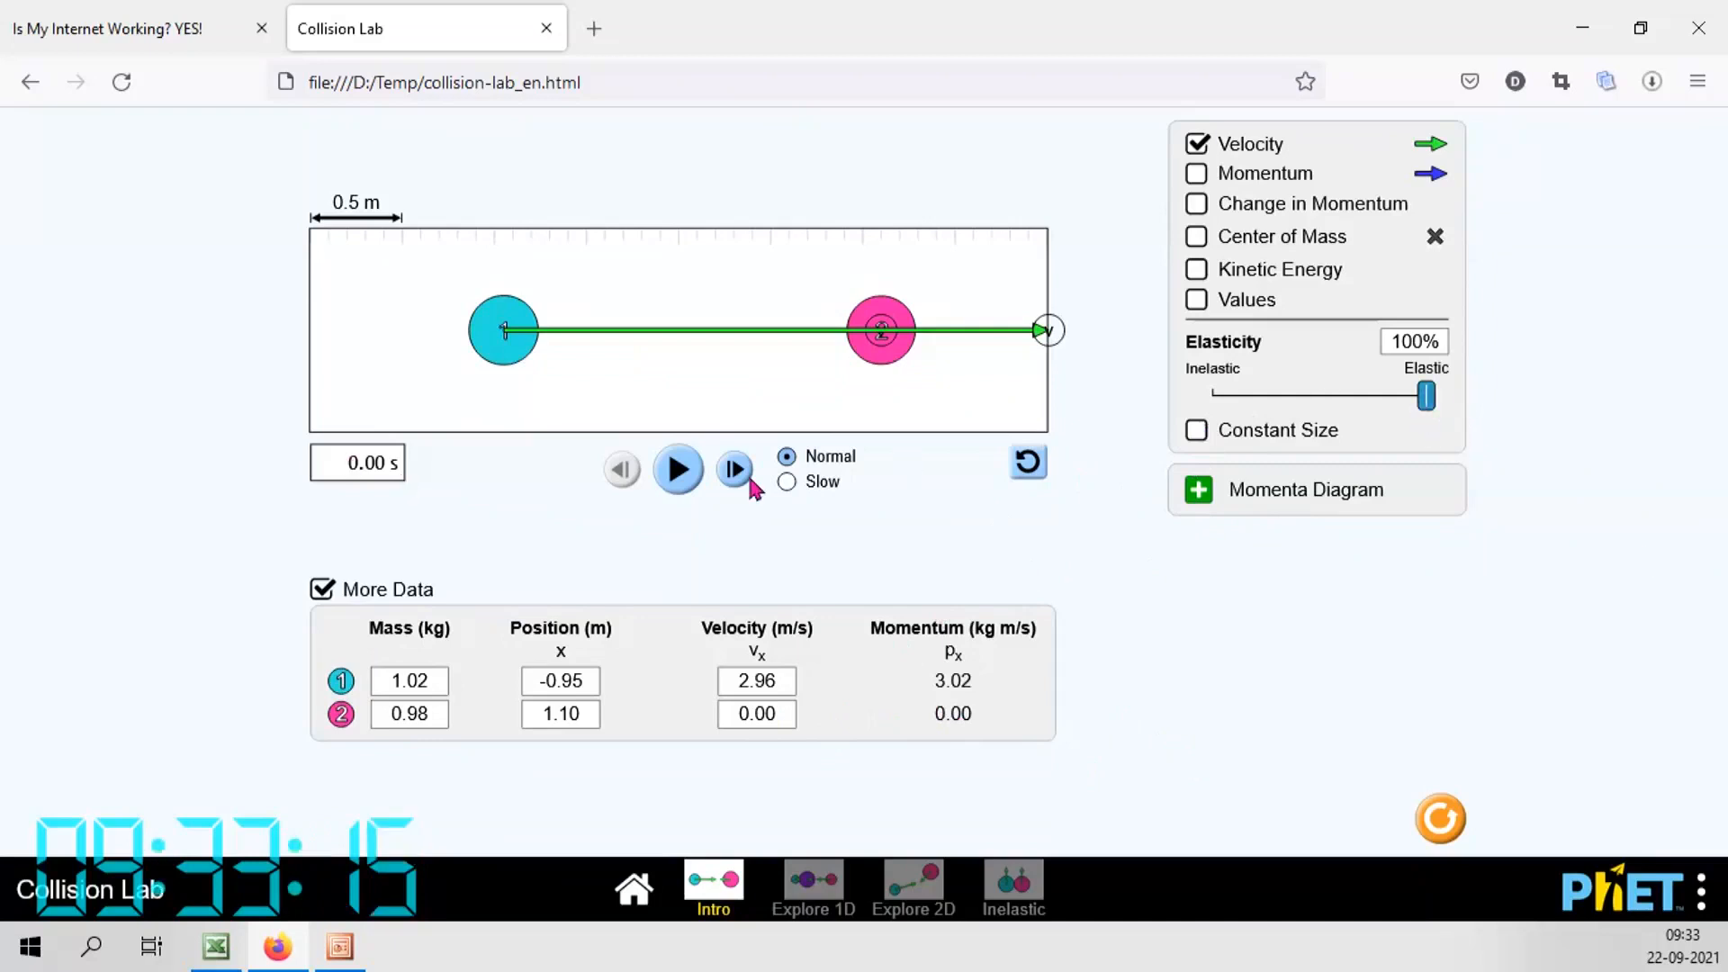
Run the second collision trial until both balls have left the play area, pausing it and returning the balls to their start
click(689, 469)
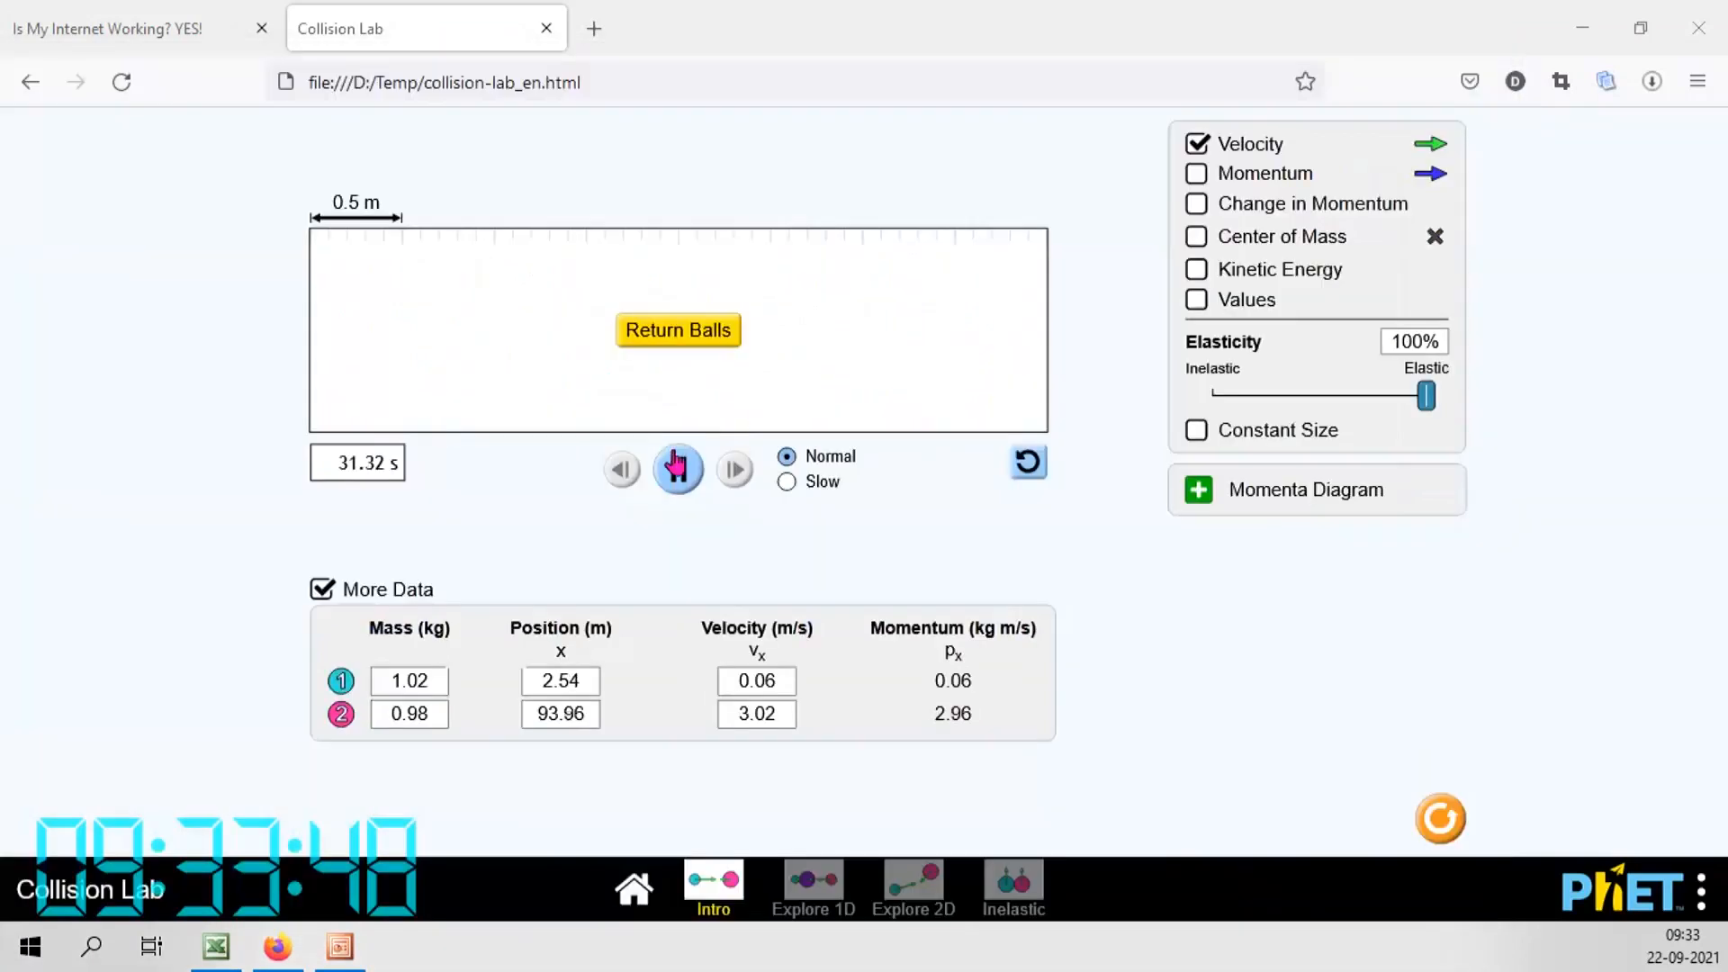
click(678, 468)
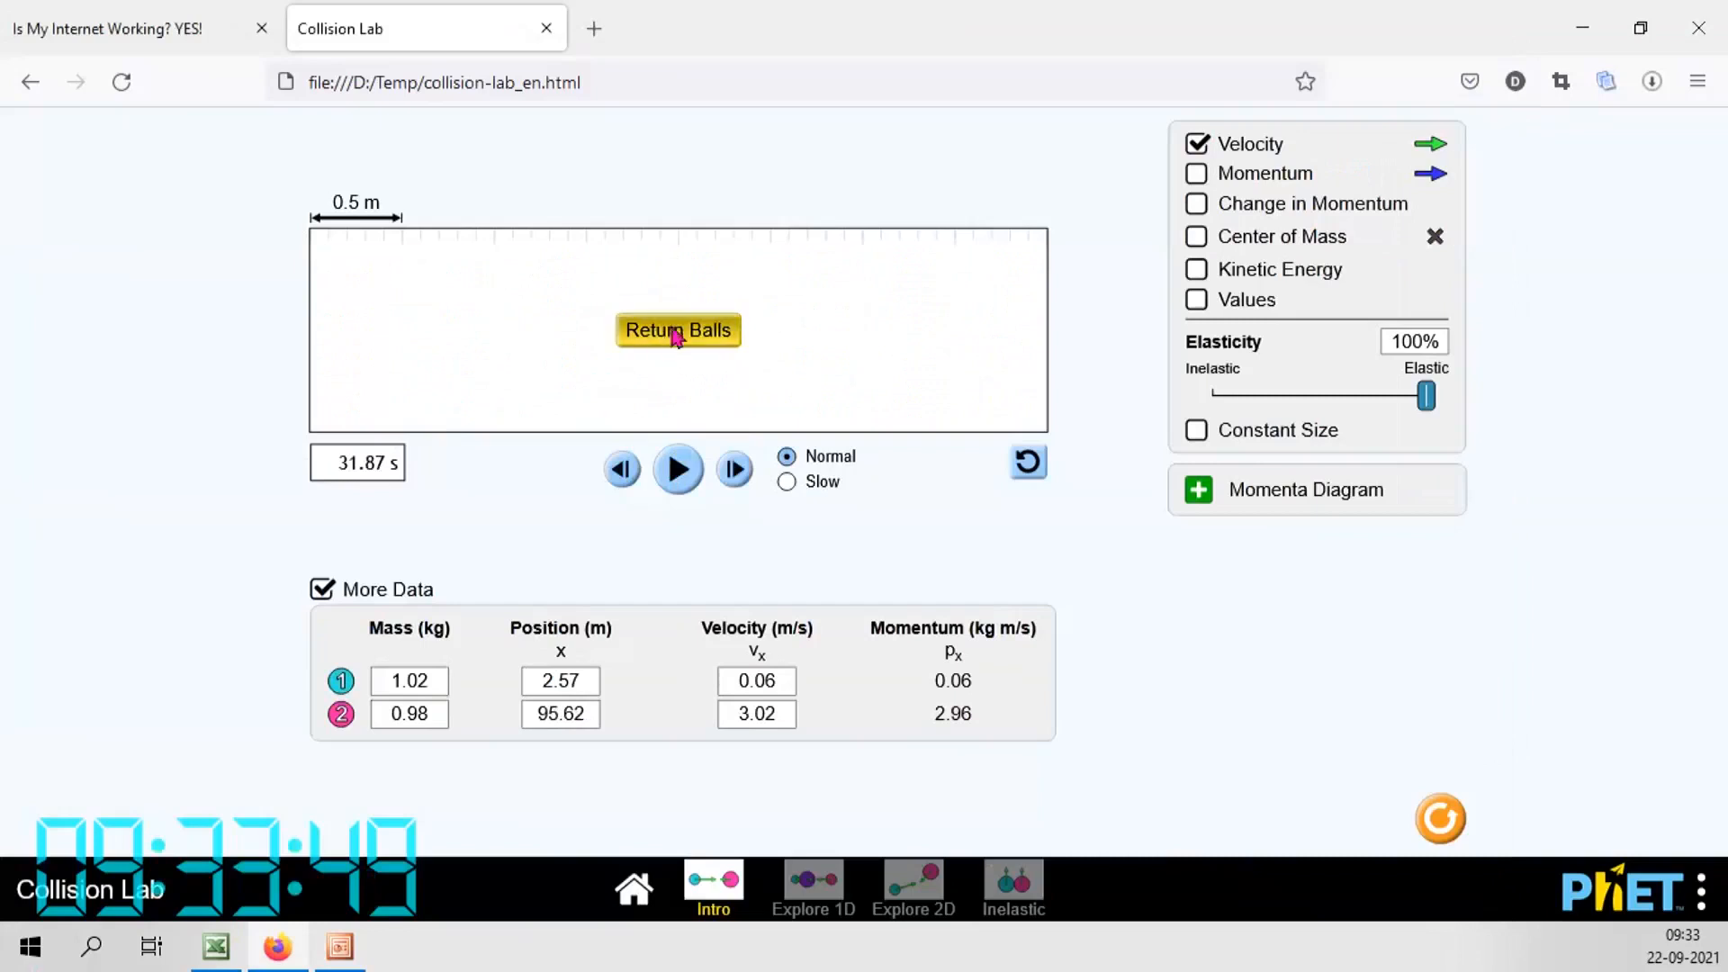
click(678, 333)
Set the mass of ball 1 to 2.99 kg for the third trial
click(400, 686)
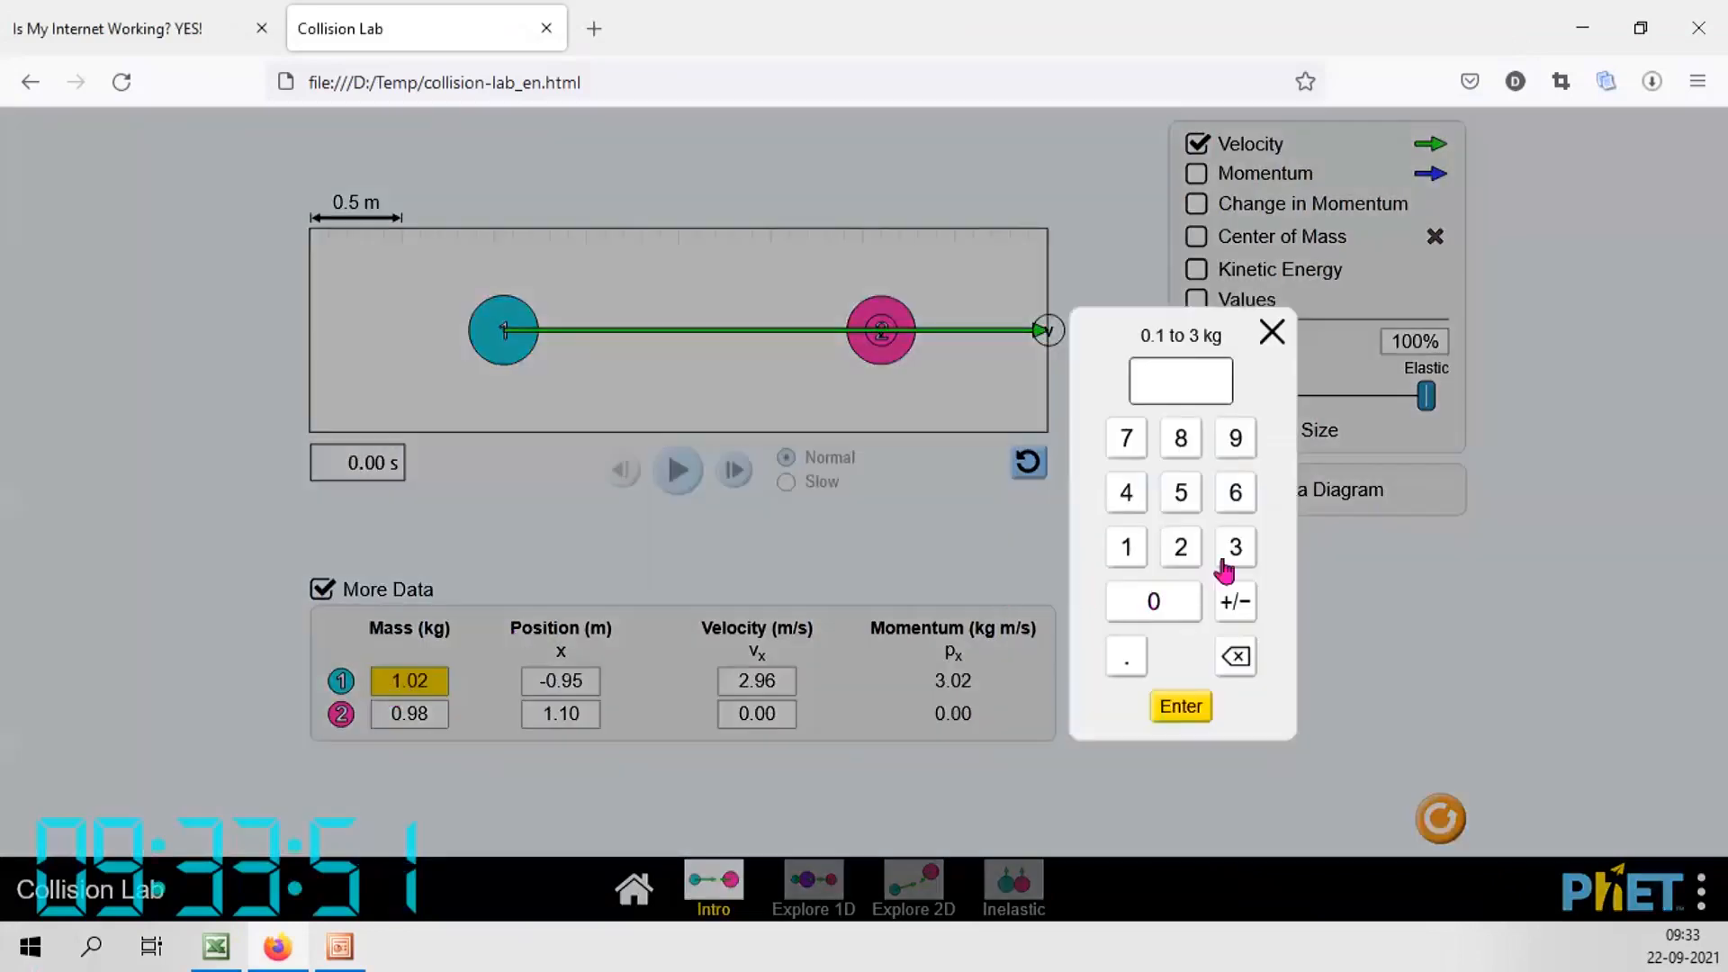
click(1183, 550)
click(1126, 657)
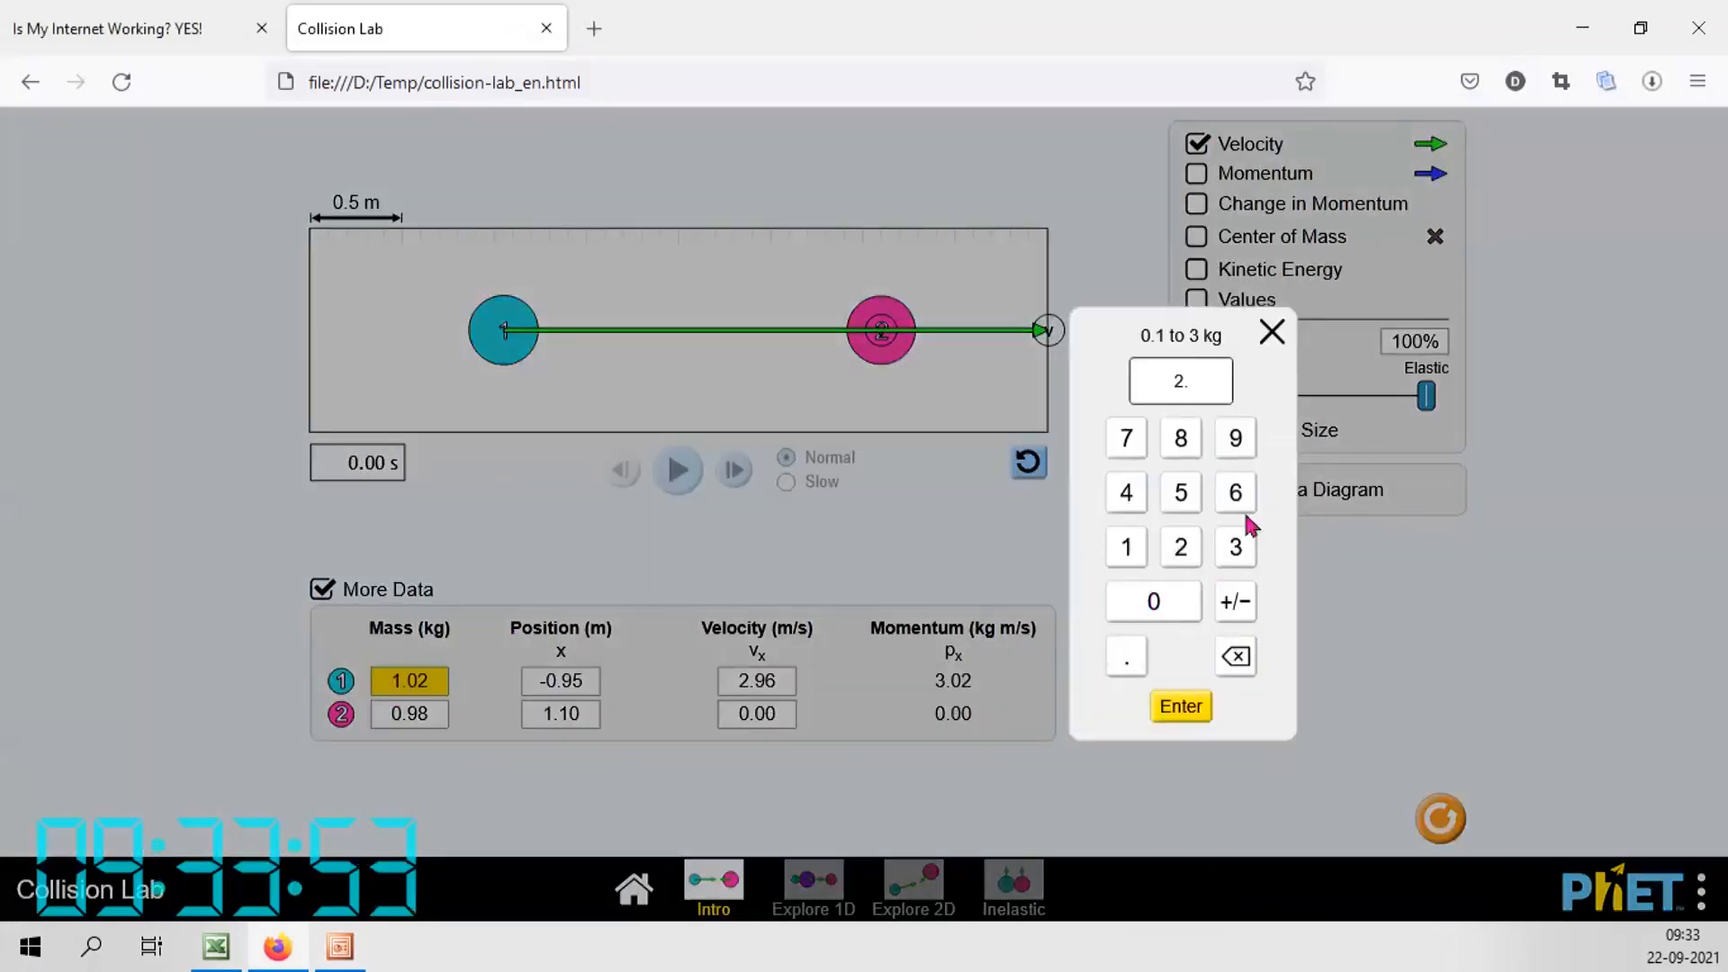
click(1234, 439)
click(1235, 439)
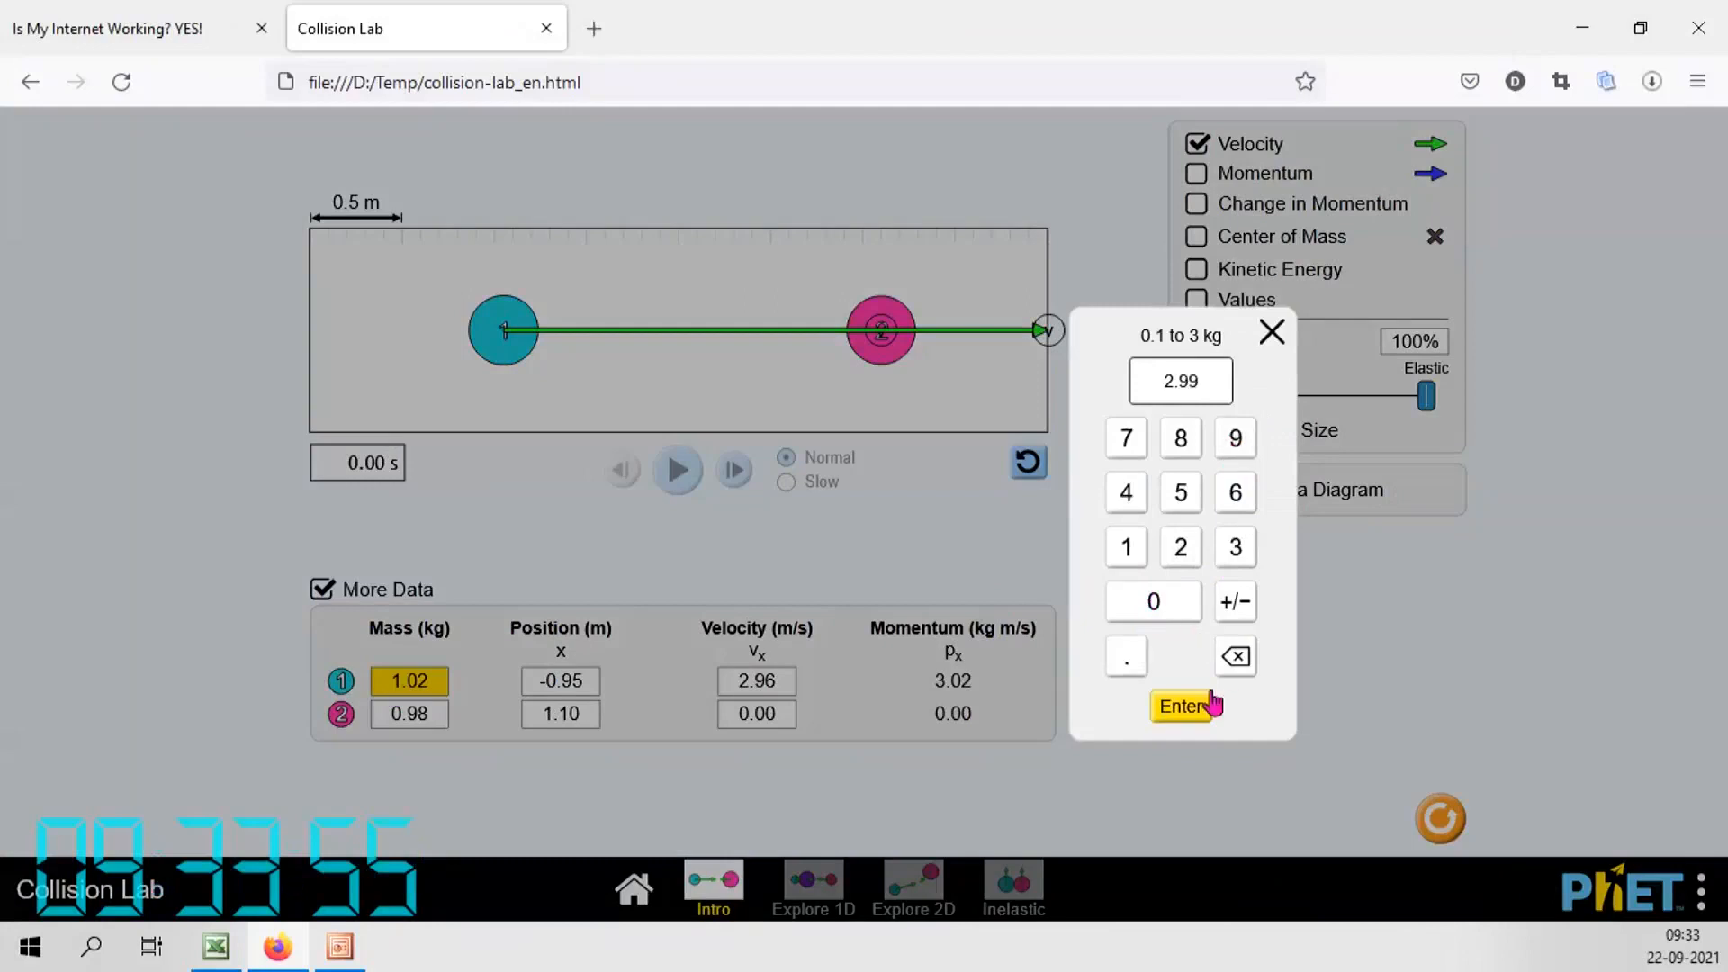
click(1036, 709)
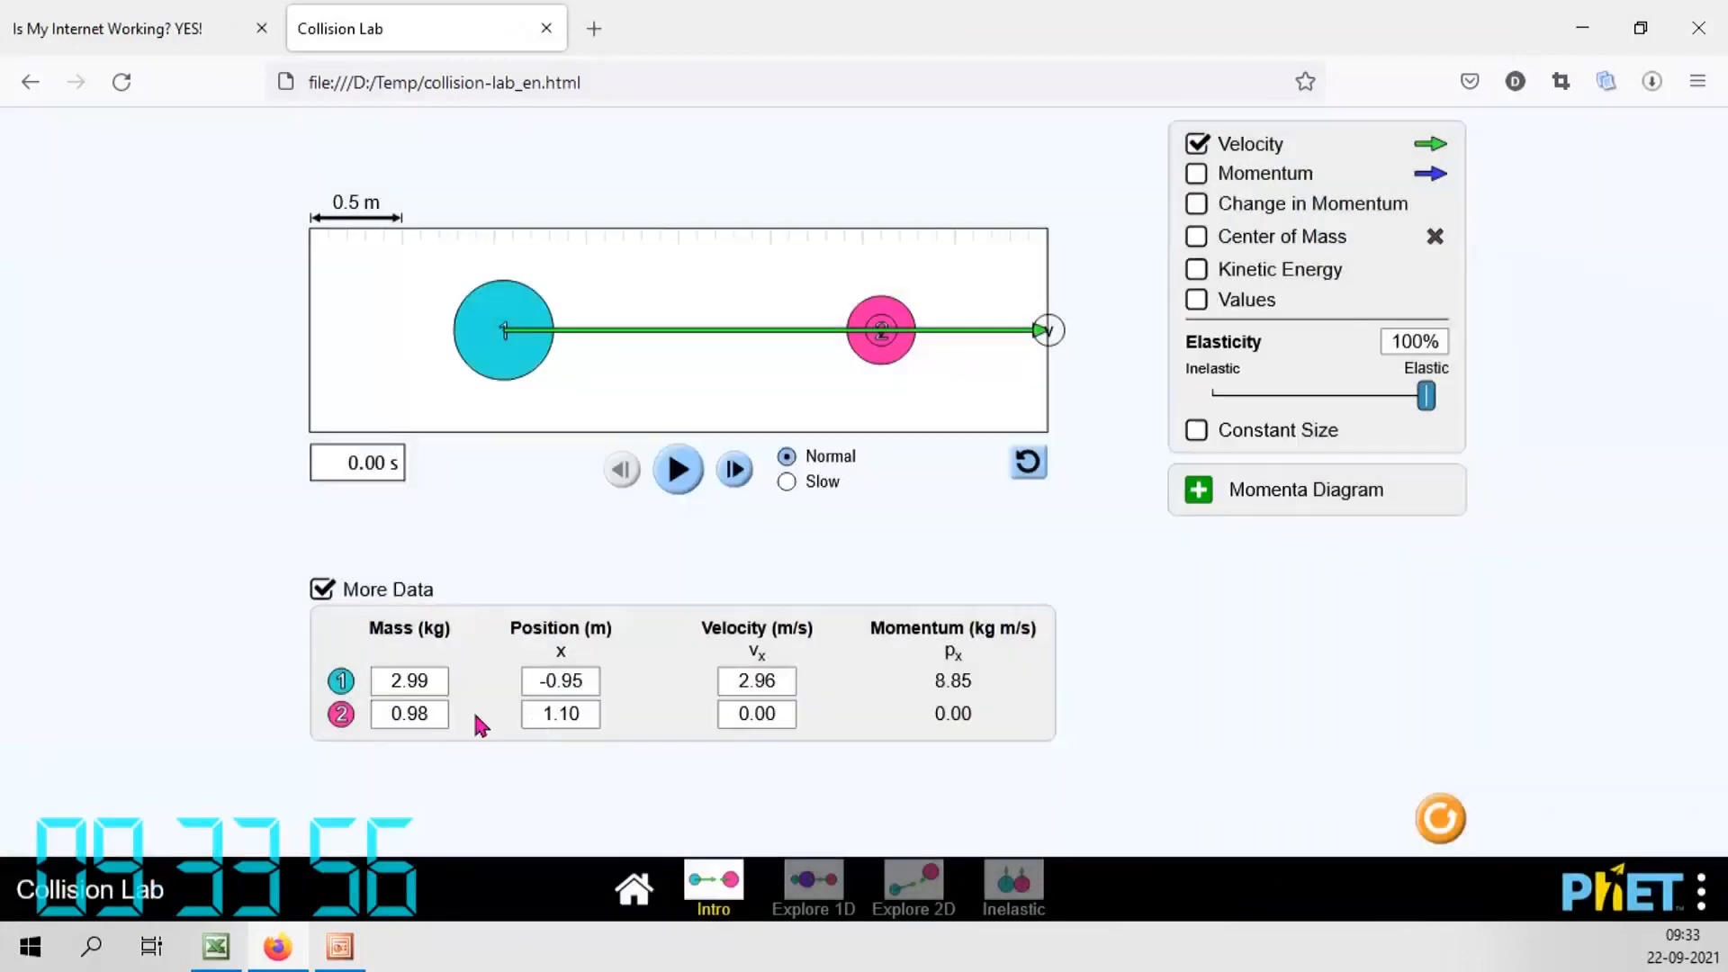
Set the mass of ball 2 to 1.05 kg for the third trial
click(407, 716)
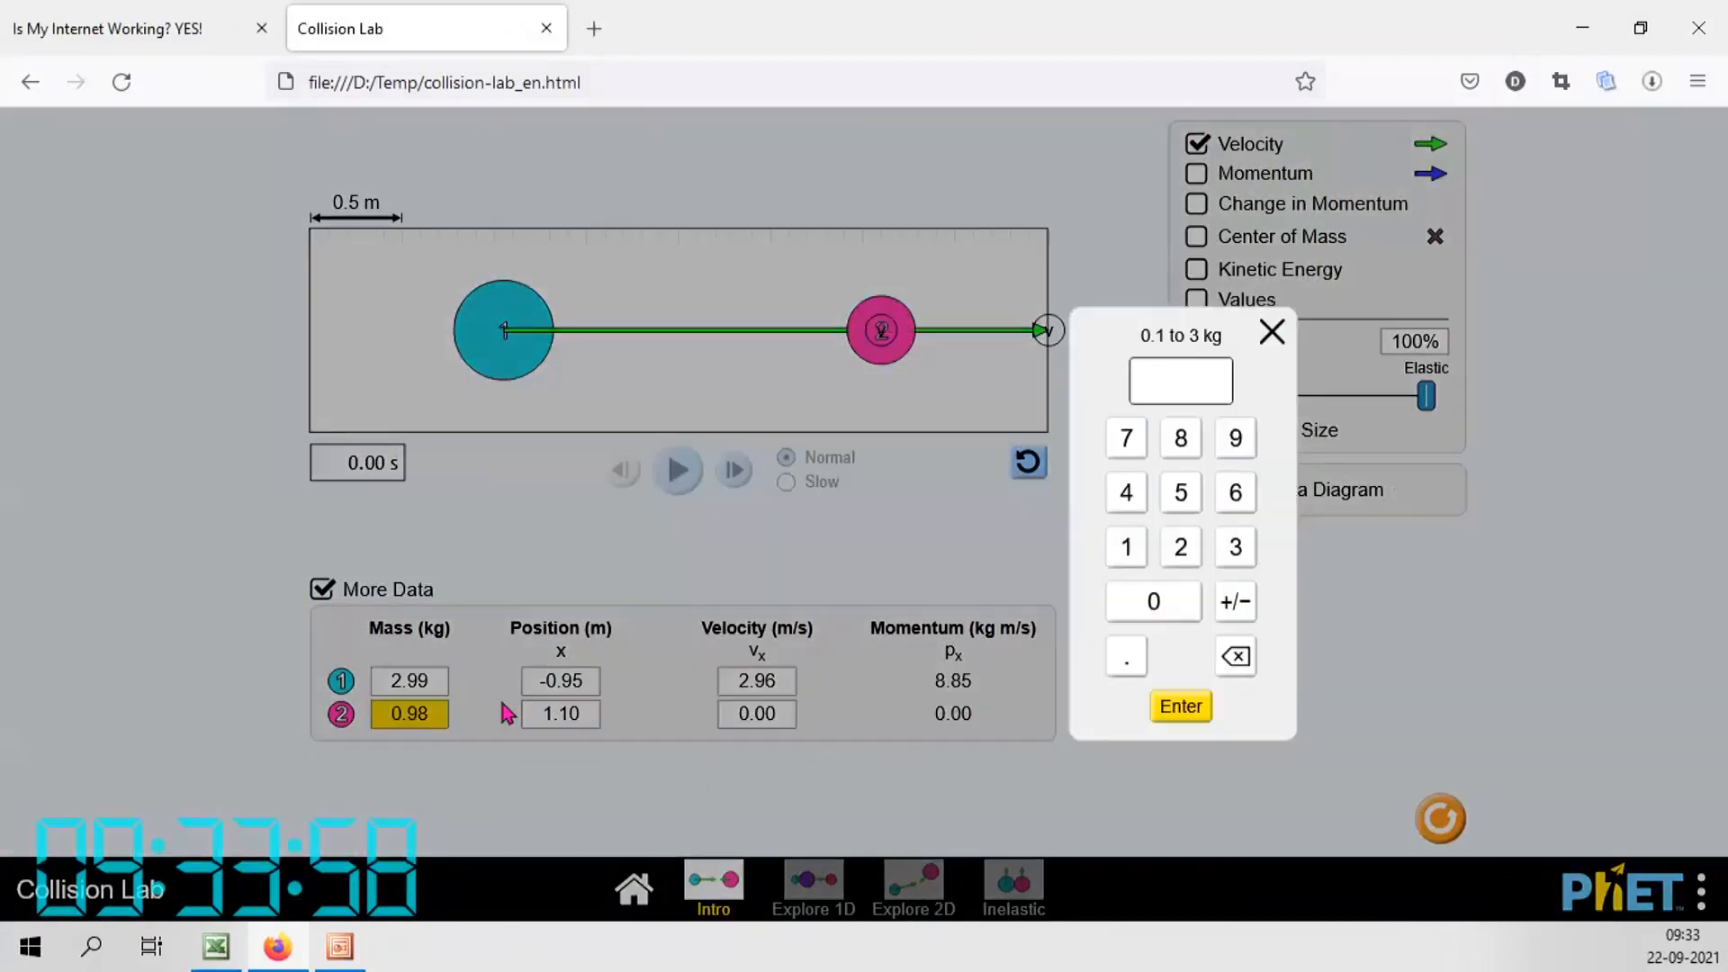
click(1126, 546)
click(1126, 656)
click(1153, 601)
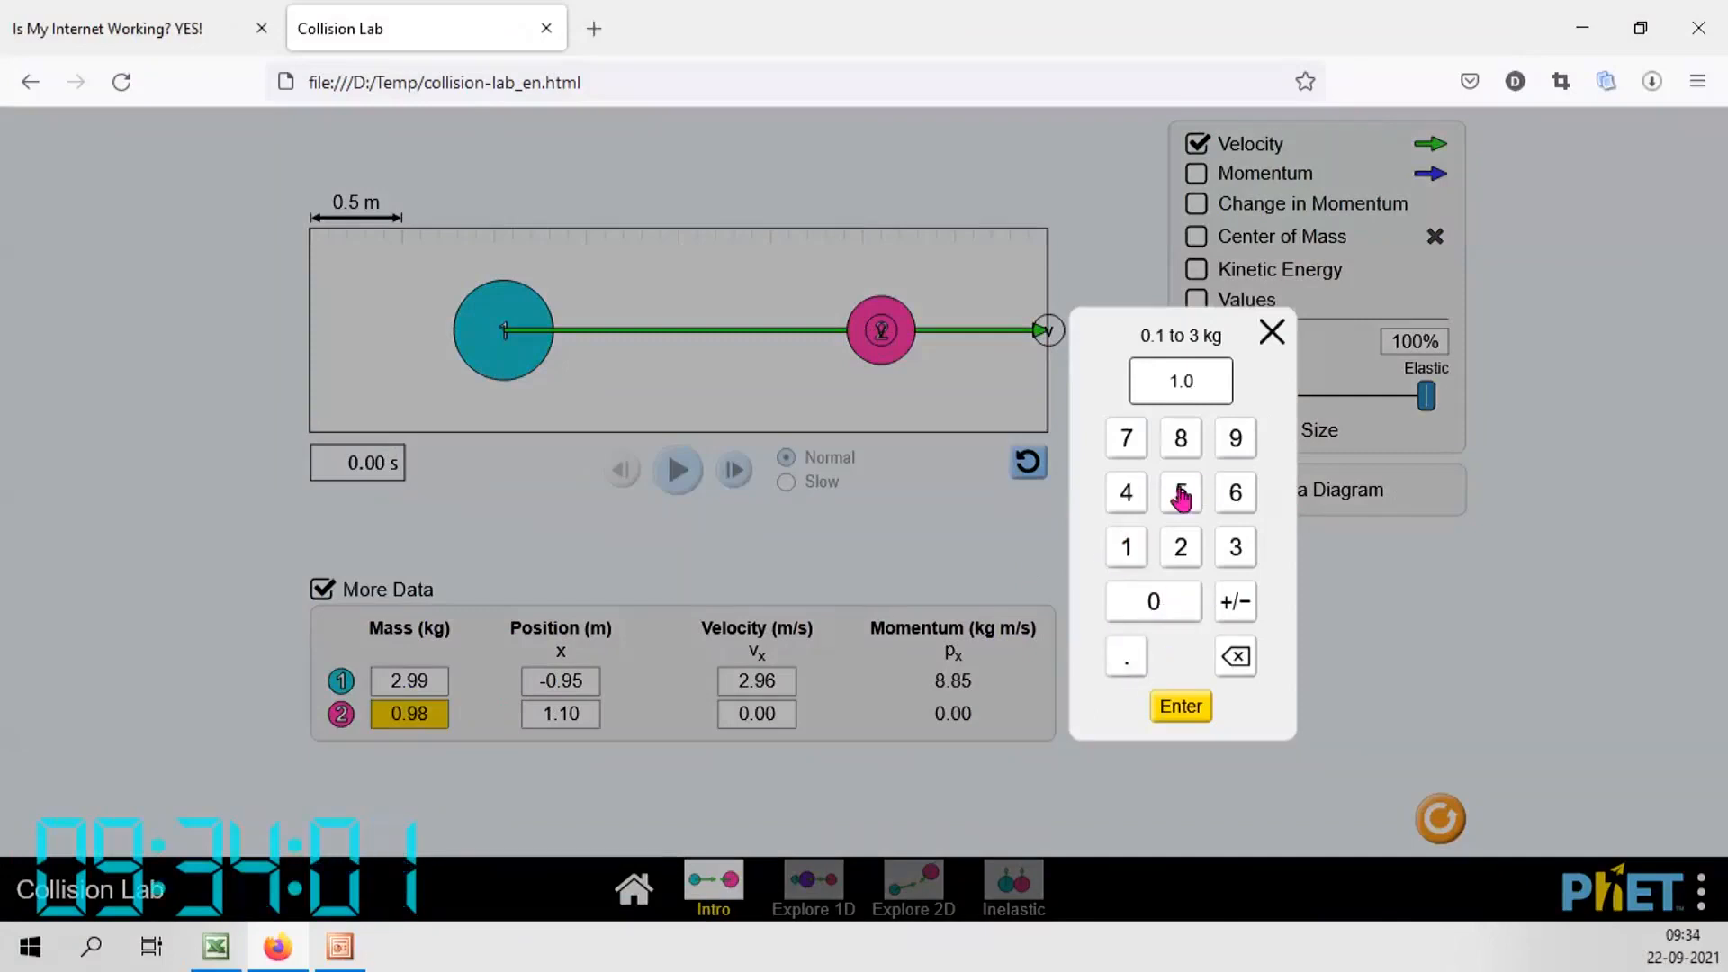
click(1181, 492)
click(1181, 706)
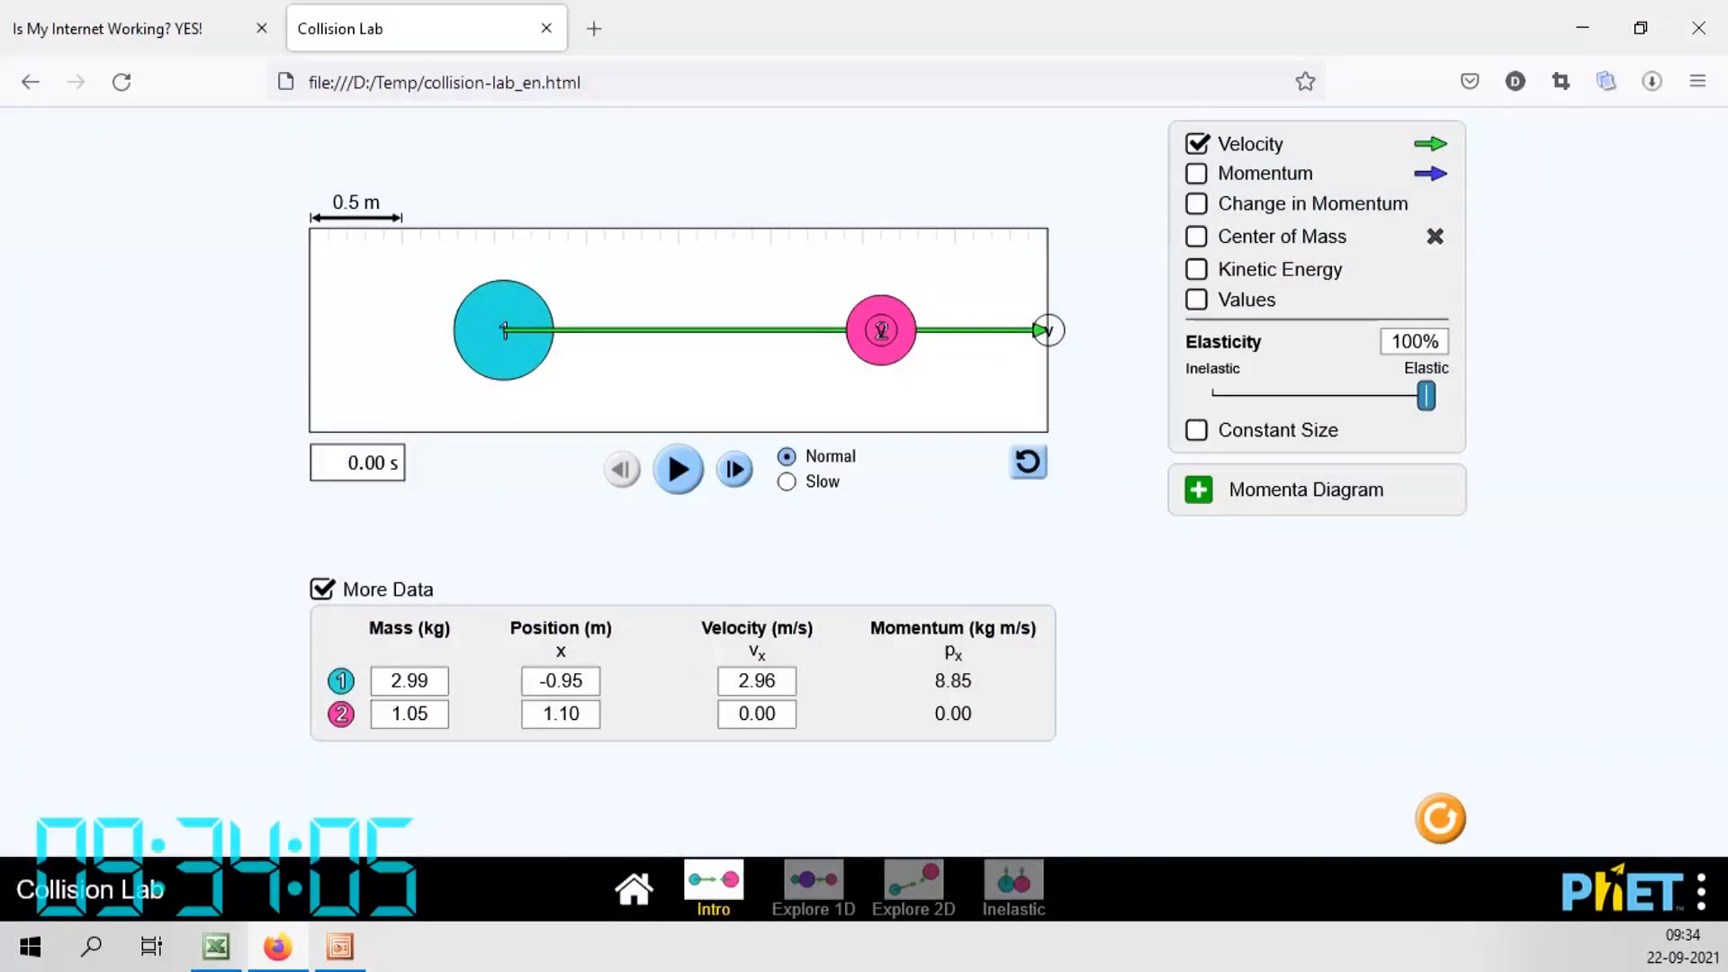
Set the starting position of ball 1 to -0.48 m
click(551, 686)
click(1234, 601)
click(1126, 657)
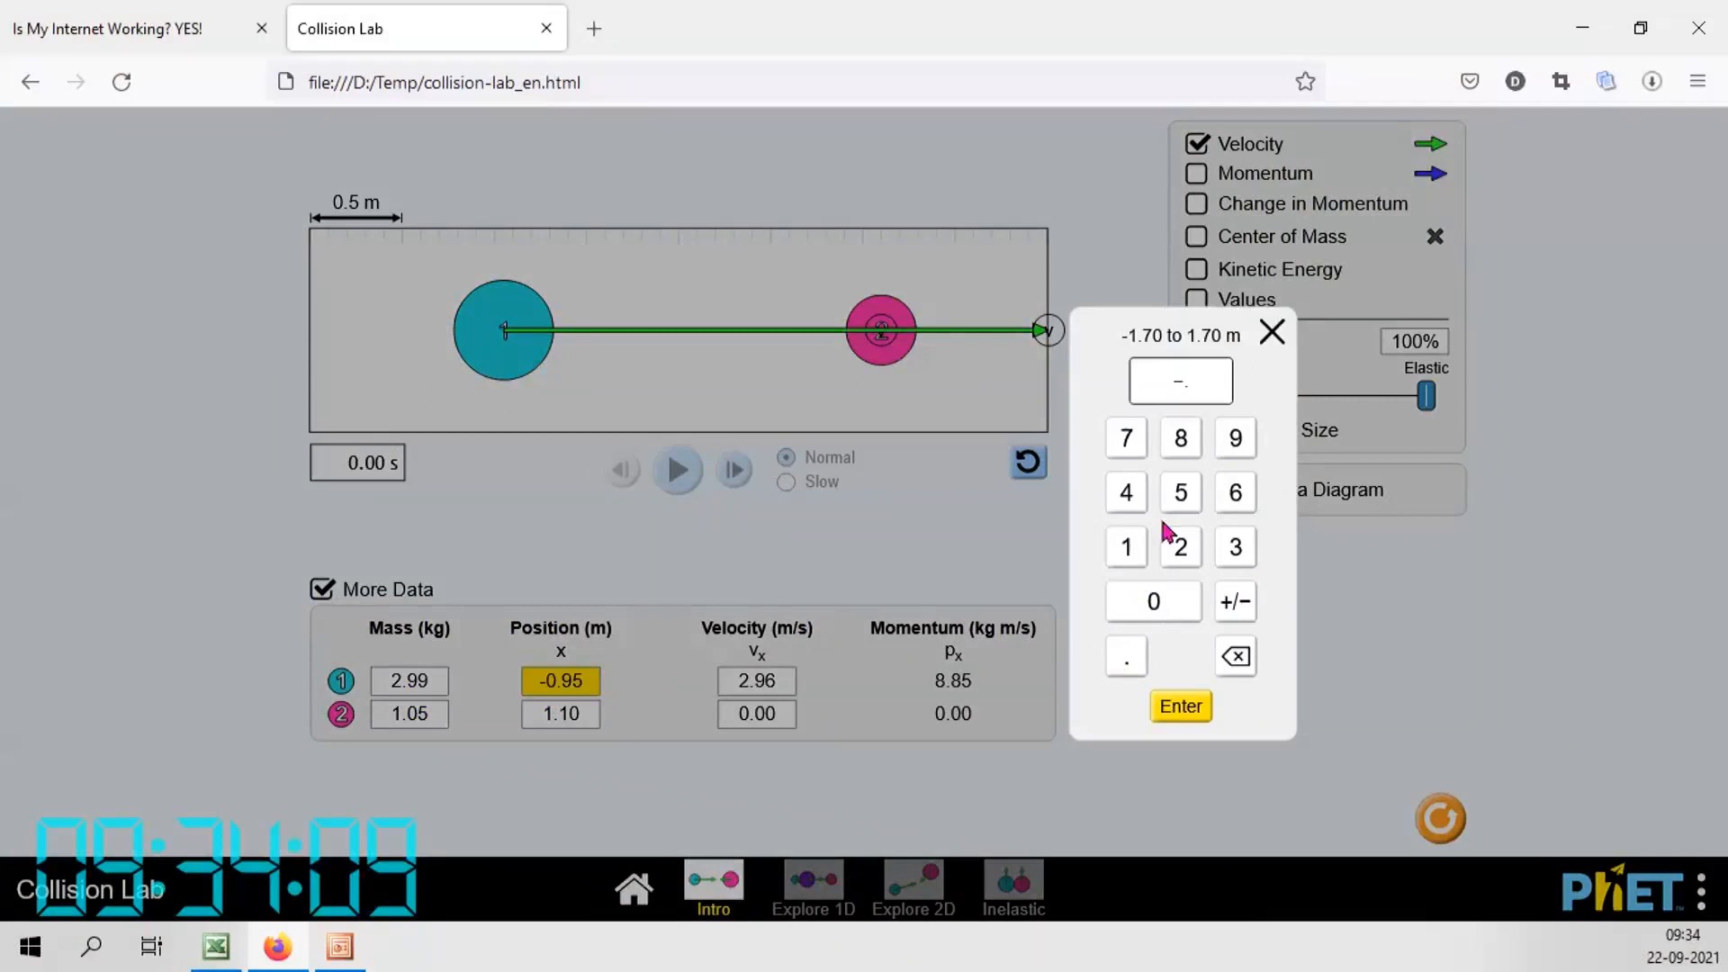
click(1136, 494)
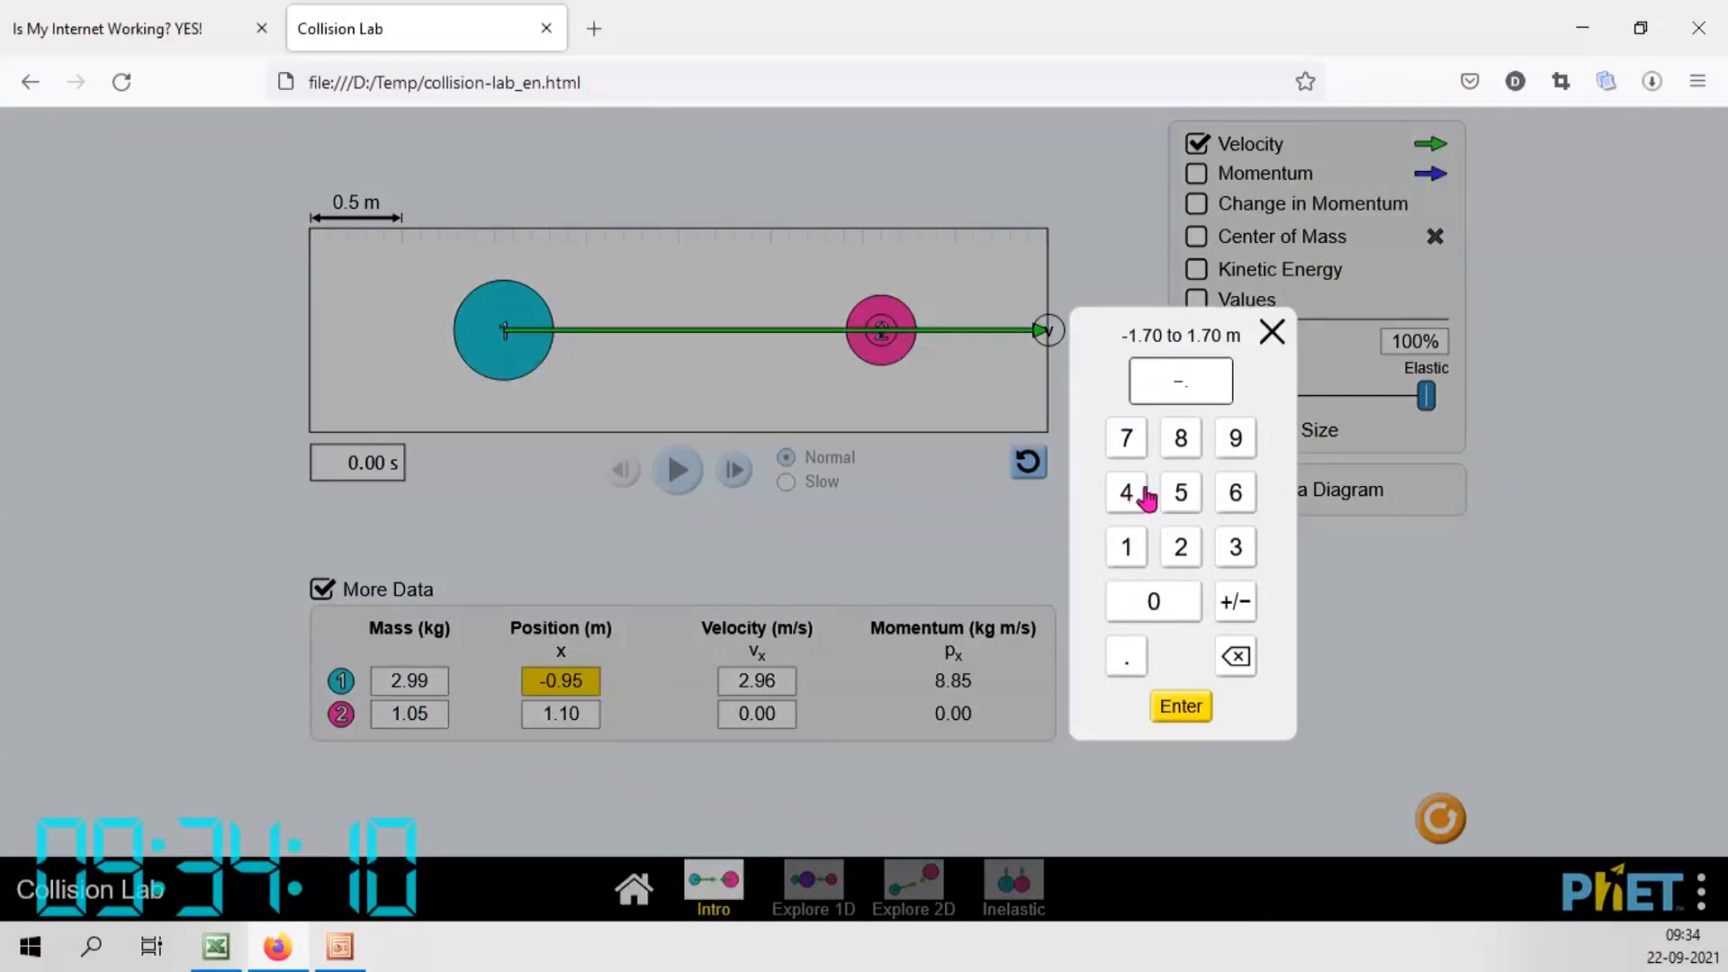
click(1177, 439)
click(1182, 705)
Set the starting position of ball 2 to 0.47 m
click(549, 719)
click(1122, 670)
click(1127, 493)
click(1123, 441)
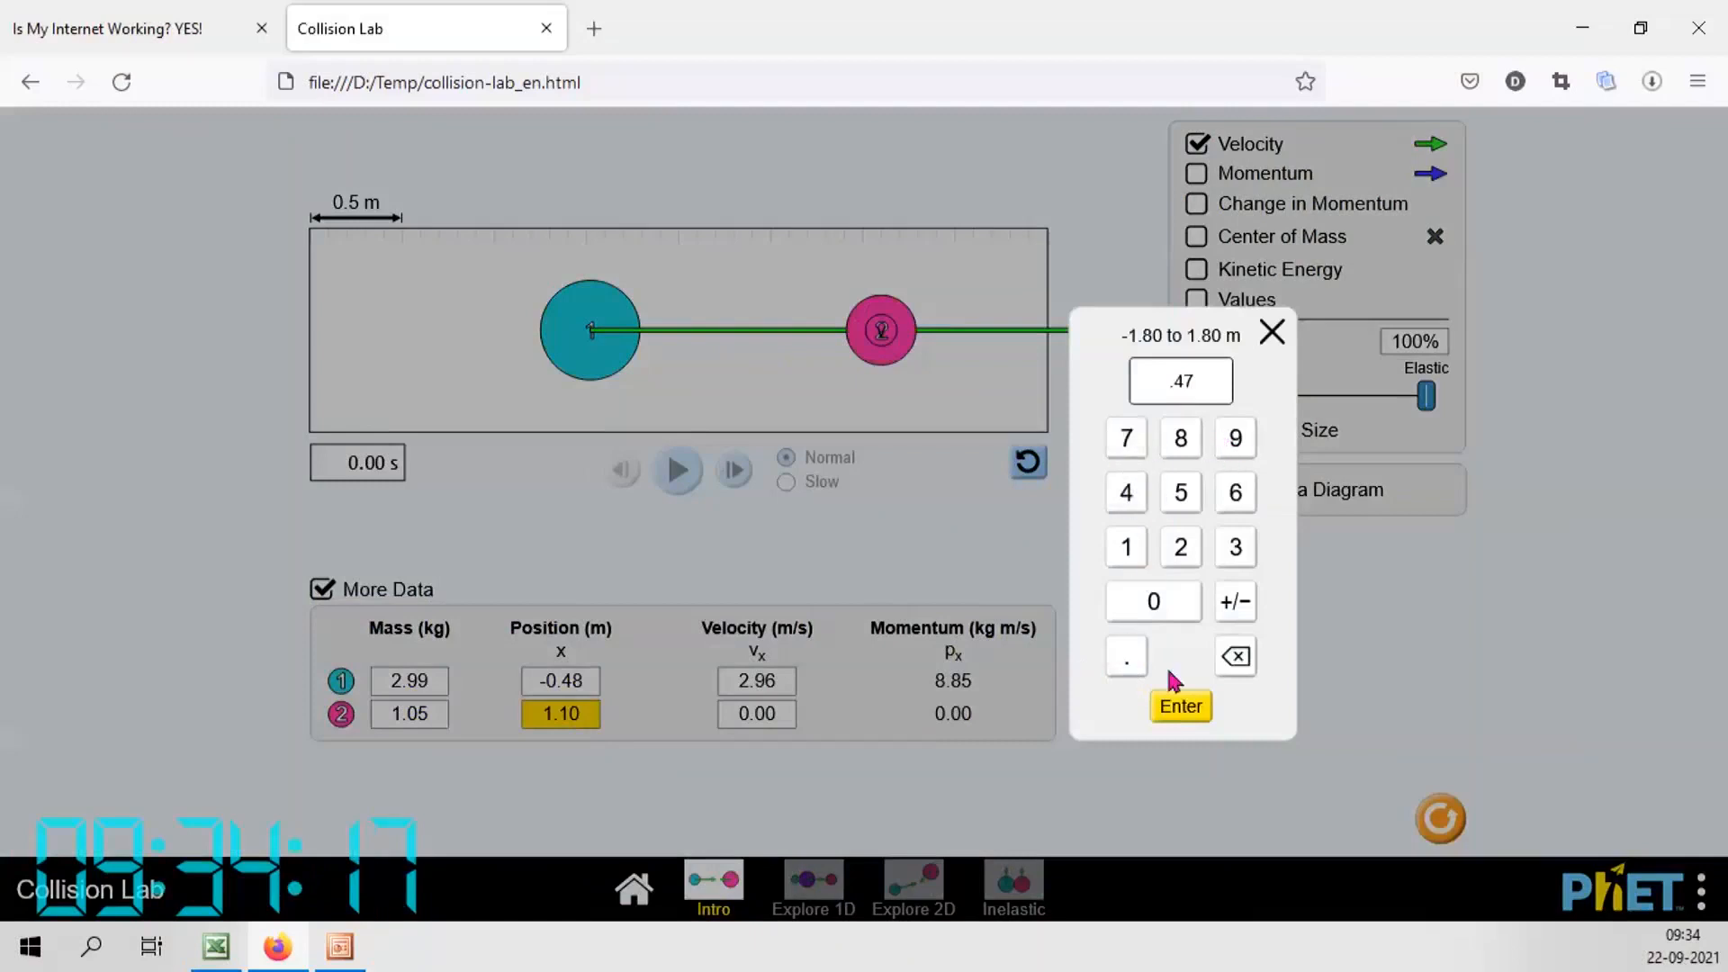
click(1182, 708)
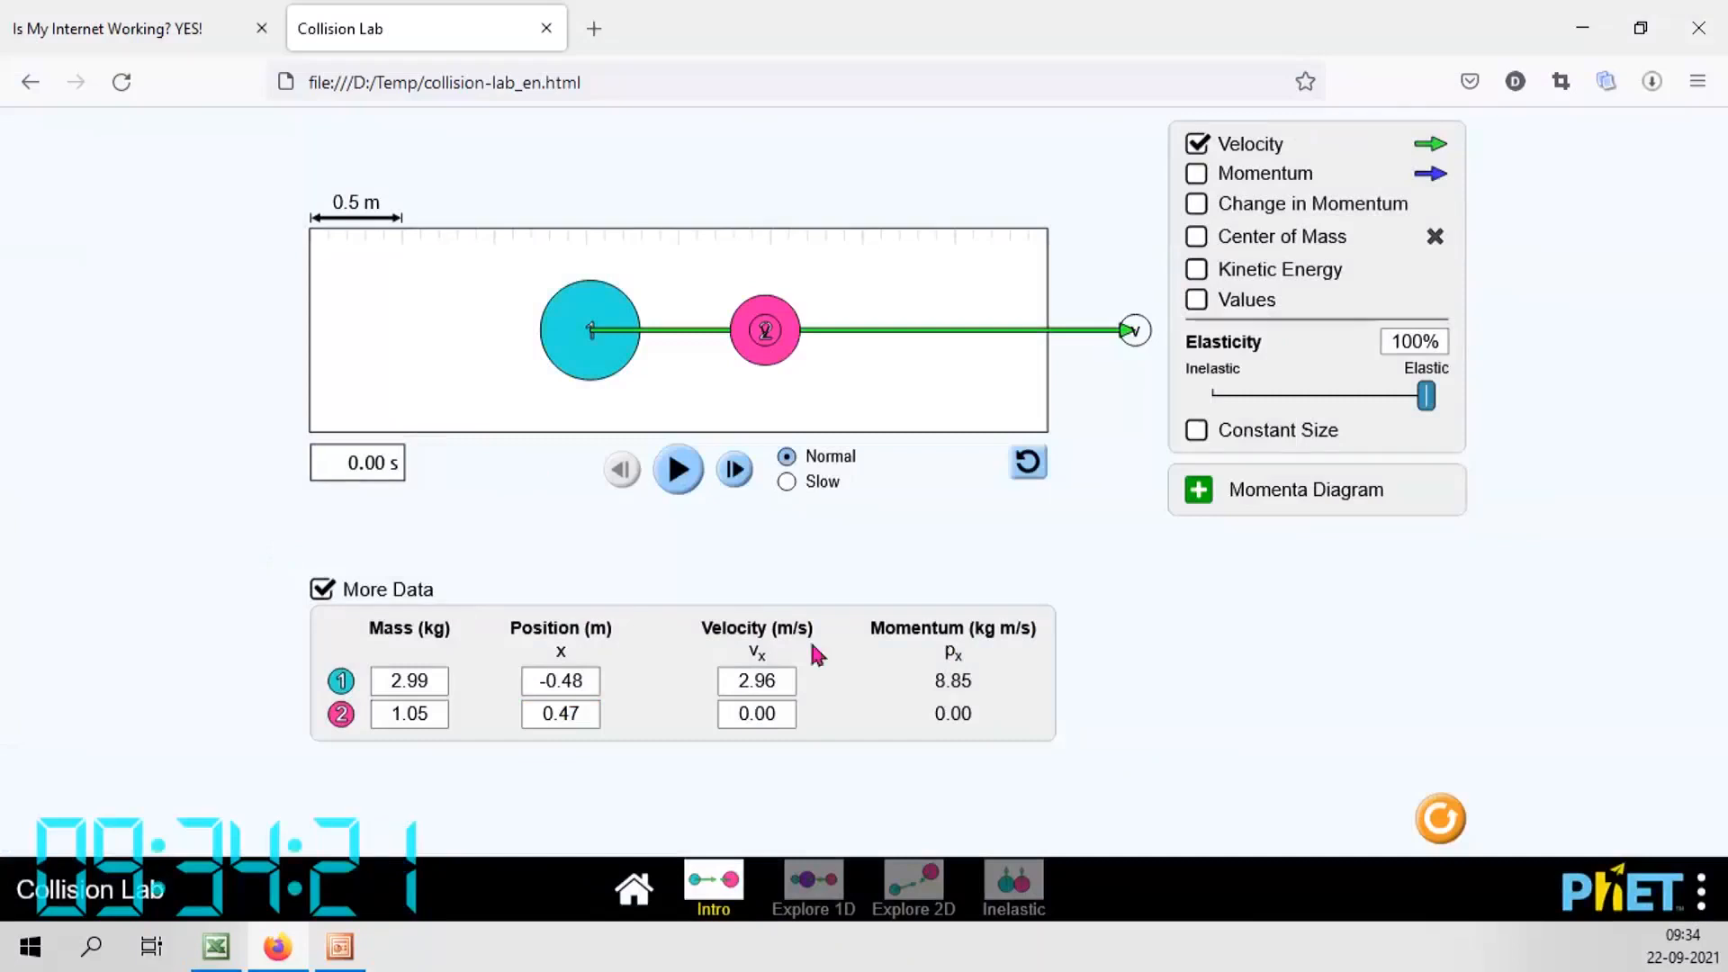
Set the initial velocity of ball 1 to 2.95 m/s for the third trial
click(759, 680)
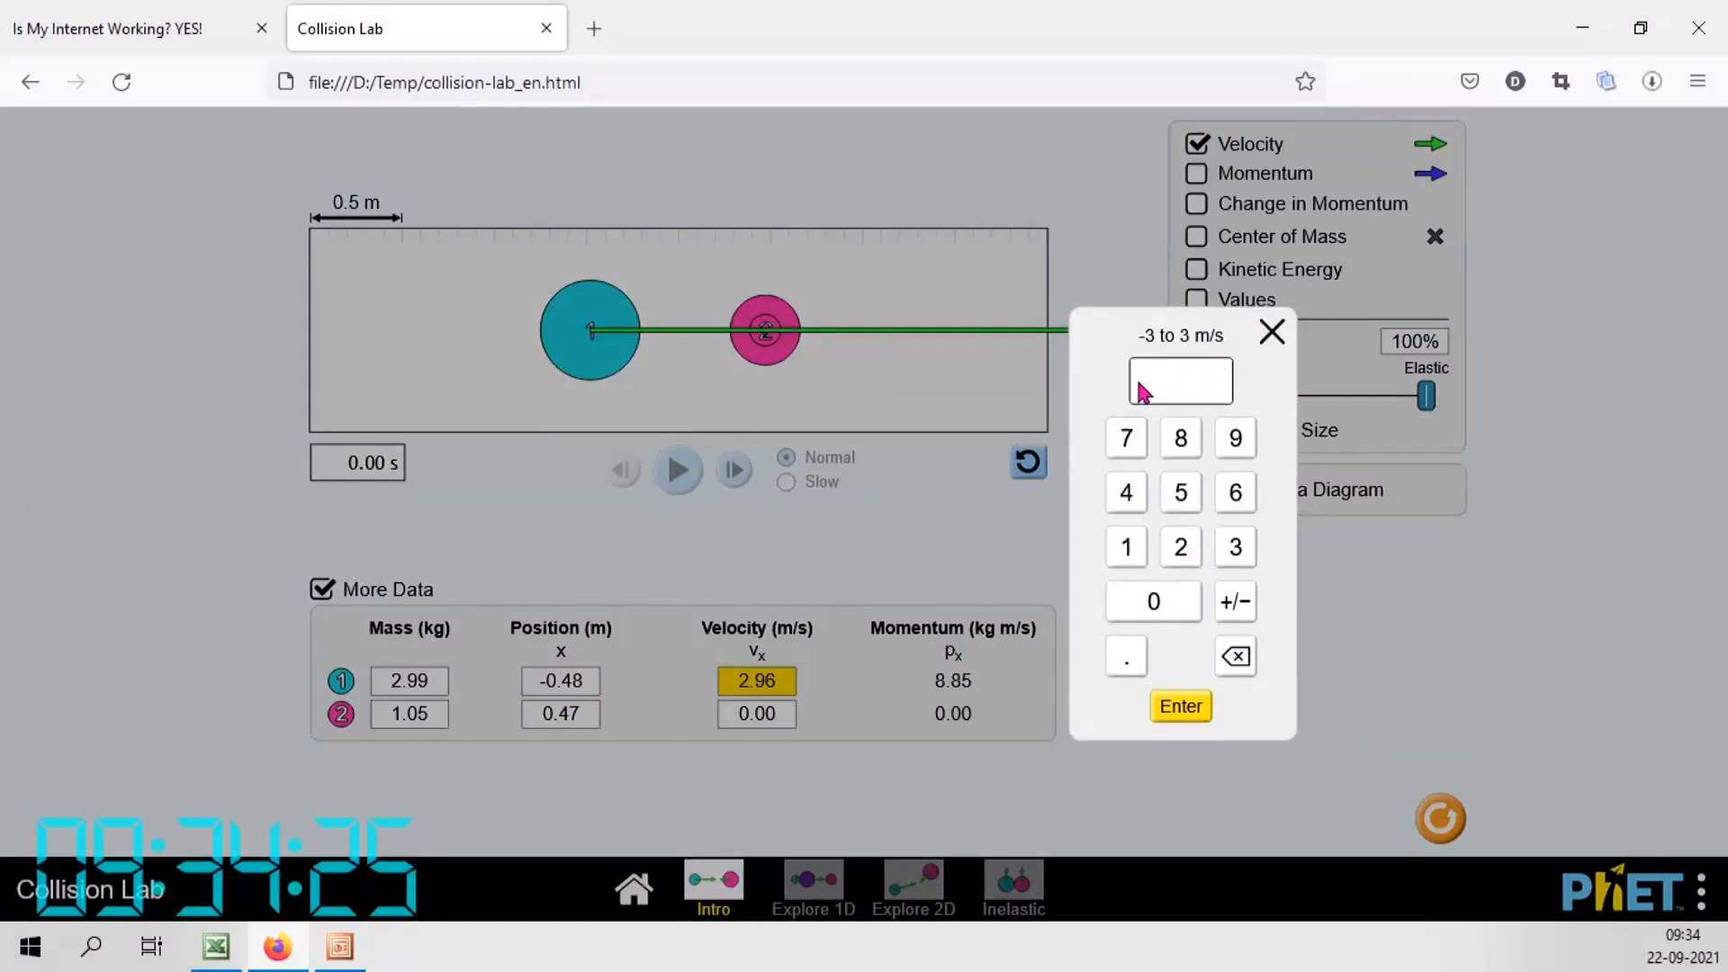
click(1180, 546)
click(1125, 658)
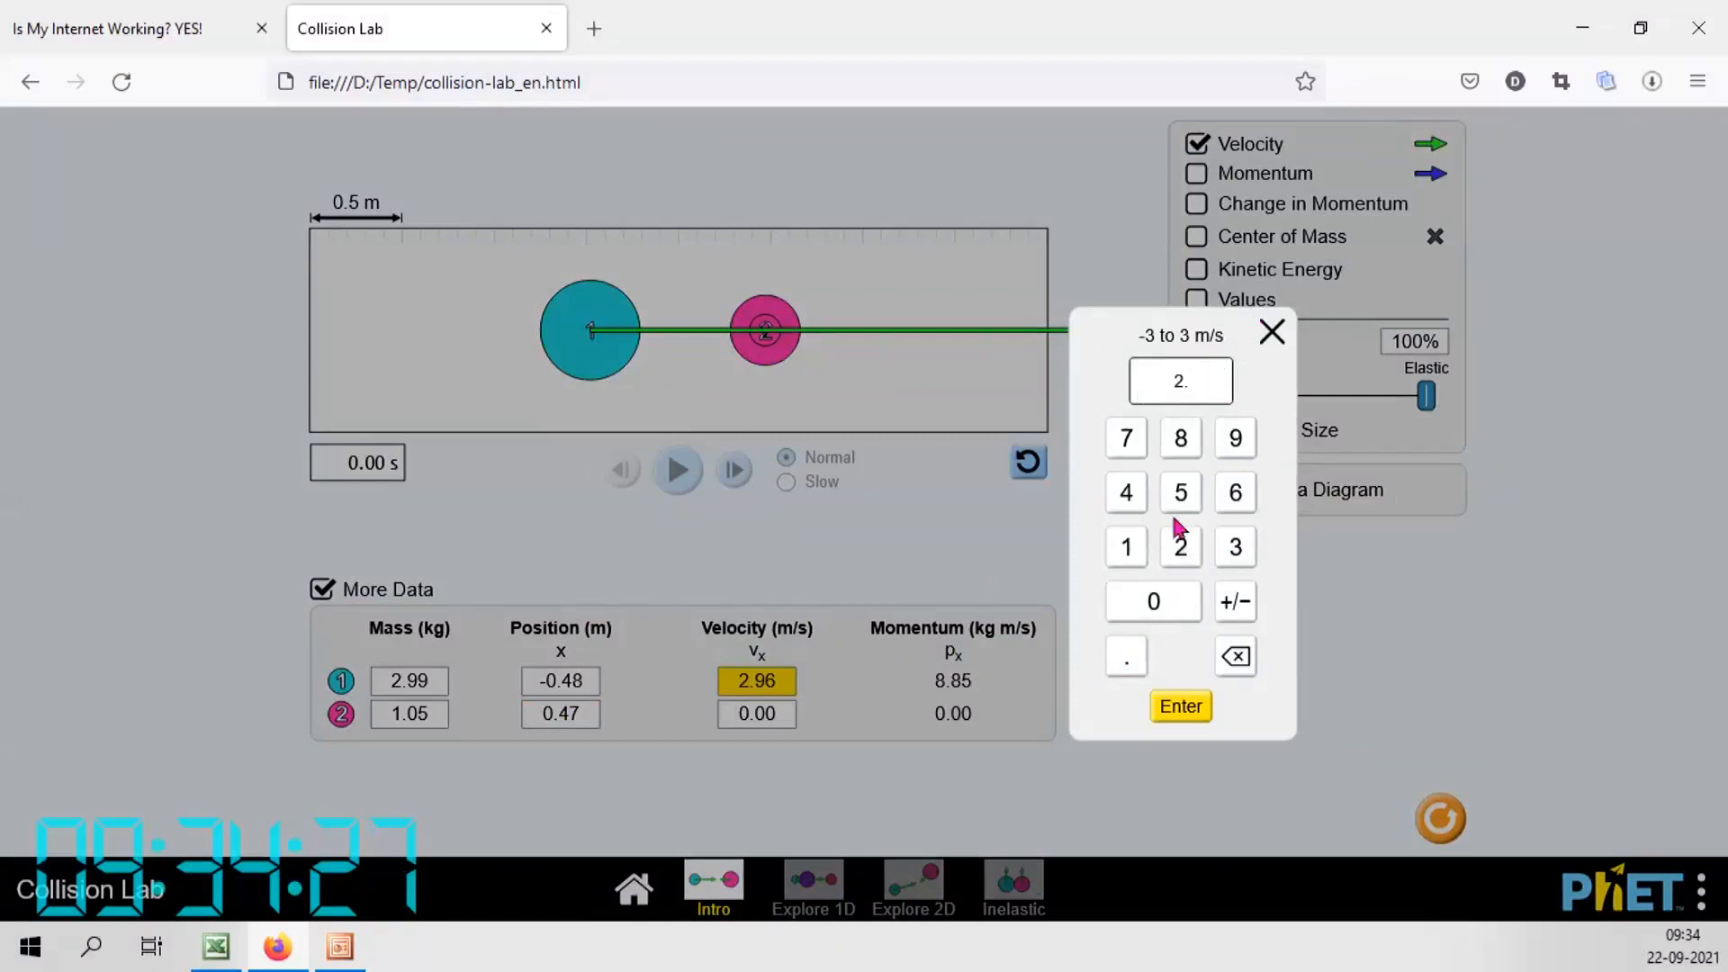
click(1235, 438)
click(1180, 491)
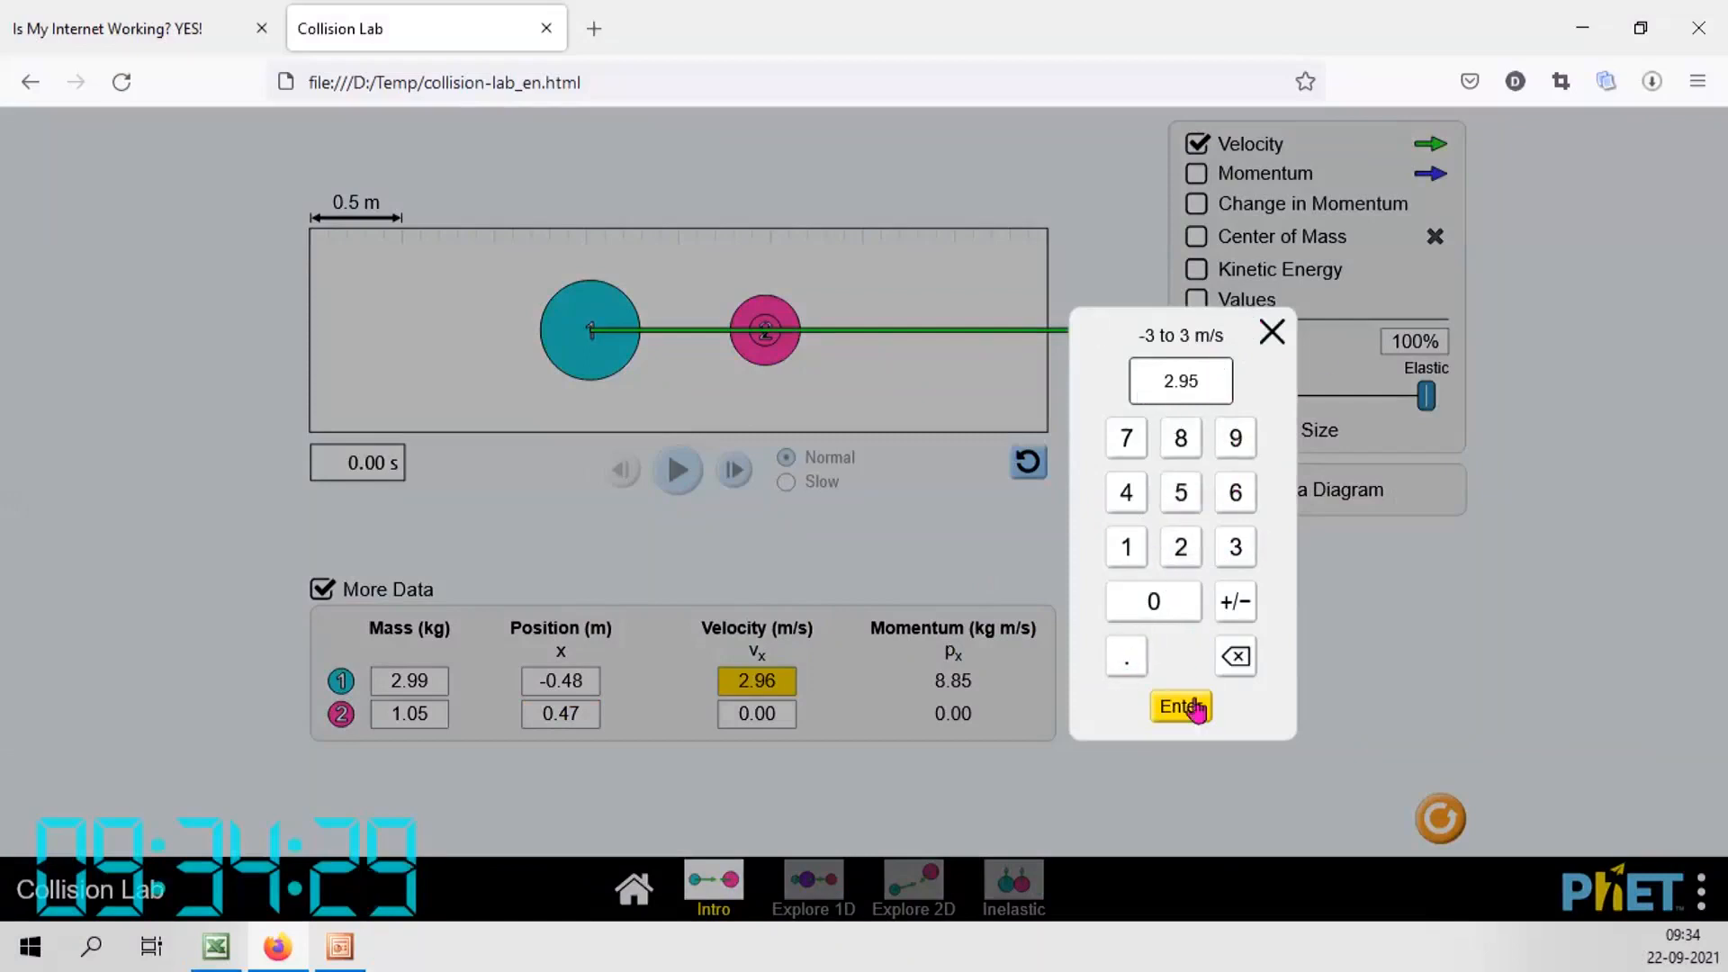
click(1180, 706)
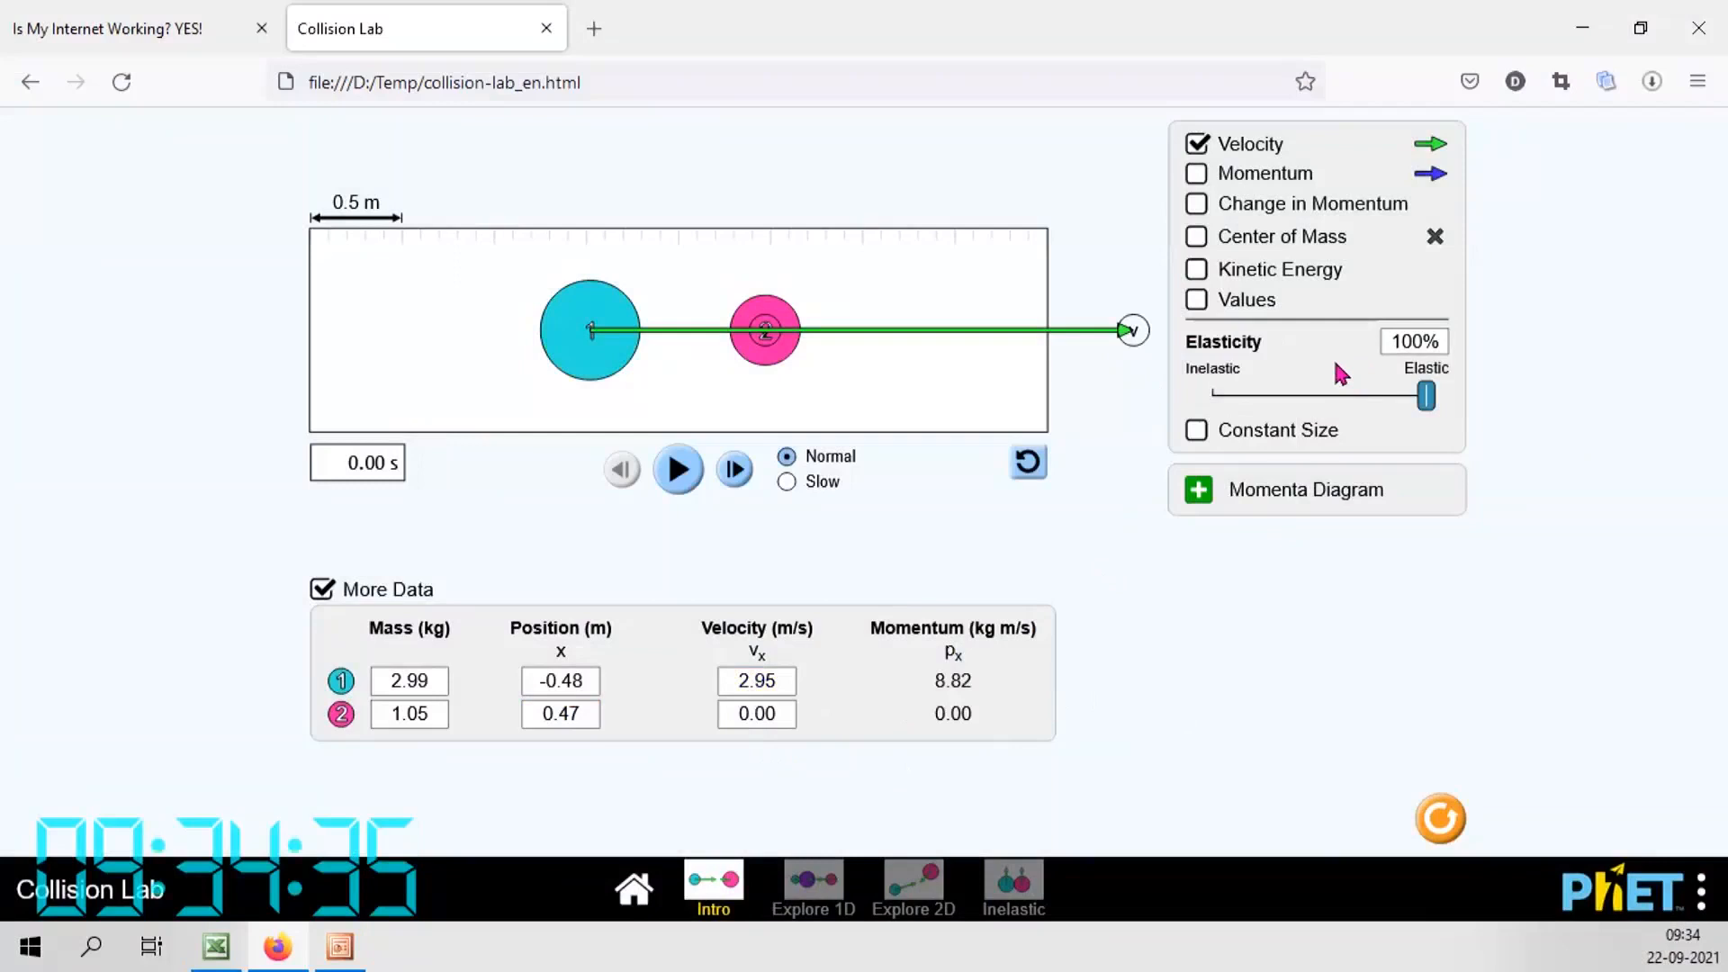
Set the elasticity to 55% and run the third trial's collision
drag(1426, 396, 1330, 412)
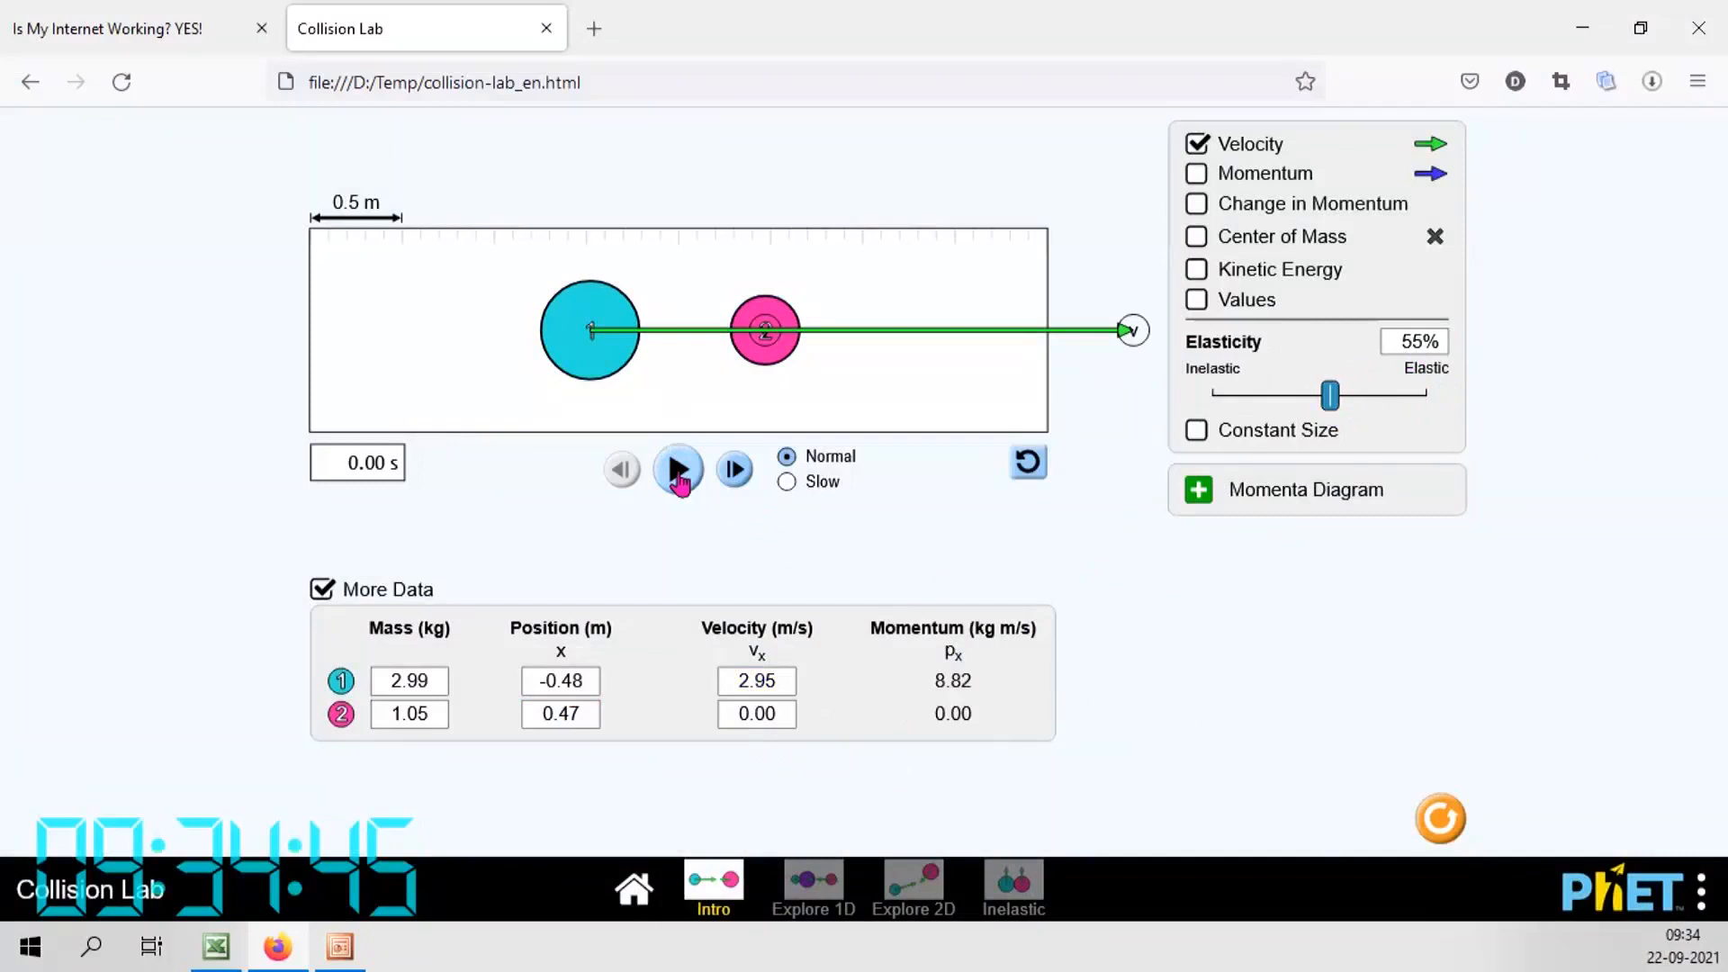
click(677, 471)
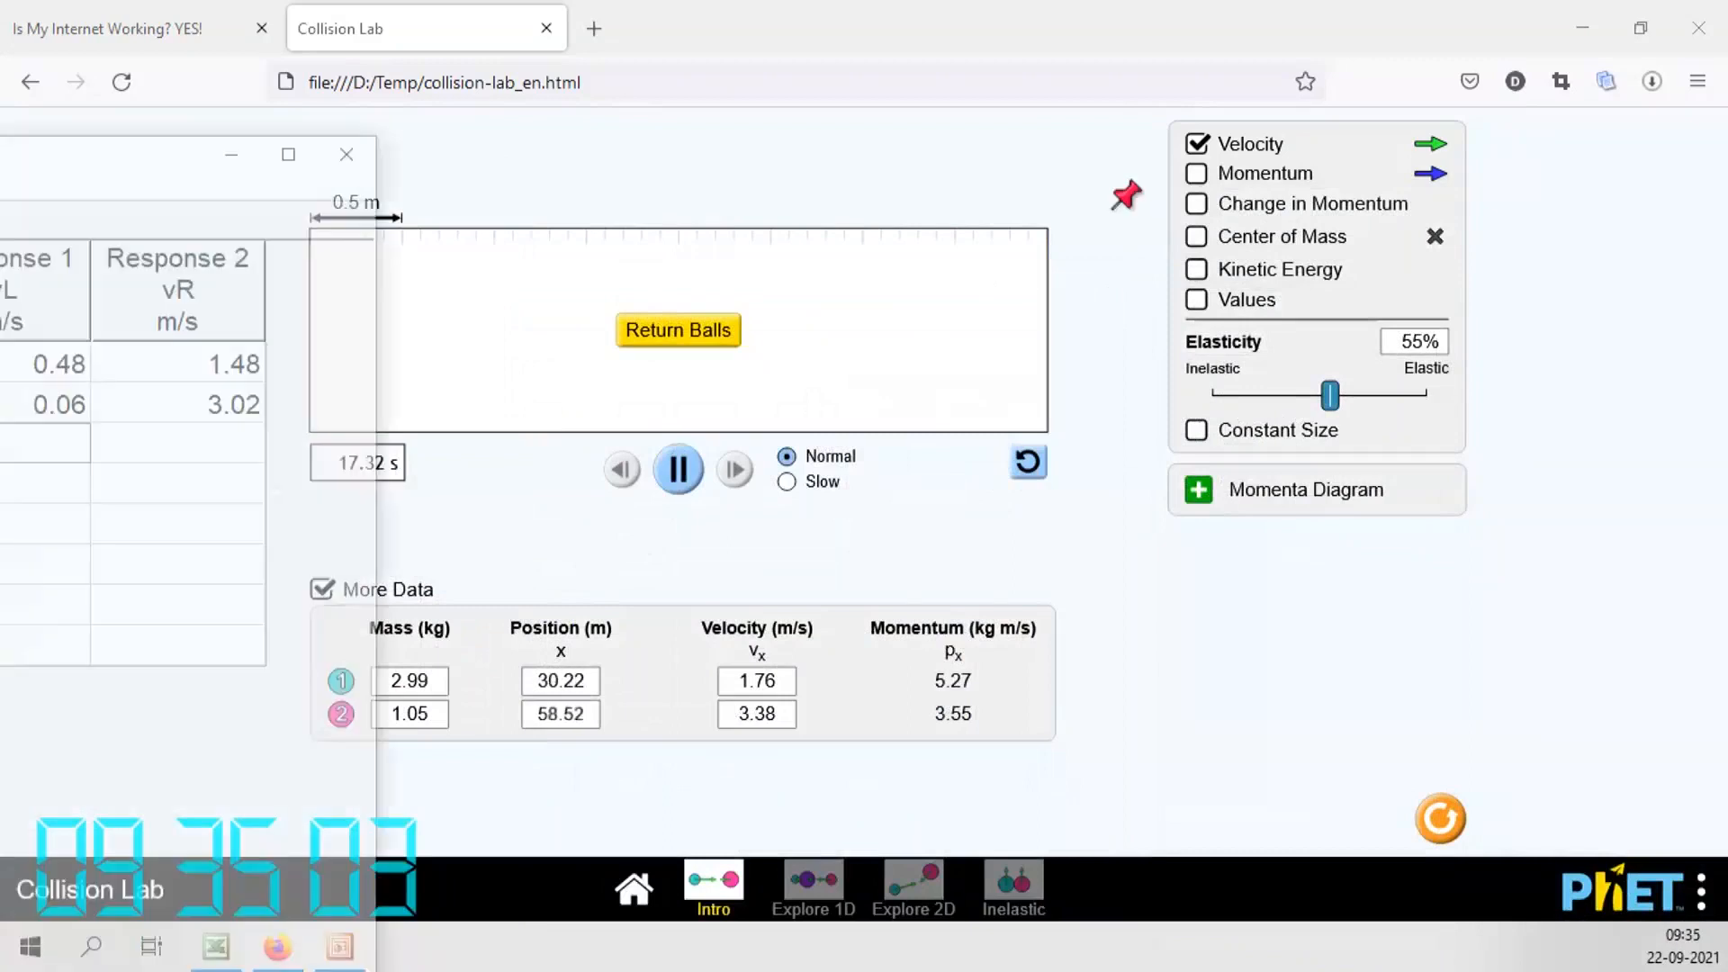
Switch to Design-Expert and record 1.76 for vL and 3.38 for vR in run 3
text(1.76)
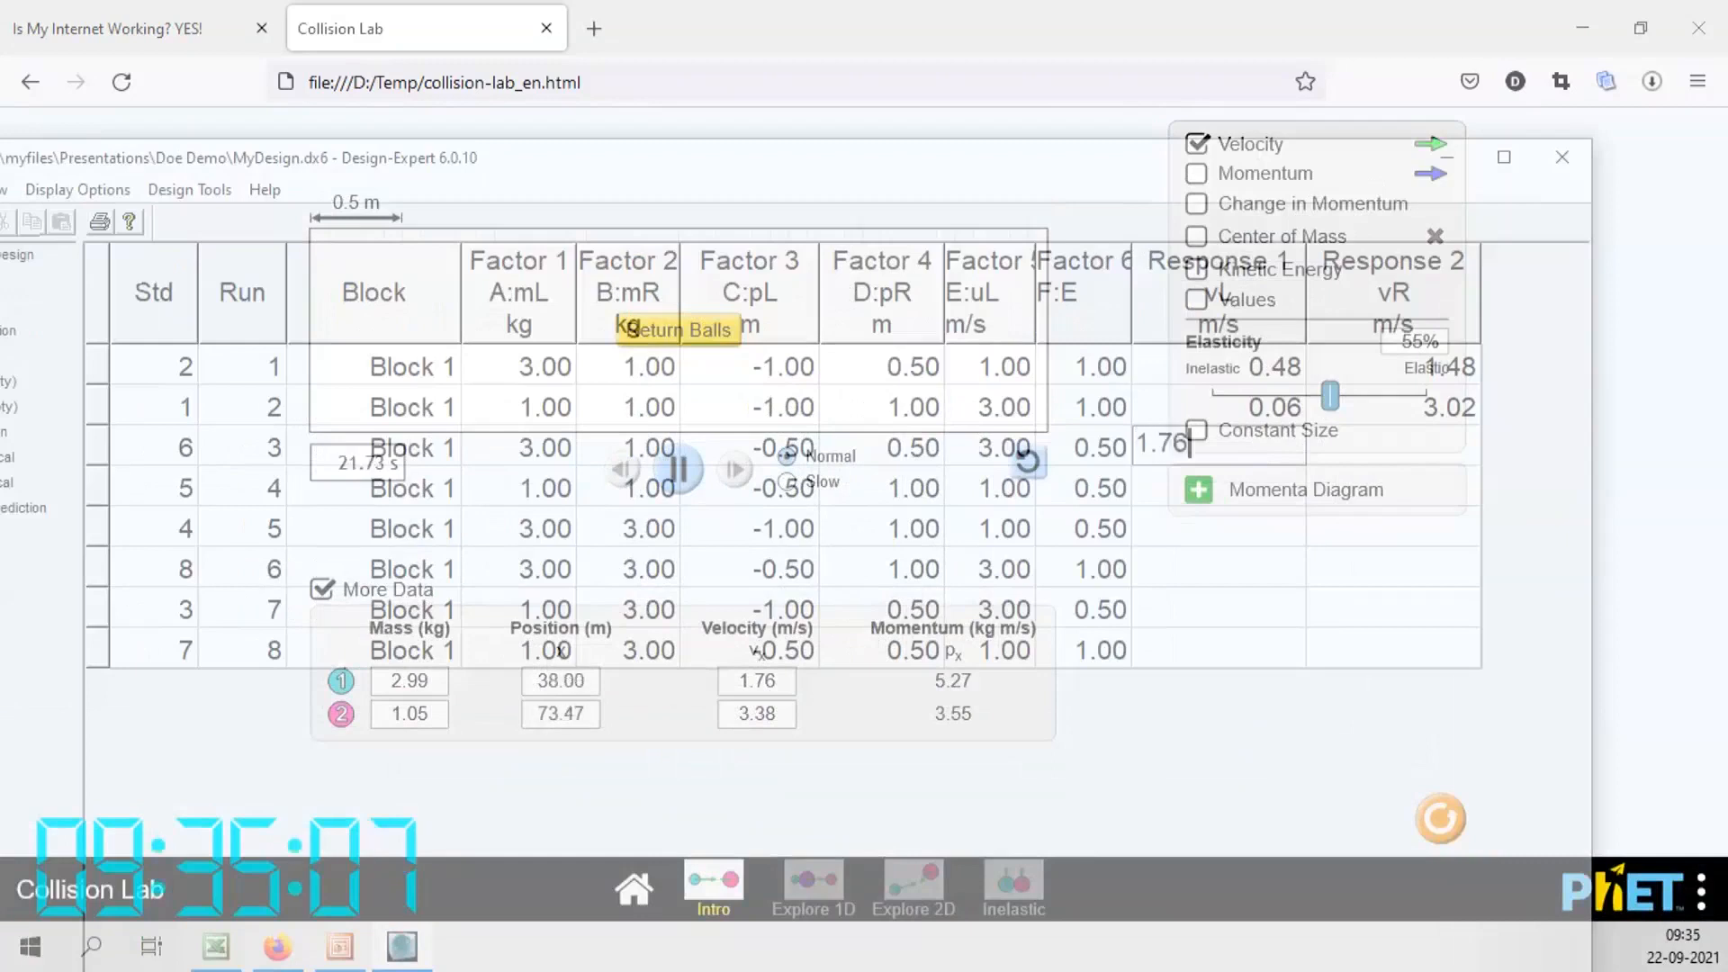
key(Tab)
text(3.3)
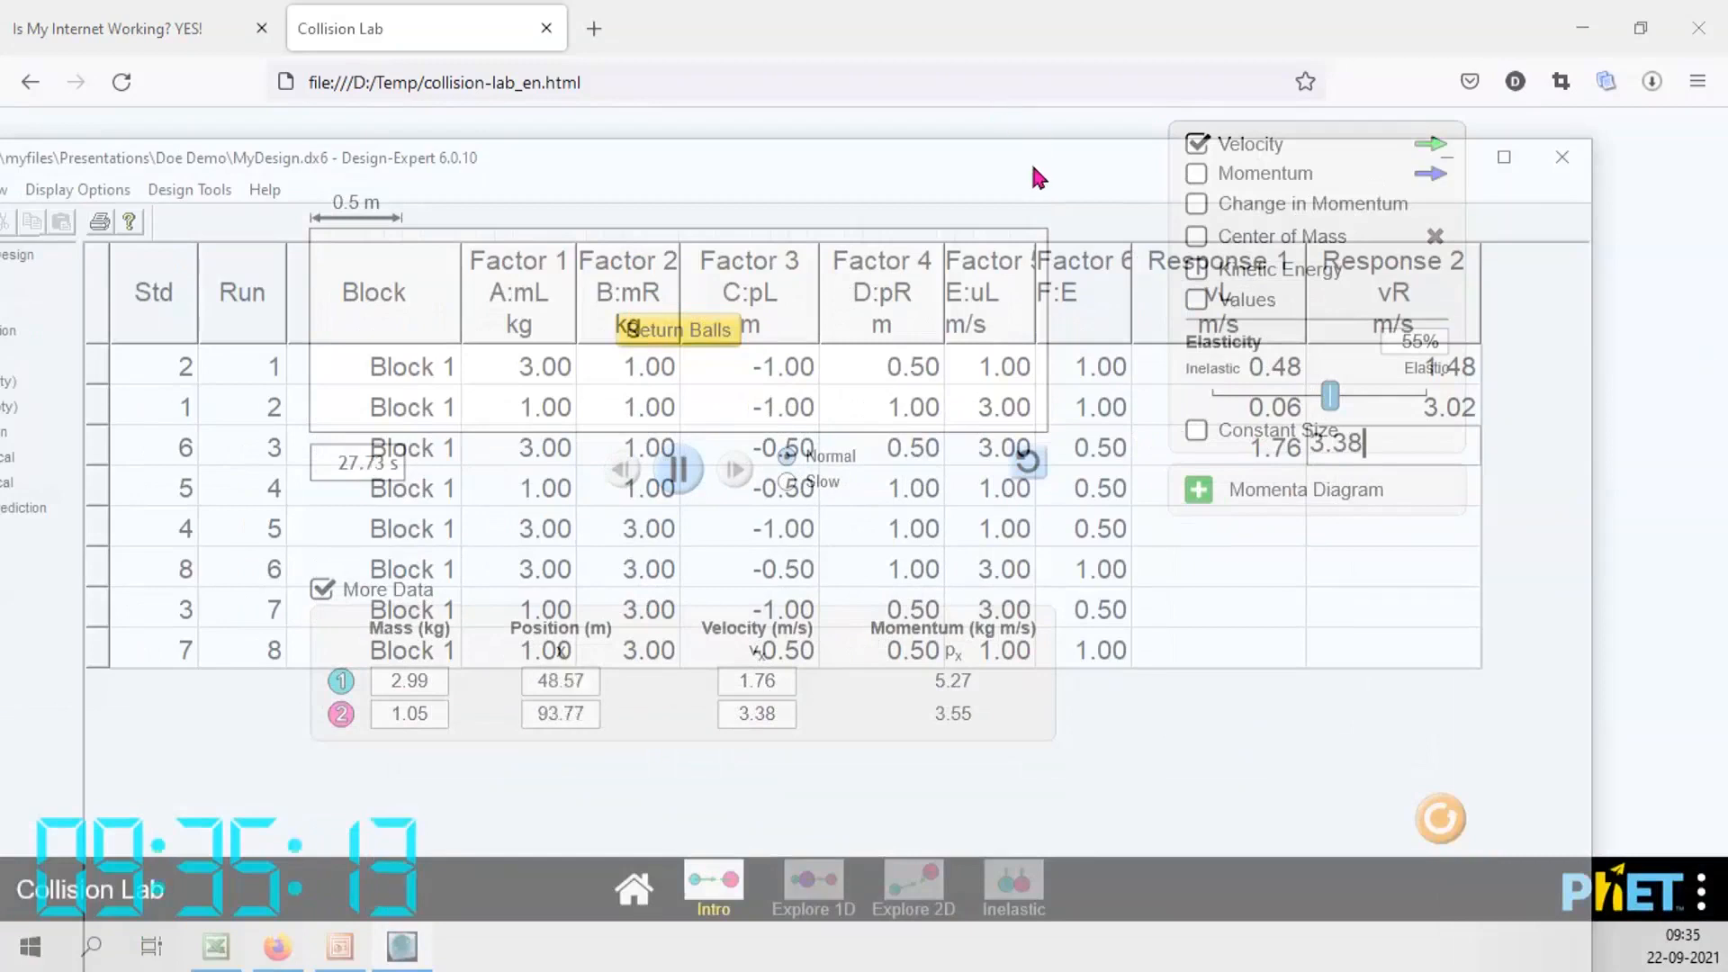
drag(1031, 162, 0, 81)
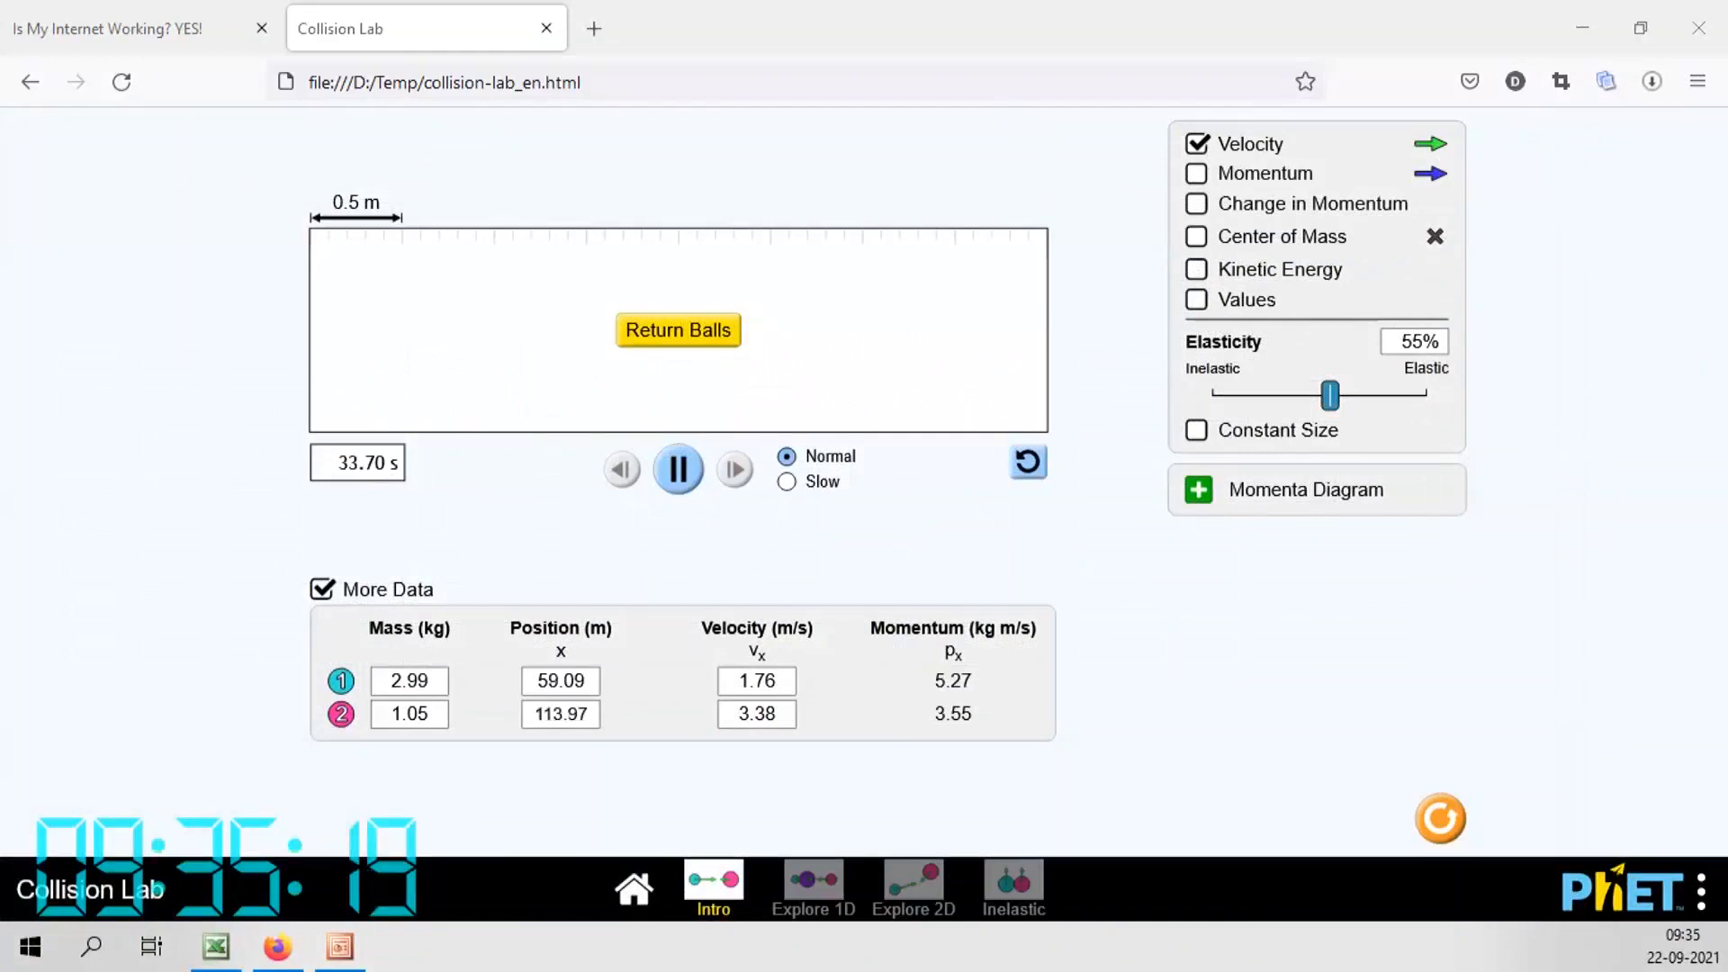
drag(0, 203, 1287, 185)
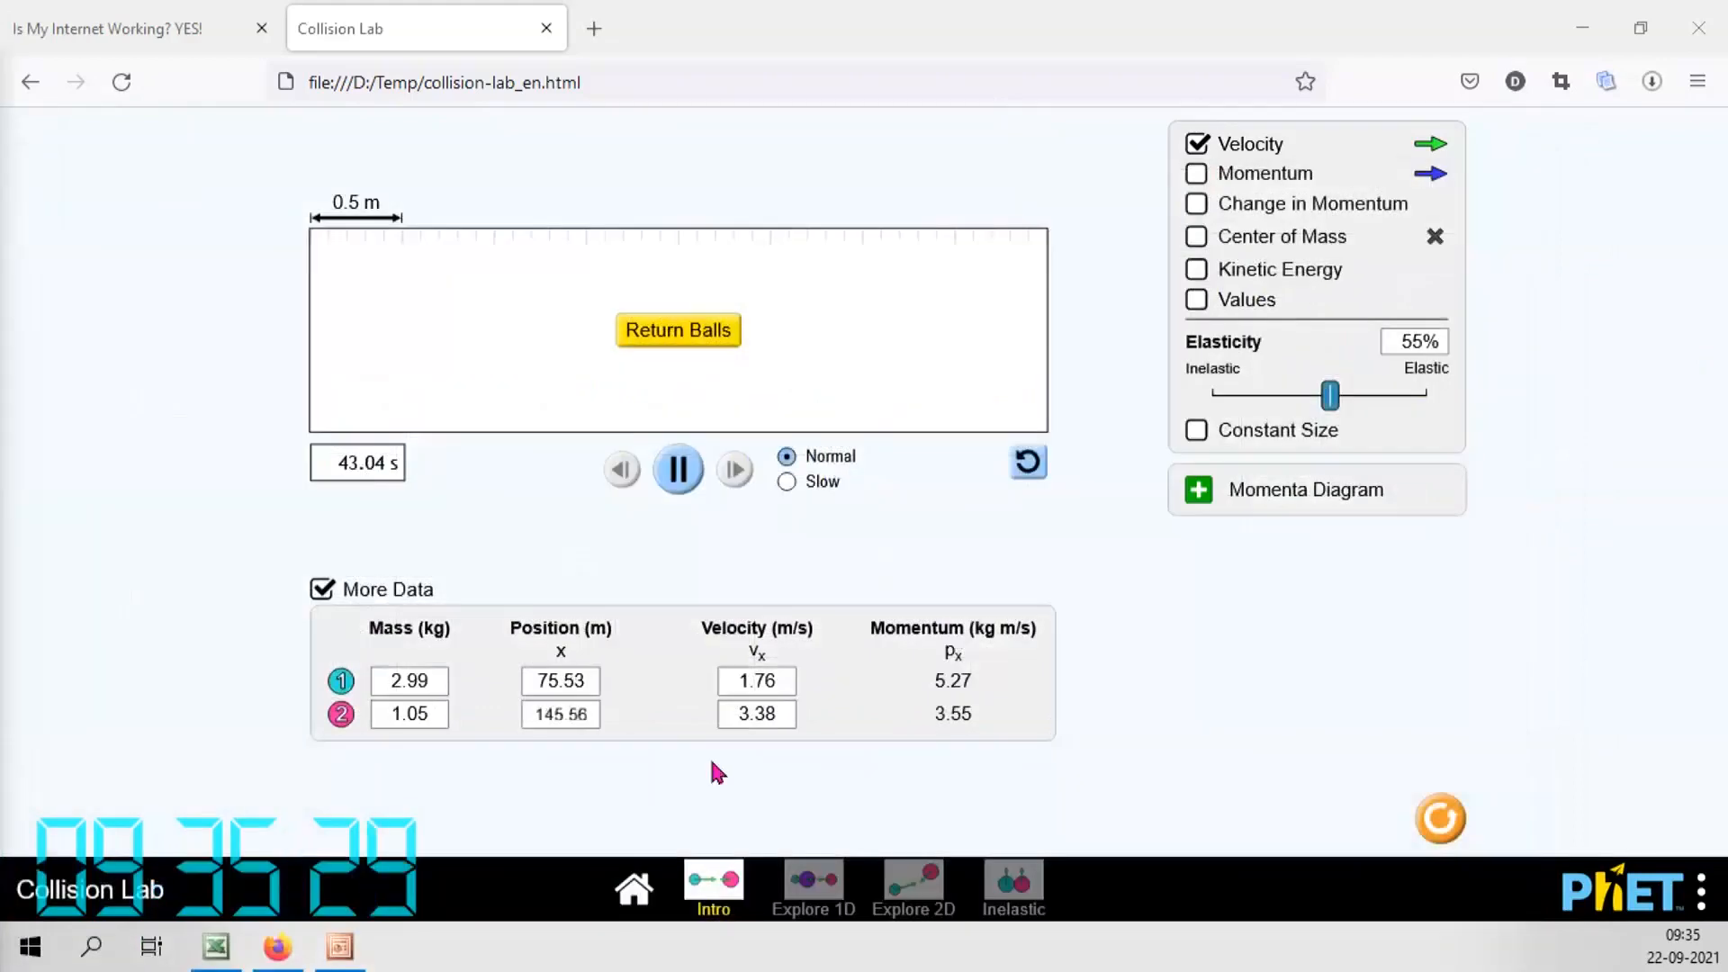
Try to set the mass of ball 1 to 1.02 kg without first returning the balls
click(387, 680)
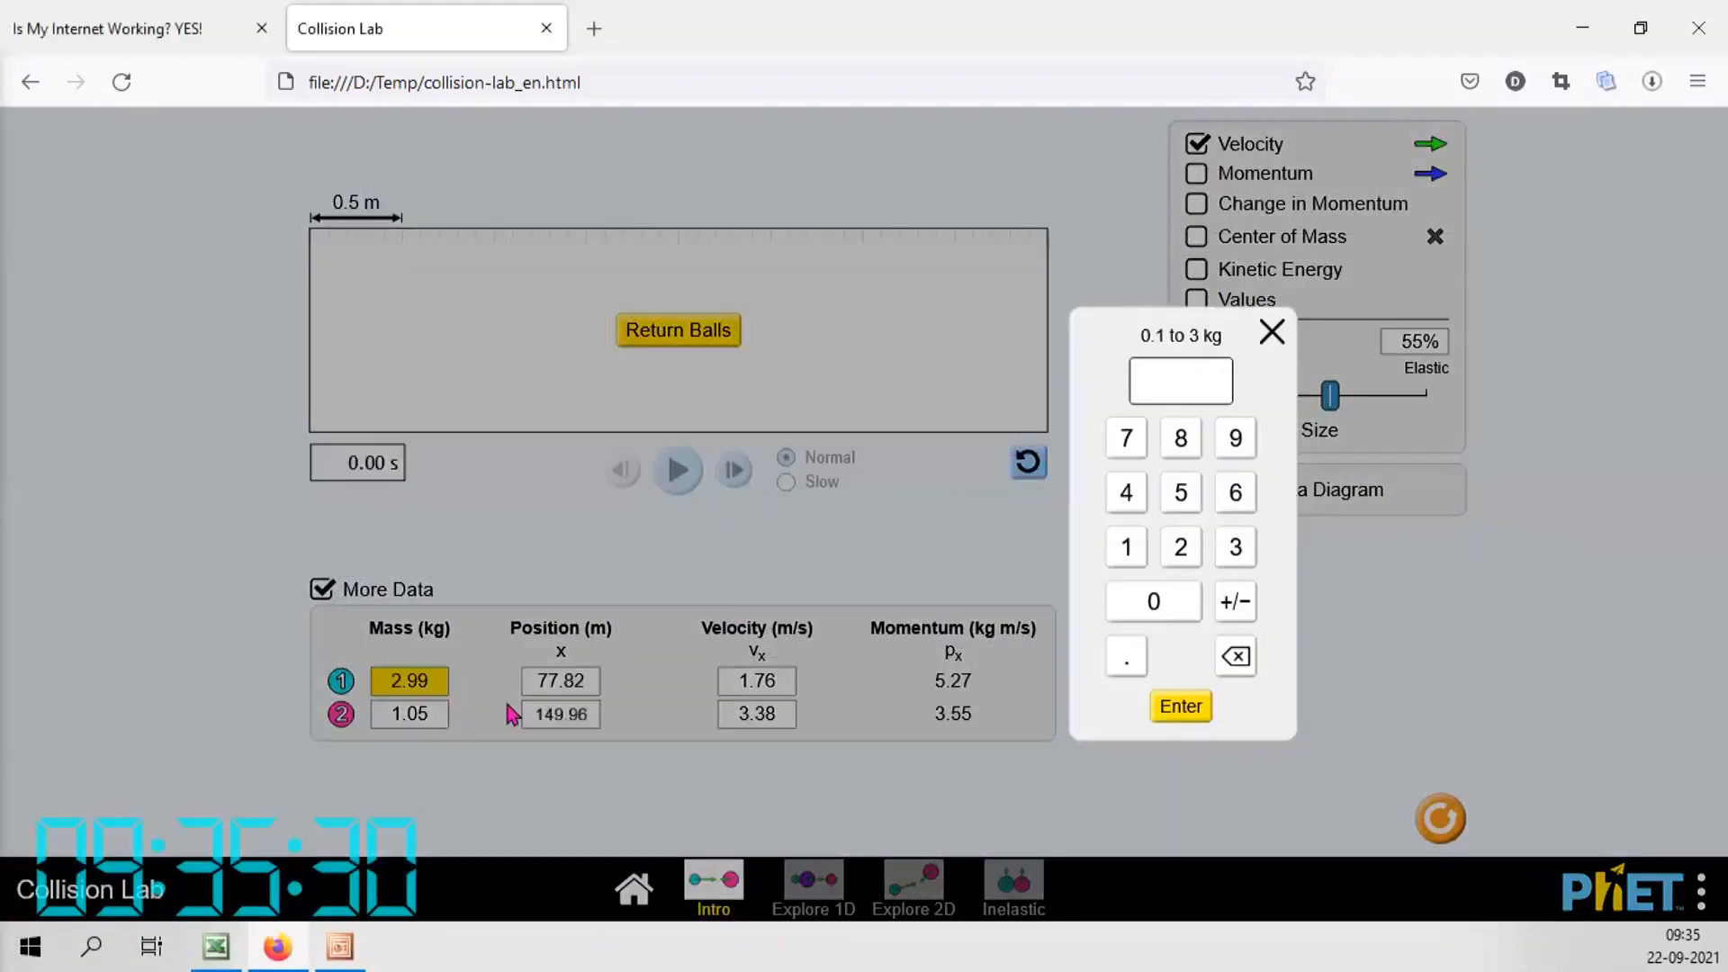
click(1126, 546)
click(1126, 656)
click(1154, 601)
click(1181, 546)
click(1179, 706)
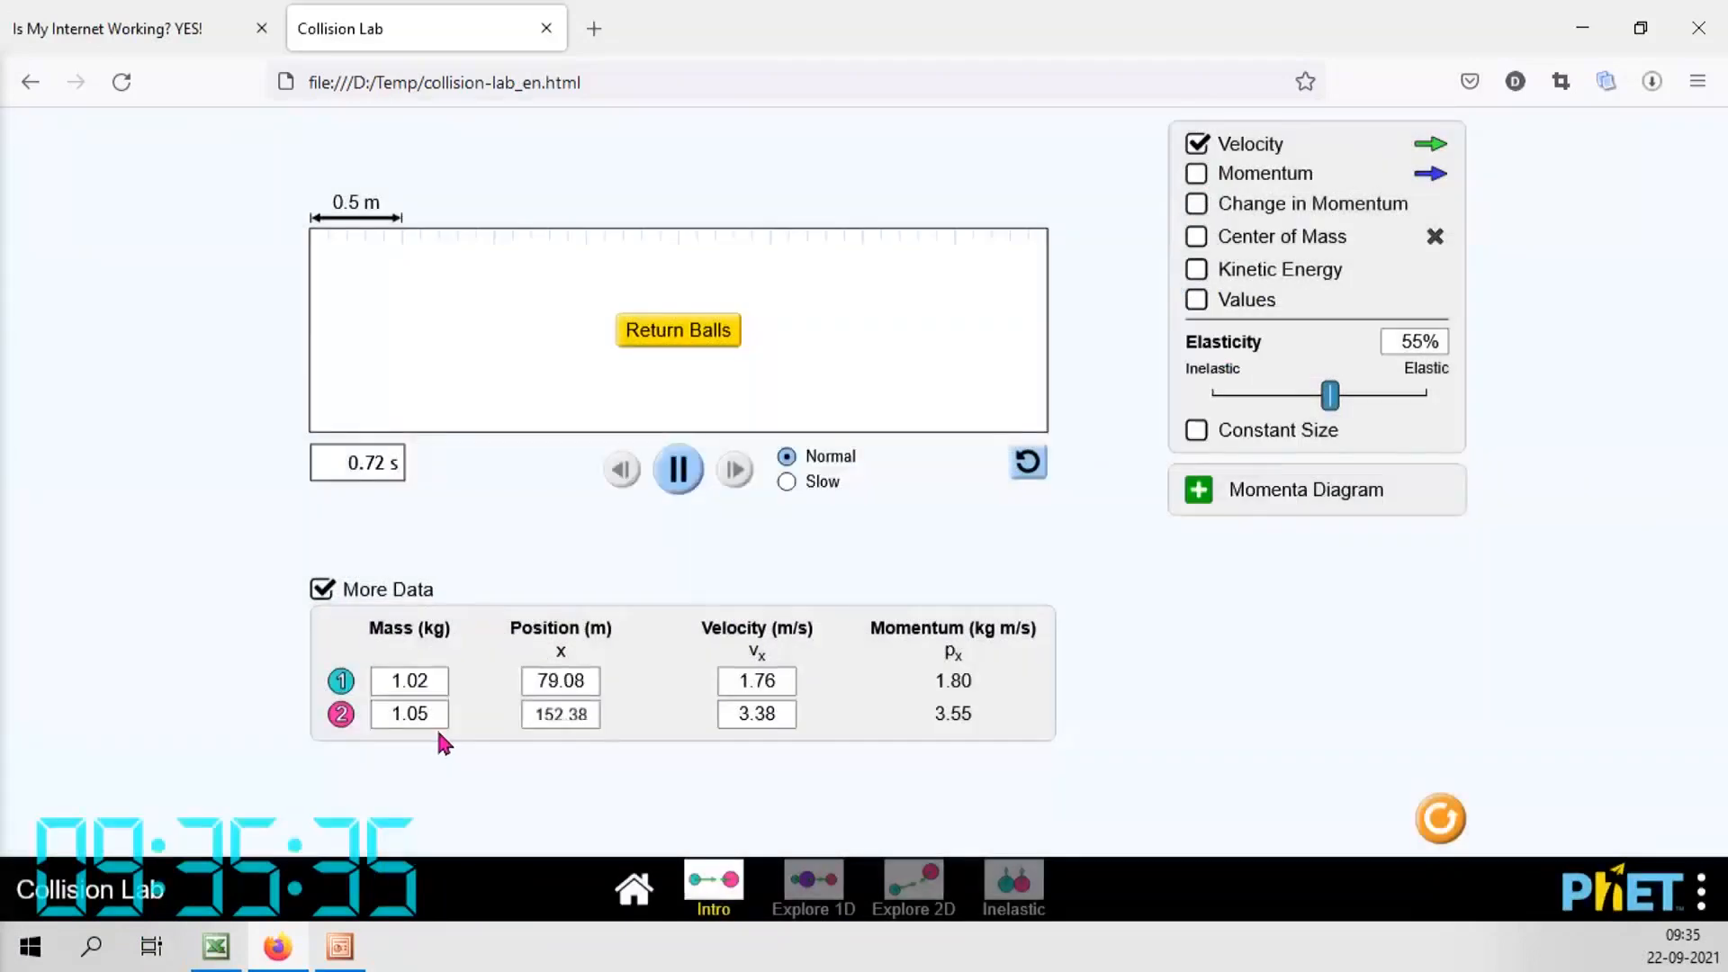
Return the balls to their starting positions in Collision Lab and set the mass of ball 1 to 1.02 kg
click(677, 333)
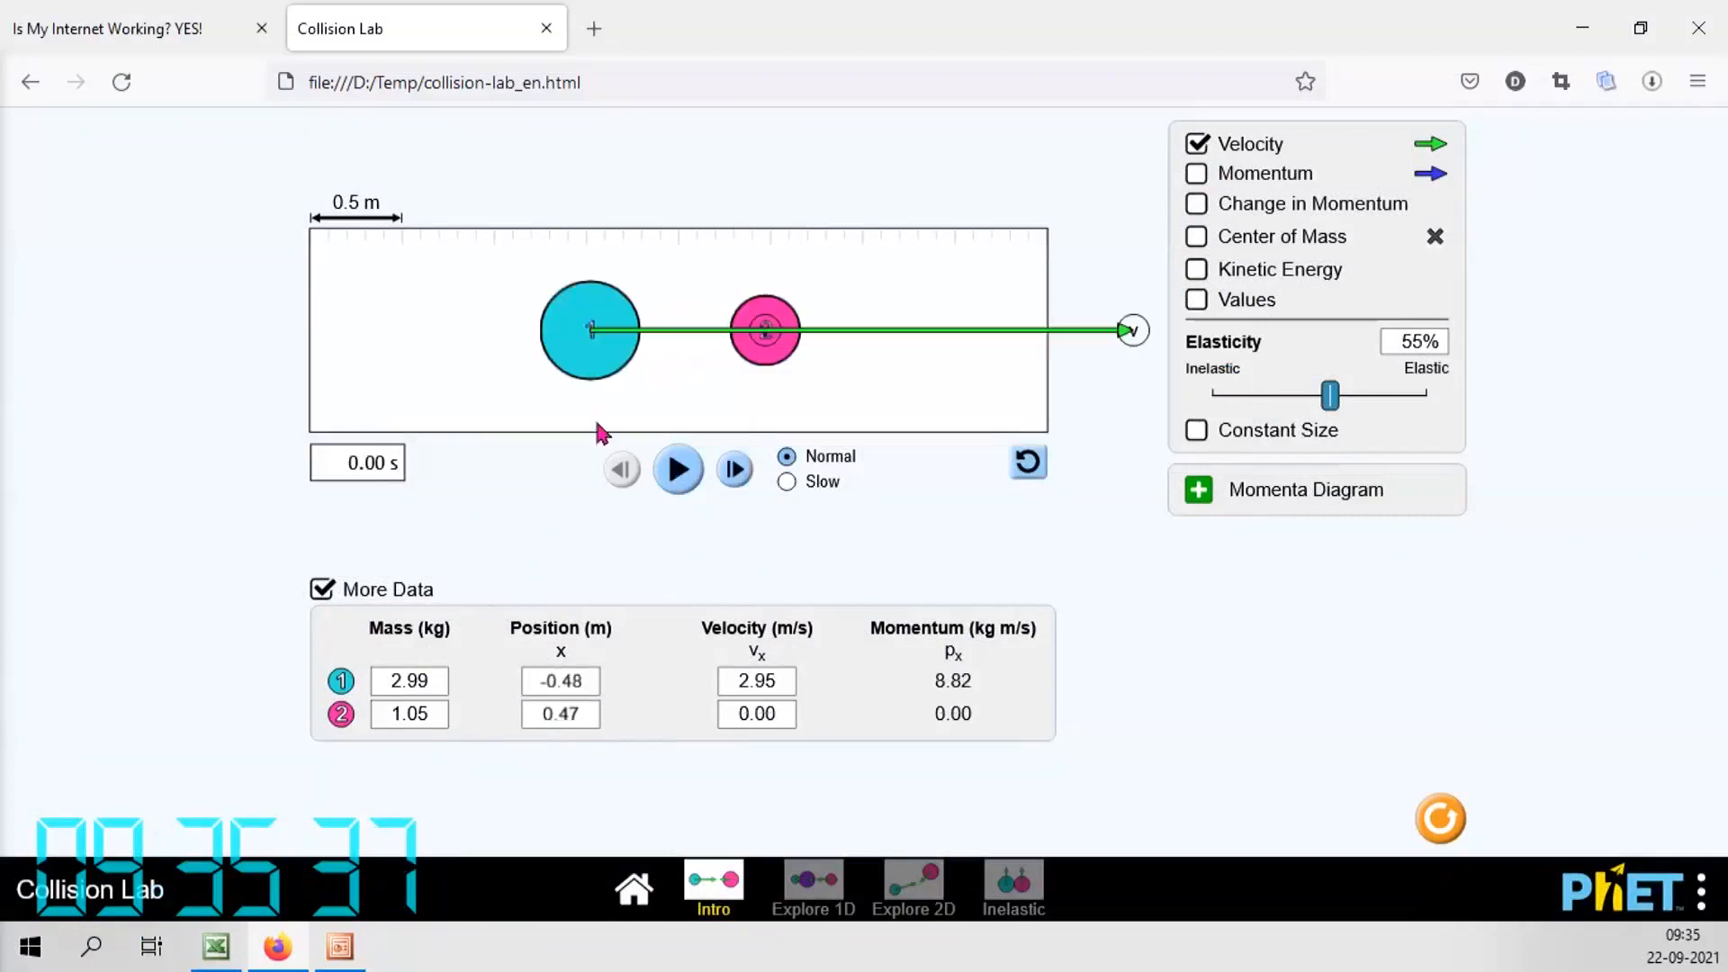
click(420, 694)
click(1121, 549)
click(1120, 662)
click(1144, 603)
click(1189, 547)
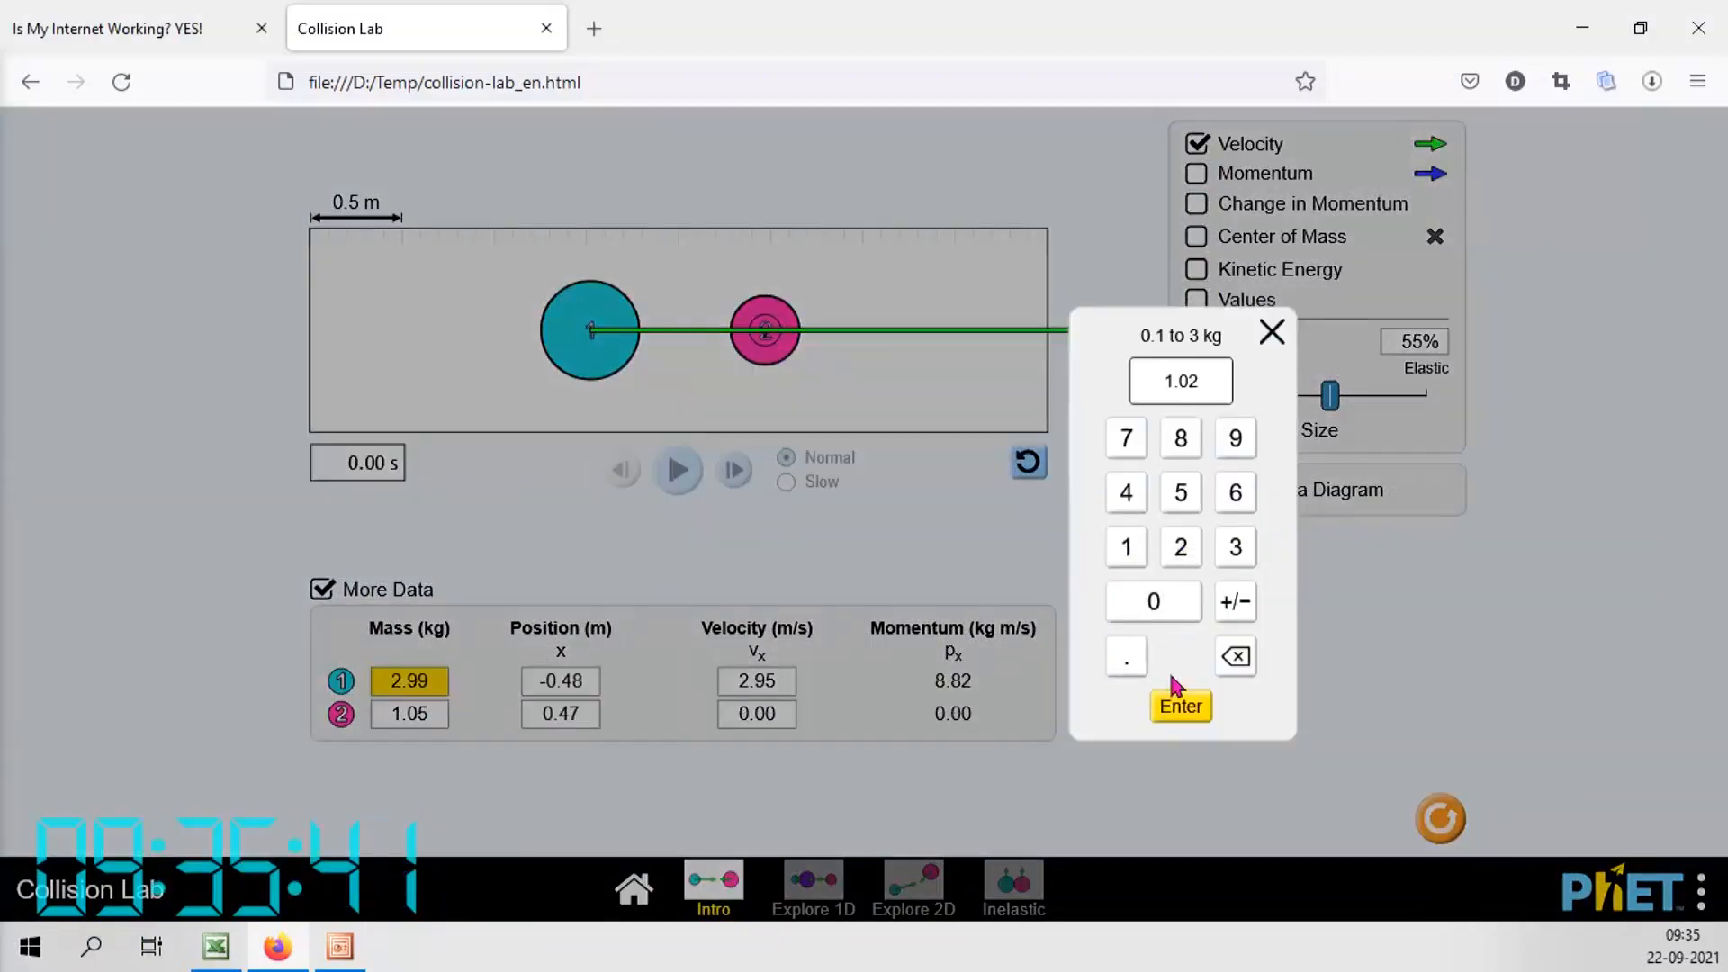
click(1181, 705)
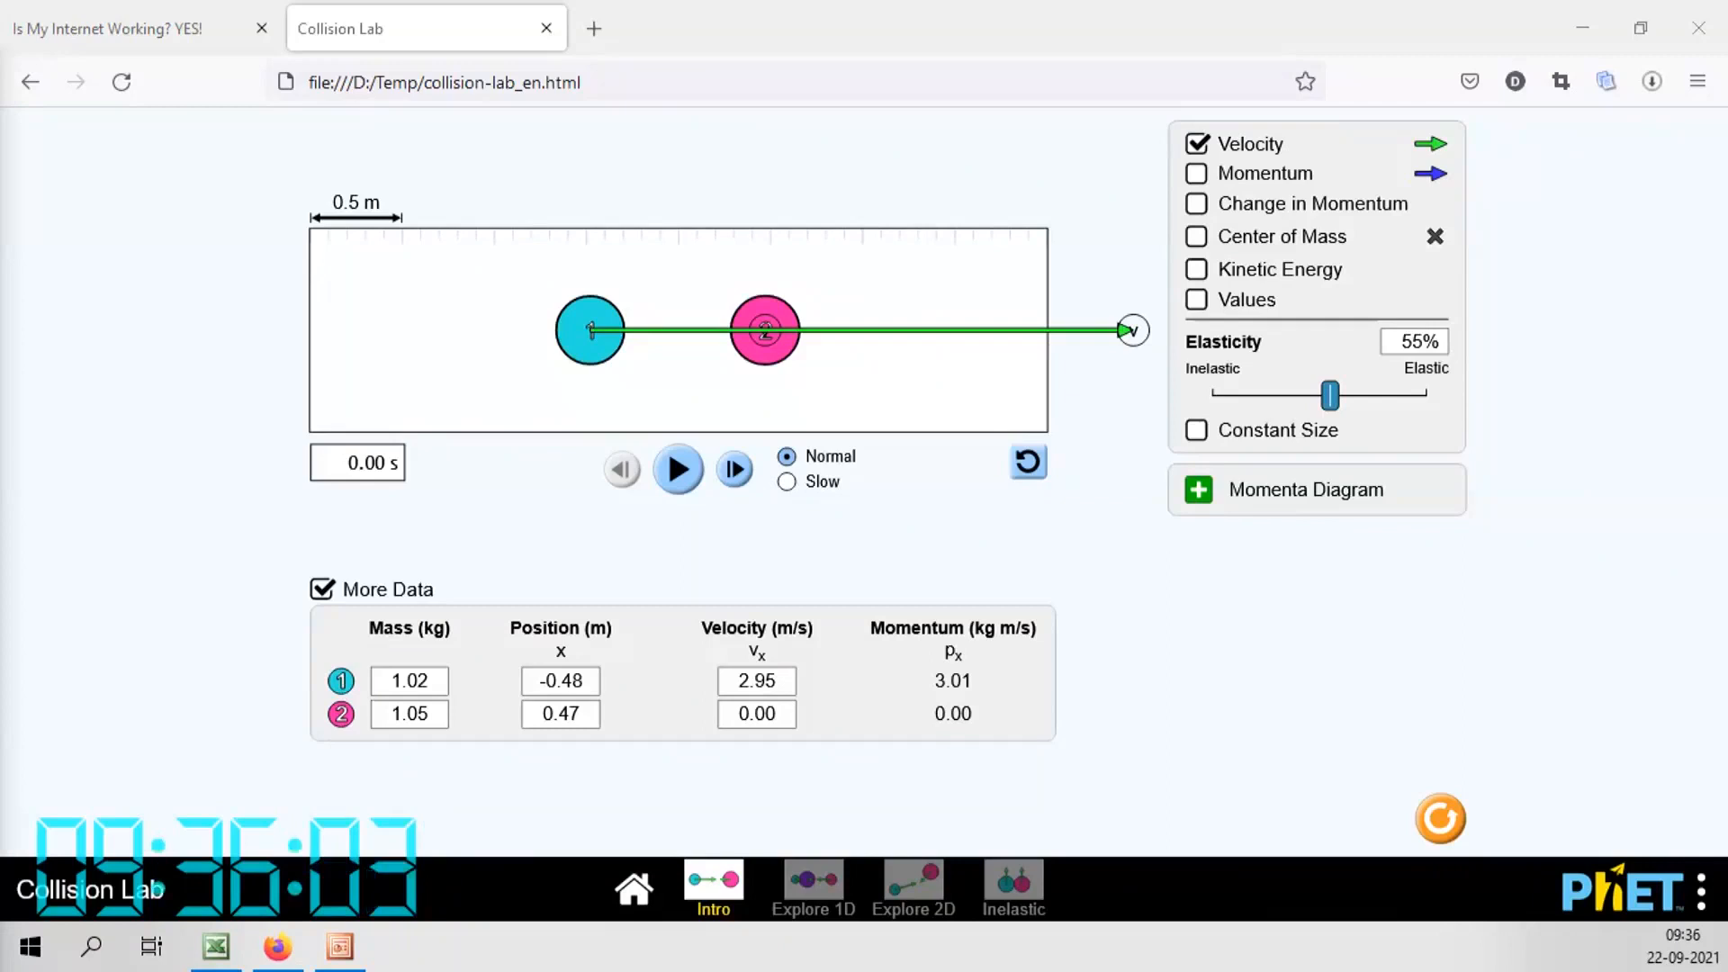
Set the mass of ball 2 to 0.95 kg for the fourth trial
drag(2, 63, 15, 154)
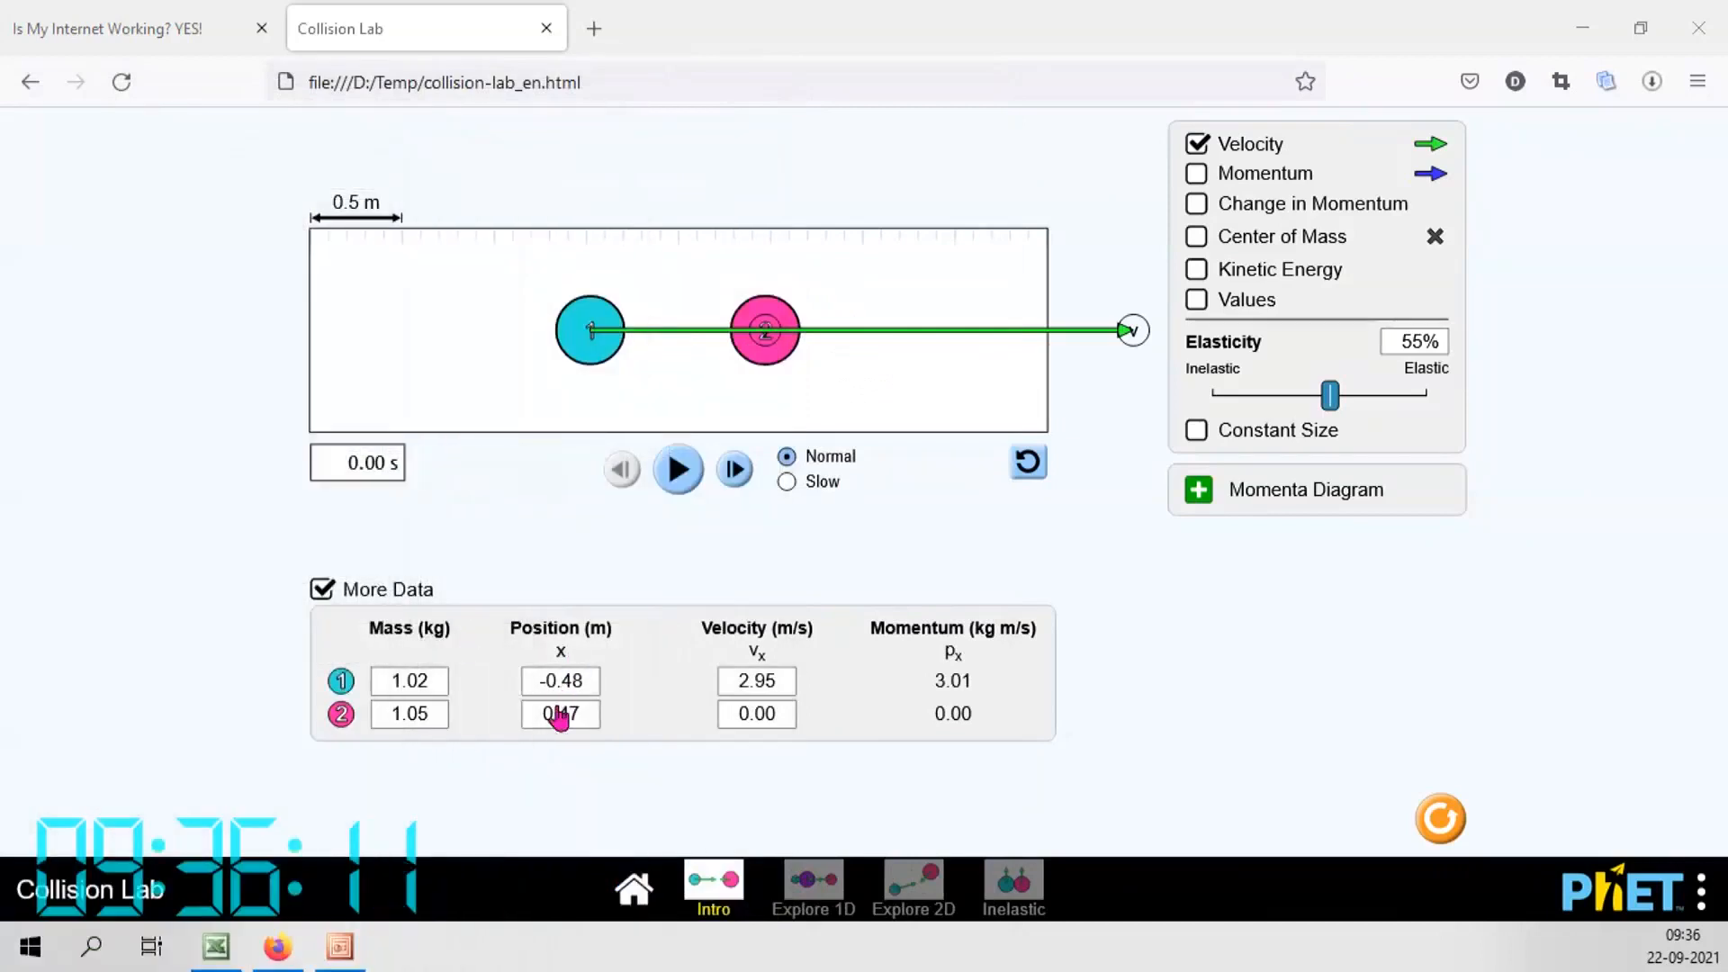
click(462, 724)
click(1143, 603)
click(1126, 655)
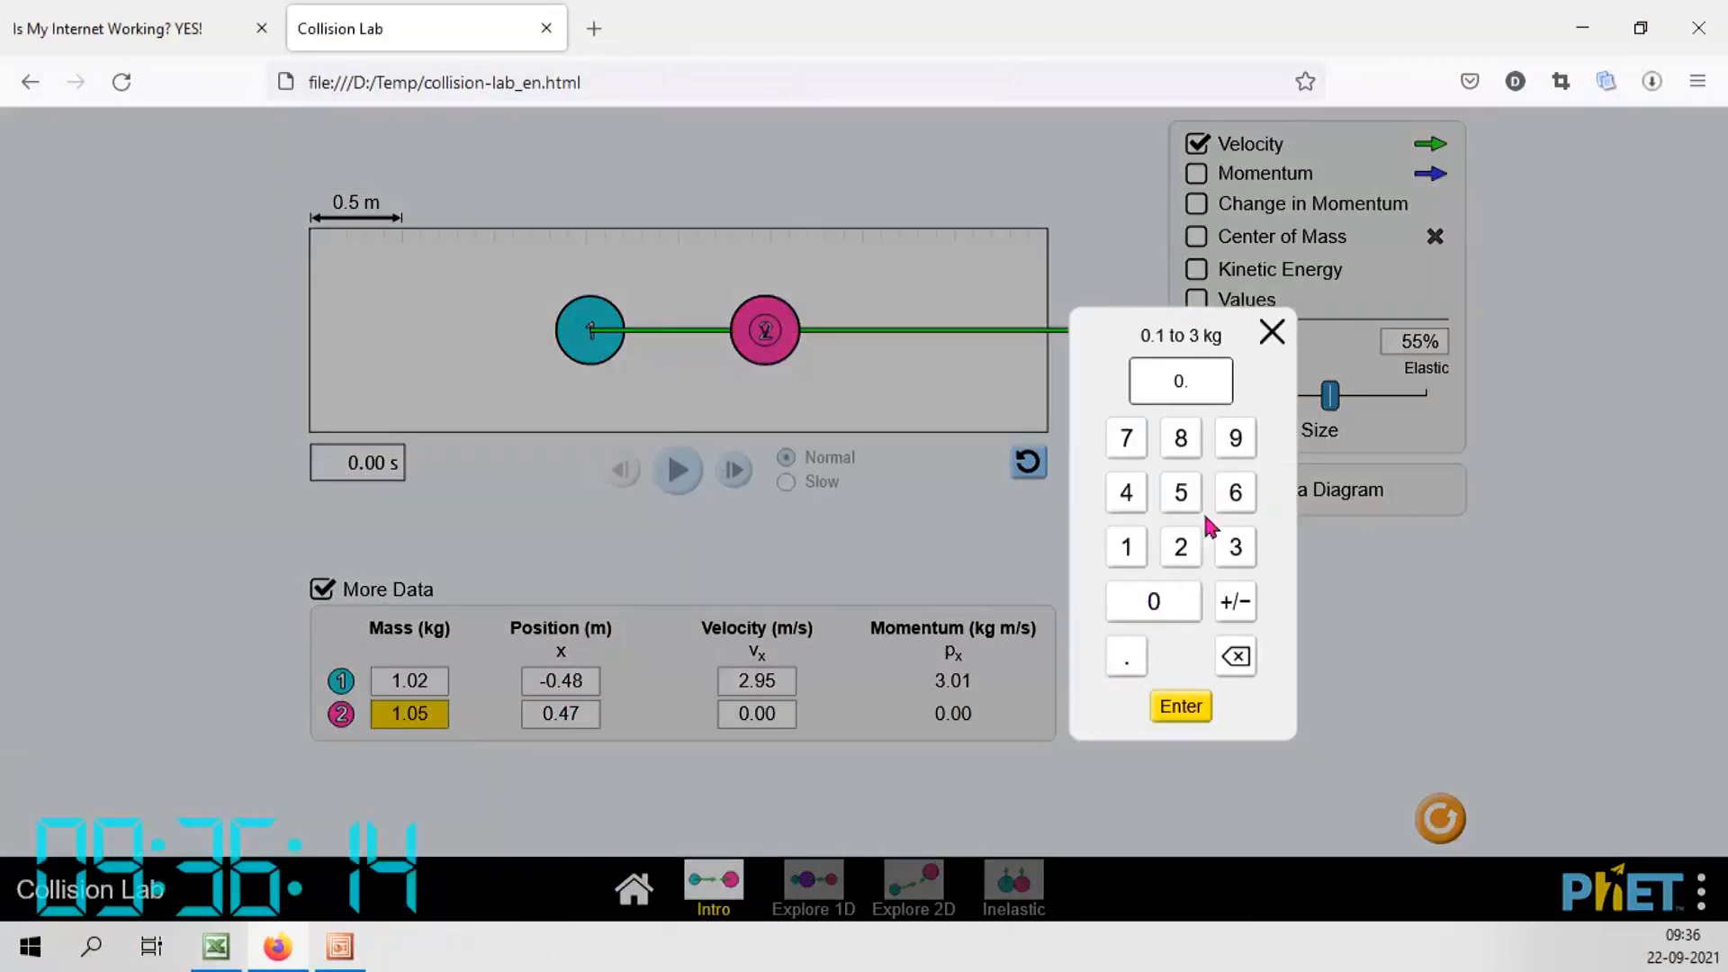
click(1235, 441)
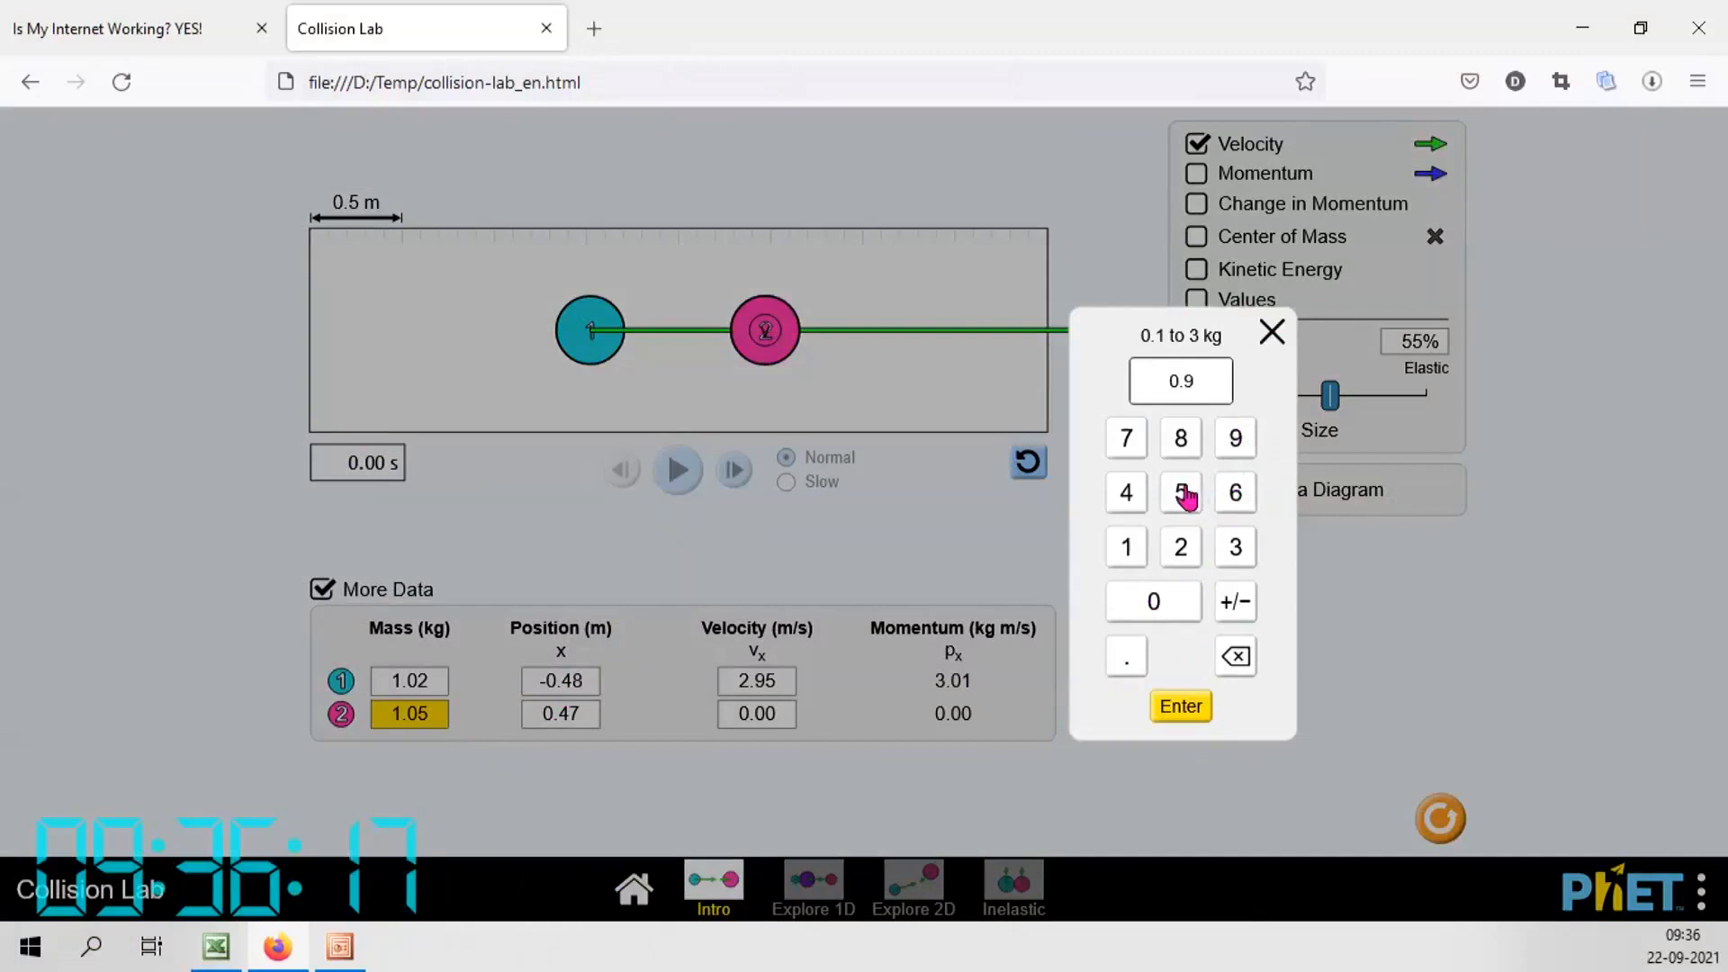
click(1181, 492)
click(1181, 706)
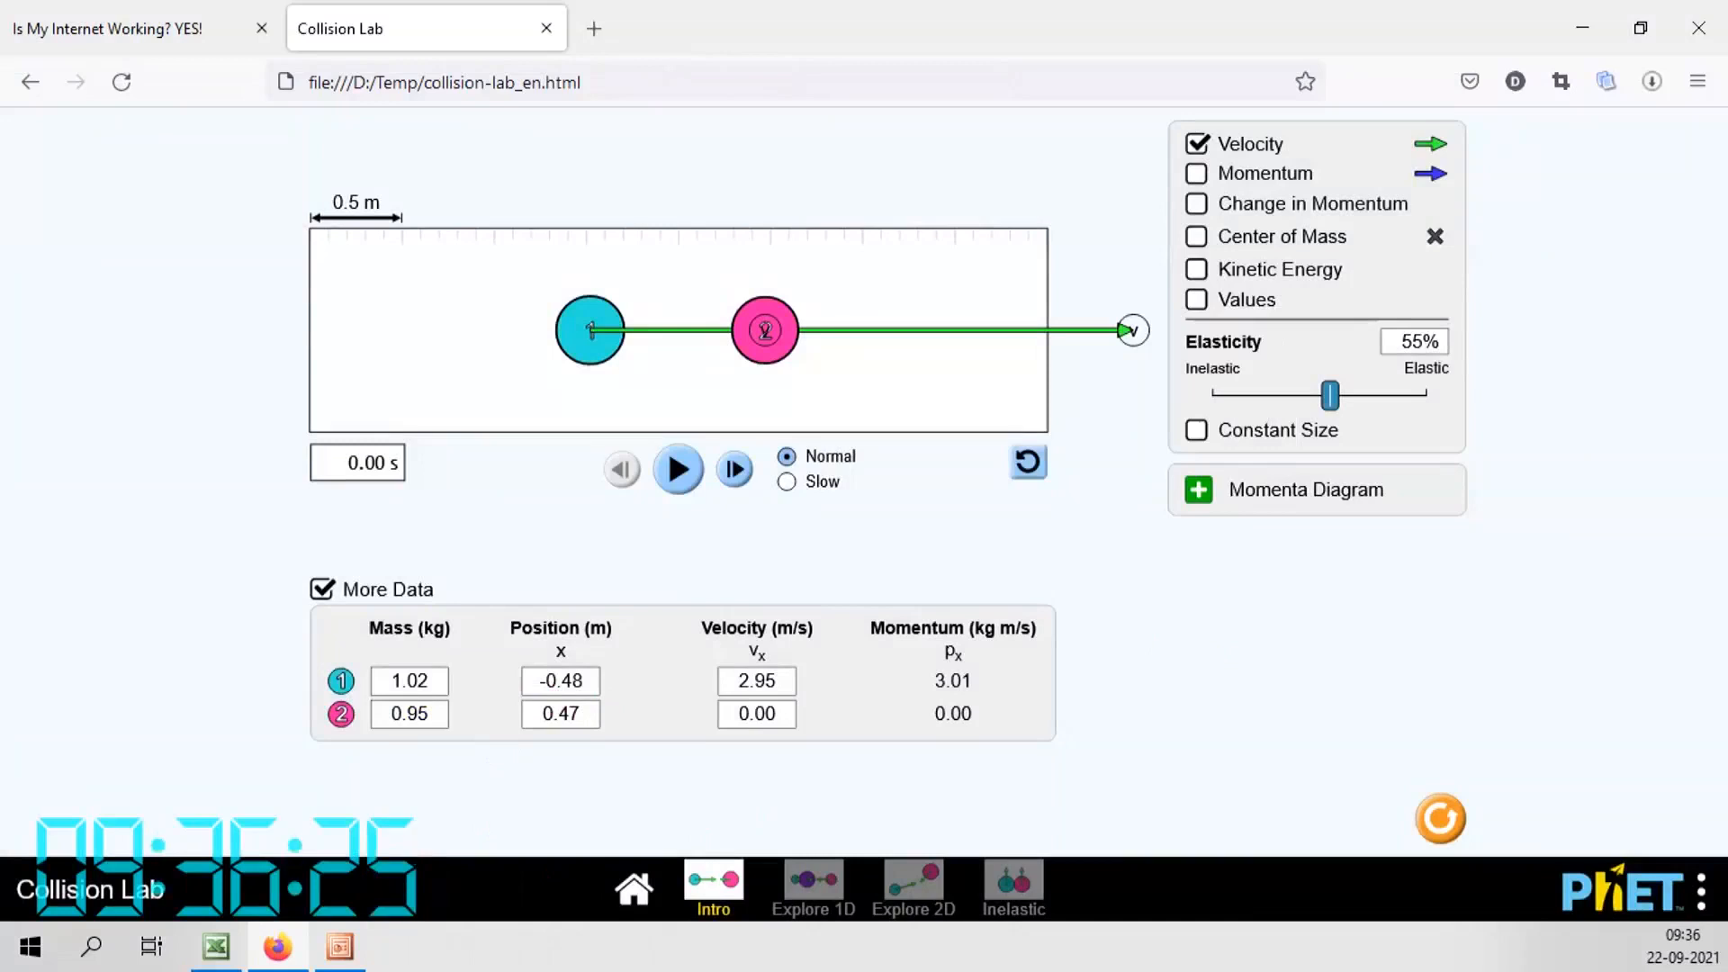
Set the starting position of ball 1 to -0.55 m for the fourth trial
click(562, 681)
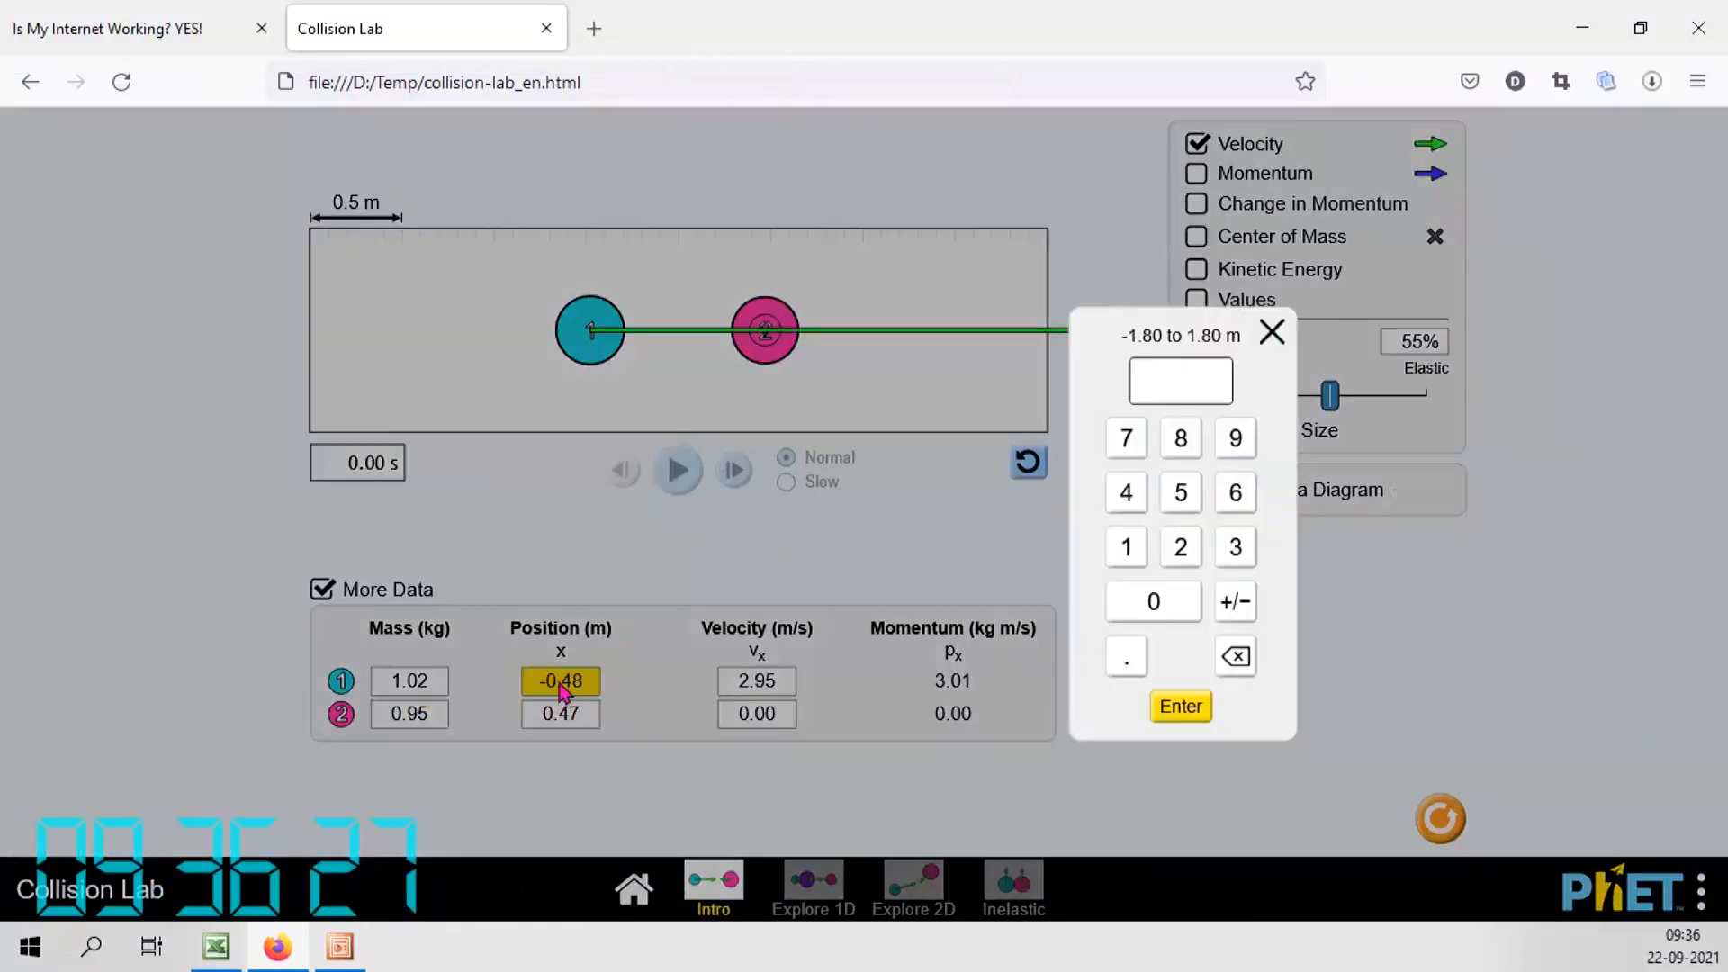
click(1233, 601)
click(1125, 656)
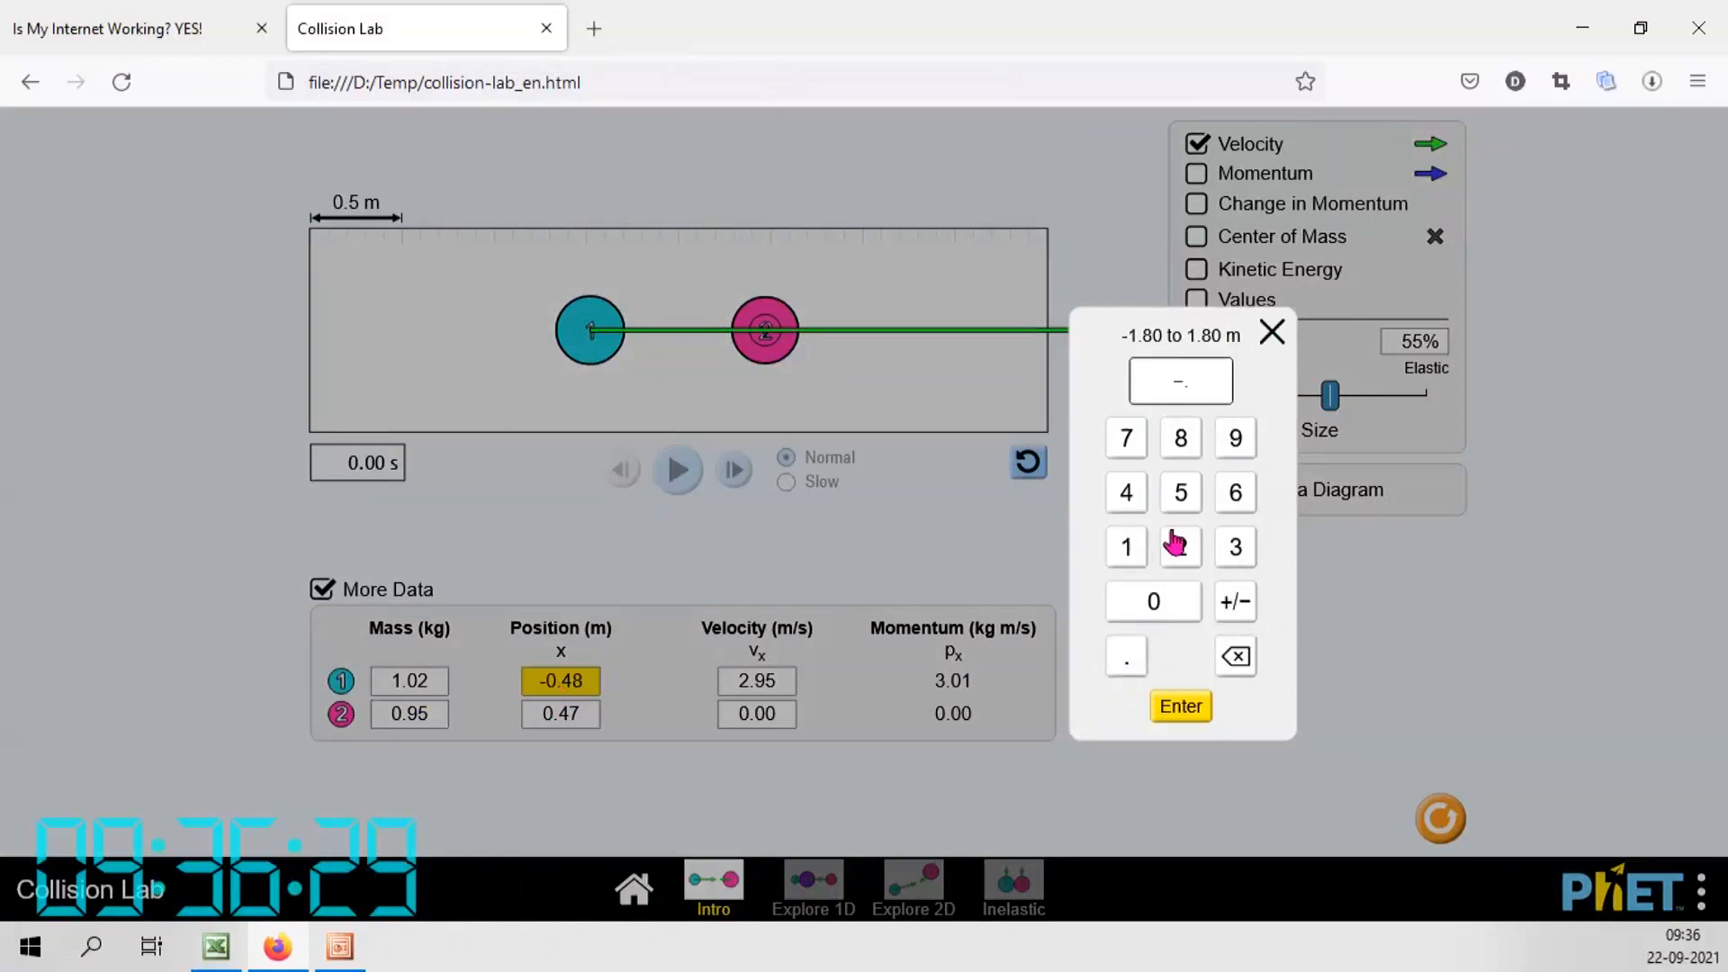
double_click(1179, 493)
click(1179, 705)
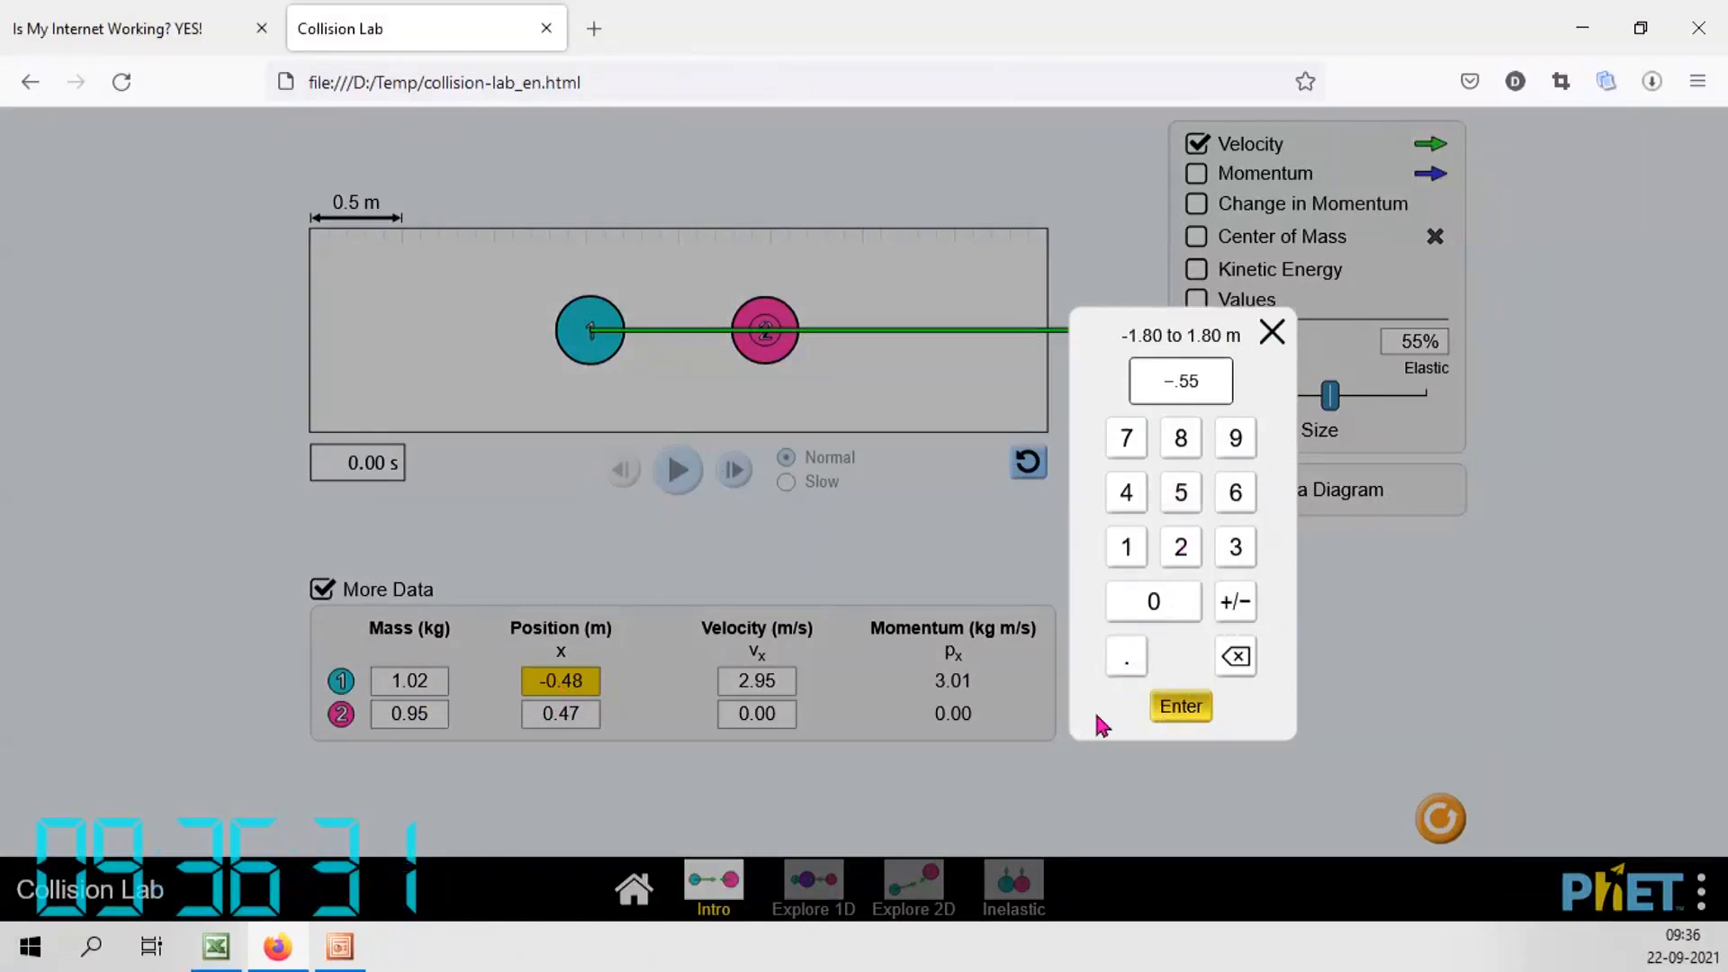
Set the starting position of ball 2 to 1.01 m for the fourth trial
click(561, 713)
click(1126, 551)
click(1125, 659)
click(1155, 601)
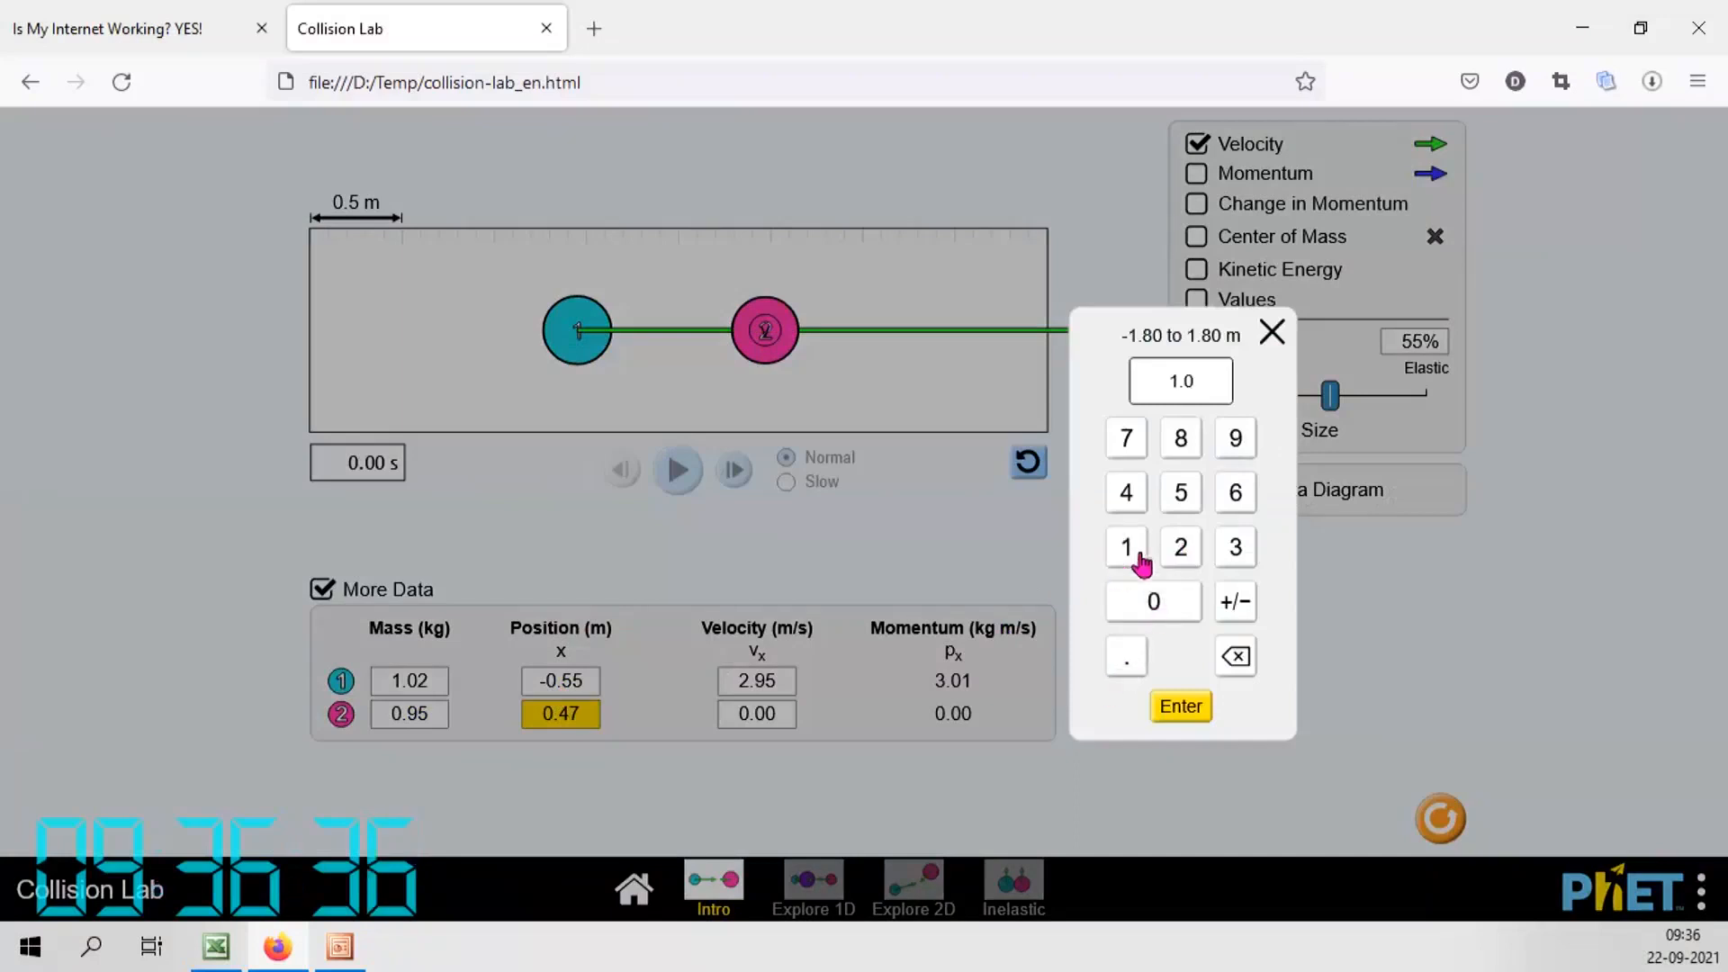
click(1126, 549)
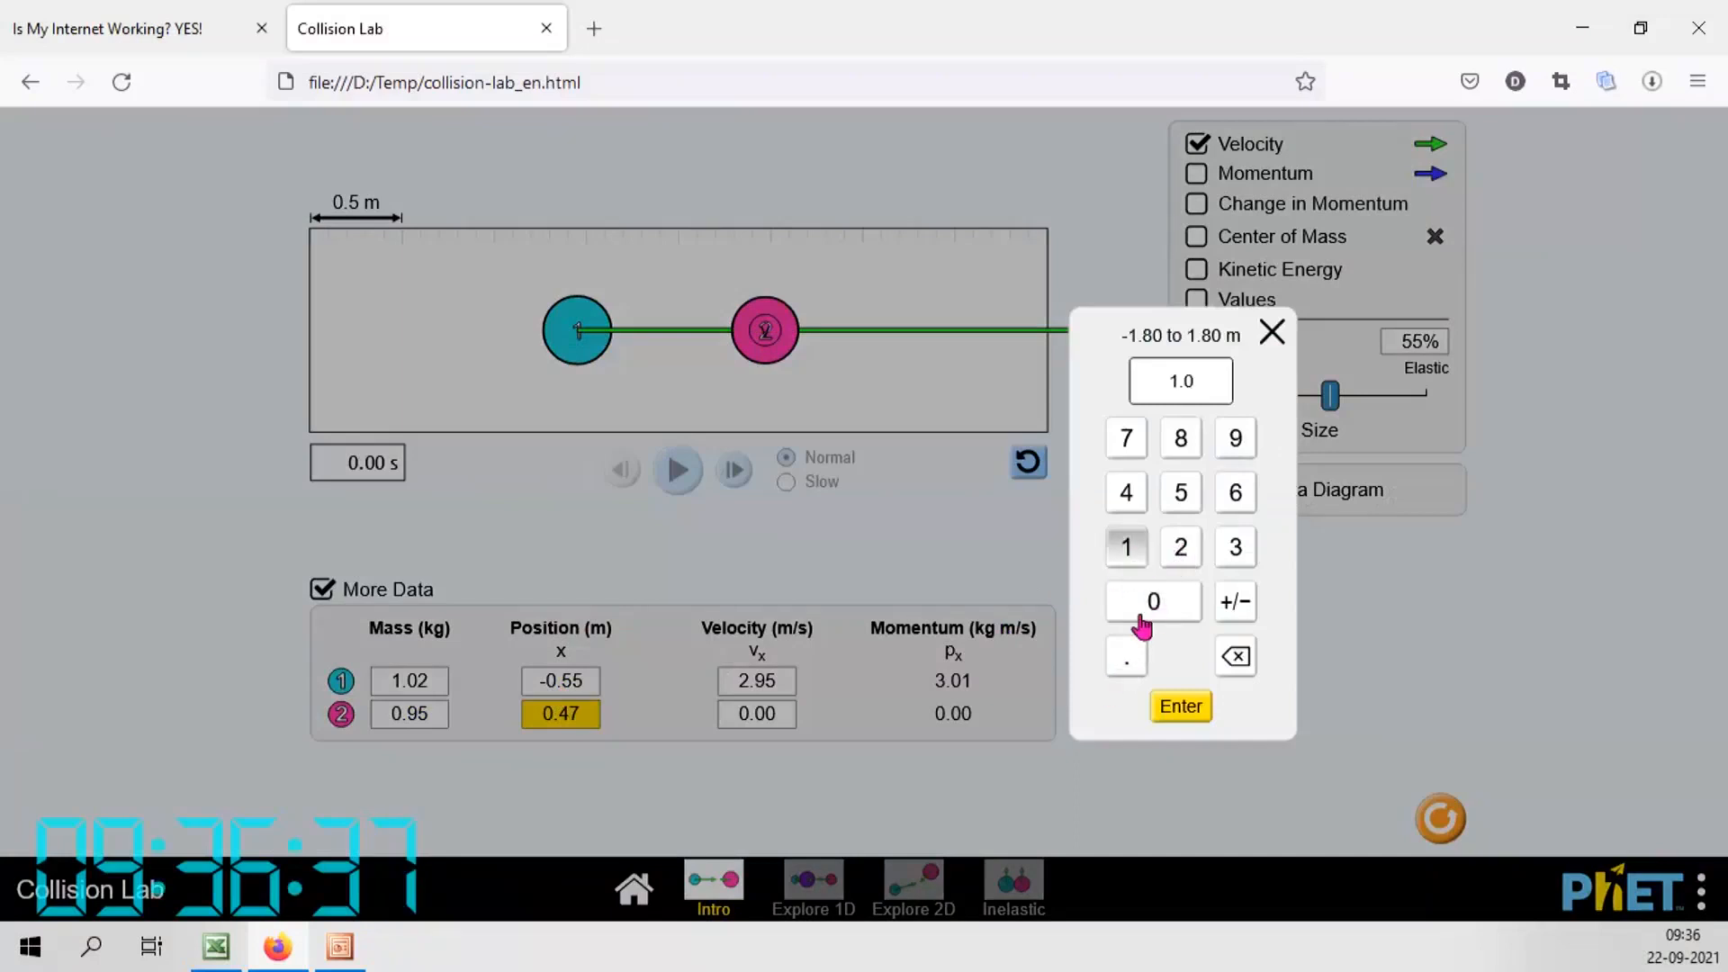
click(1179, 707)
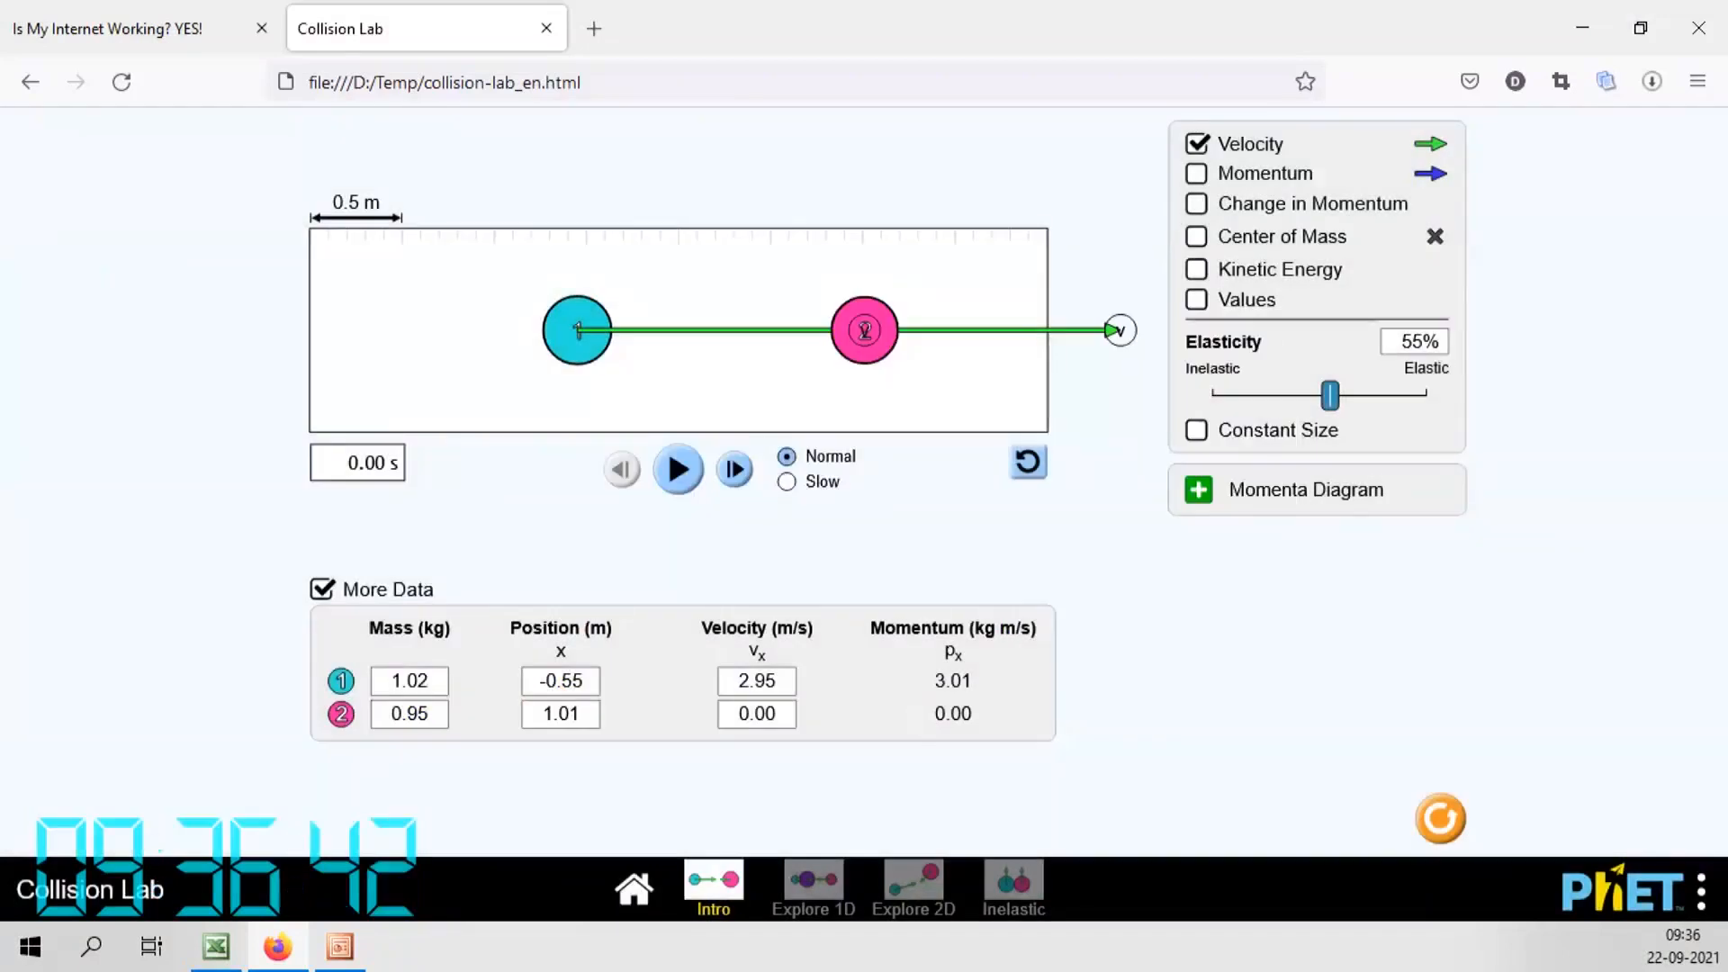
Set the initial velocity of ball 1 to 0.98 m/s for the fourth trial
click(772, 689)
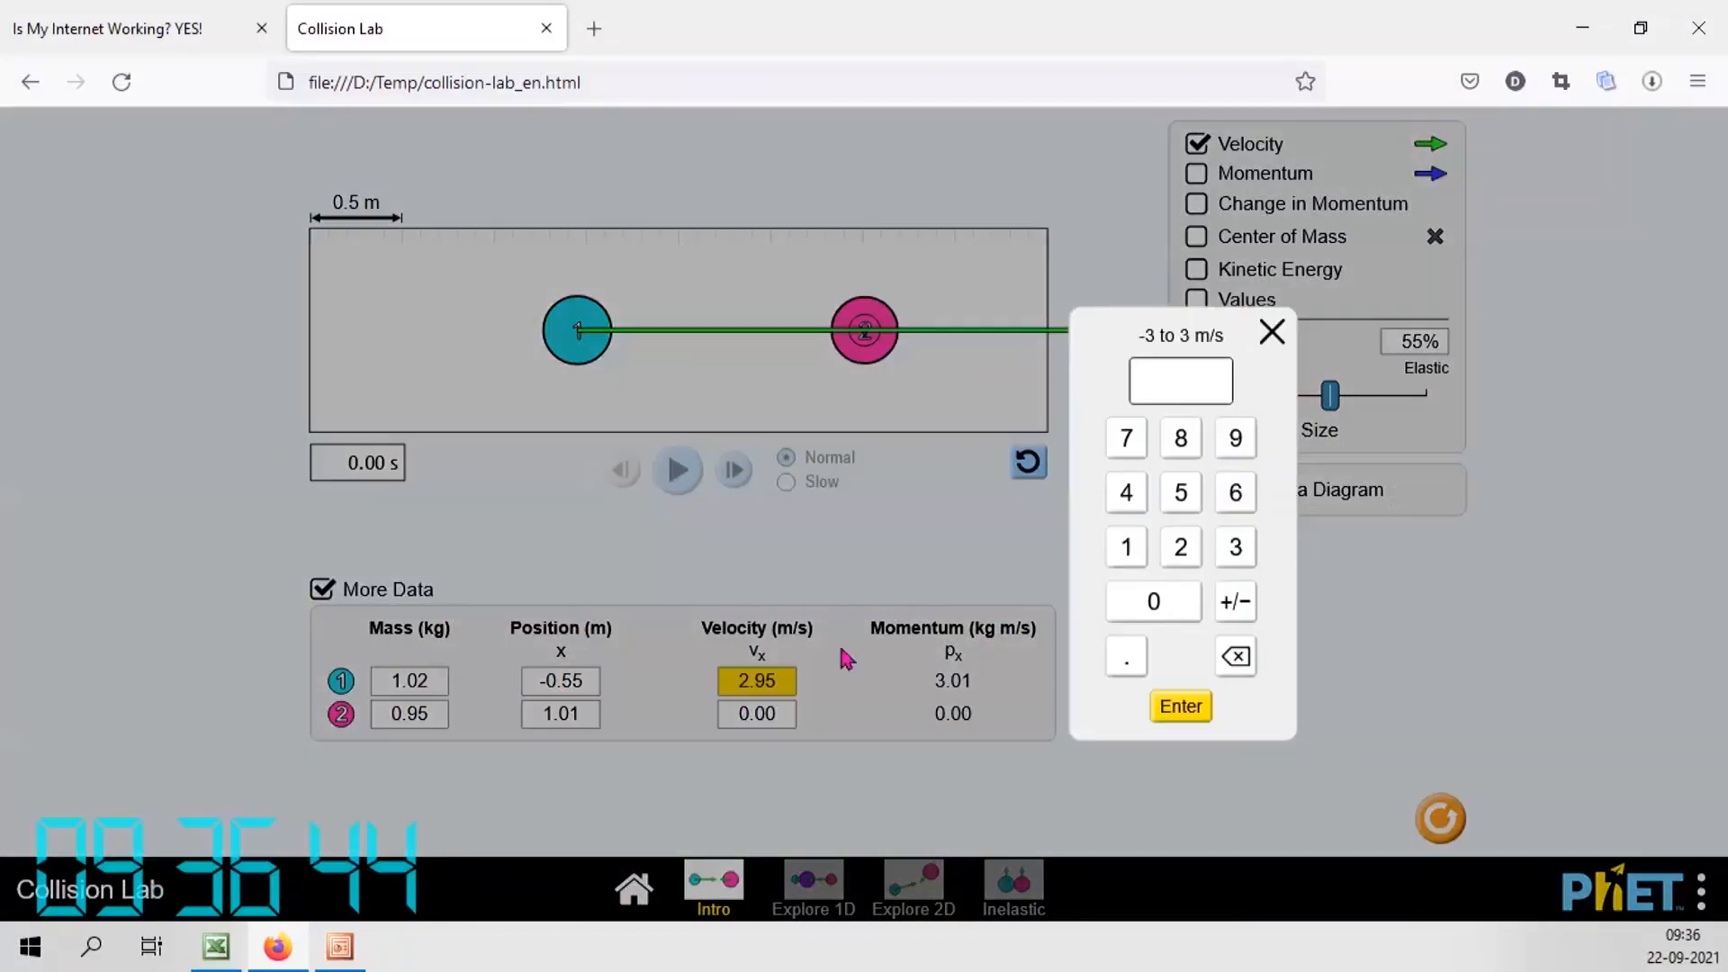
click(1126, 656)
click(1236, 439)
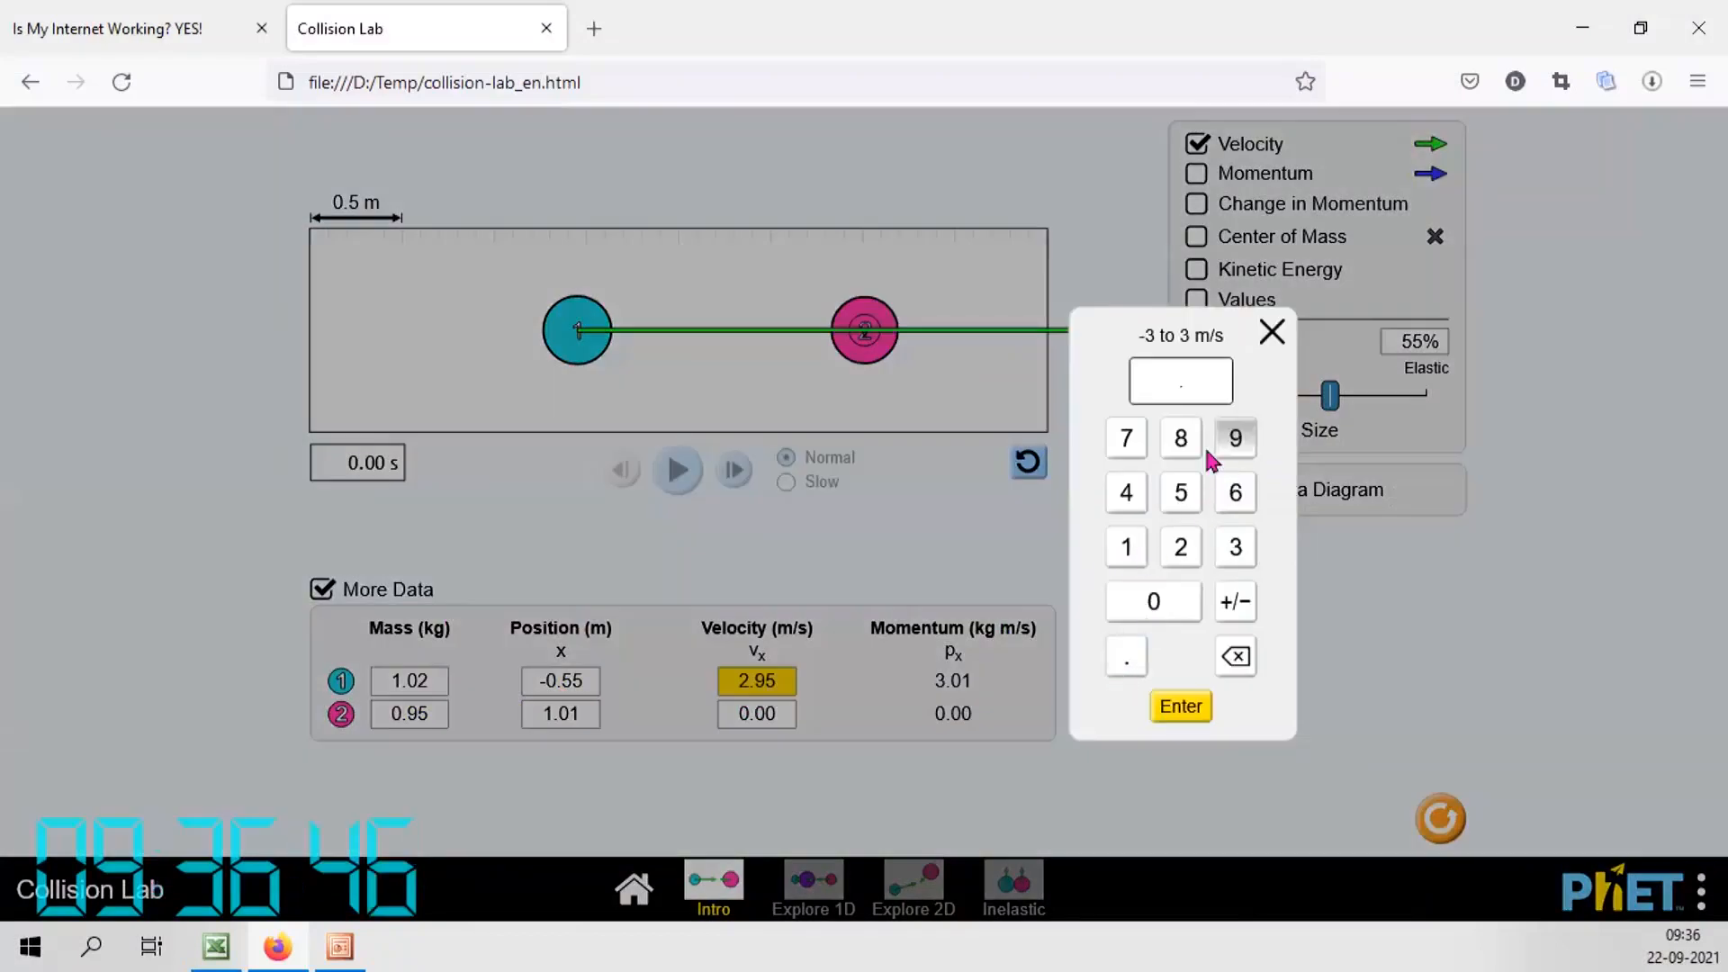
click(1179, 440)
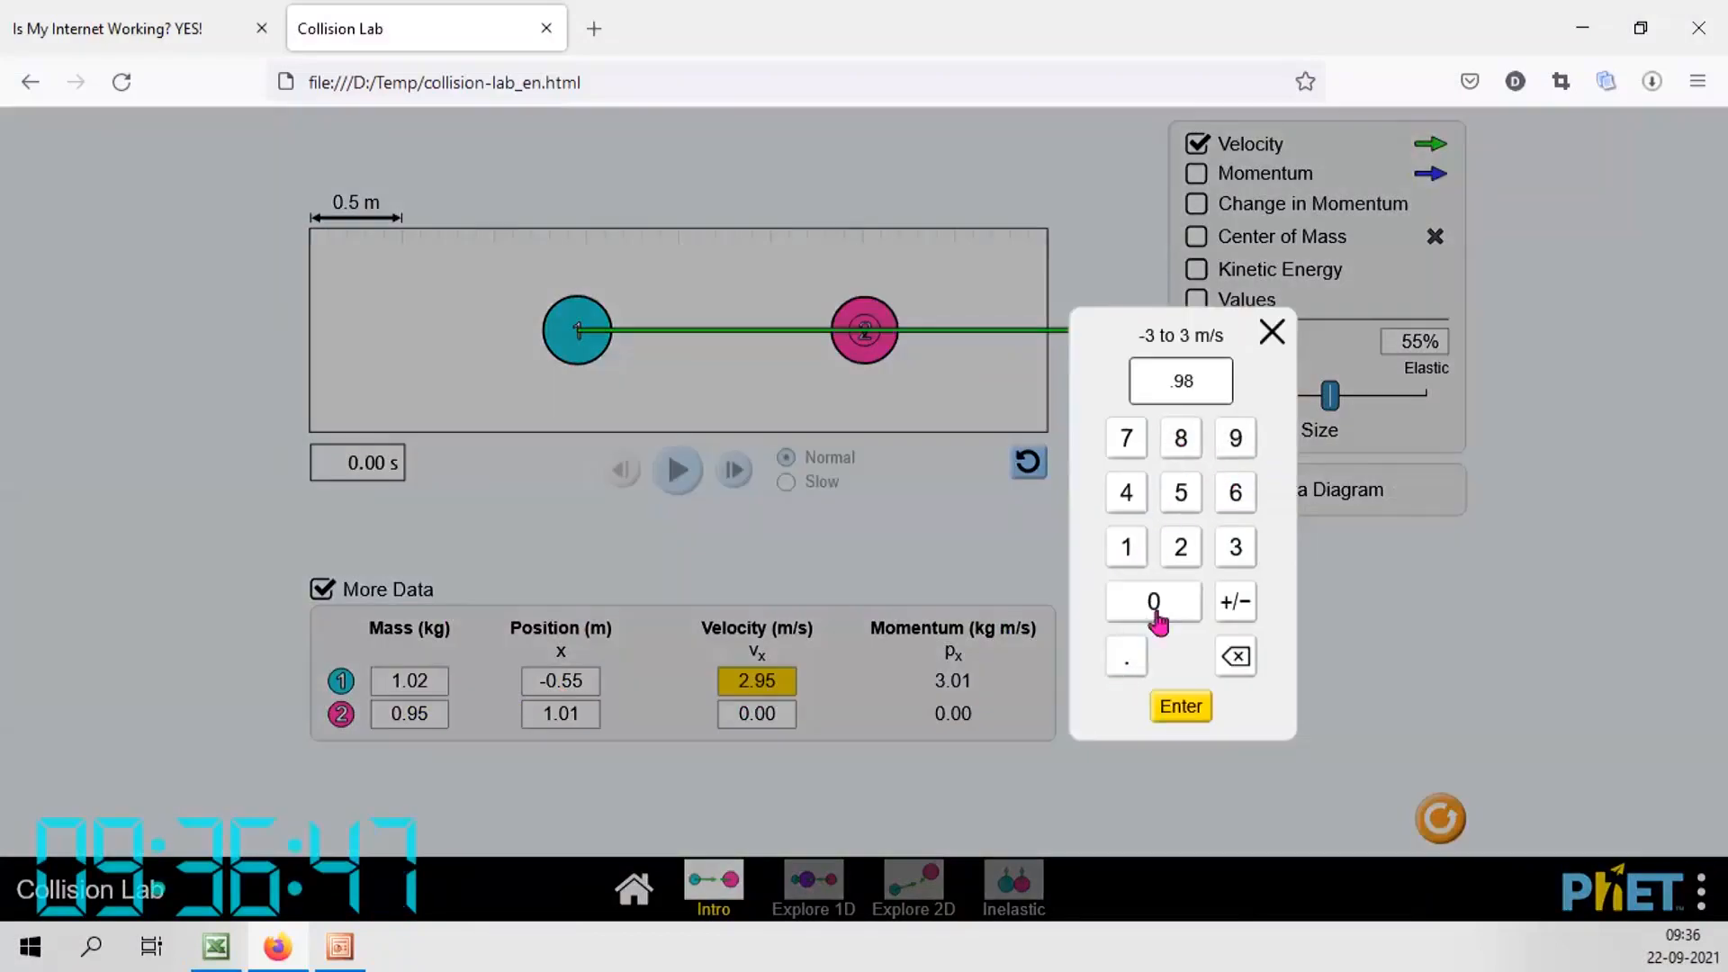
click(1180, 706)
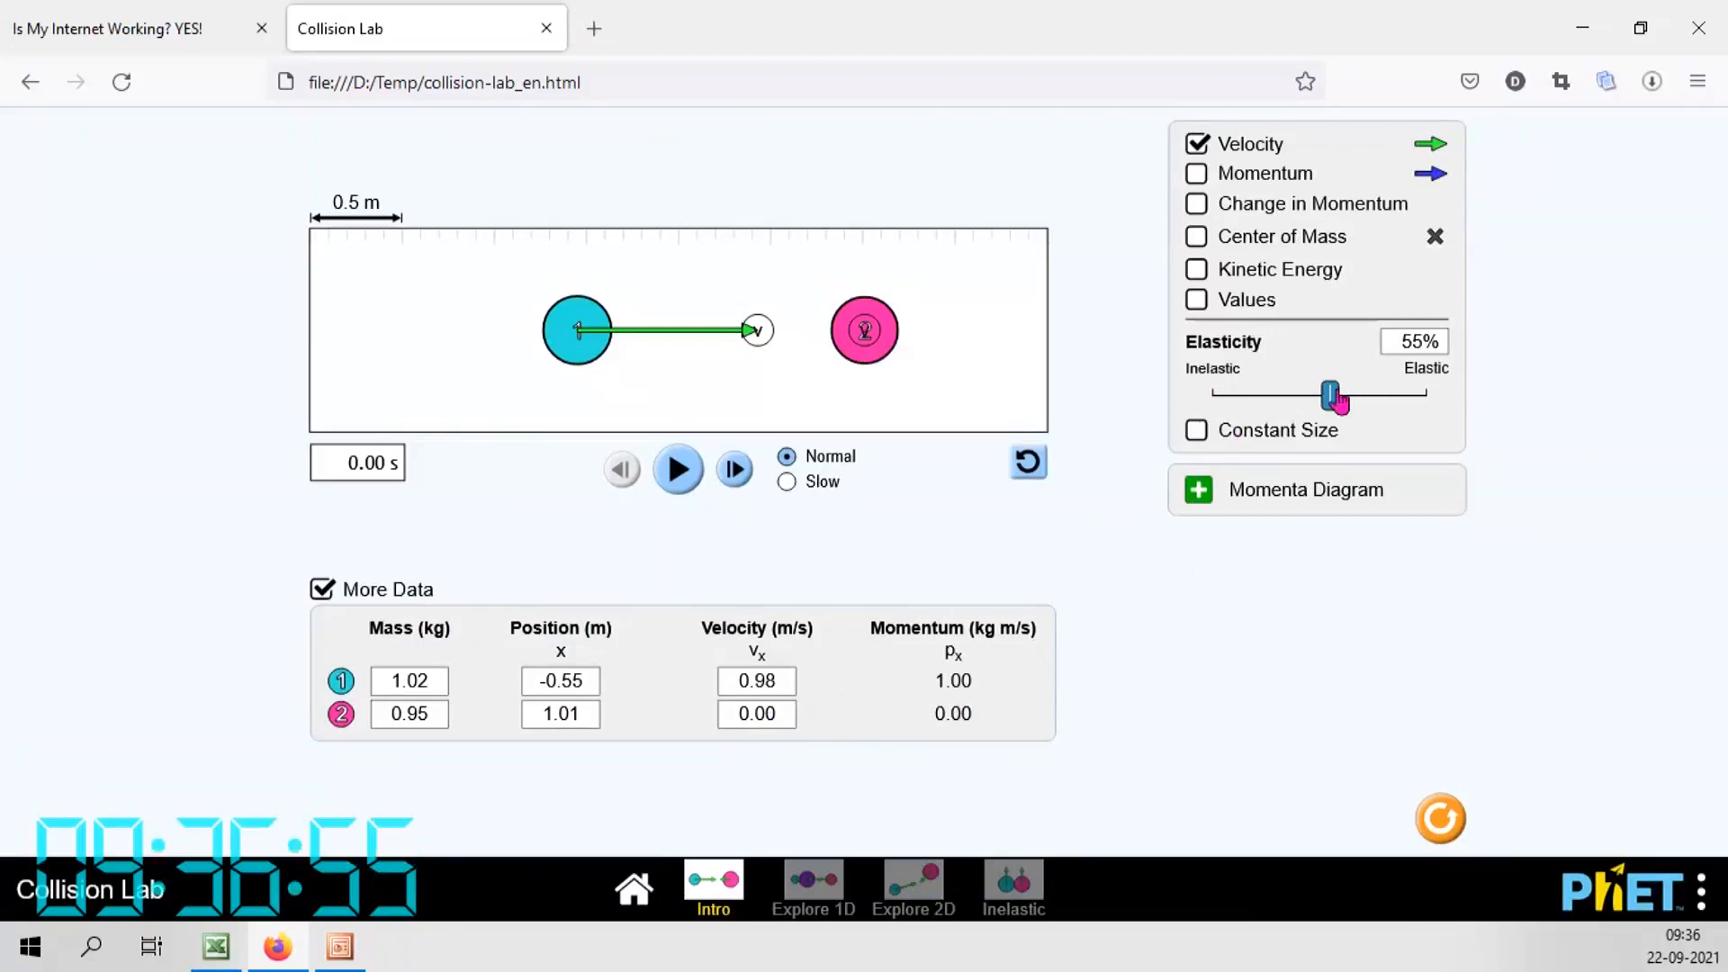
Set the elasticity to 45% and run the fourth trial's collision
drag(1335, 399, 1309, 398)
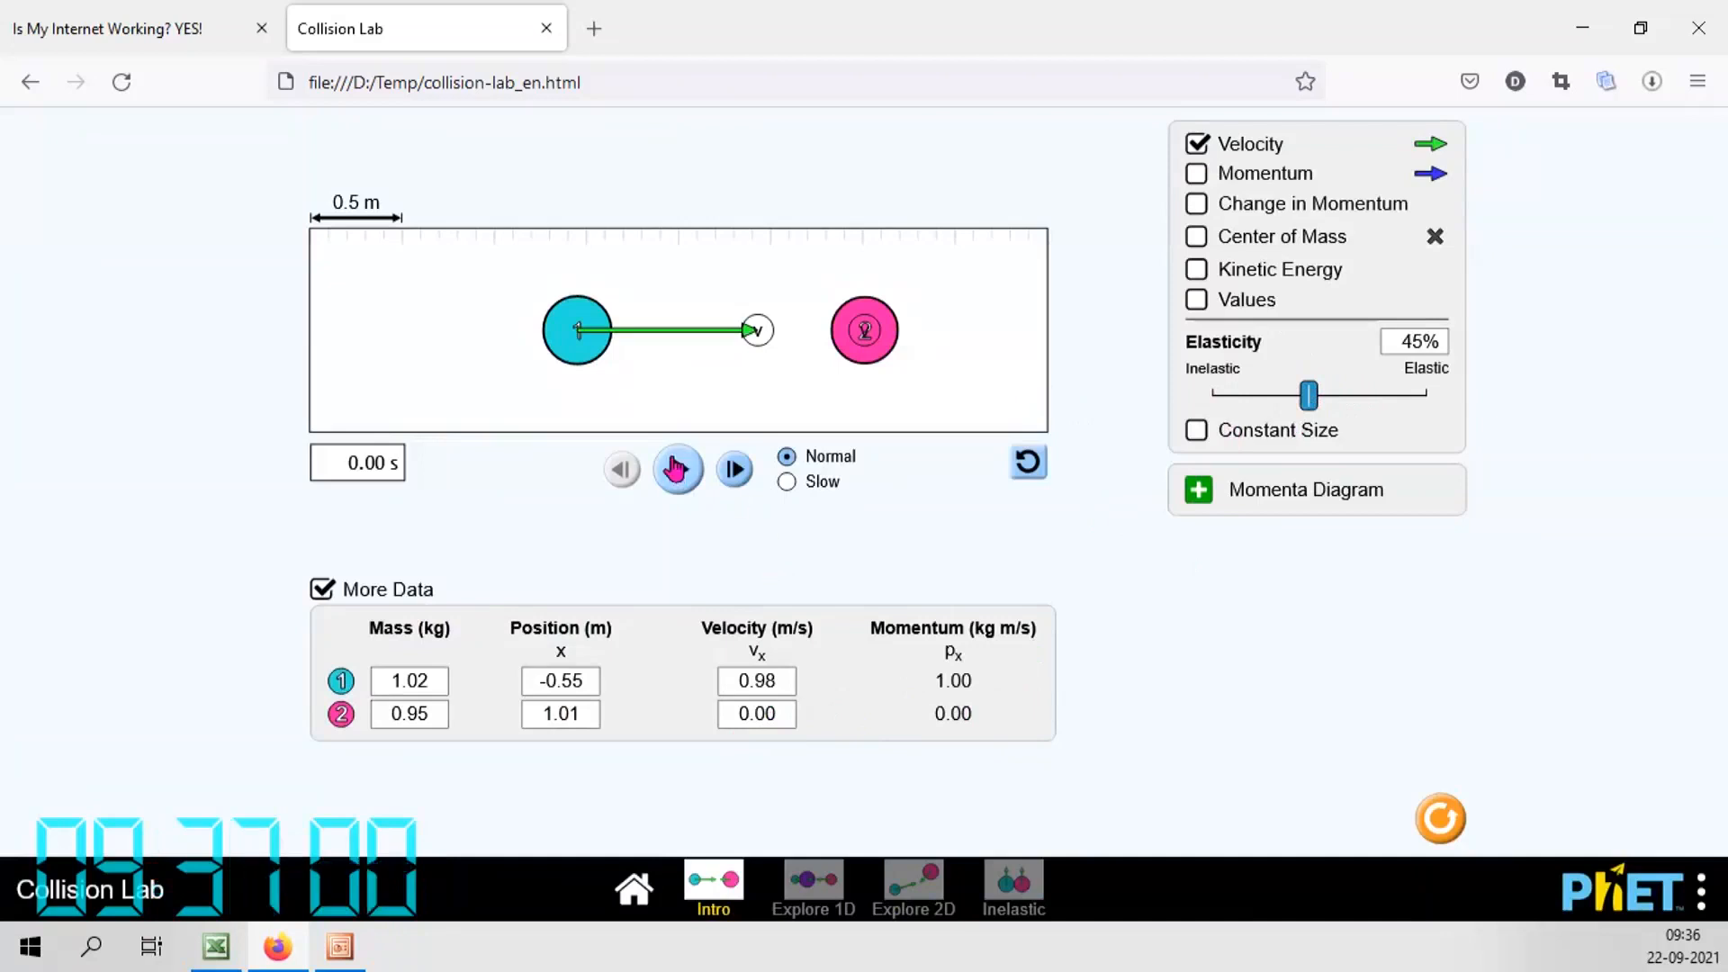
click(674, 467)
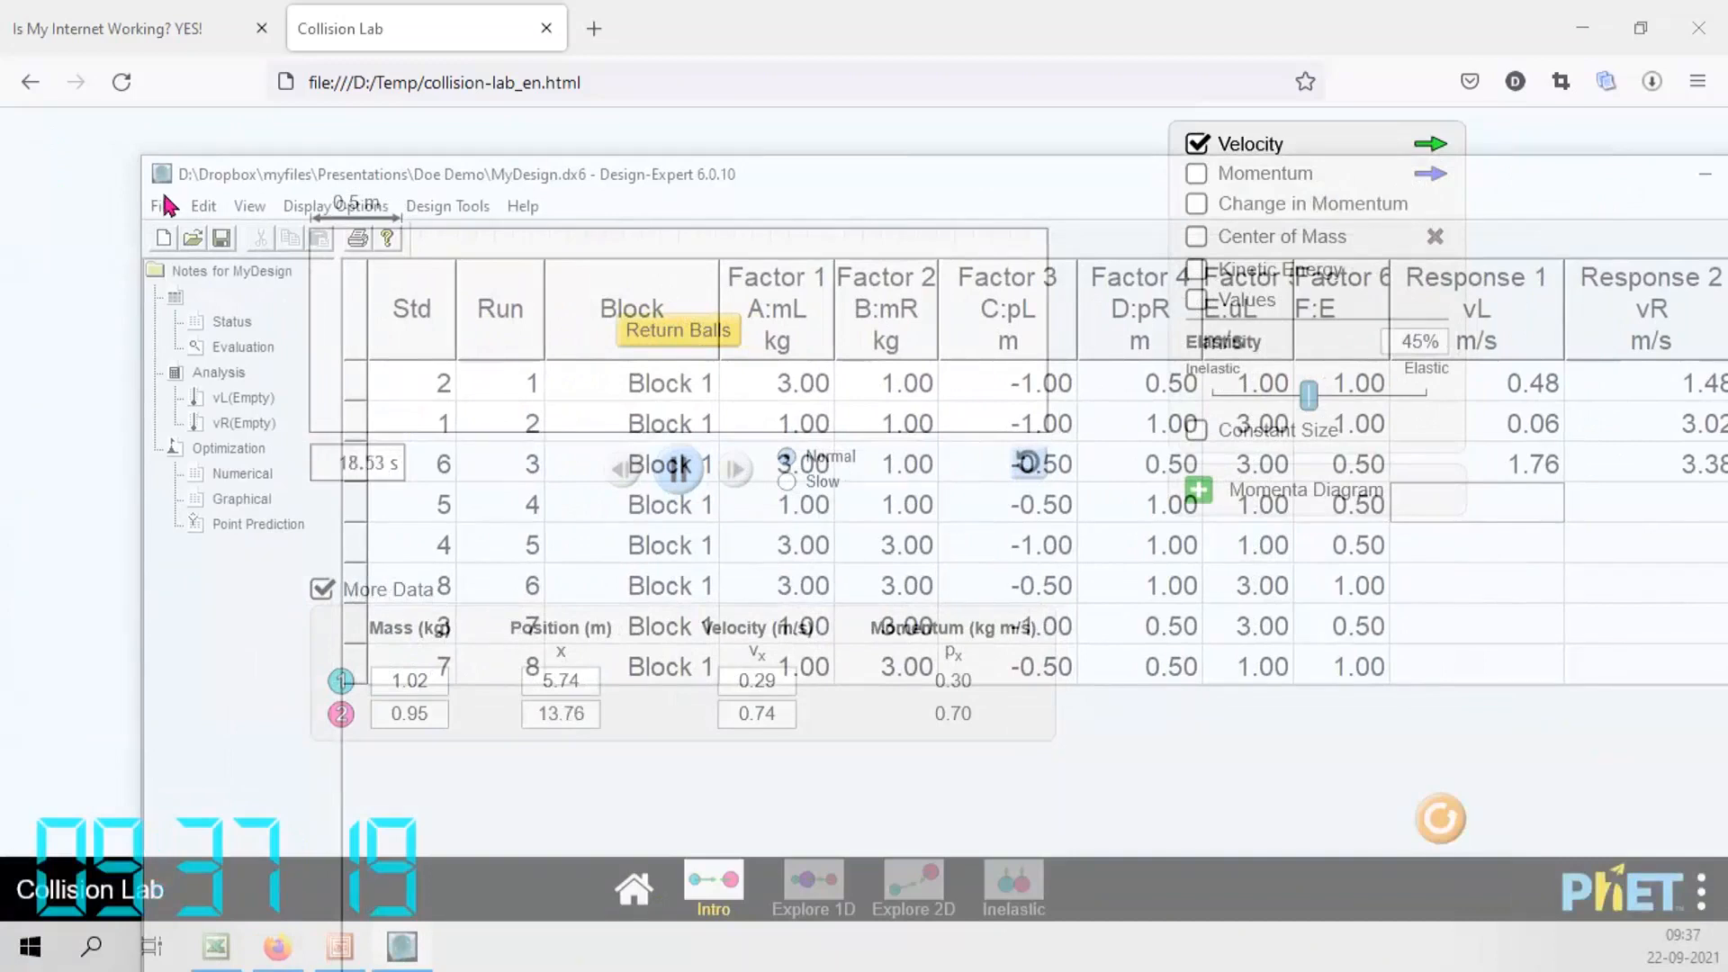
Save the design under the new file name 2021 S5PE as a Design File in the Doe Demo folder
click(161, 205)
click(201, 319)
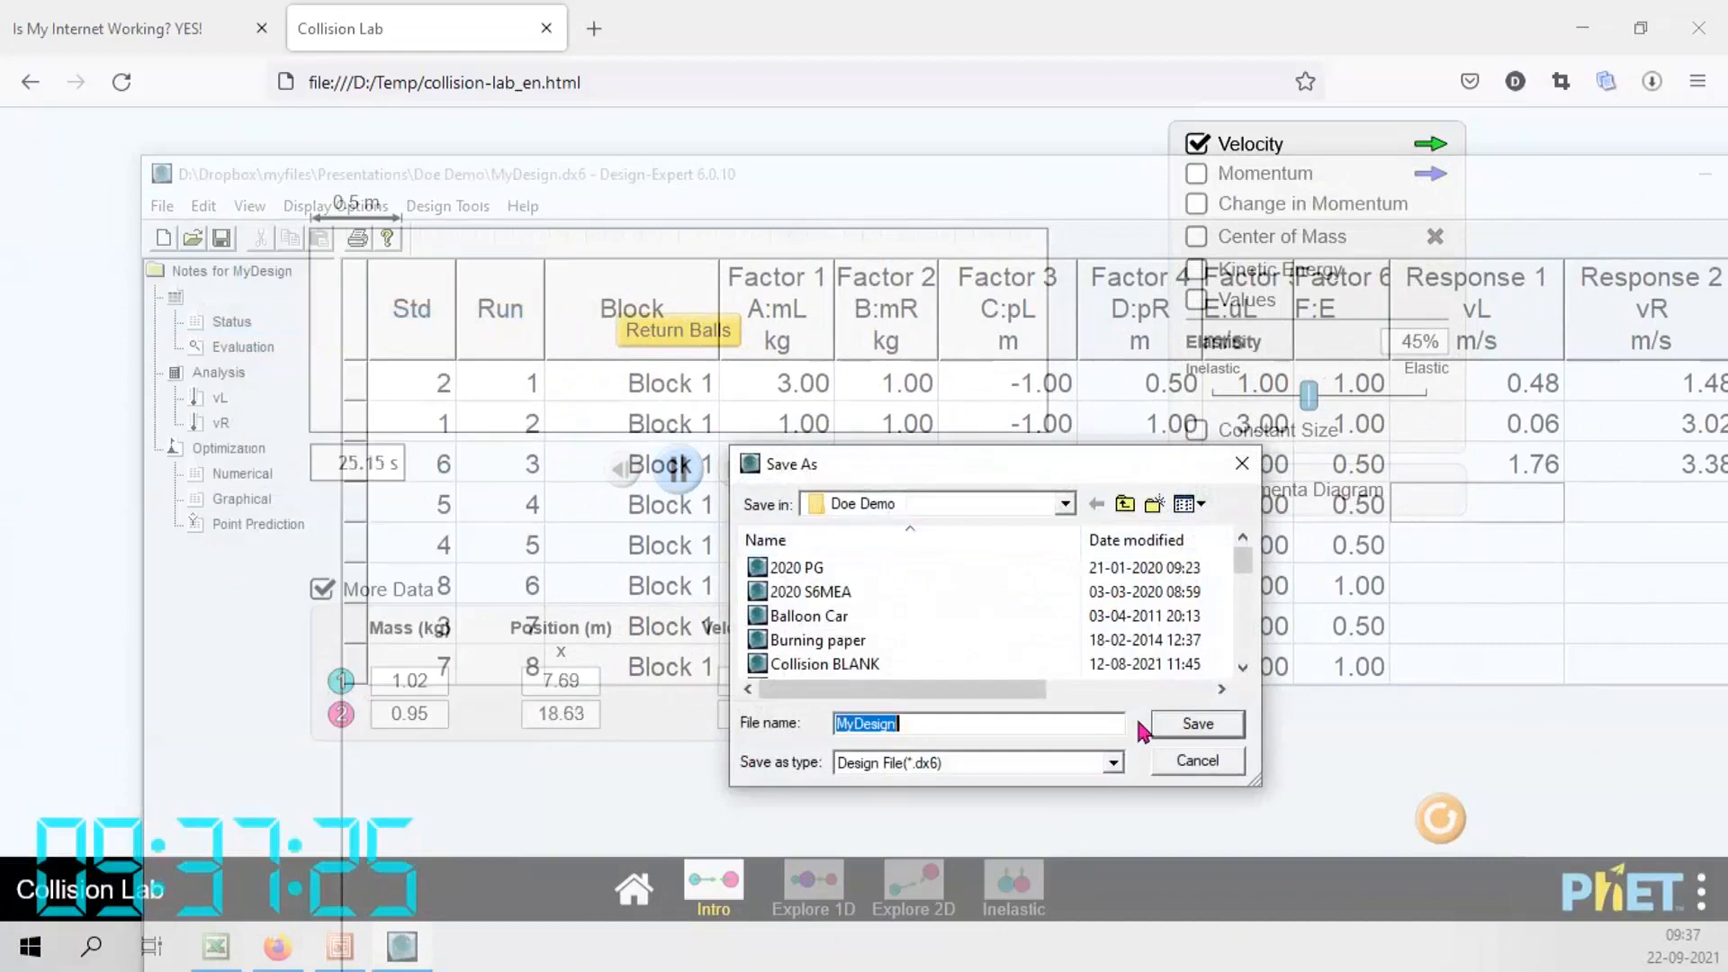
text(20)
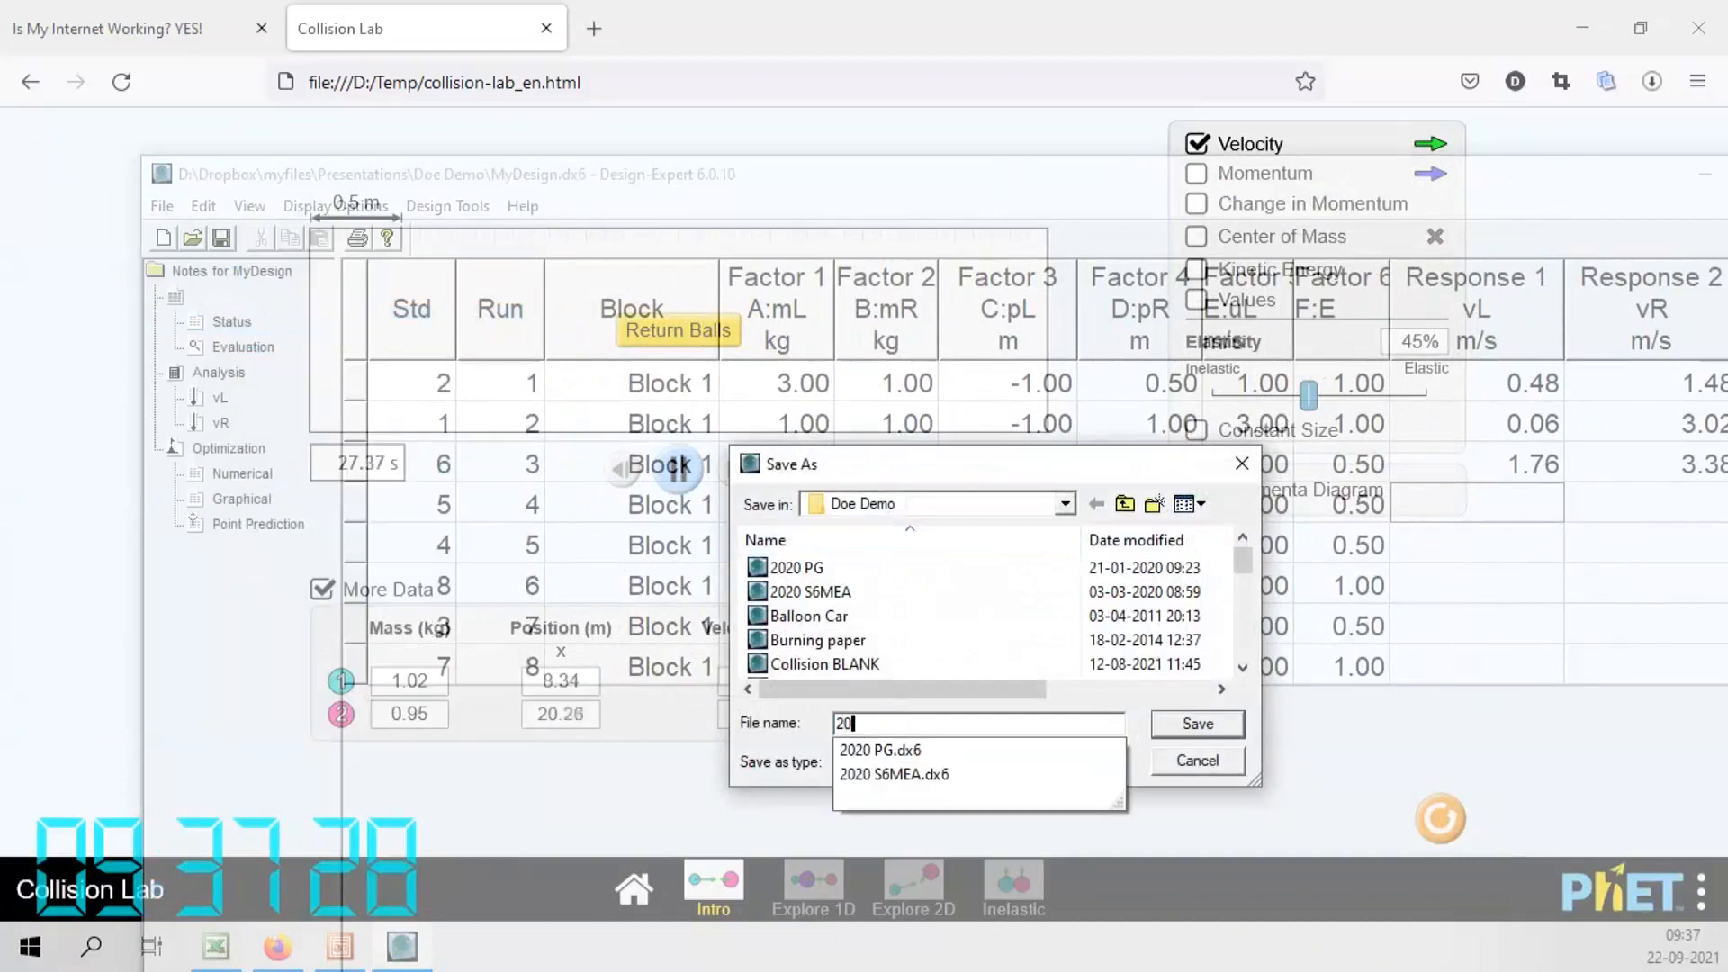
text(21 S5)
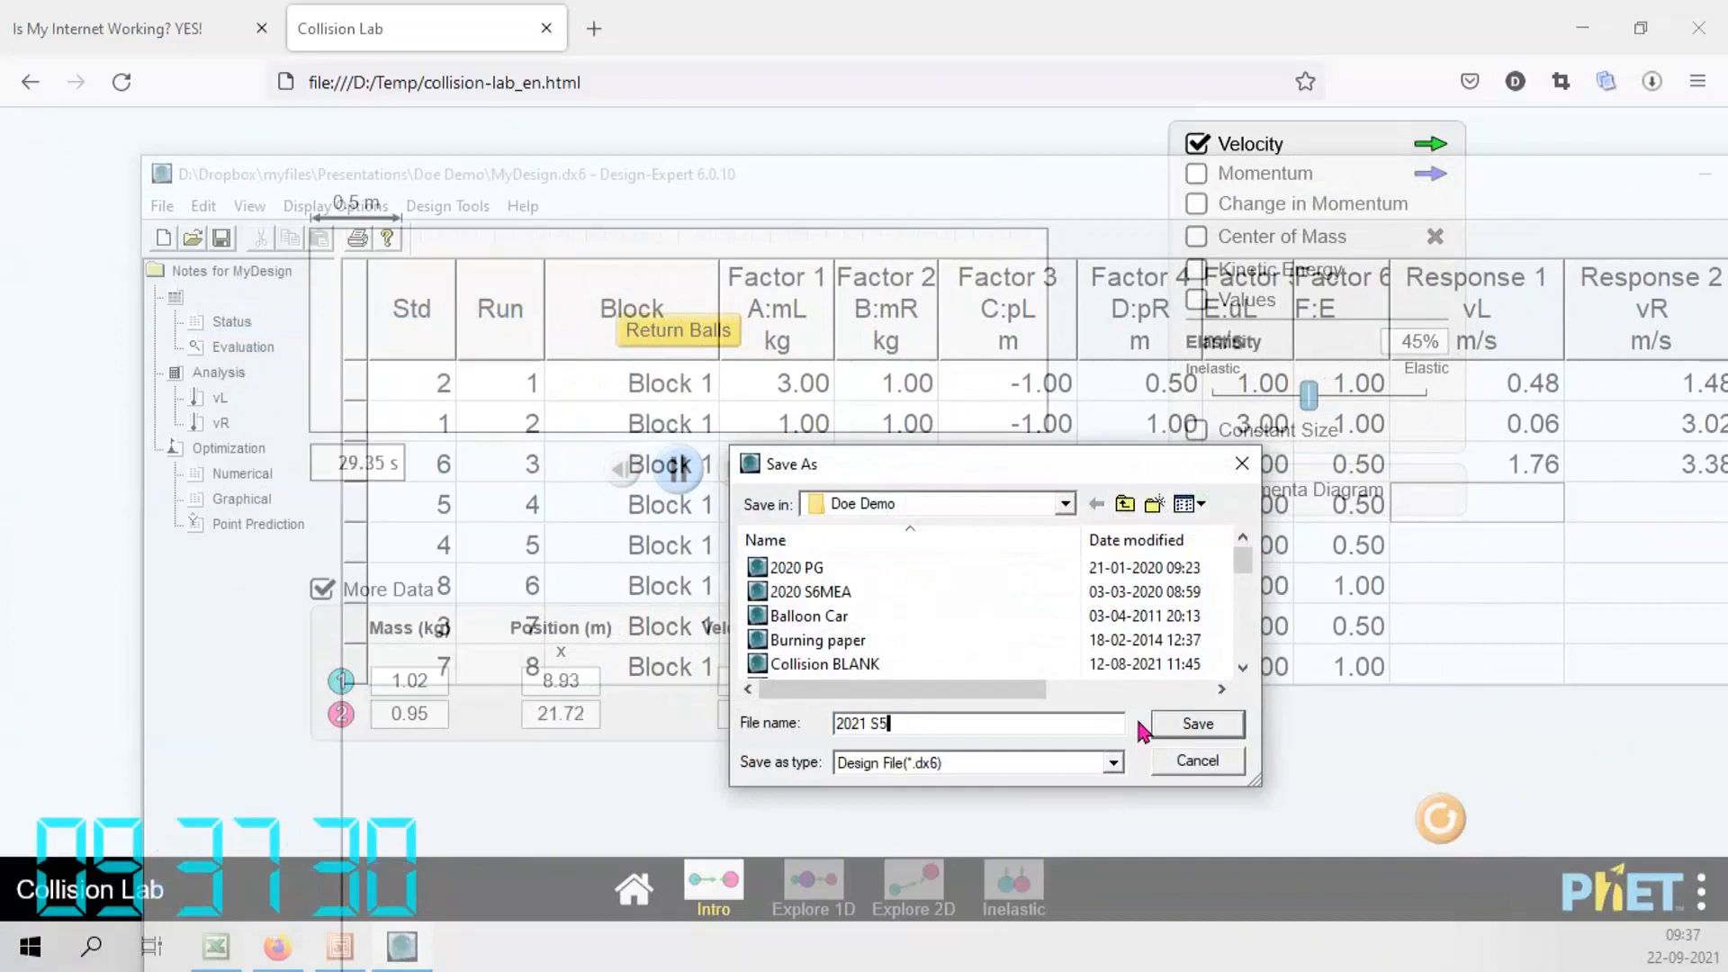
text(M)
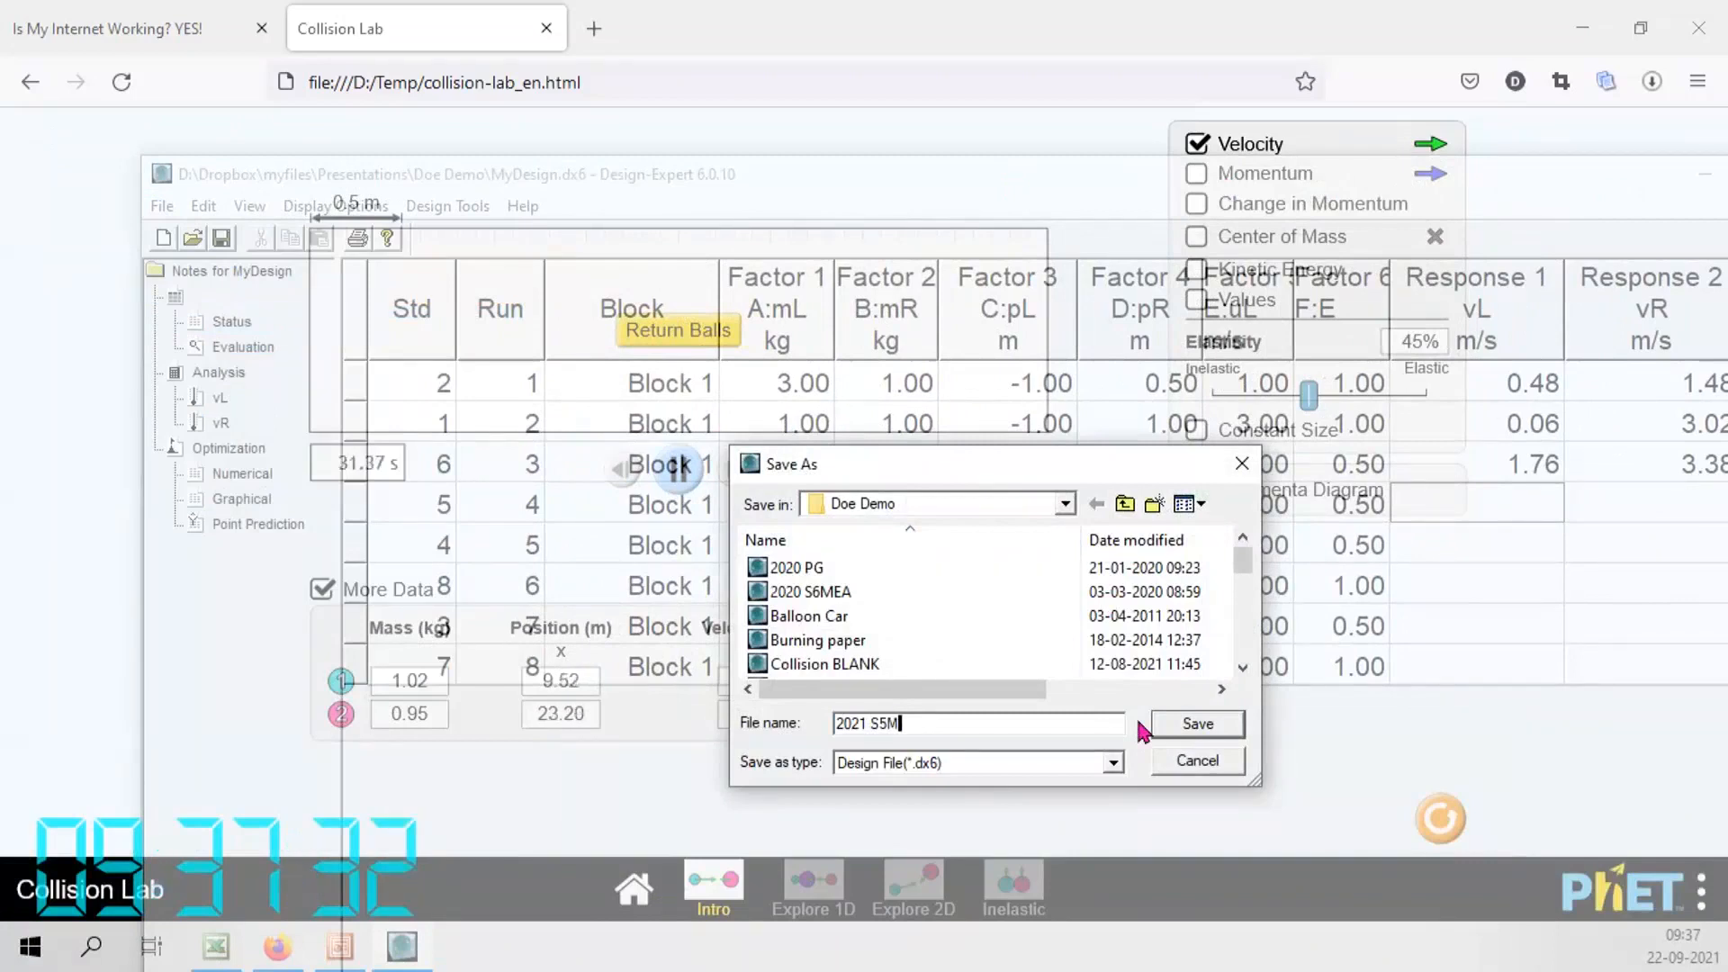
key(BackSpace)
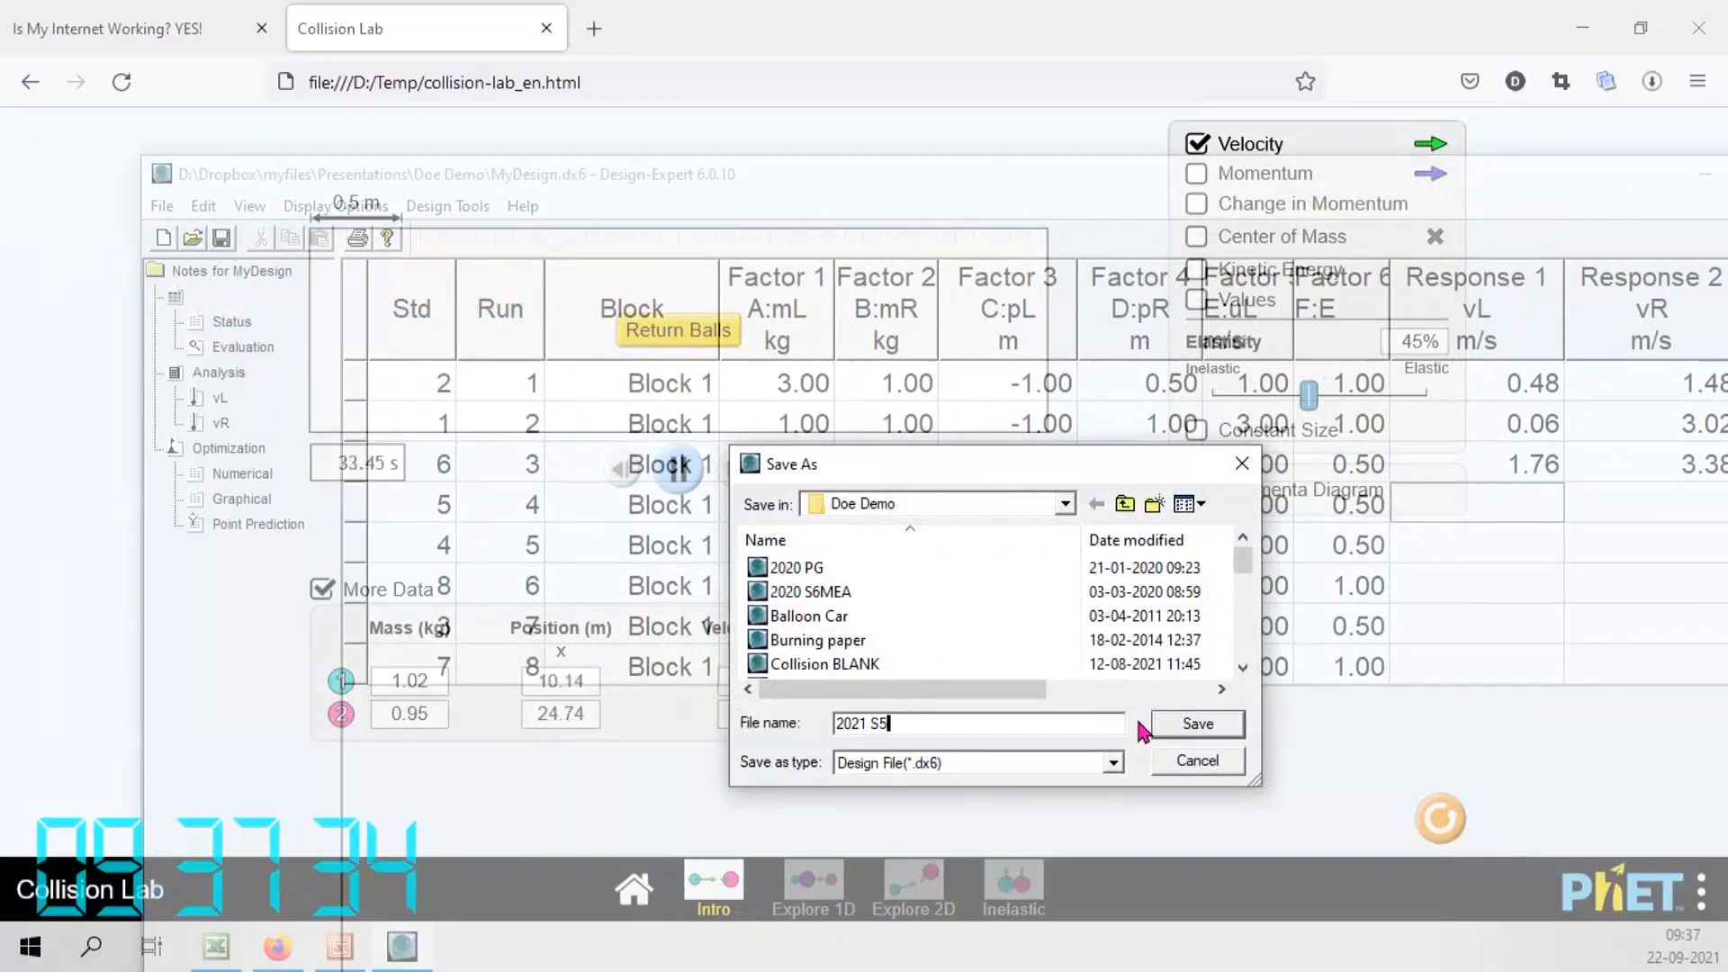
text(E)
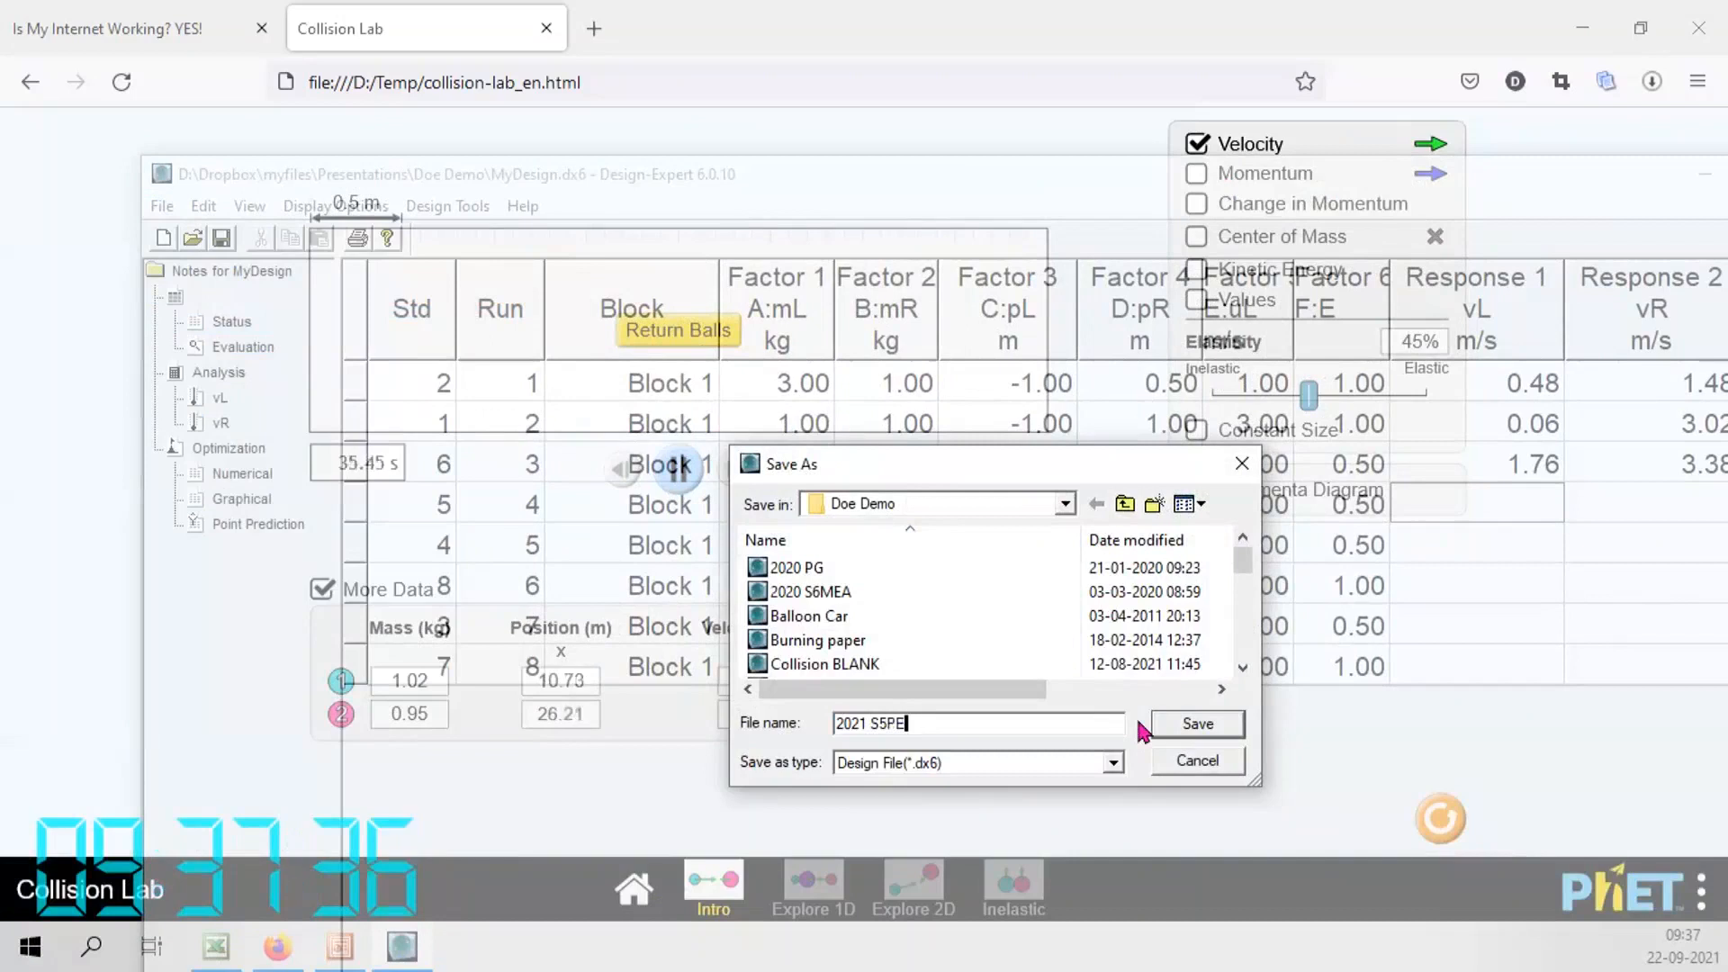
key(Return)
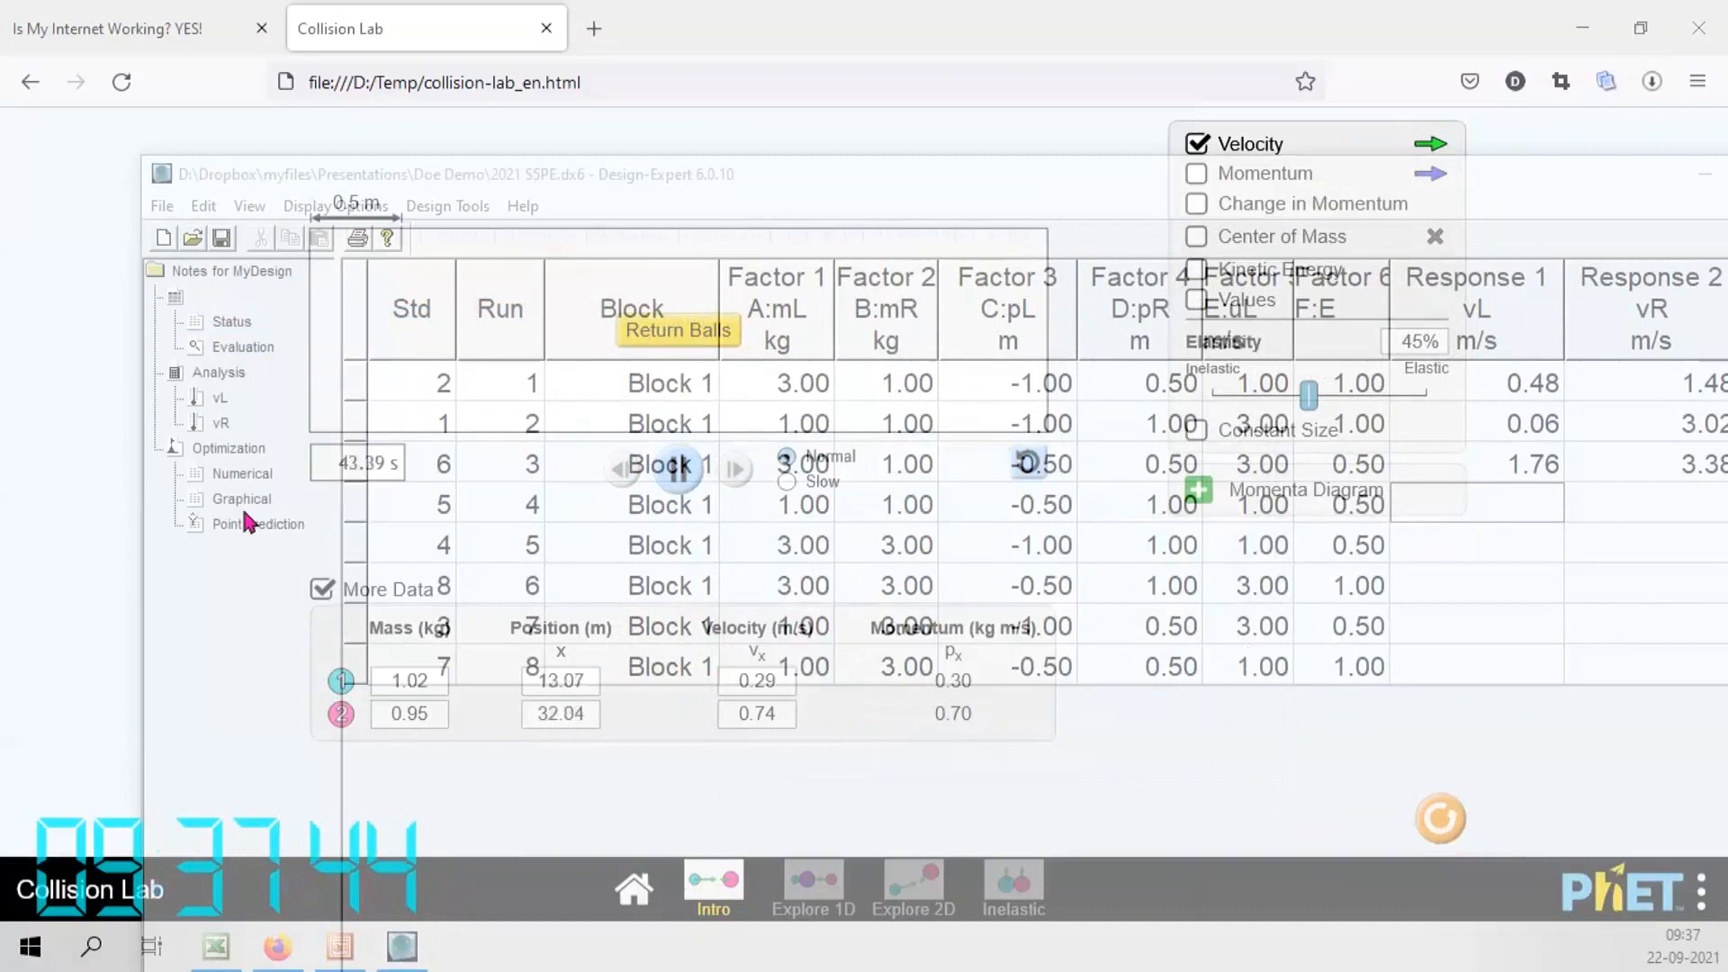
click(230, 652)
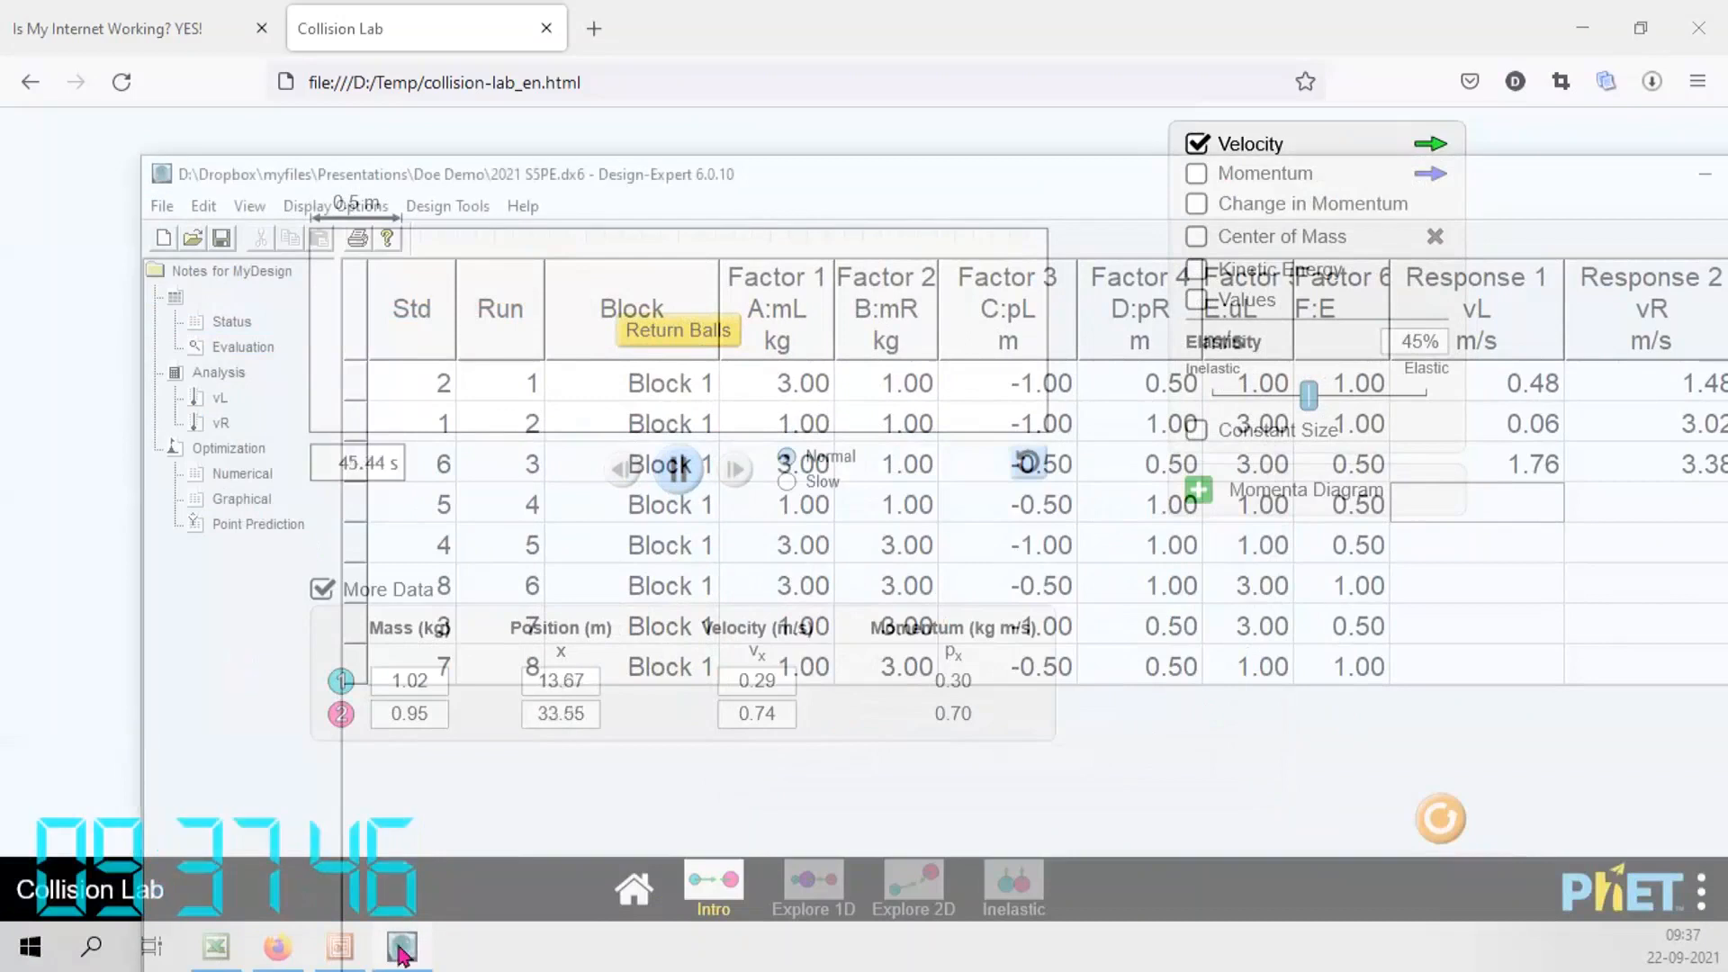
key(alt+Tab)
click(311, 28)
click(162, 25)
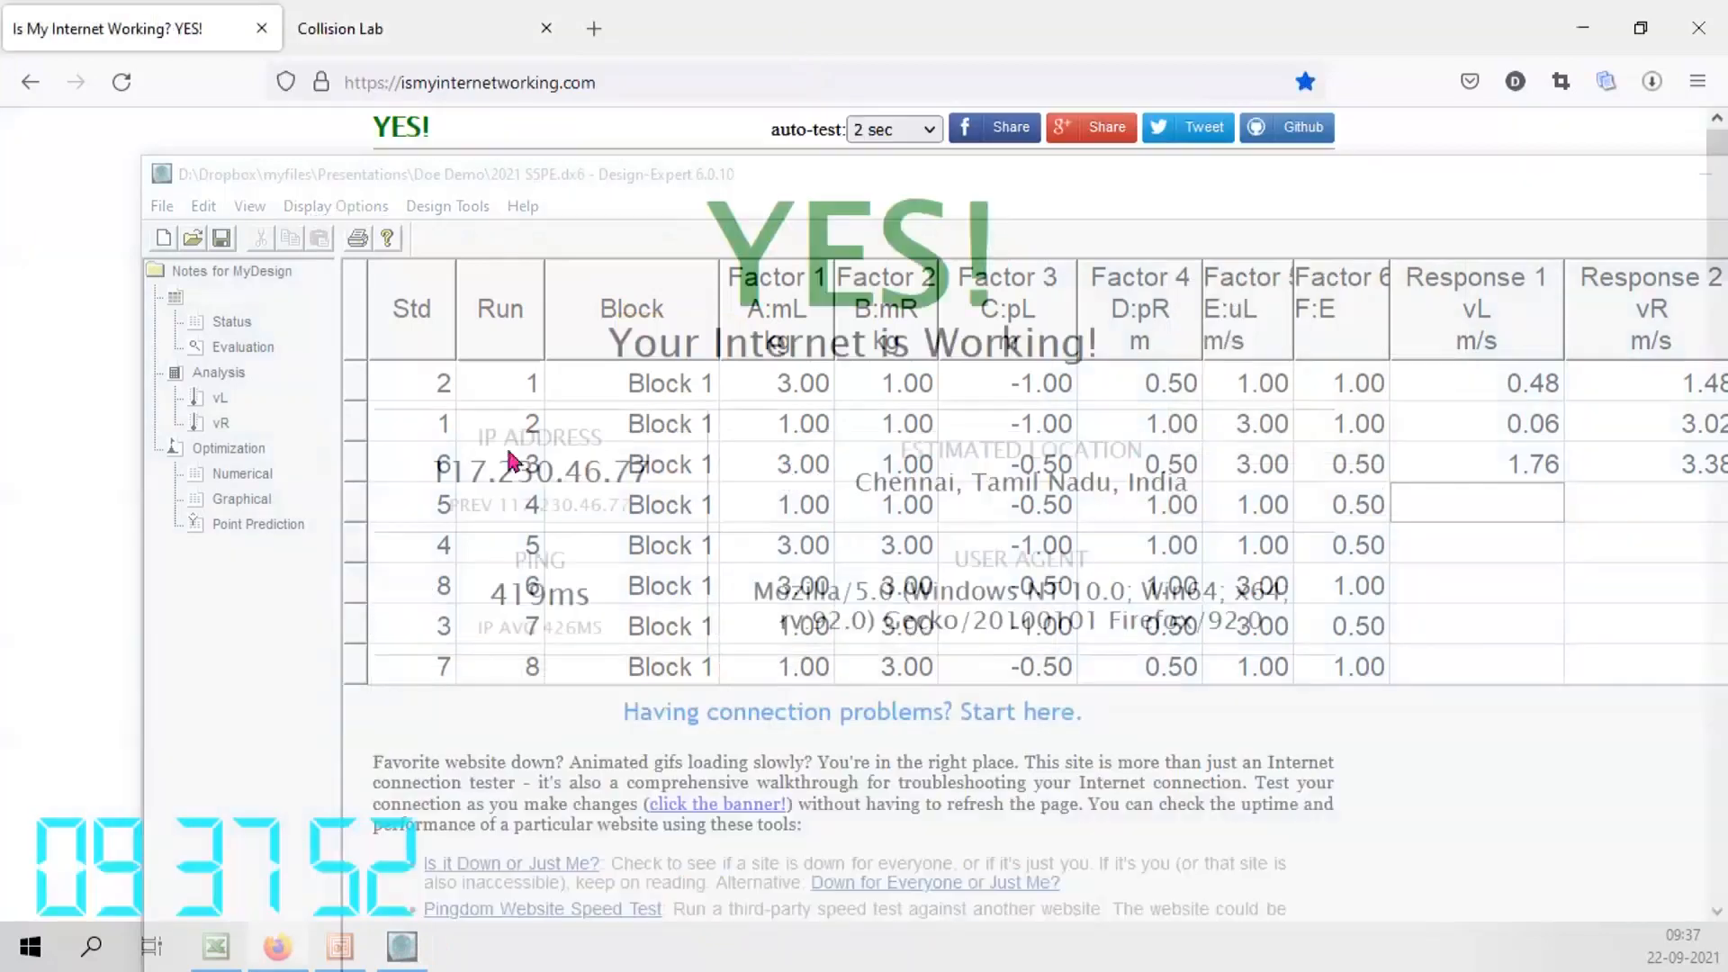
click(450, 32)
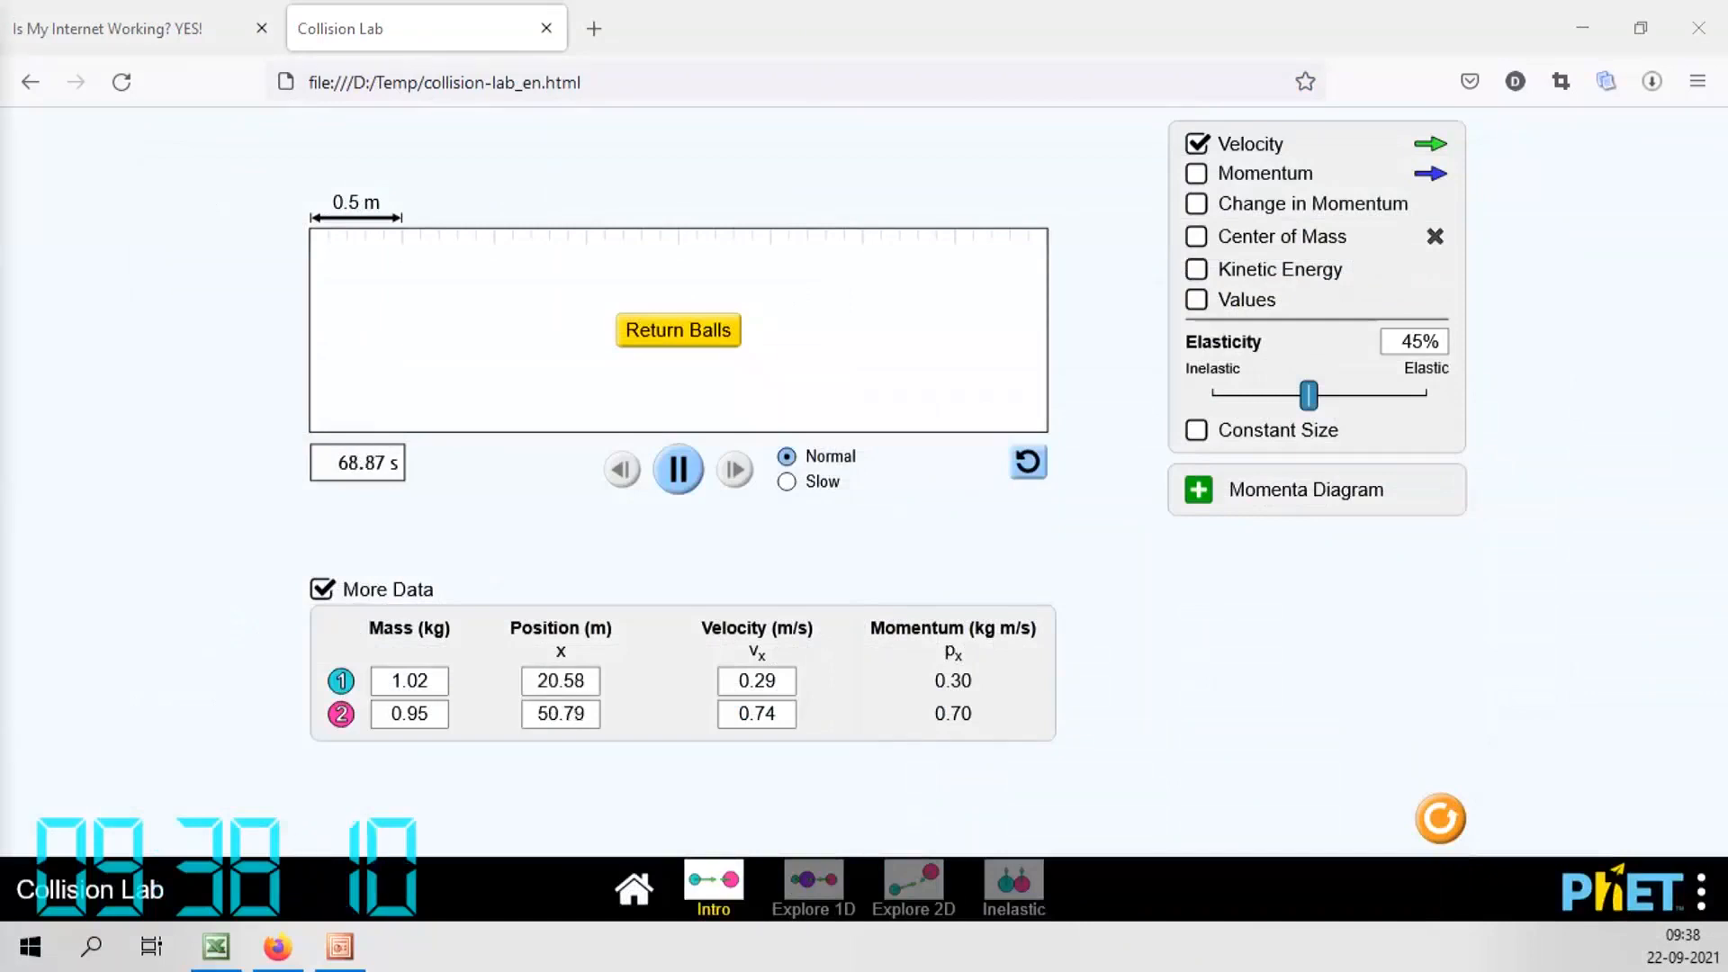
Switch to Design-Expert and position its window over the simulation so the response columns are in reach
drag(0, 20, 1417, 20)
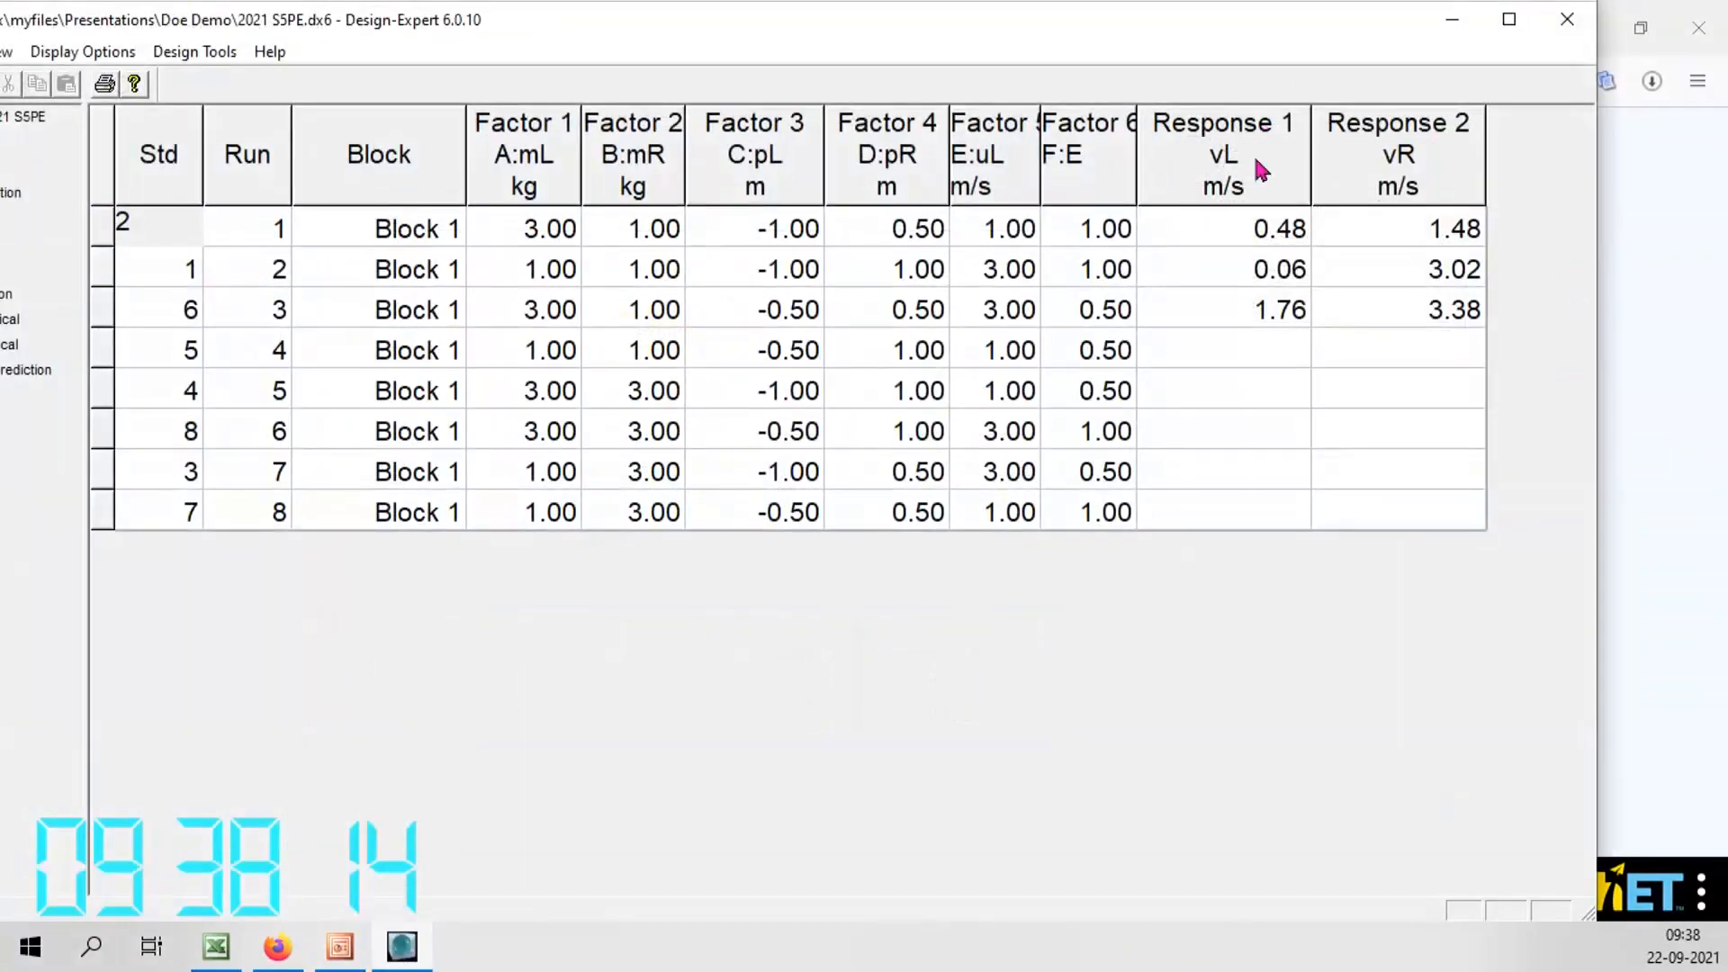
drag(1108, 18, 1392, 681)
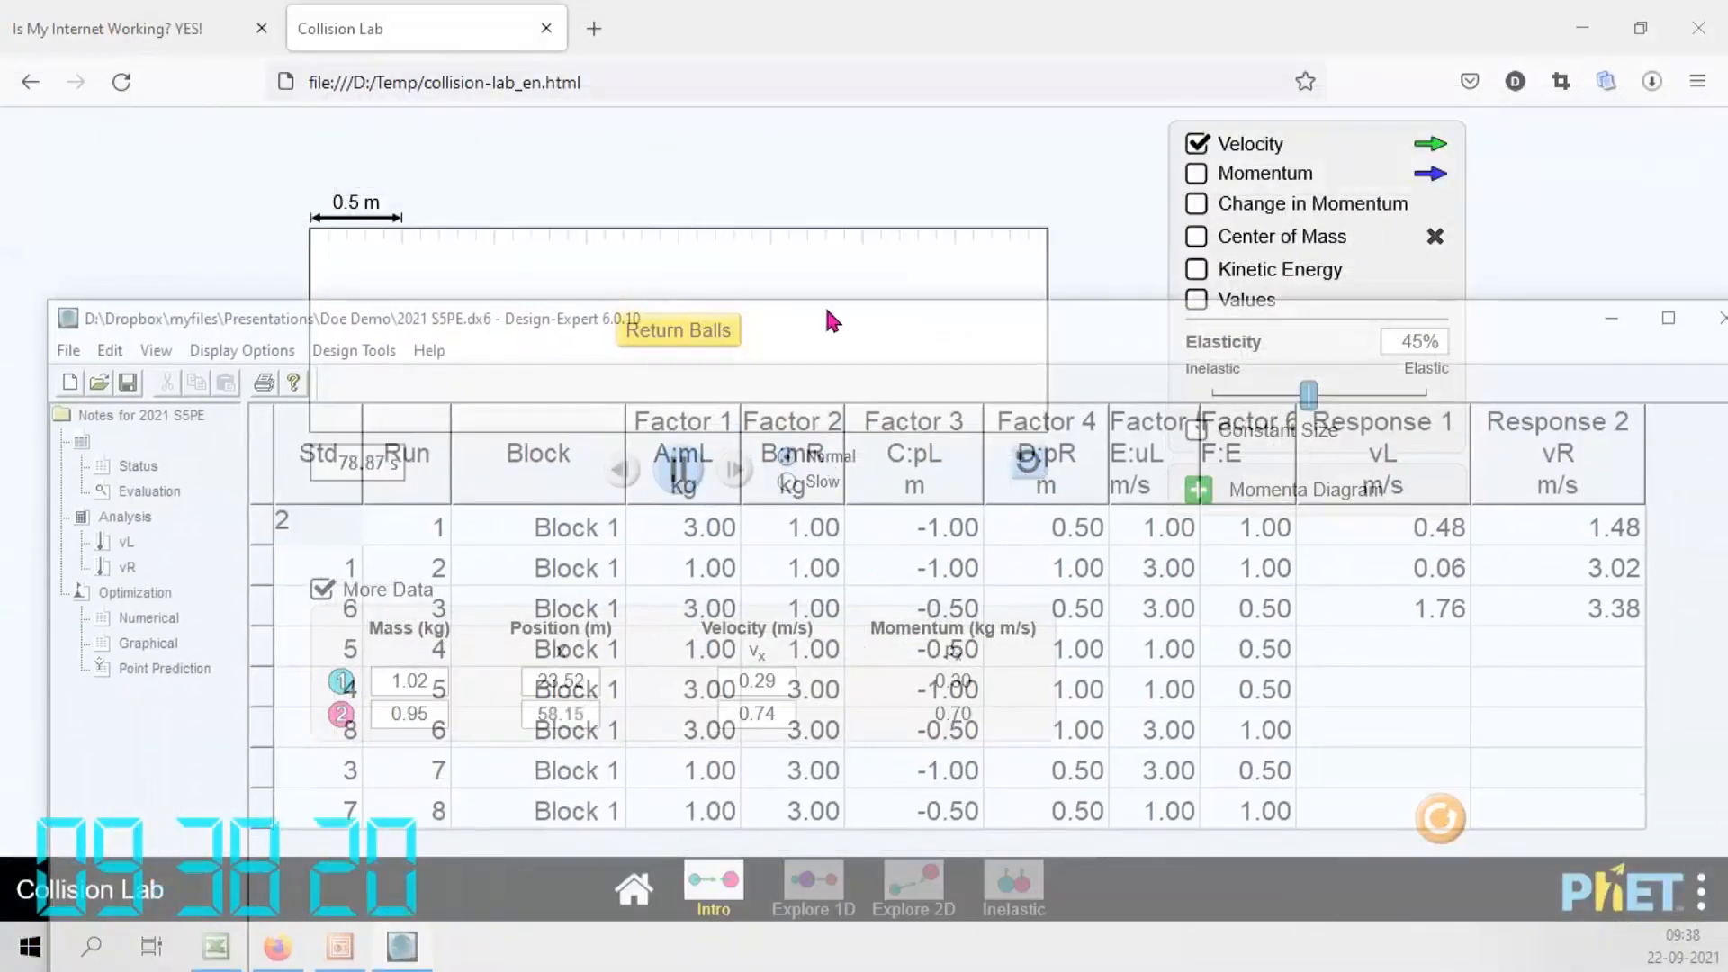
drag(826, 309, 828, 142)
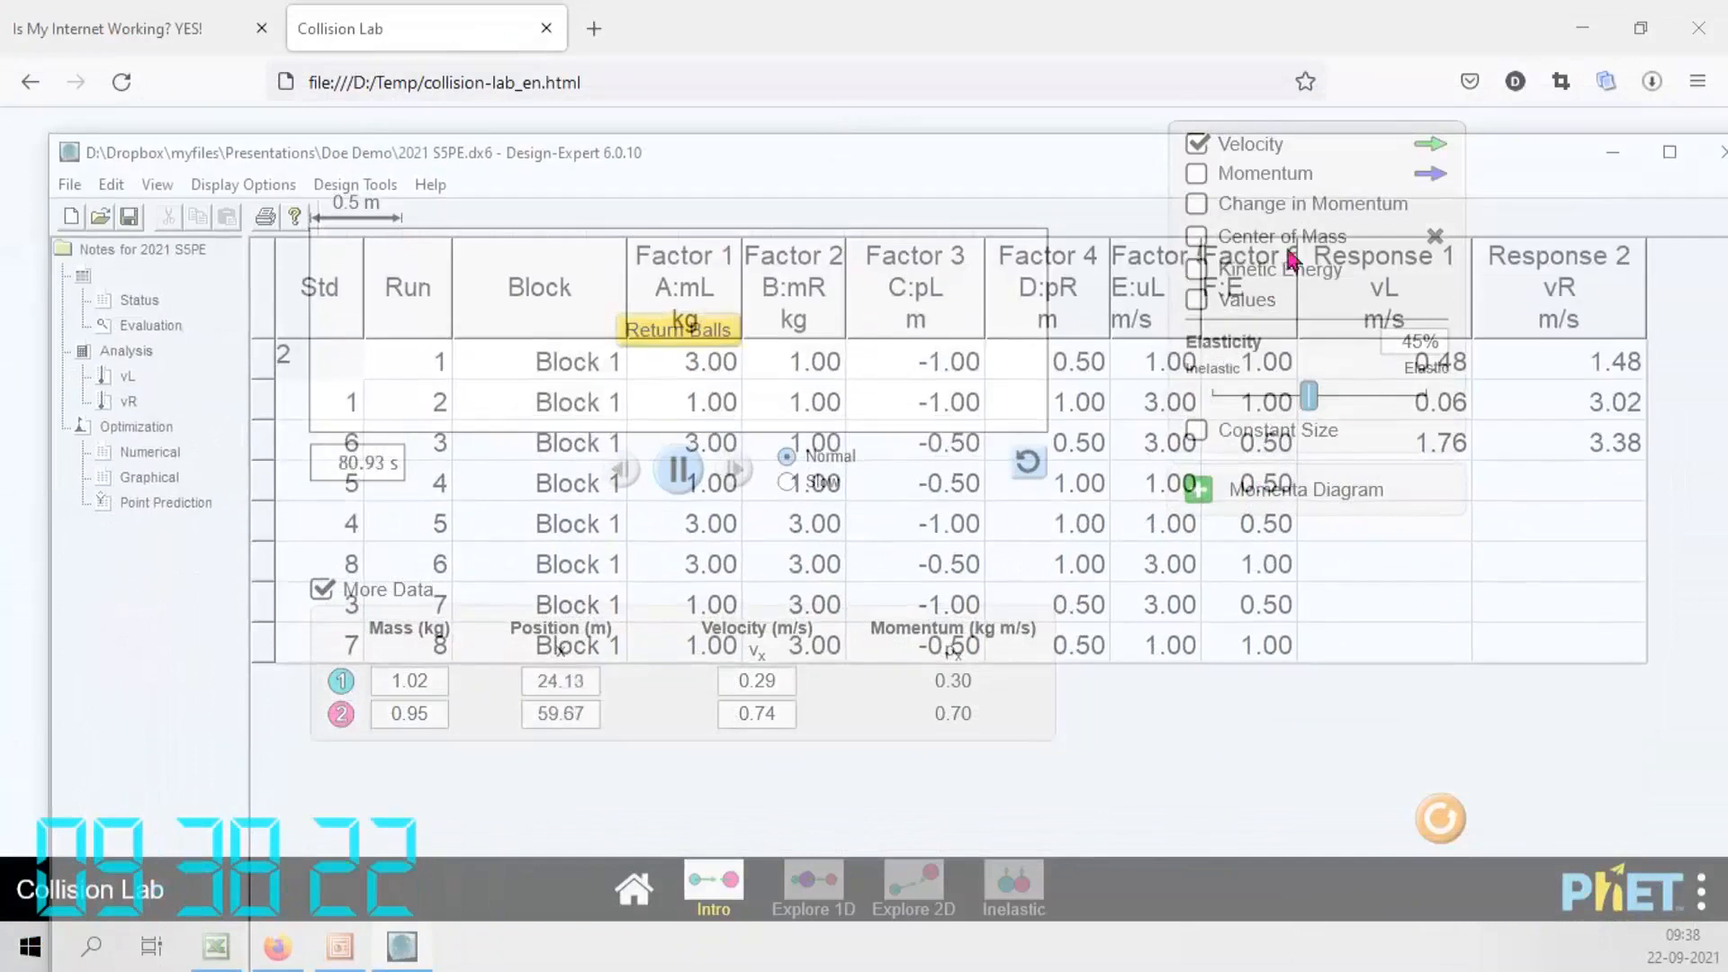
drag(1094, 162, 1091, 401)
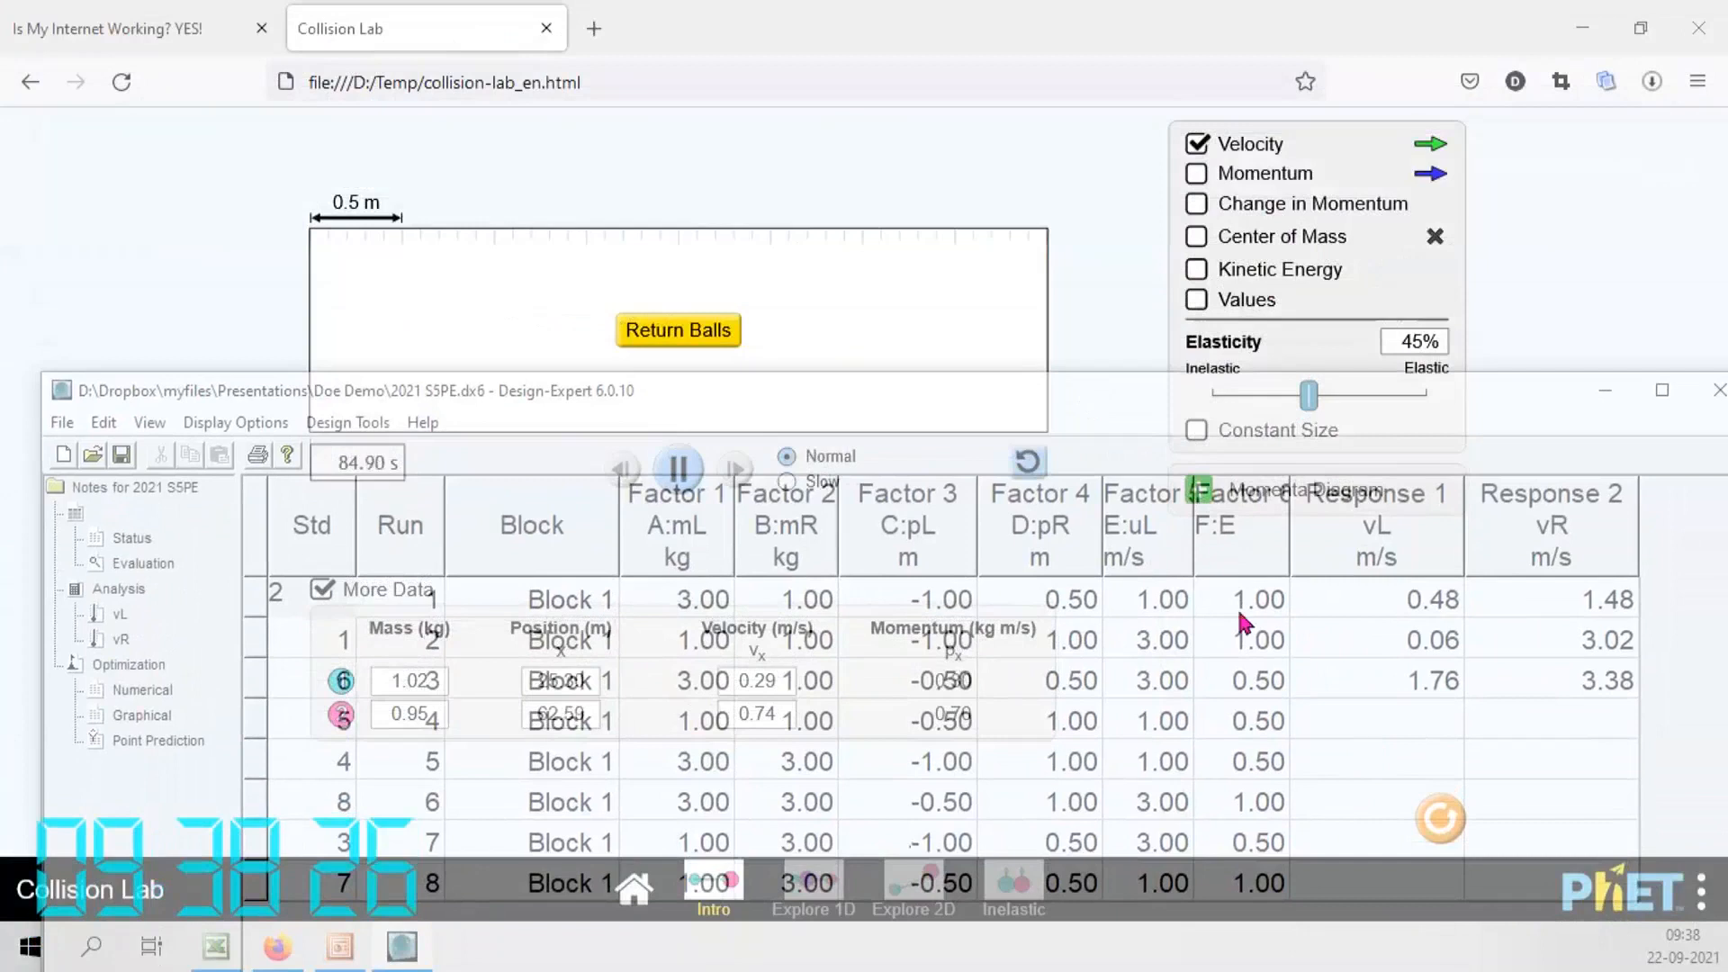
drag(1138, 388, 788, 155)
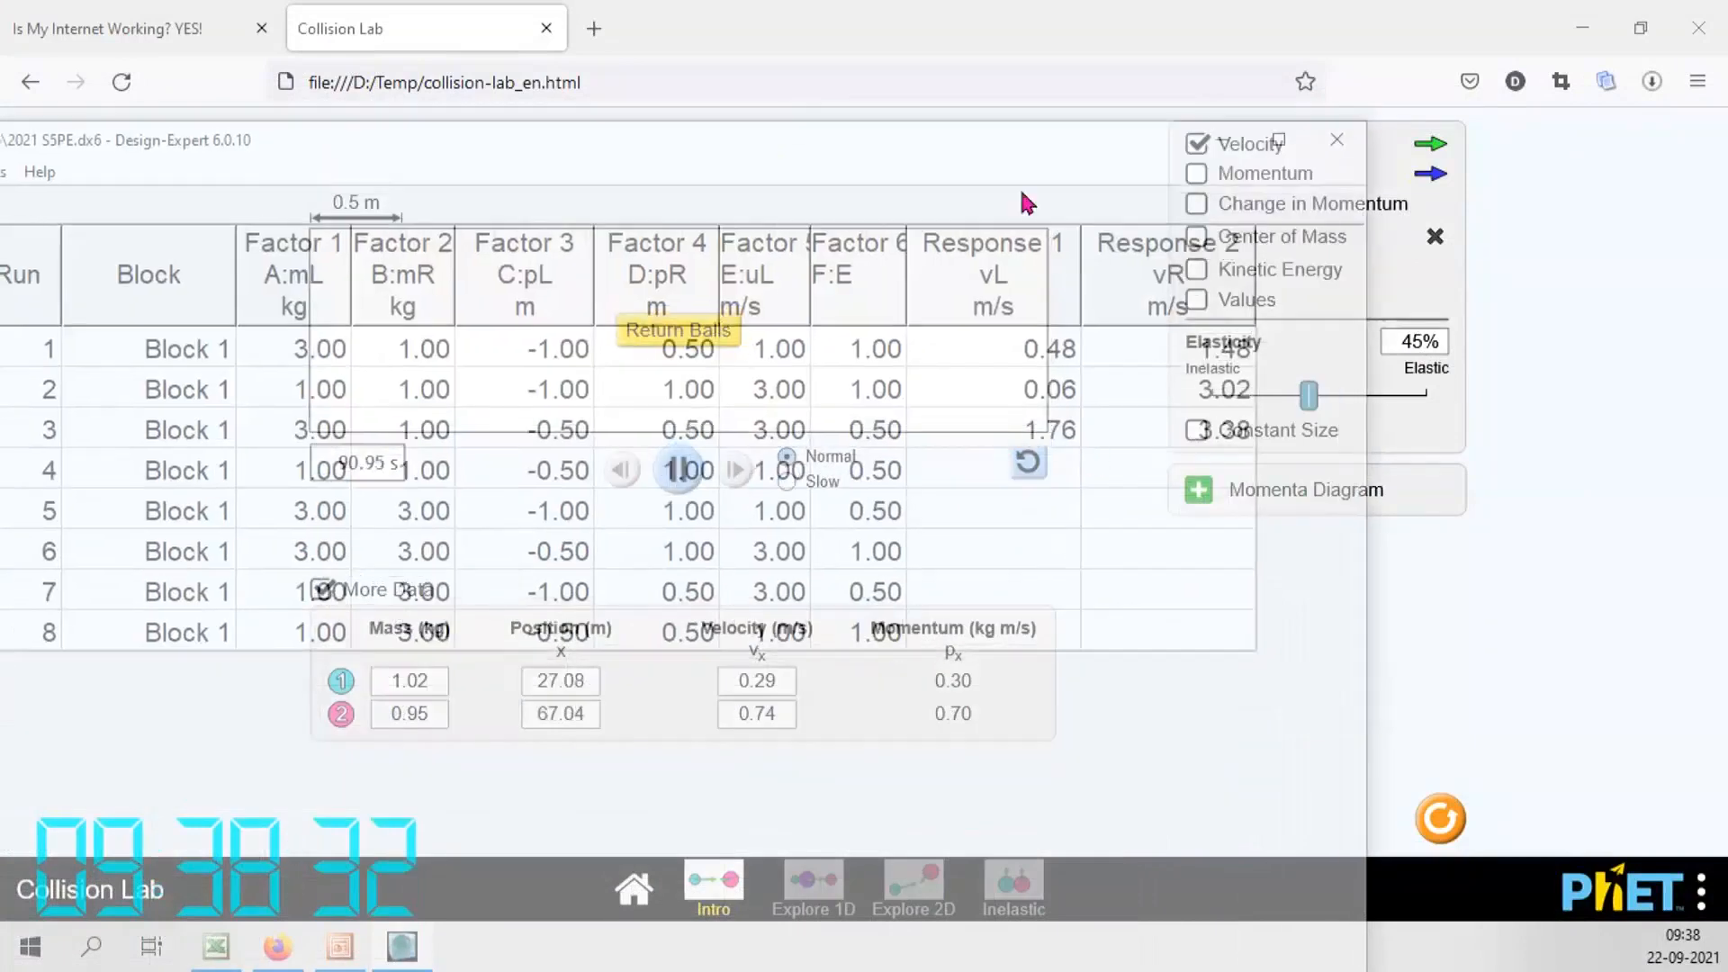
drag(992, 349, 1076, 422)
Record the fourth run's responses as vL 0.29 m/s and vR 0.74 m/s, and return to Collision Lab
click(1085, 758)
text(0.29)
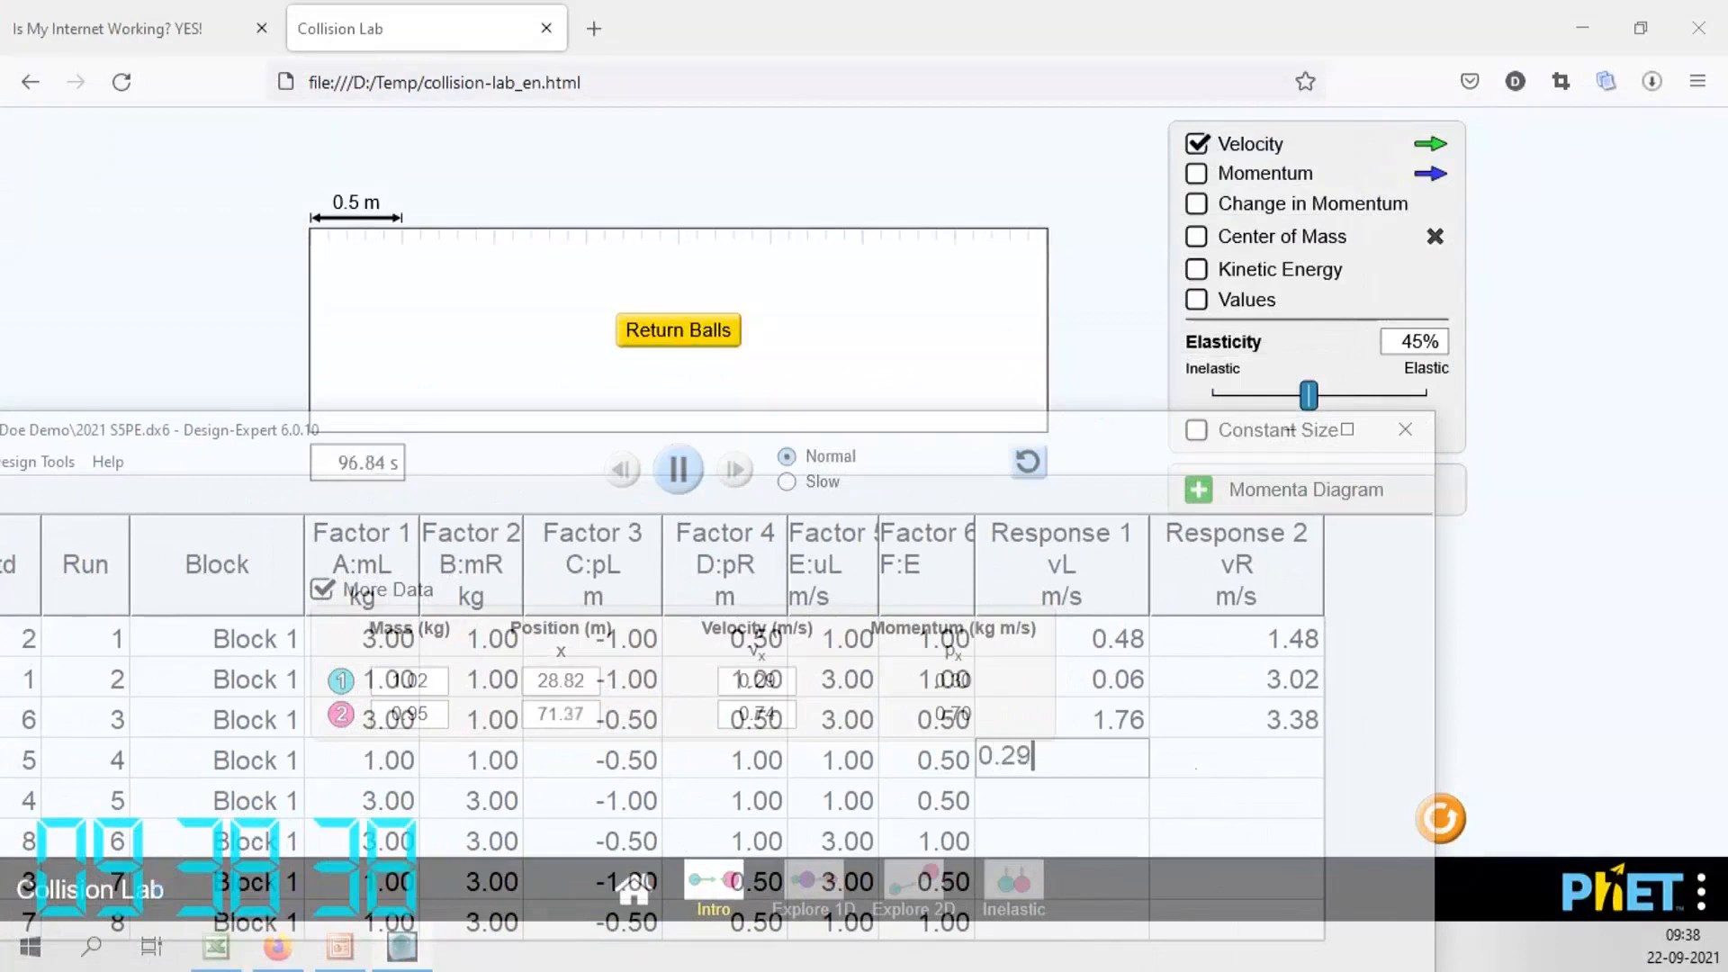
click(1195, 768)
text(0.7)
key(Return)
key(Left)
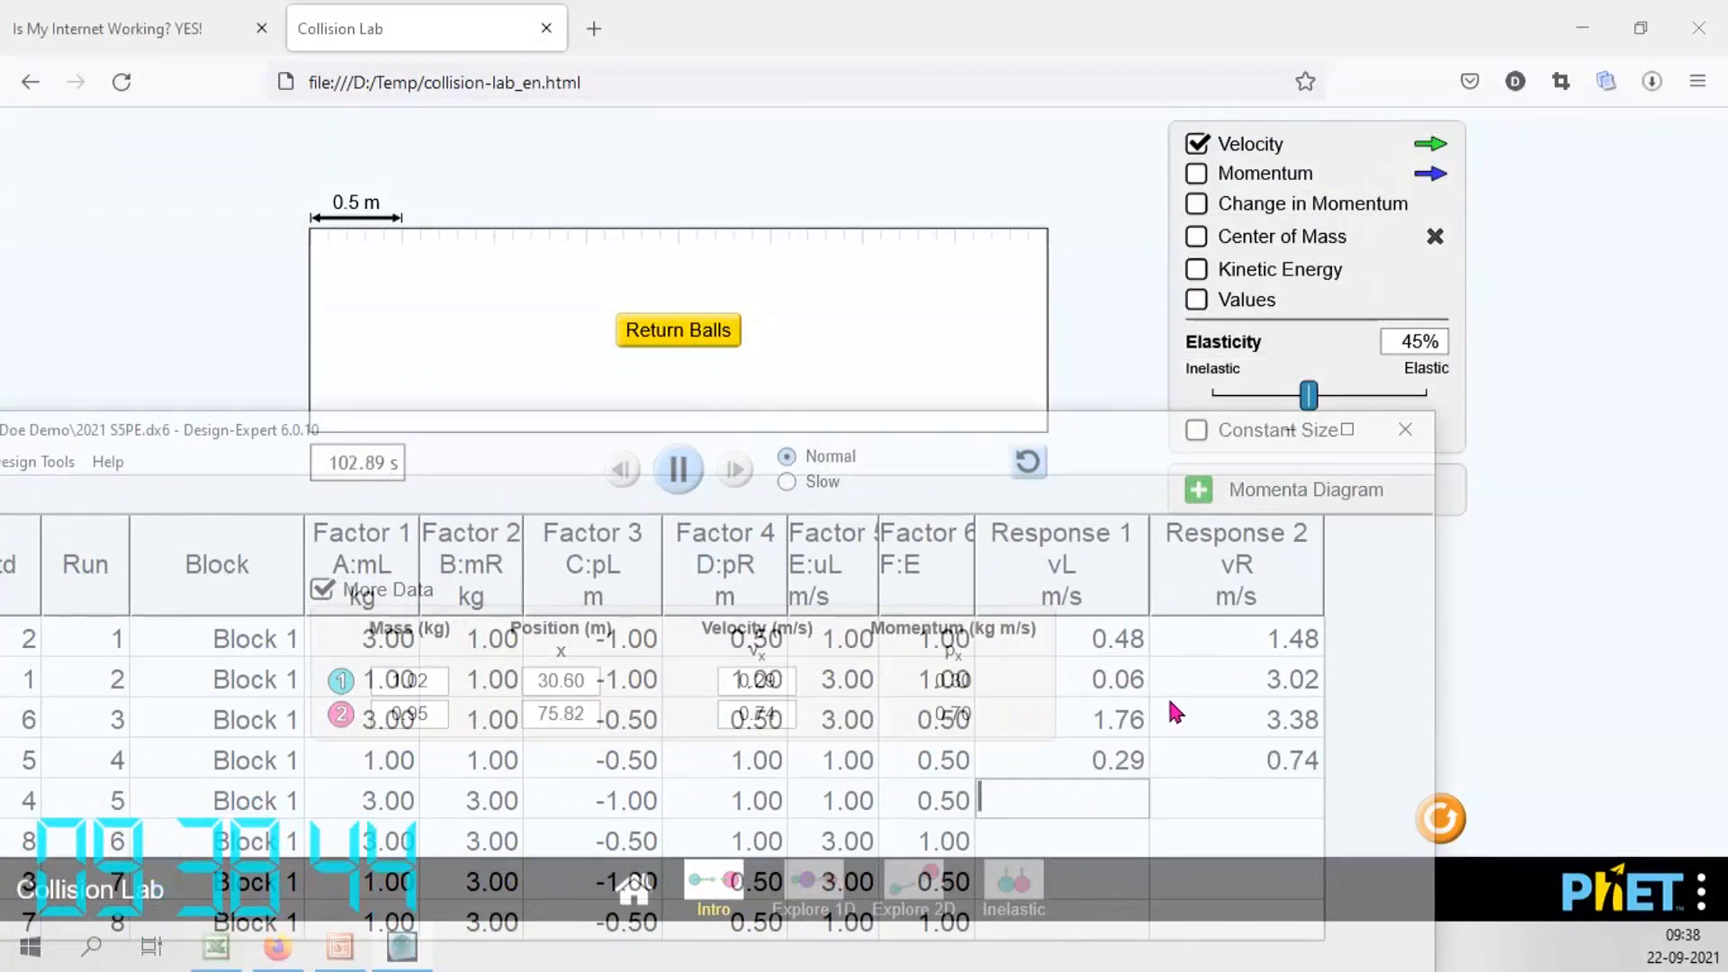
click(1404, 429)
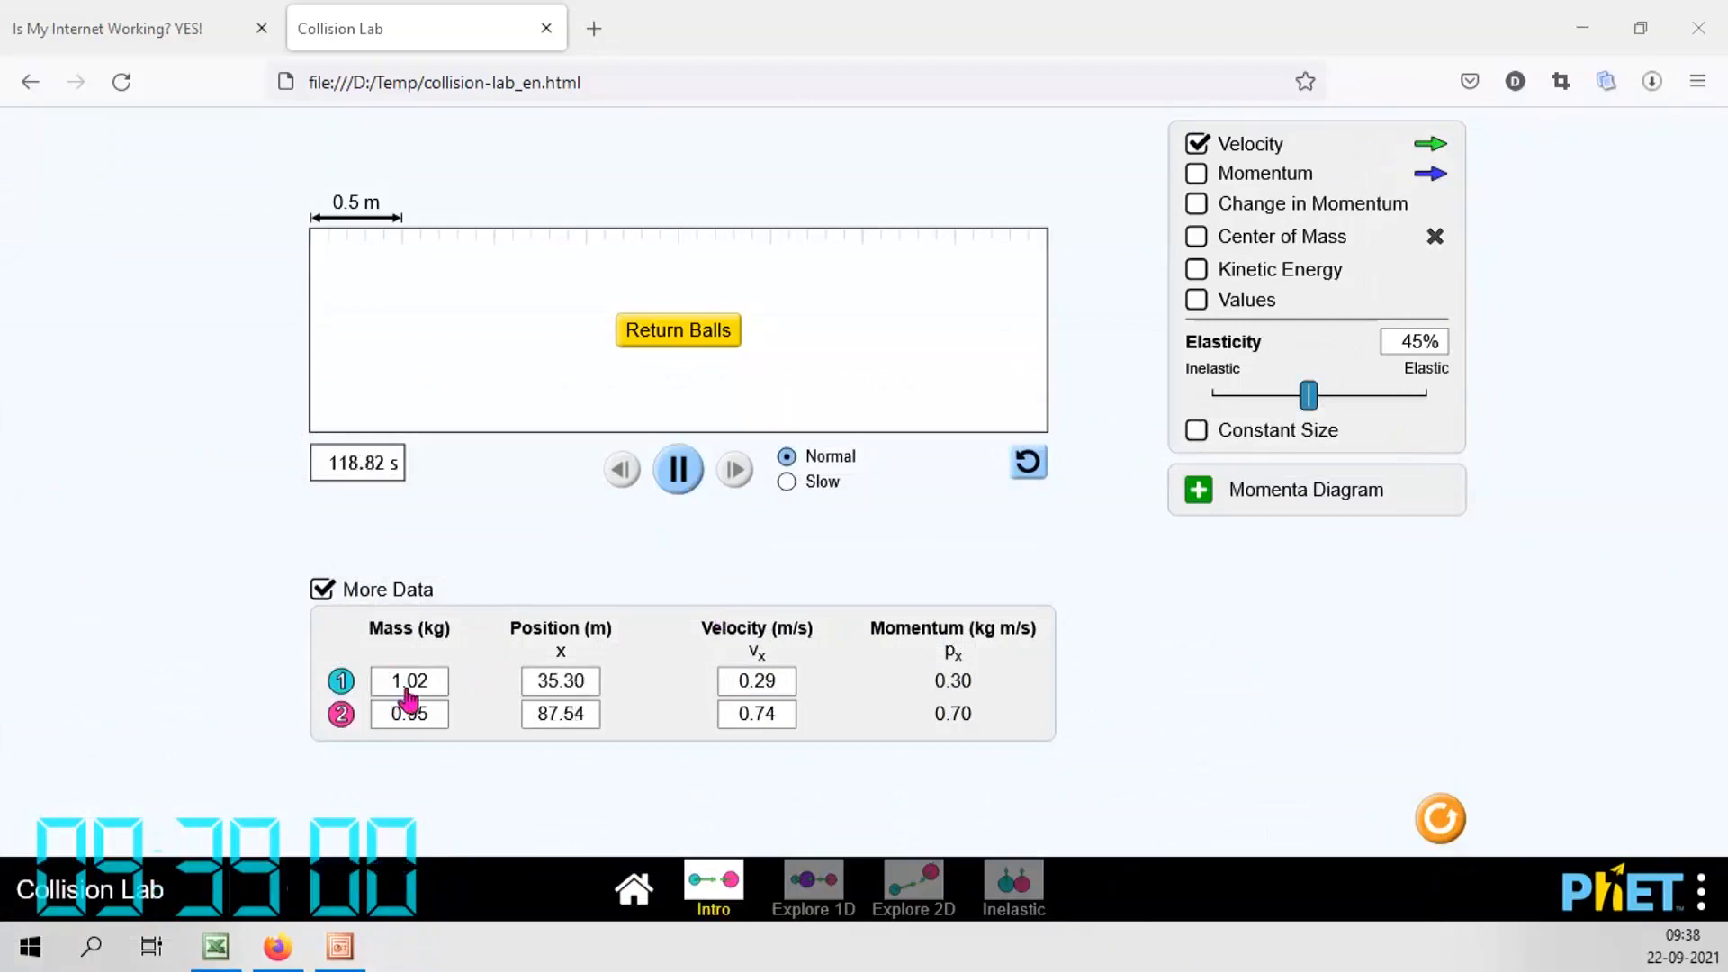
click(407, 688)
click(1174, 551)
click(1123, 661)
click(1234, 437)
click(1180, 492)
click(1168, 717)
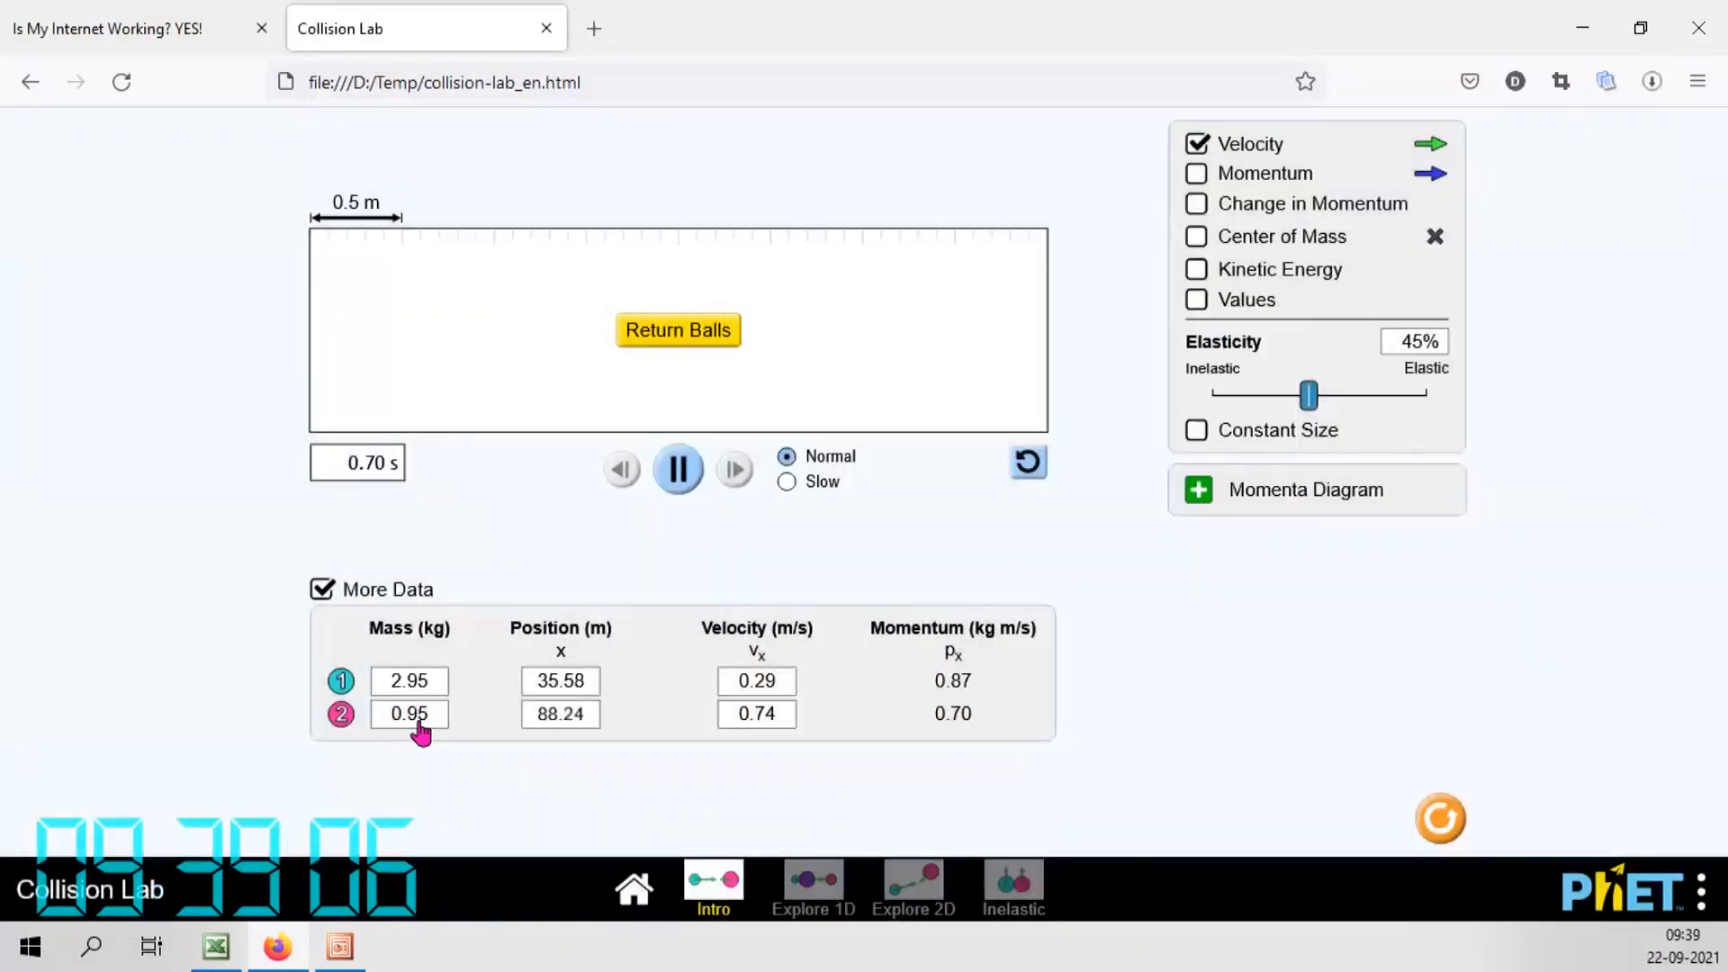
click(413, 720)
click(1186, 552)
click(1126, 657)
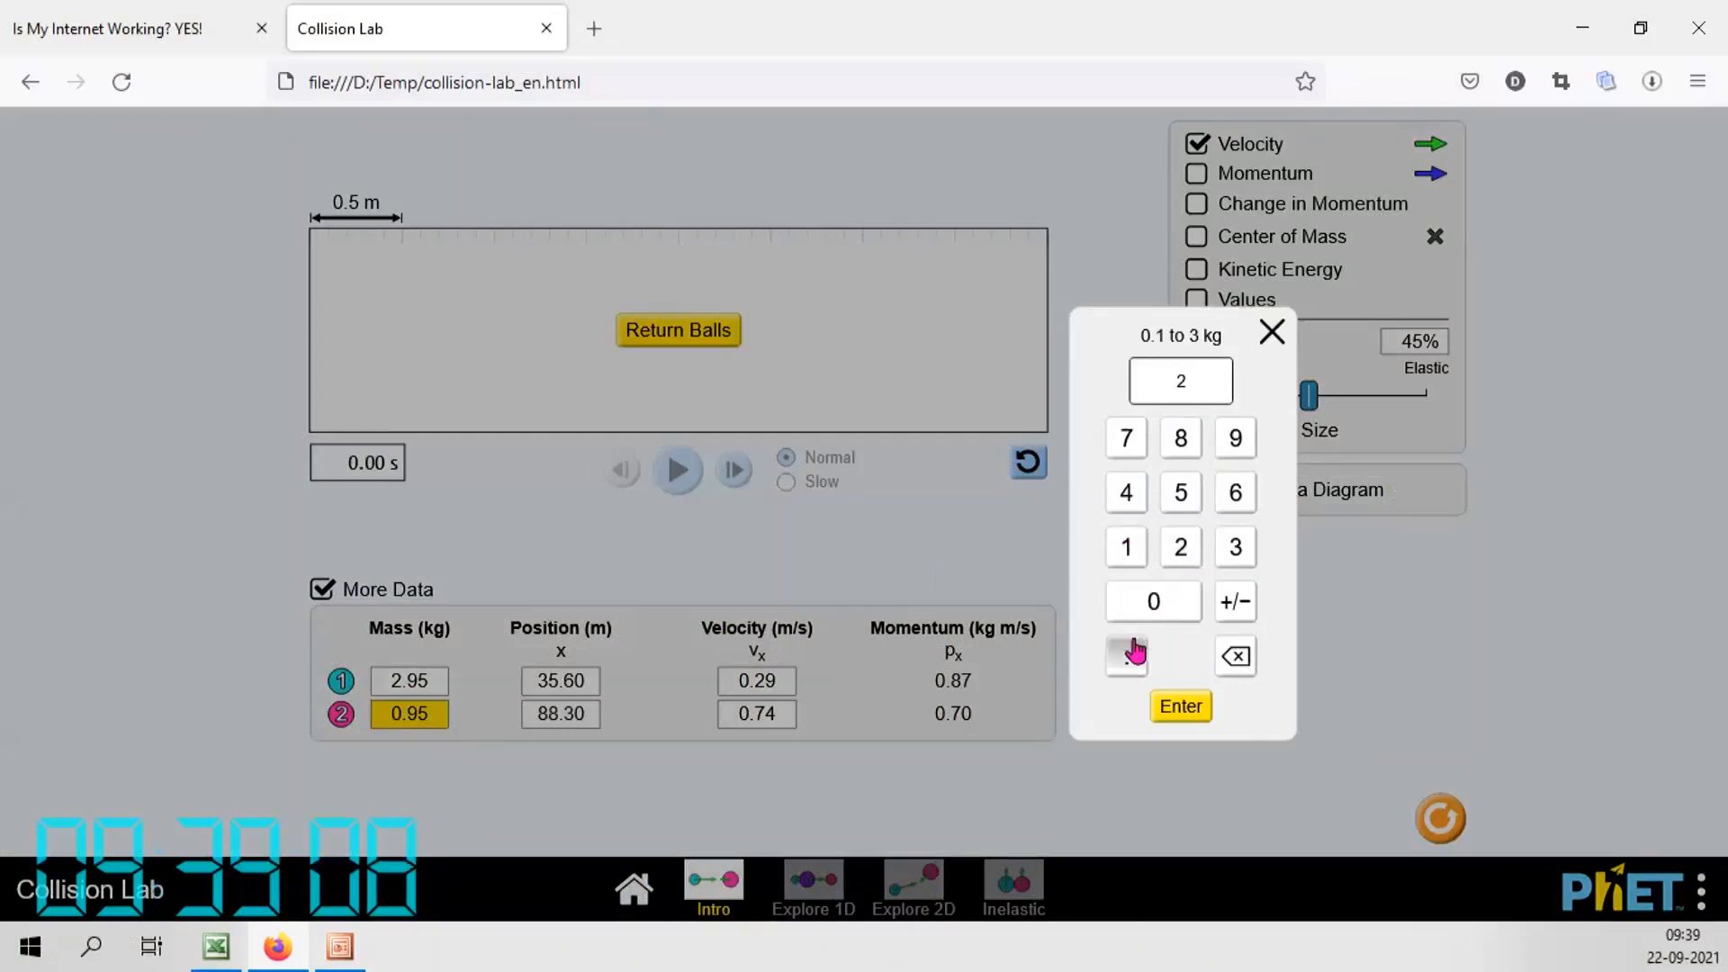
click(1180, 448)
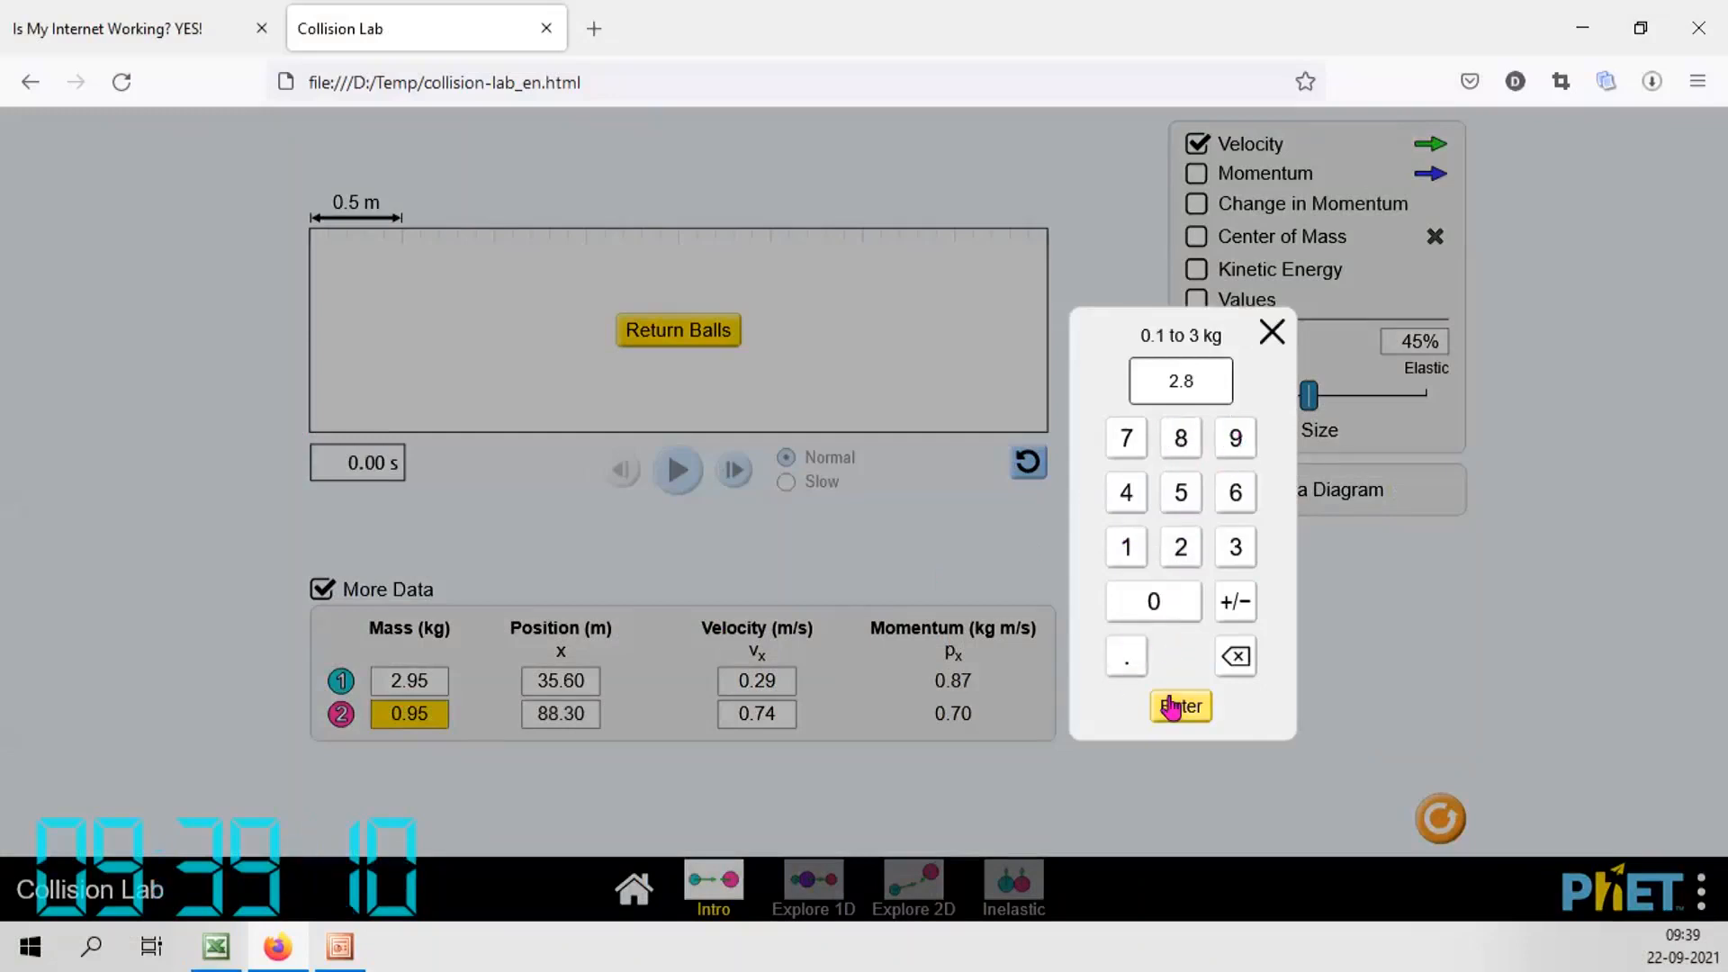
click(1234, 656)
click(1234, 438)
click(1181, 441)
click(1178, 706)
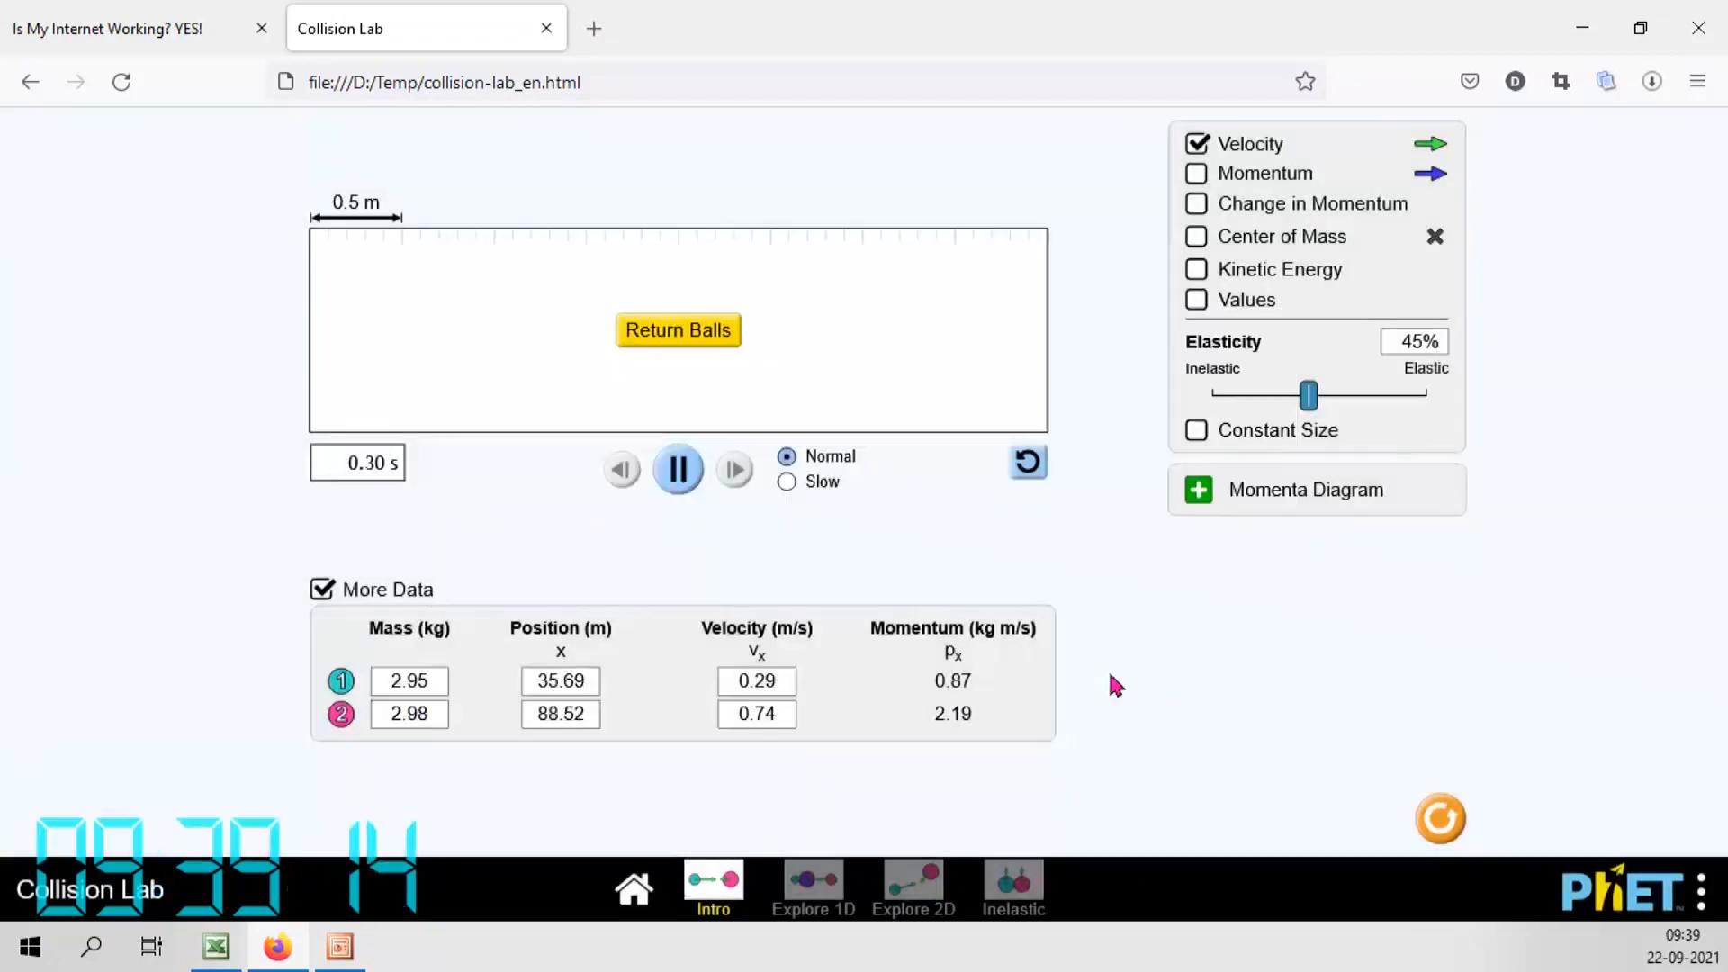
Return the balls to their start and set the mass of ball 1 to 2.95 kg for the fifth trial
click(667, 335)
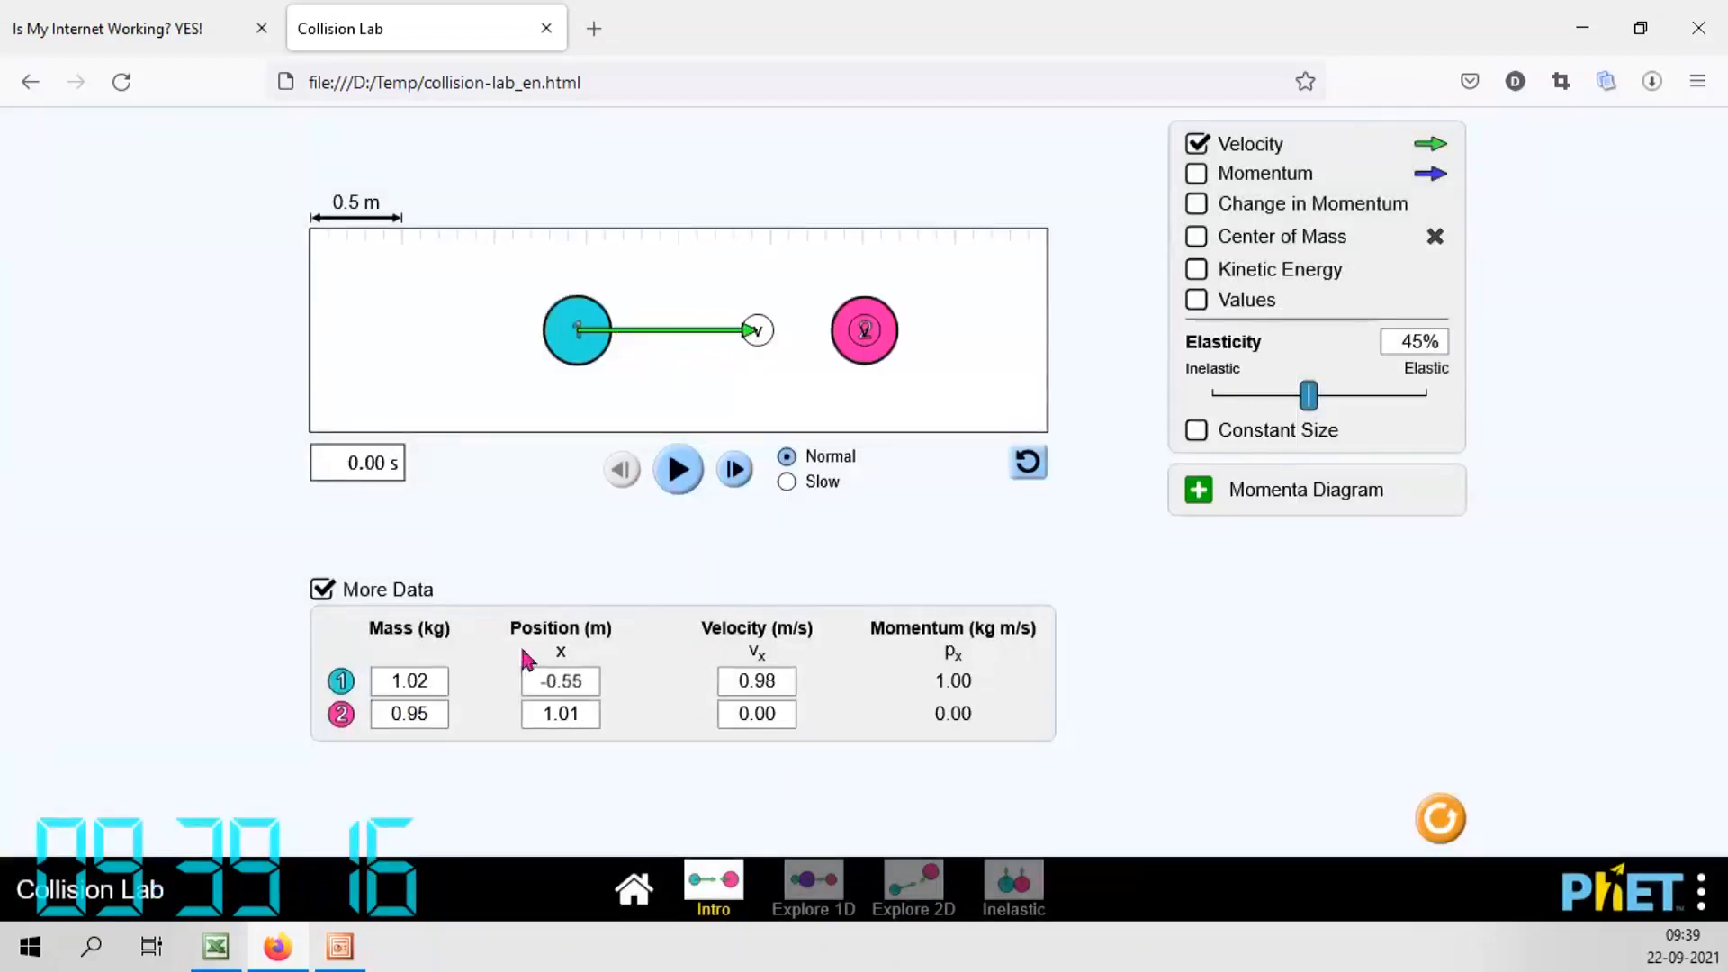
click(427, 681)
click(1175, 549)
click(1125, 661)
click(1237, 437)
click(1182, 495)
click(1179, 707)
Set the mass of ball 2 to 2.99 kg for the fifth trial
click(420, 717)
click(1168, 555)
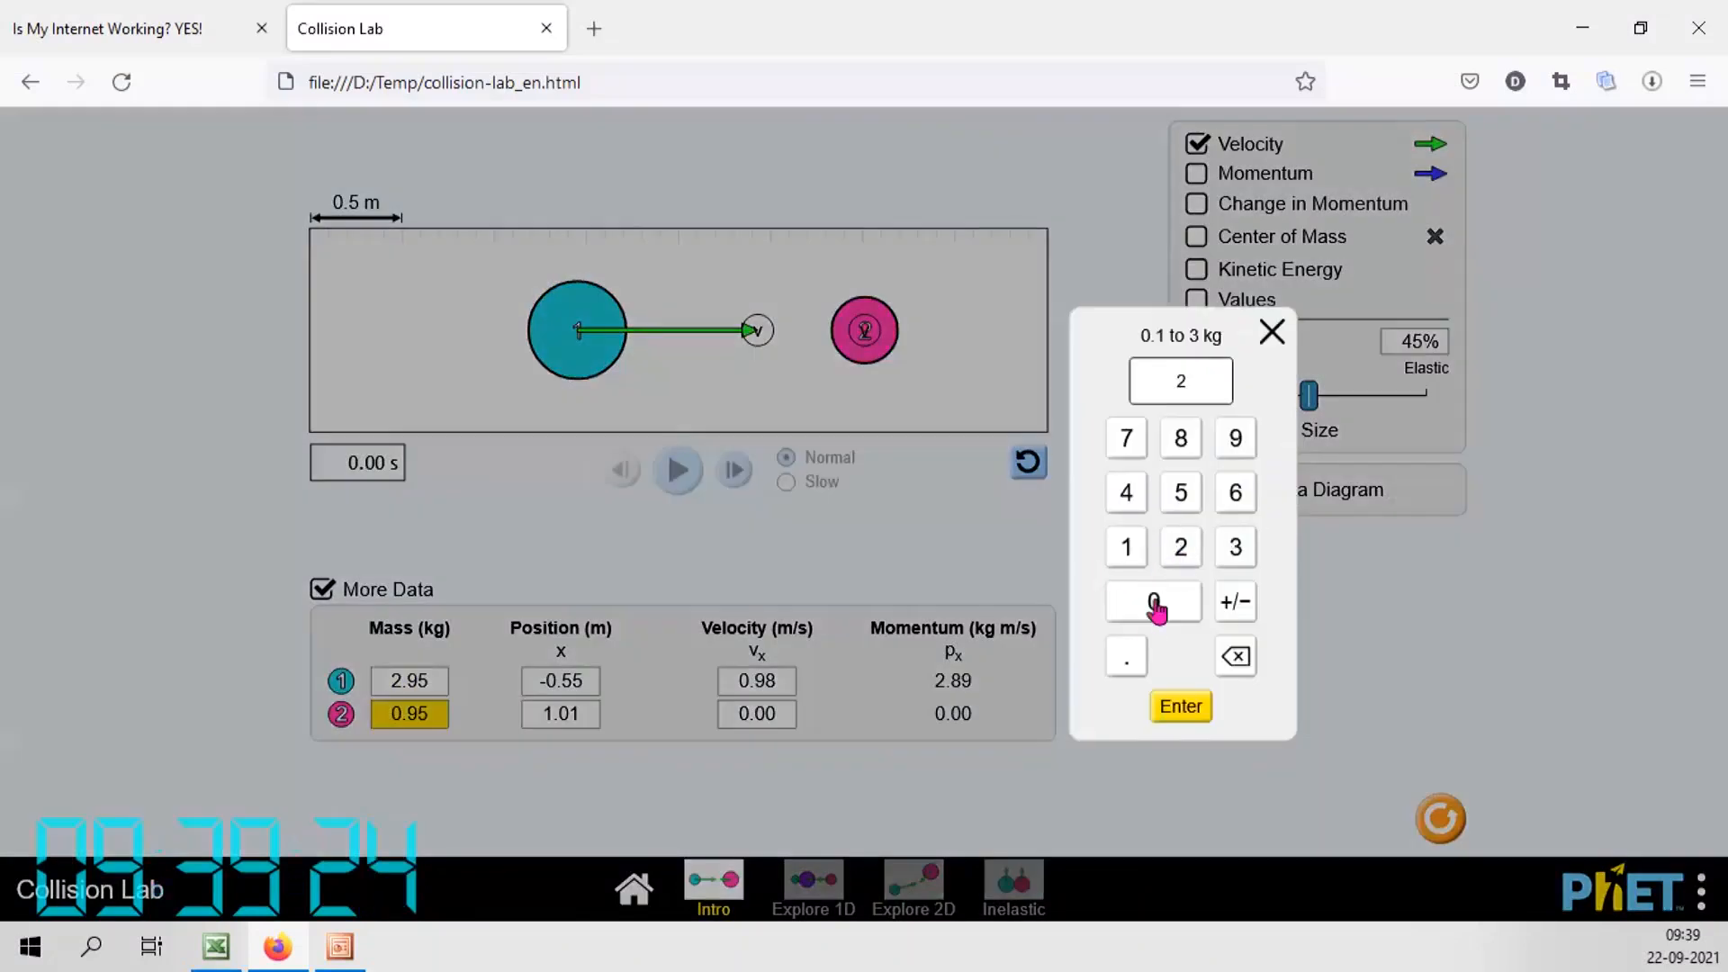
click(1124, 663)
click(1233, 440)
click(1233, 439)
click(1179, 708)
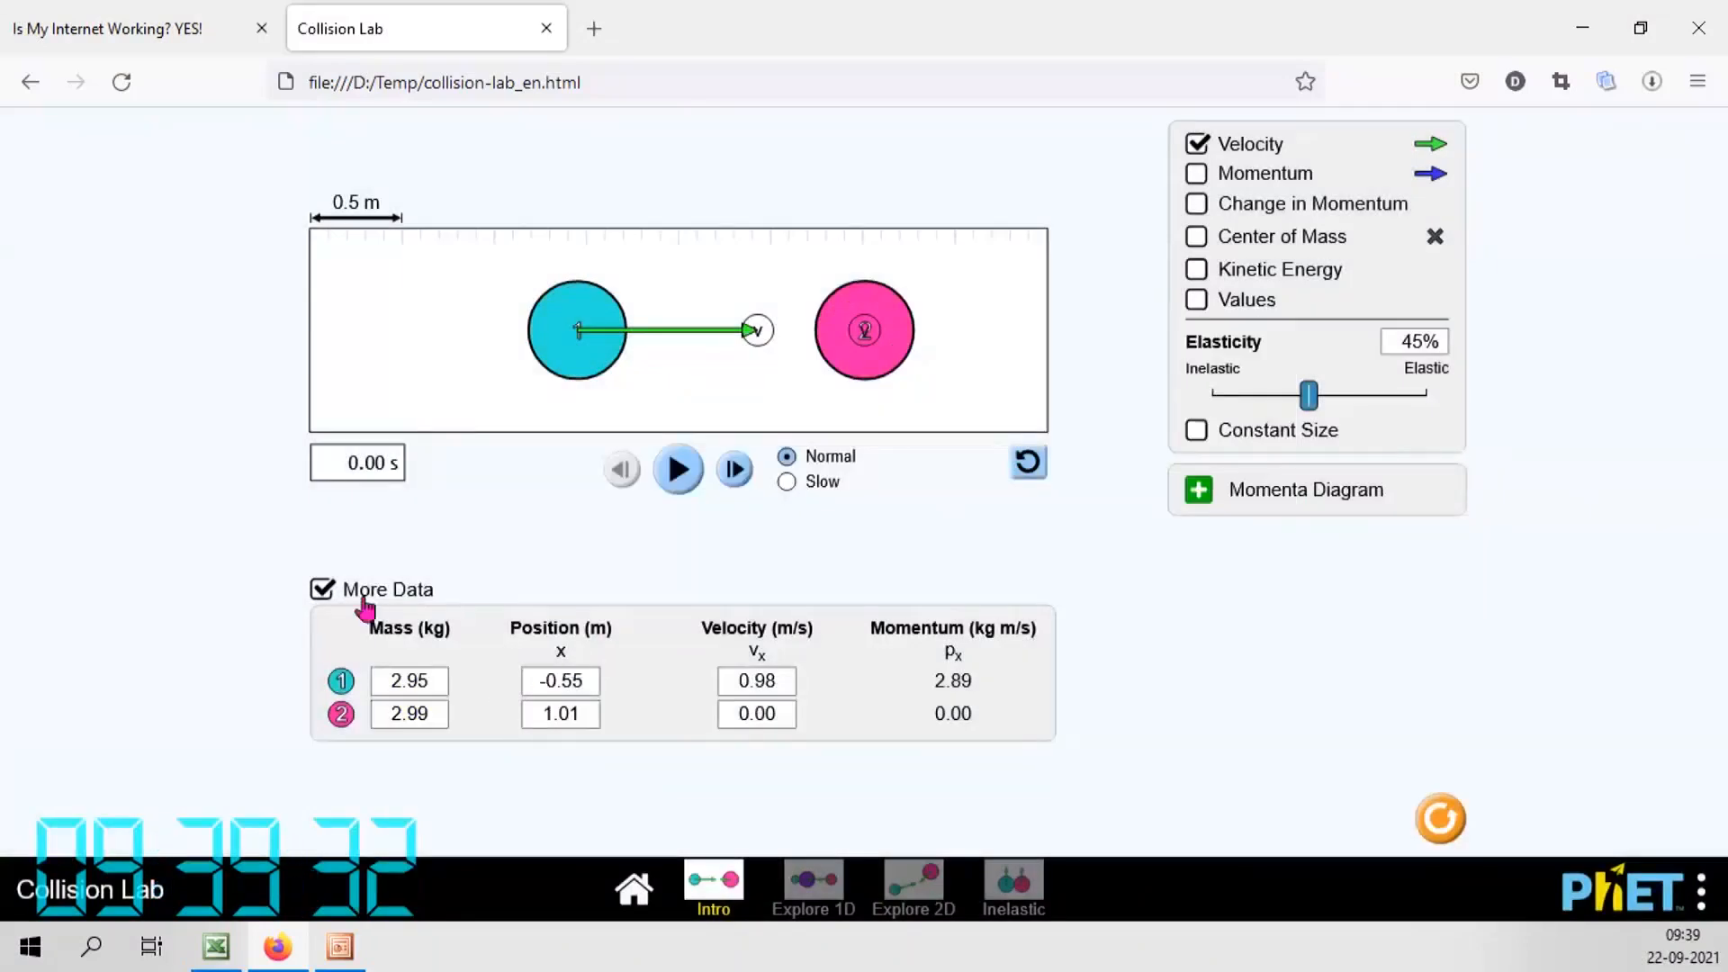
Set the starting position of ball 1 to -1.05 m for the fifth trial
click(582, 688)
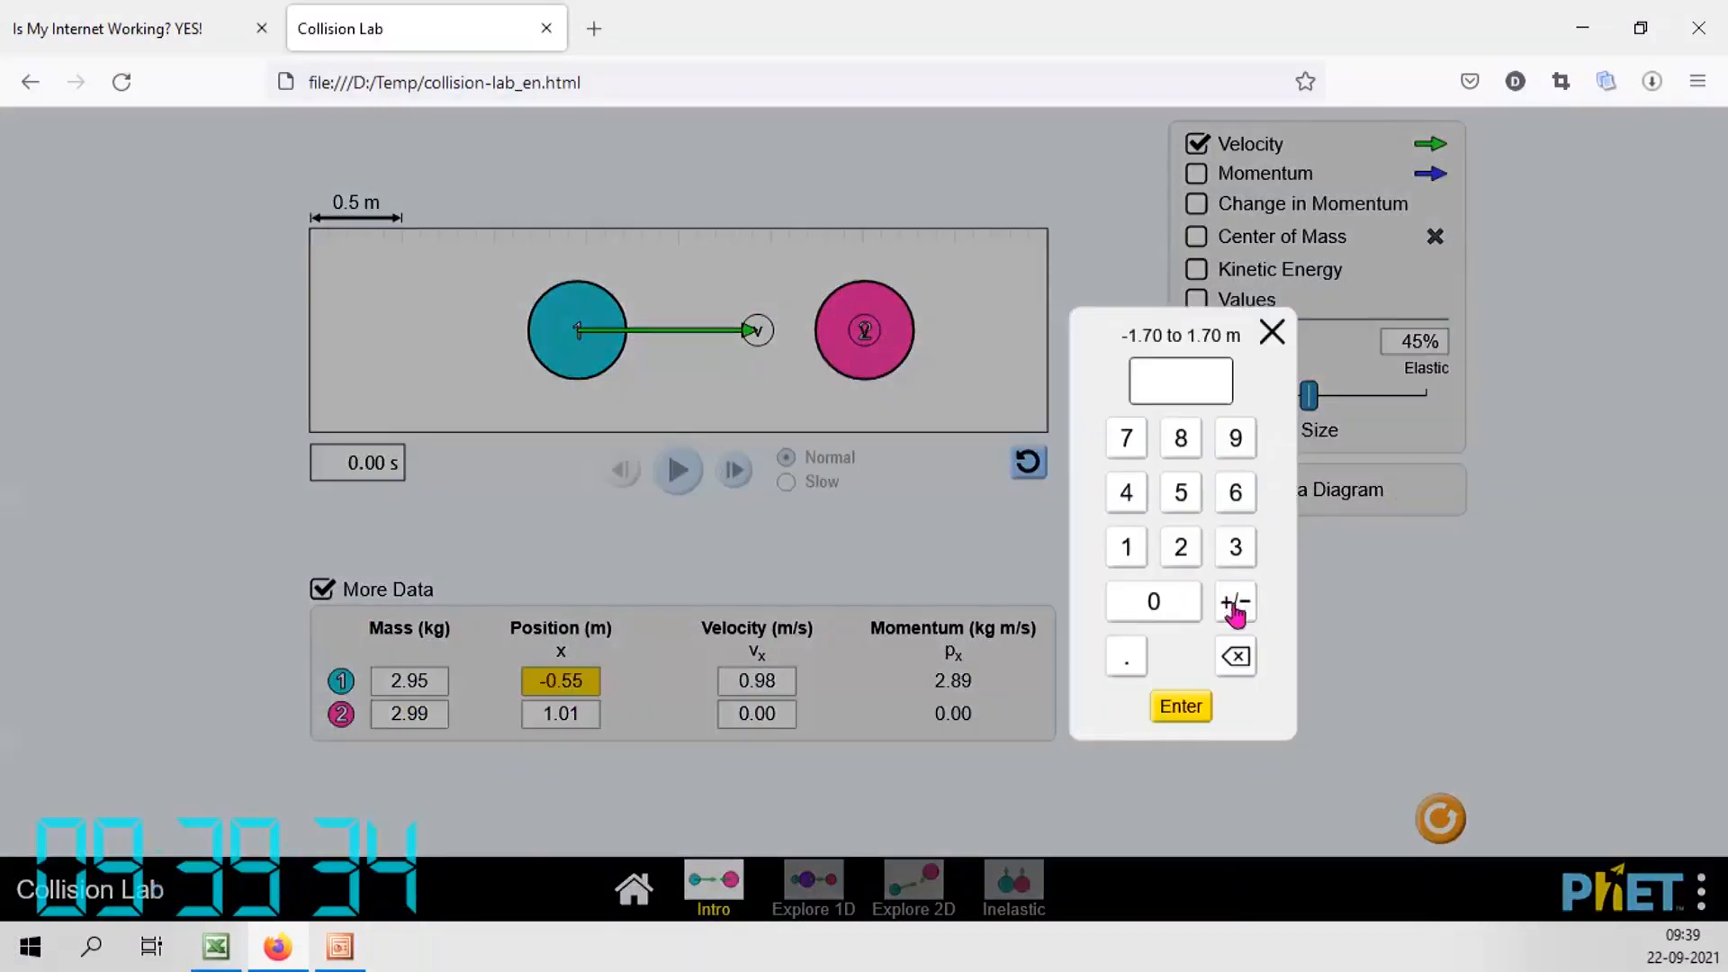
click(1132, 556)
click(1123, 663)
click(1145, 599)
click(1181, 491)
click(1161, 705)
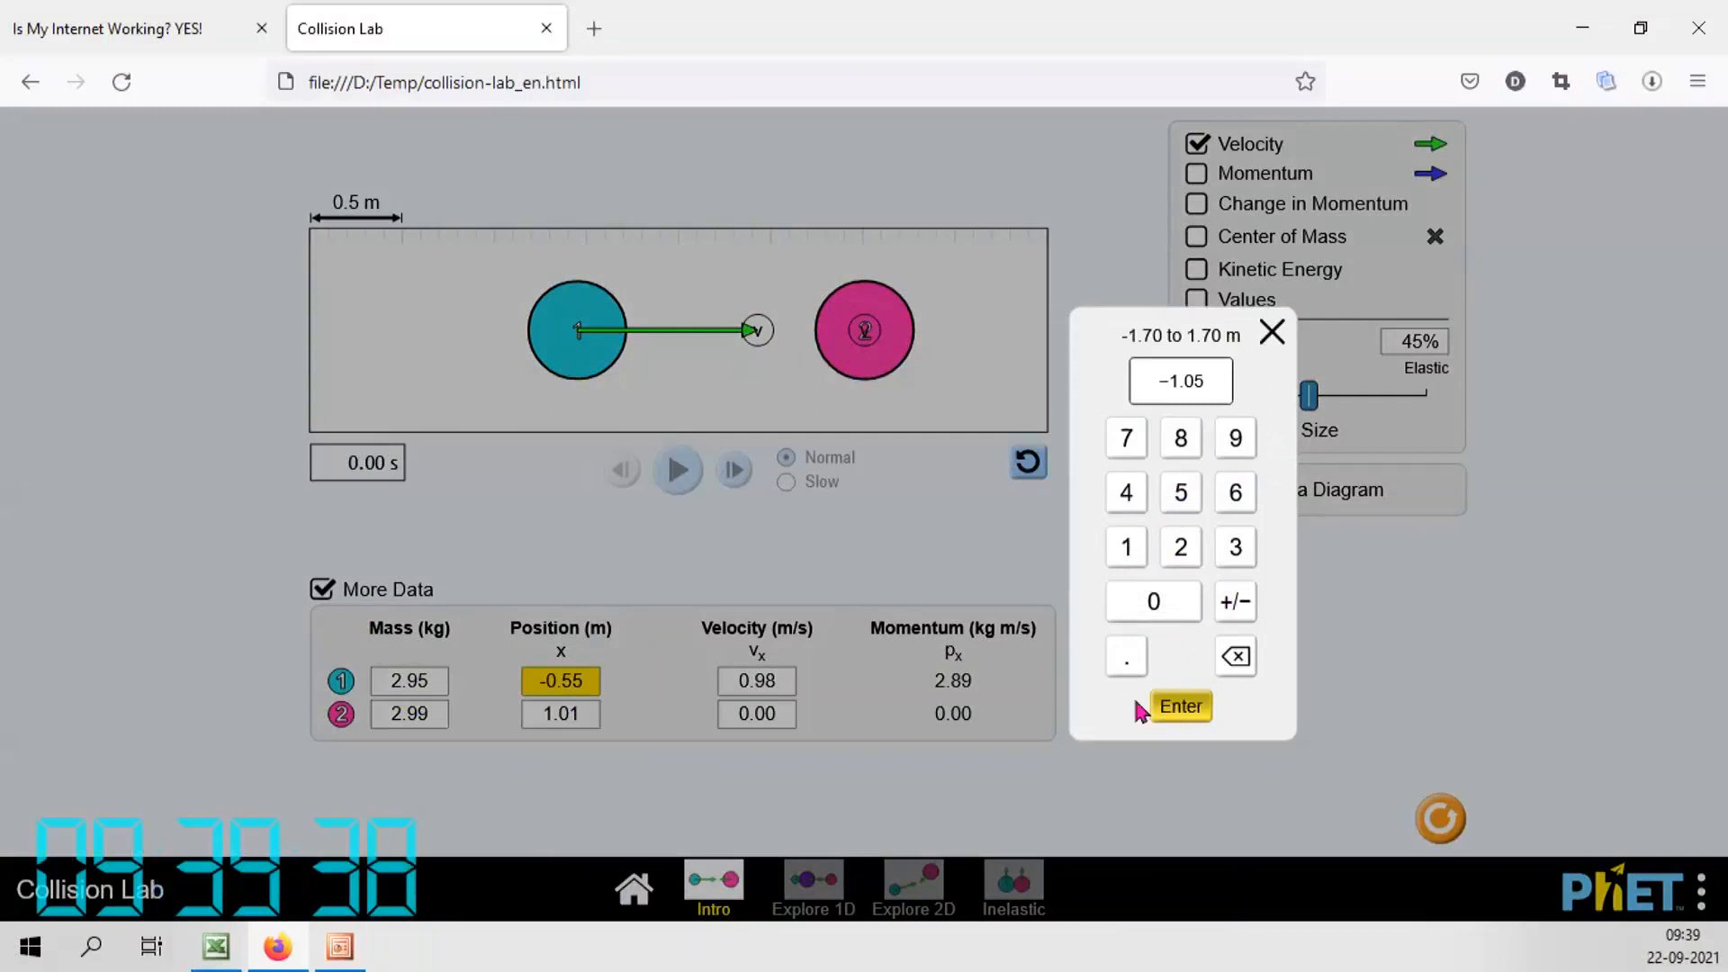
Set the starting position of ball 2 to 0.95 m for the fifth trial
click(571, 714)
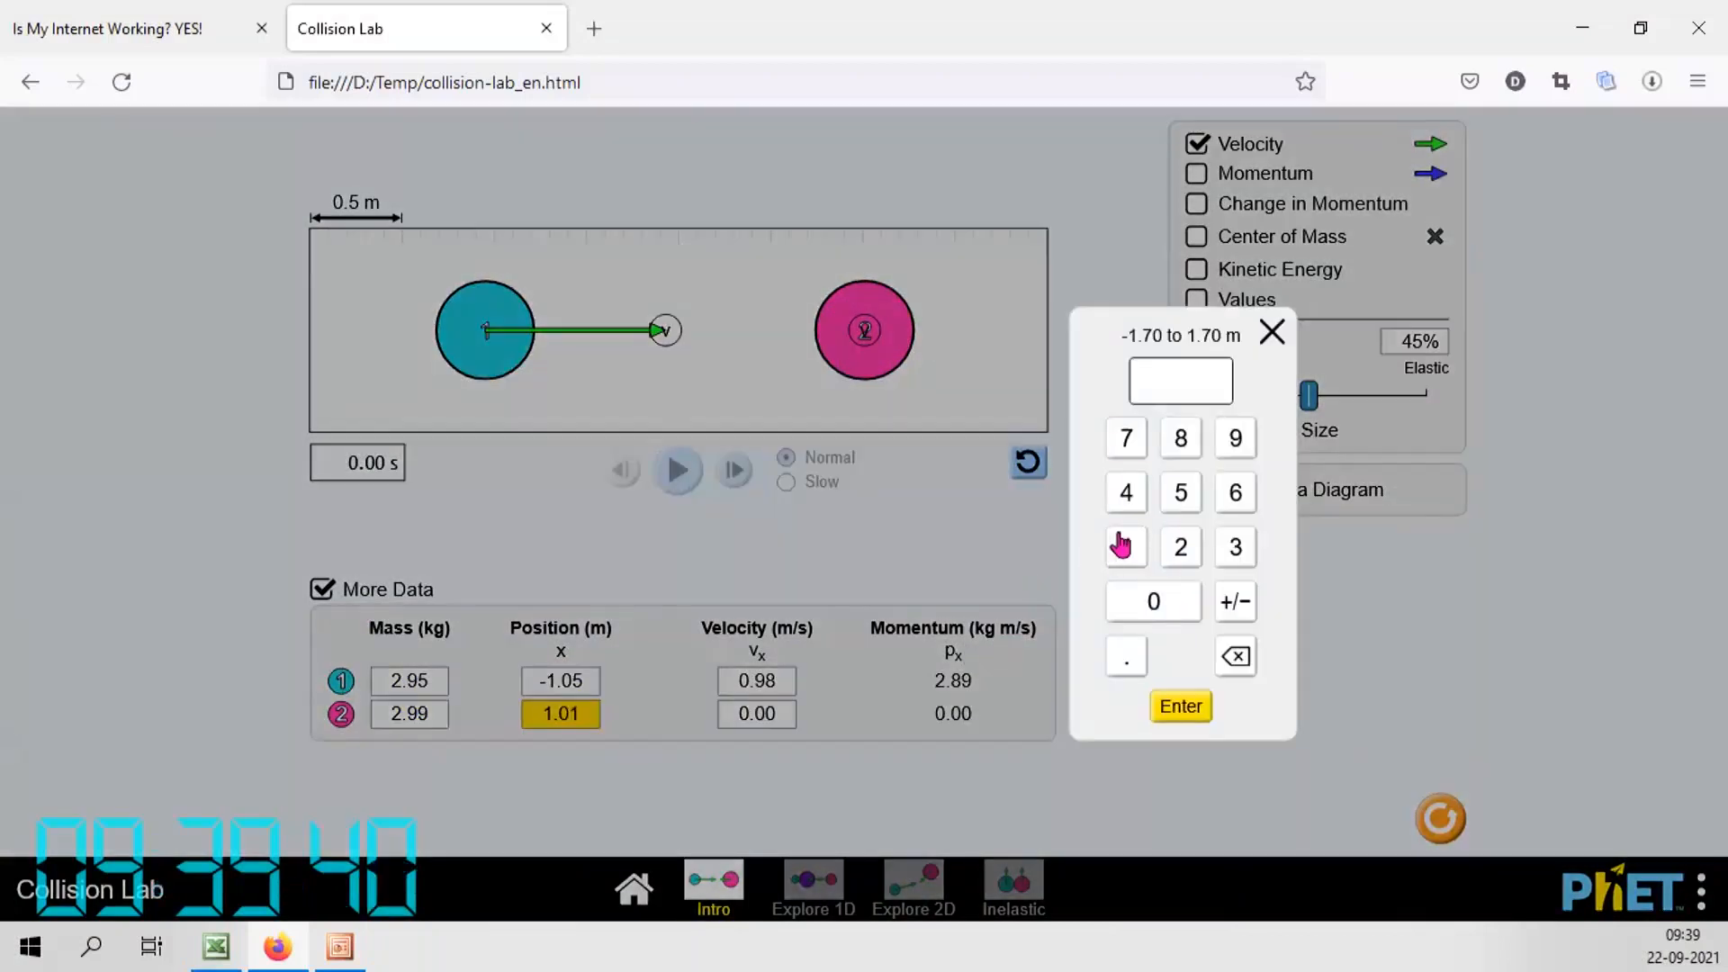
click(1151, 599)
click(1126, 657)
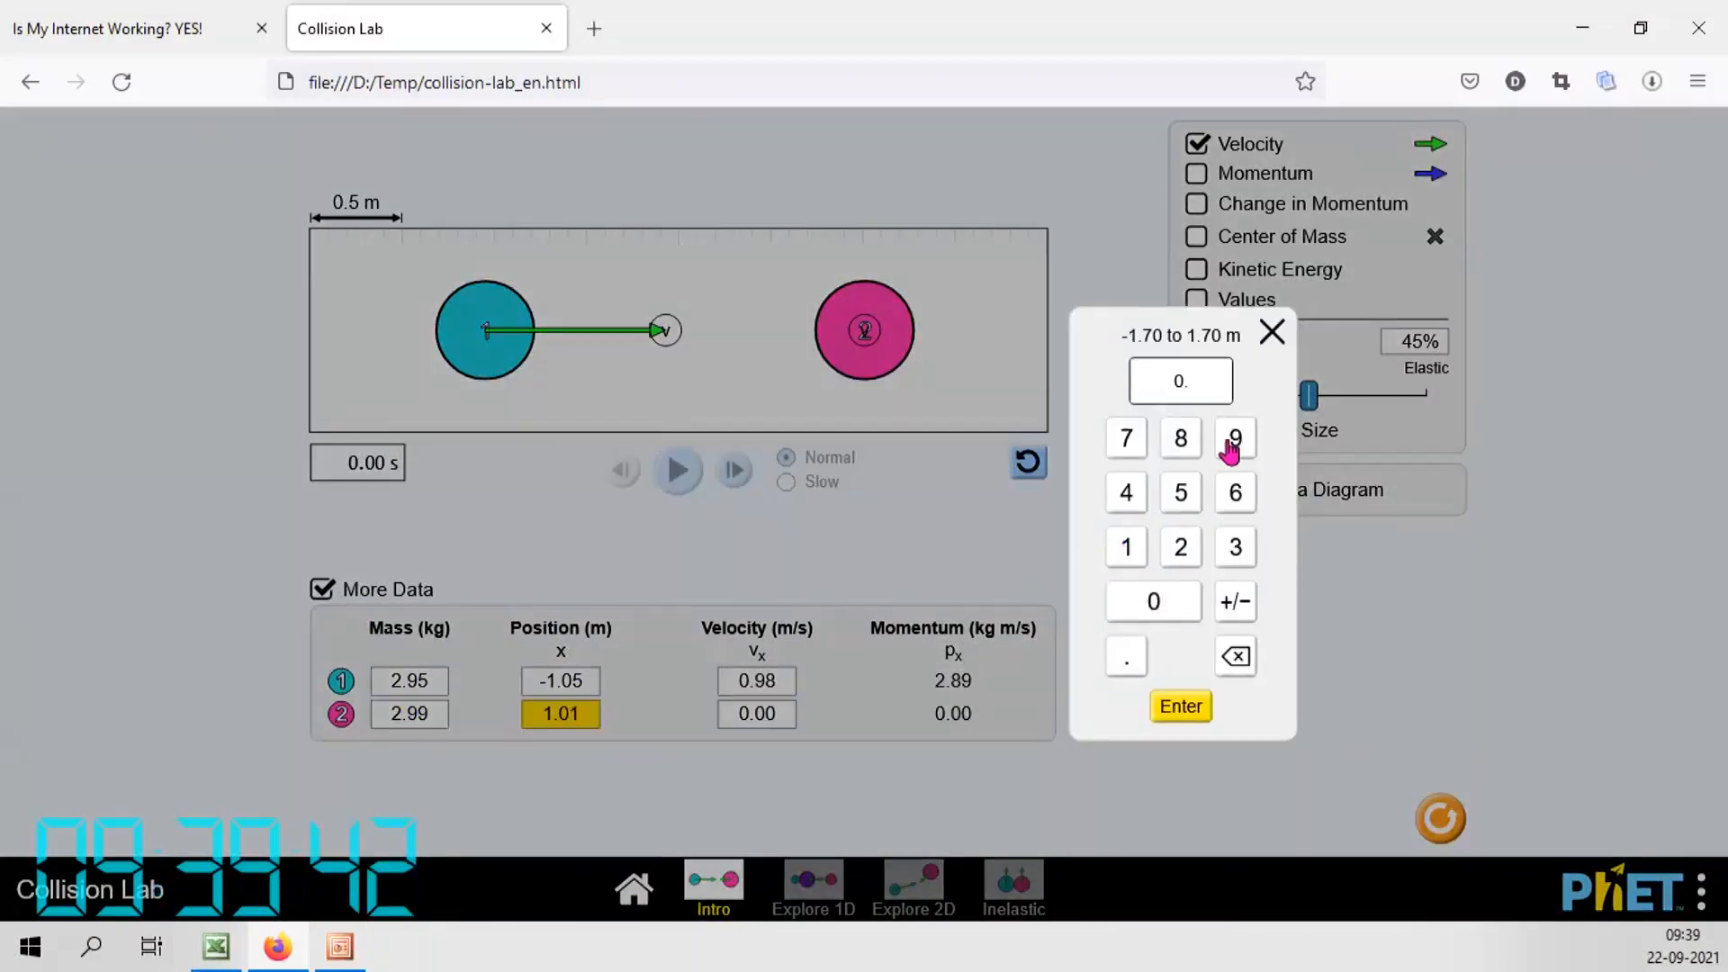
click(1193, 493)
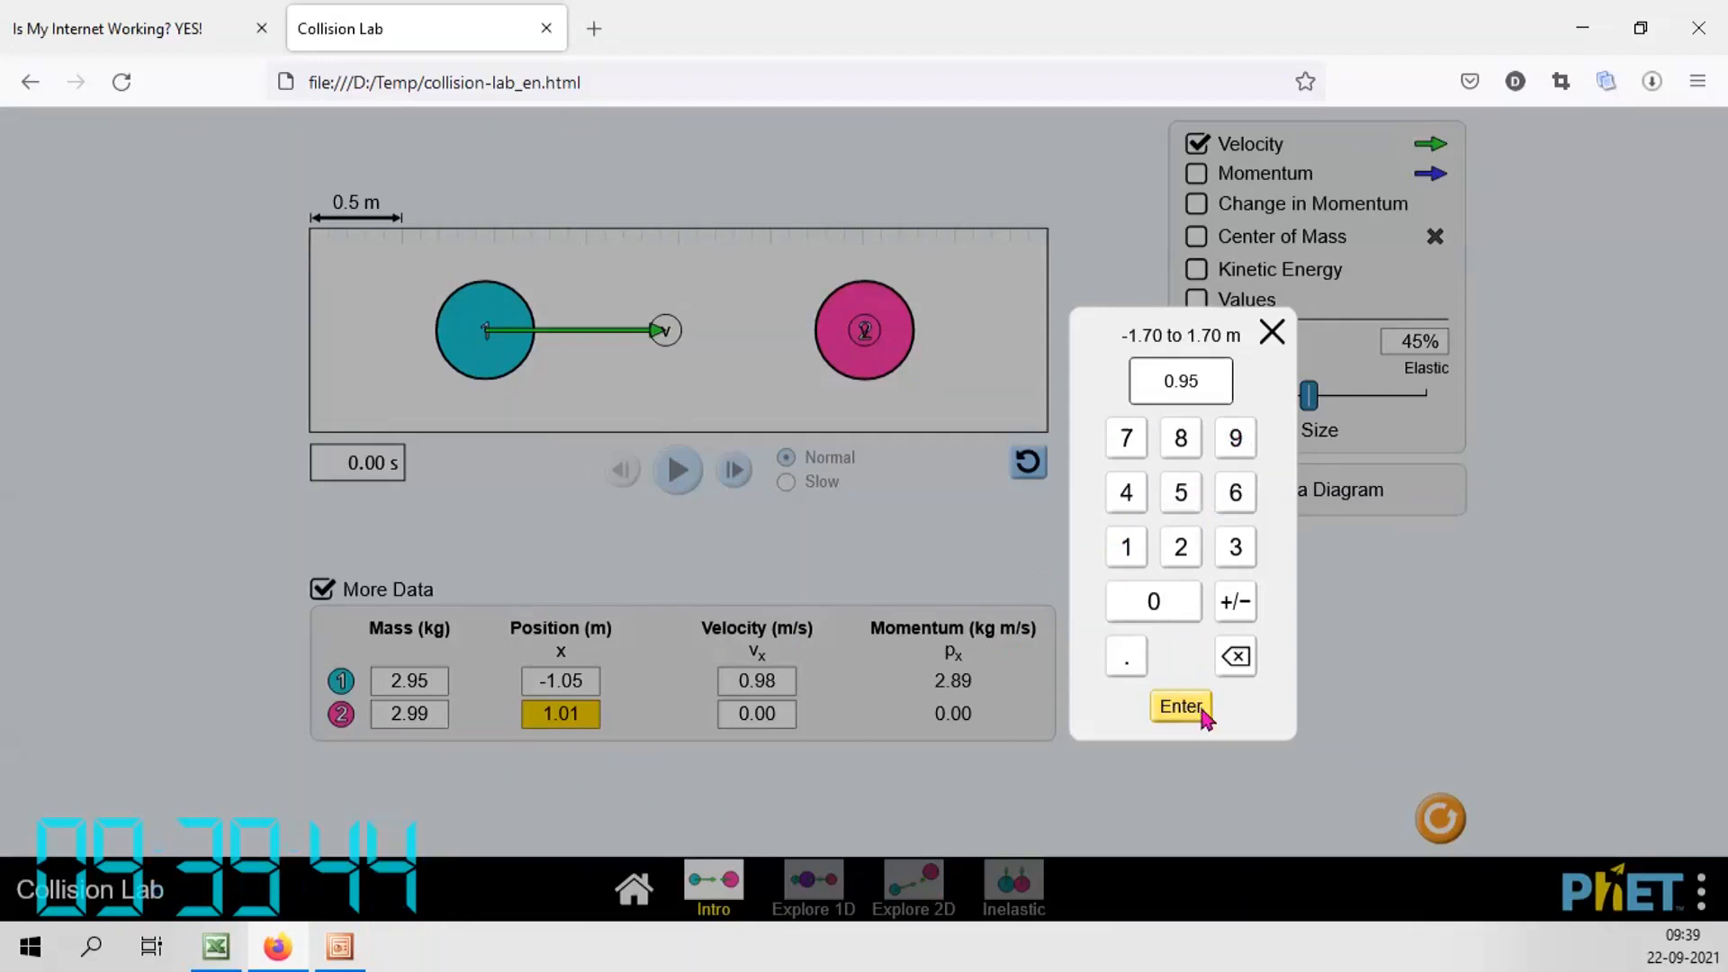
click(1190, 709)
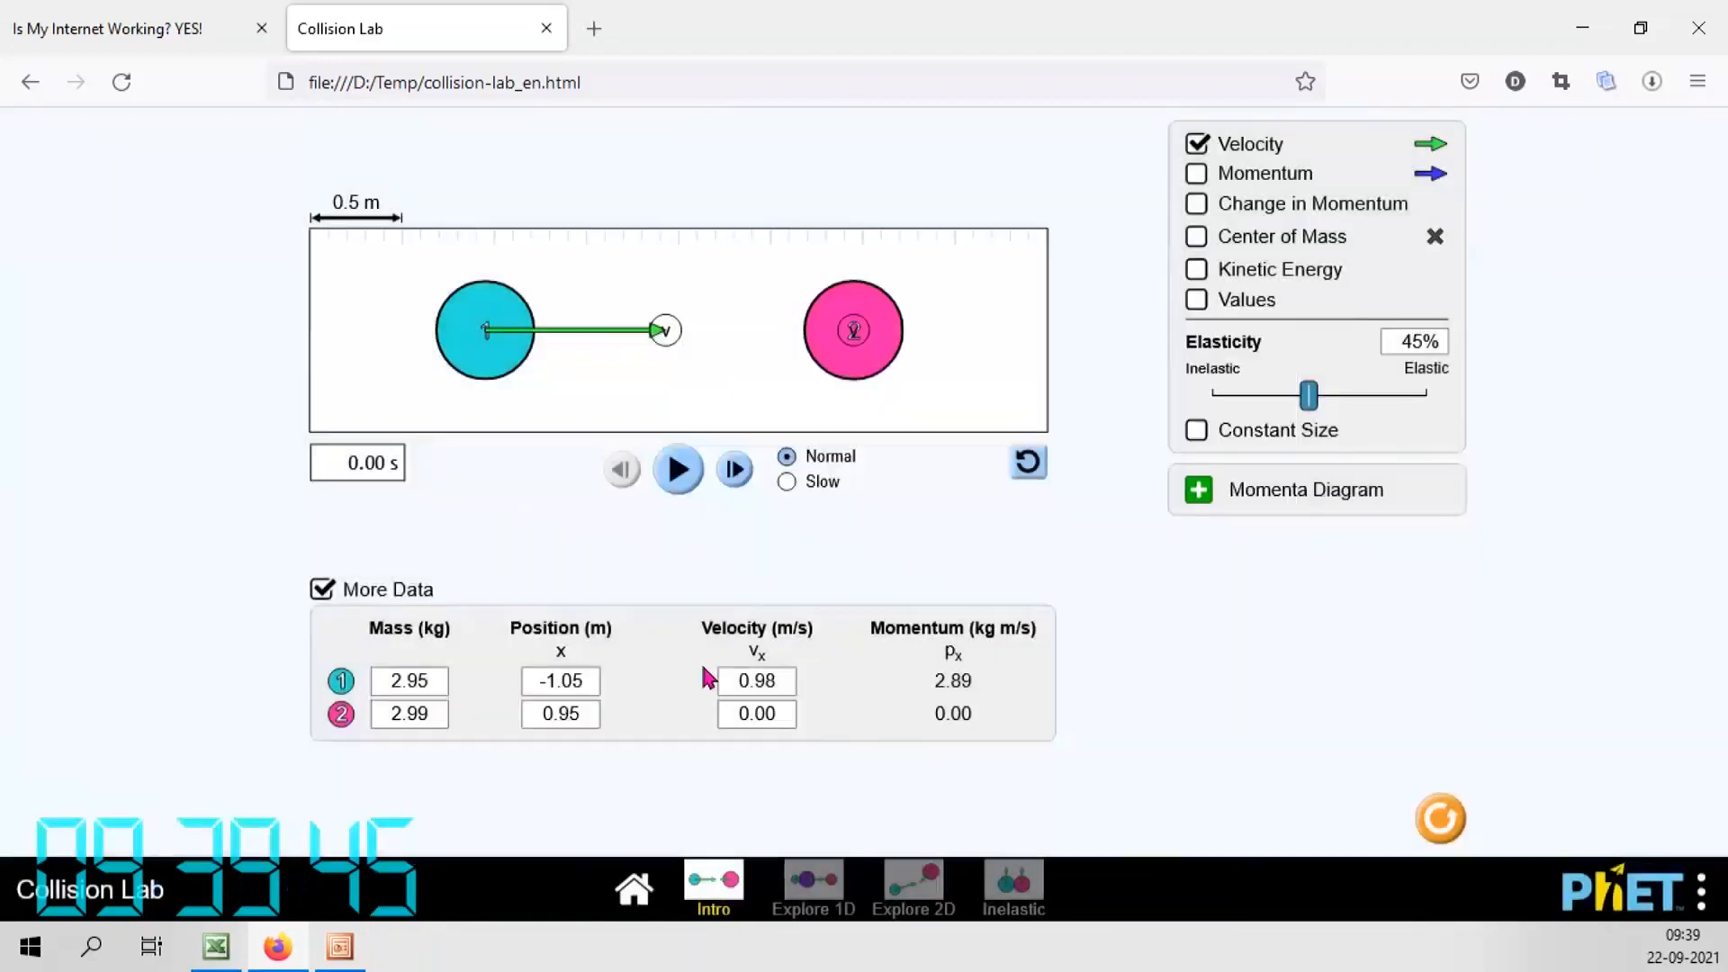
Set the initial velocity of ball 1 to 1.05 m/s and the elasticity to 55% for the fifth trial
click(790, 680)
click(1124, 546)
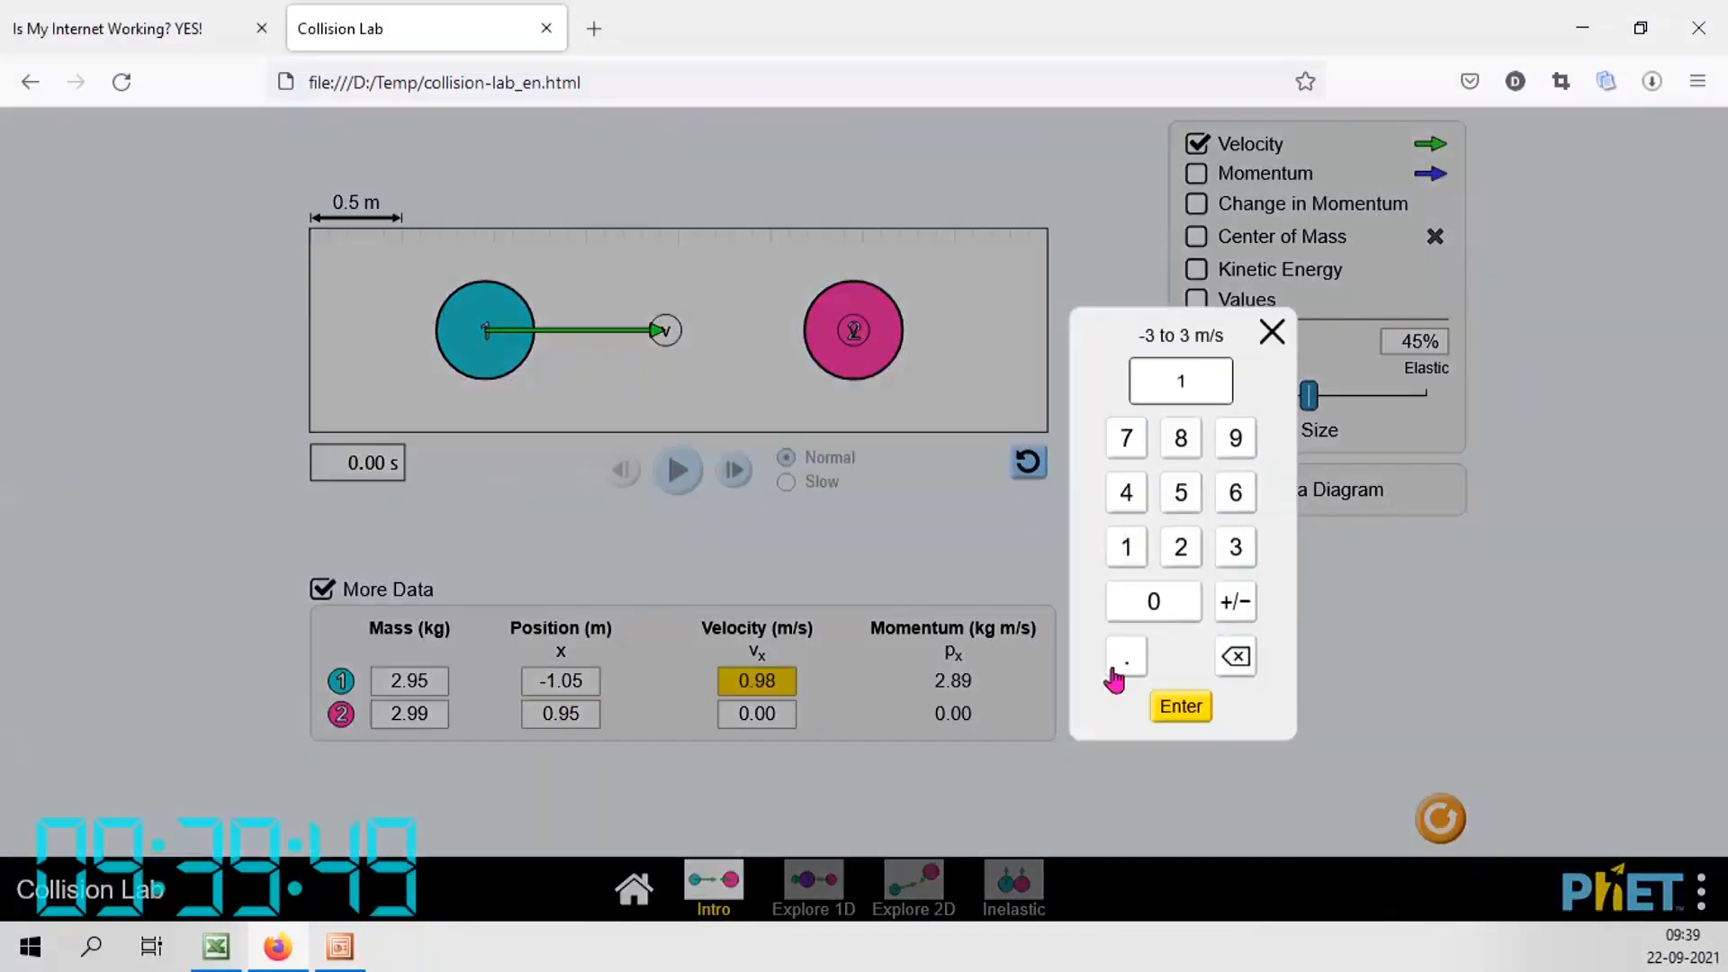
click(1125, 660)
click(1156, 604)
click(1180, 494)
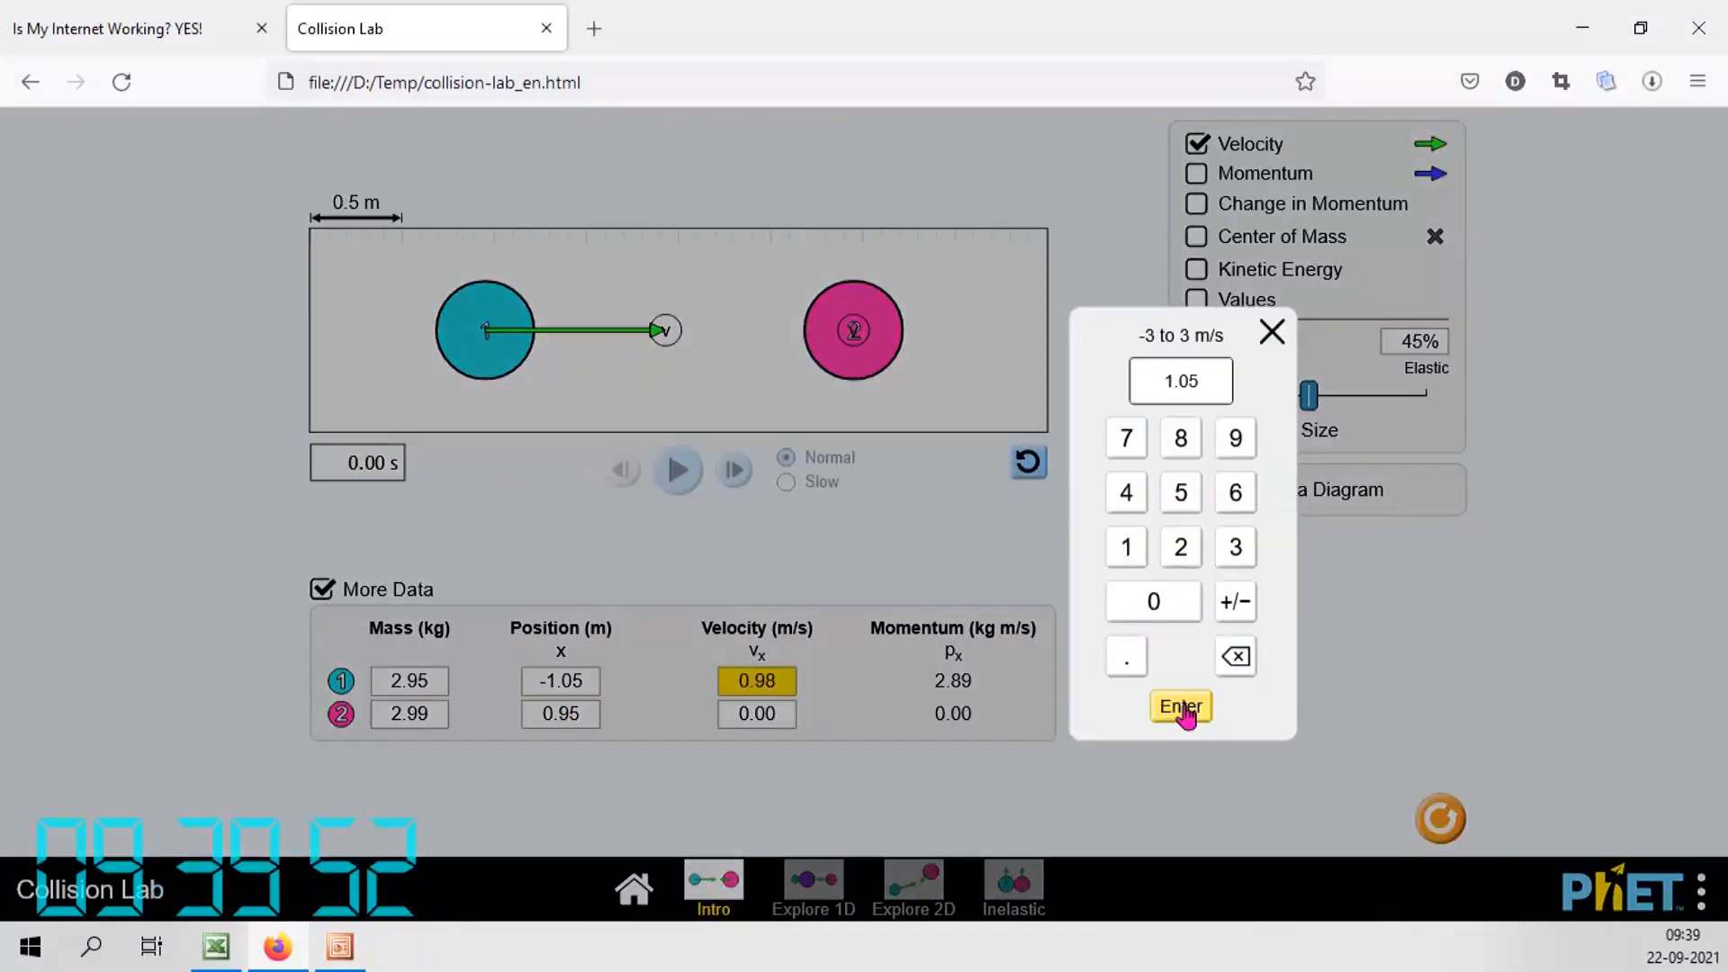
click(1181, 707)
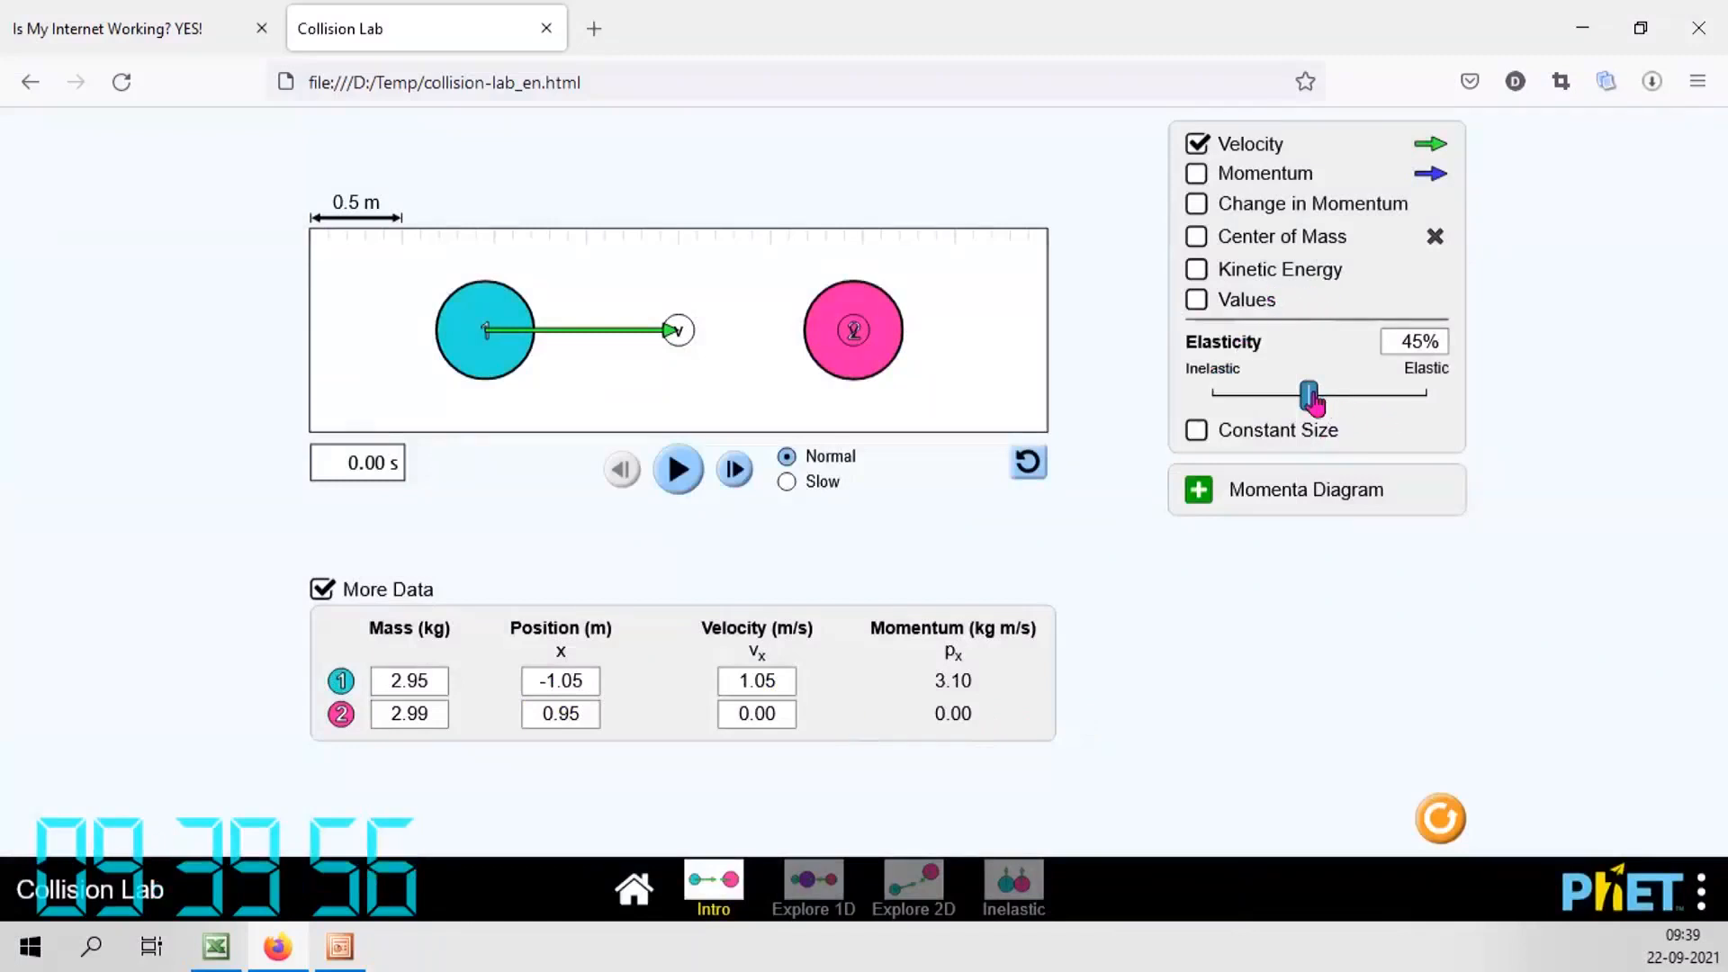
drag(1311, 399, 1333, 402)
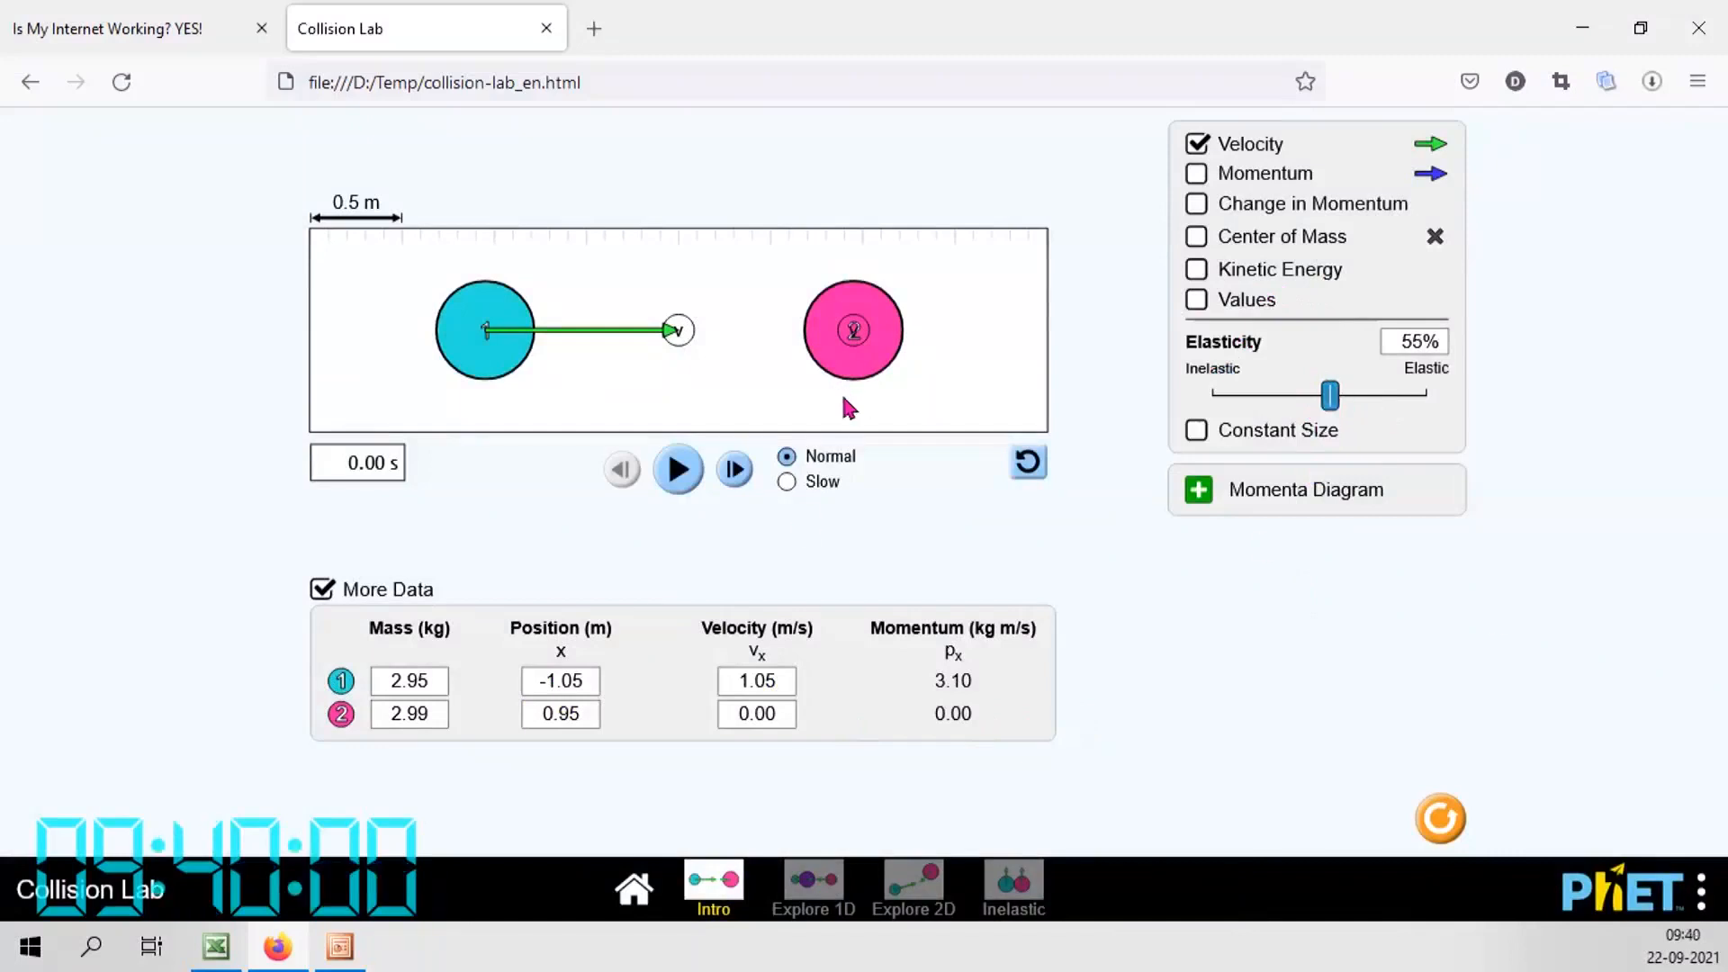
Run the fifth collision trial and switch to the Design-Expert design at run 5's vL response
click(695, 476)
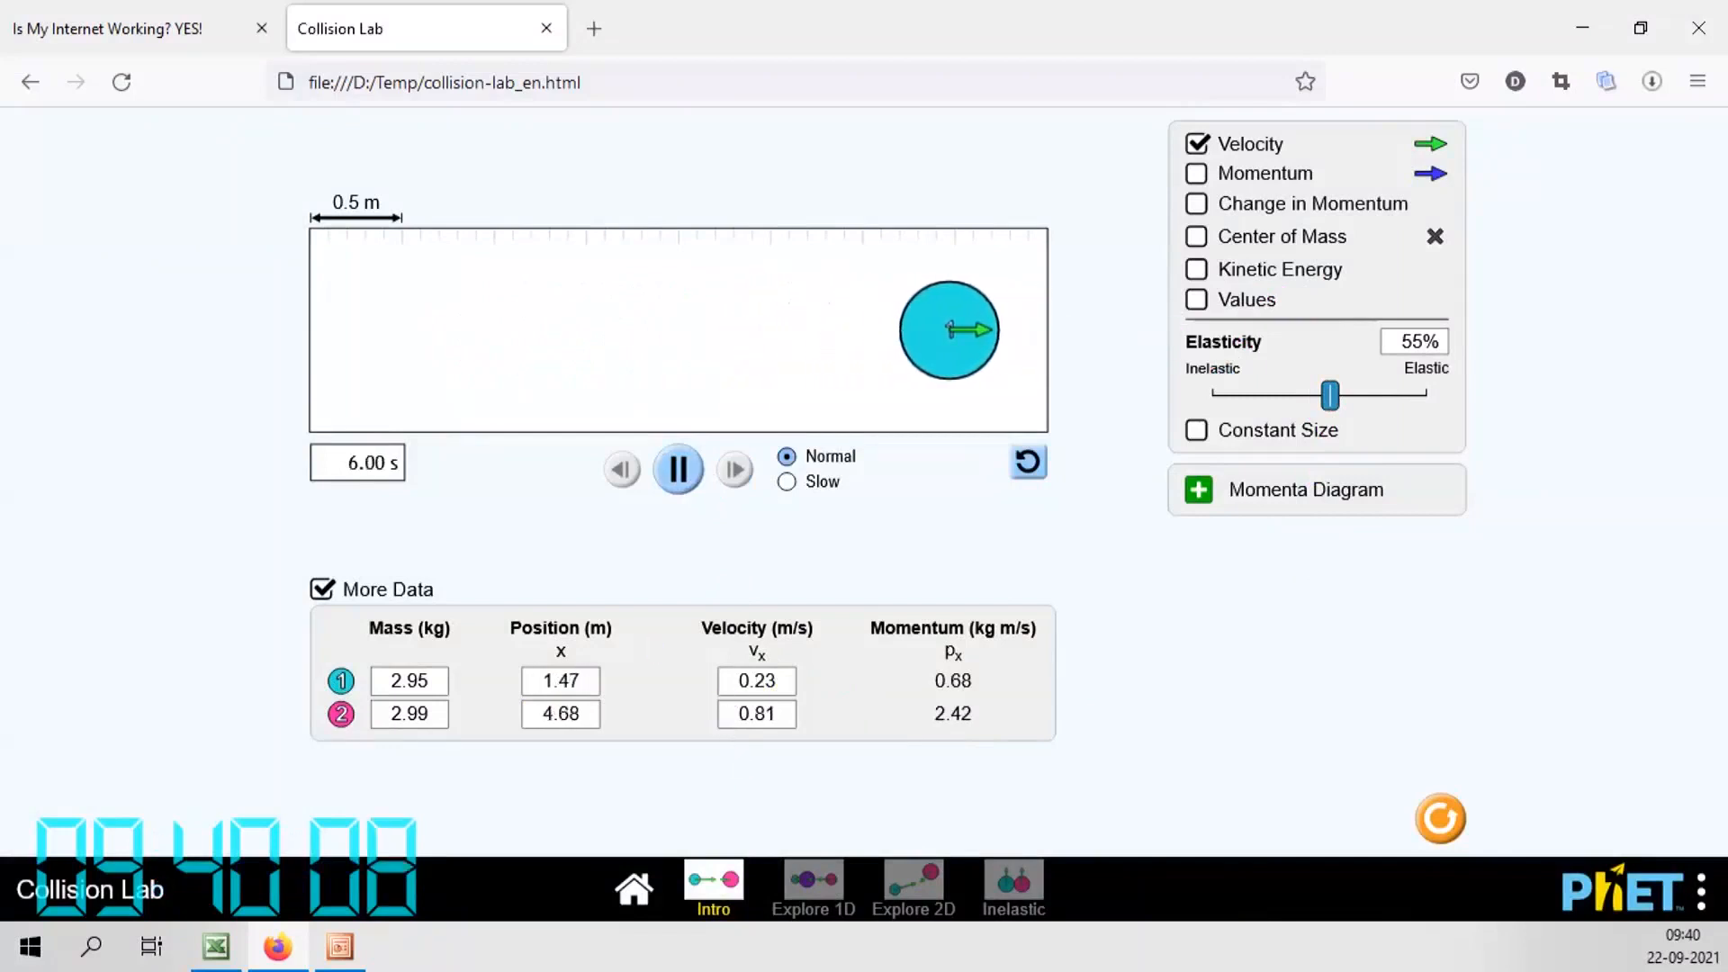
drag(0, 131, 939, 53)
click(938, 52)
click(1354, 378)
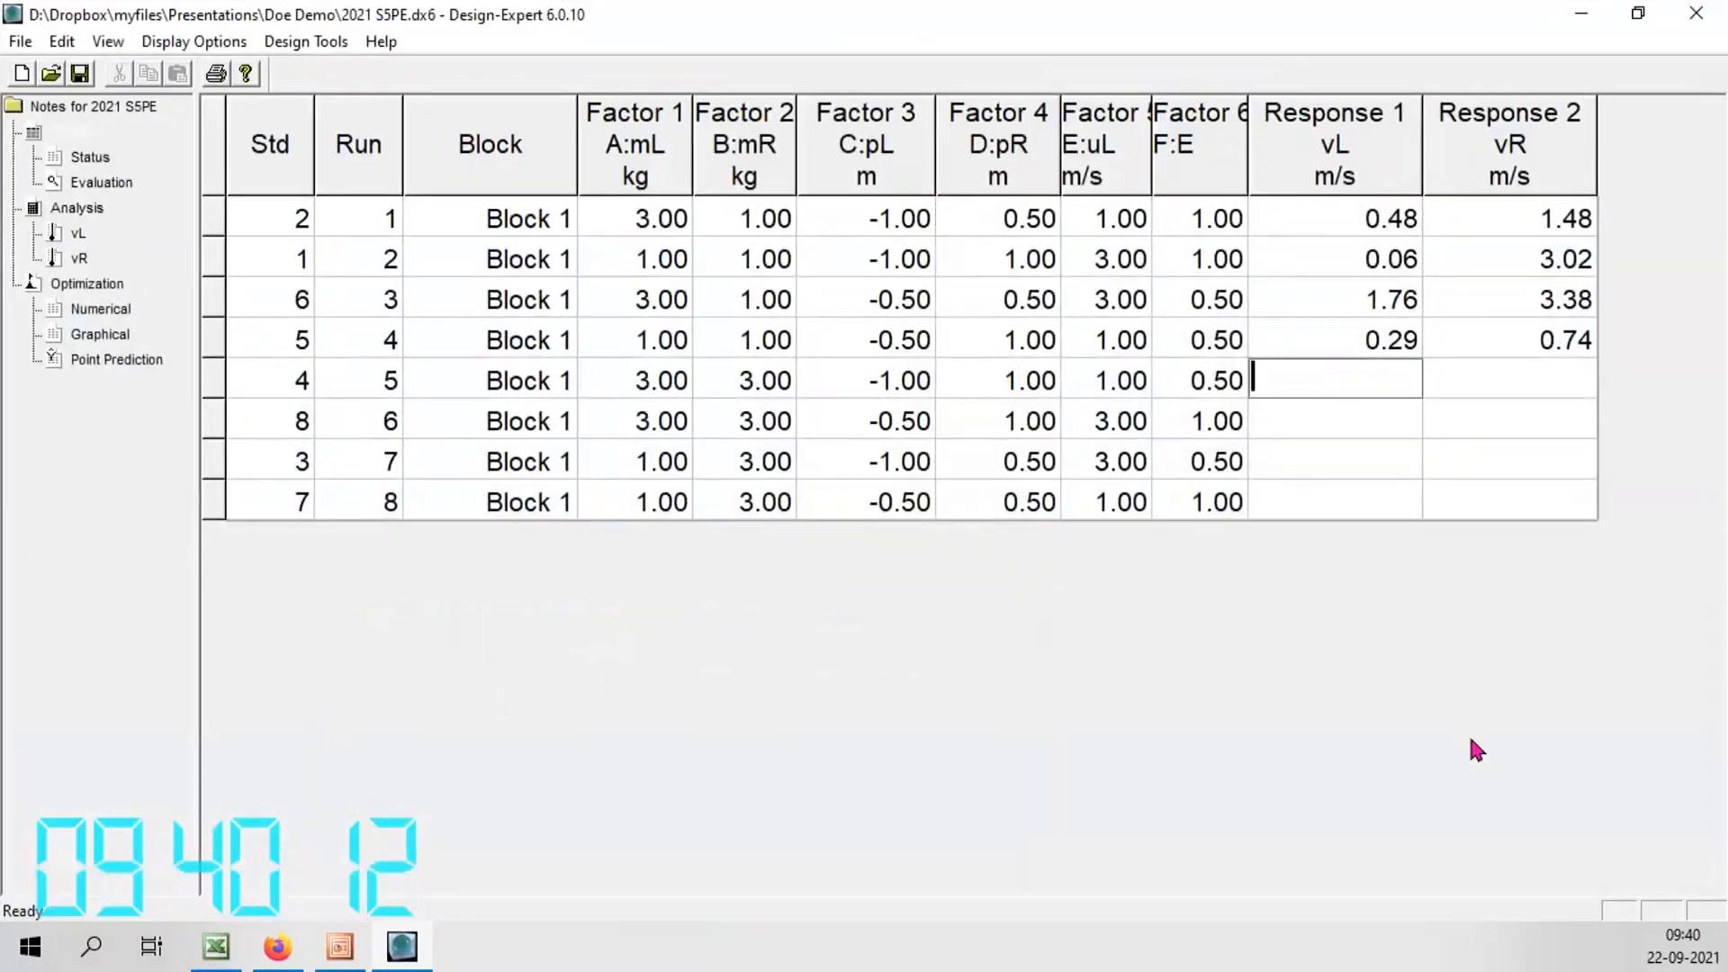
Record vL as 0.23 and vR as 0.81 for run 5 and return to Collision Lab
text(0.23)
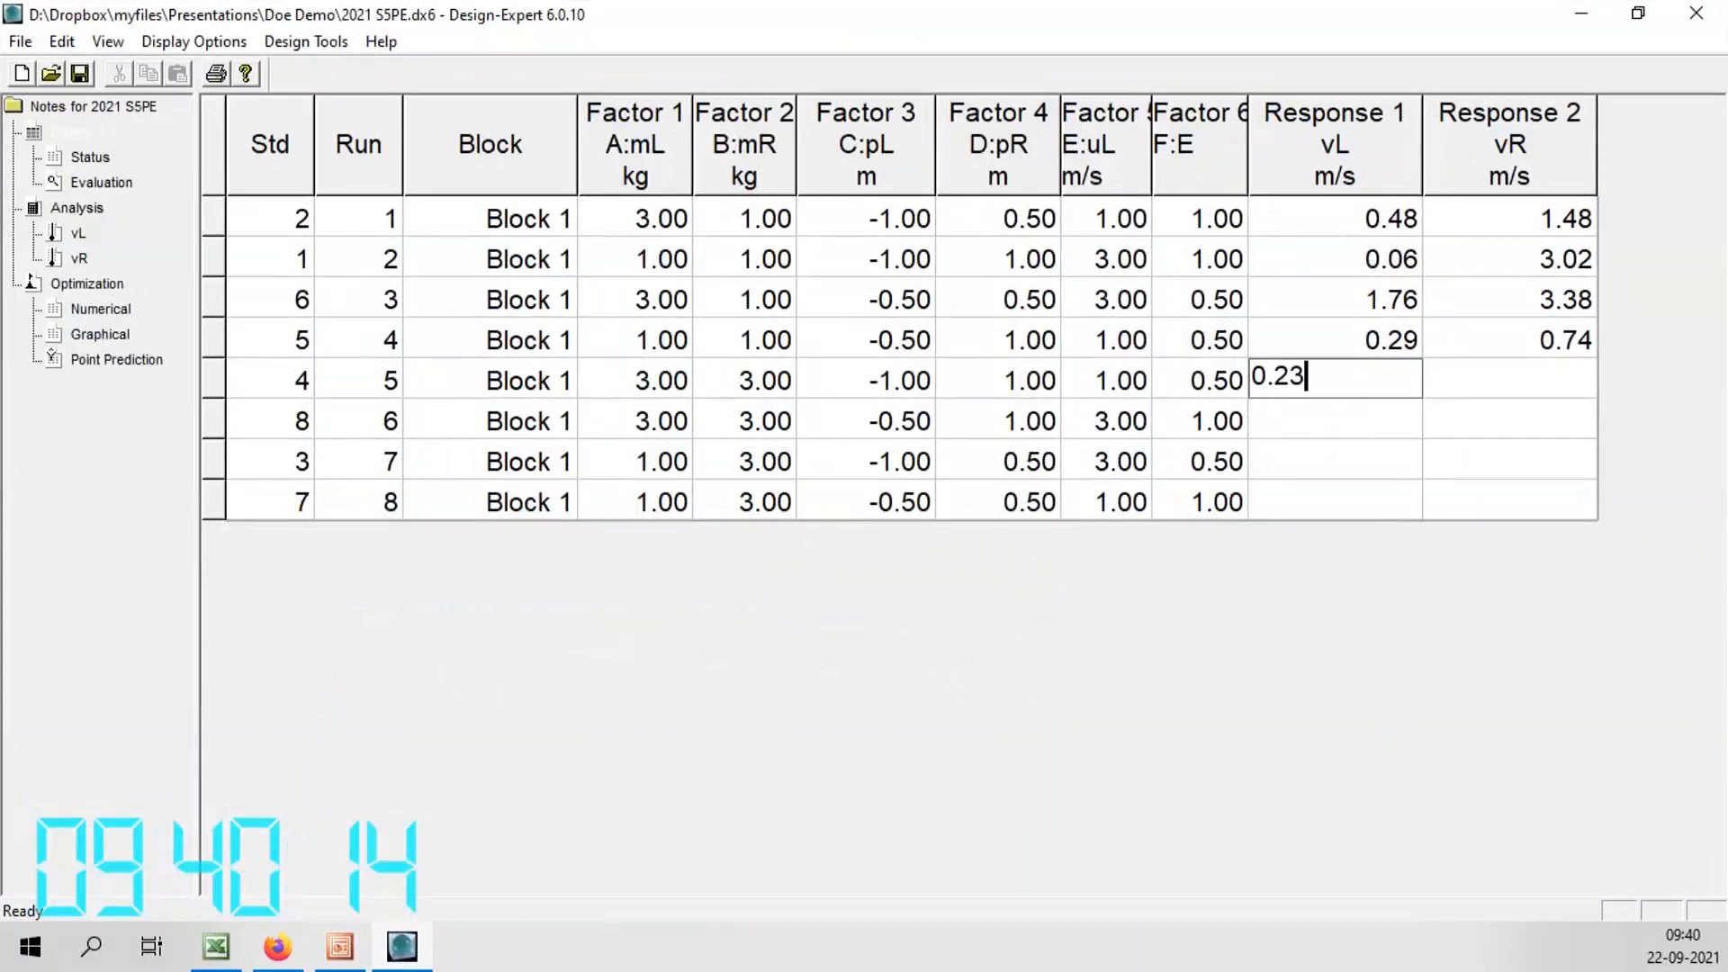
key(Tab)
text(0.81)
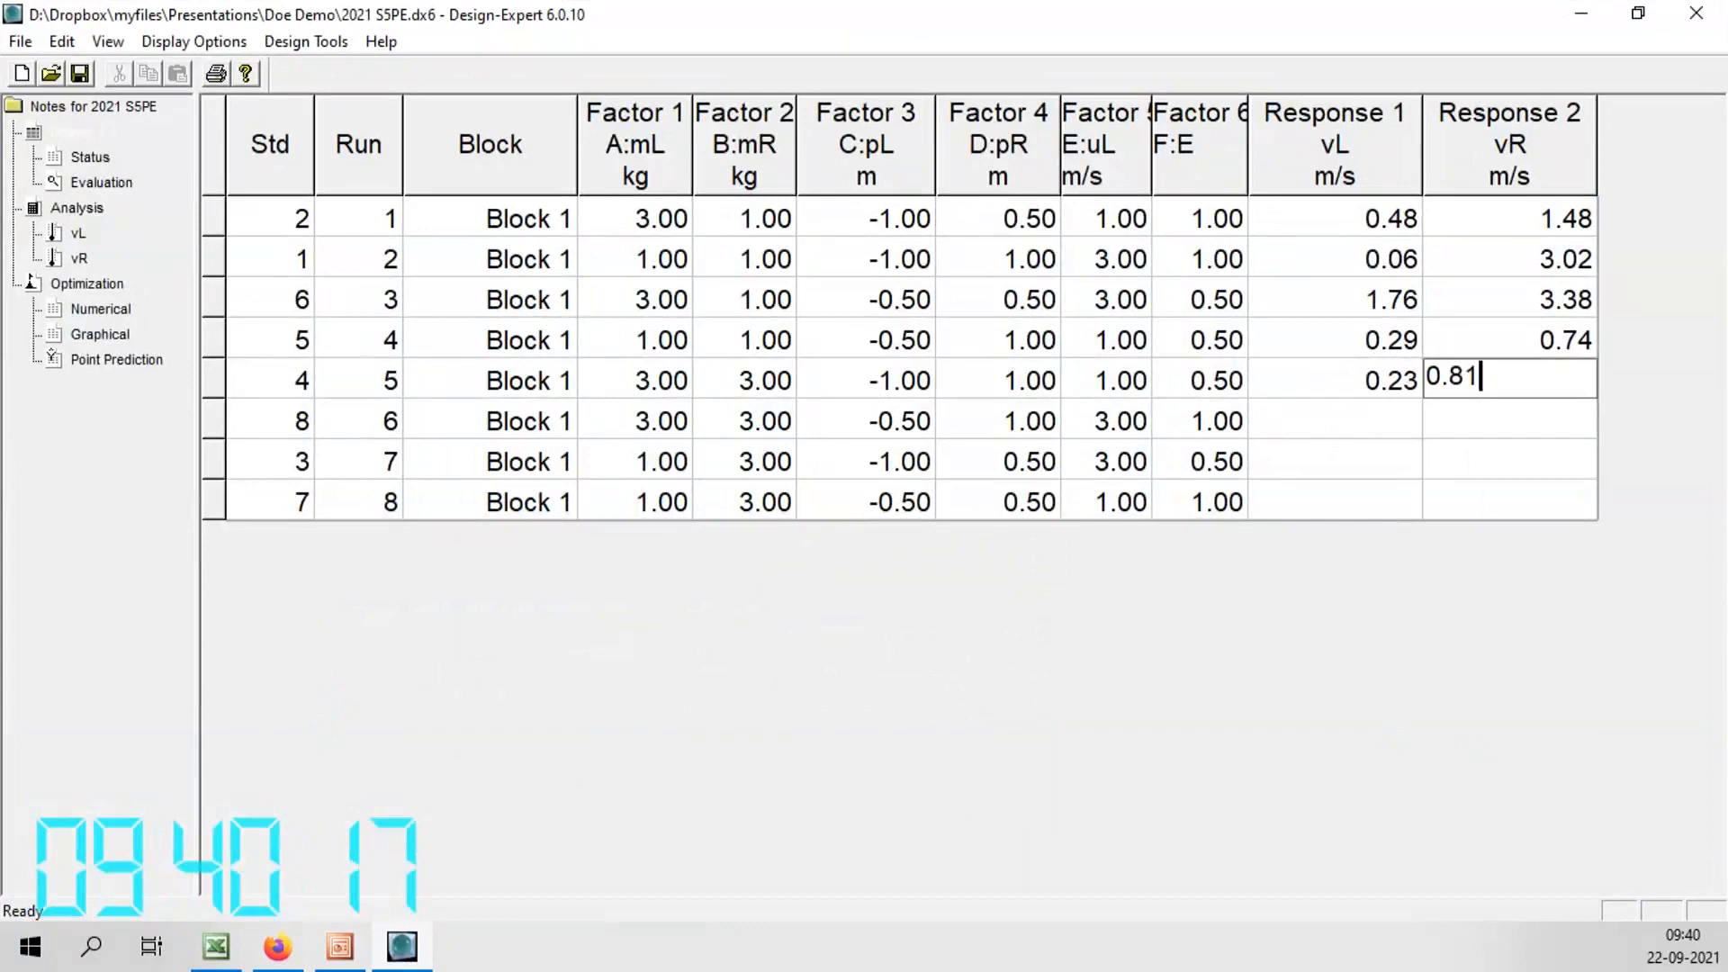
key(Return)
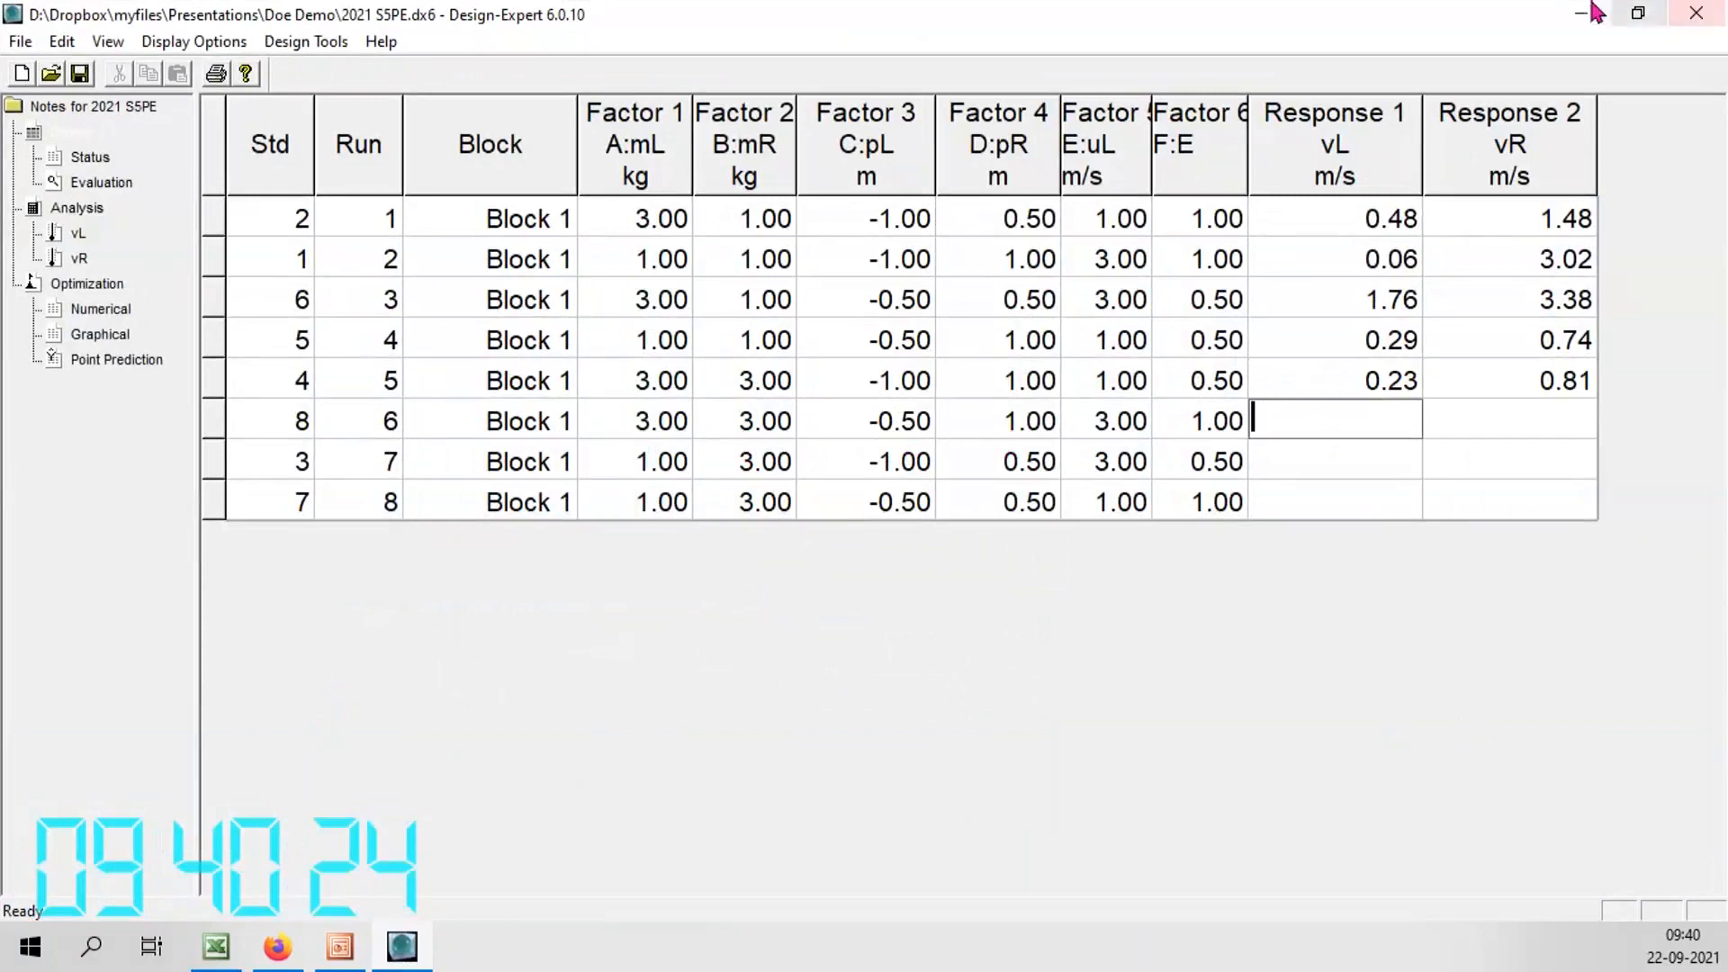
drag(1459, 6, 105, 36)
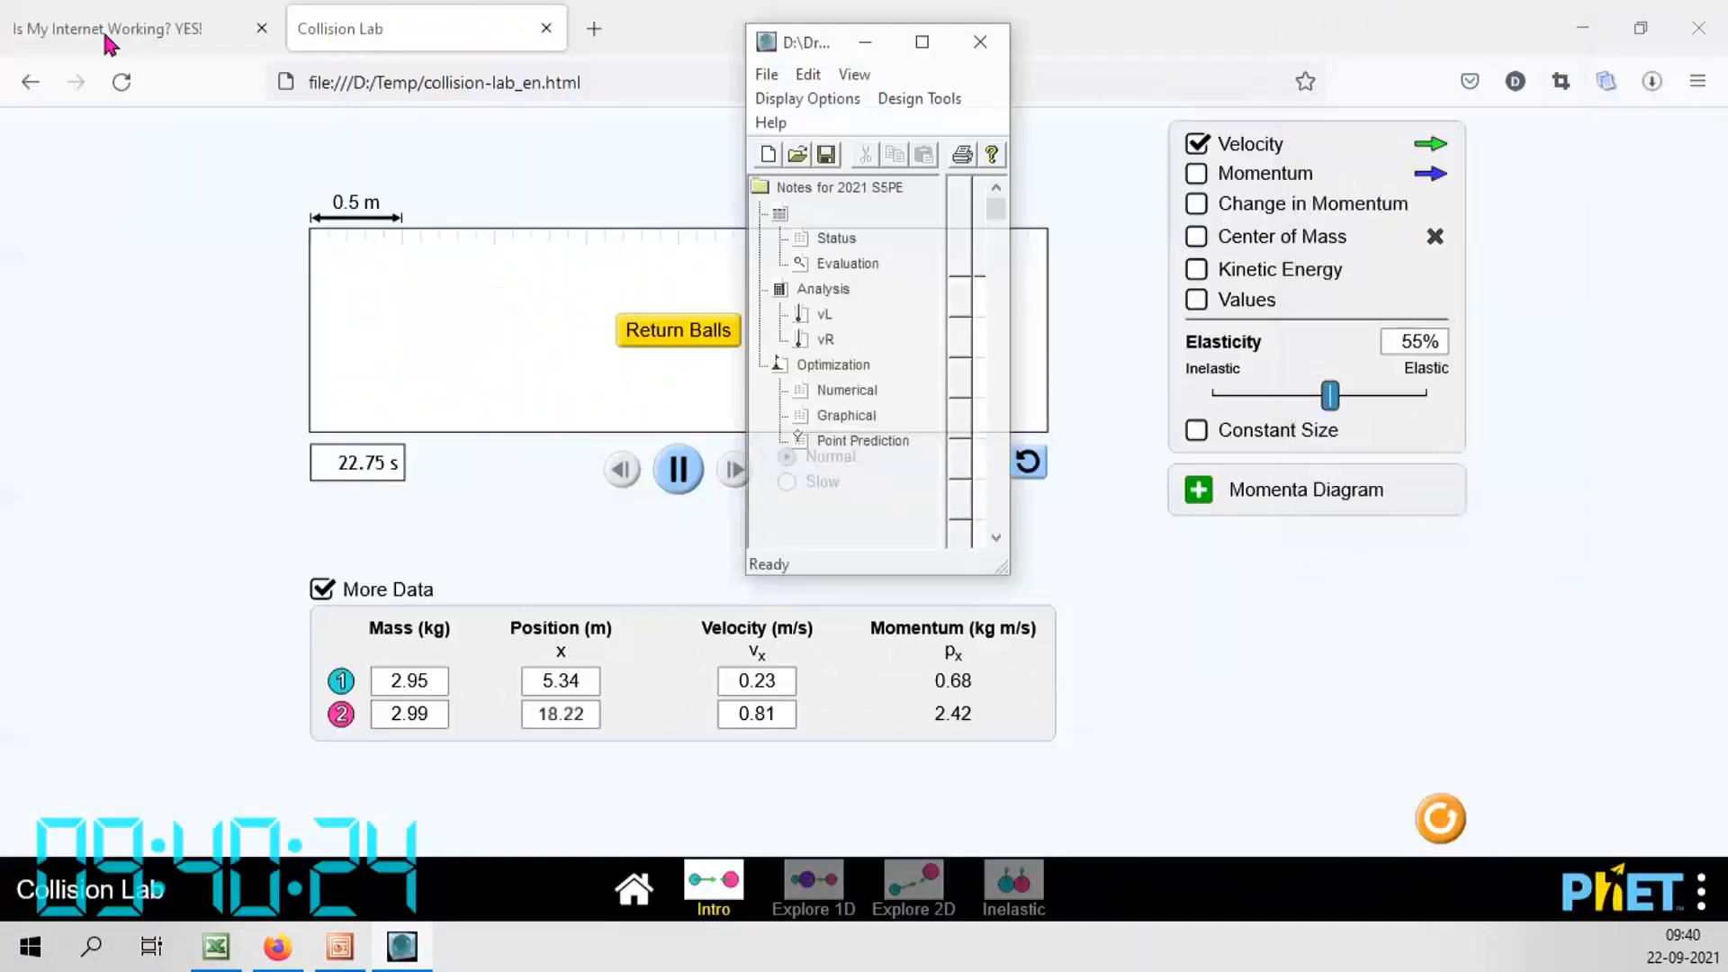
Try to set the mass of ball 1 to 2.98 kg and ball 2 to 2.95 kg without returning the balls first
click(410, 681)
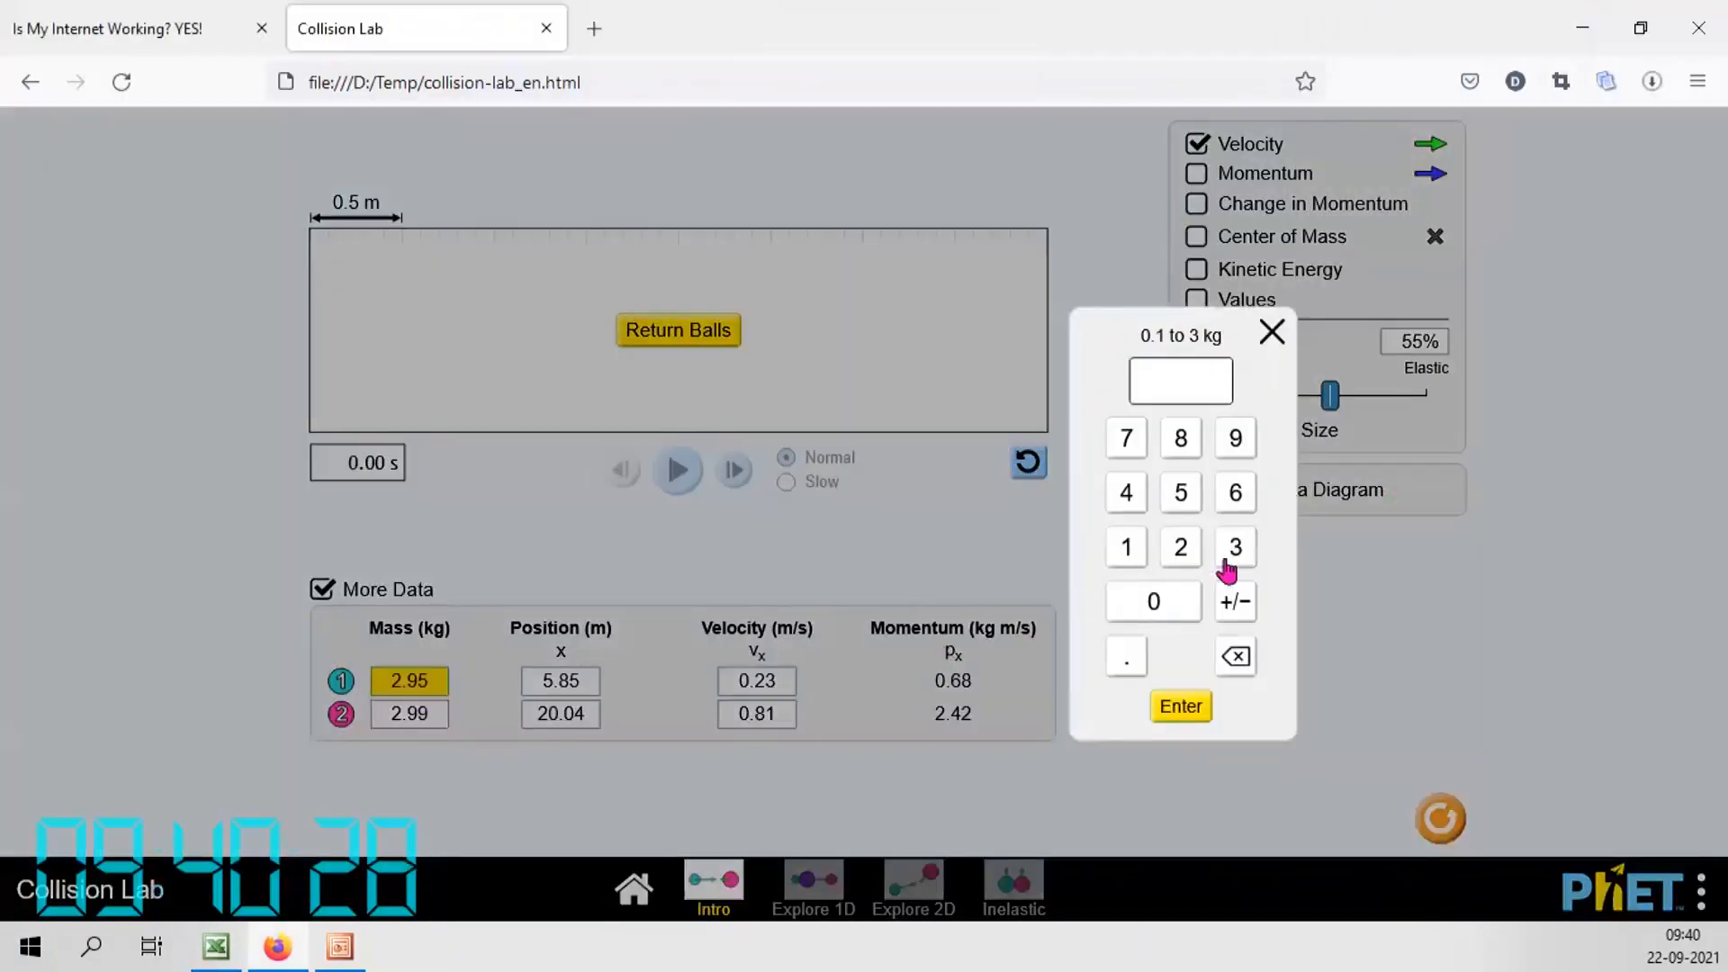
click(1125, 662)
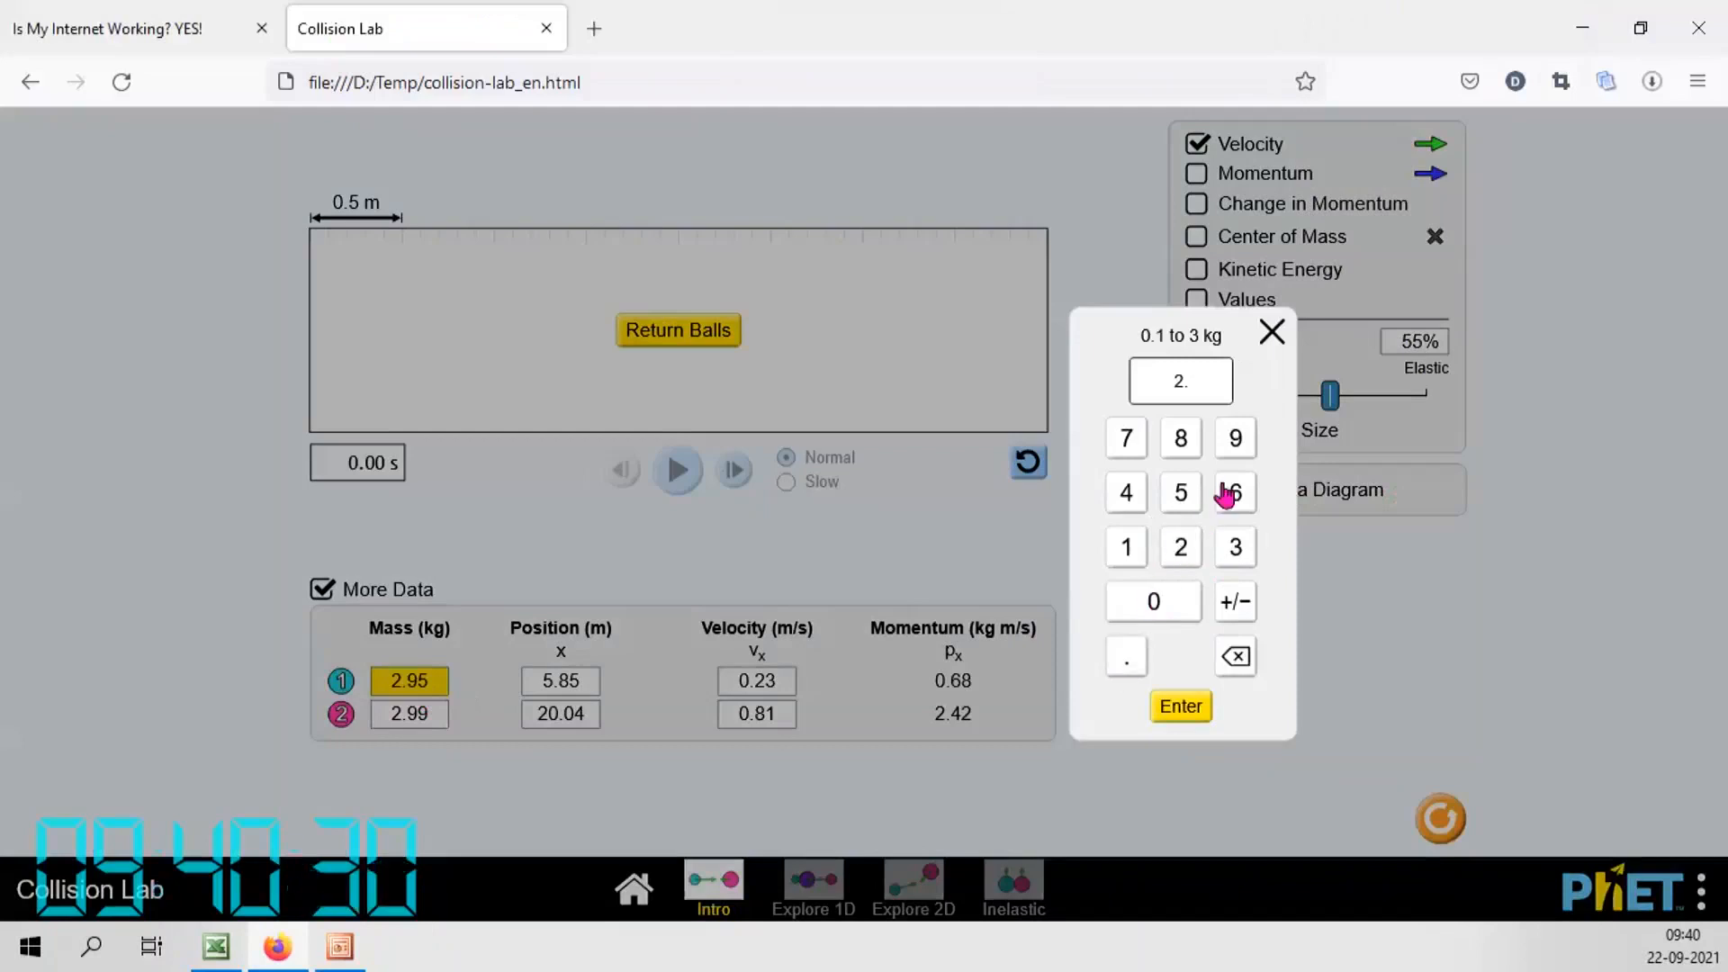
click(1229, 437)
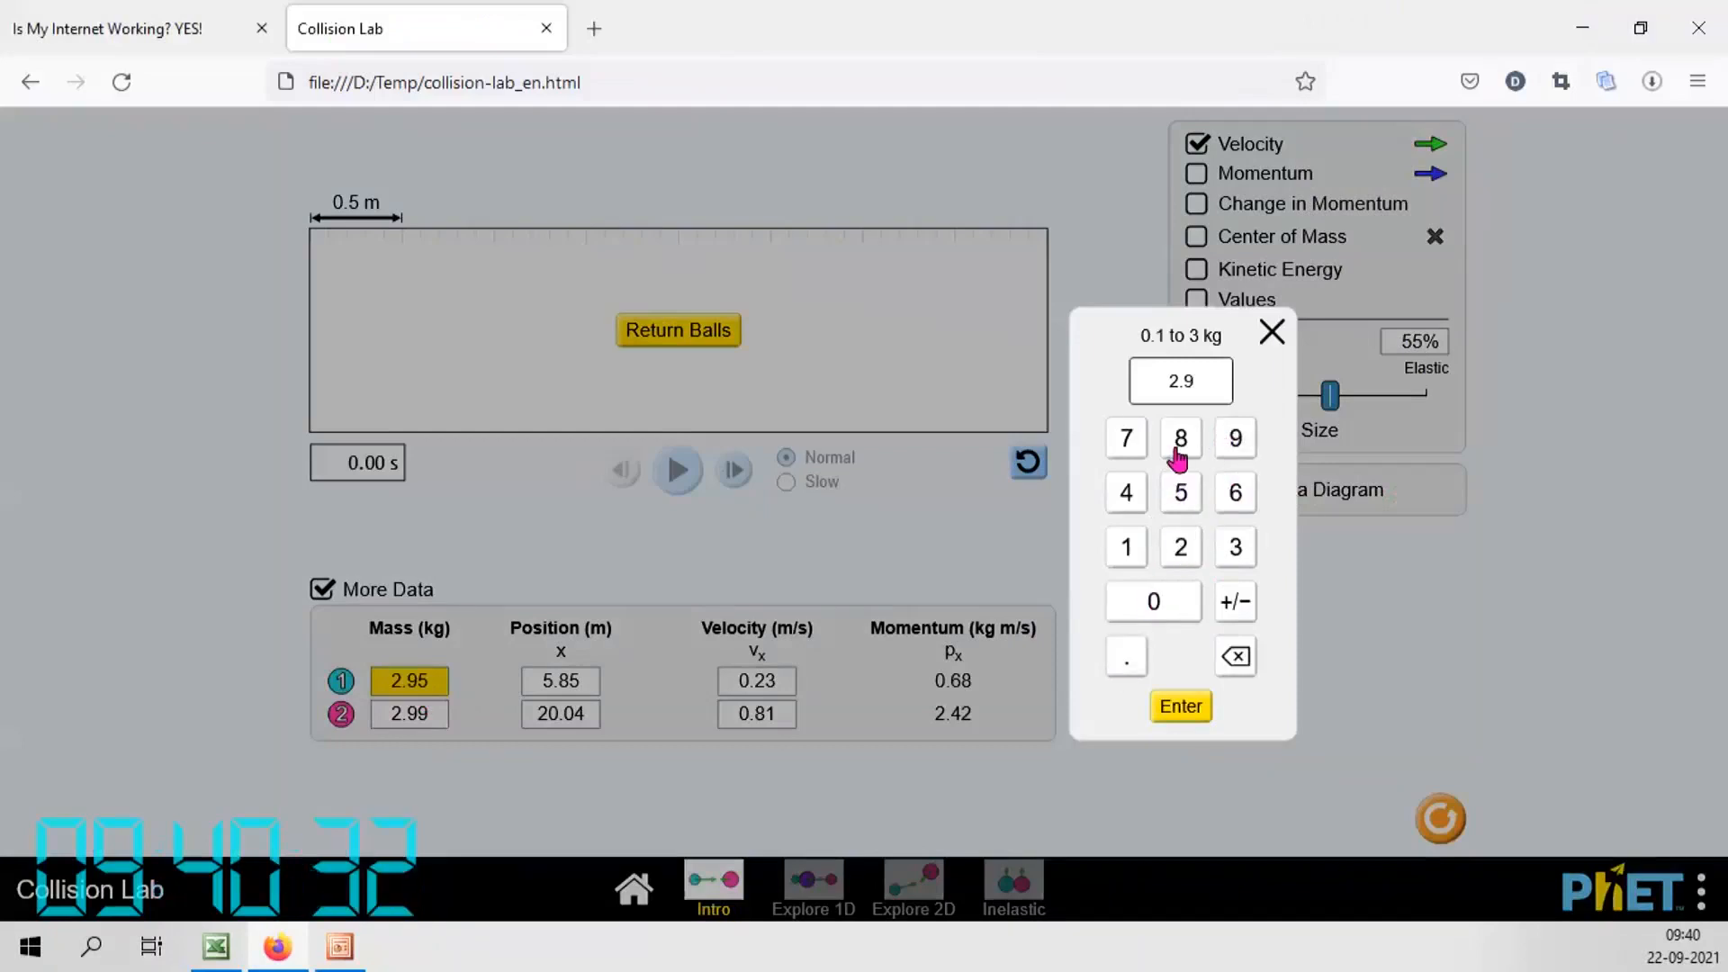
click(1177, 451)
click(1181, 712)
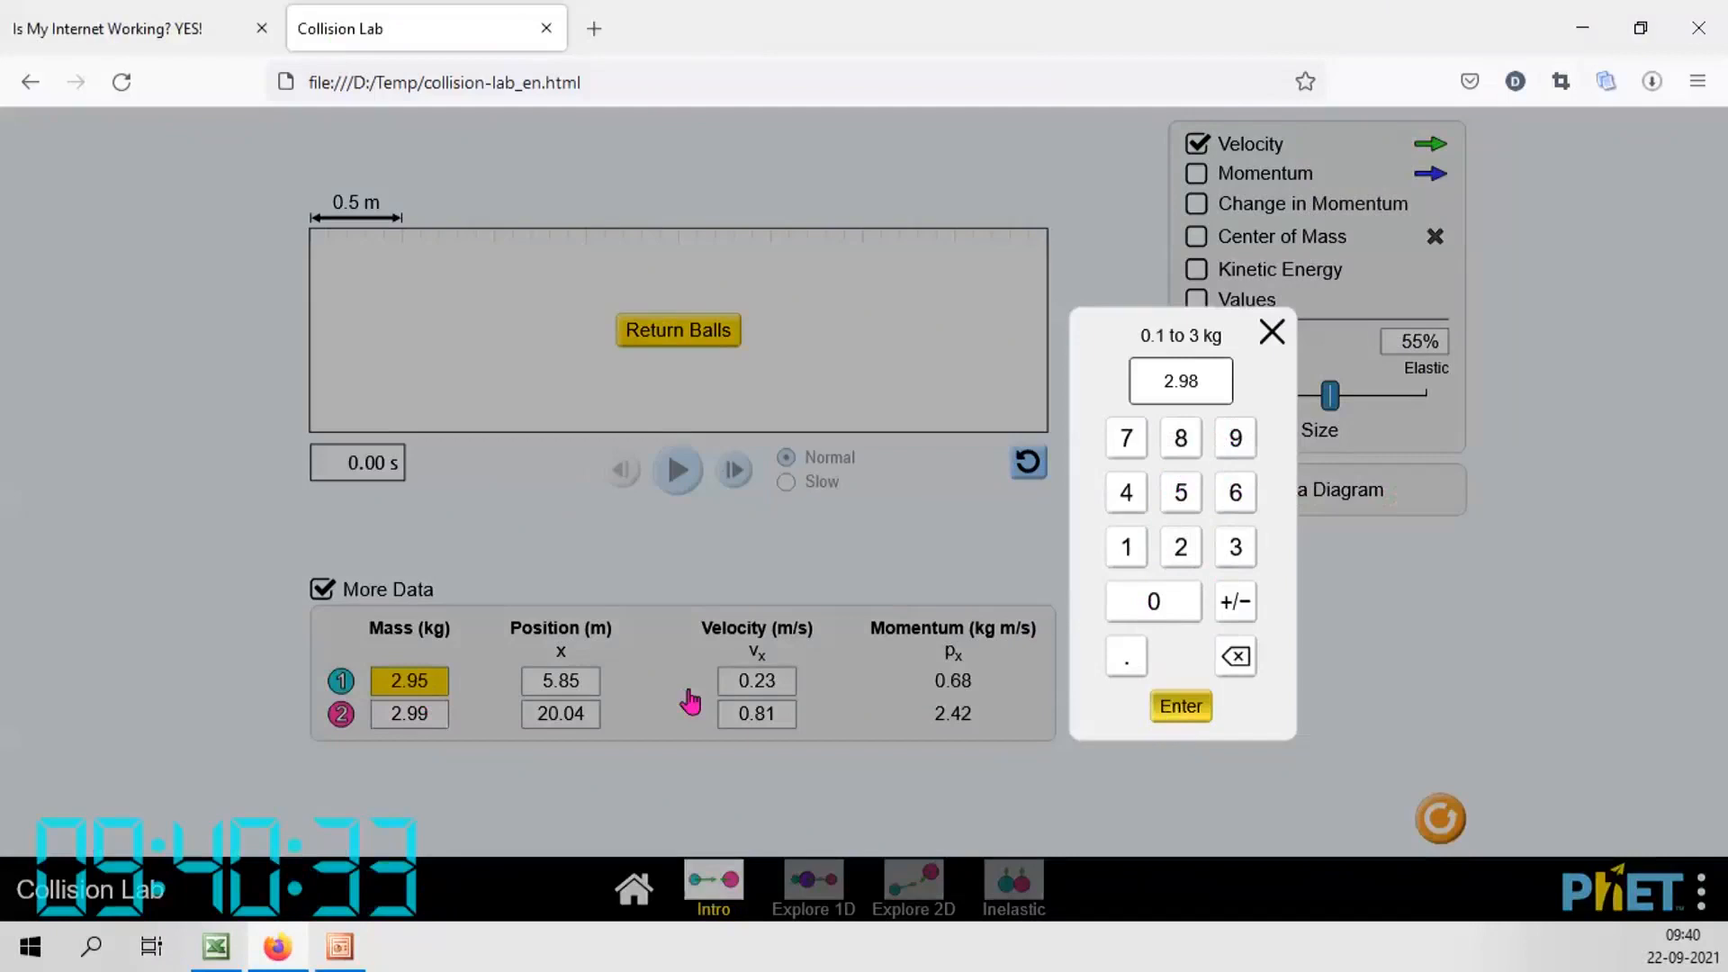
click(411, 717)
click(1188, 547)
click(1125, 656)
click(1237, 437)
click(1180, 493)
click(1179, 709)
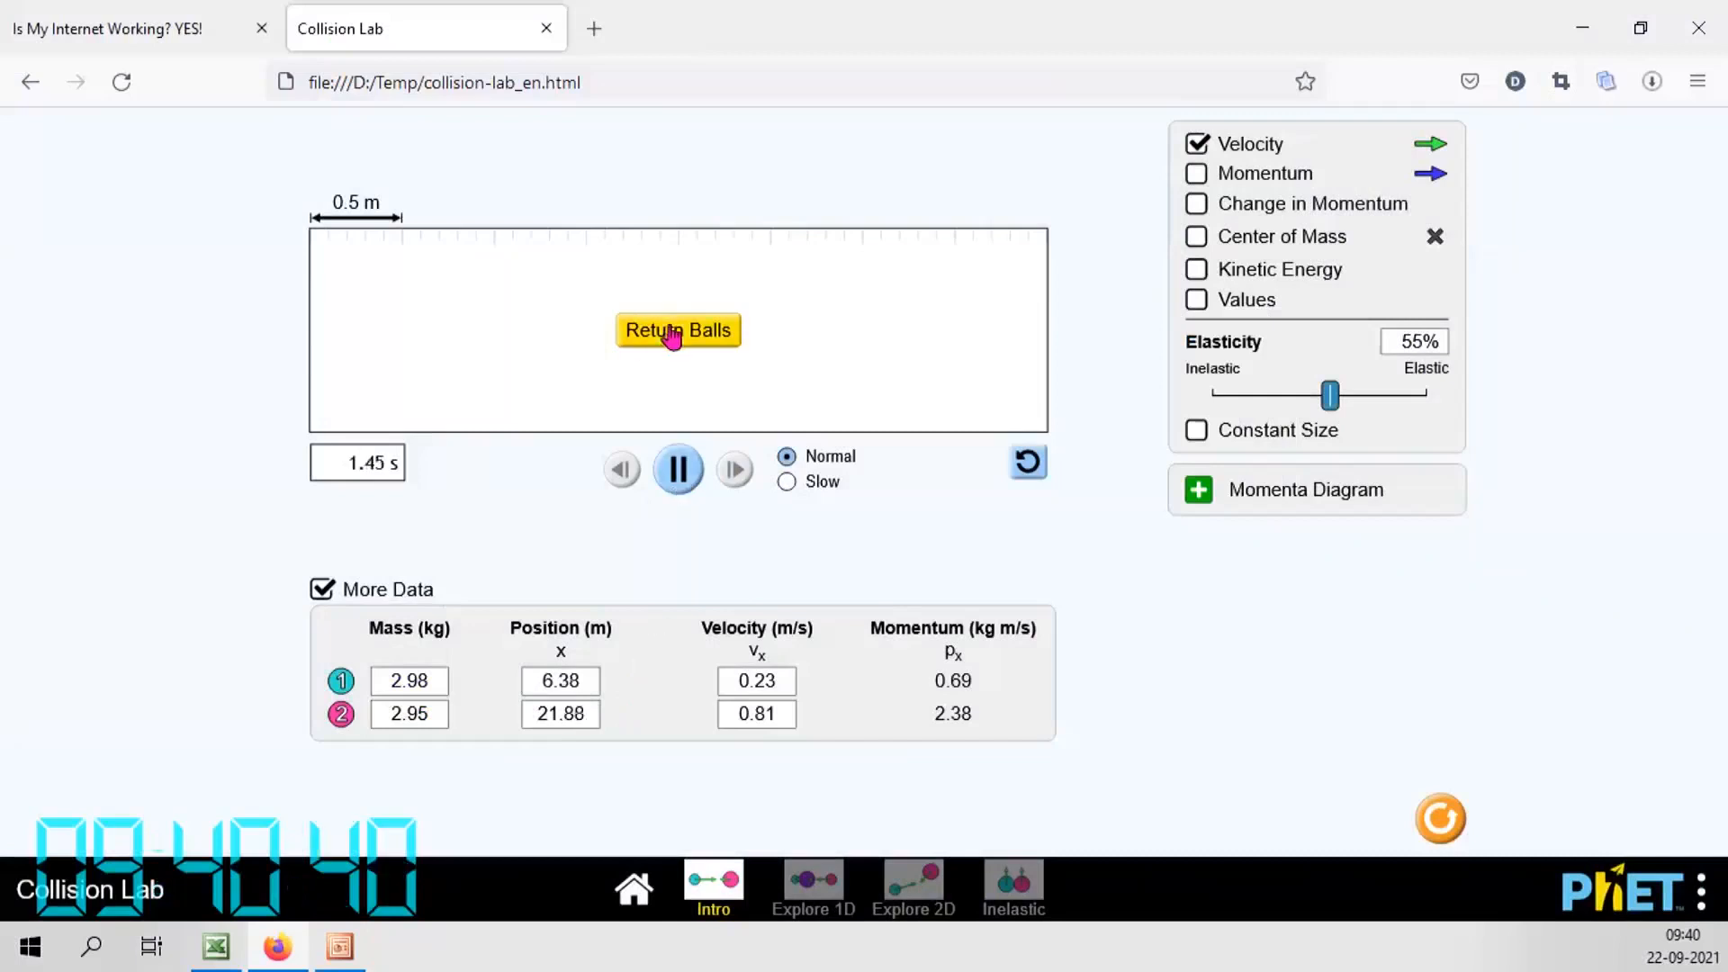
Return the balls to their starting positions and set the mass of ball 1 to 2.98 kg for the sixth trial
click(673, 331)
click(443, 696)
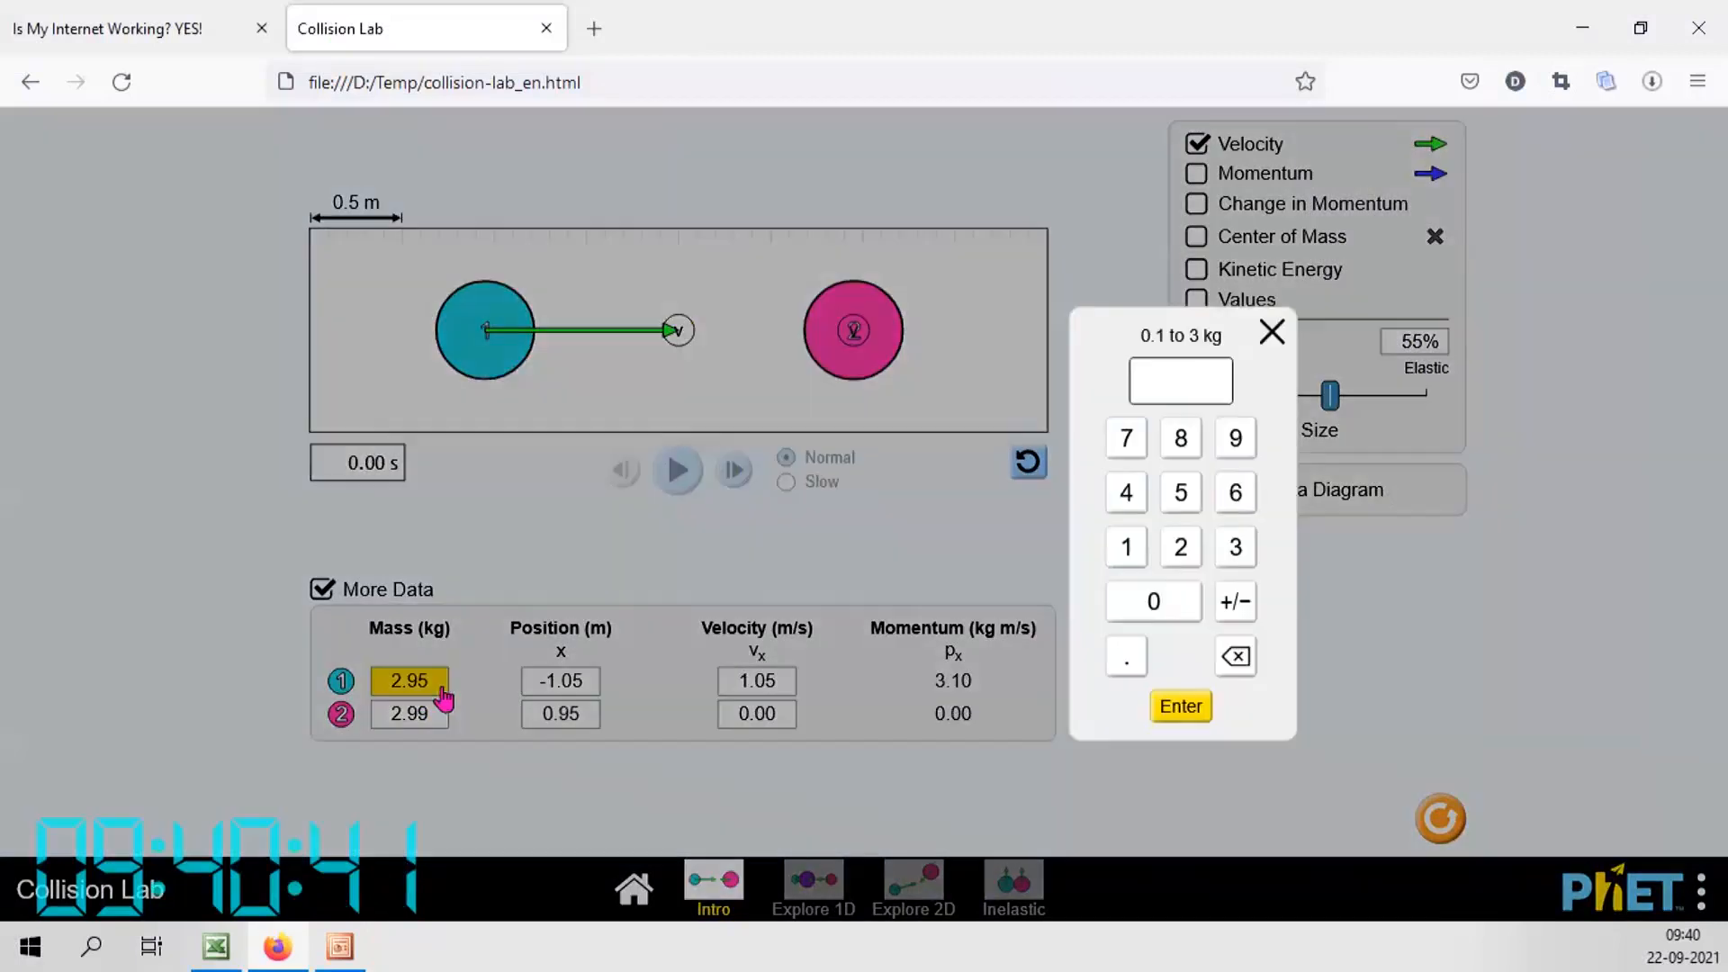
click(1180, 547)
click(1127, 656)
click(1237, 436)
click(1180, 441)
click(977, 717)
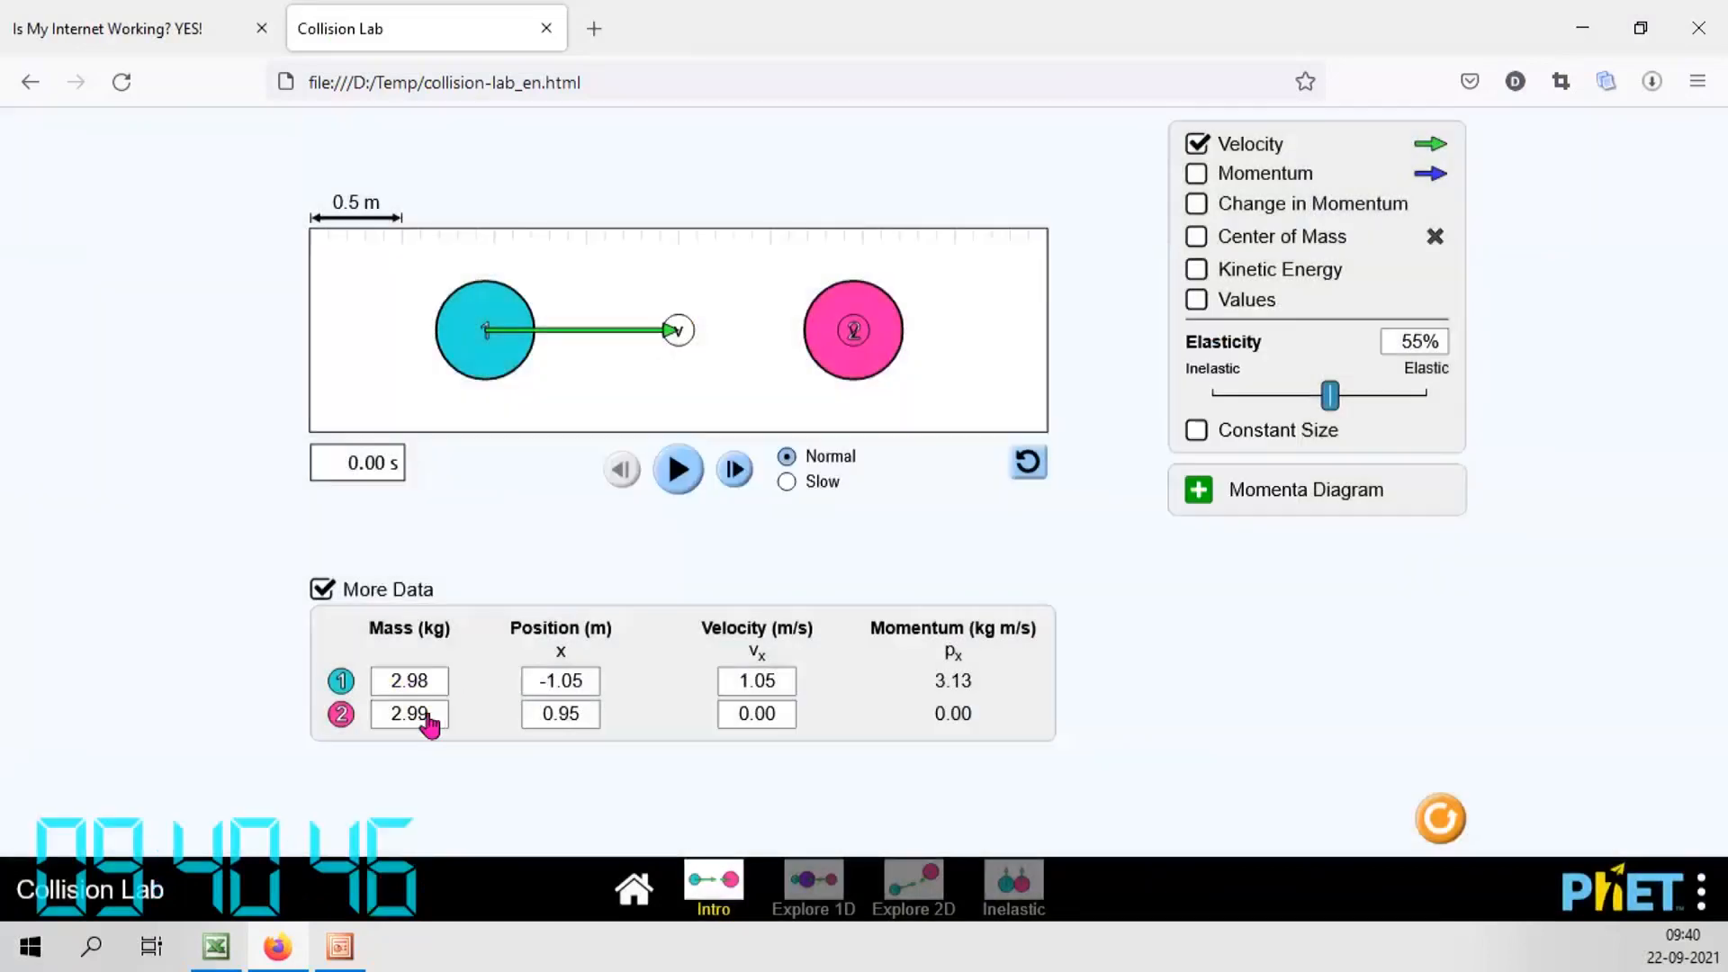
Set the starting position of ball 1 to -0.48 m for the sixth trial
click(561, 683)
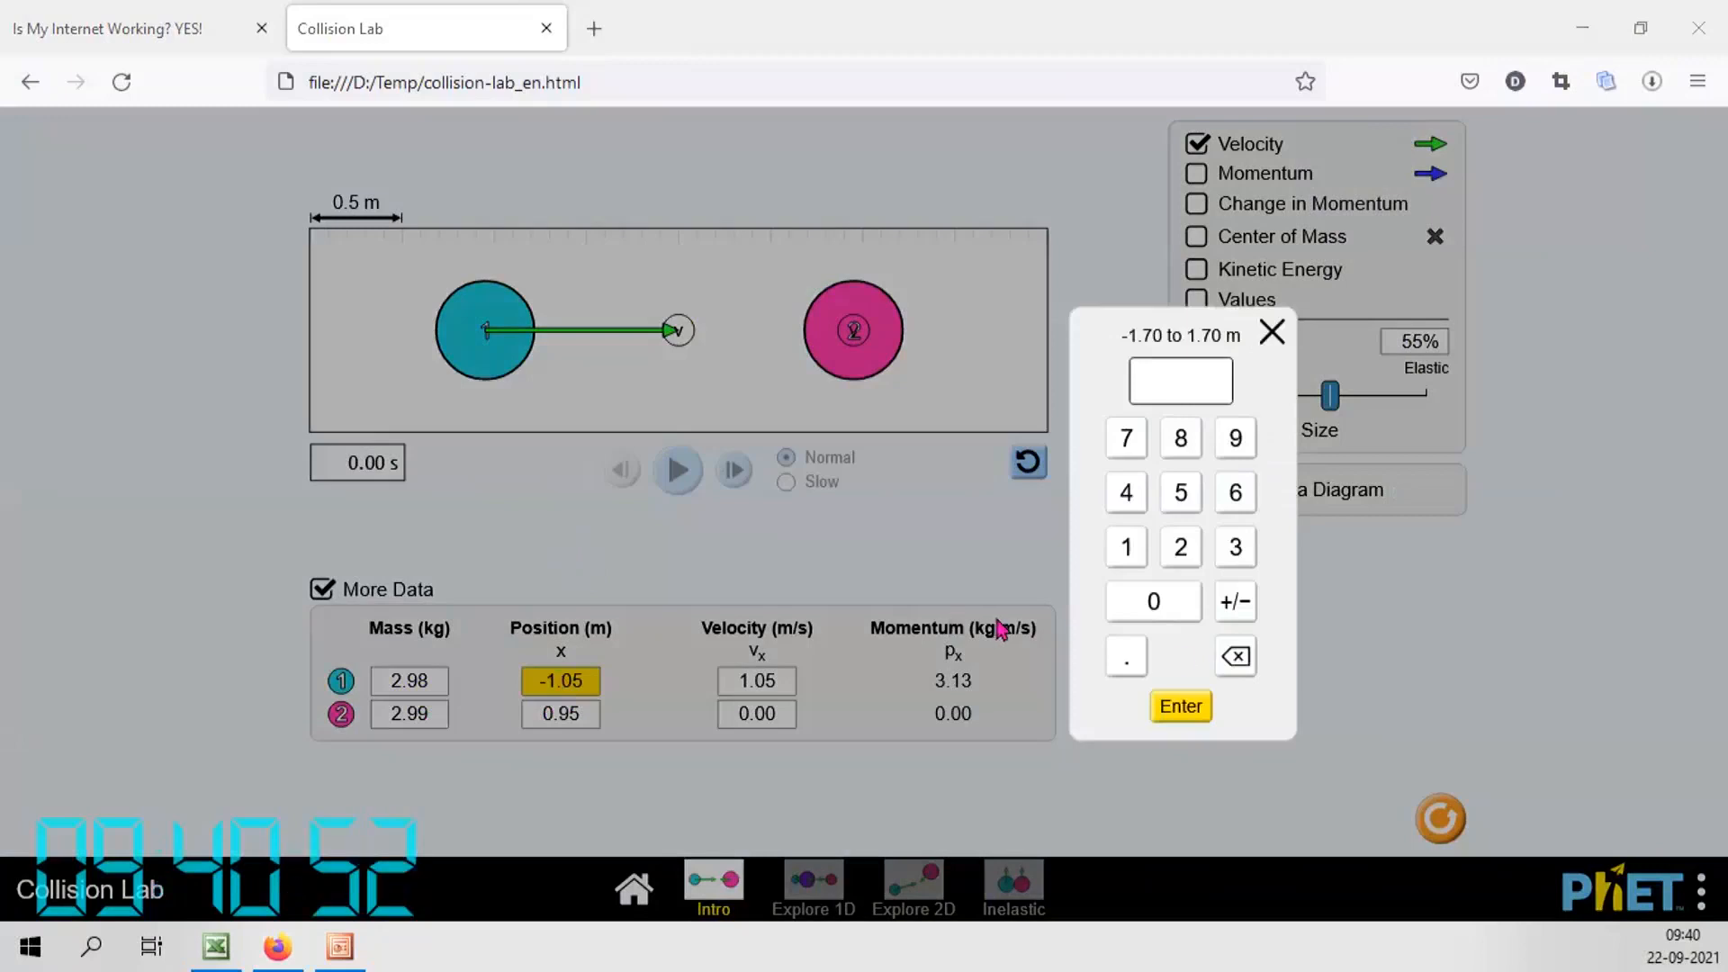
click(1235, 601)
click(1125, 657)
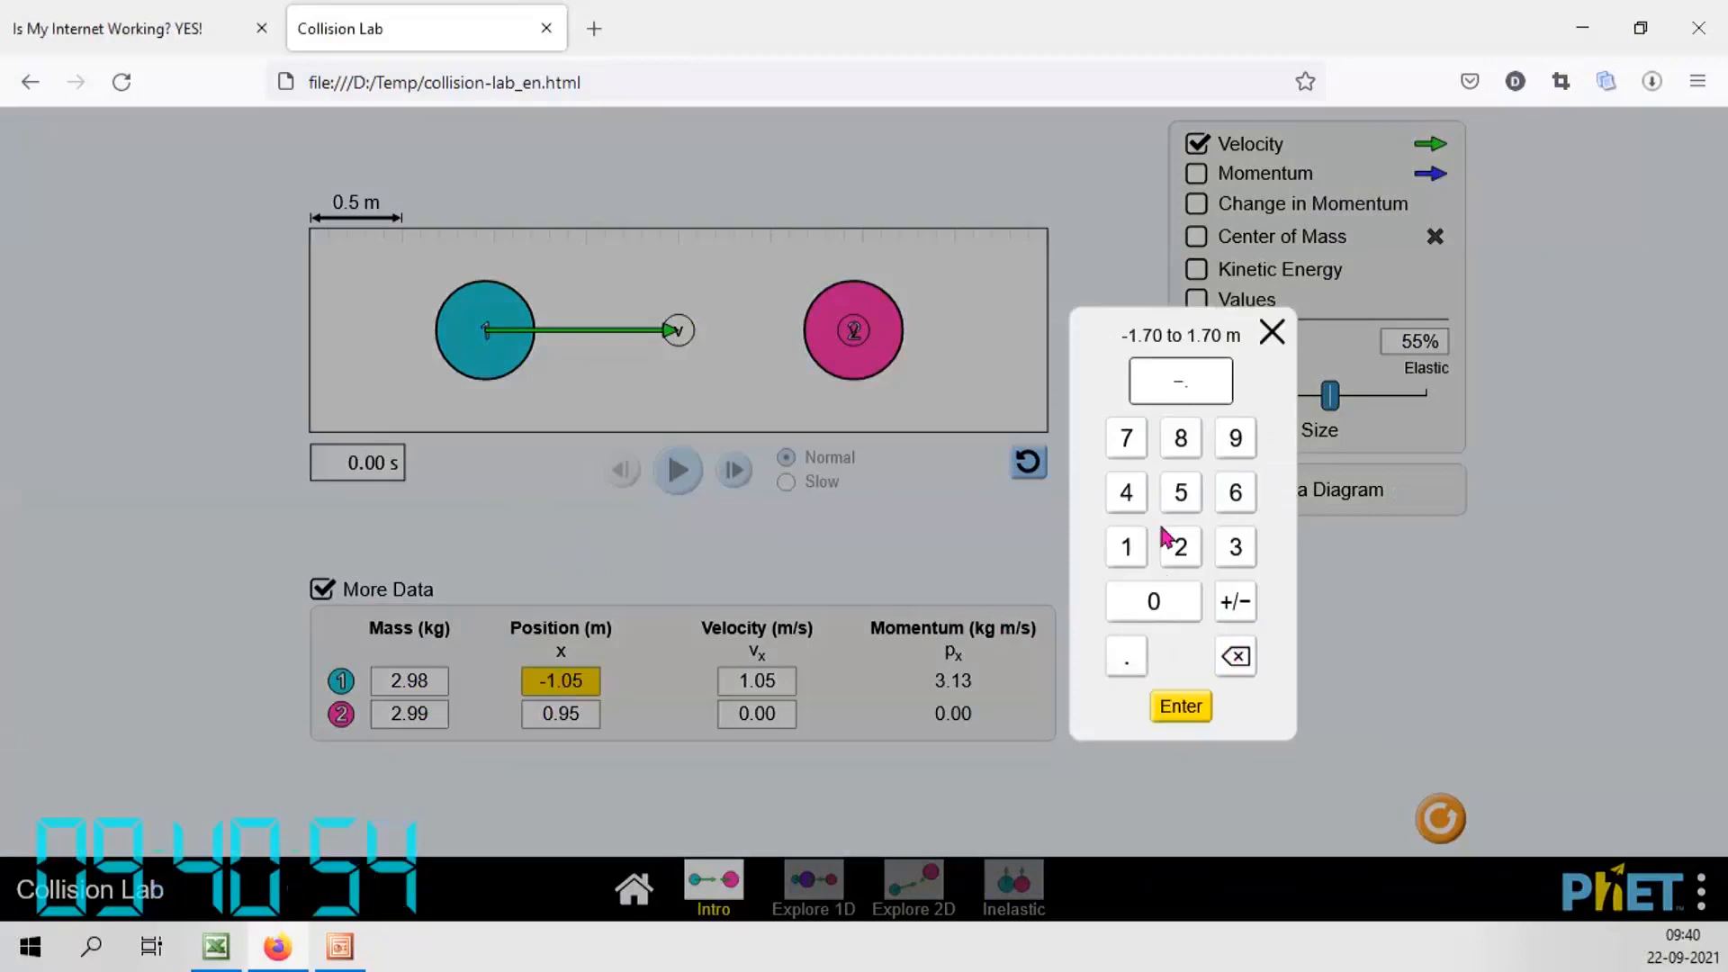
click(1125, 500)
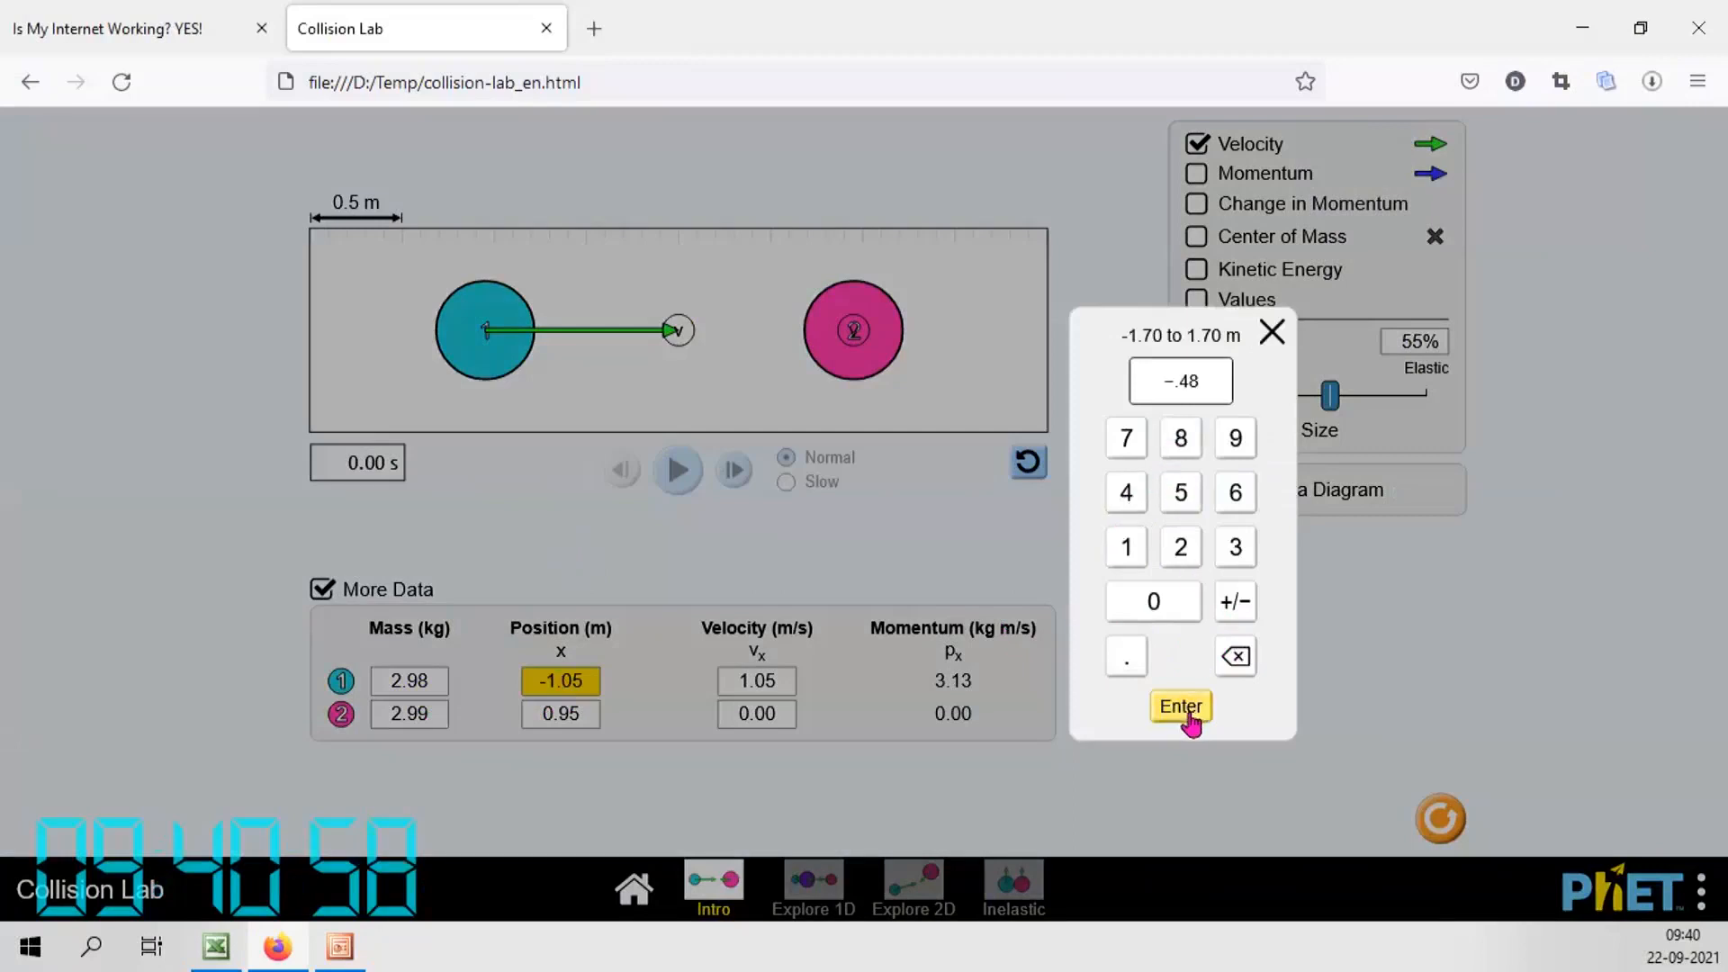
click(1180, 705)
Set the starting position of ball 2 to 1.02 m for the sixth trial
click(567, 716)
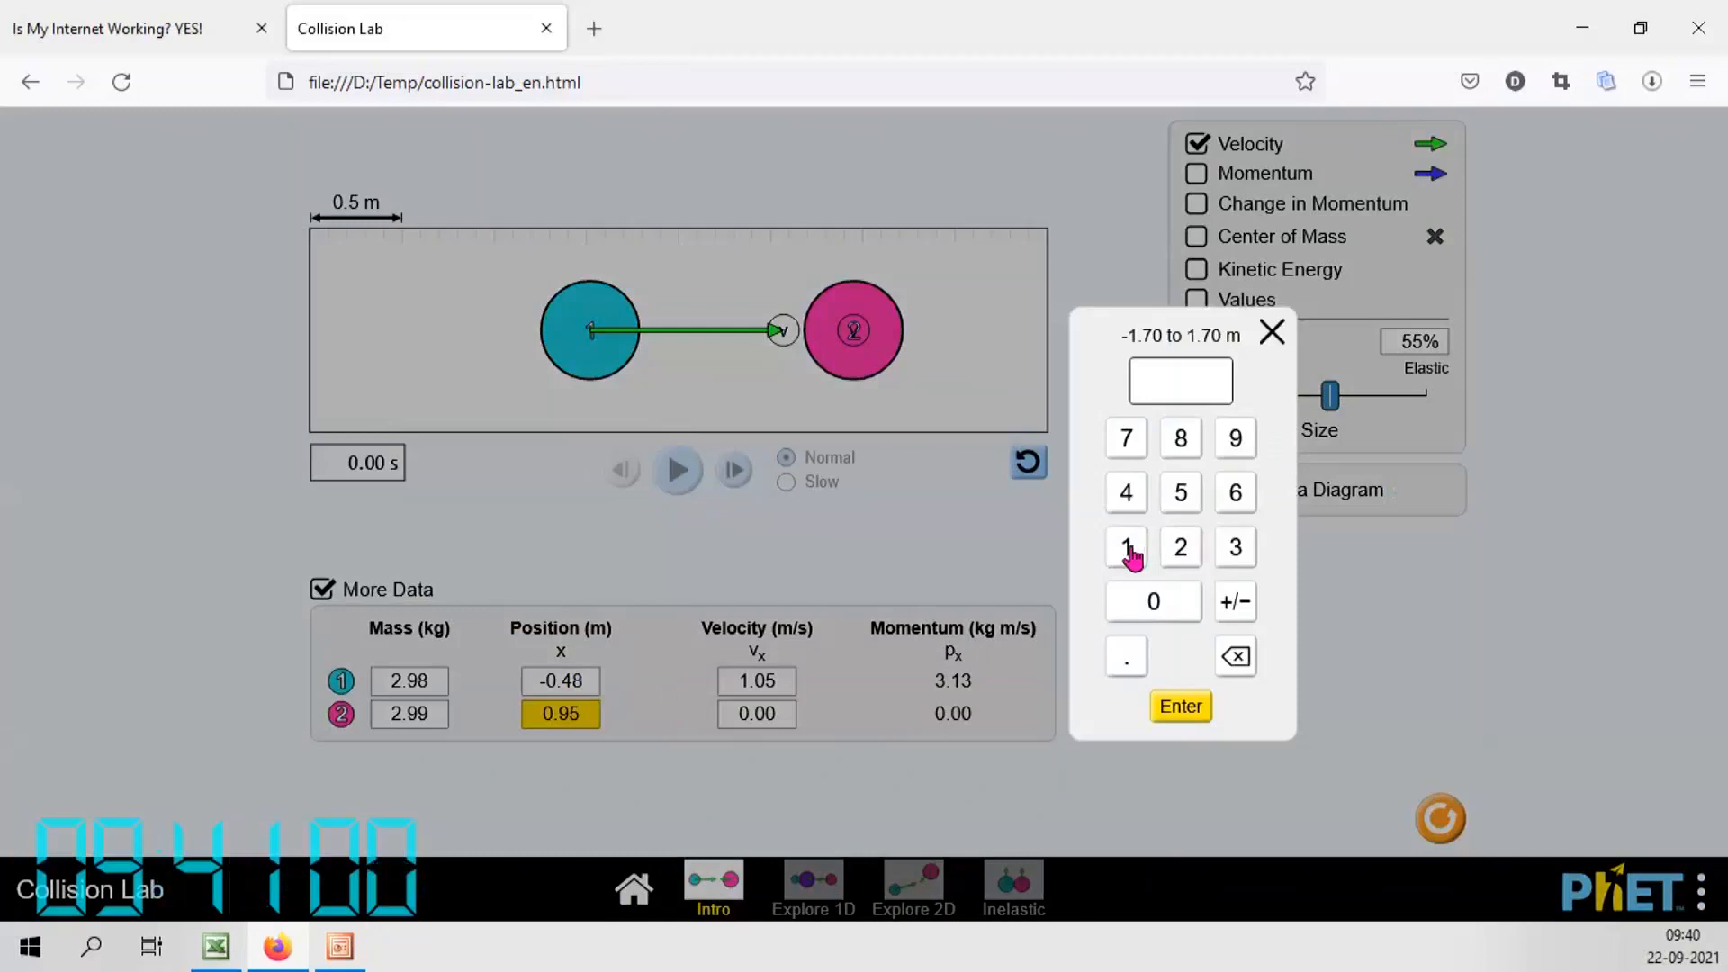
click(1126, 655)
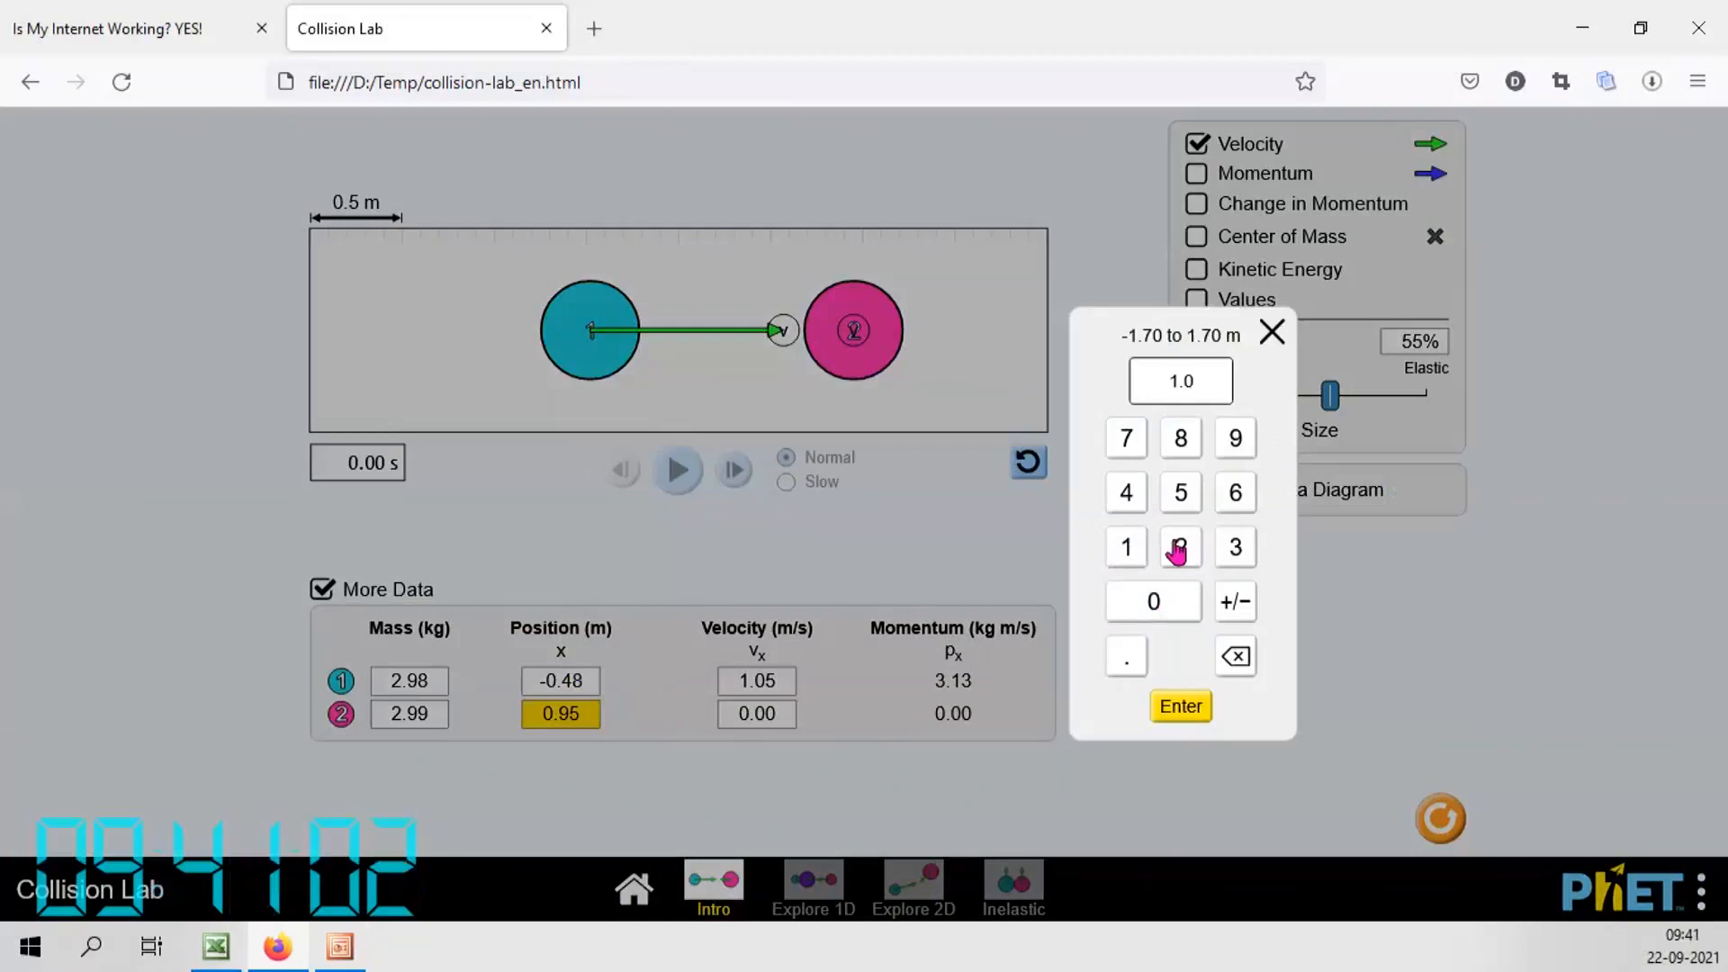
click(1172, 709)
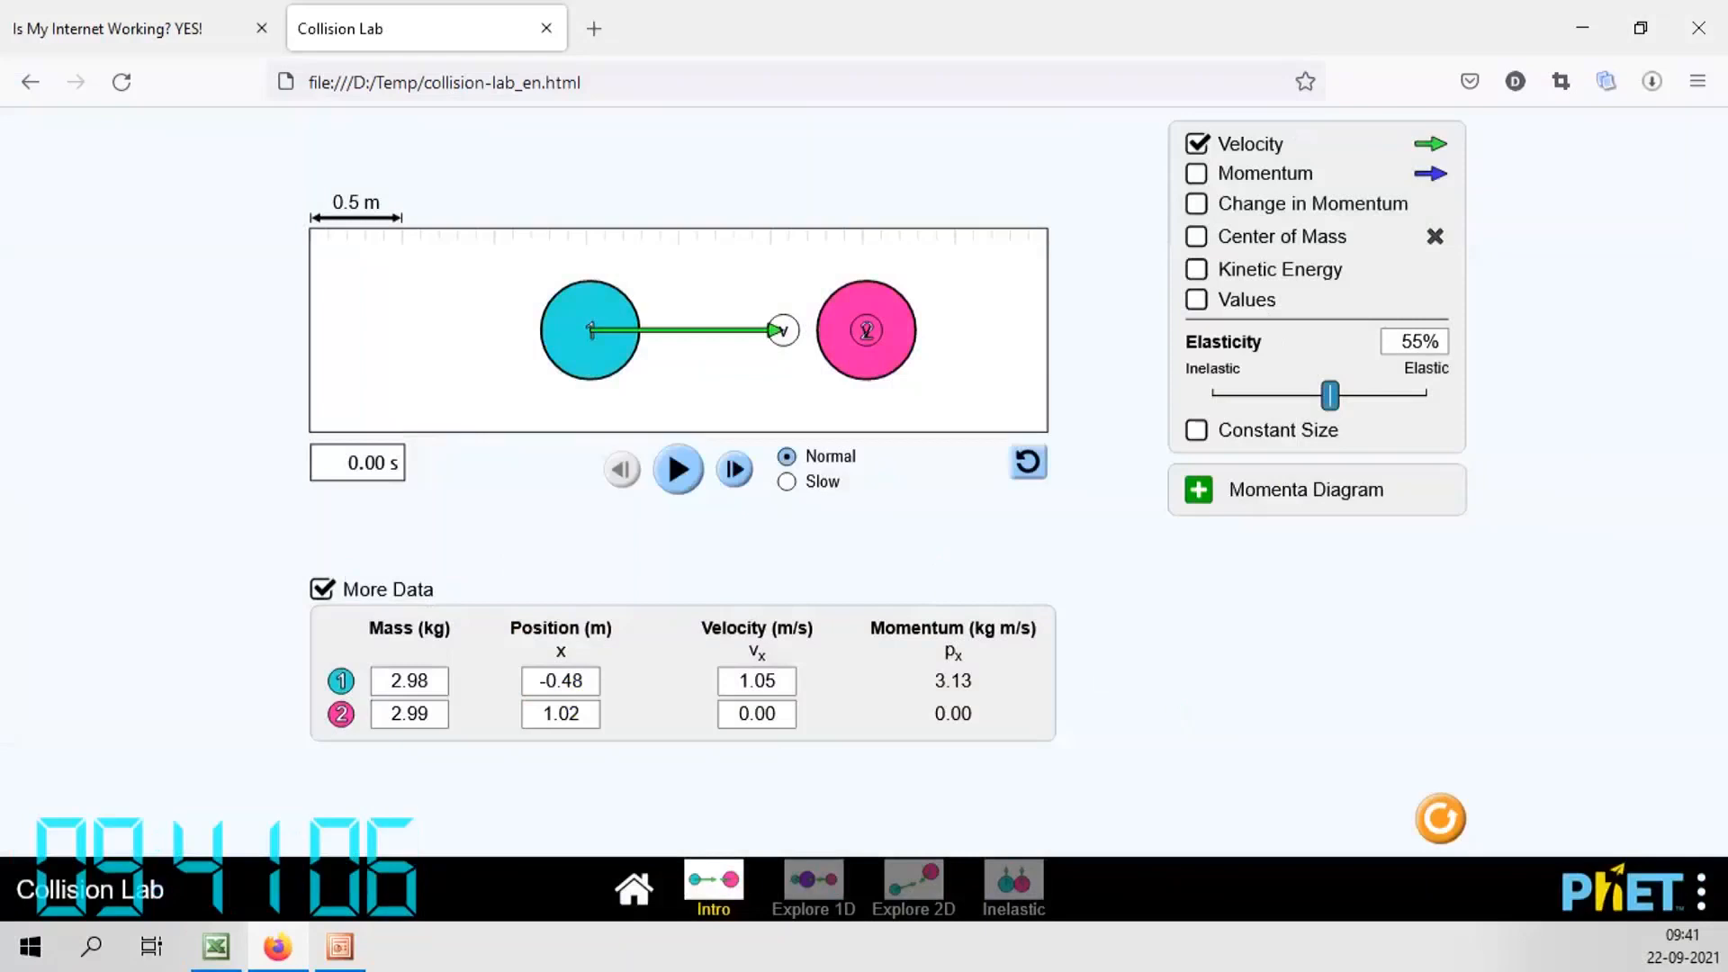
Try to set the initial velocity of ball 1 to 3.02 m/s for the sixth trial
click(785, 682)
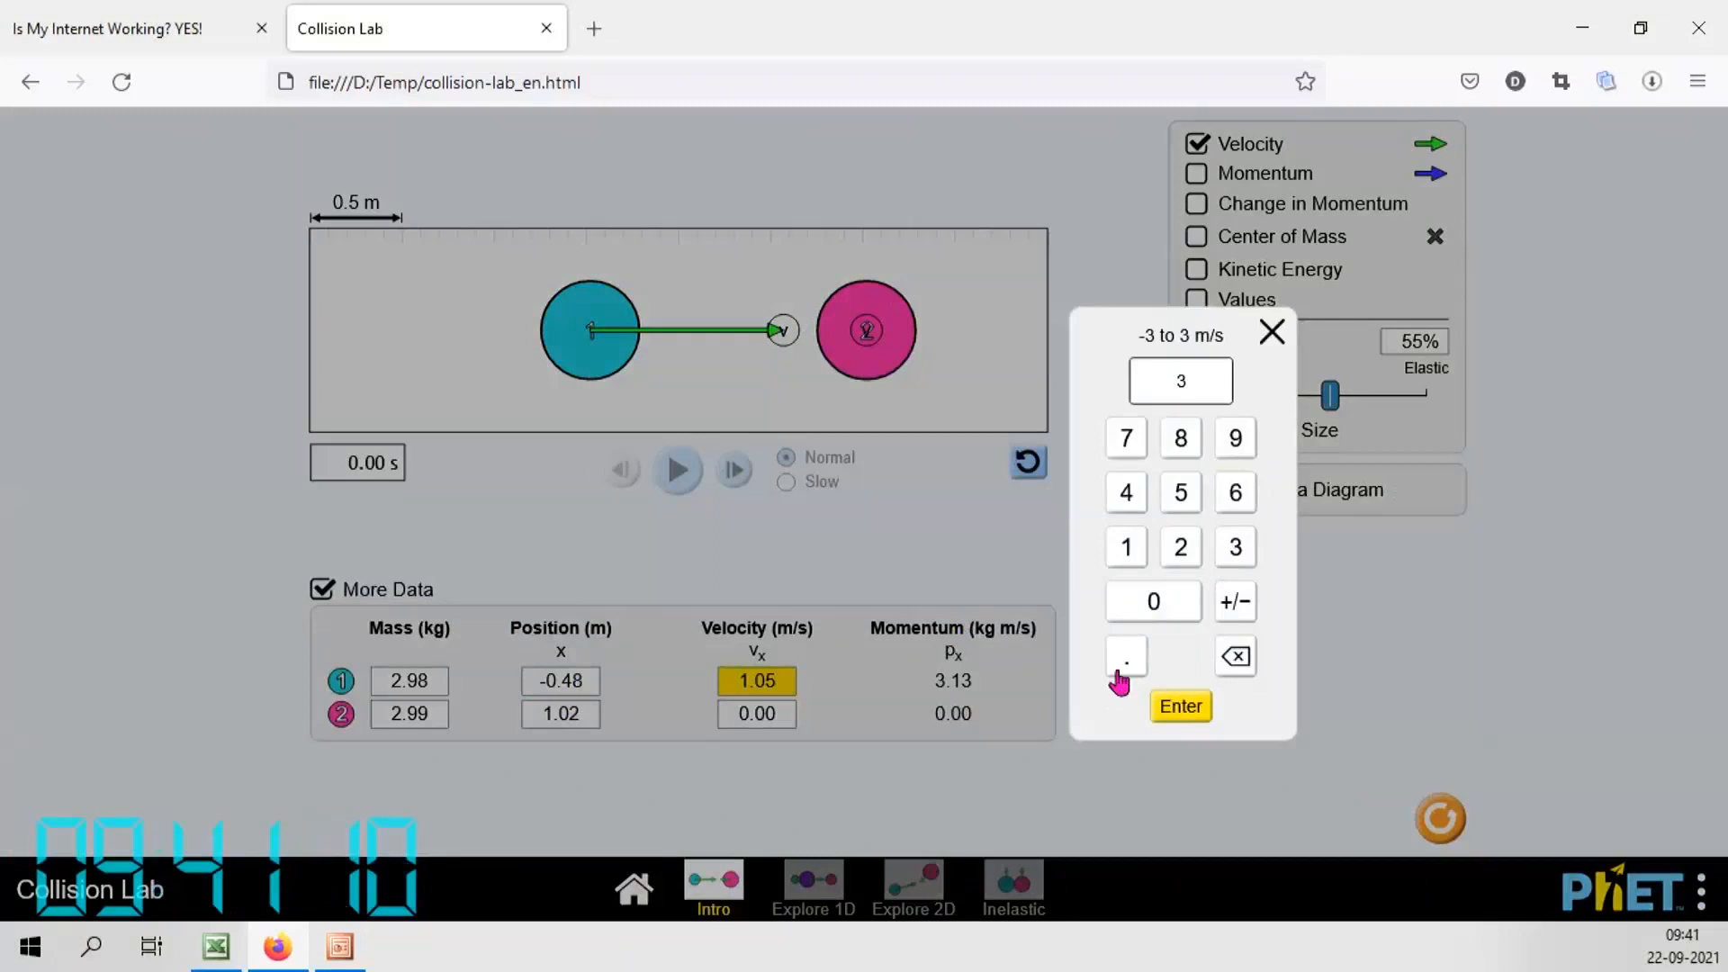
click(1158, 602)
click(1179, 546)
click(1178, 709)
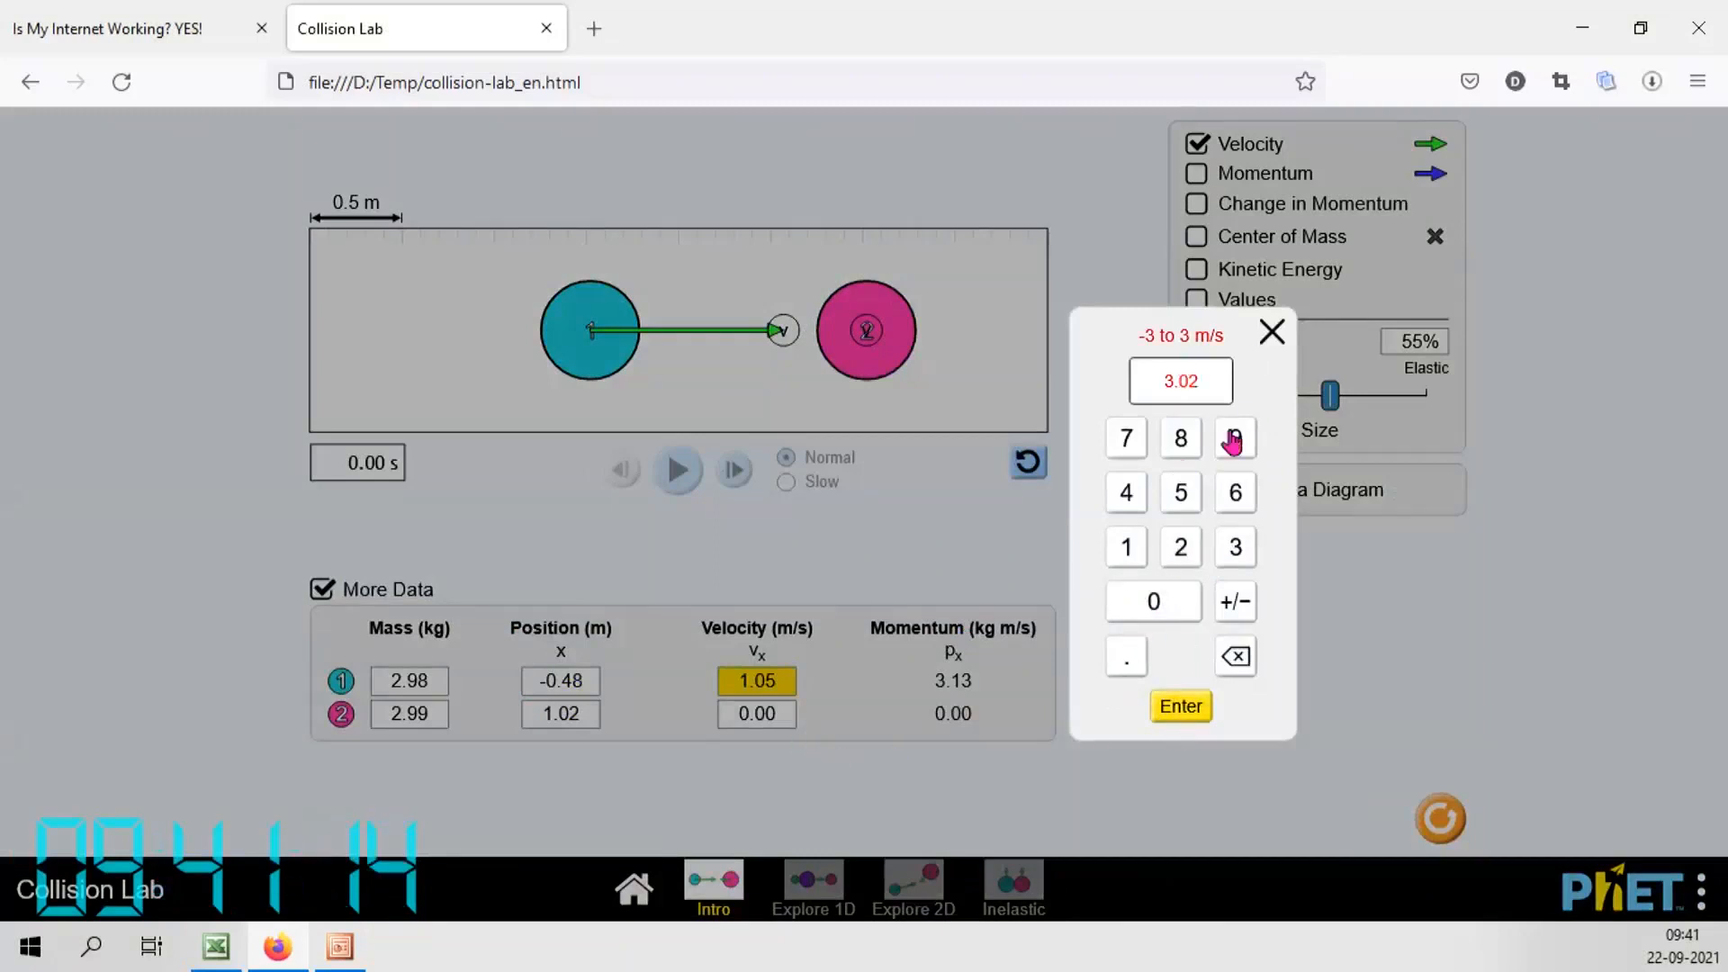
Set the initial velocity of ball 1 to 2.97 m/s and the elasticity to 95% for the sixth trial
click(1191, 548)
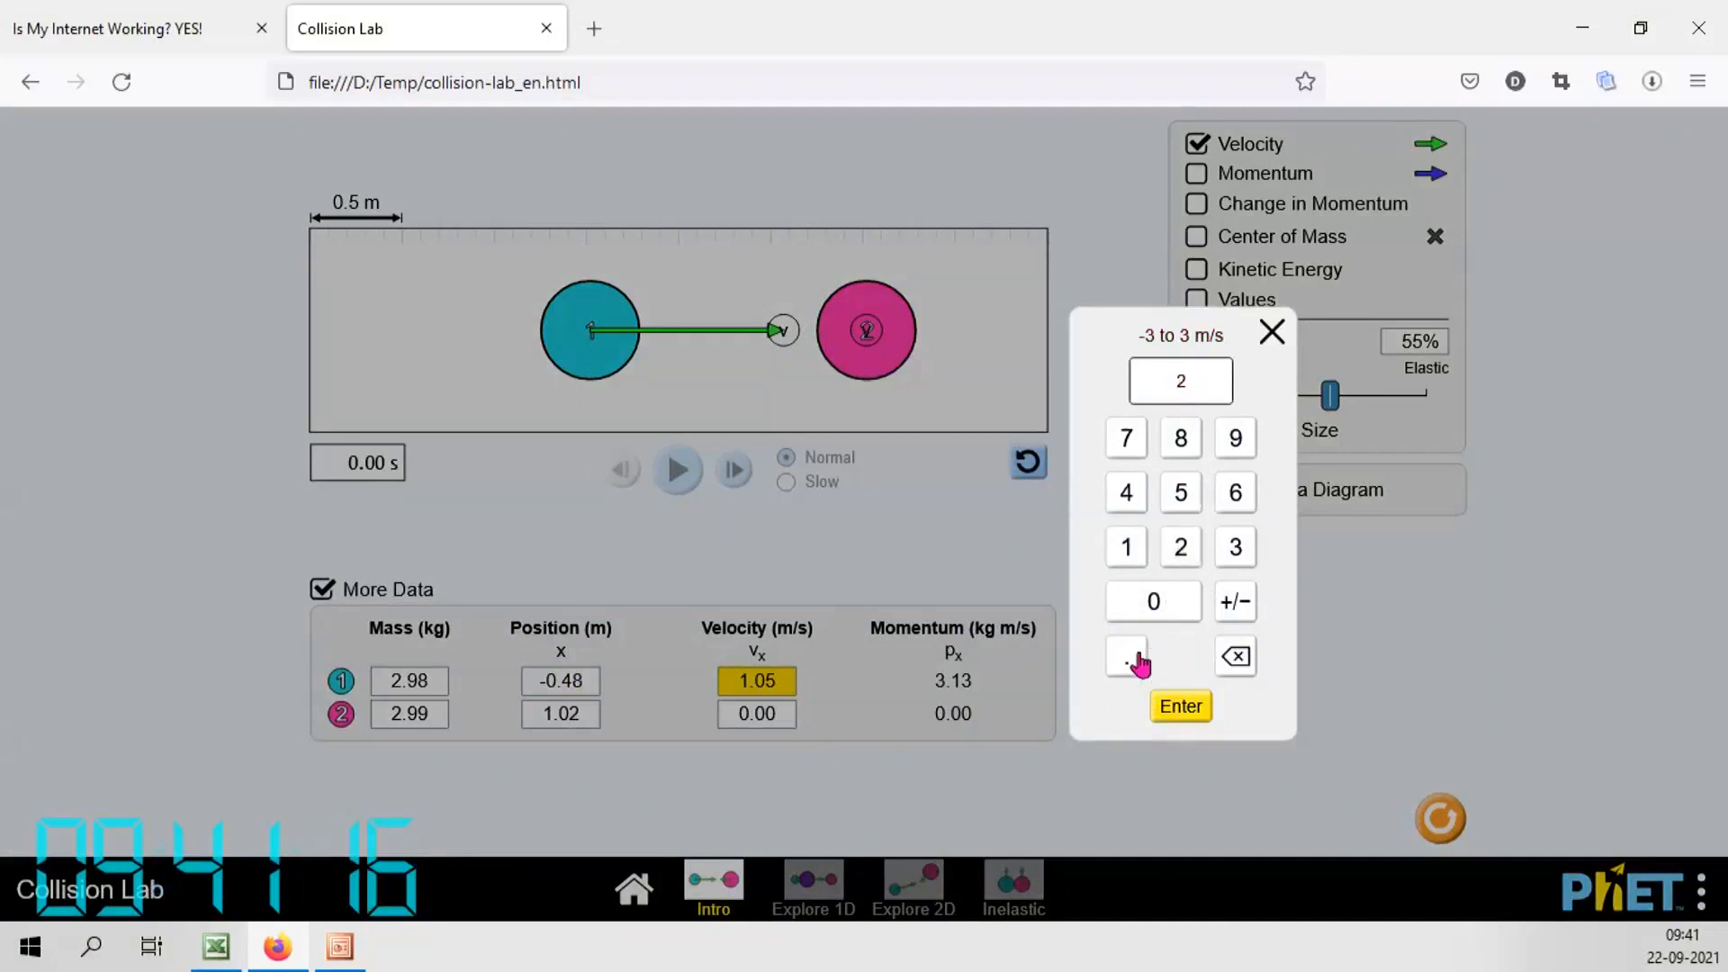
click(1128, 659)
click(1238, 441)
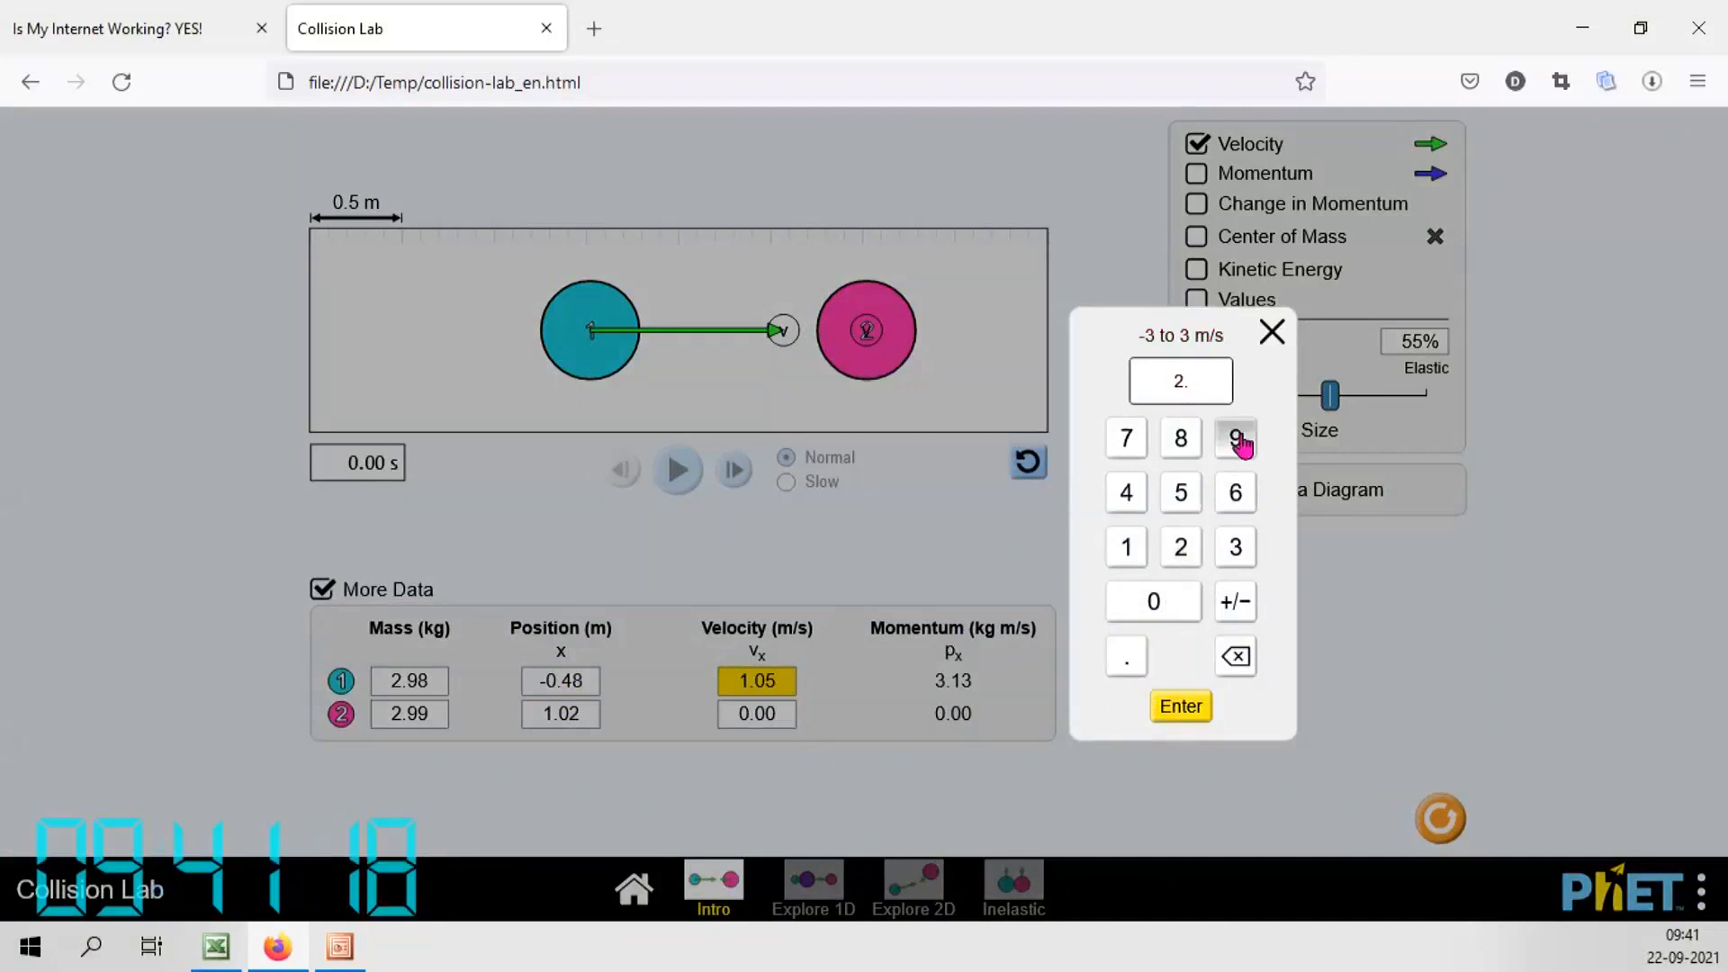
click(1126, 439)
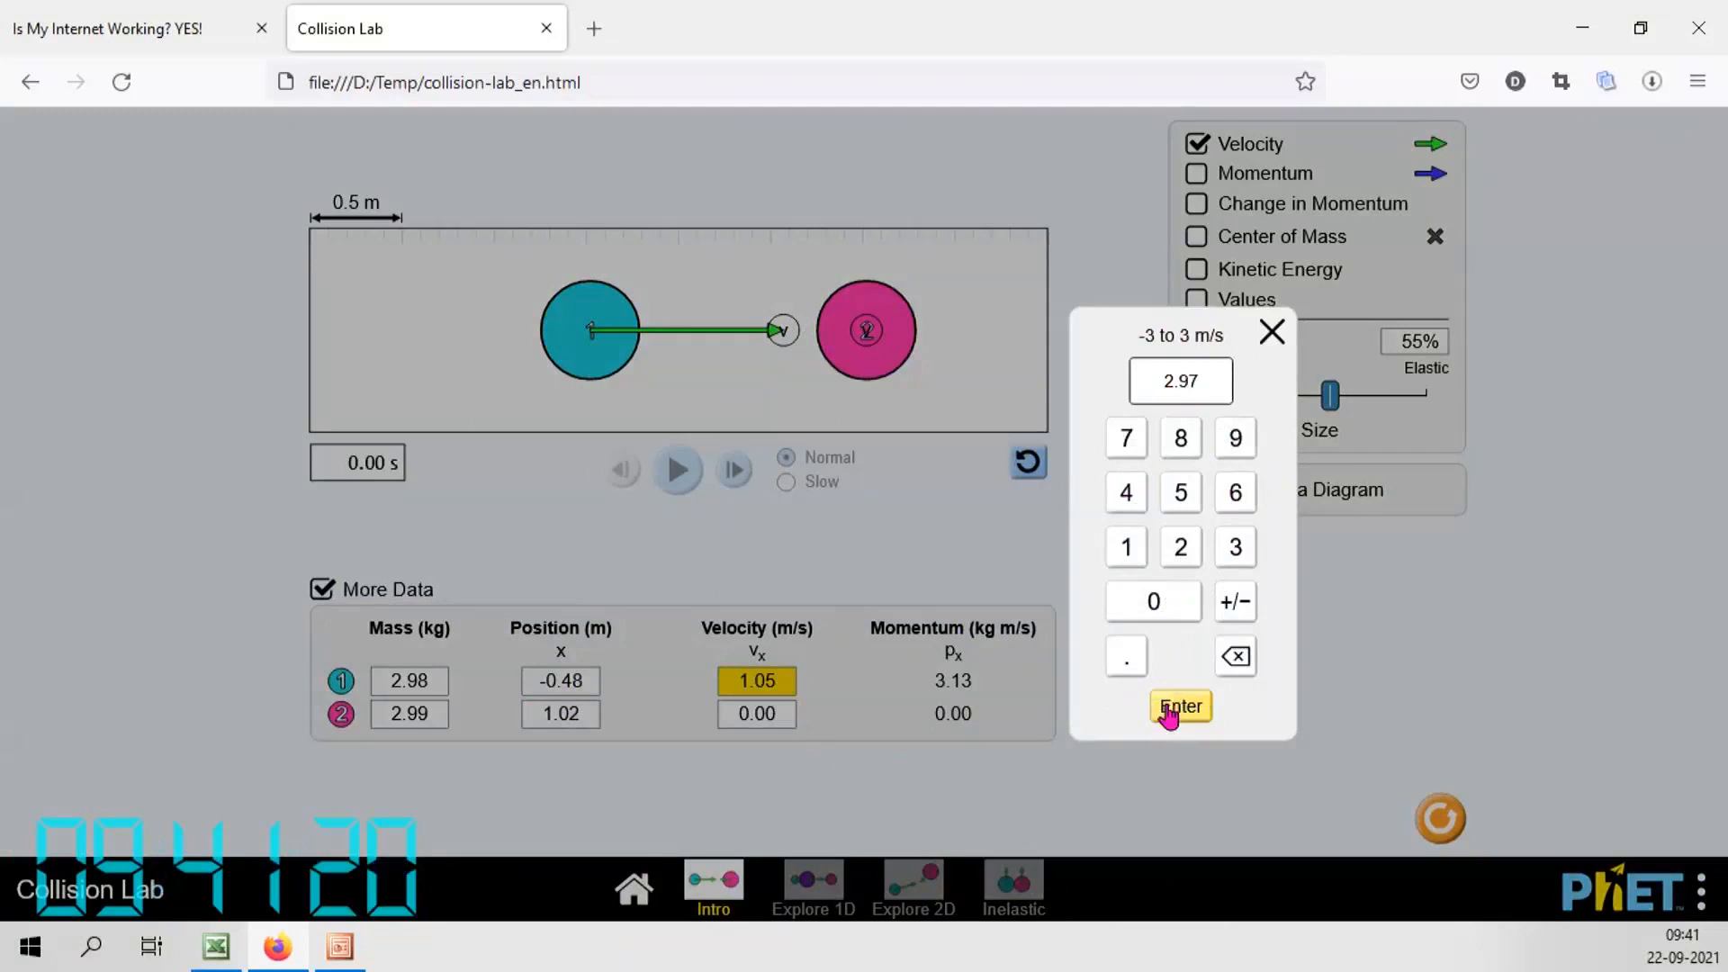
click(1179, 705)
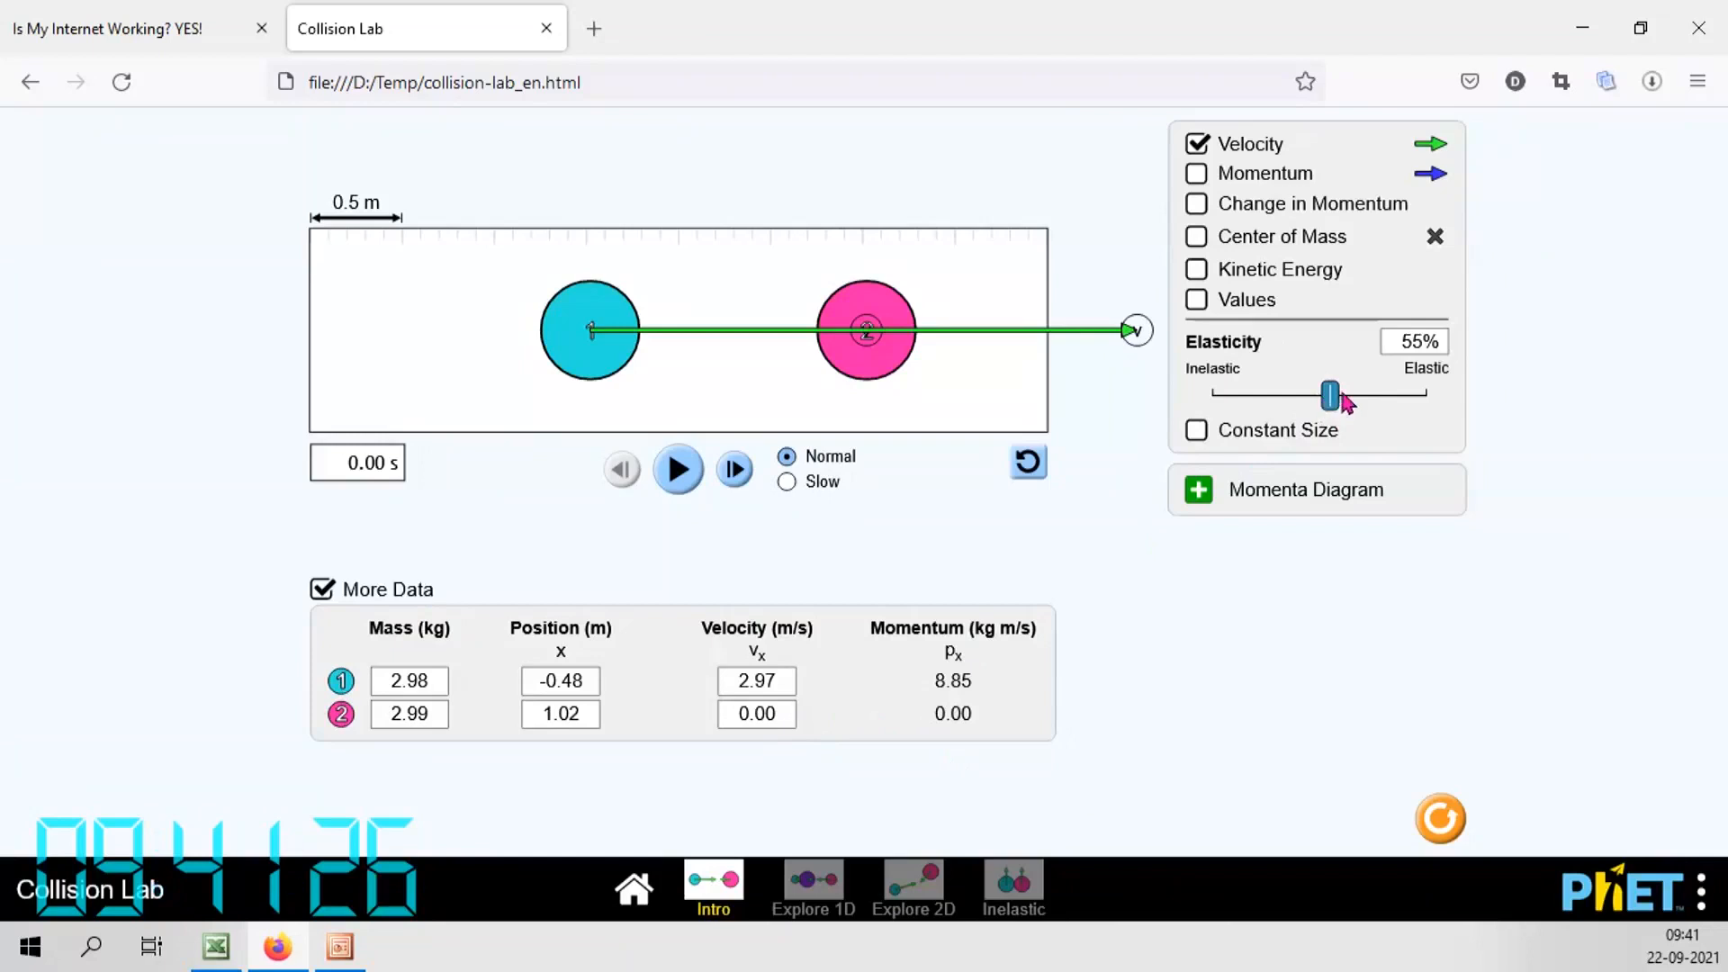
drag(1328, 406, 1409, 417)
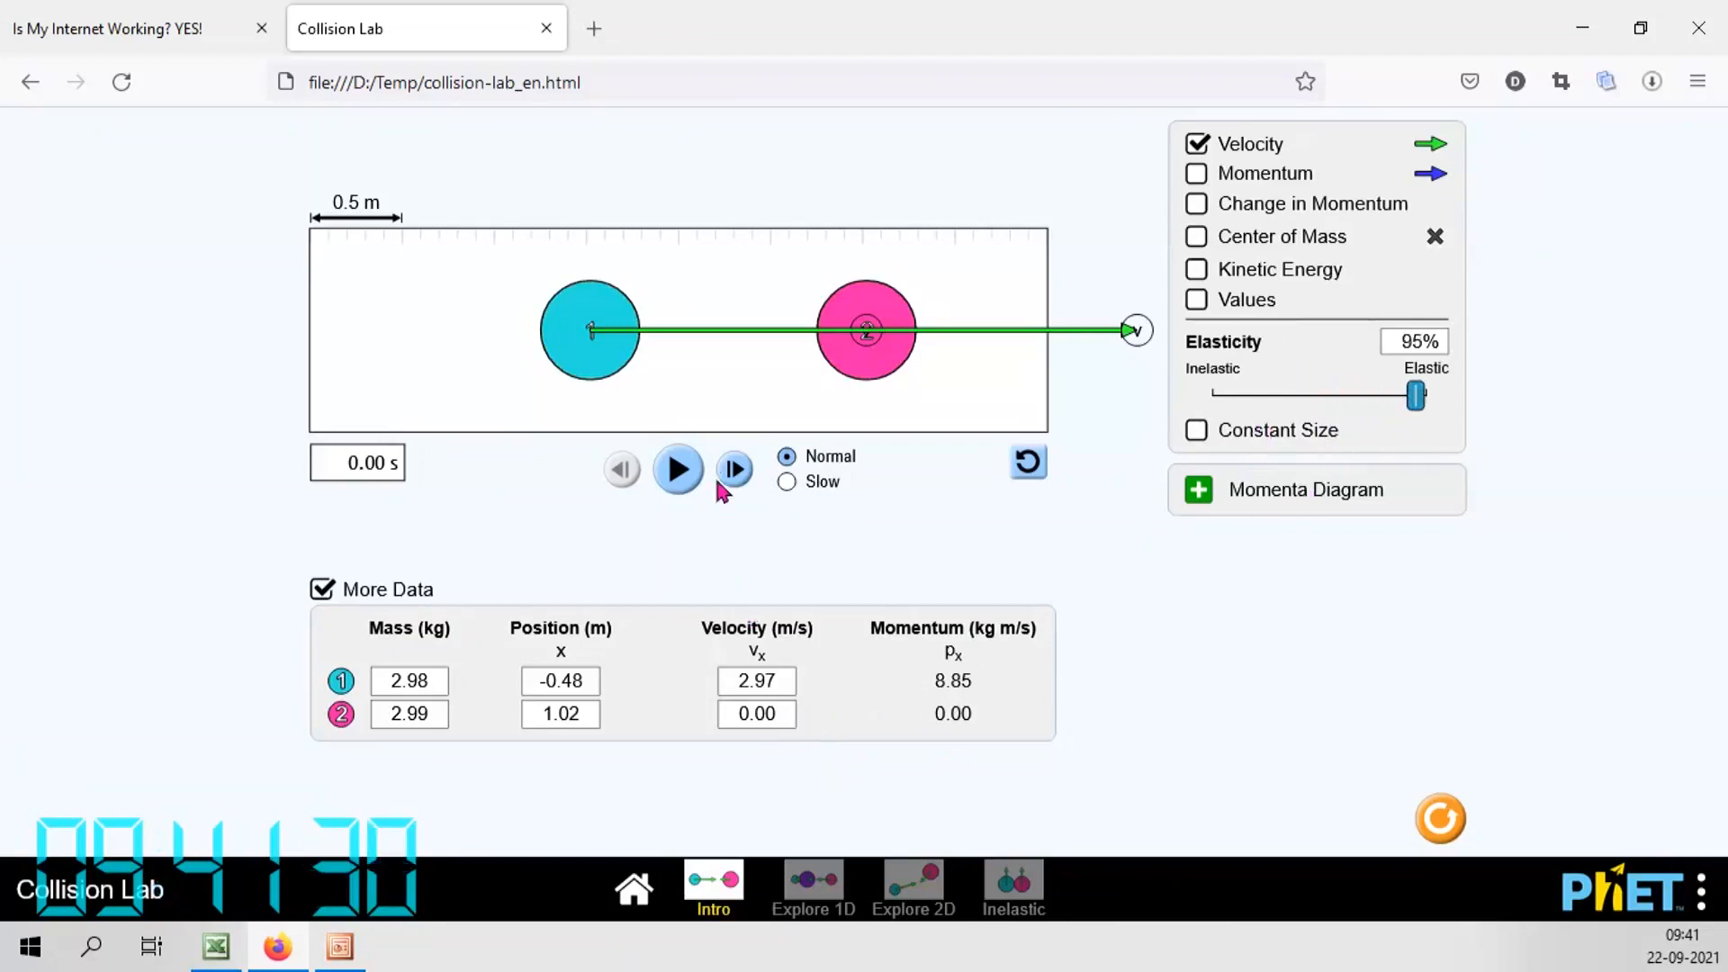
Run the sixth collision trial and switch to the design table in Design-Expert
click(680, 469)
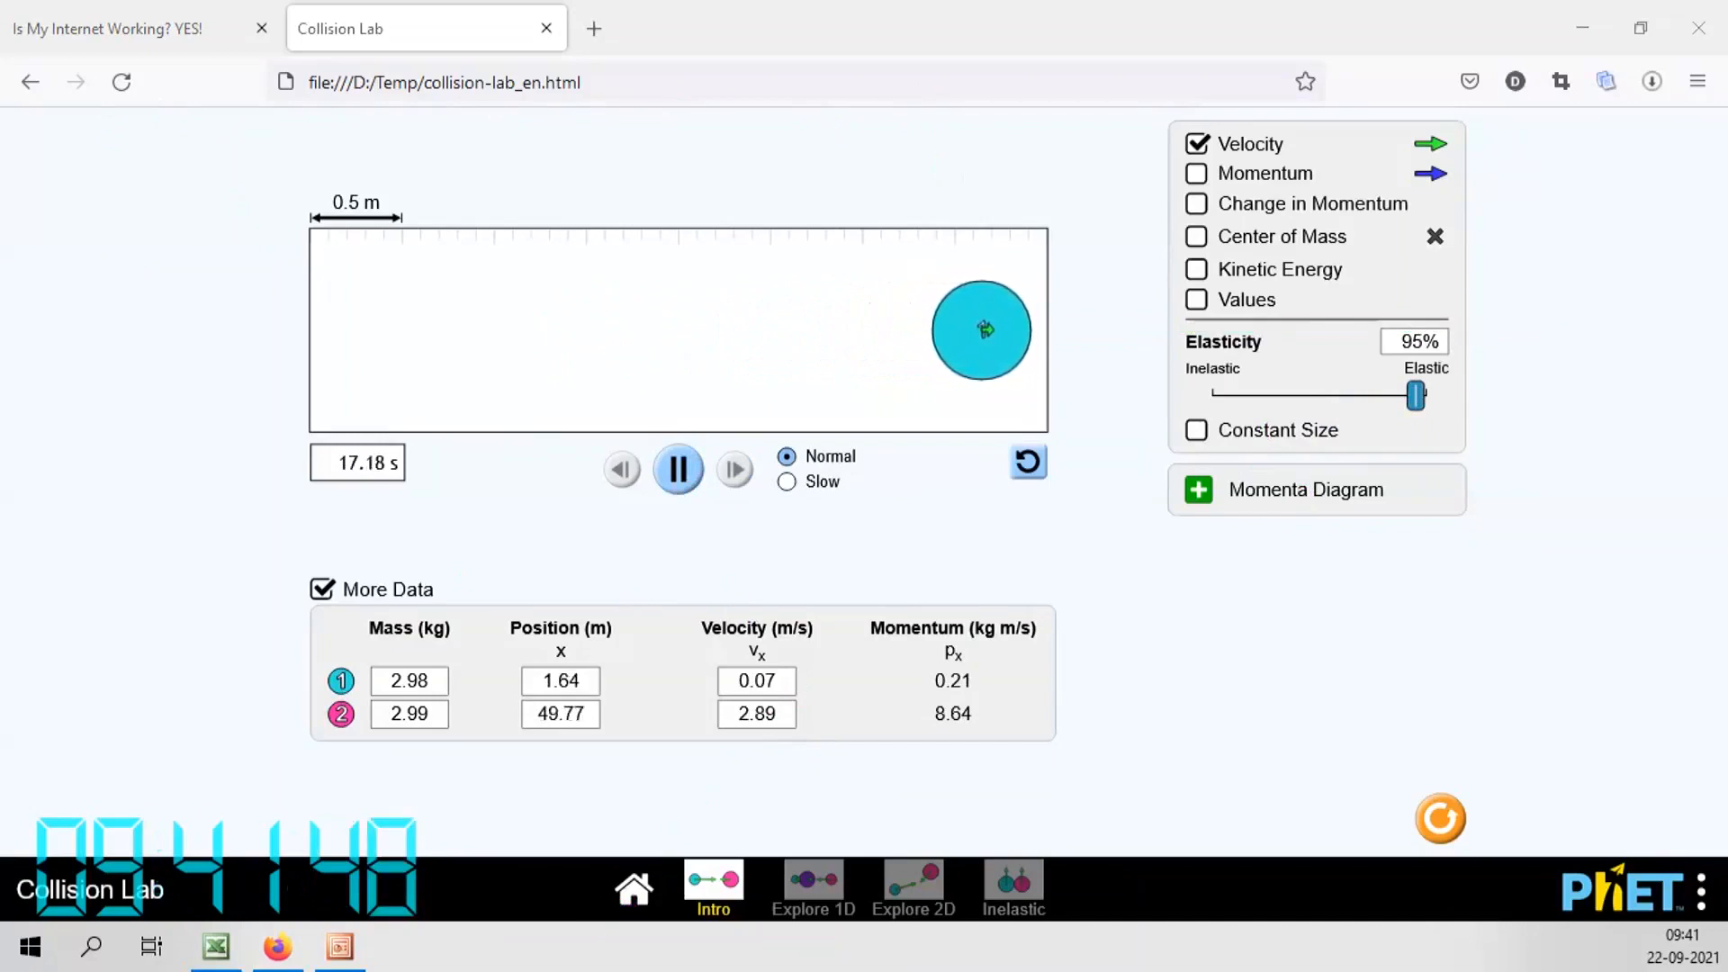
drag(0, 113, 770, 114)
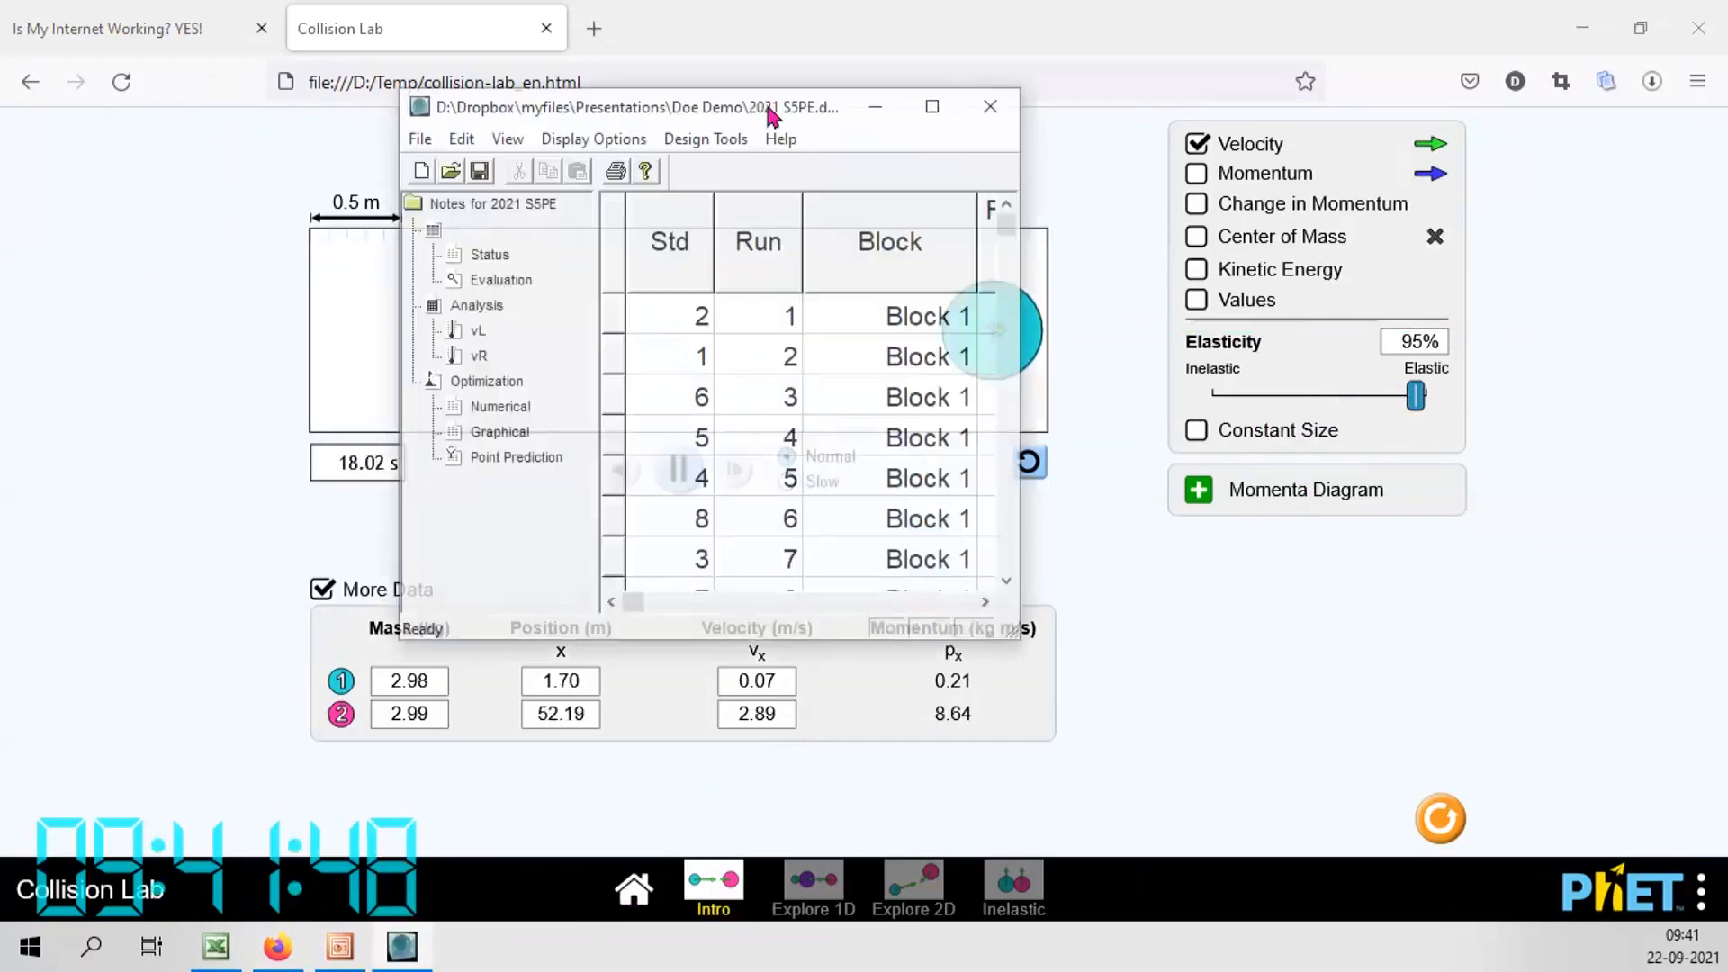
click(927, 114)
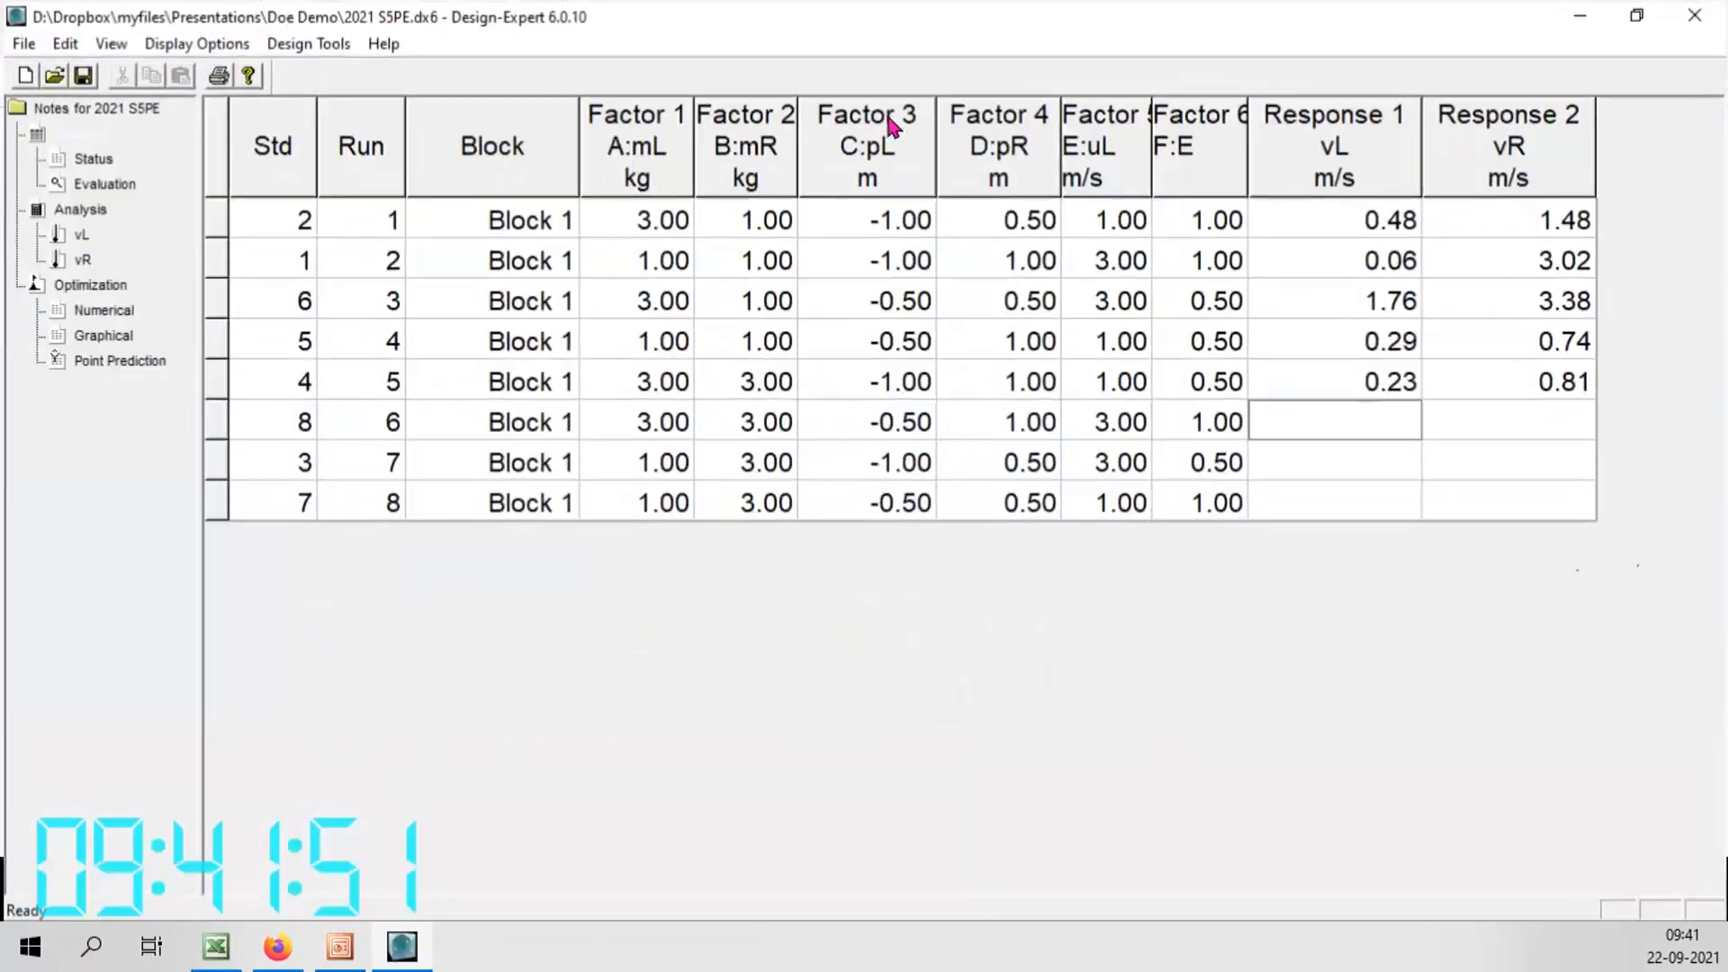
Record vL as 0.07 and vR as 2.89 for run 6 and return to Collision Lab
text(.07)
key(Tab)
text(2.)
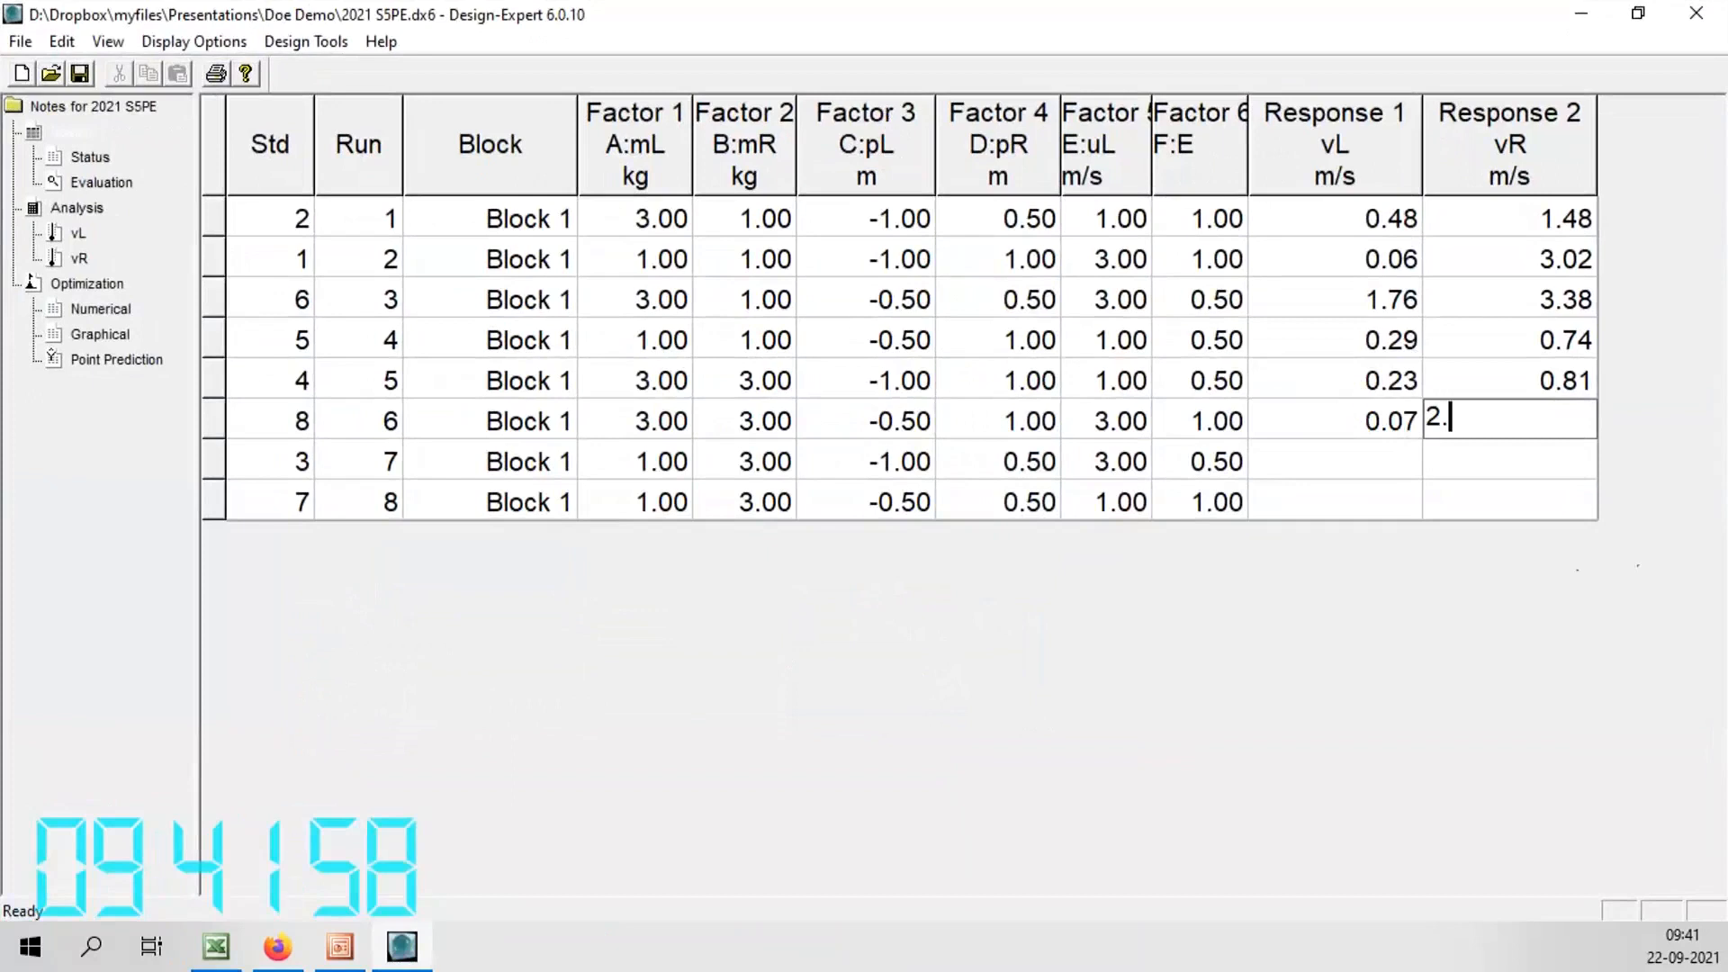
text(89)
key(Tab)
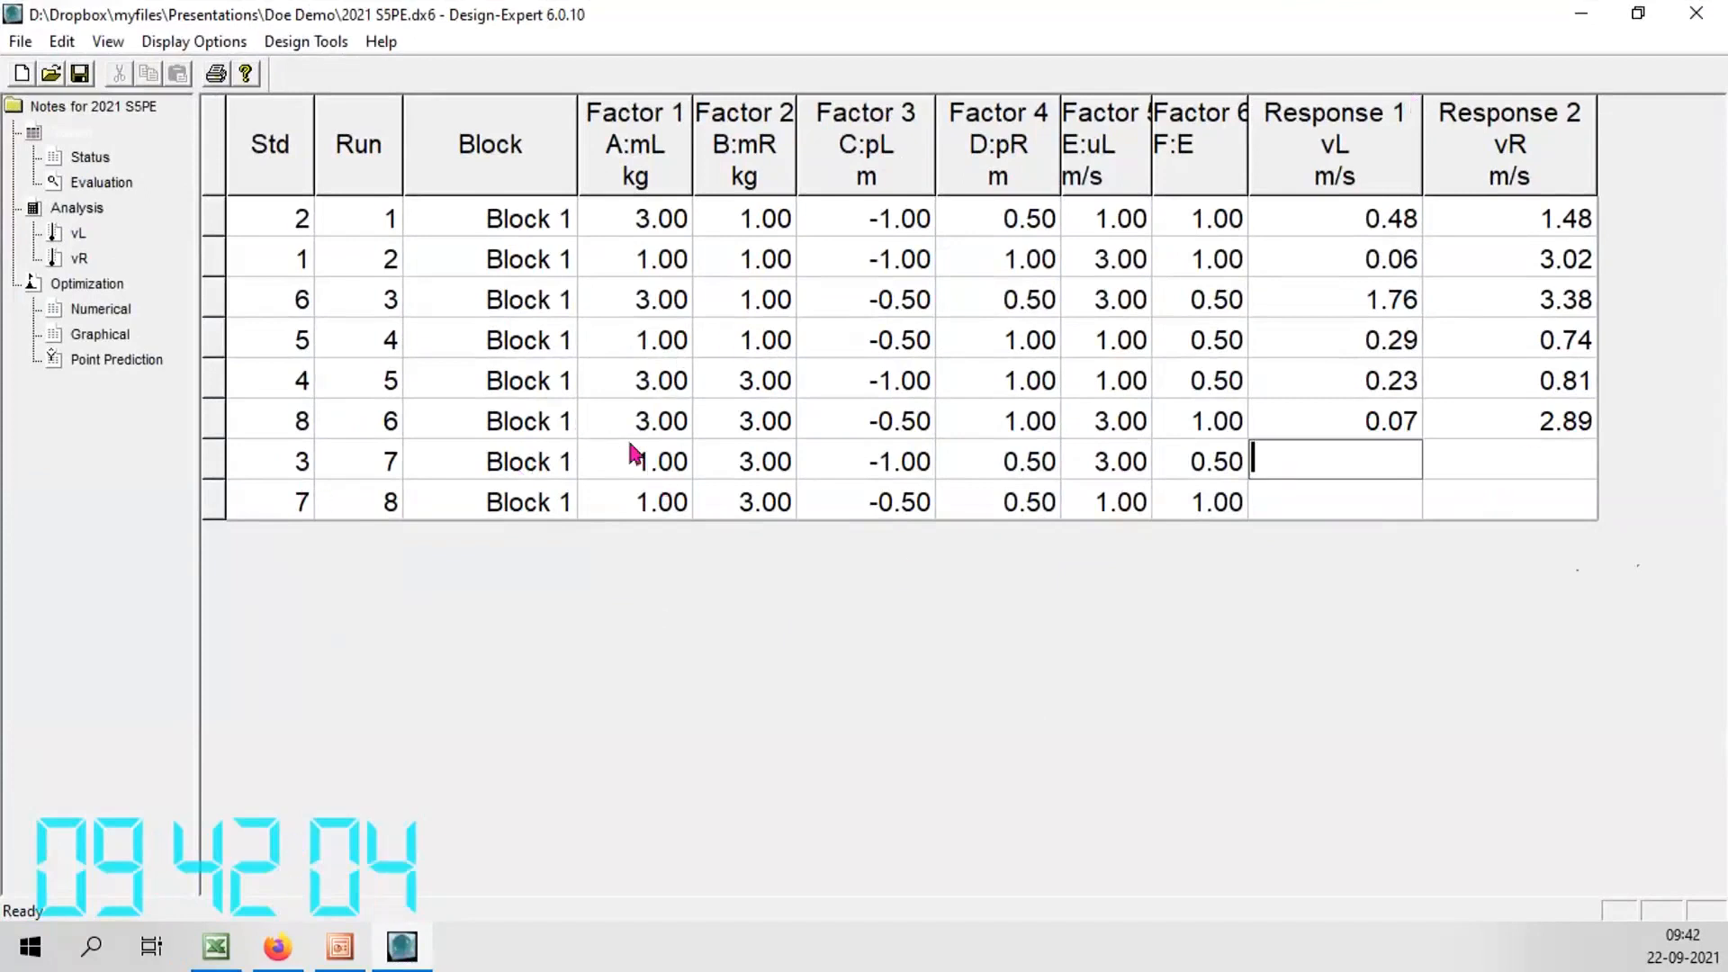
double_click(1242, 21)
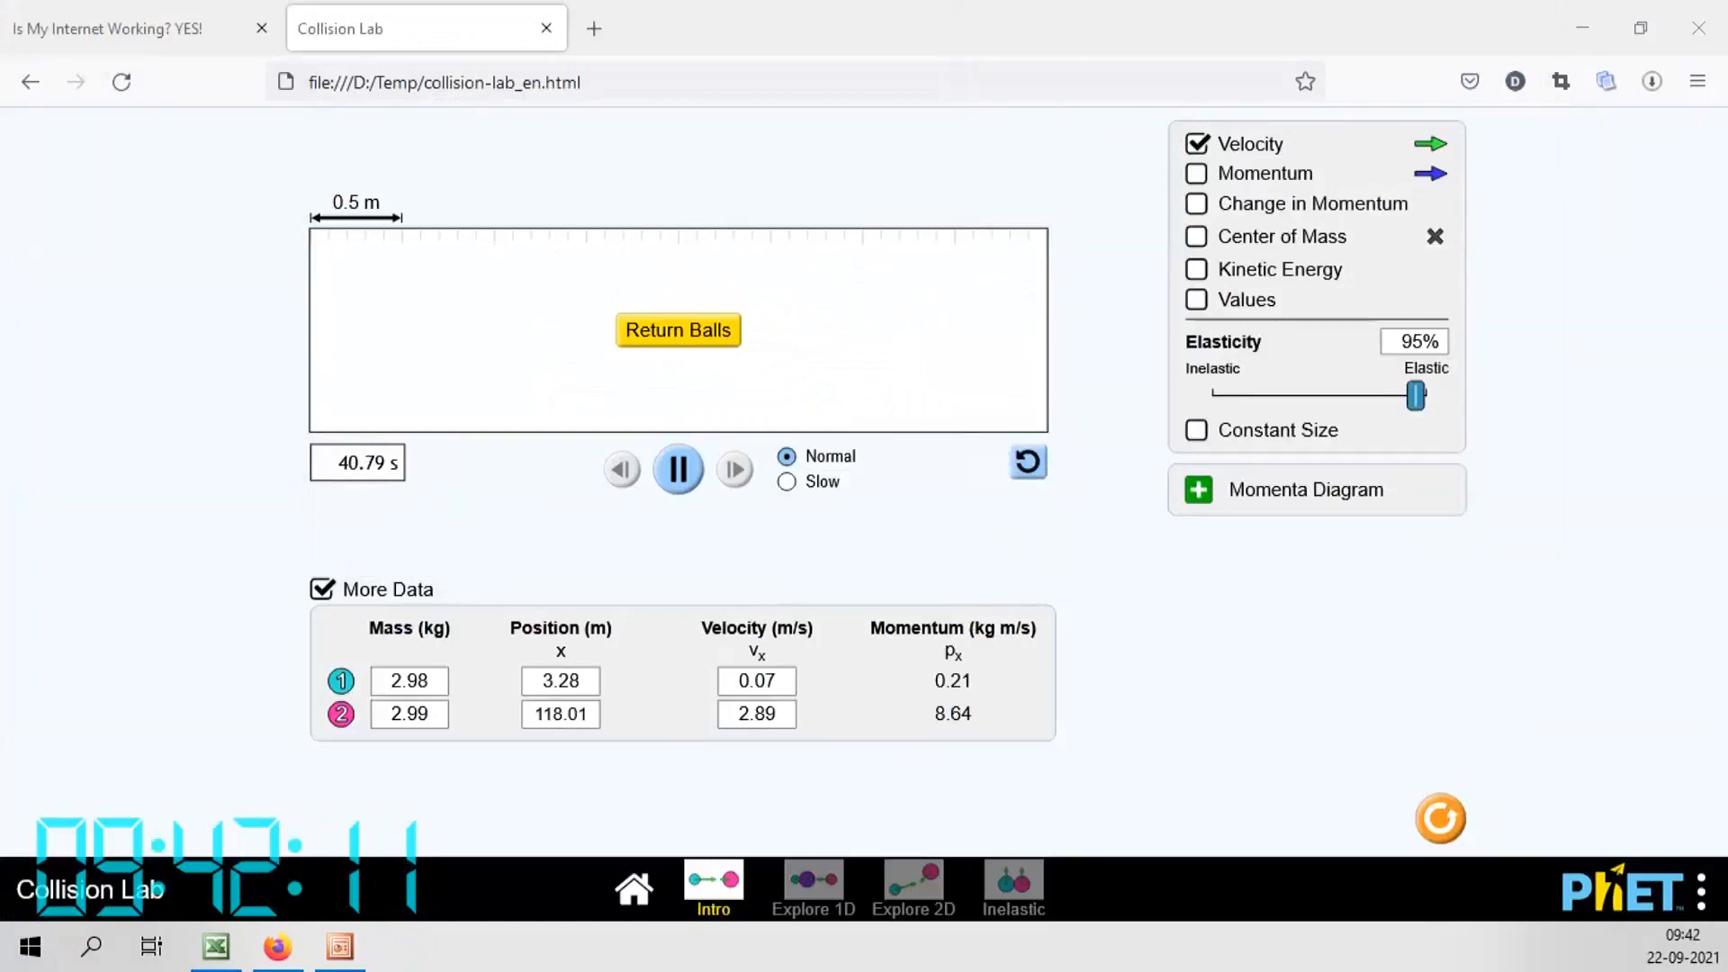
click(431, 691)
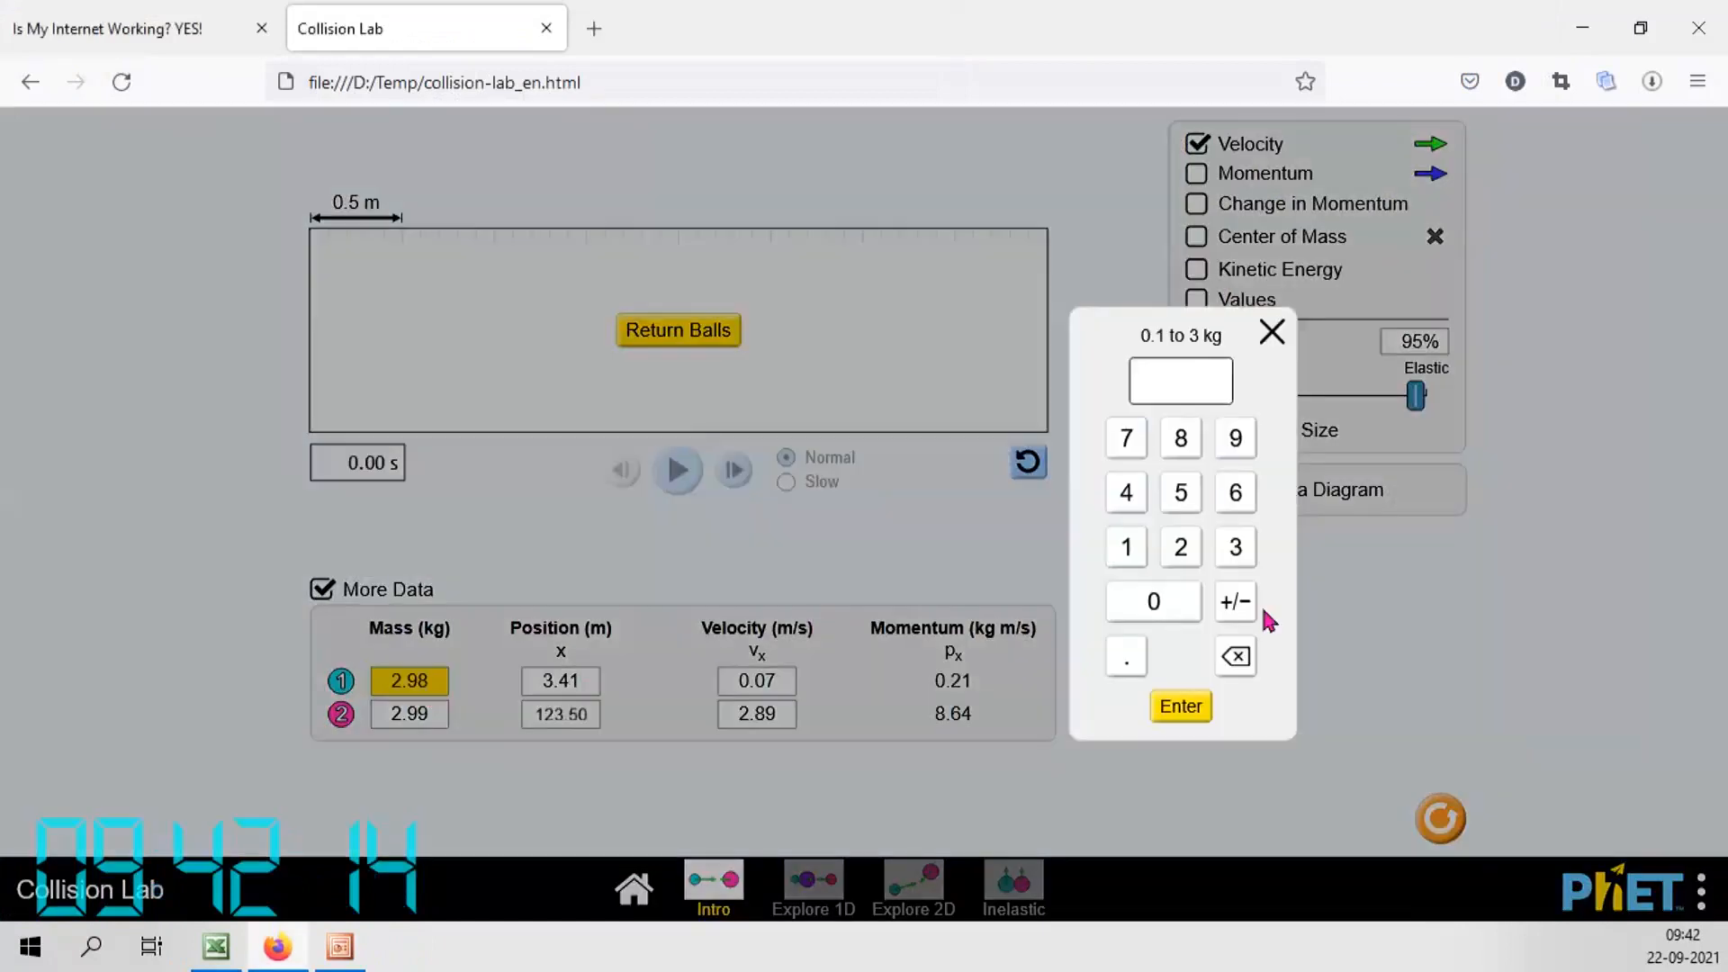
click(1130, 547)
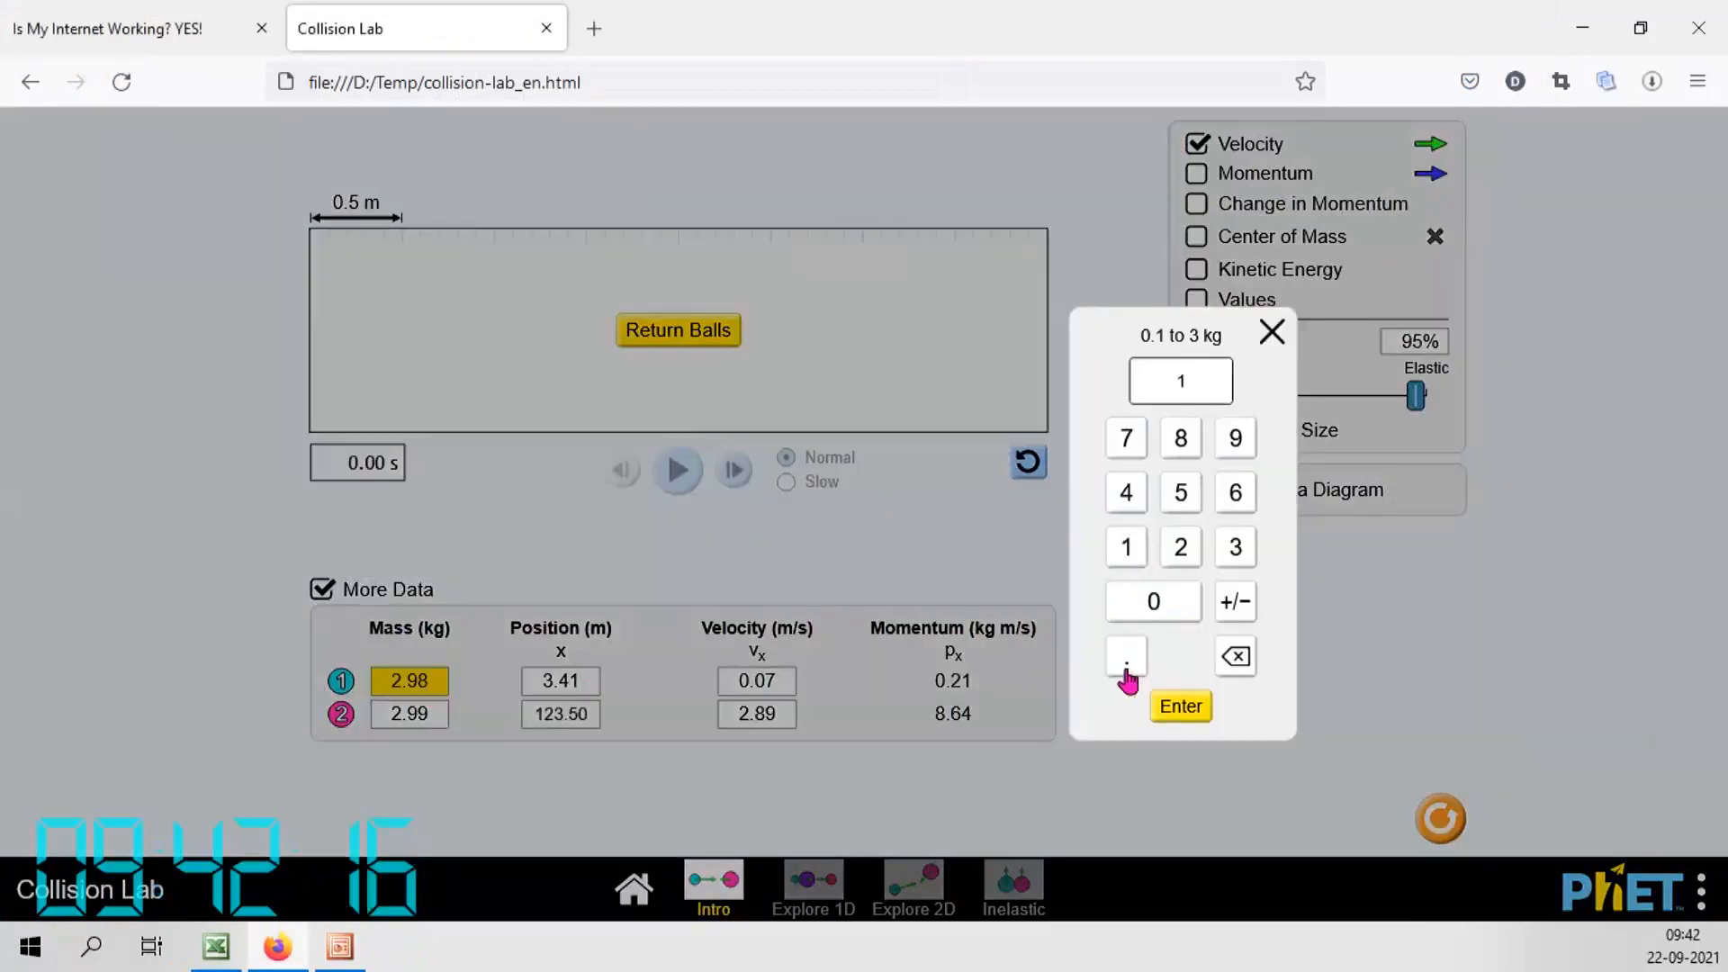
click(1163, 601)
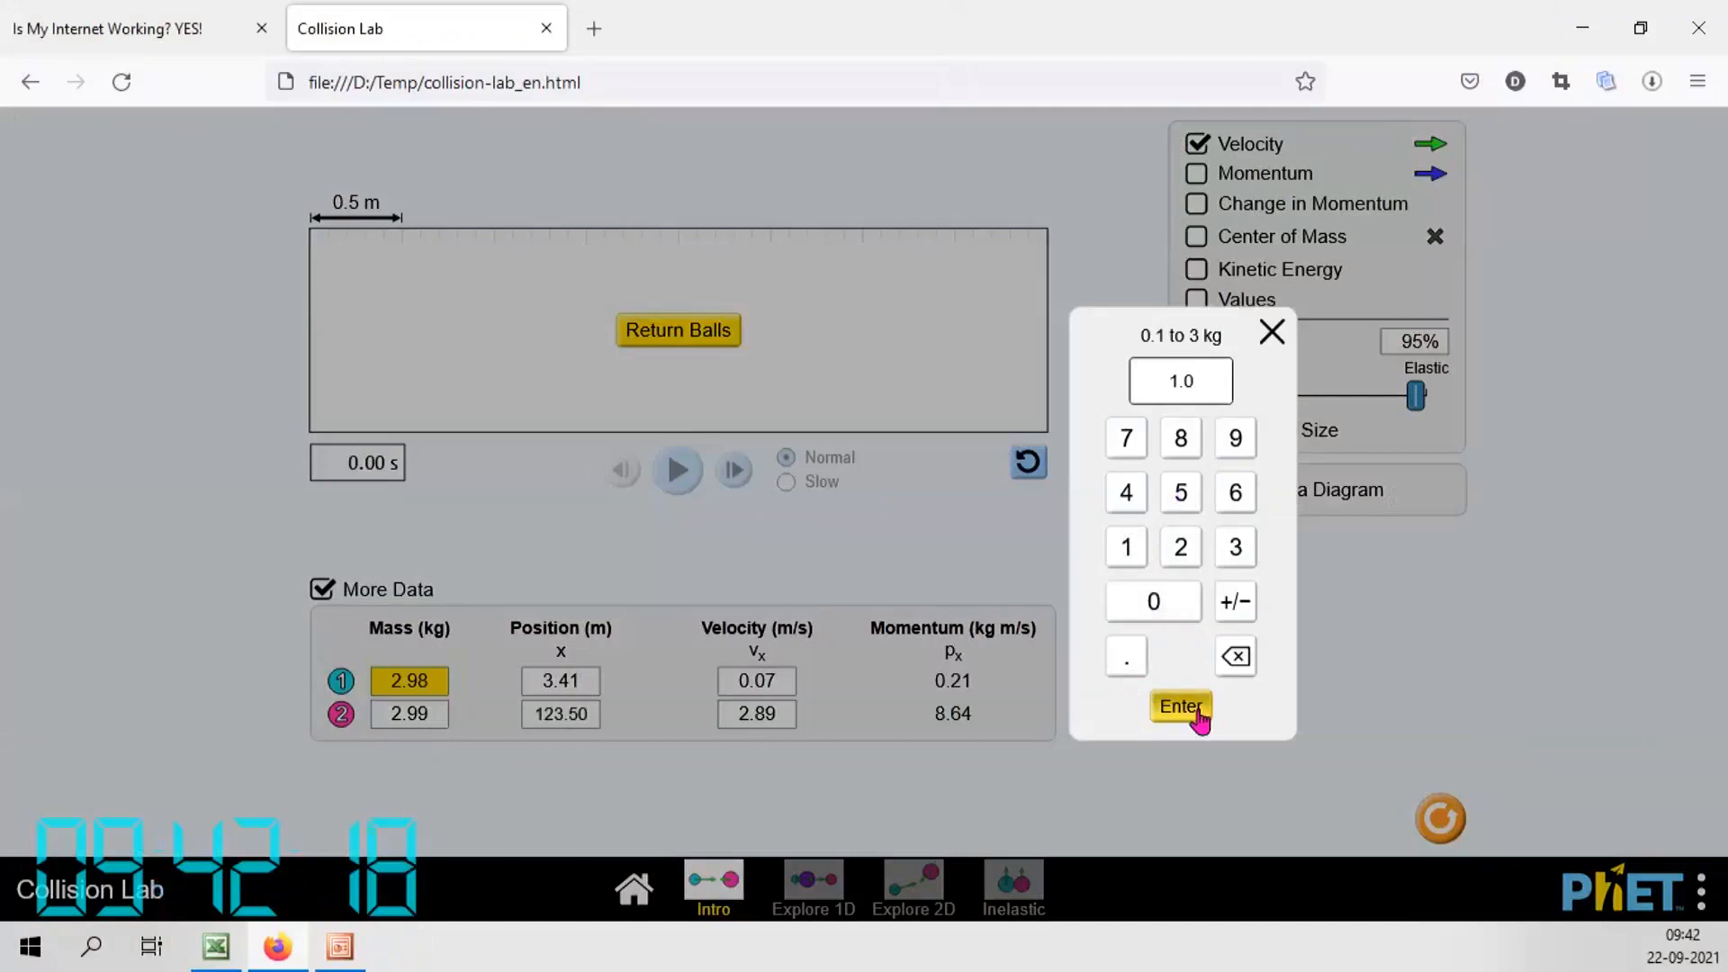
click(1181, 705)
click(678, 469)
Return the balls and set the mass of ball 1 to 1.05 kg for the seventh trial
click(681, 332)
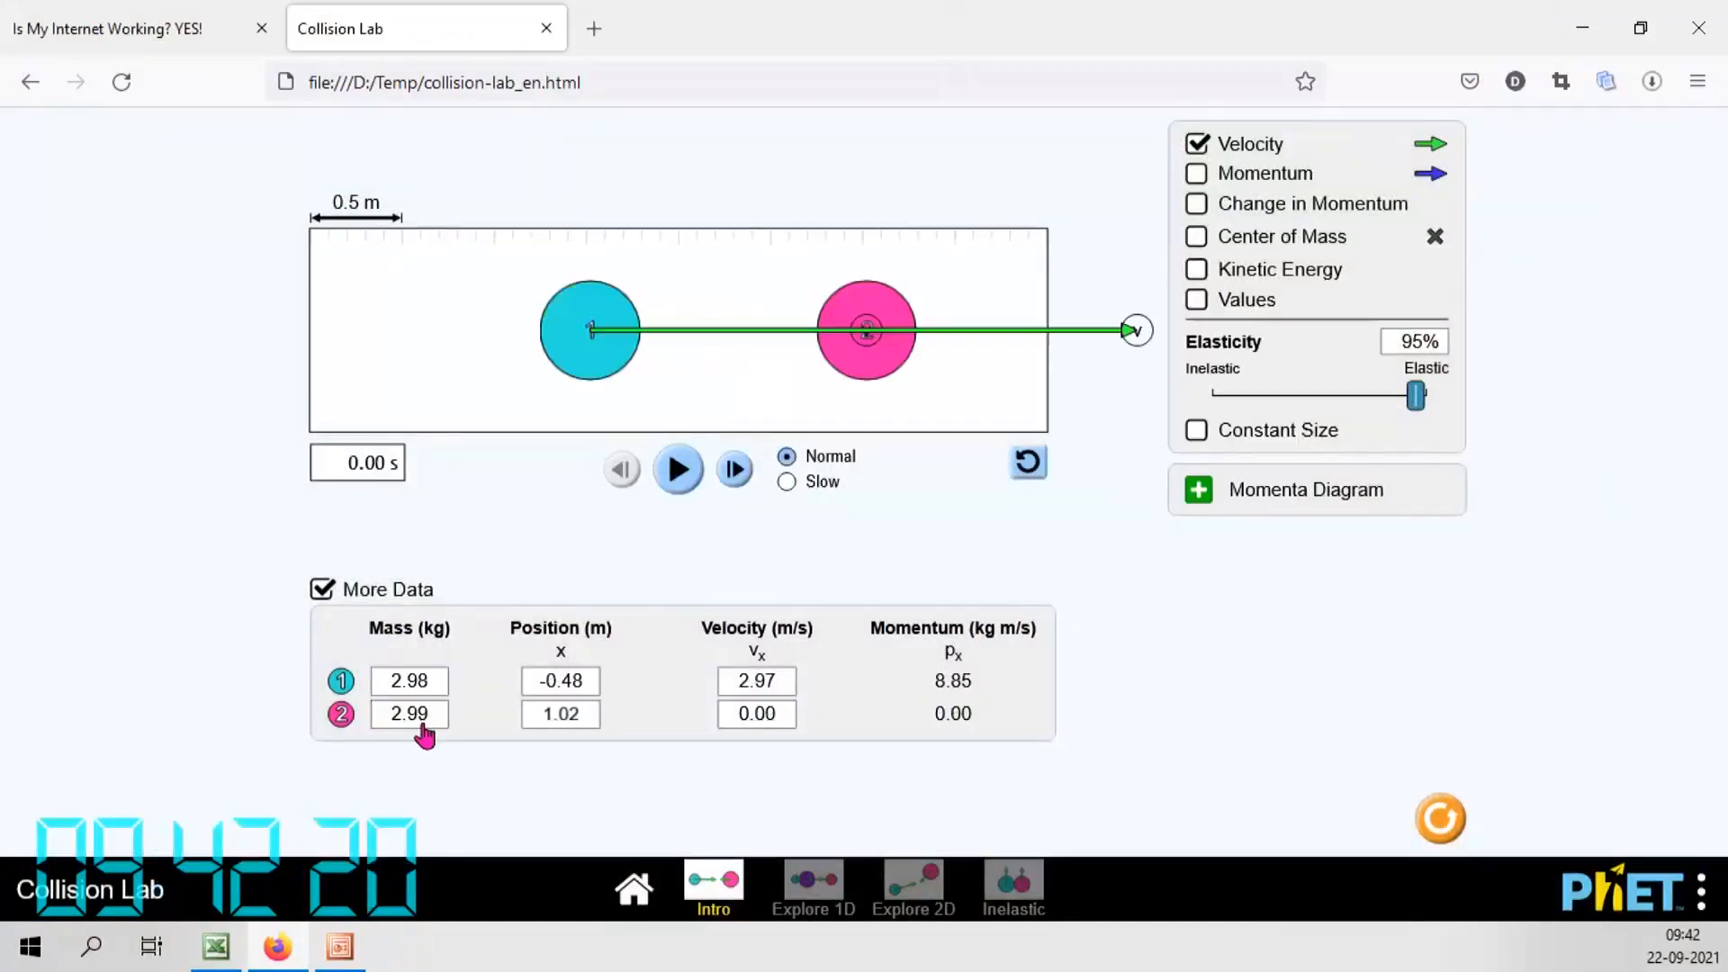
click(436, 687)
click(1125, 546)
click(1124, 661)
click(1153, 601)
click(1181, 492)
click(1182, 709)
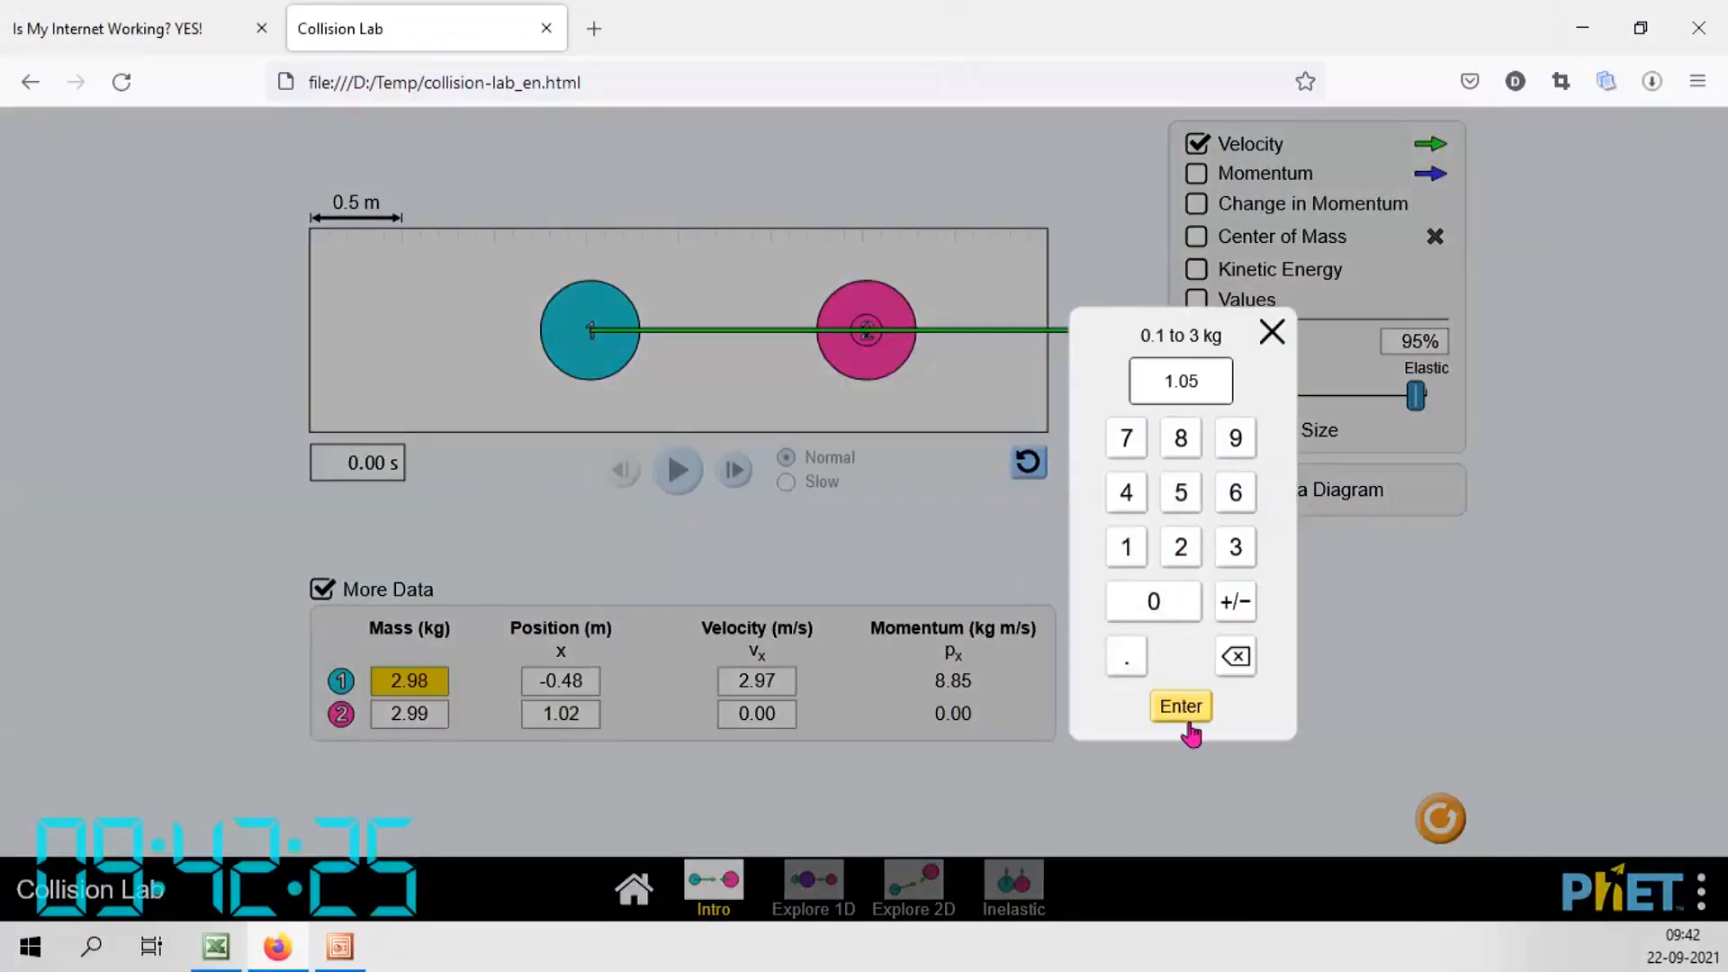
Set the mass of ball 2 to 2.96 kg for the seventh trial
click(403, 717)
click(1182, 547)
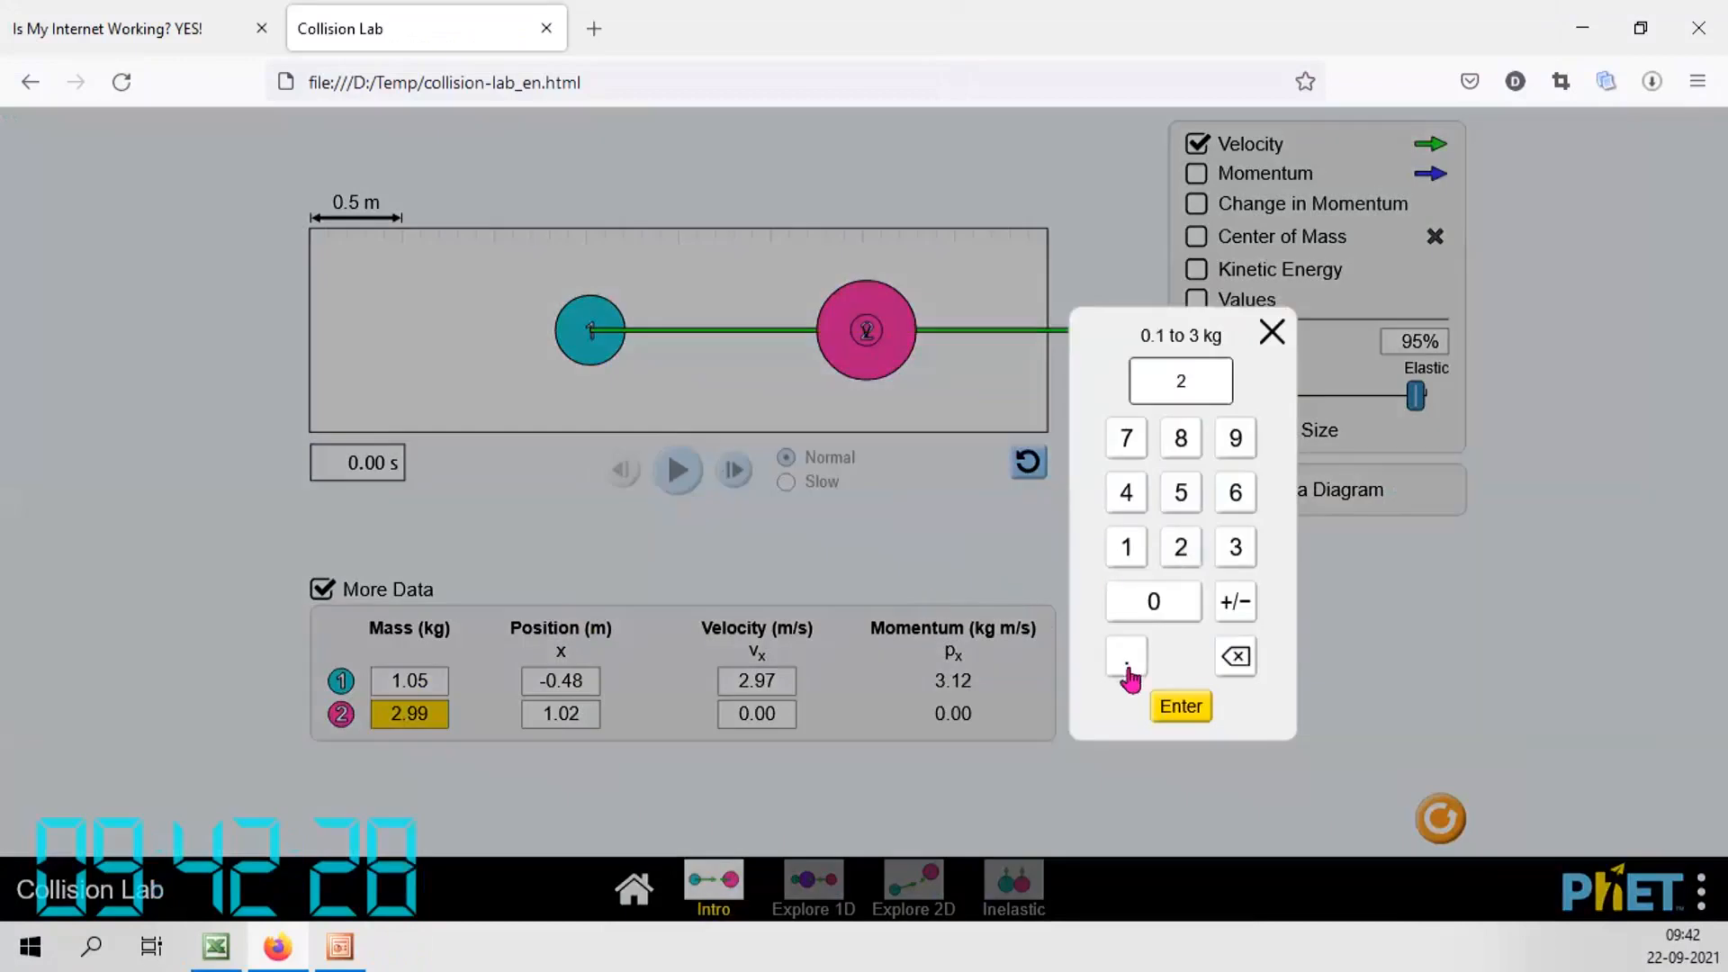
click(1237, 441)
click(1236, 494)
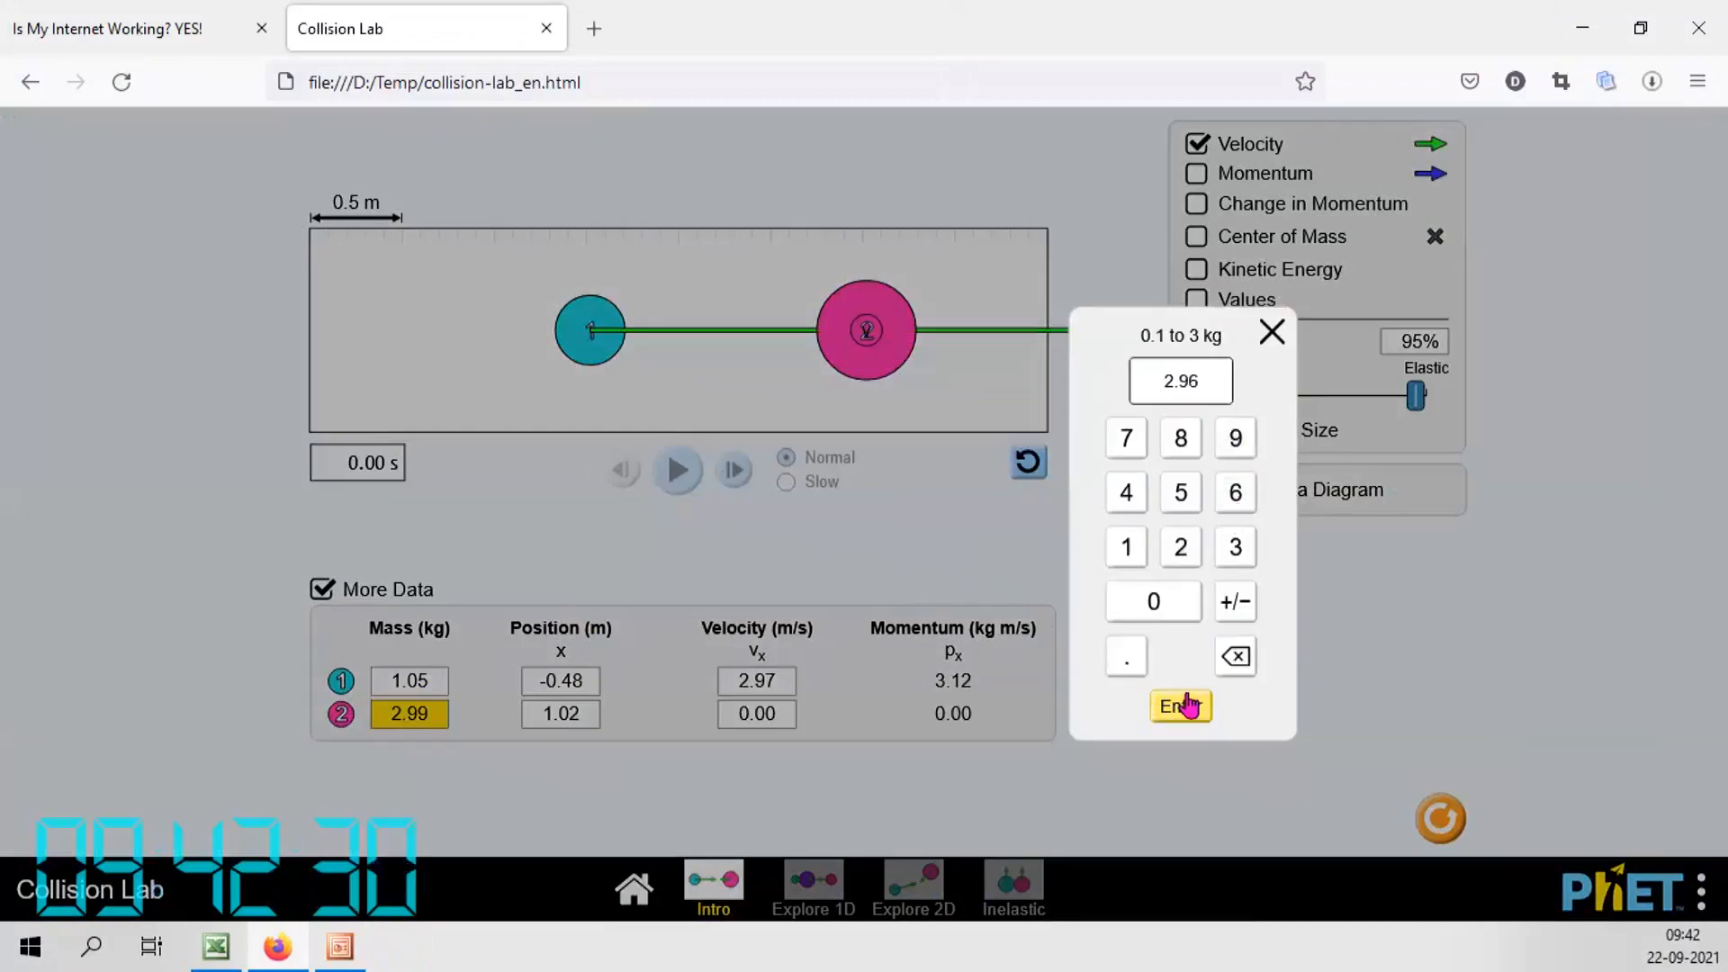
click(1181, 706)
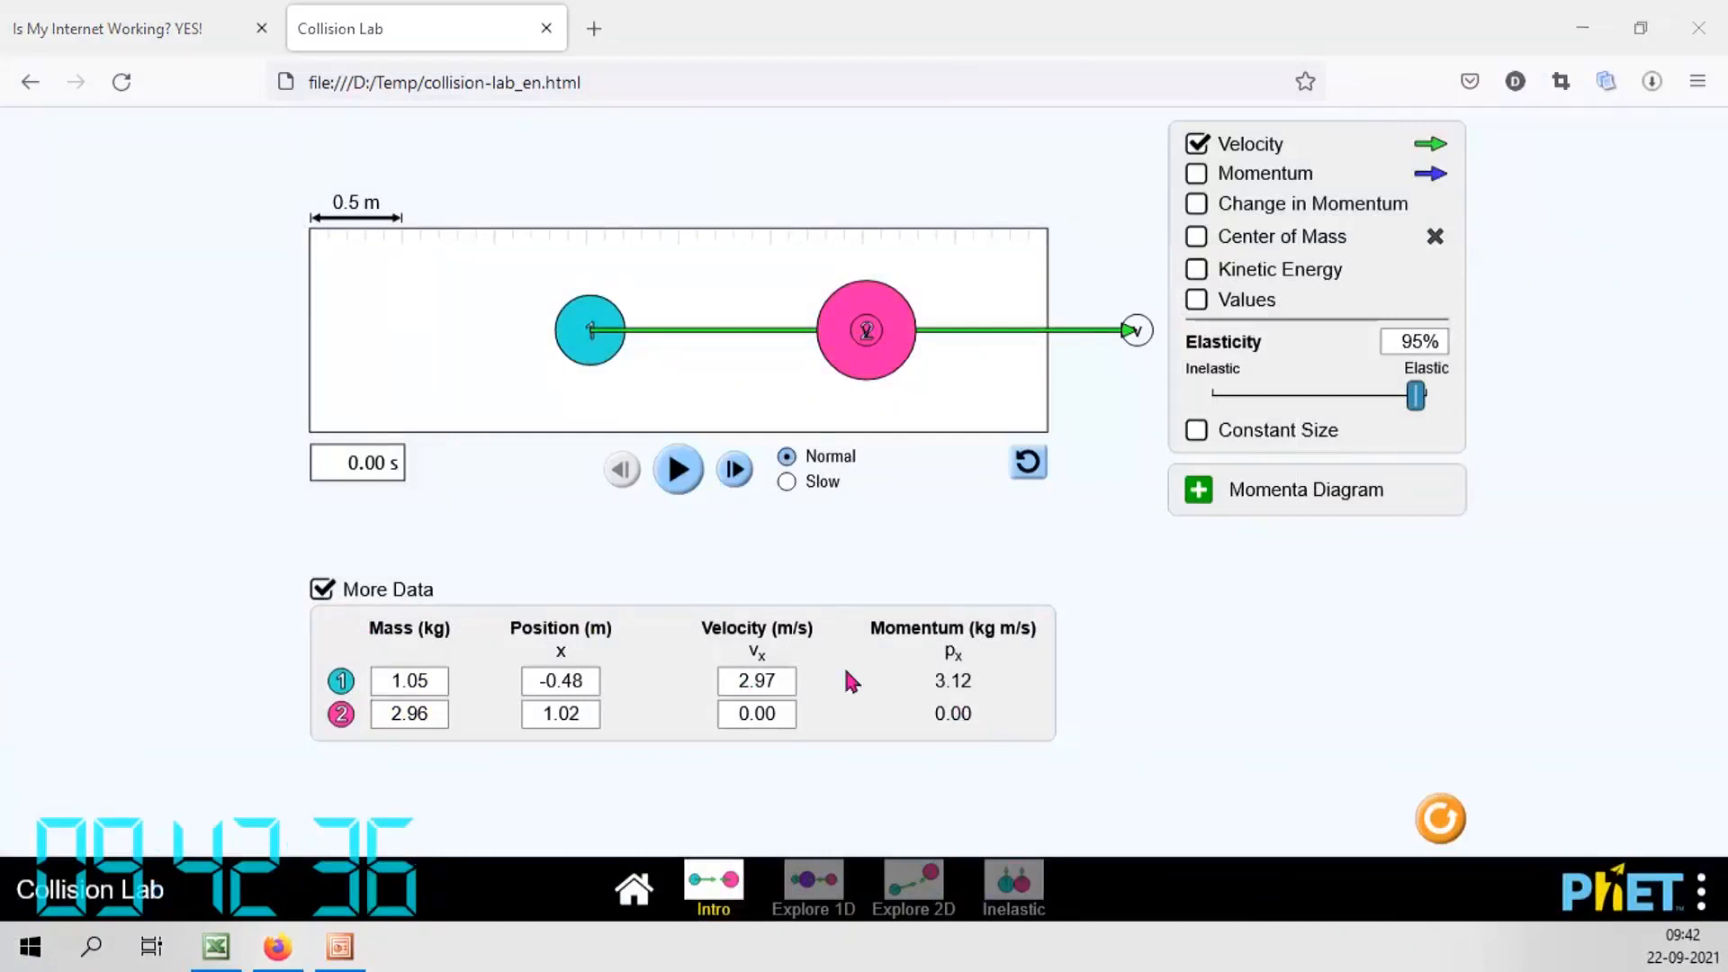
Set the starting position of ball 1 to -1.1 m for the seventh trial
click(543, 682)
click(1233, 617)
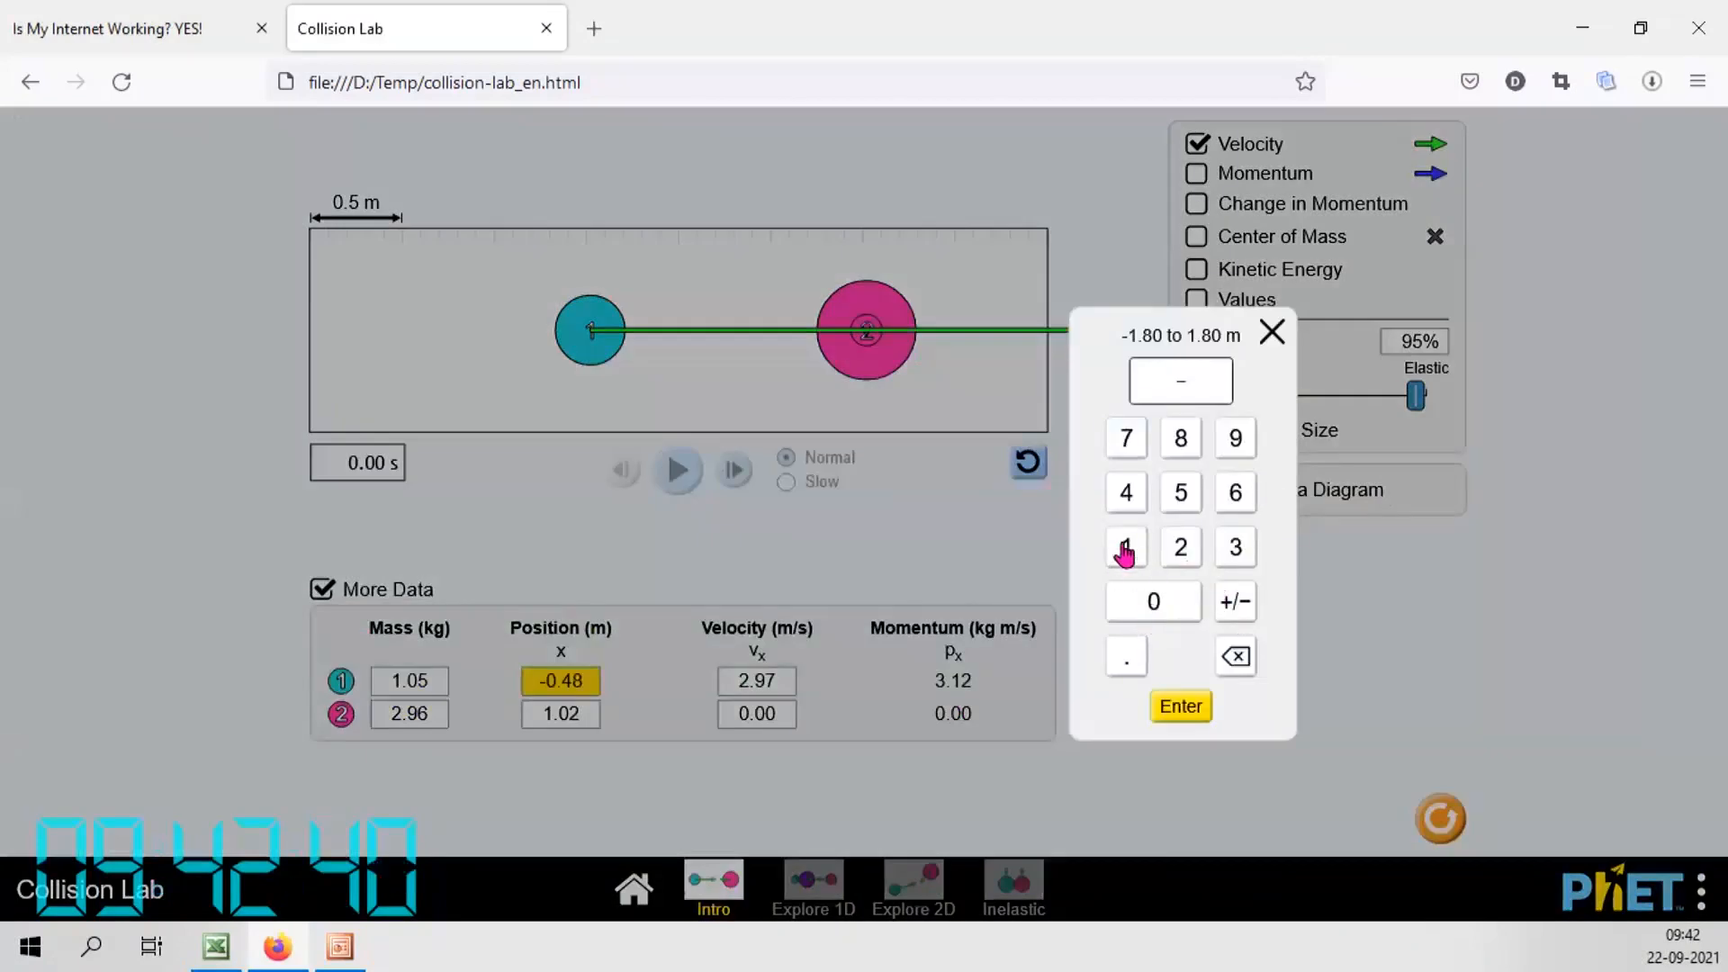
click(1124, 657)
click(1134, 562)
click(1179, 707)
Set the starting position of ball 2 to 0.51 m for the seventh trial
click(558, 713)
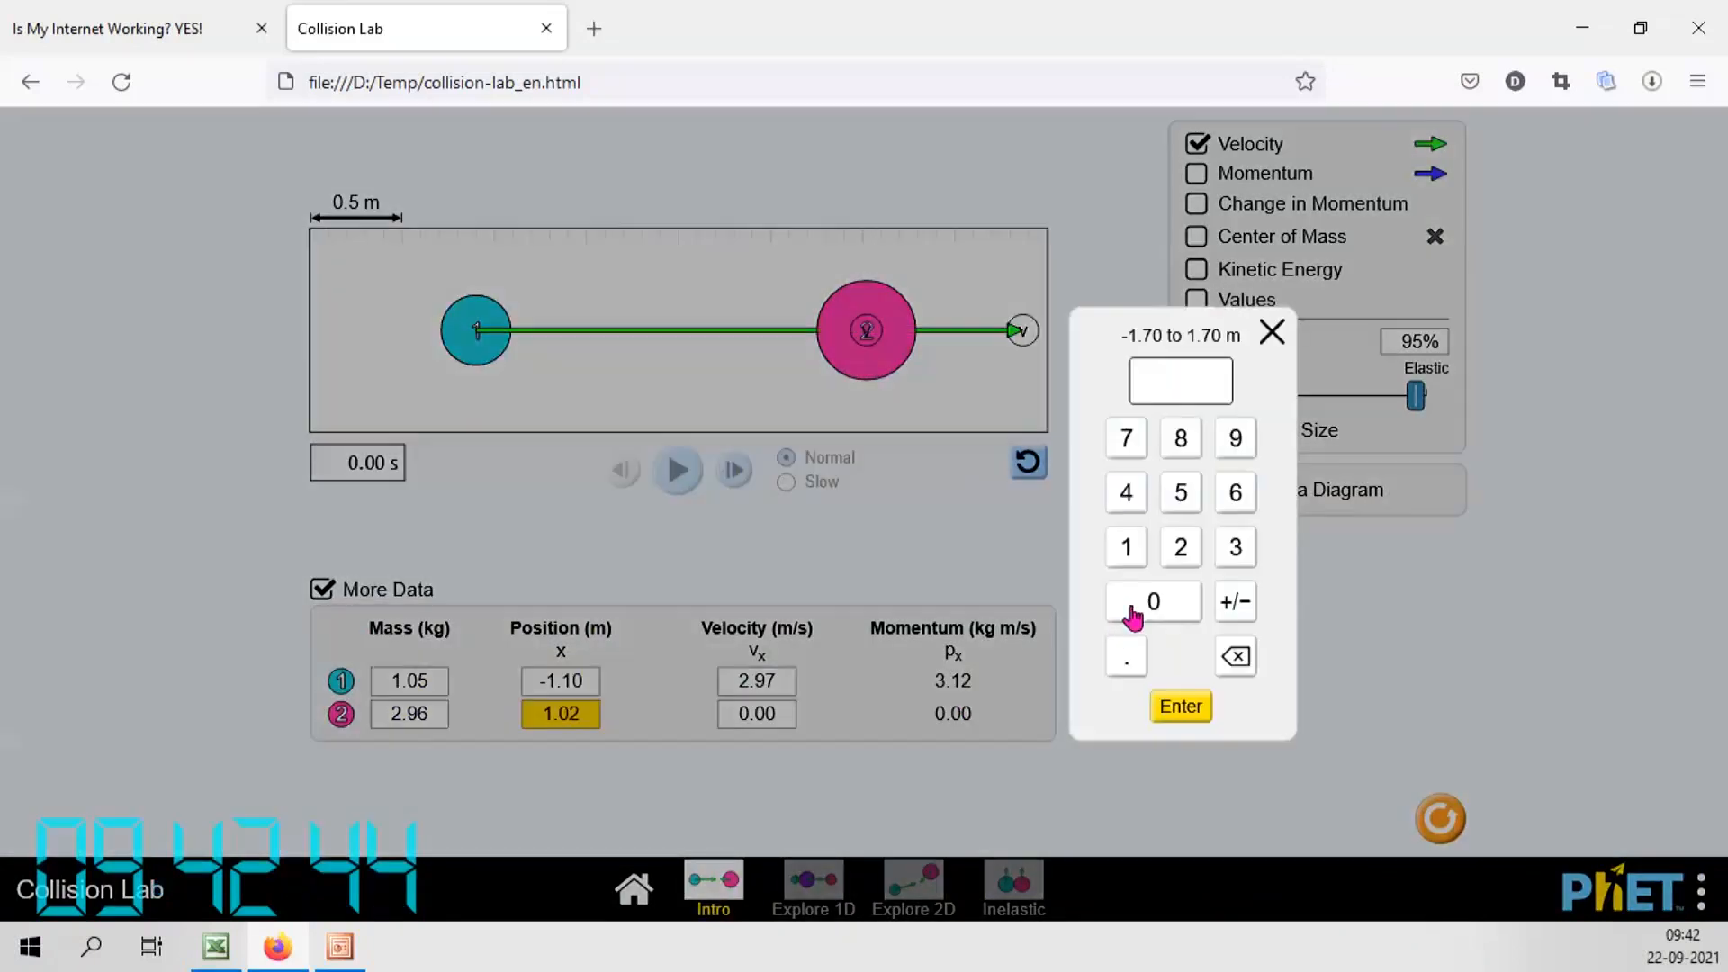
click(1126, 657)
click(1183, 495)
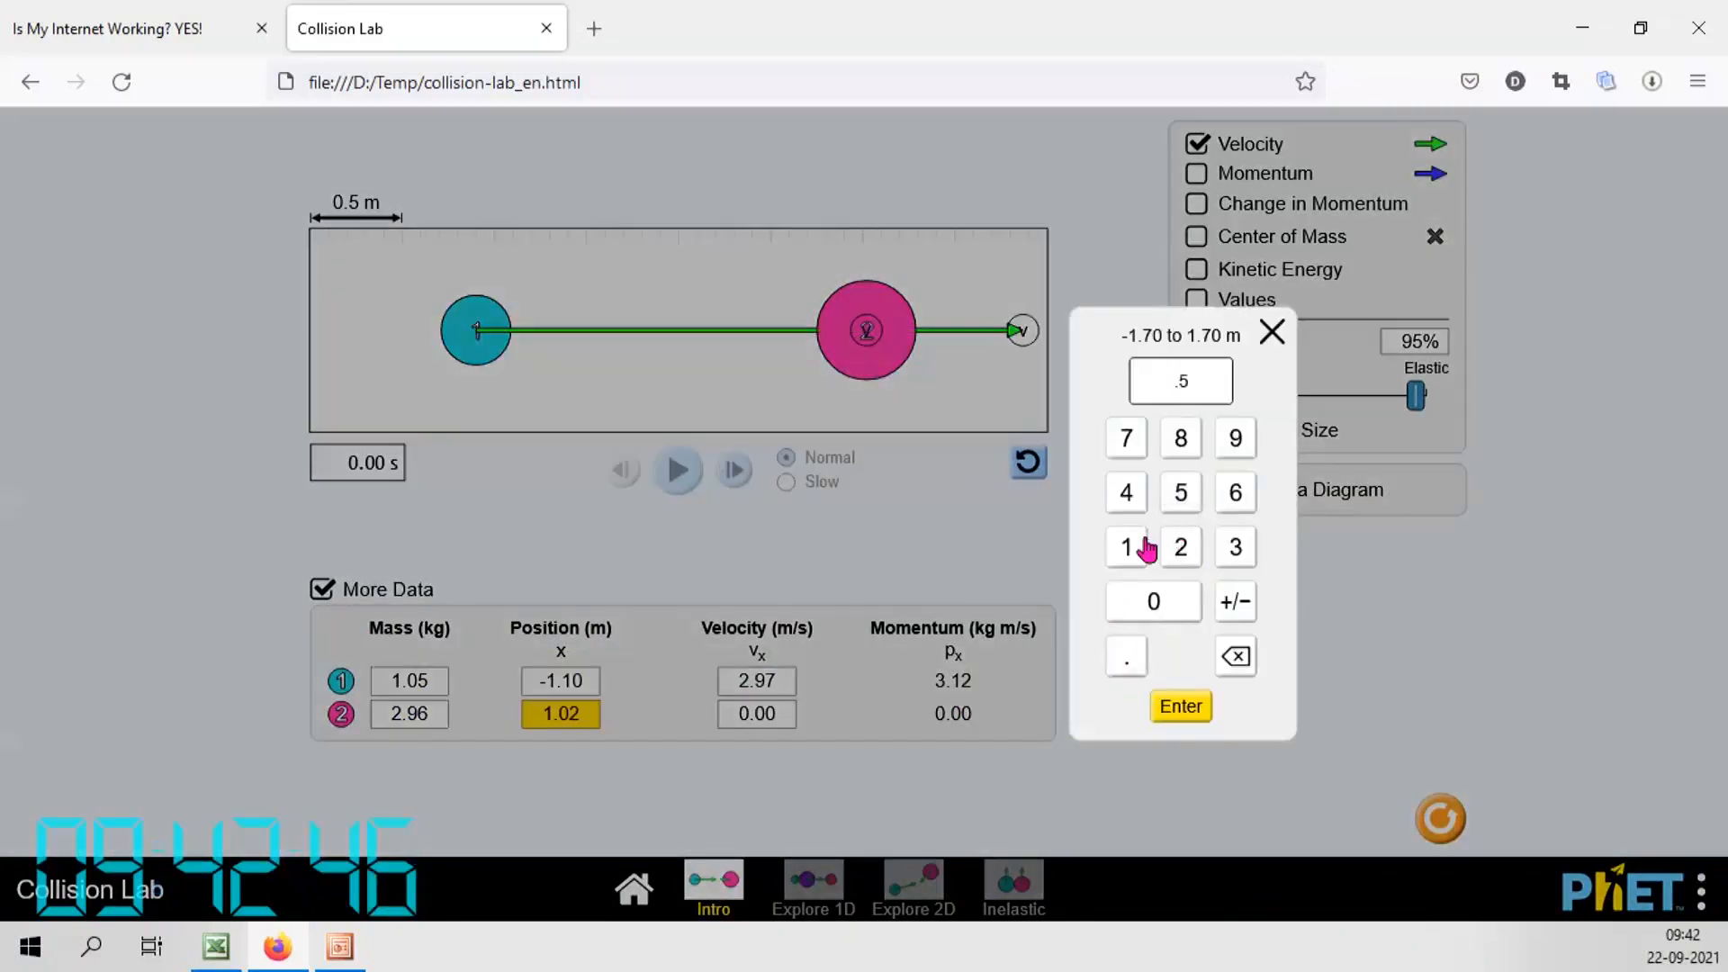
click(1140, 548)
click(1181, 709)
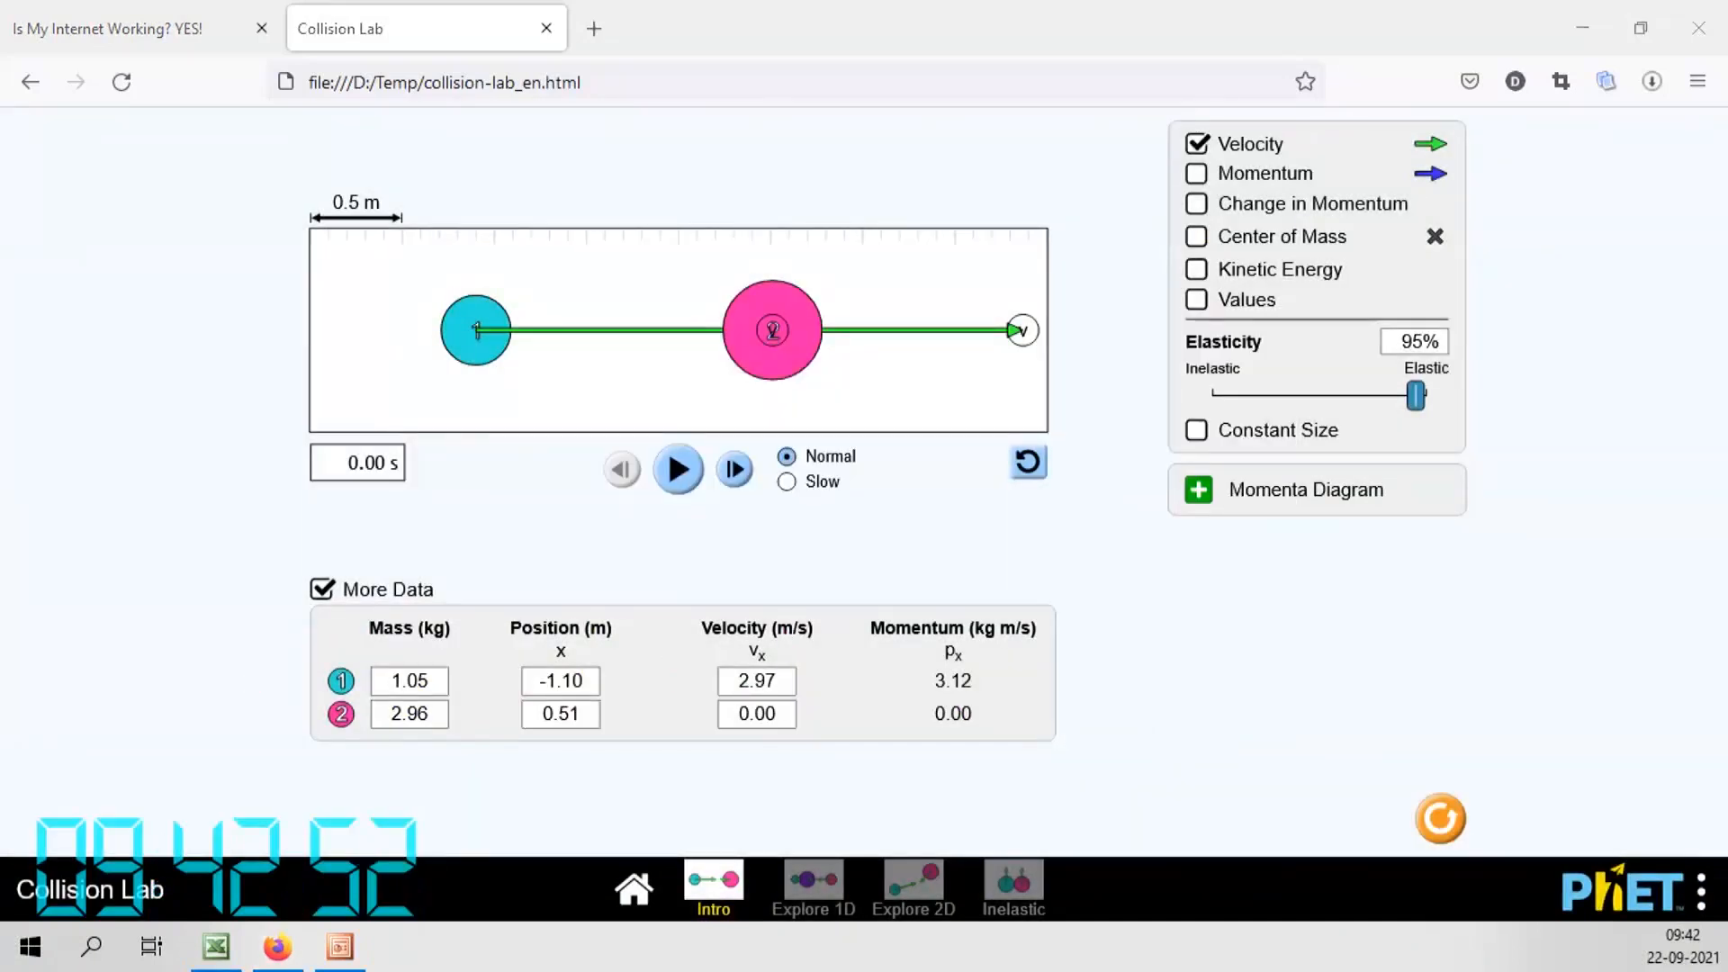
Set the initial velocity of ball 1 to 2.96 m/s and the elasticity to 55% for the seventh trial
click(773, 689)
click(1181, 546)
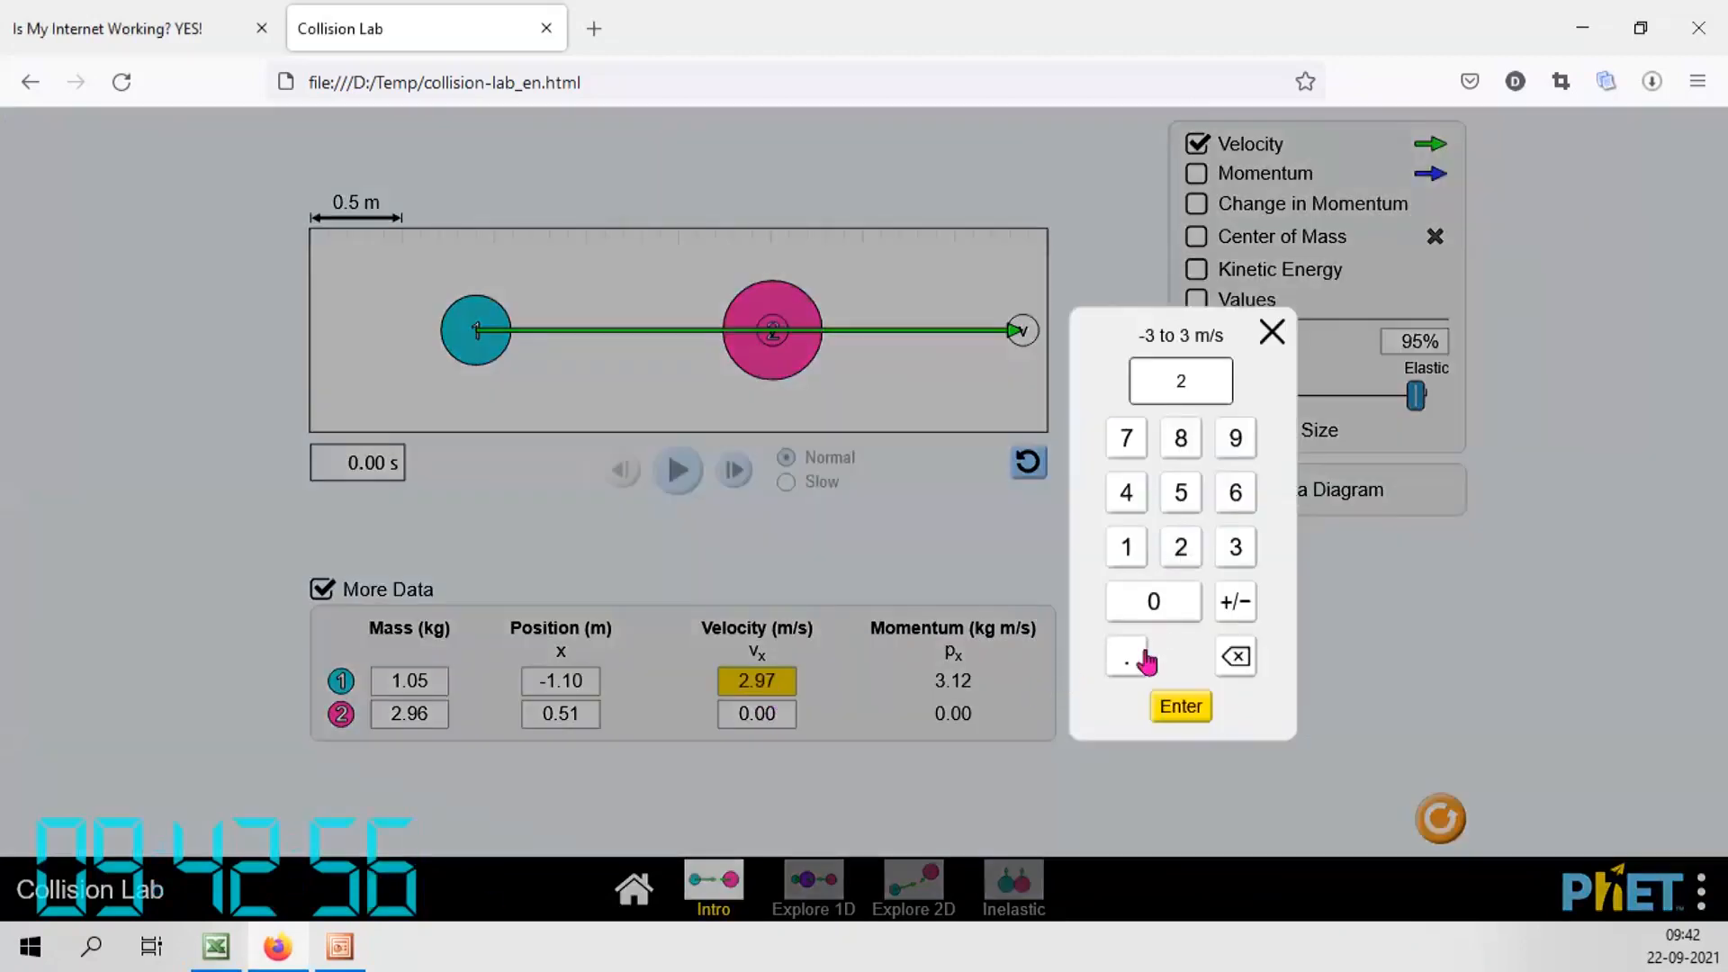
click(1118, 673)
click(1238, 440)
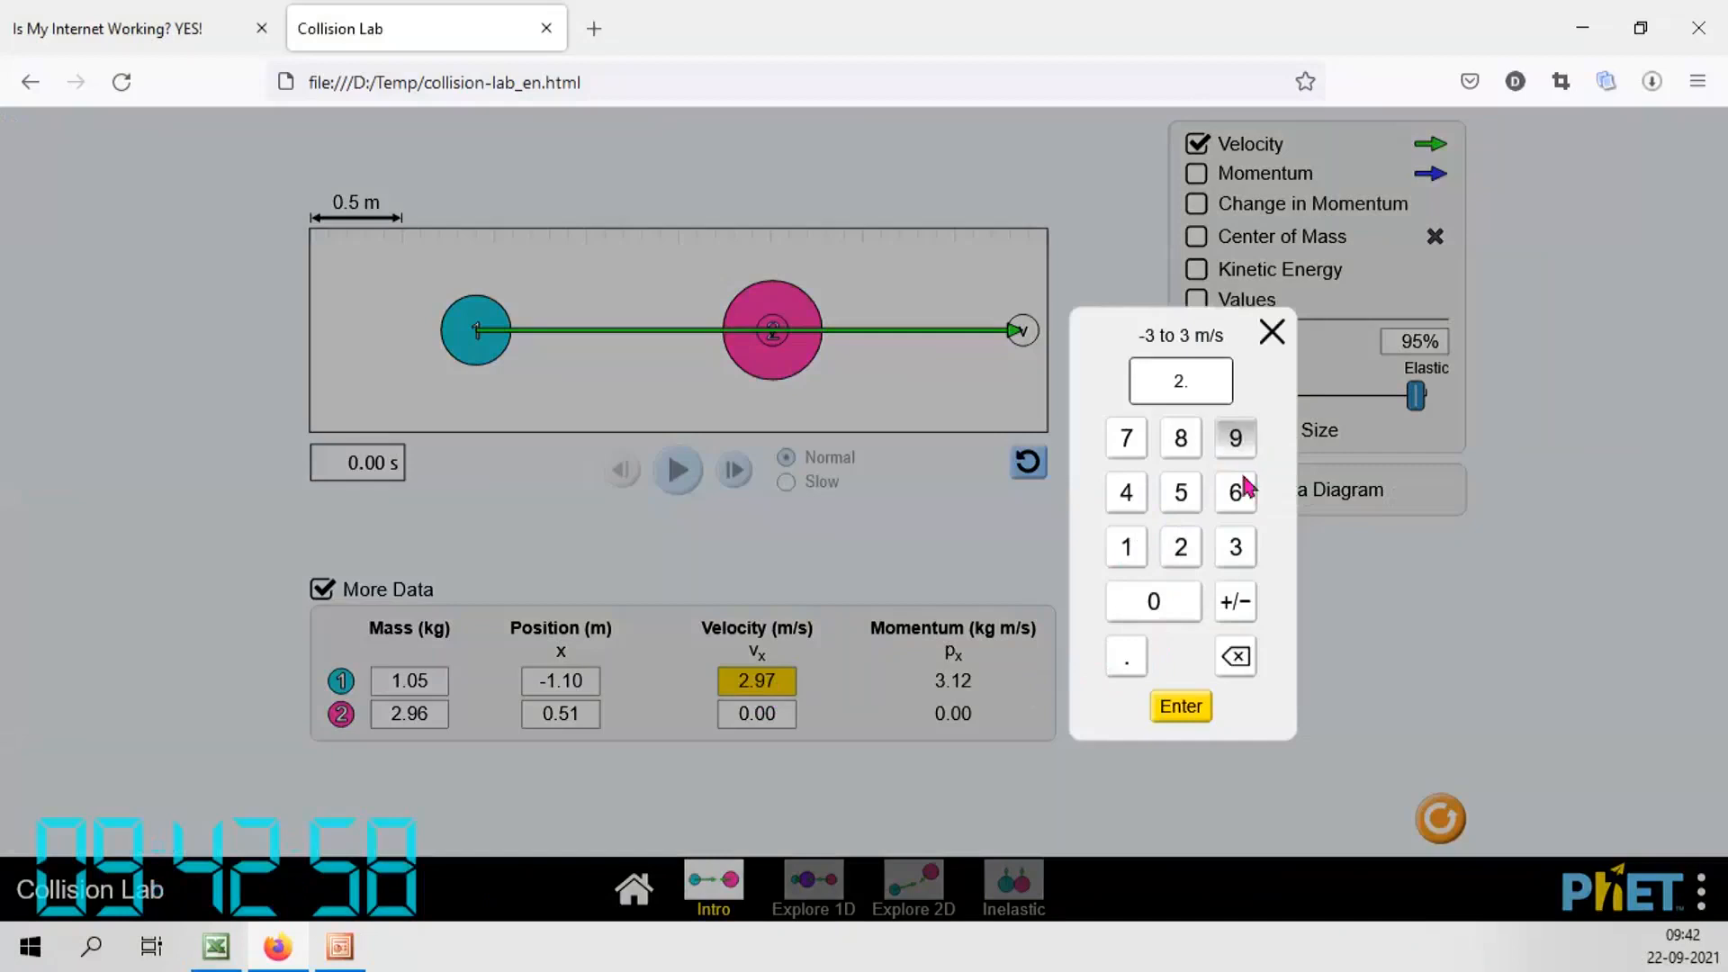
click(1240, 493)
click(1170, 720)
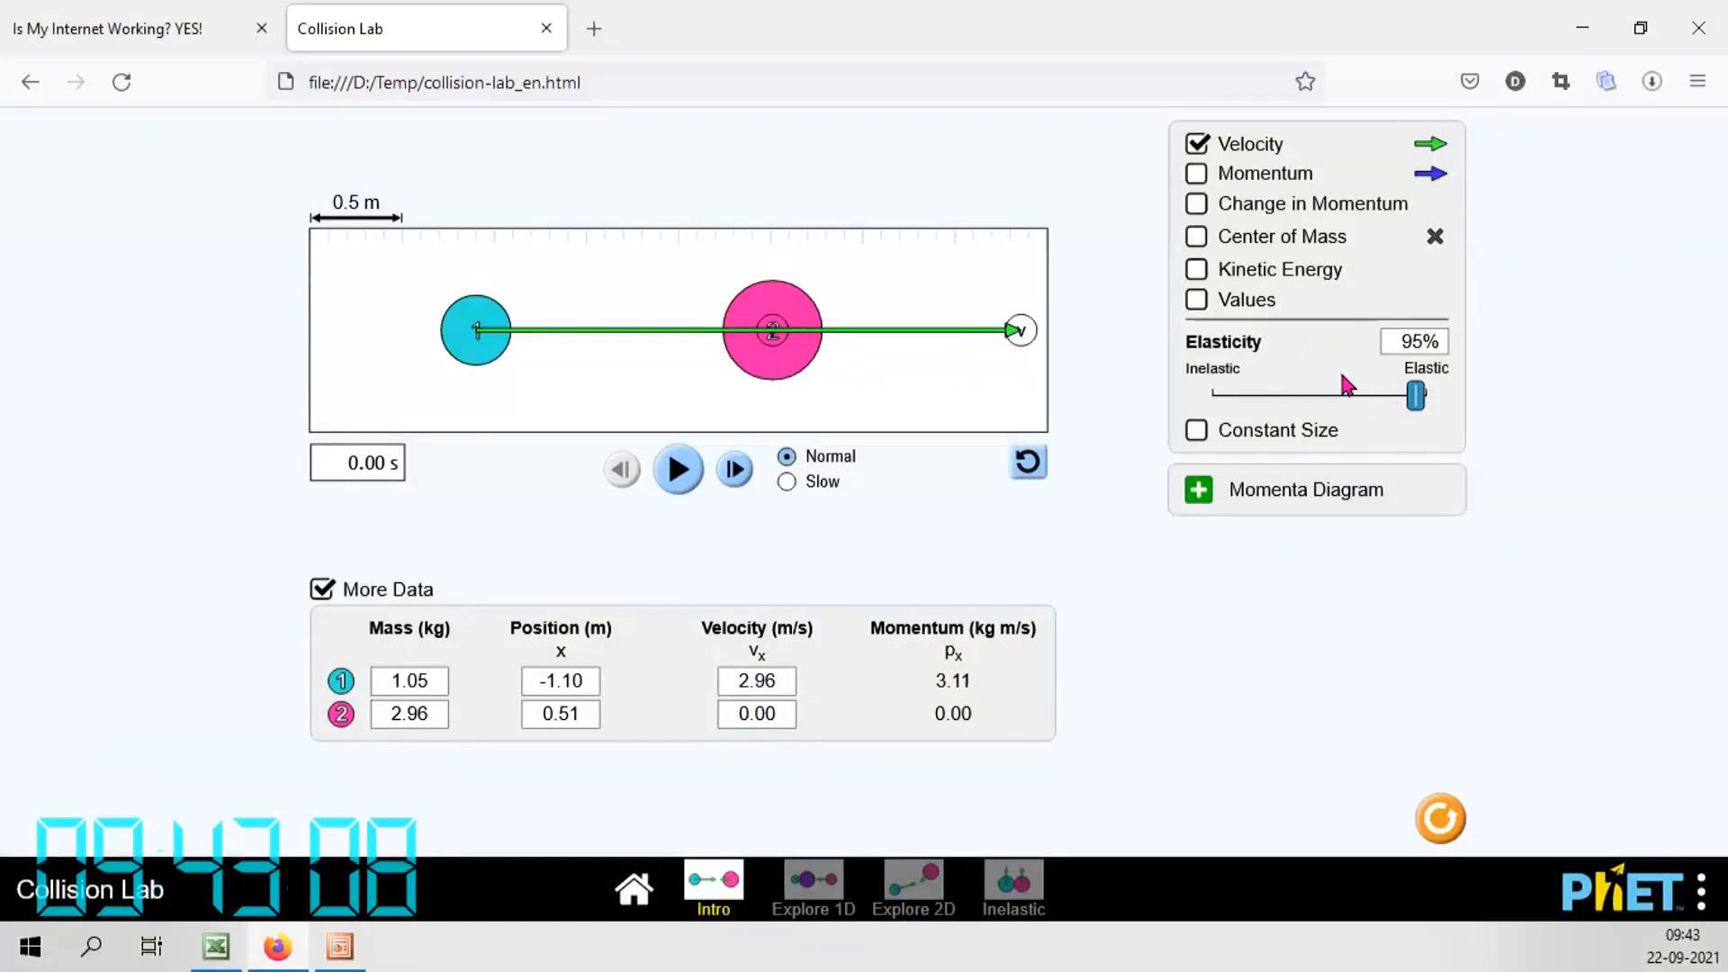
drag(1418, 403, 1329, 402)
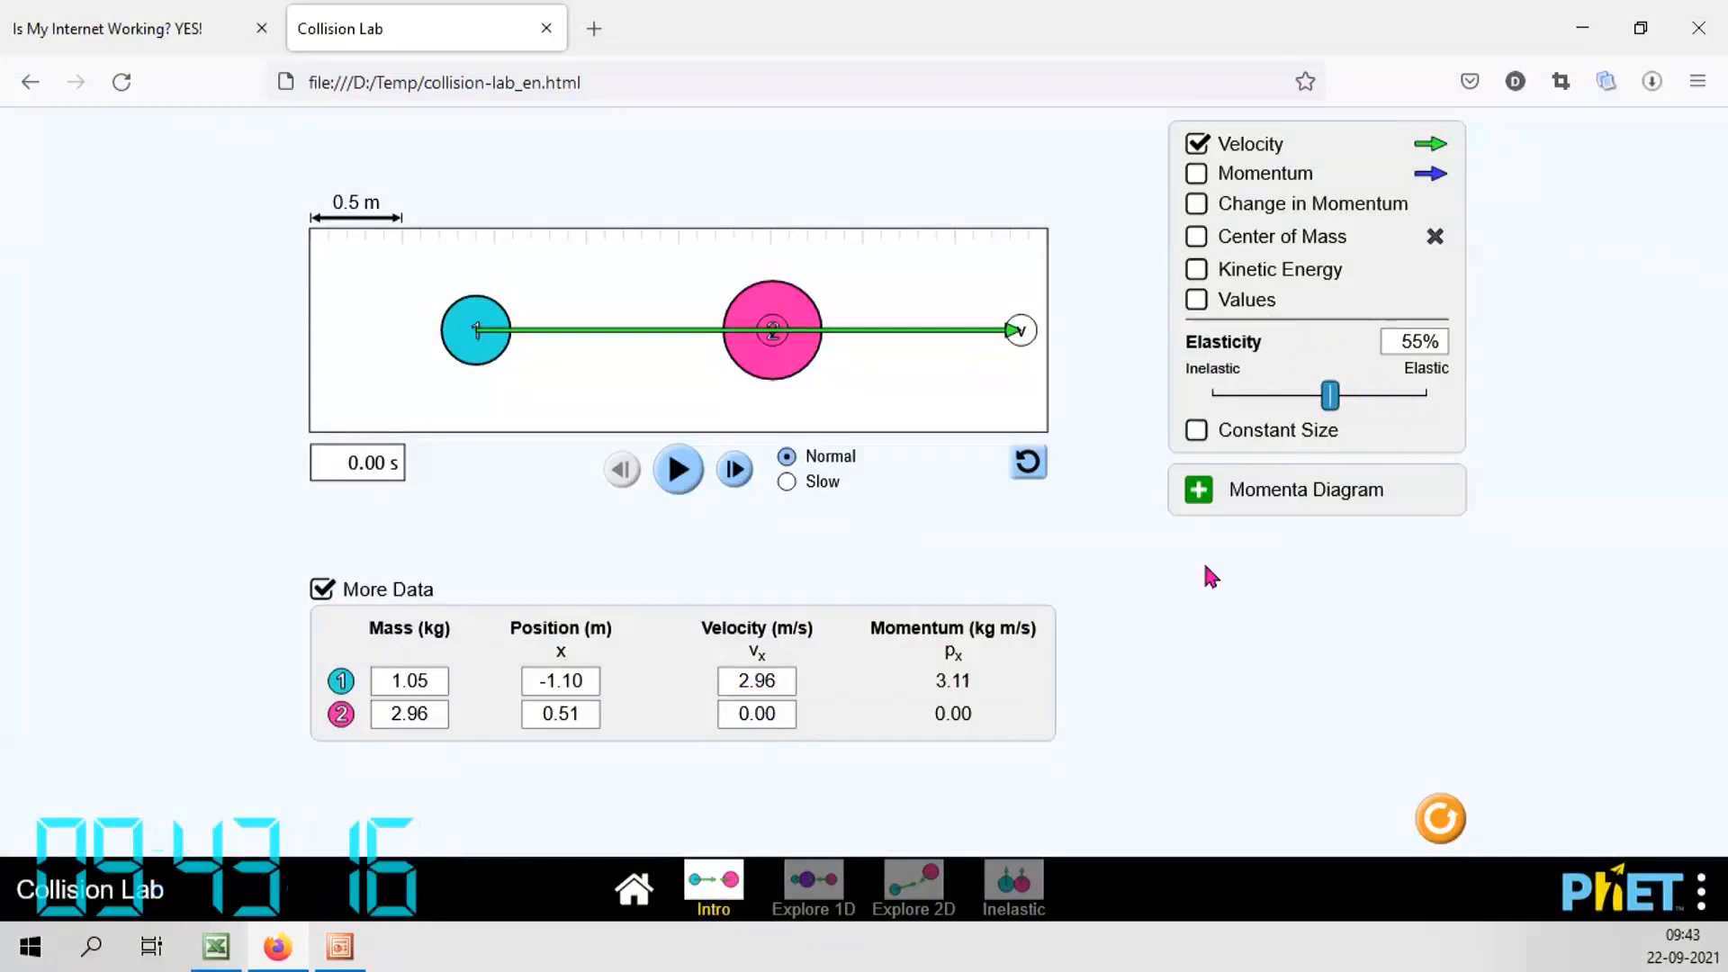
Run the seventh collision trial and switch to the design table in Design-Expert with both response columns in view
click(678, 493)
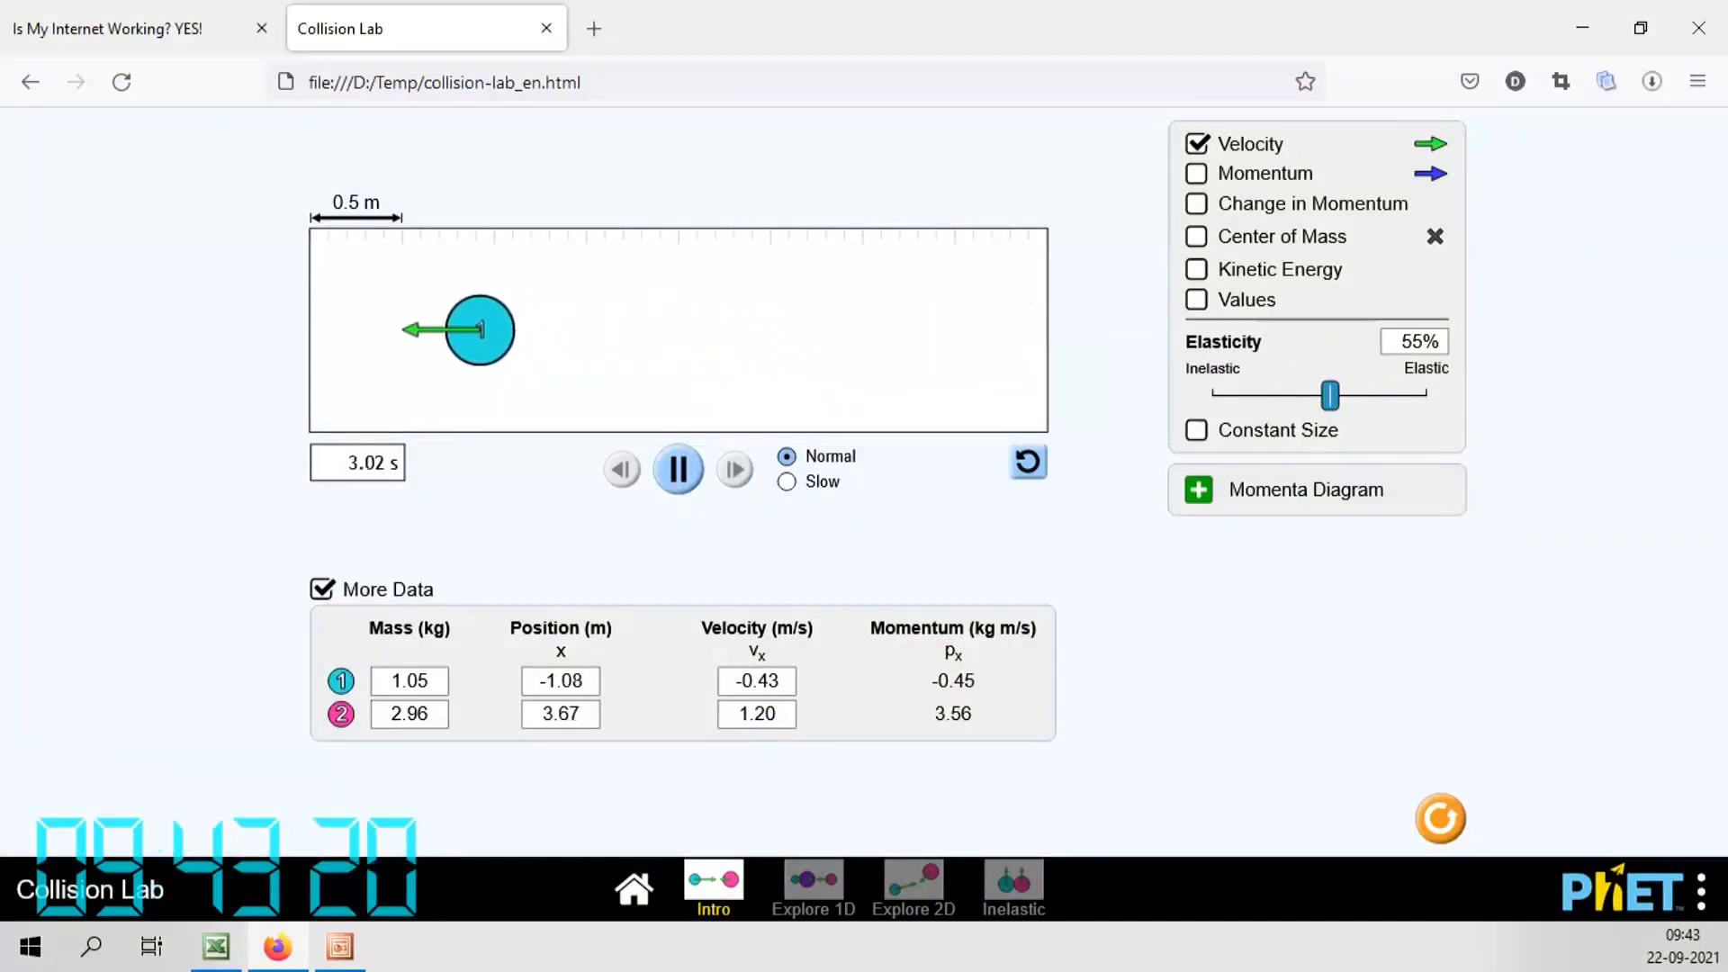
drag(0, 216, 167, 97)
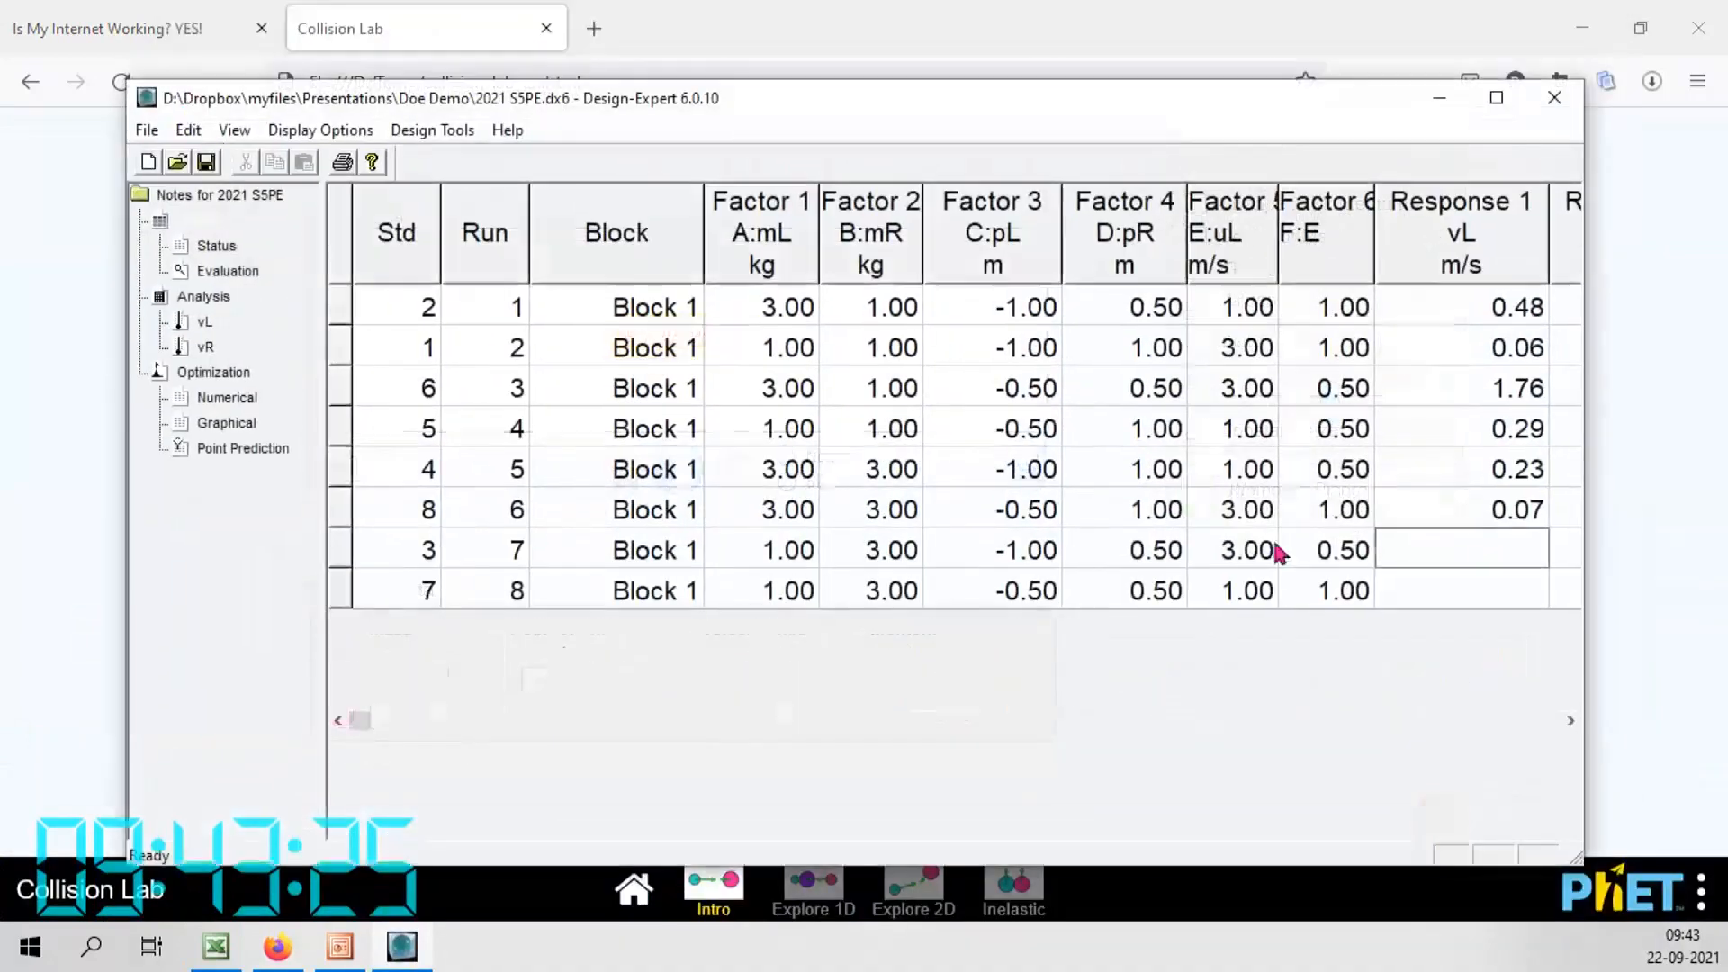
drag(1581, 551, 1723, 551)
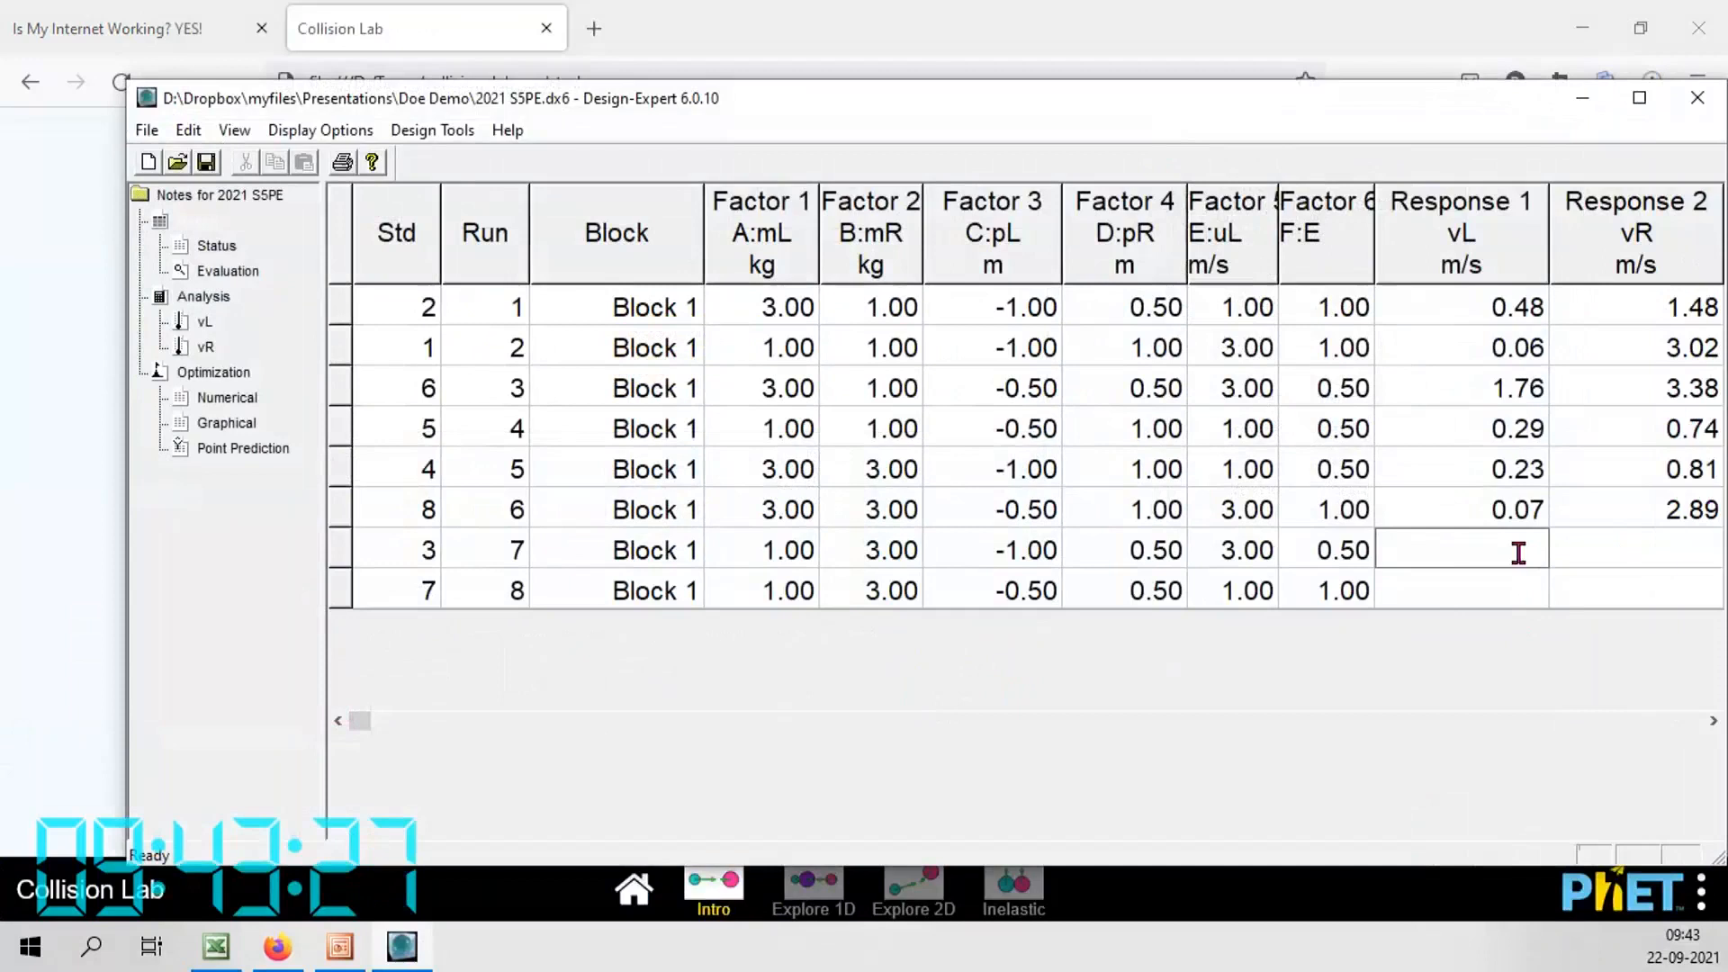
Record vL as -0.43 and vR as 1.2 for run 7 and return to Collision Lab
click(1516, 552)
text(-)
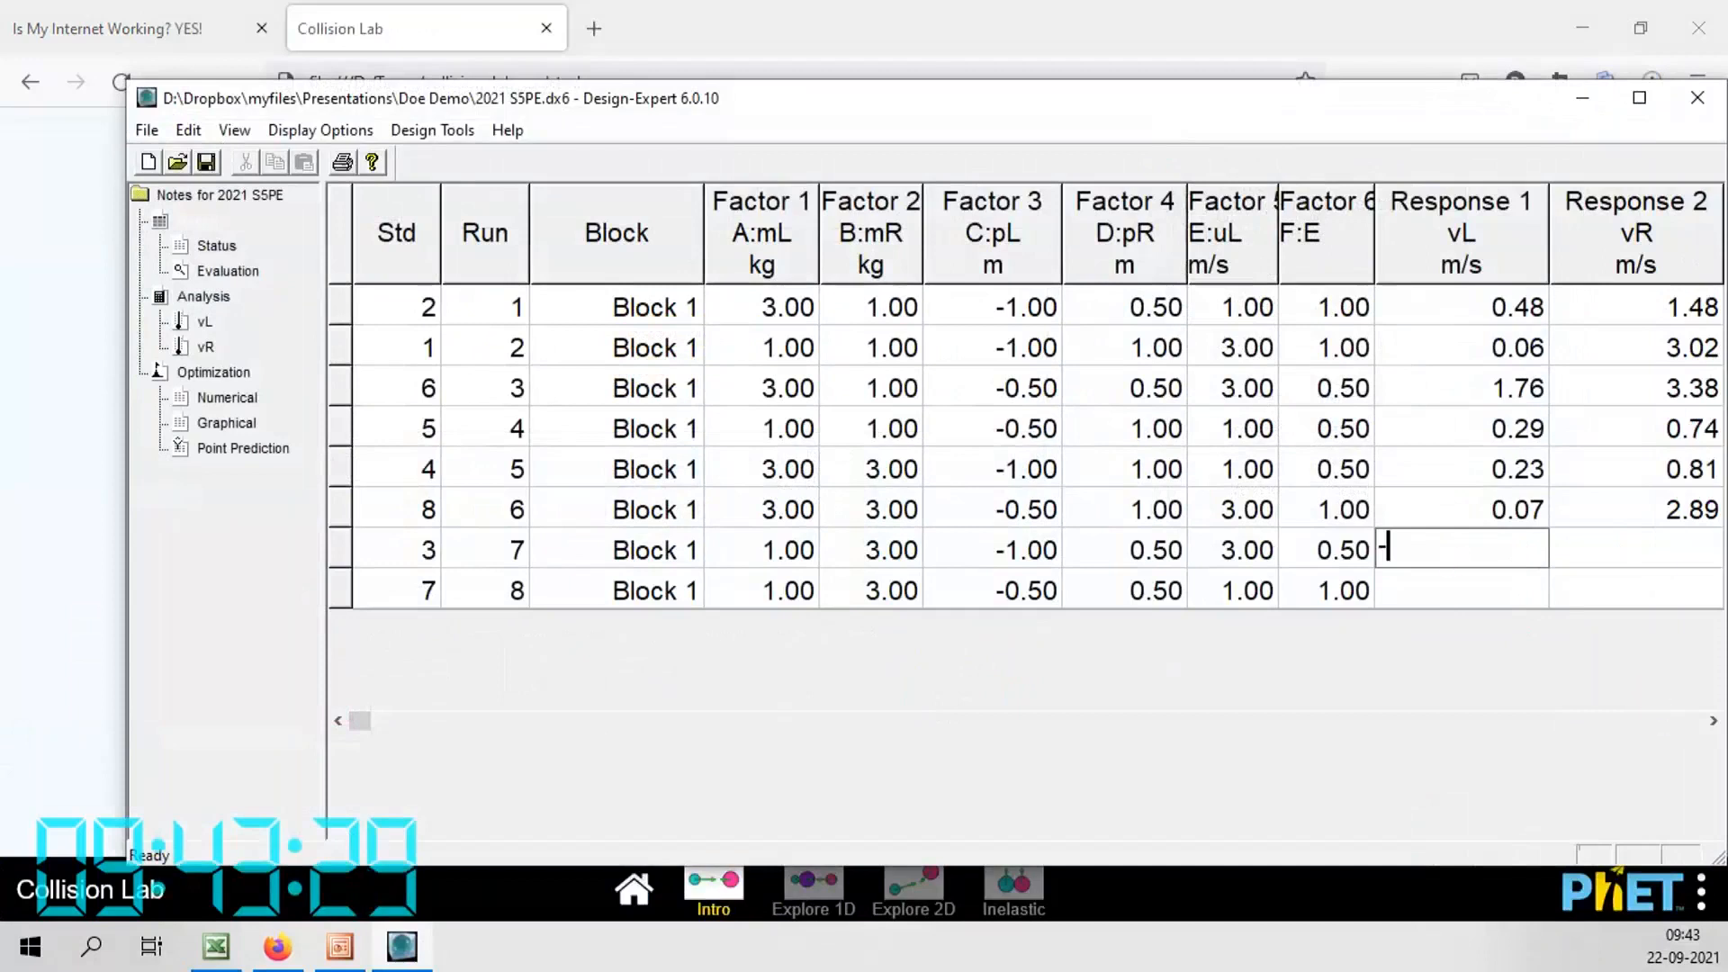
text(0.43)
key(Tab)
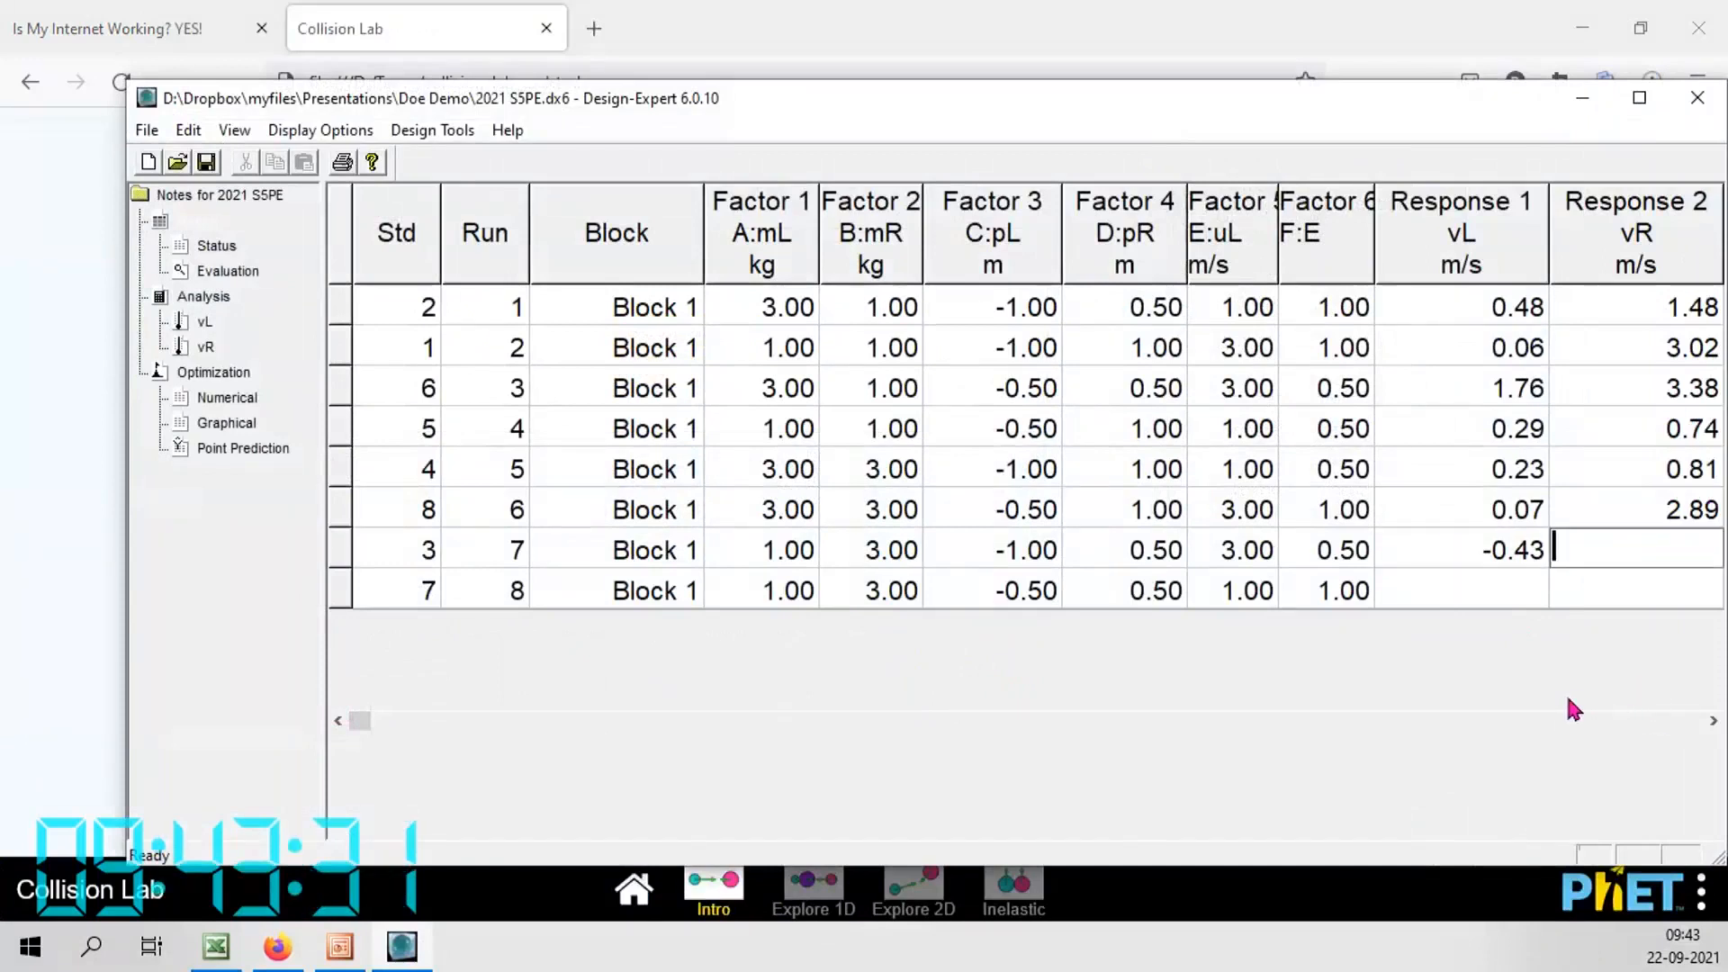
text(1.2)
key(Return)
key(Left)
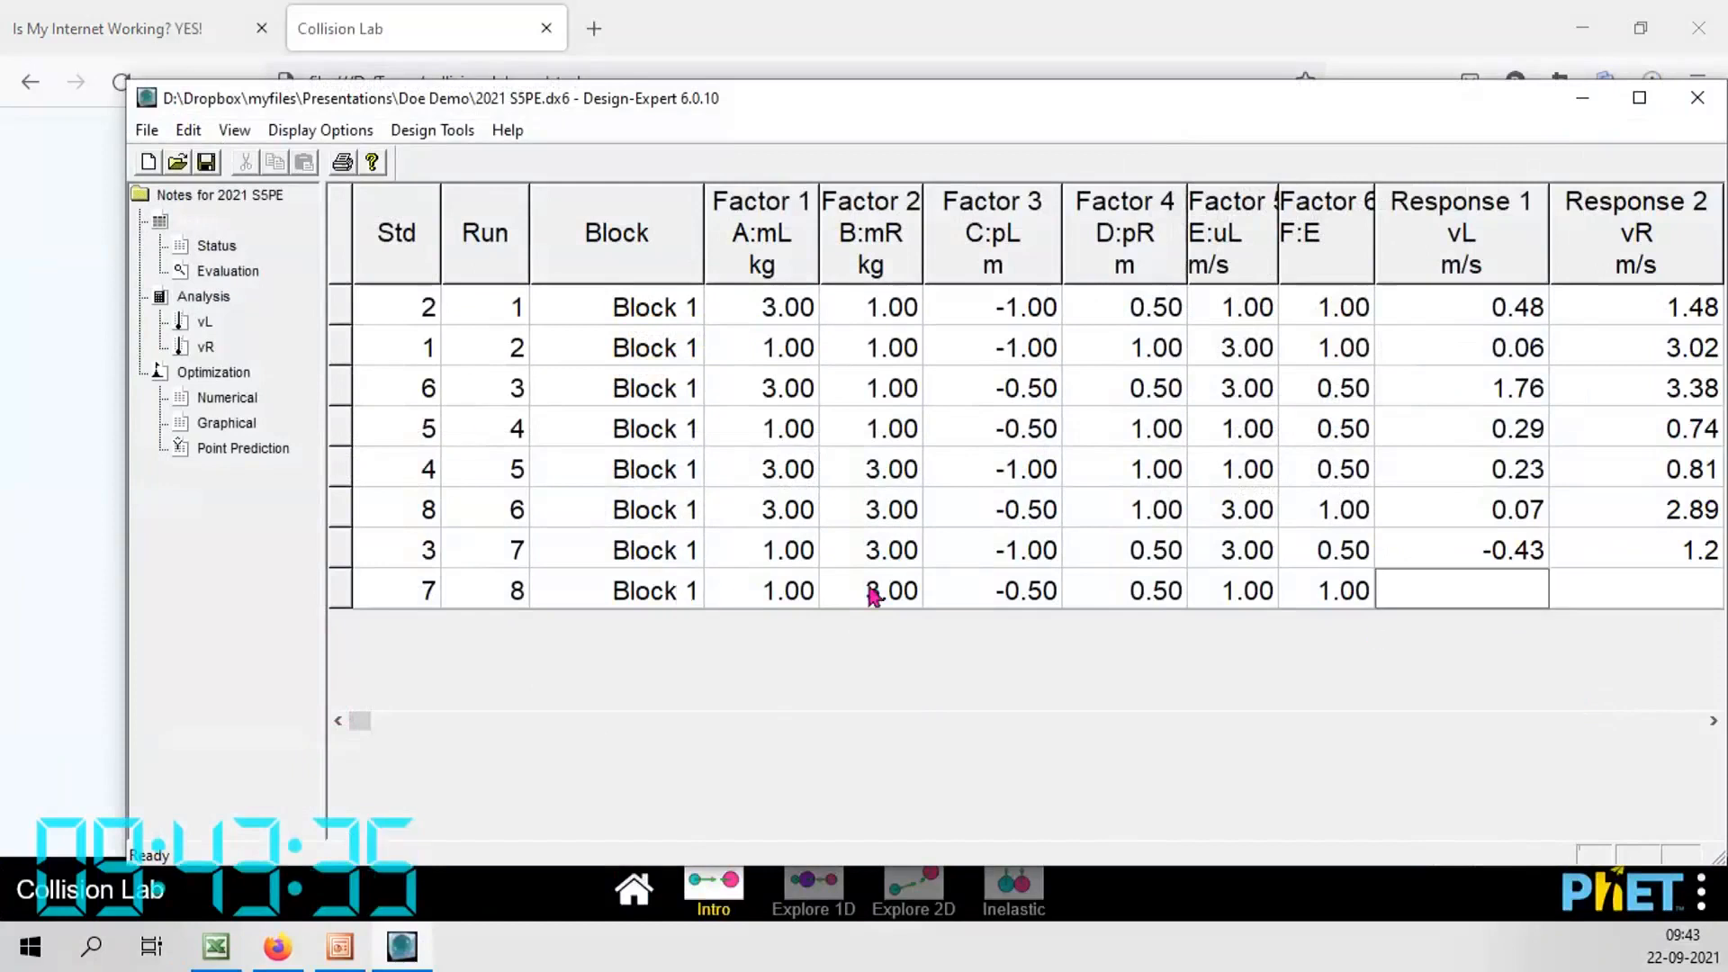
drag(1203, 108, 0, 98)
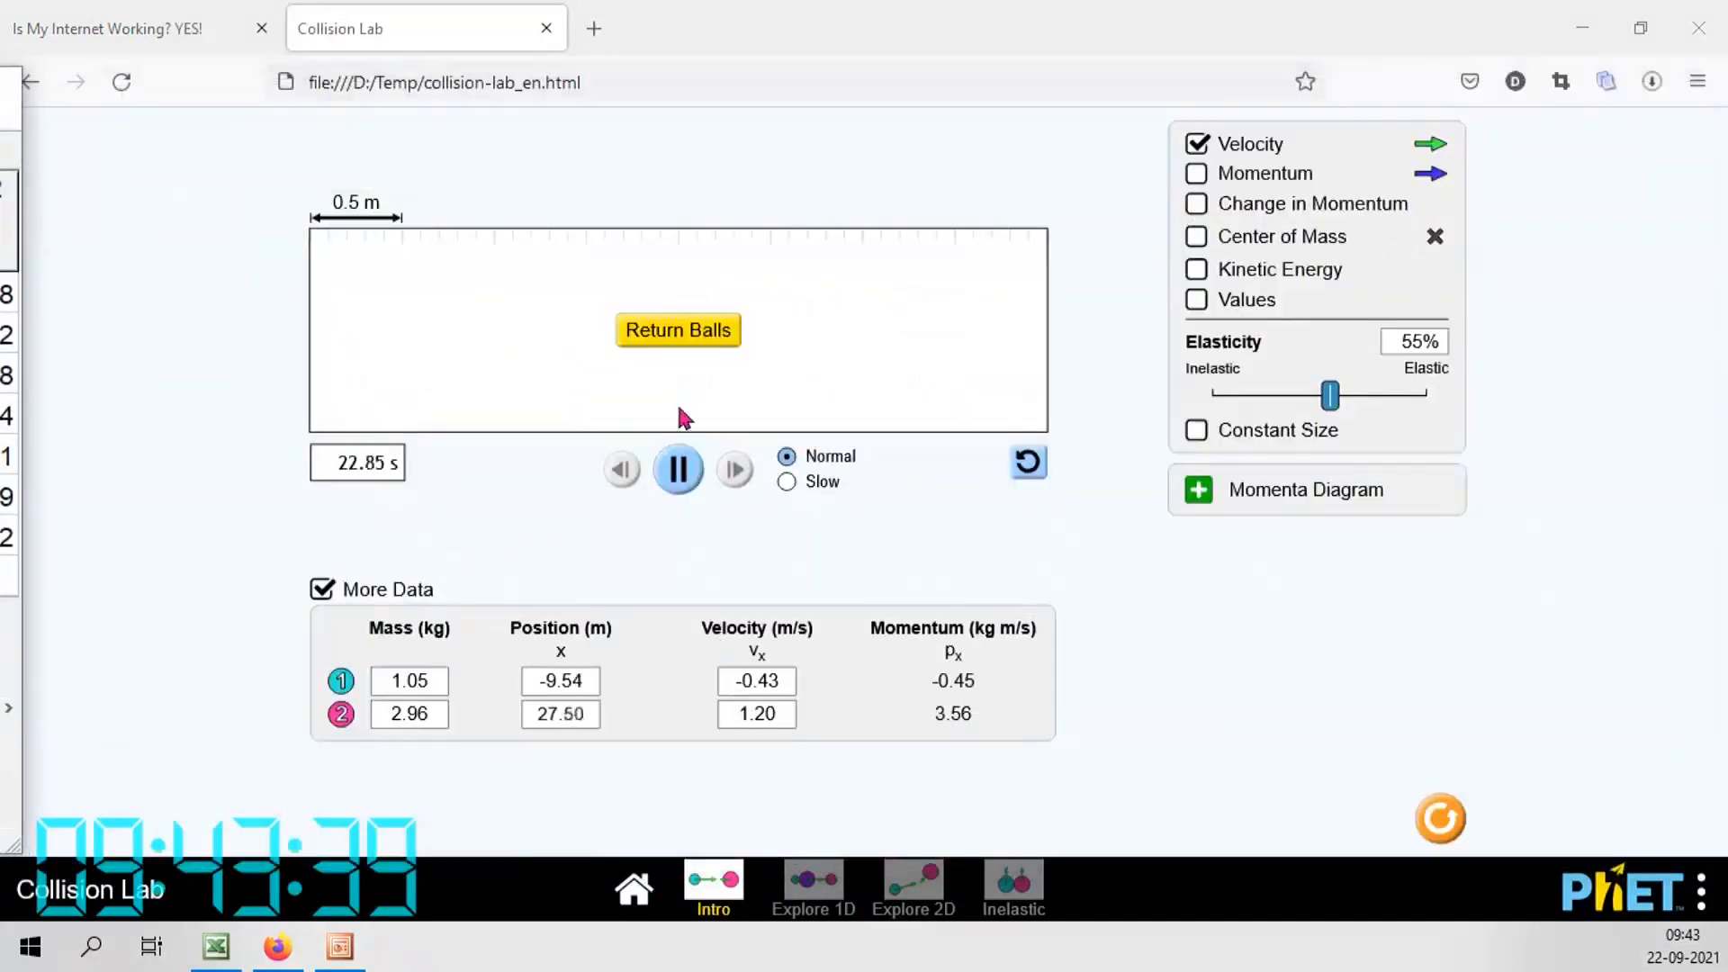
Return the balls and set the mass of ball 1 to 0.97 kg for the eighth trial
click(684, 337)
click(423, 691)
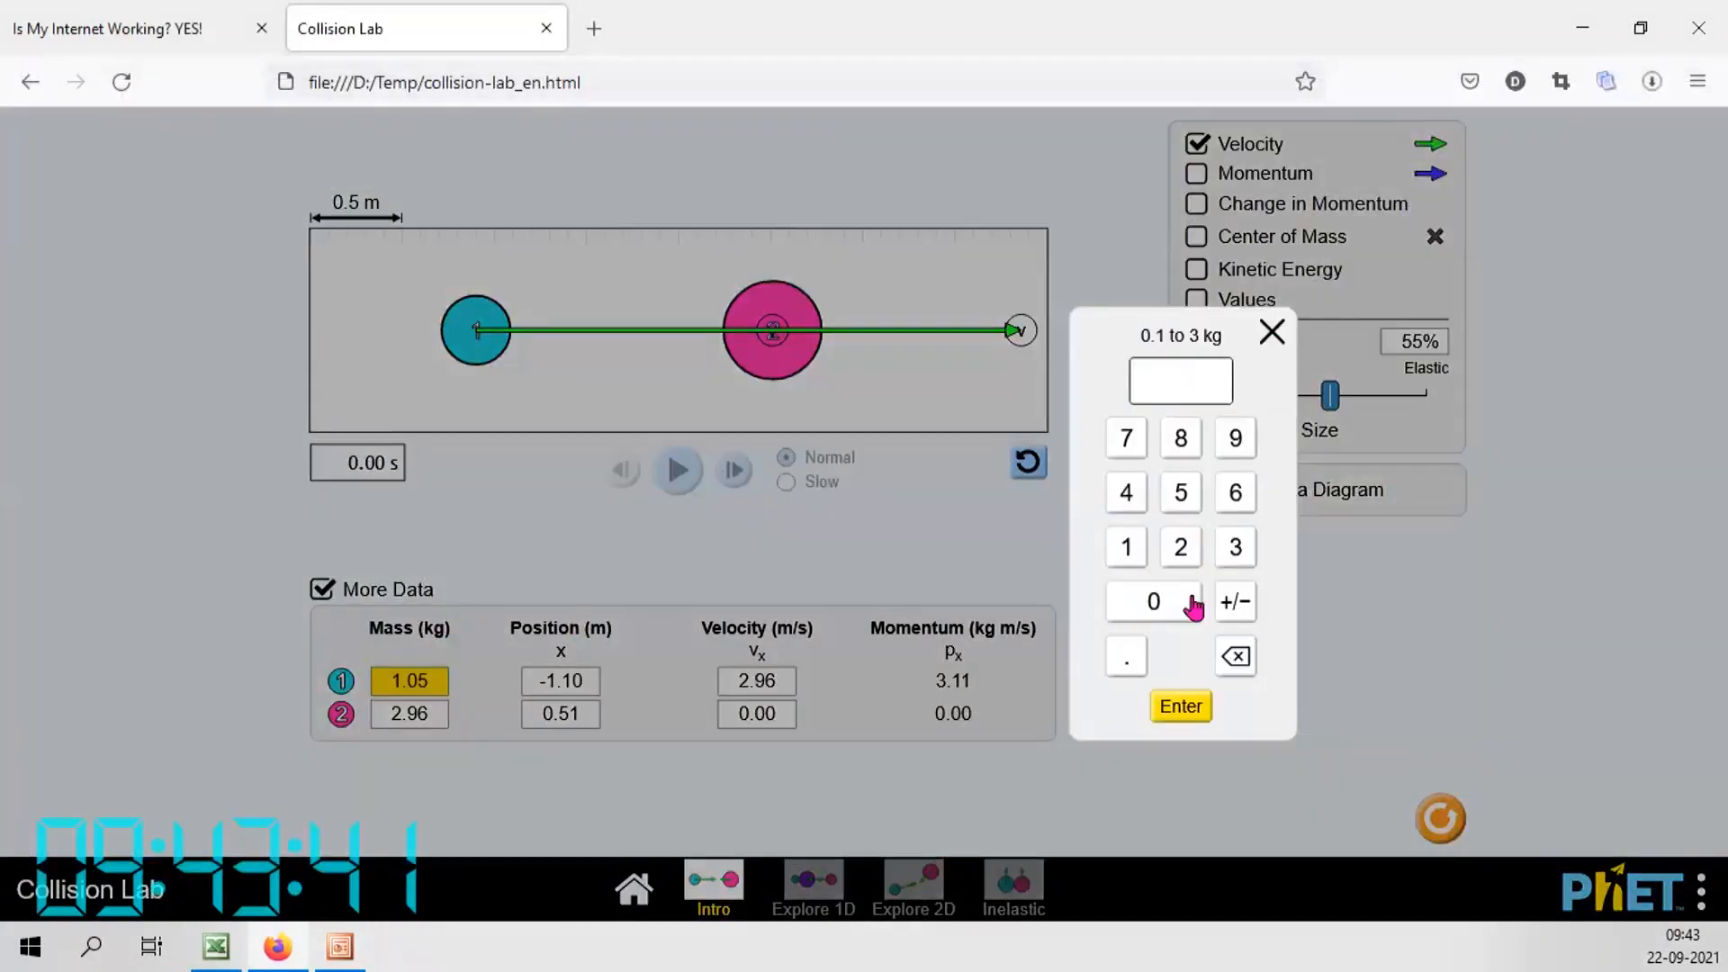
click(1147, 601)
click(1122, 664)
click(1234, 440)
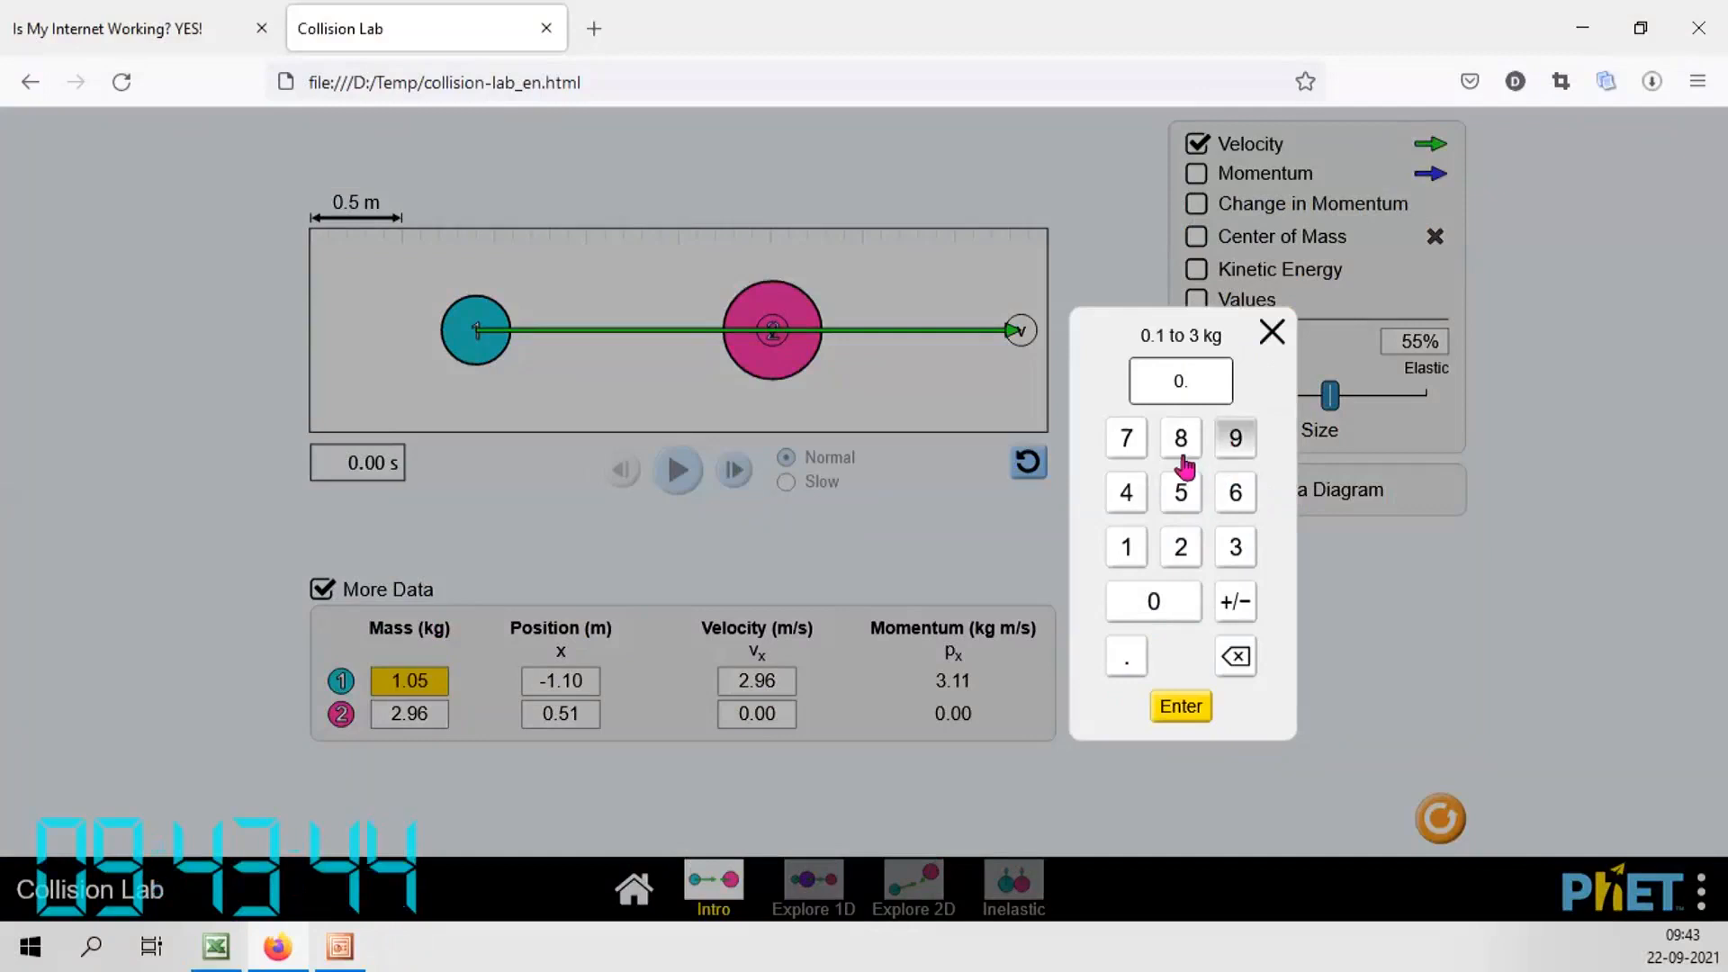
click(1127, 439)
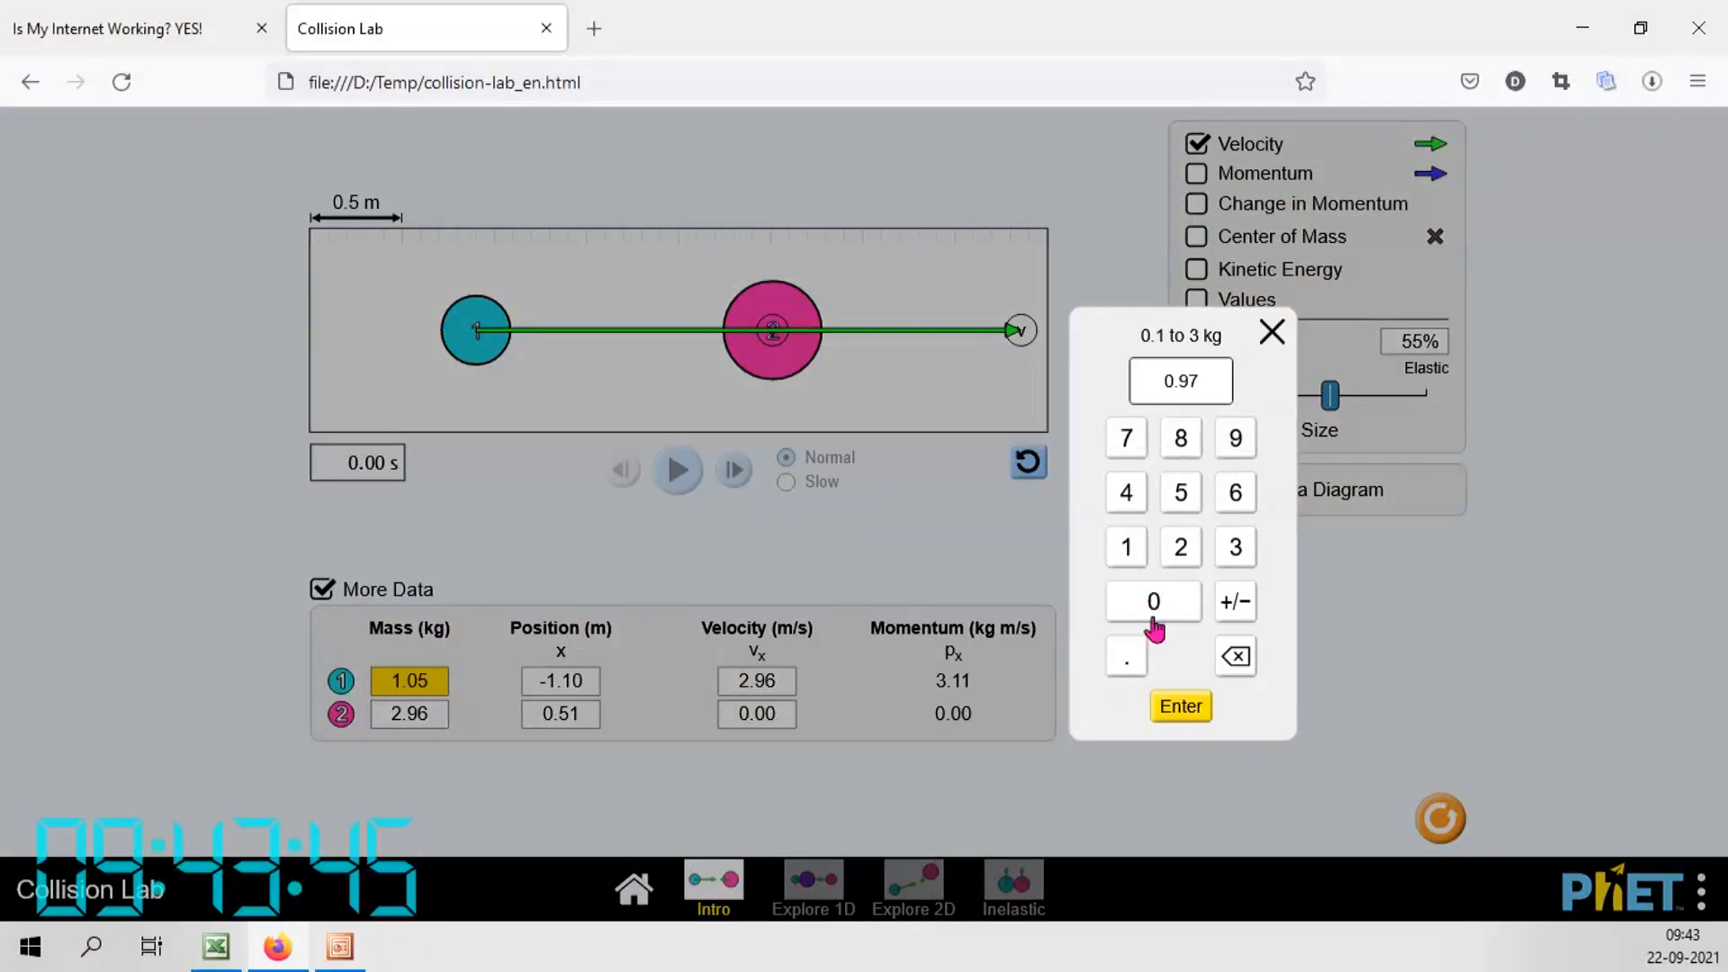
click(1180, 705)
Set the mass of ball 2 to 2.99 kg for the eighth trial
click(423, 715)
click(1179, 546)
click(1126, 656)
click(1226, 450)
click(1226, 450)
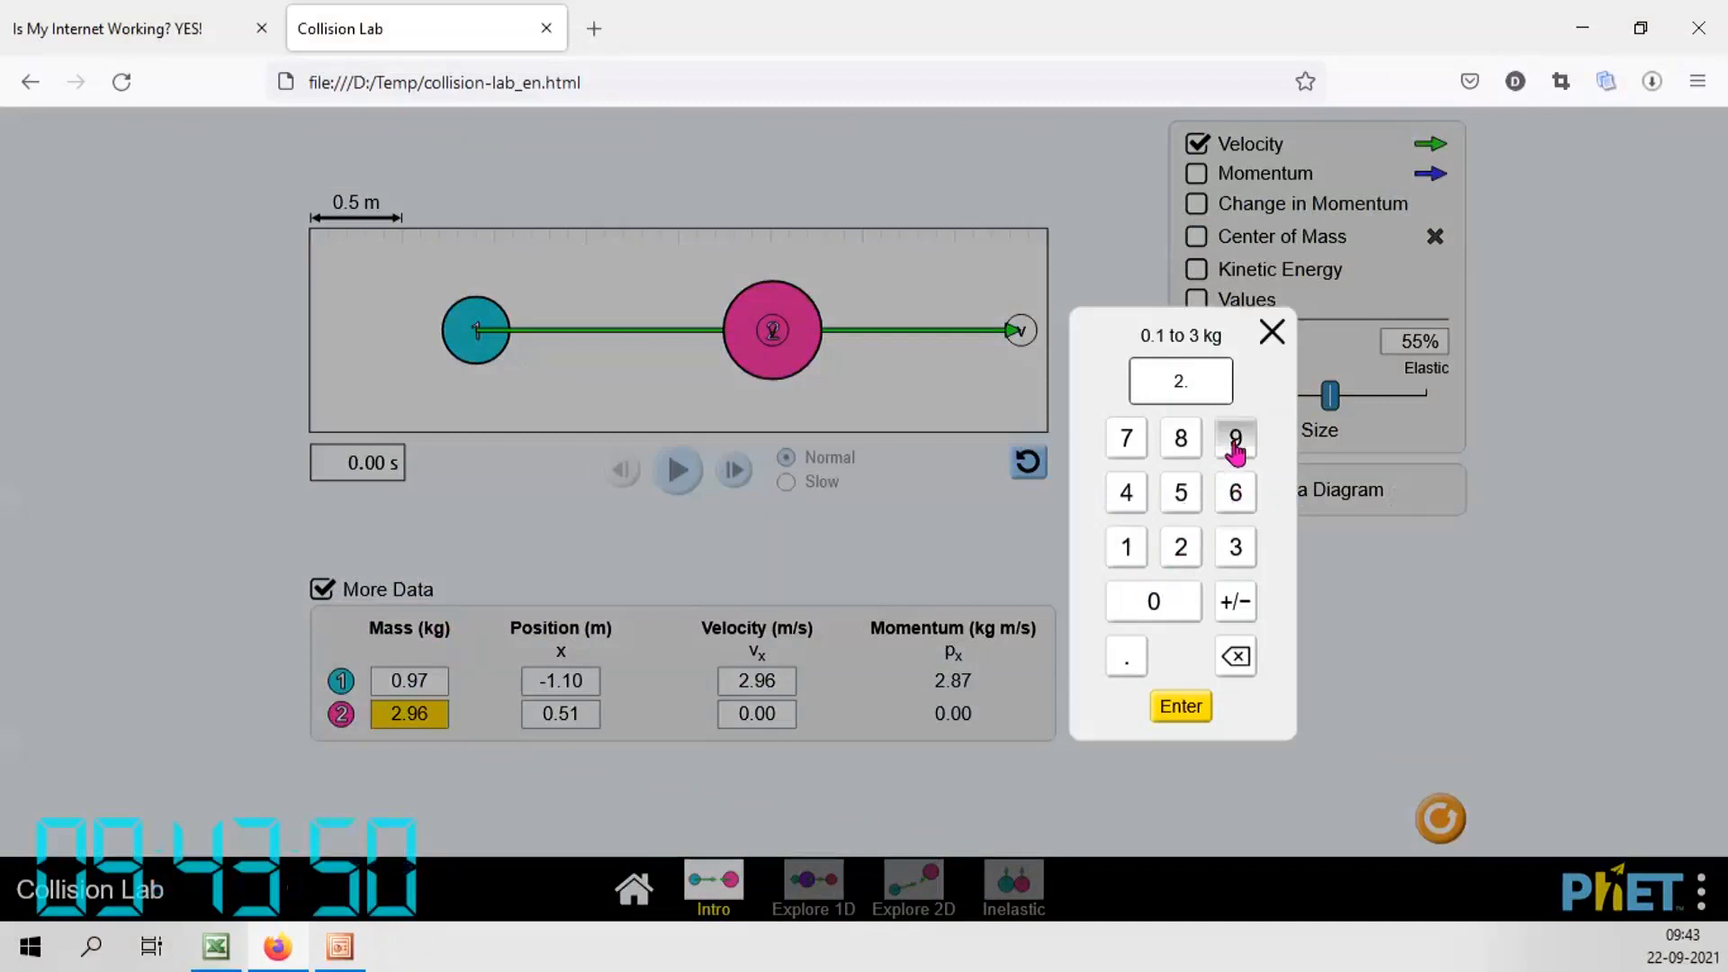
click(1179, 707)
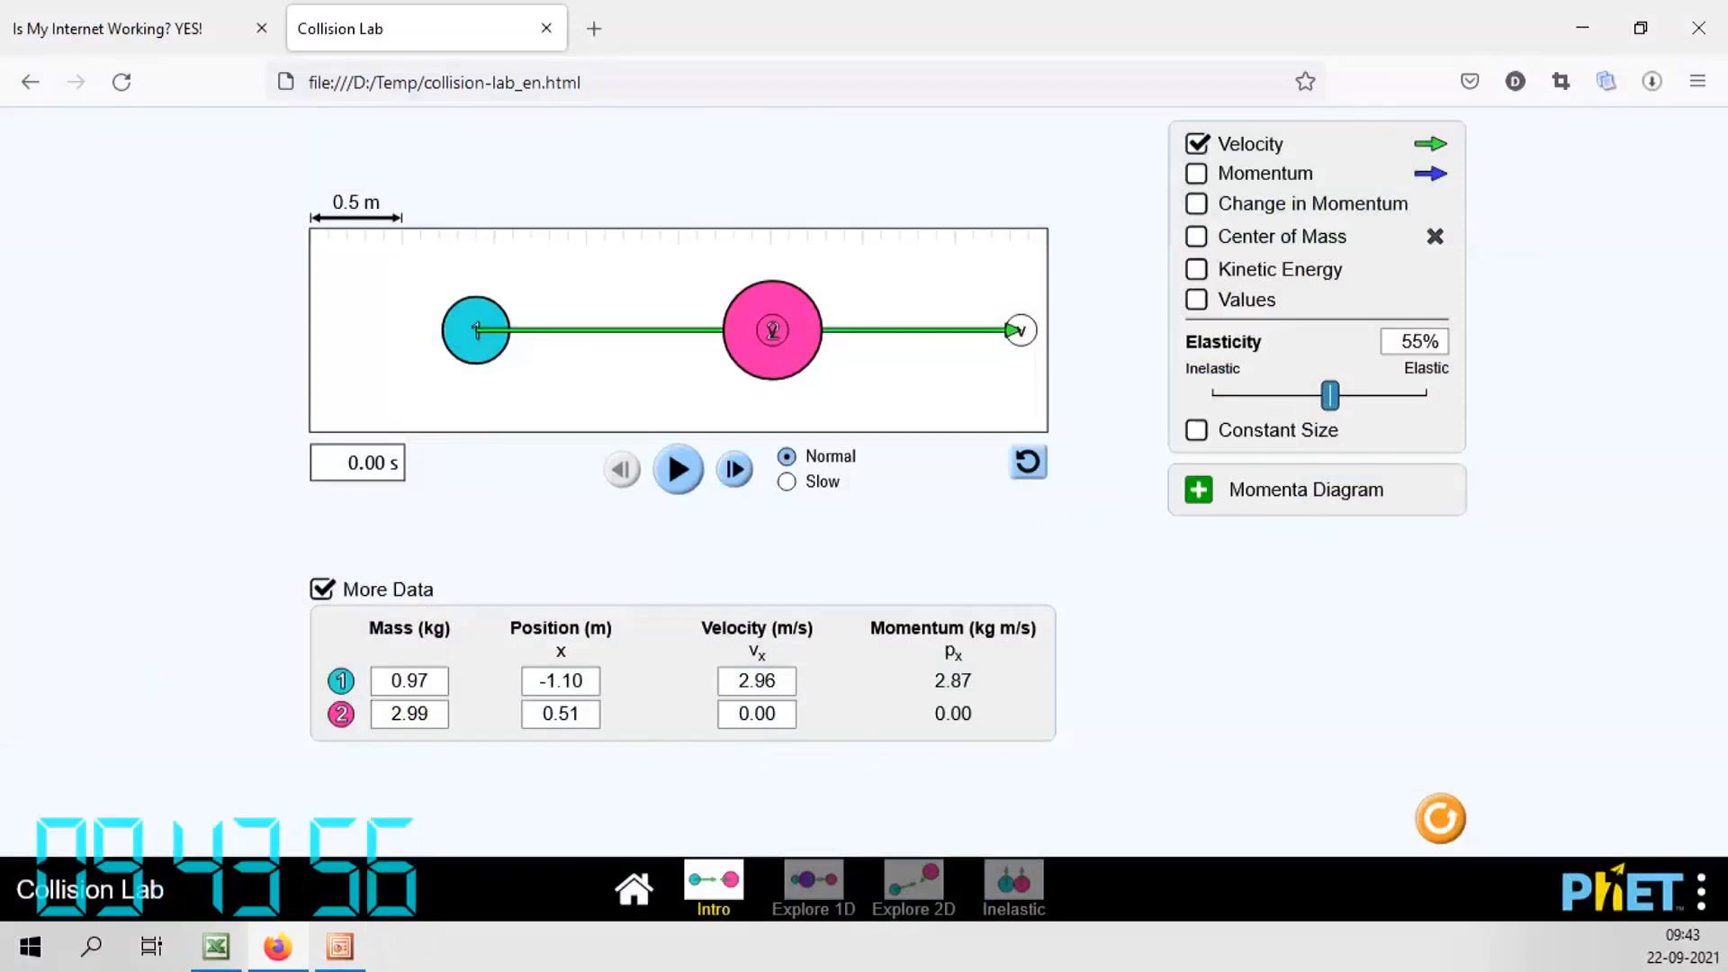
Set the starting position of ball 1 to -0.6 m for the eighth trial
click(594, 681)
click(1236, 601)
click(1126, 656)
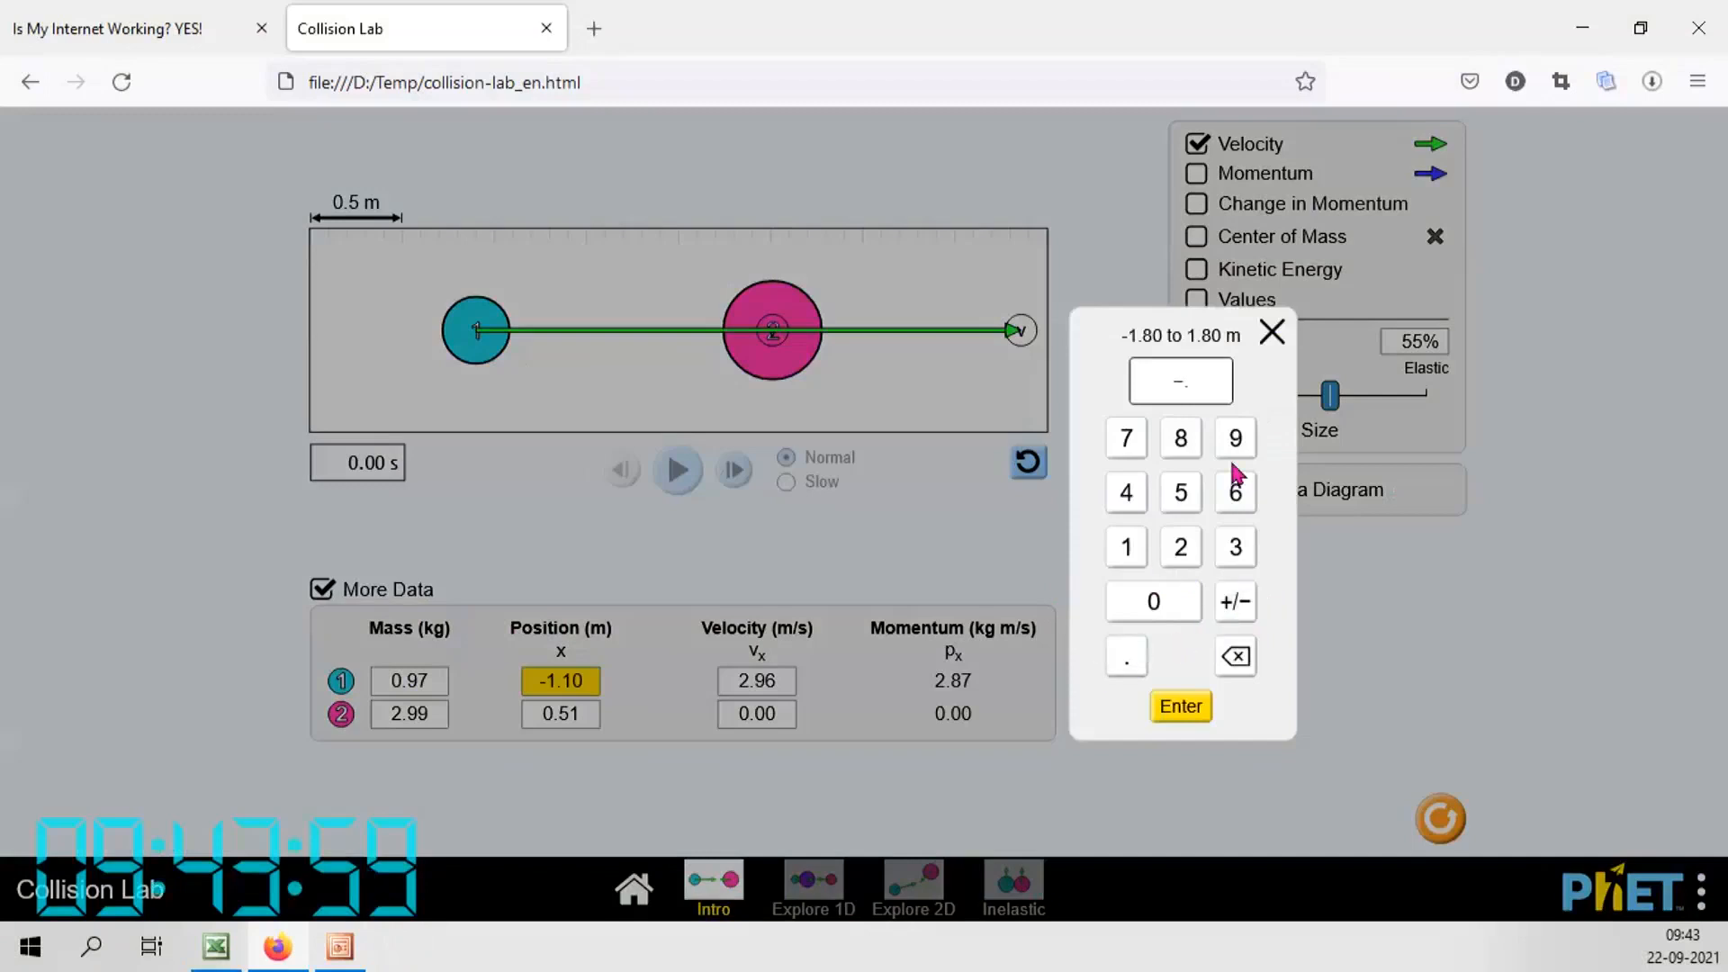
click(1235, 492)
click(1180, 707)
Set the starting position of ball 2 to 0.56 m for the eighth trial
click(559, 717)
click(1126, 656)
click(1184, 494)
click(1234, 492)
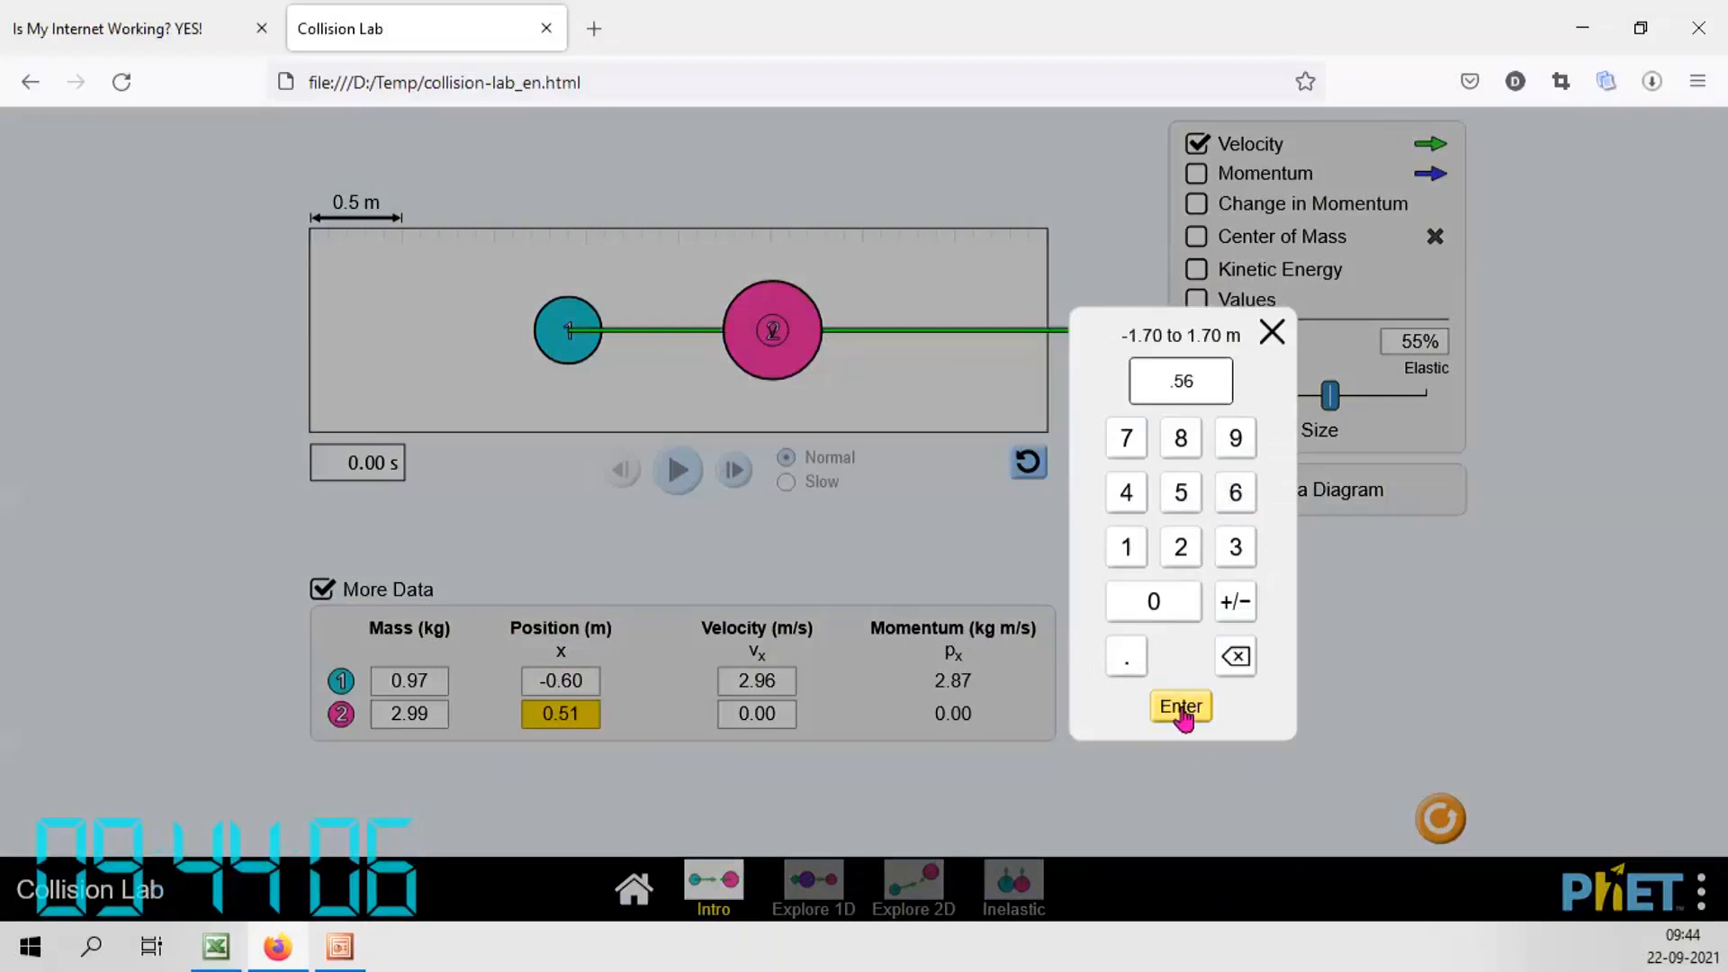
click(1181, 706)
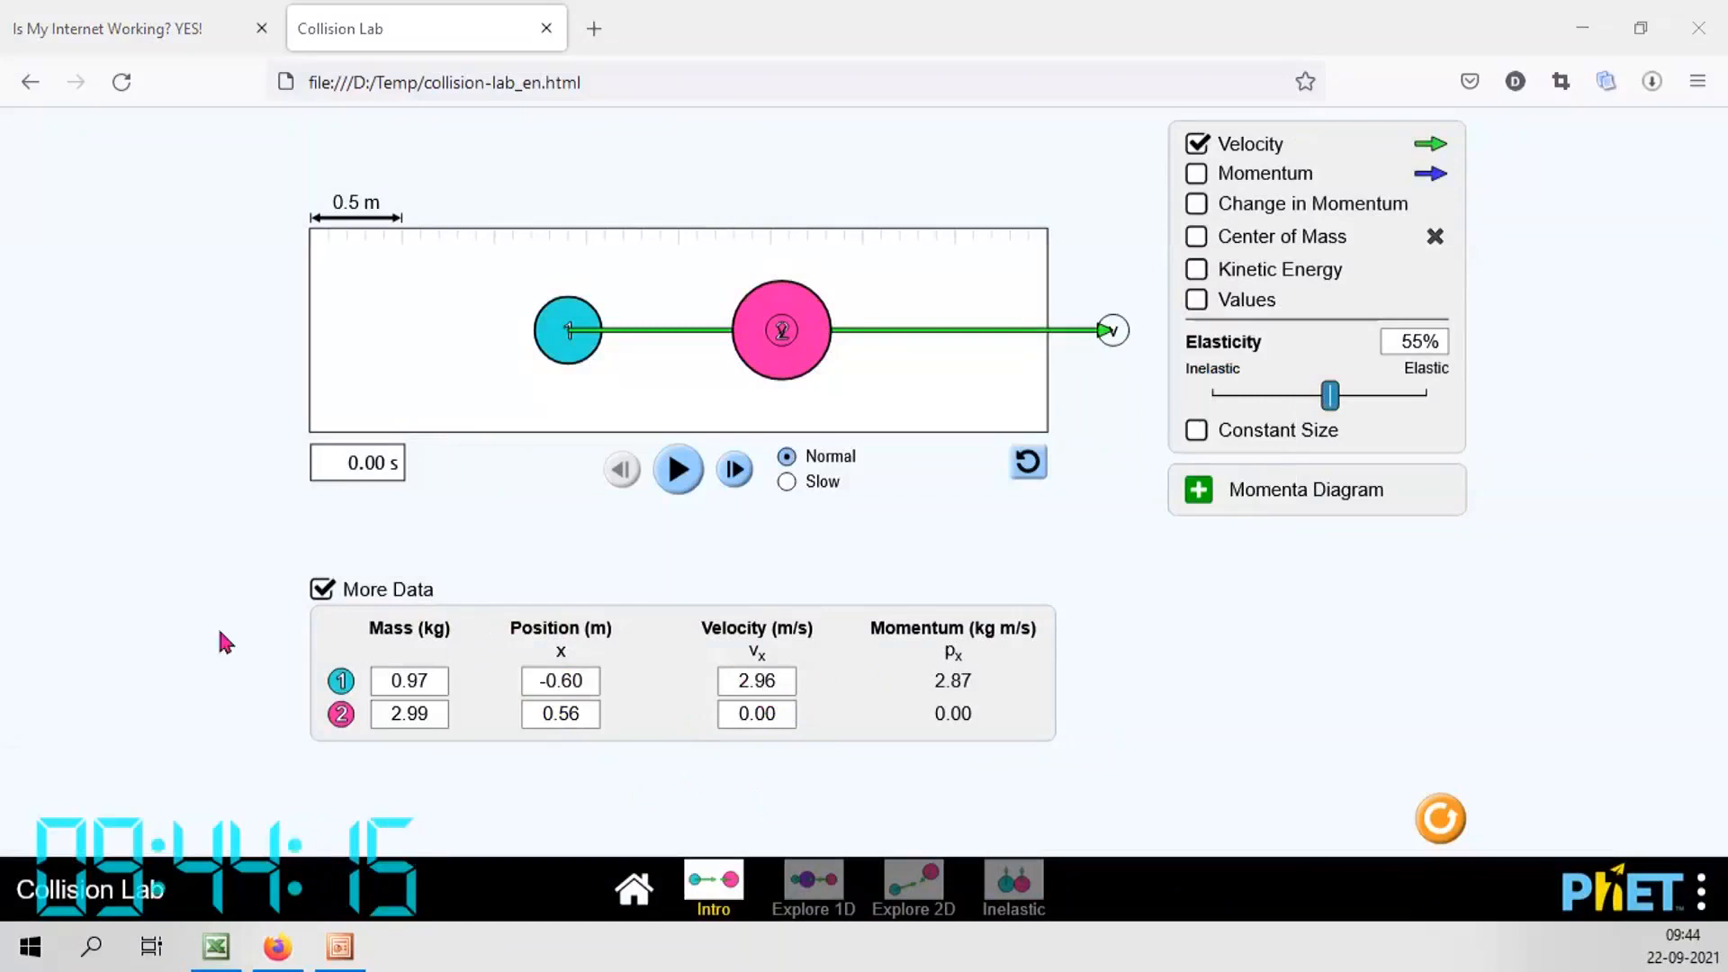
Set the initial velocity of ball 1 to 1.03 m/s and the elasticity to 95% for the eighth trial
click(782, 685)
click(1125, 546)
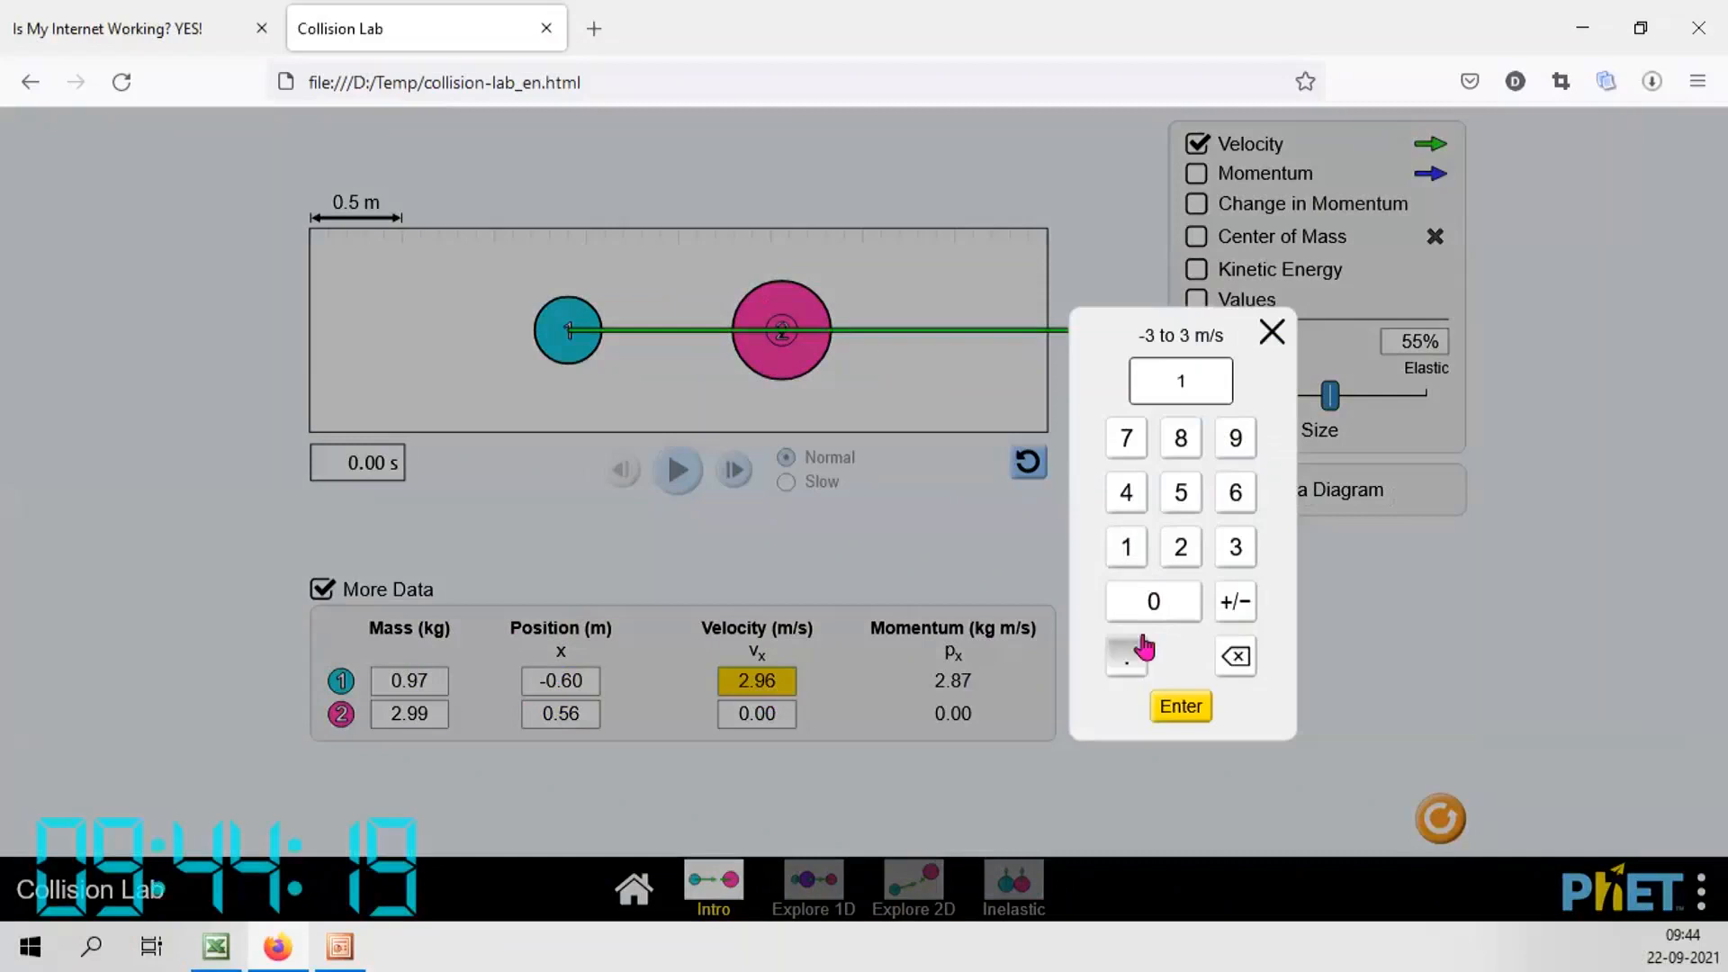
click(1144, 648)
click(1153, 601)
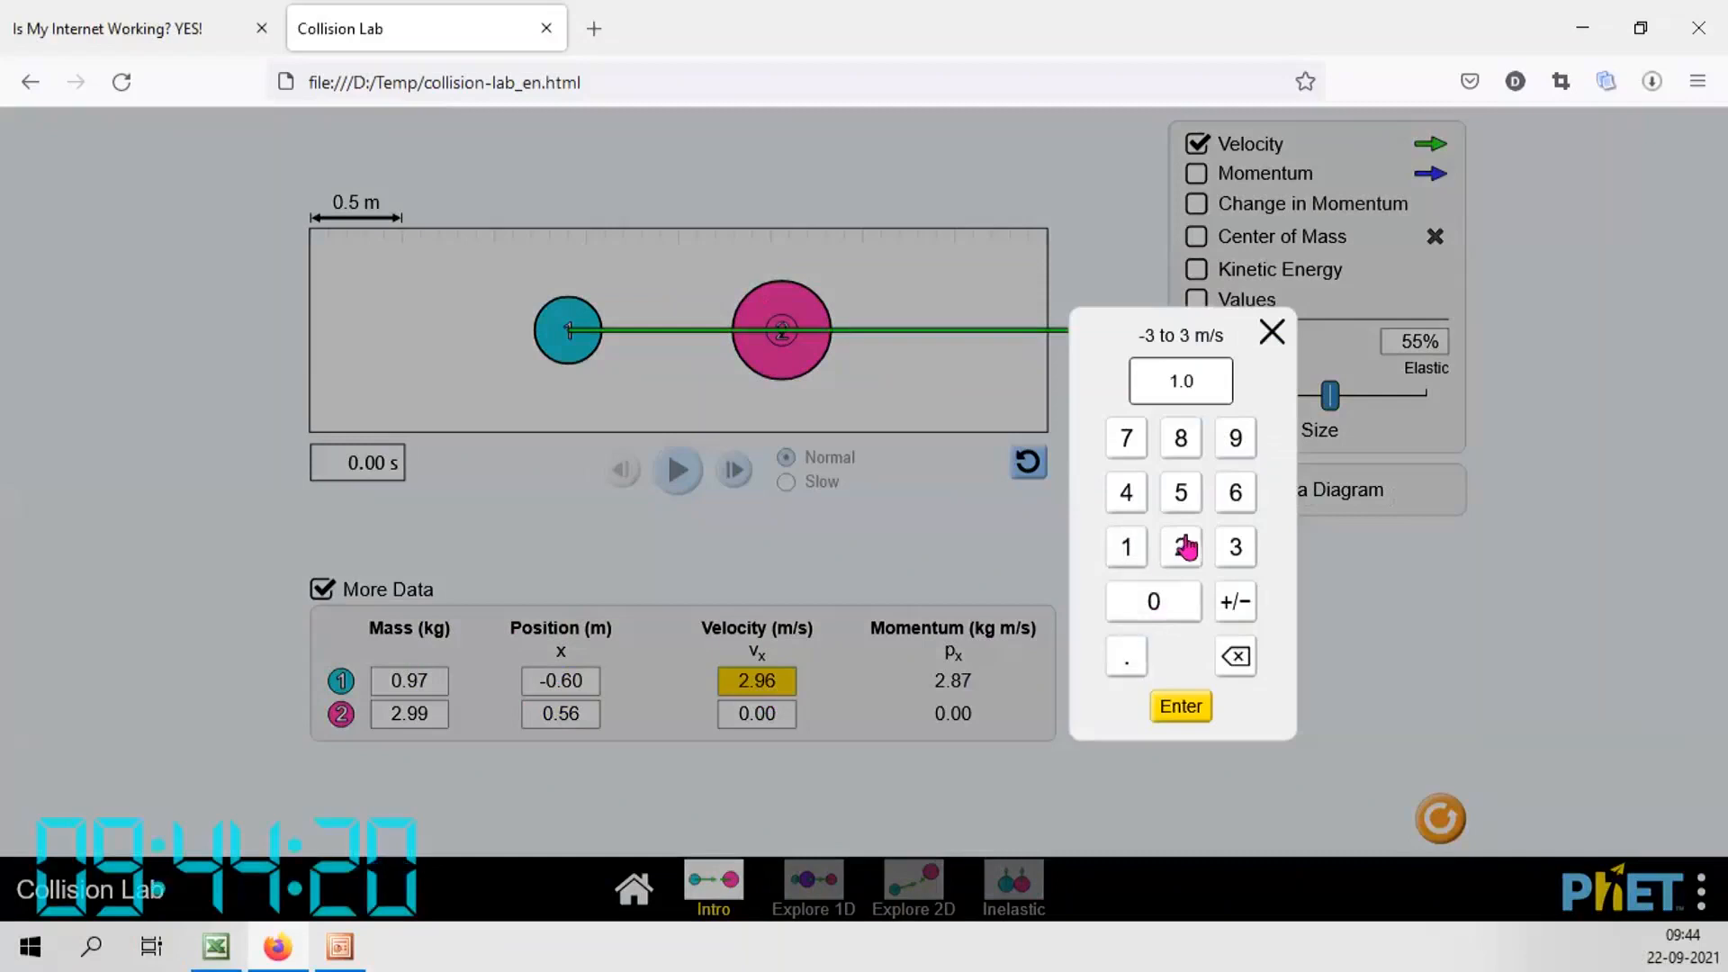
click(1236, 546)
click(1181, 705)
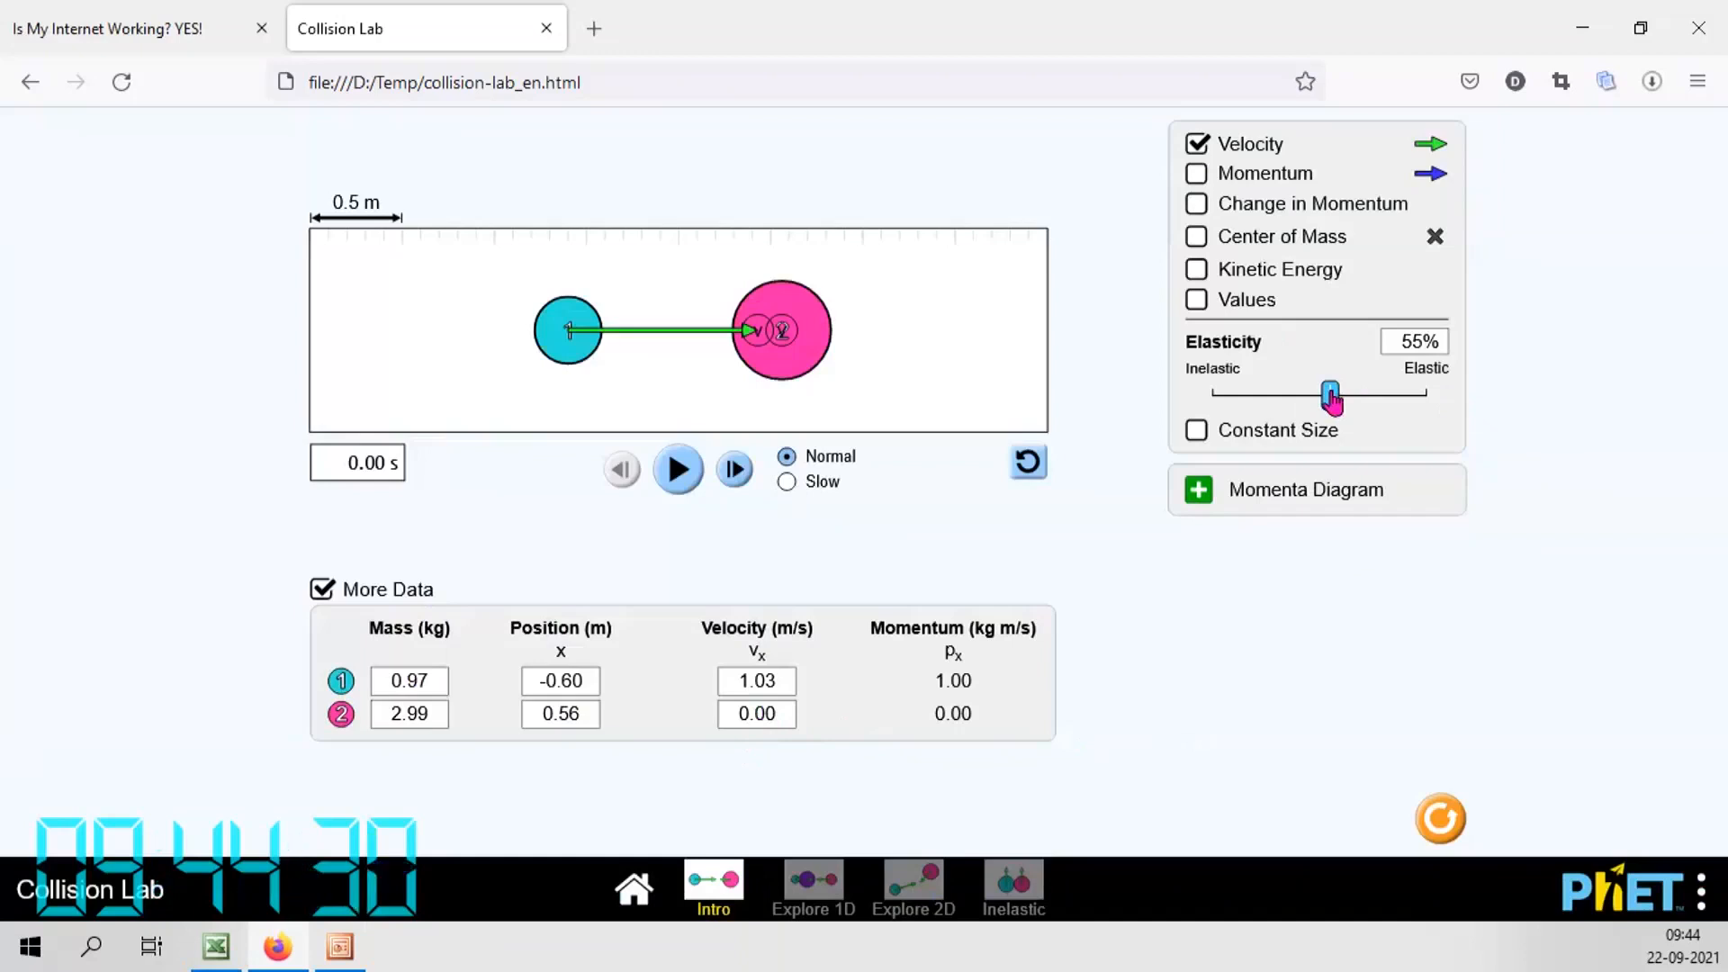
drag(1396, 396, 1416, 396)
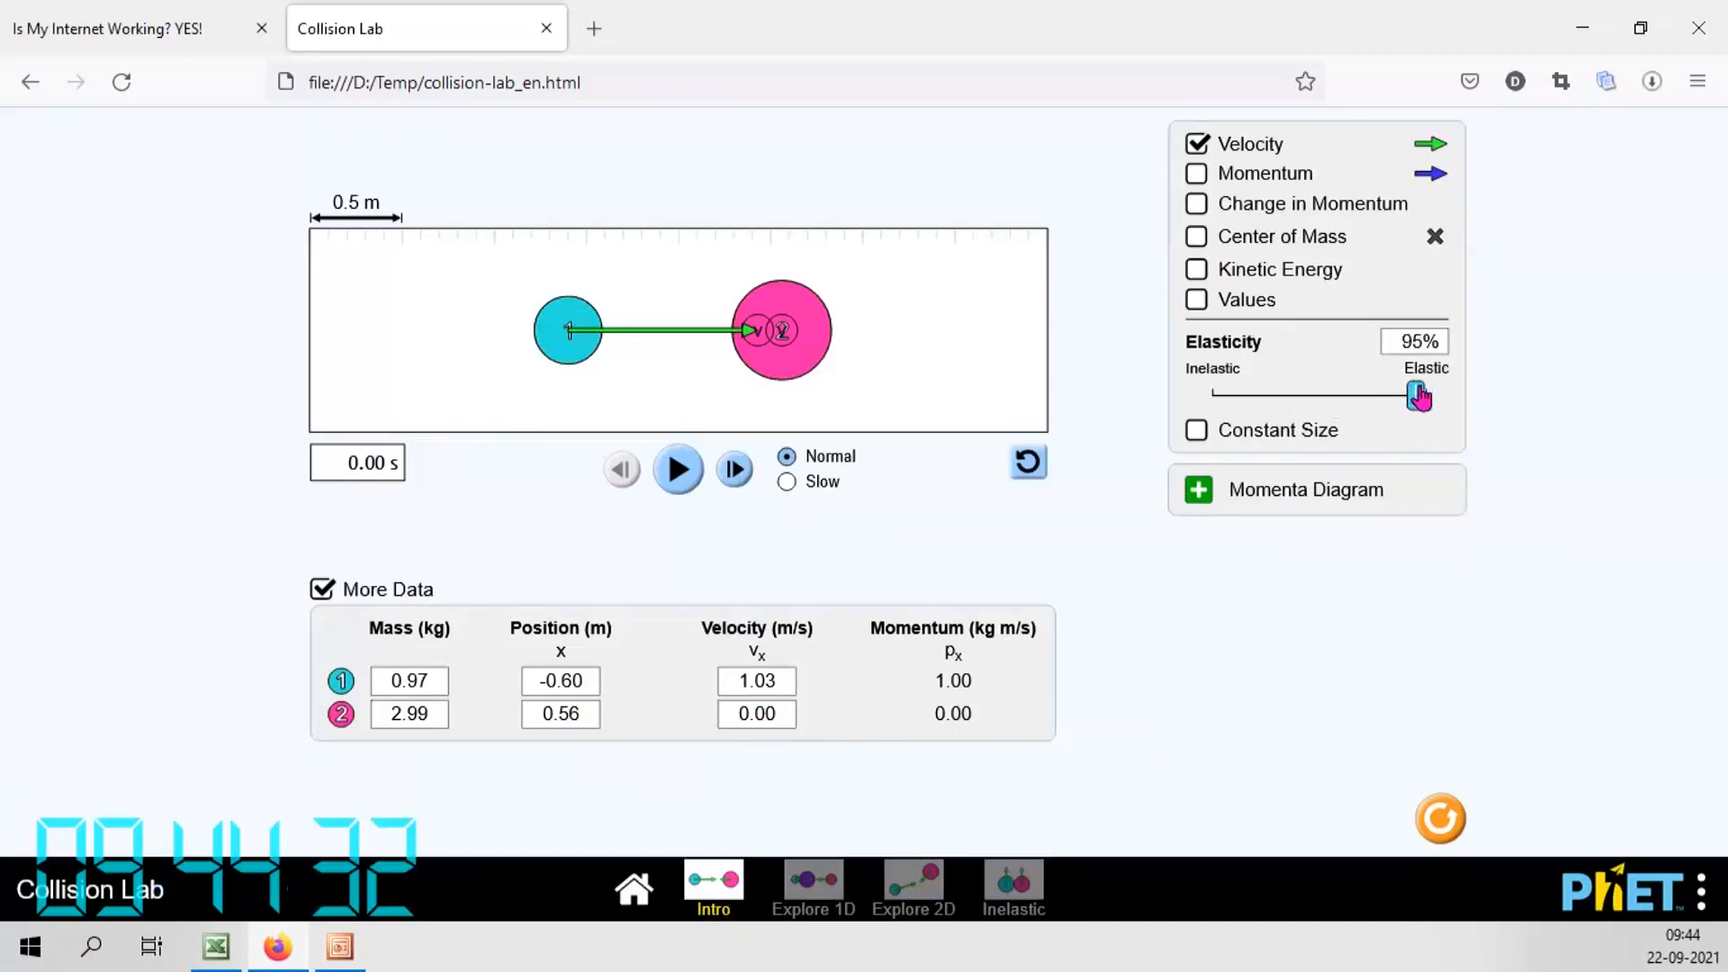
Run the eighth collision trial in Collision Lab, then switch to Design-Expert and bring its response columns into view
click(679, 469)
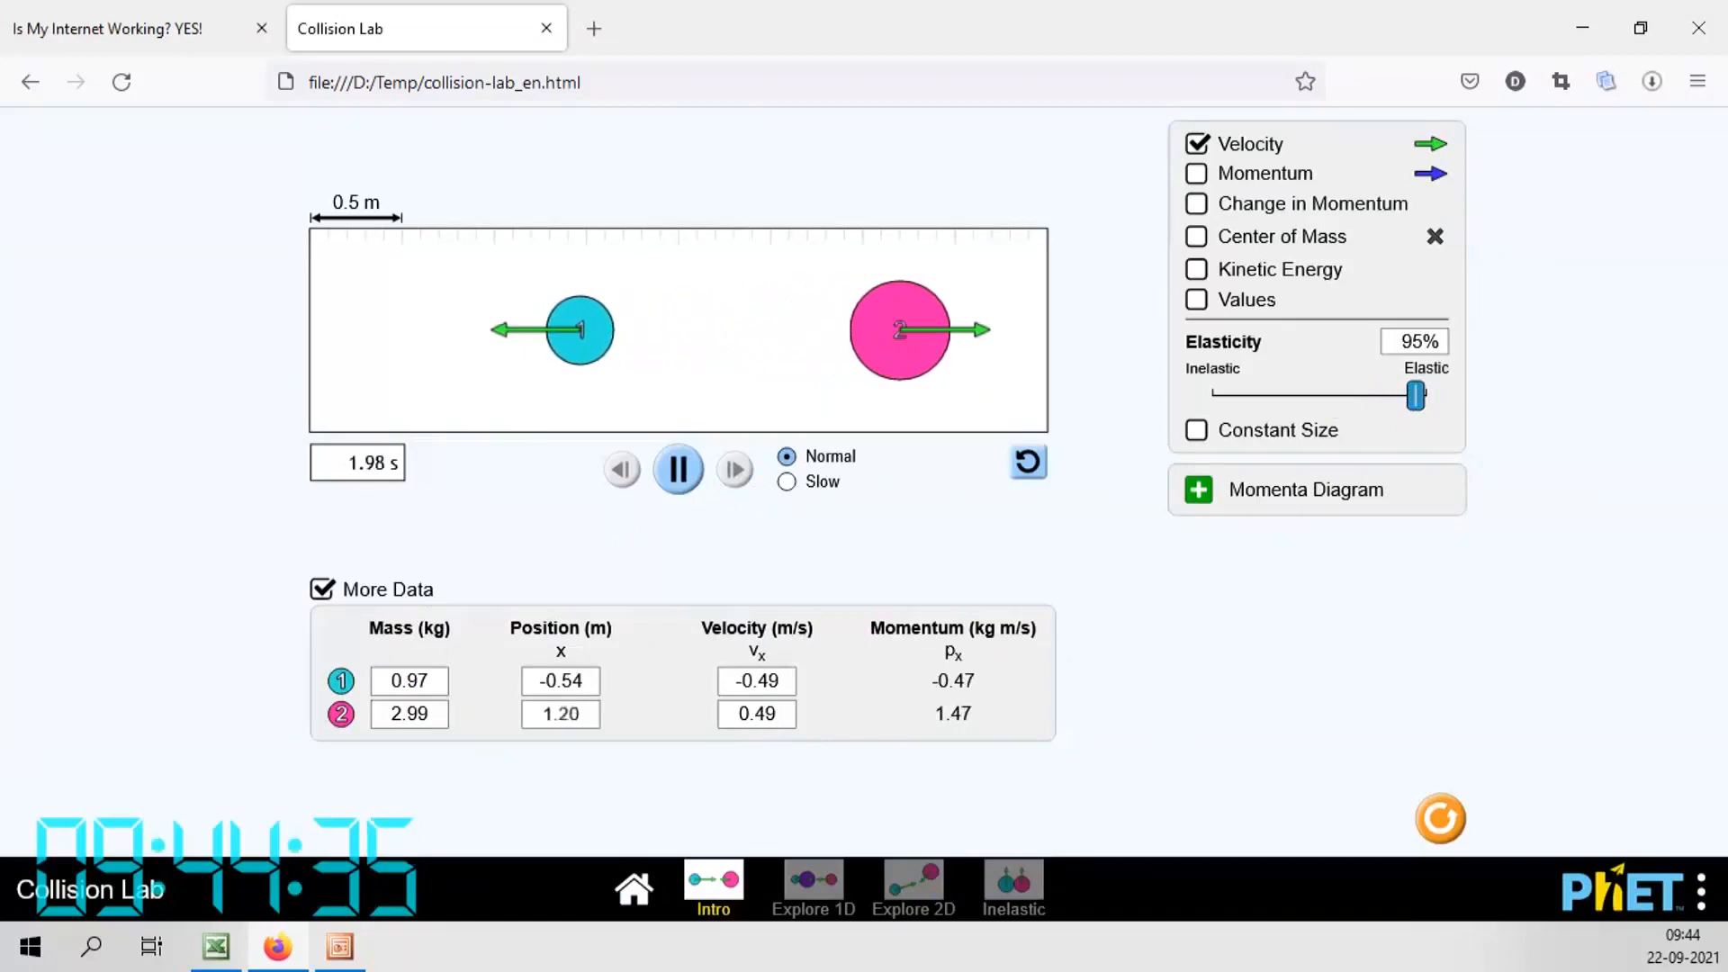
key(alt+Tab)
drag(96, 132, 239, 255)
drag(0, 253, 219, 125)
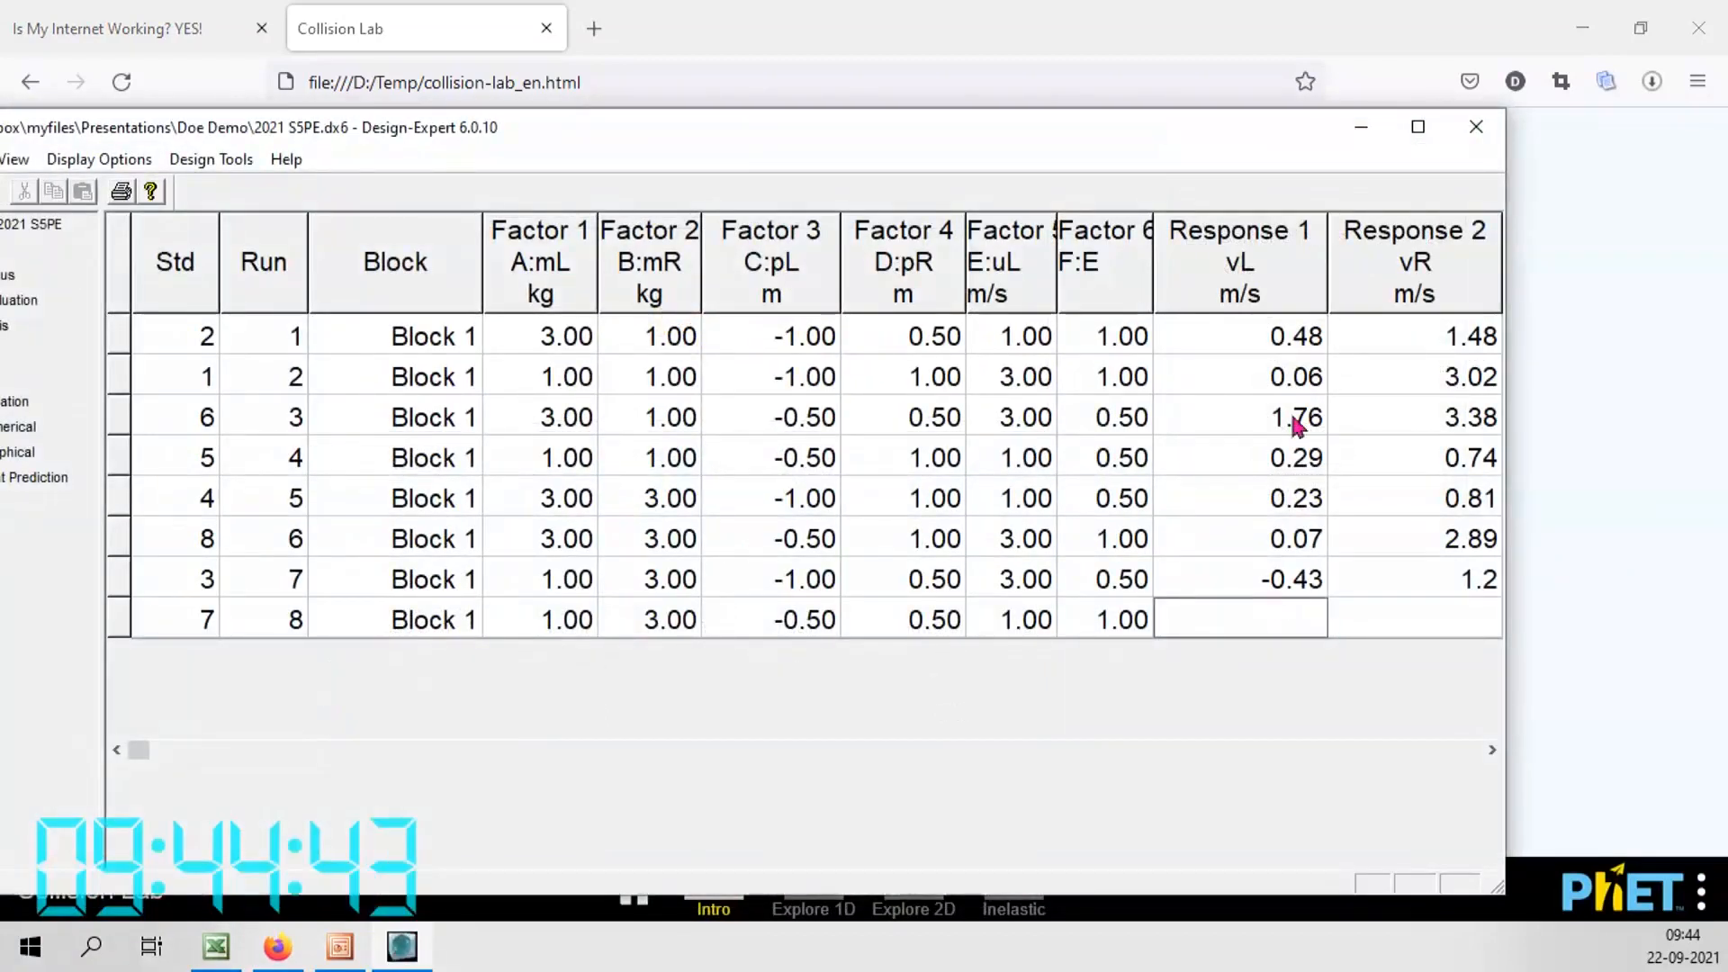
Record vL as -0.49 and vR as 0.49 for run 8 in the design table, and maximize the window
text(-0.49)
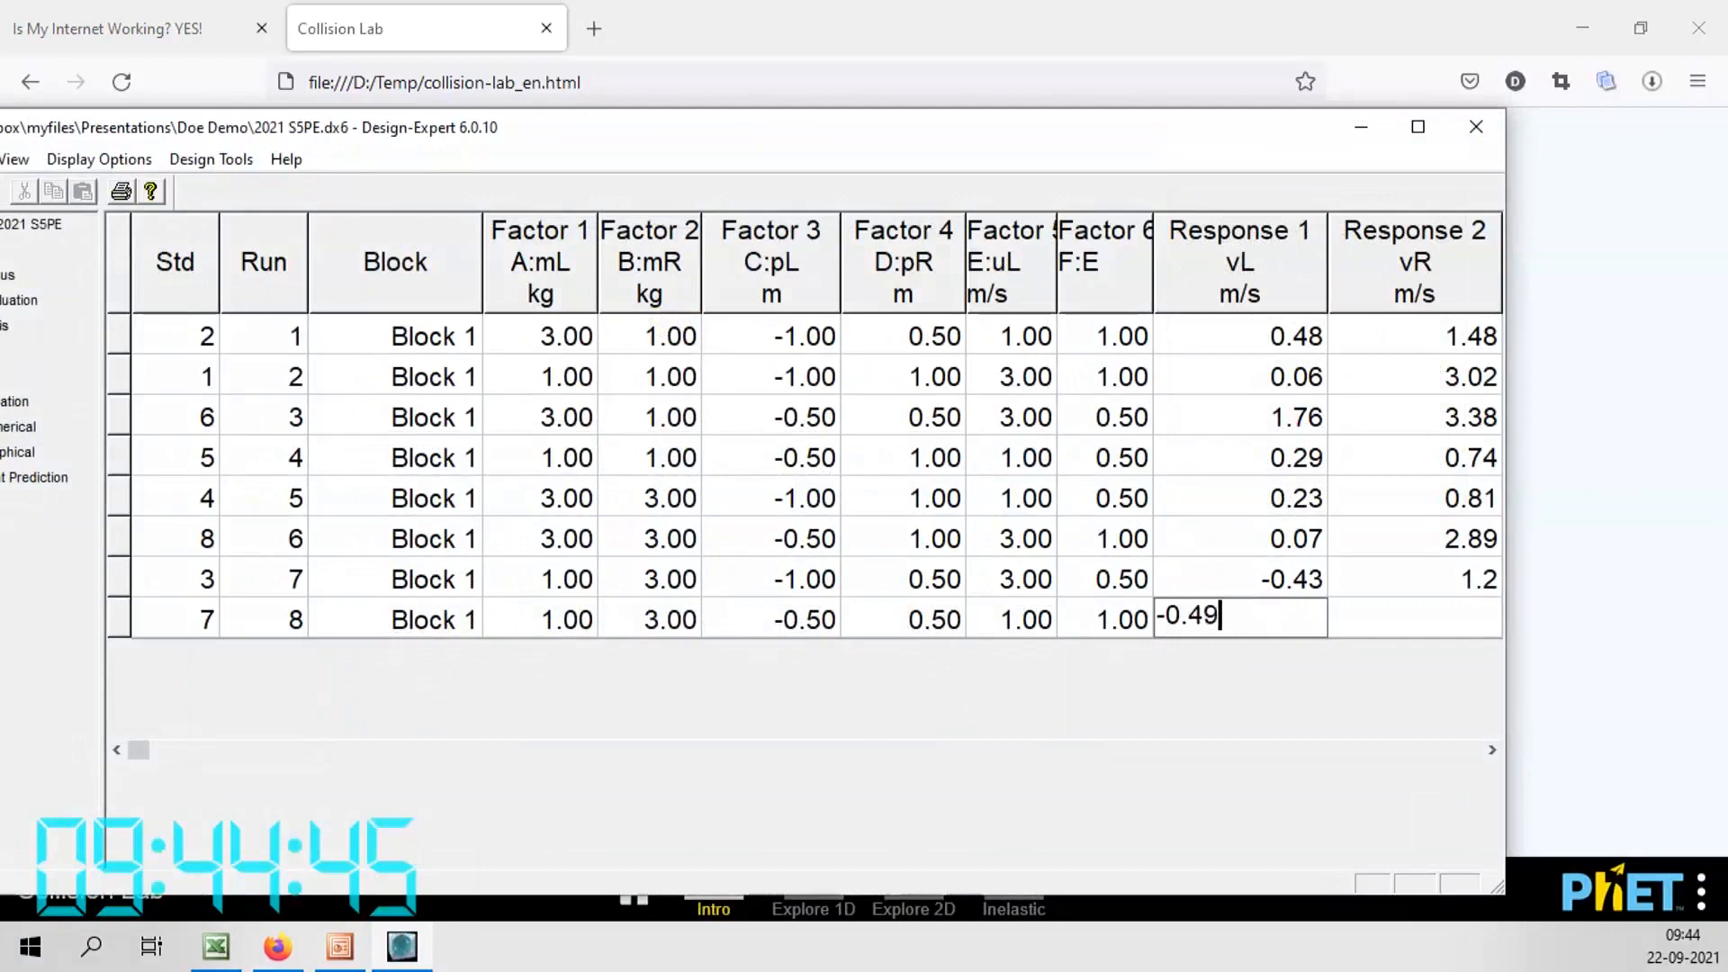
key(Tab)
text(0)
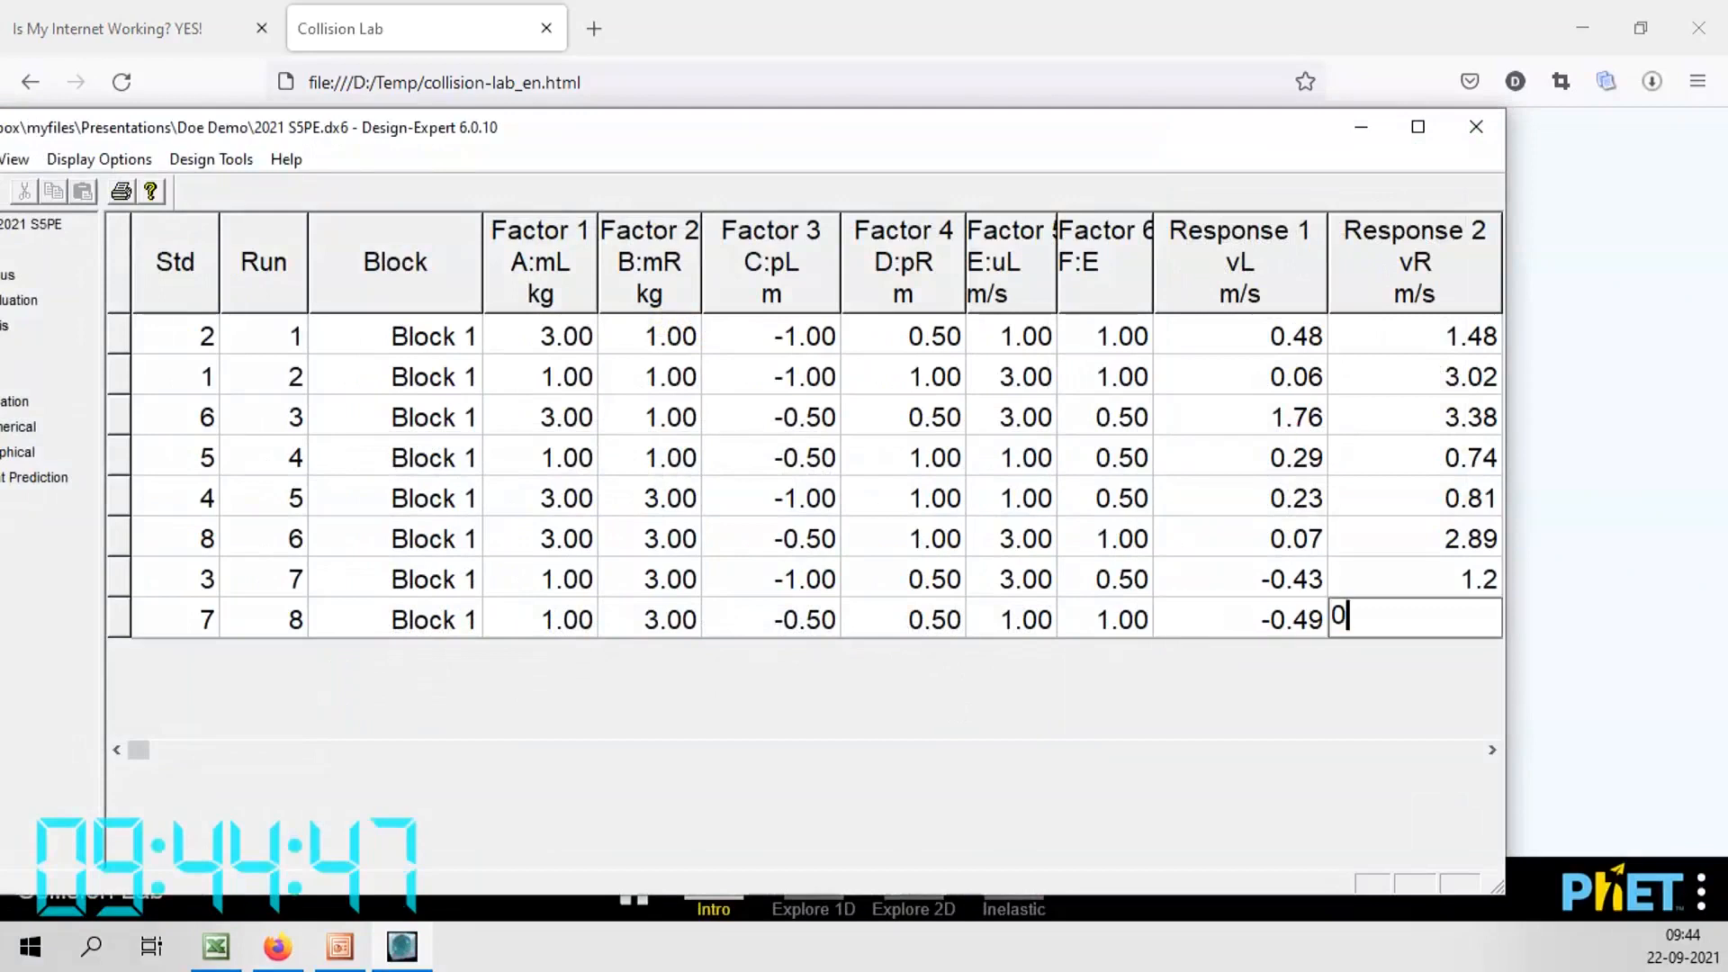
text(.49)
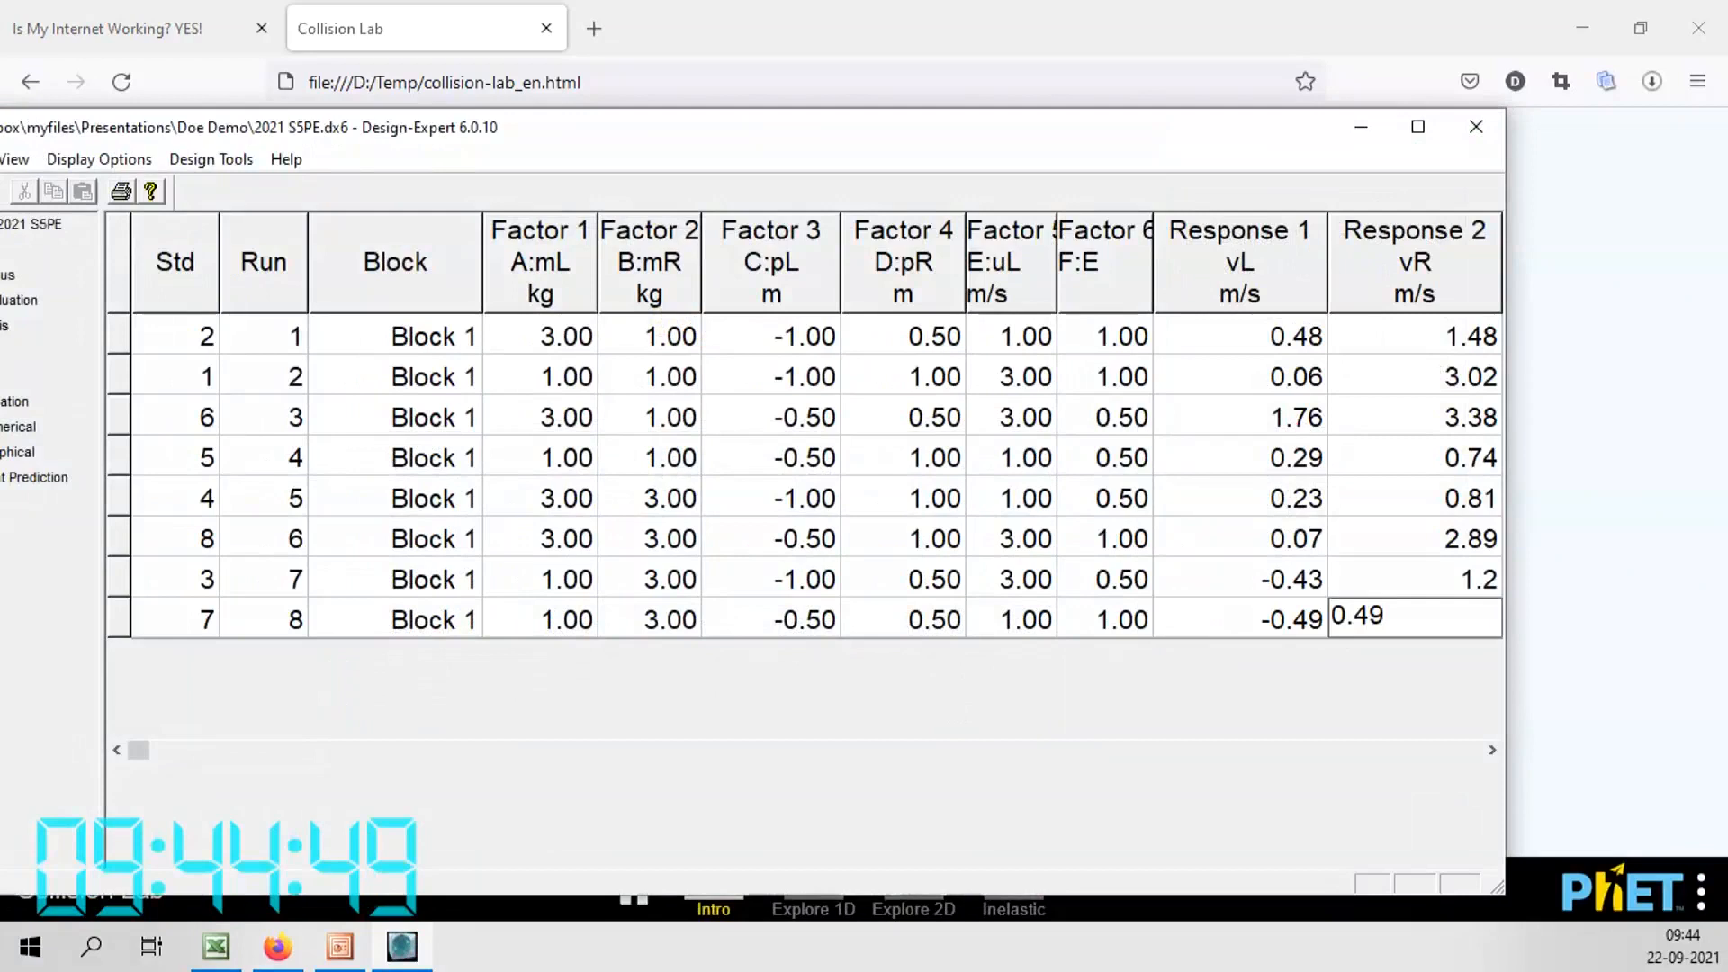
key(shift+Home)
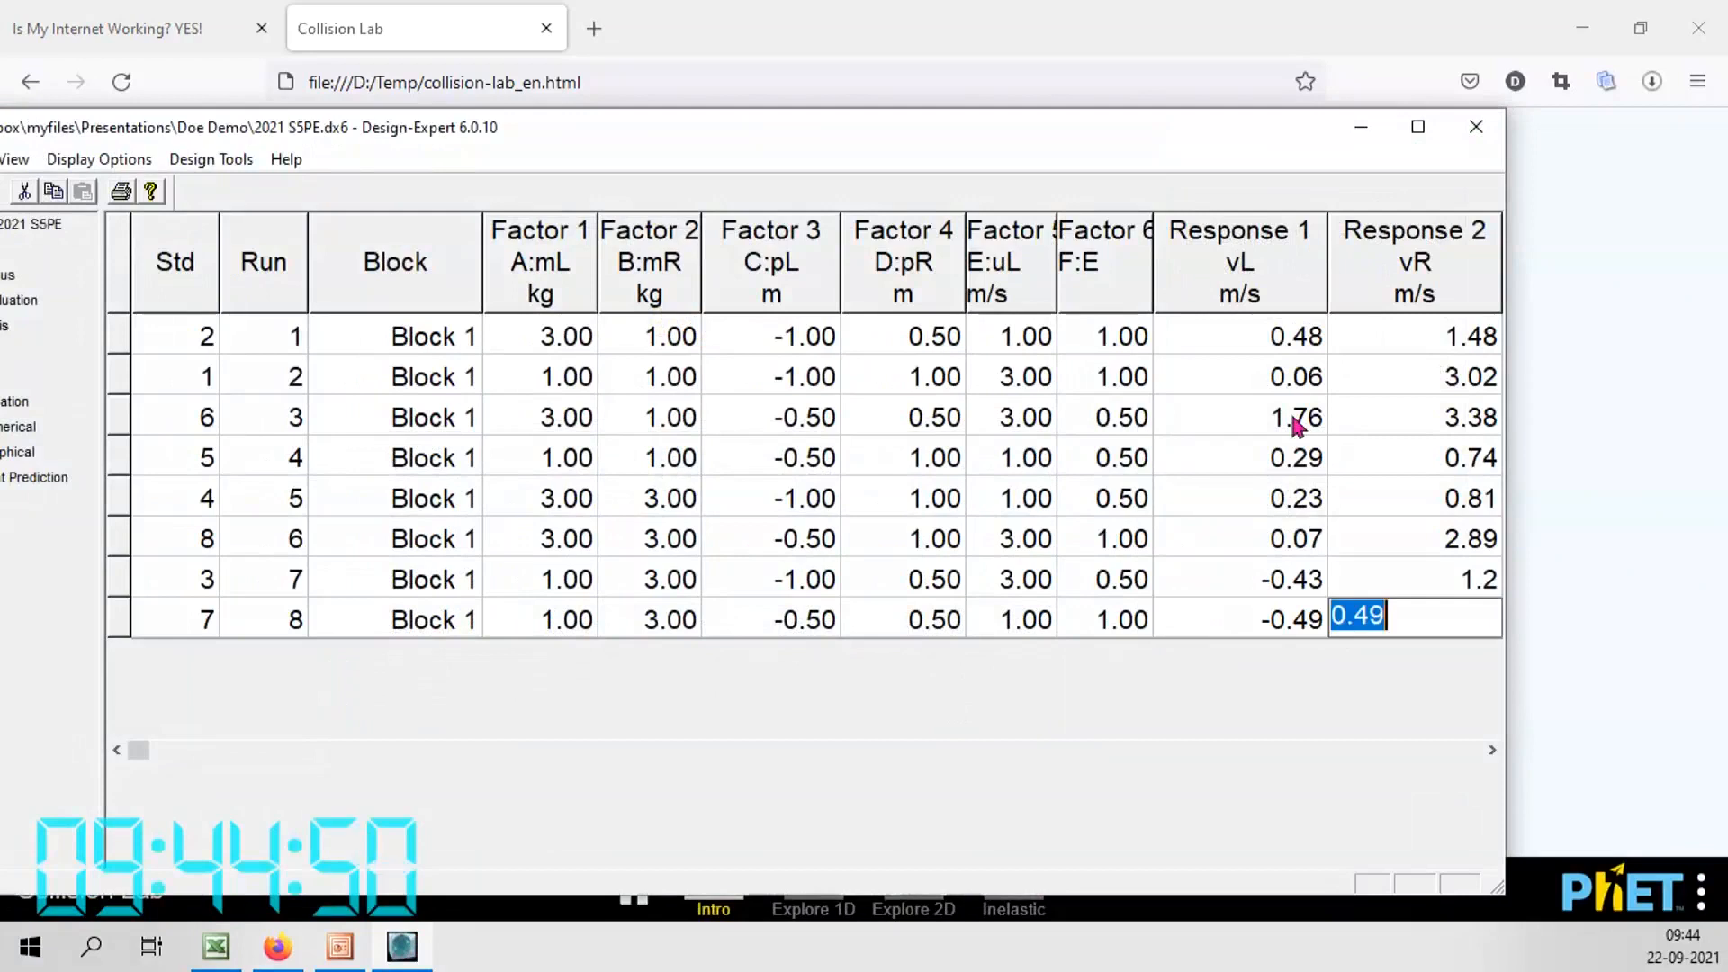
click(1418, 126)
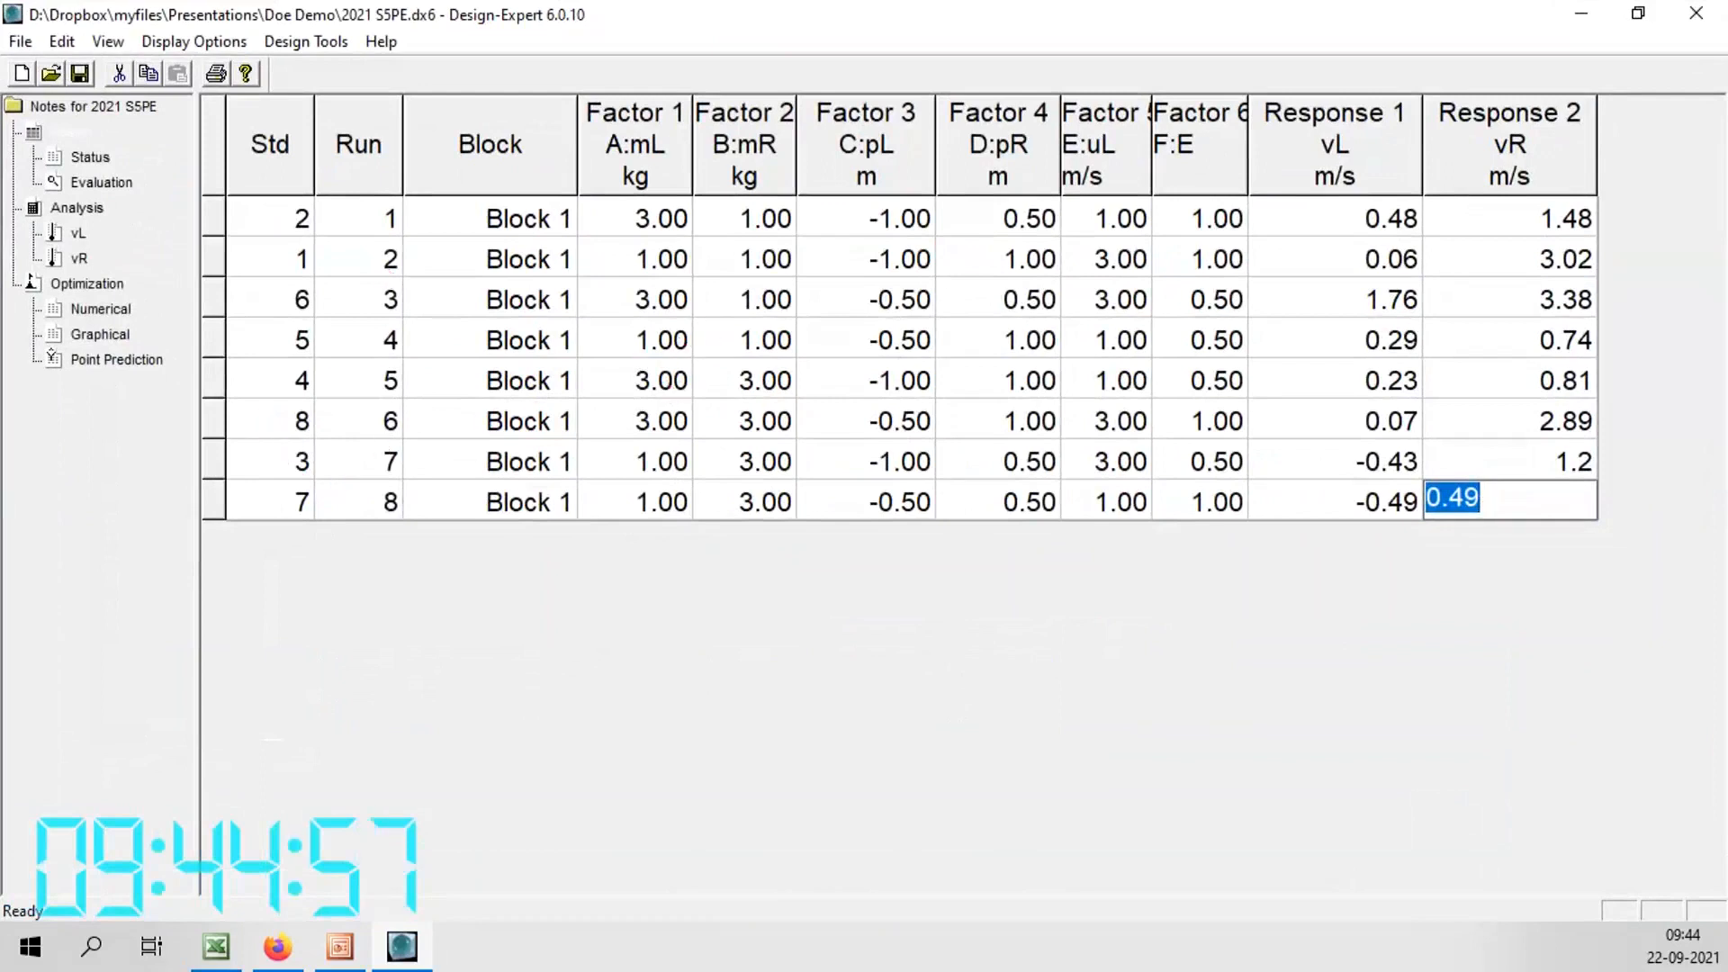
Open the effects analysis of response vR without a transformation and select effects E, B and A as model terms on the half-normal plot
click(78, 259)
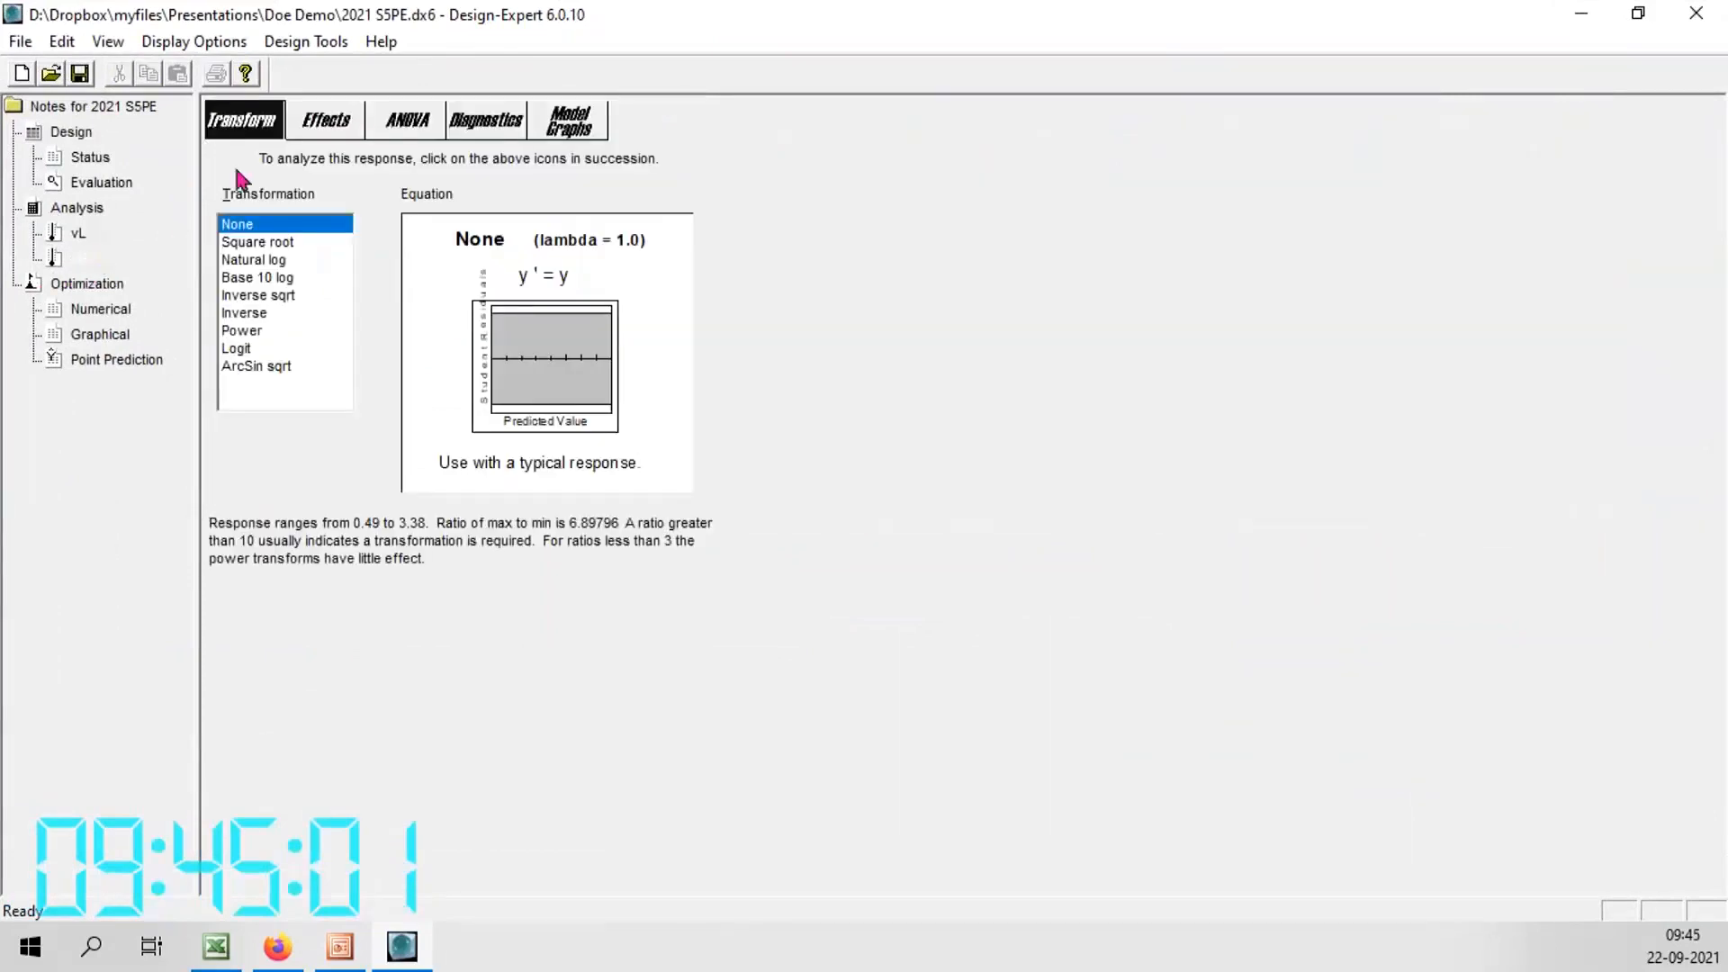
click(343, 131)
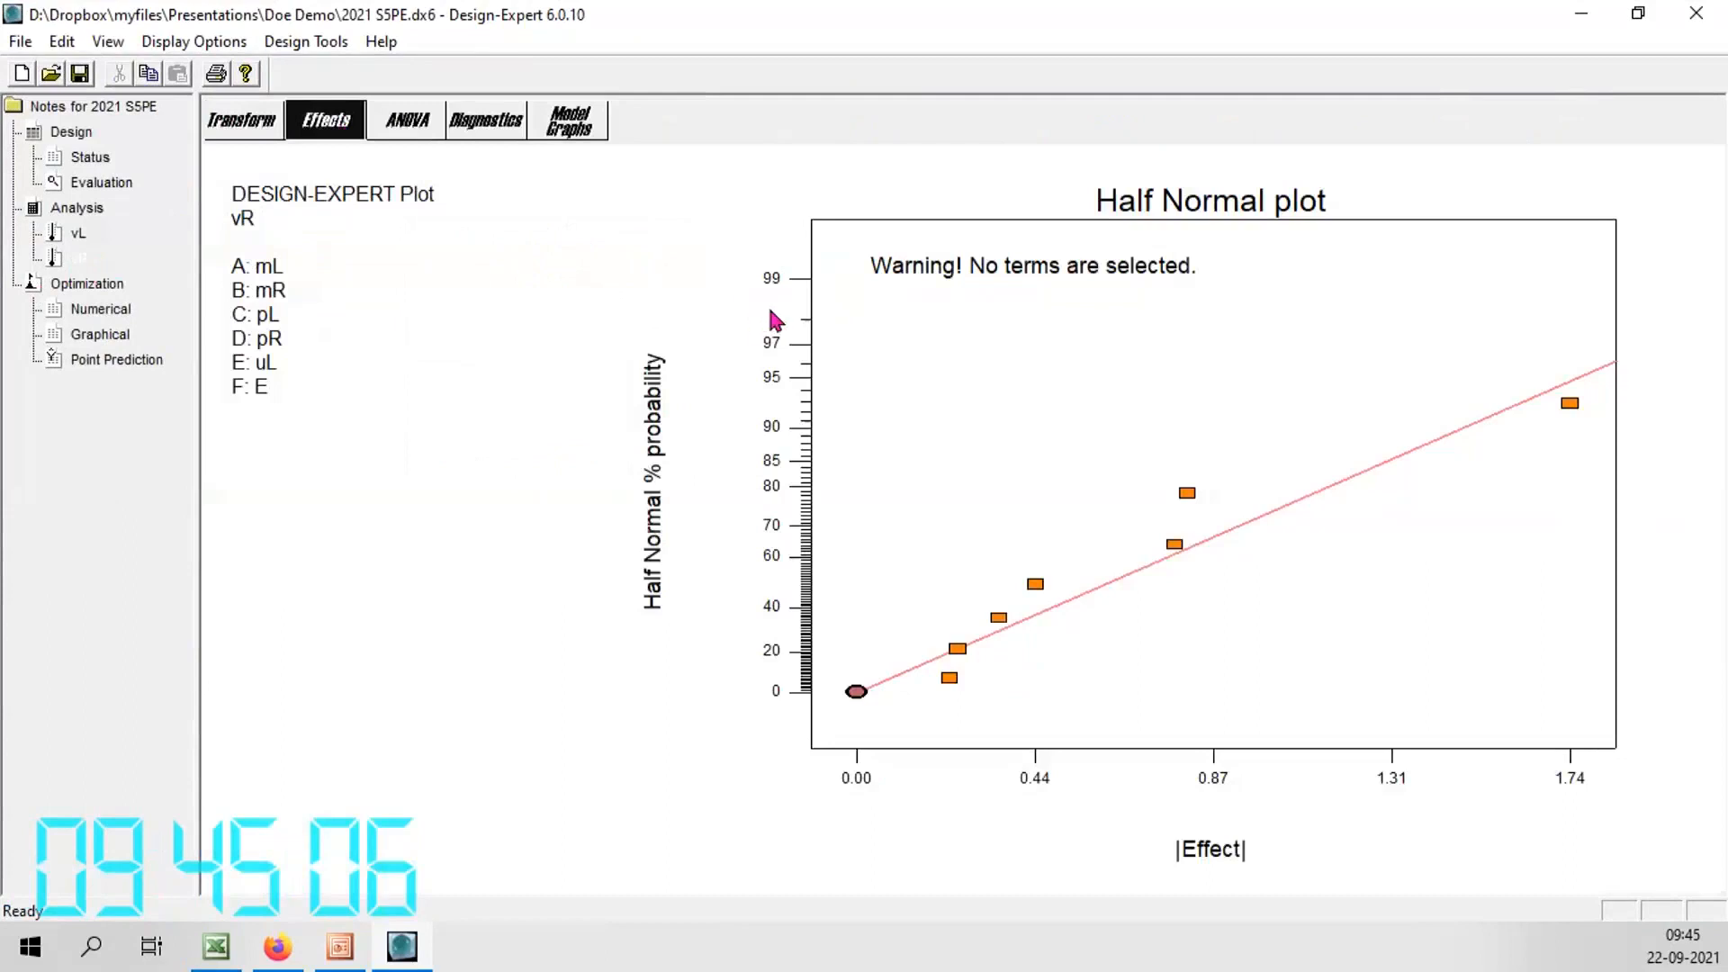
click(1569, 402)
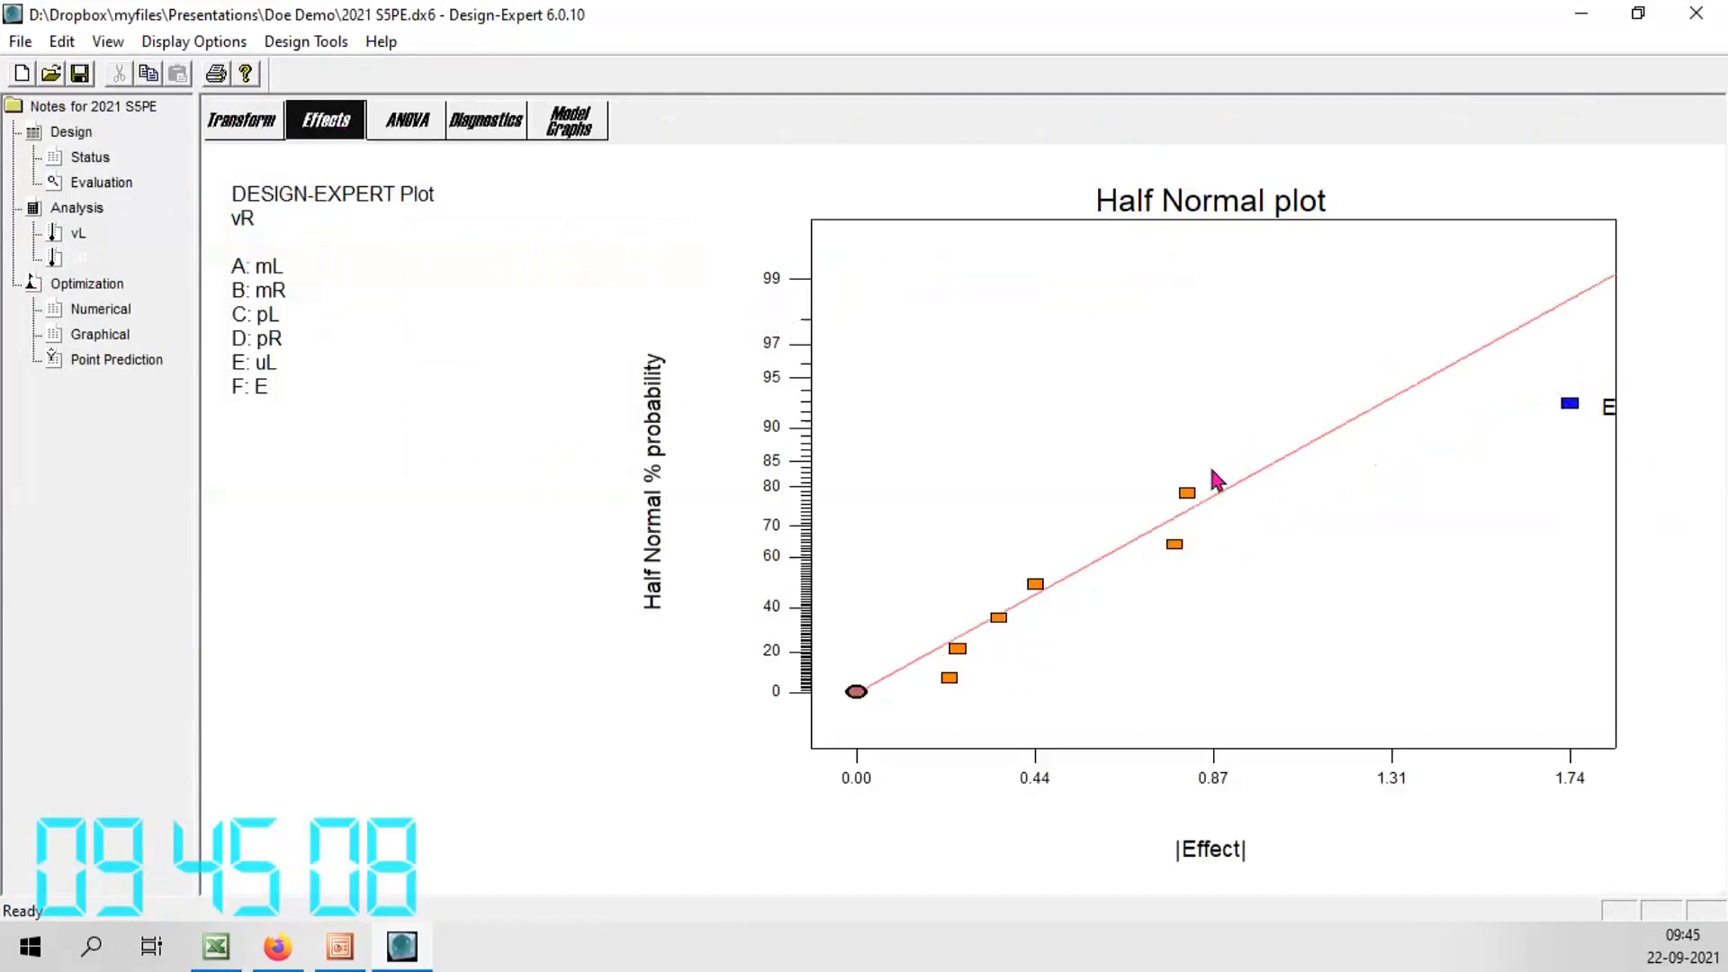
click(1182, 494)
click(1173, 547)
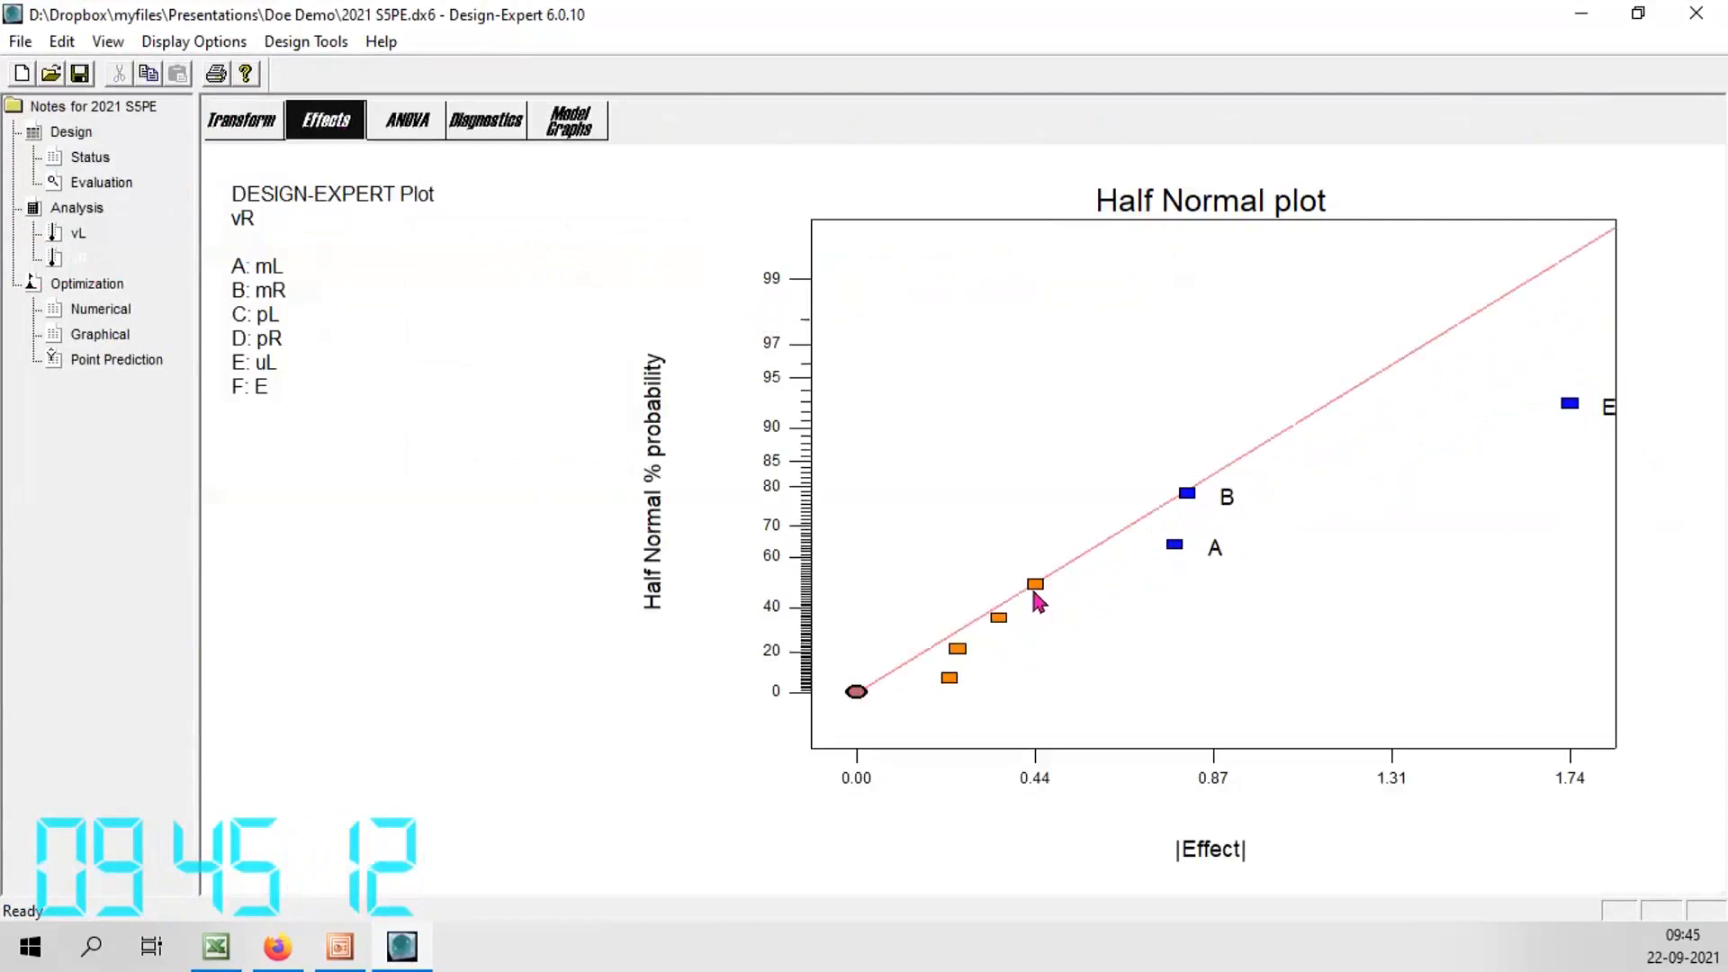
Try adding effect F and the next smaller effect to the vR model on the half-normal plot
click(1035, 587)
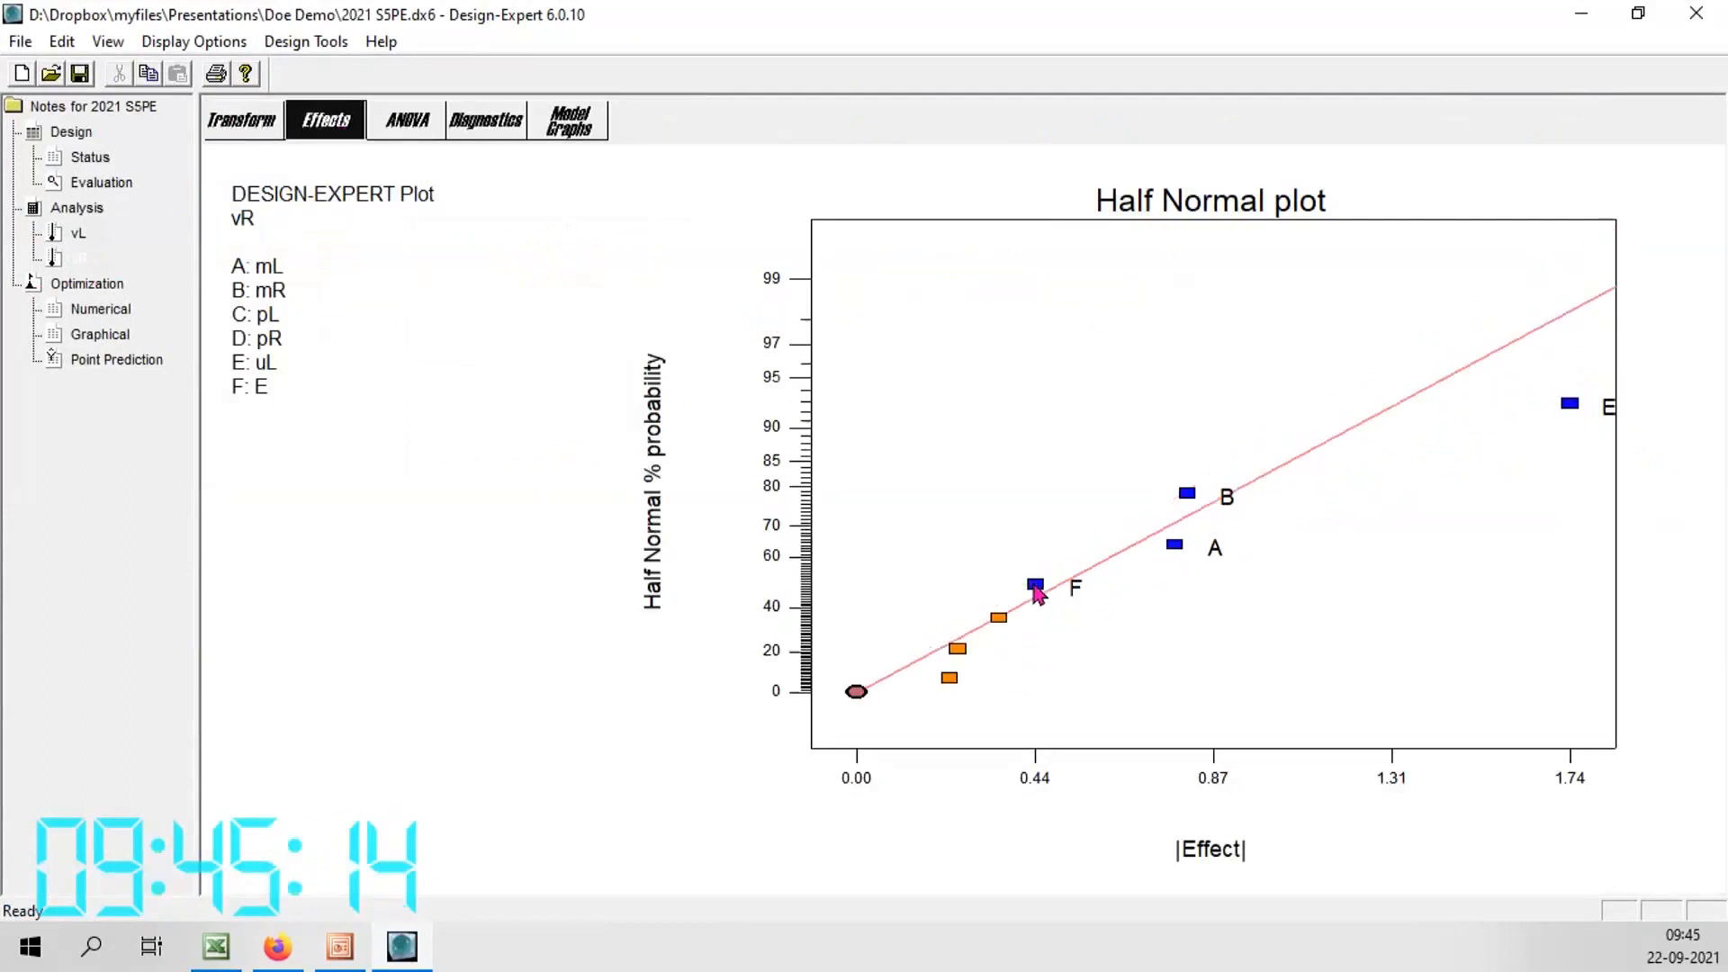
click(998, 621)
click(999, 620)
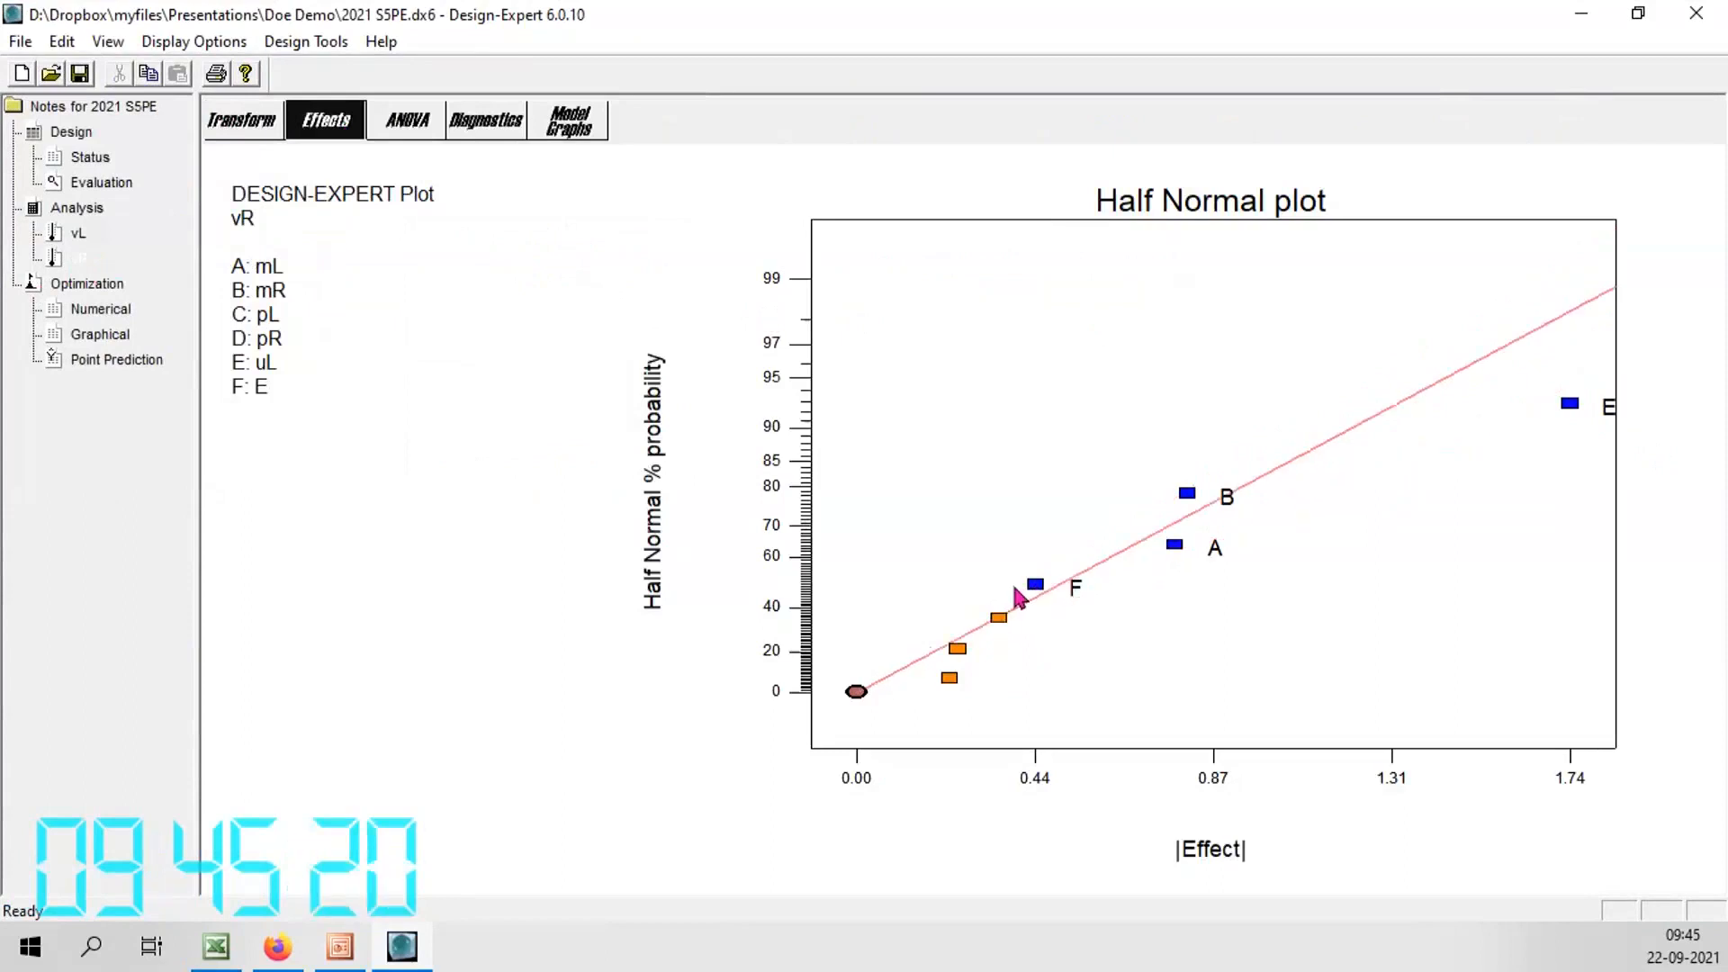
click(1036, 586)
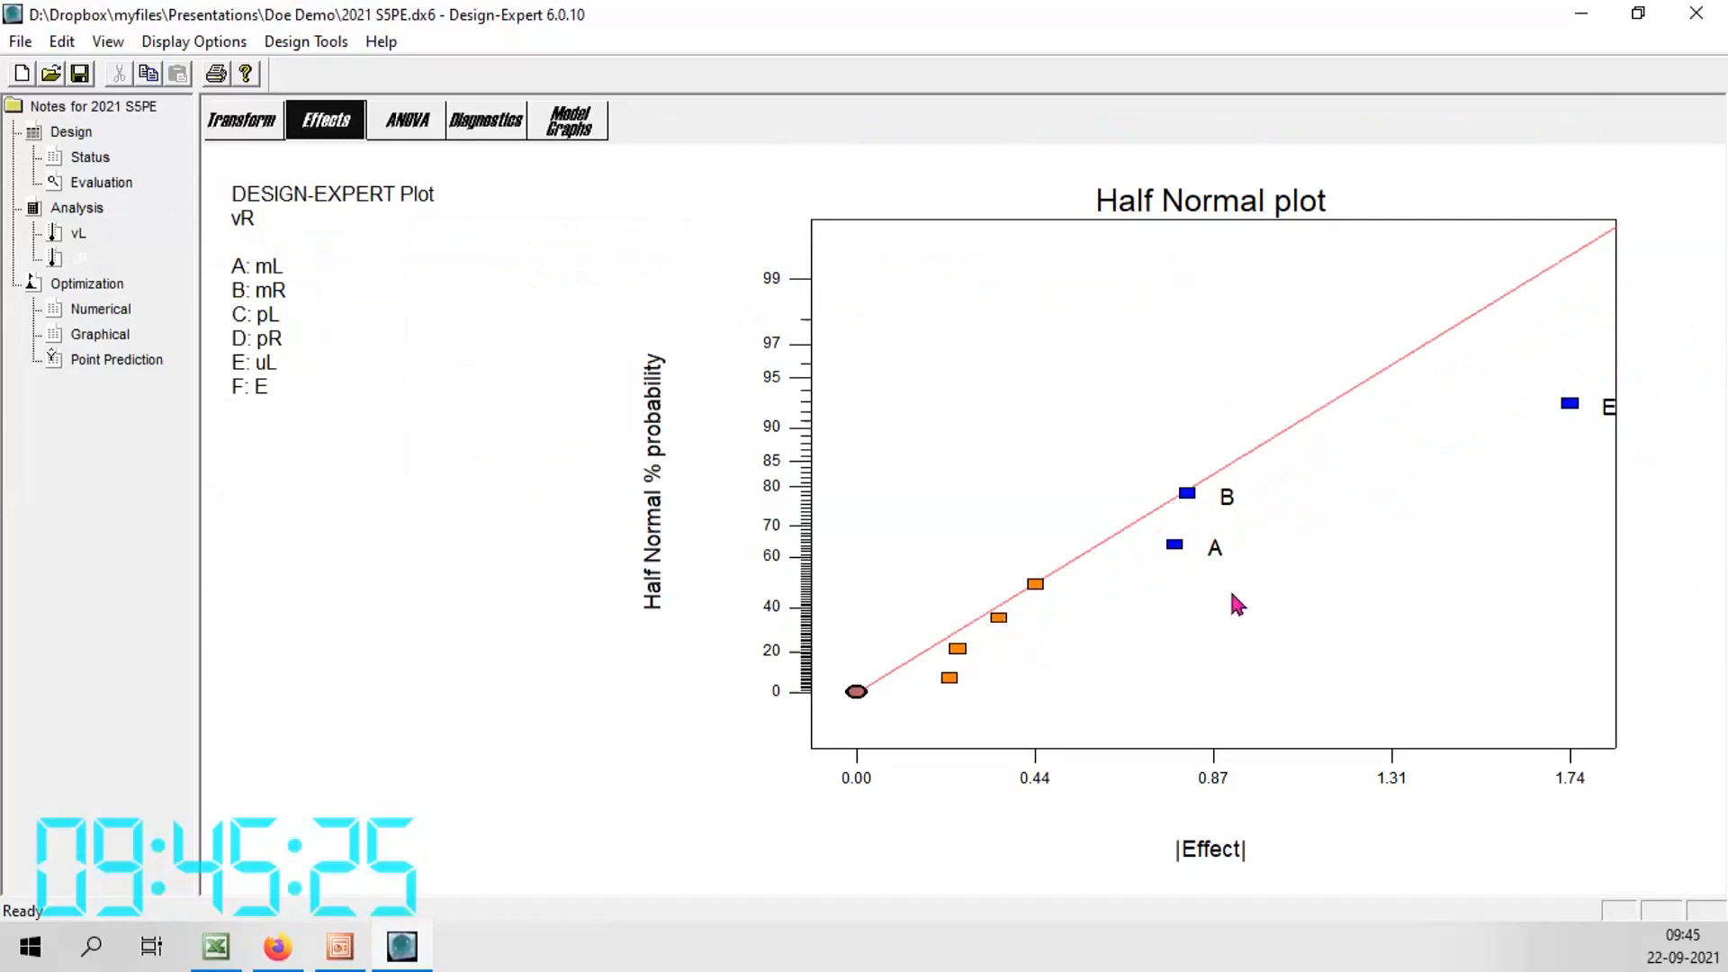
Review the alias list for the vR model terms and examine the ANOVA table for the selected factorial model
click(415, 133)
click(819, 632)
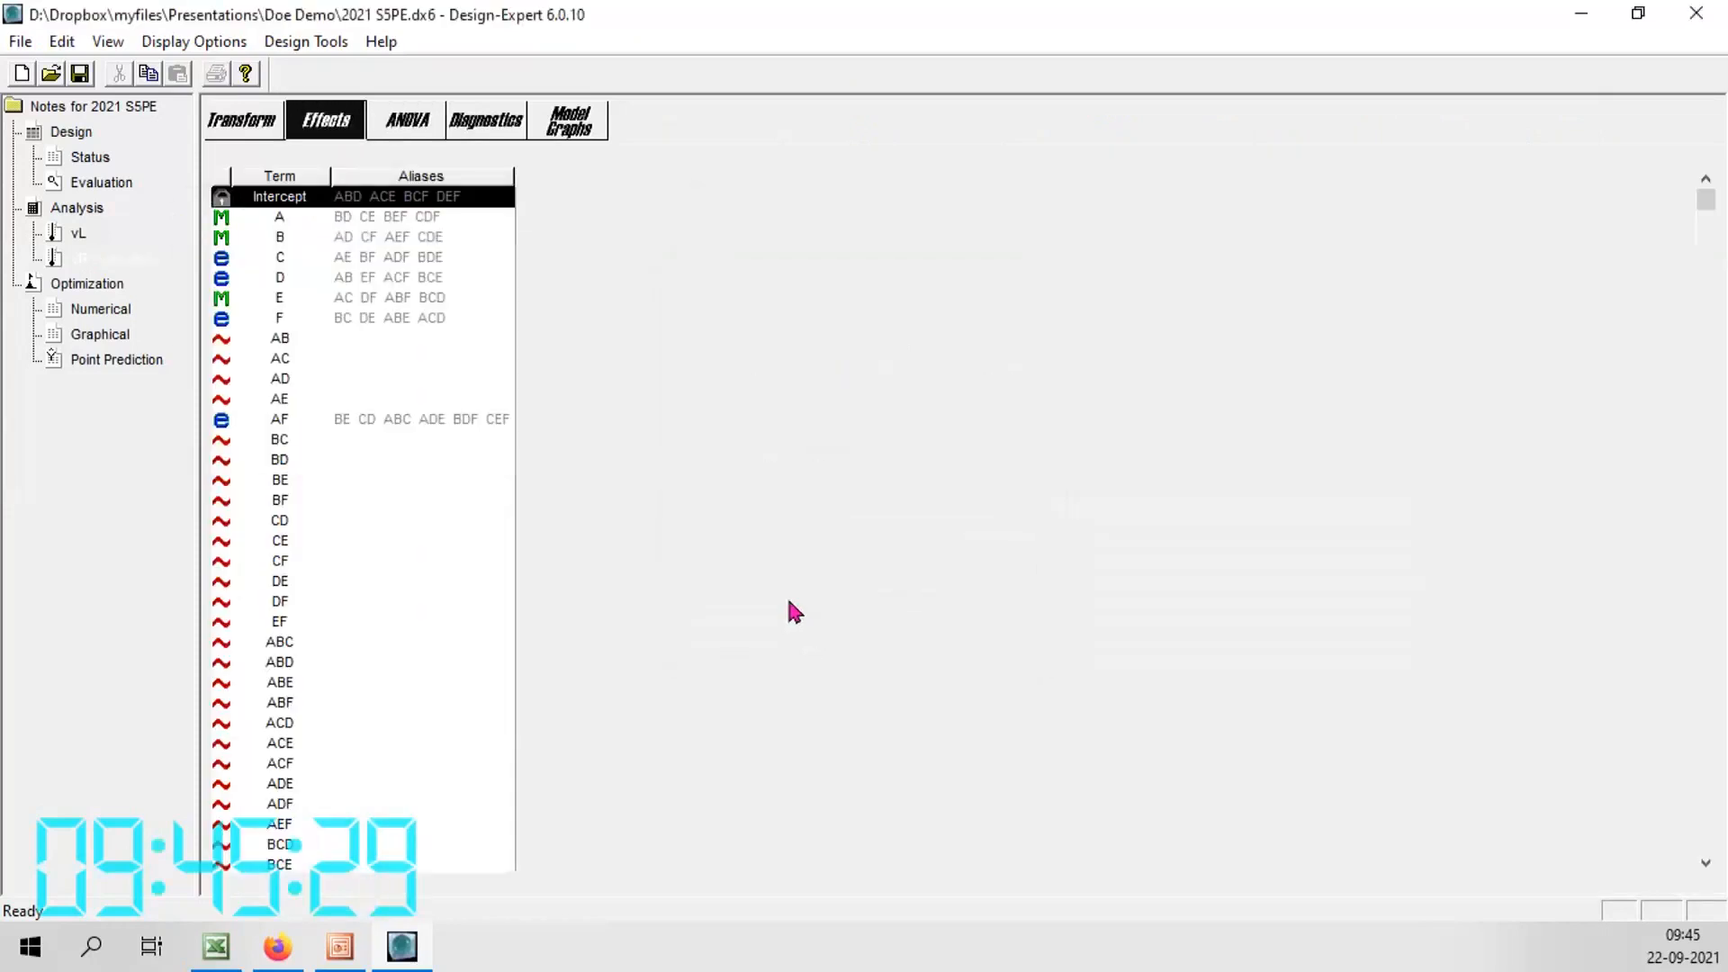
click(410, 124)
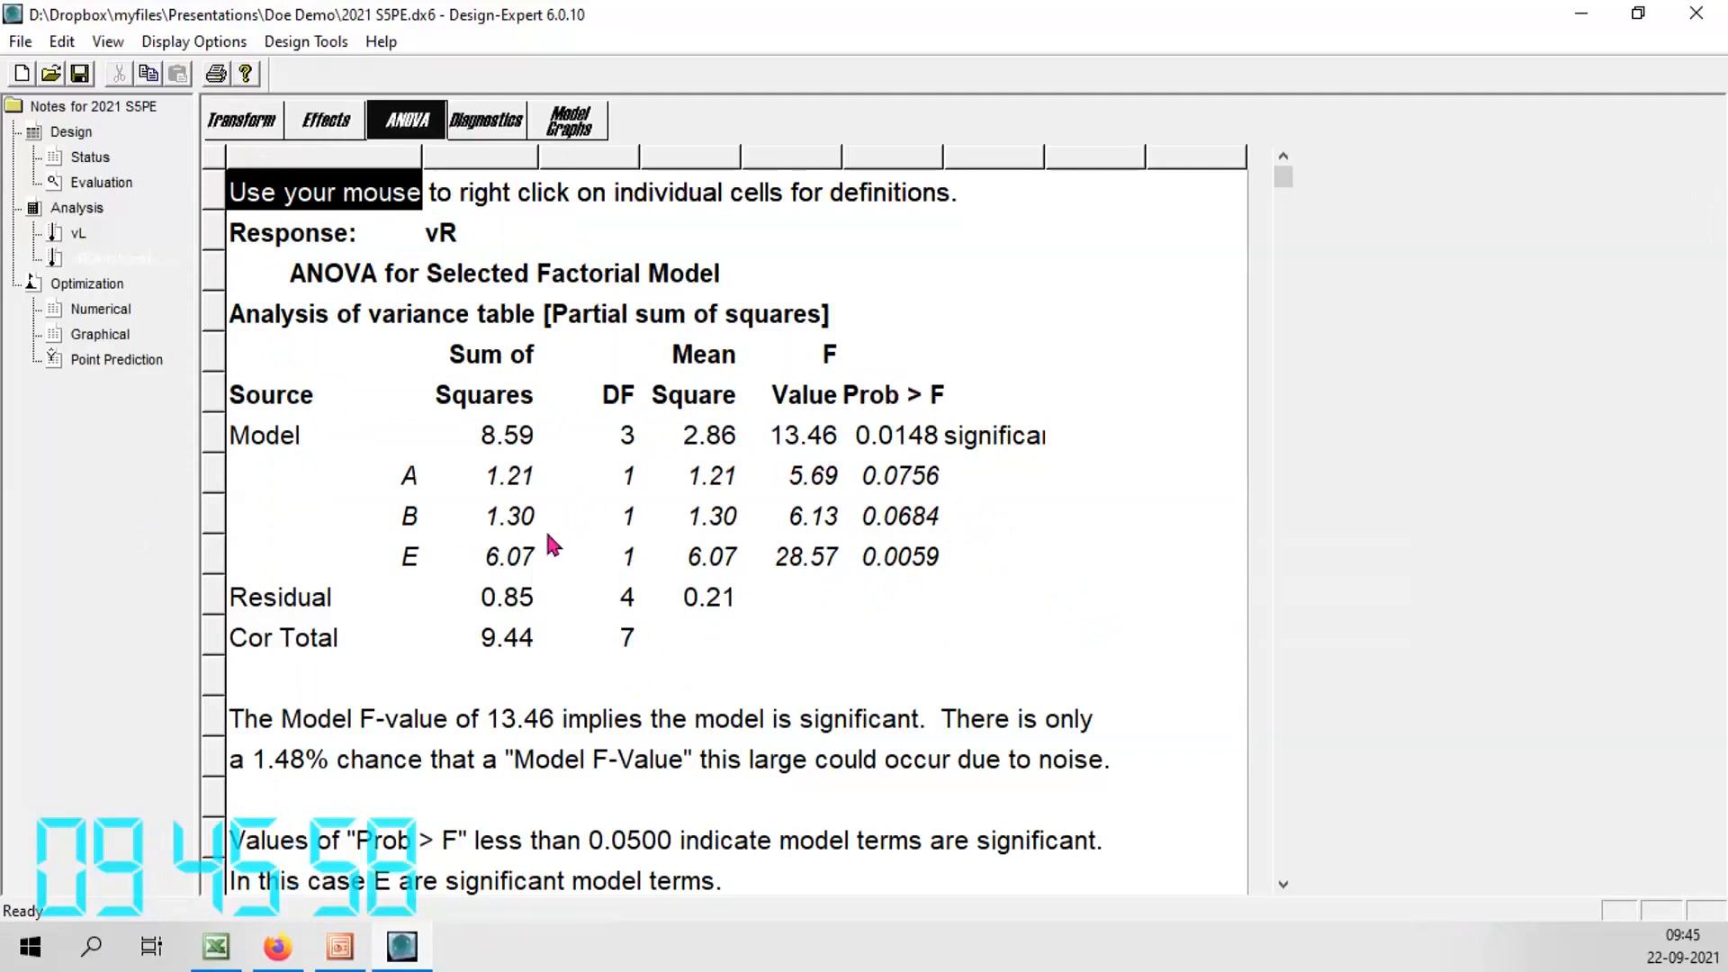
Examine the vR diagnostics: normal plot, residuals versus predicted, run and factor mL, Outlier T with run 7 identified, and Cook's distance
click(483, 126)
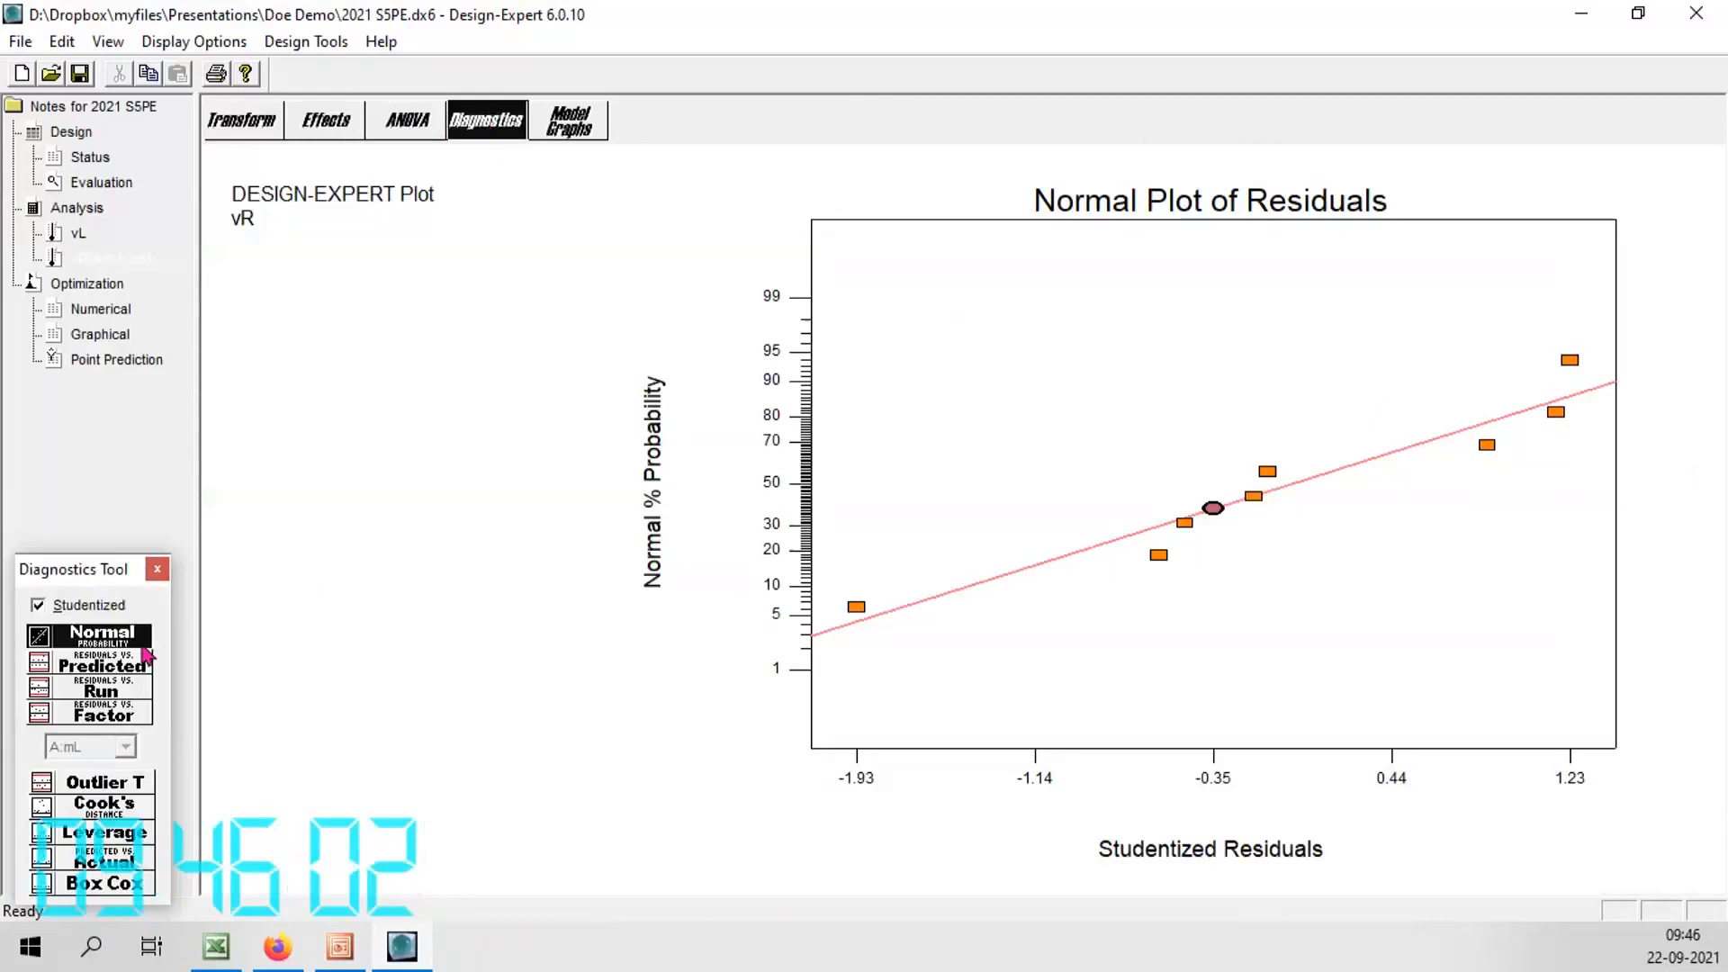
click(78, 670)
click(80, 694)
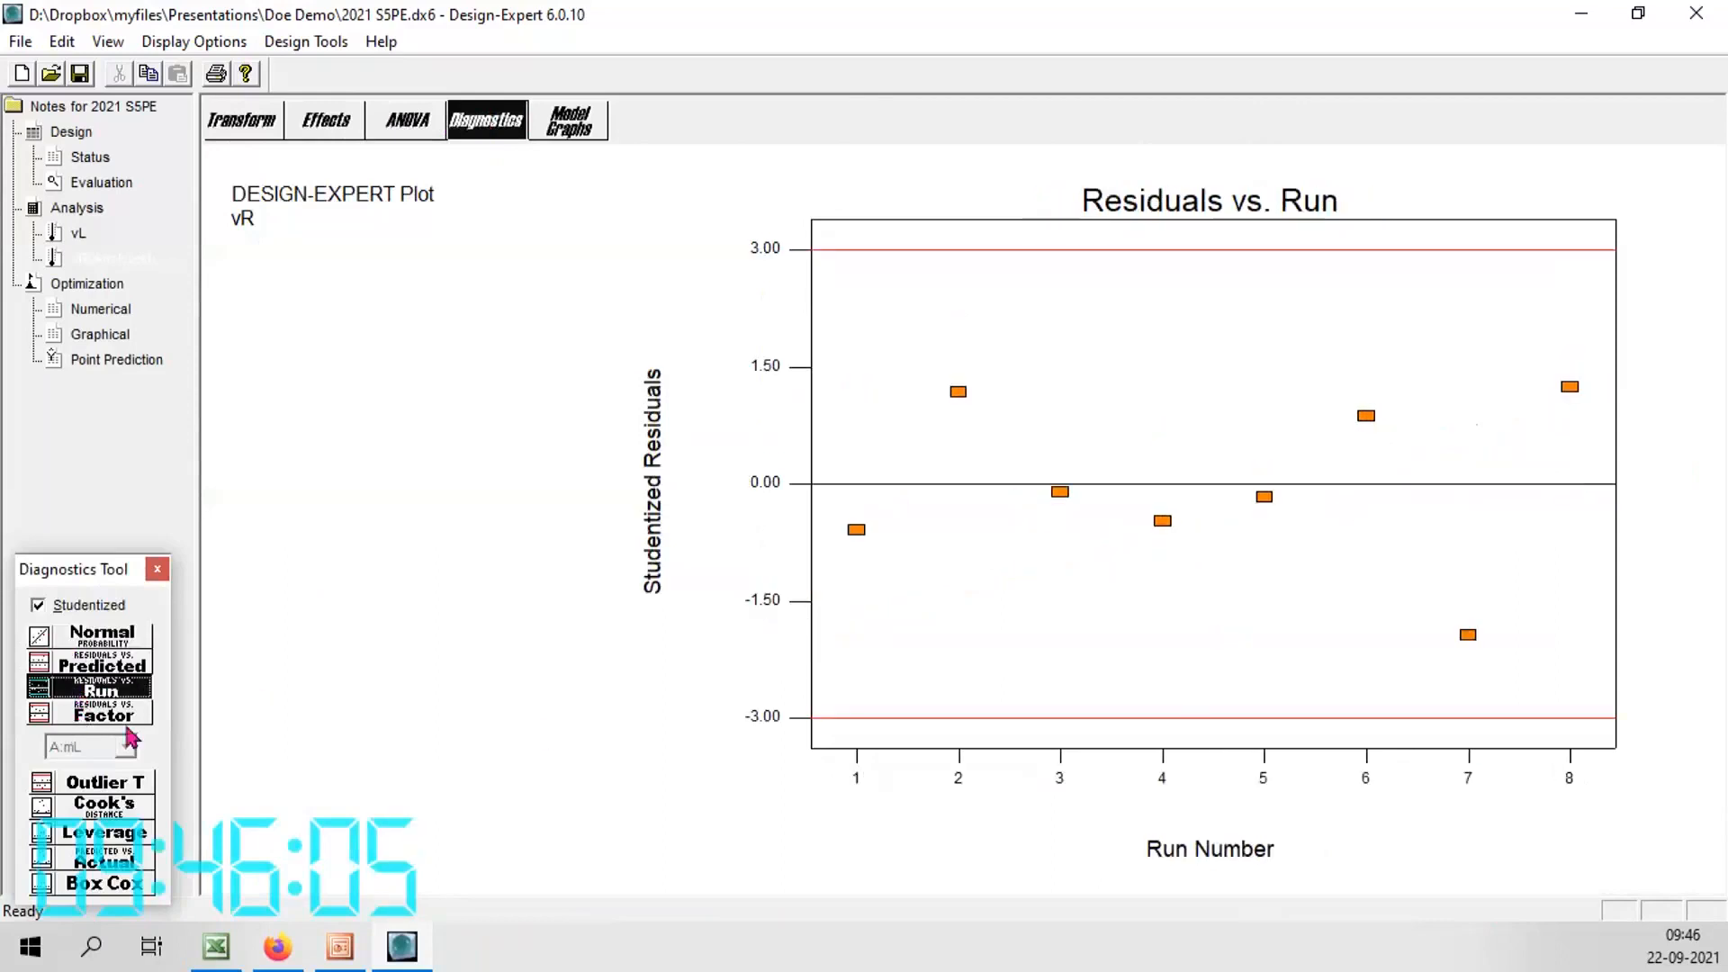
click(90, 714)
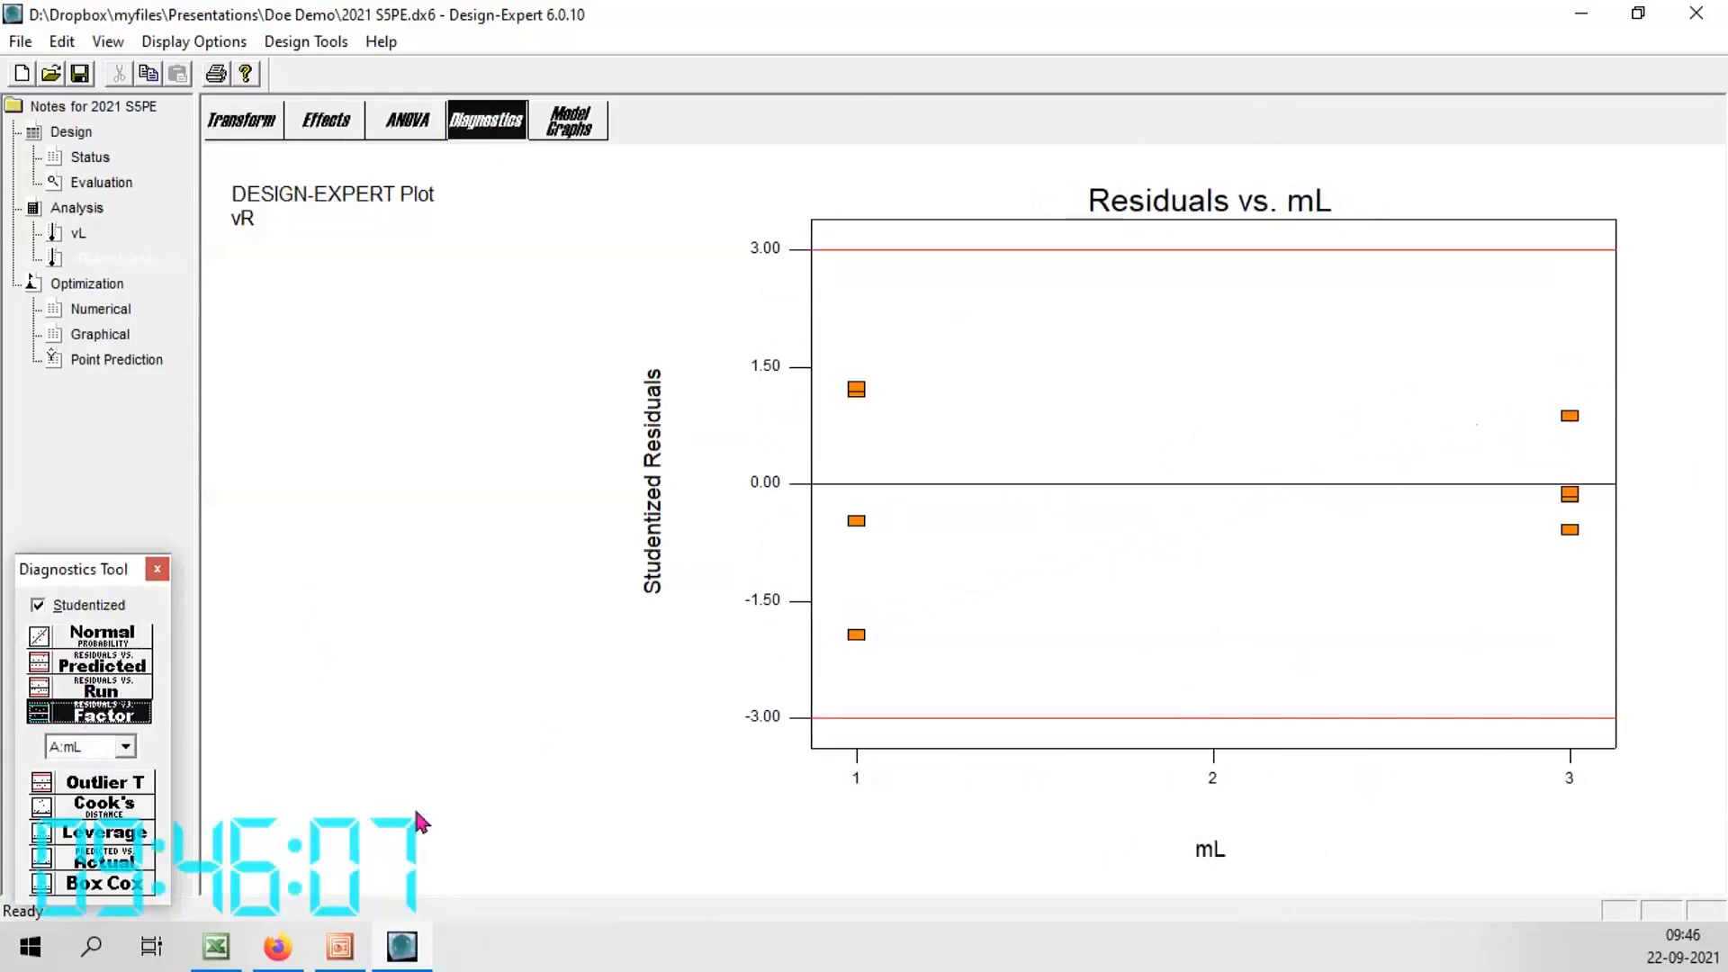
click(85, 789)
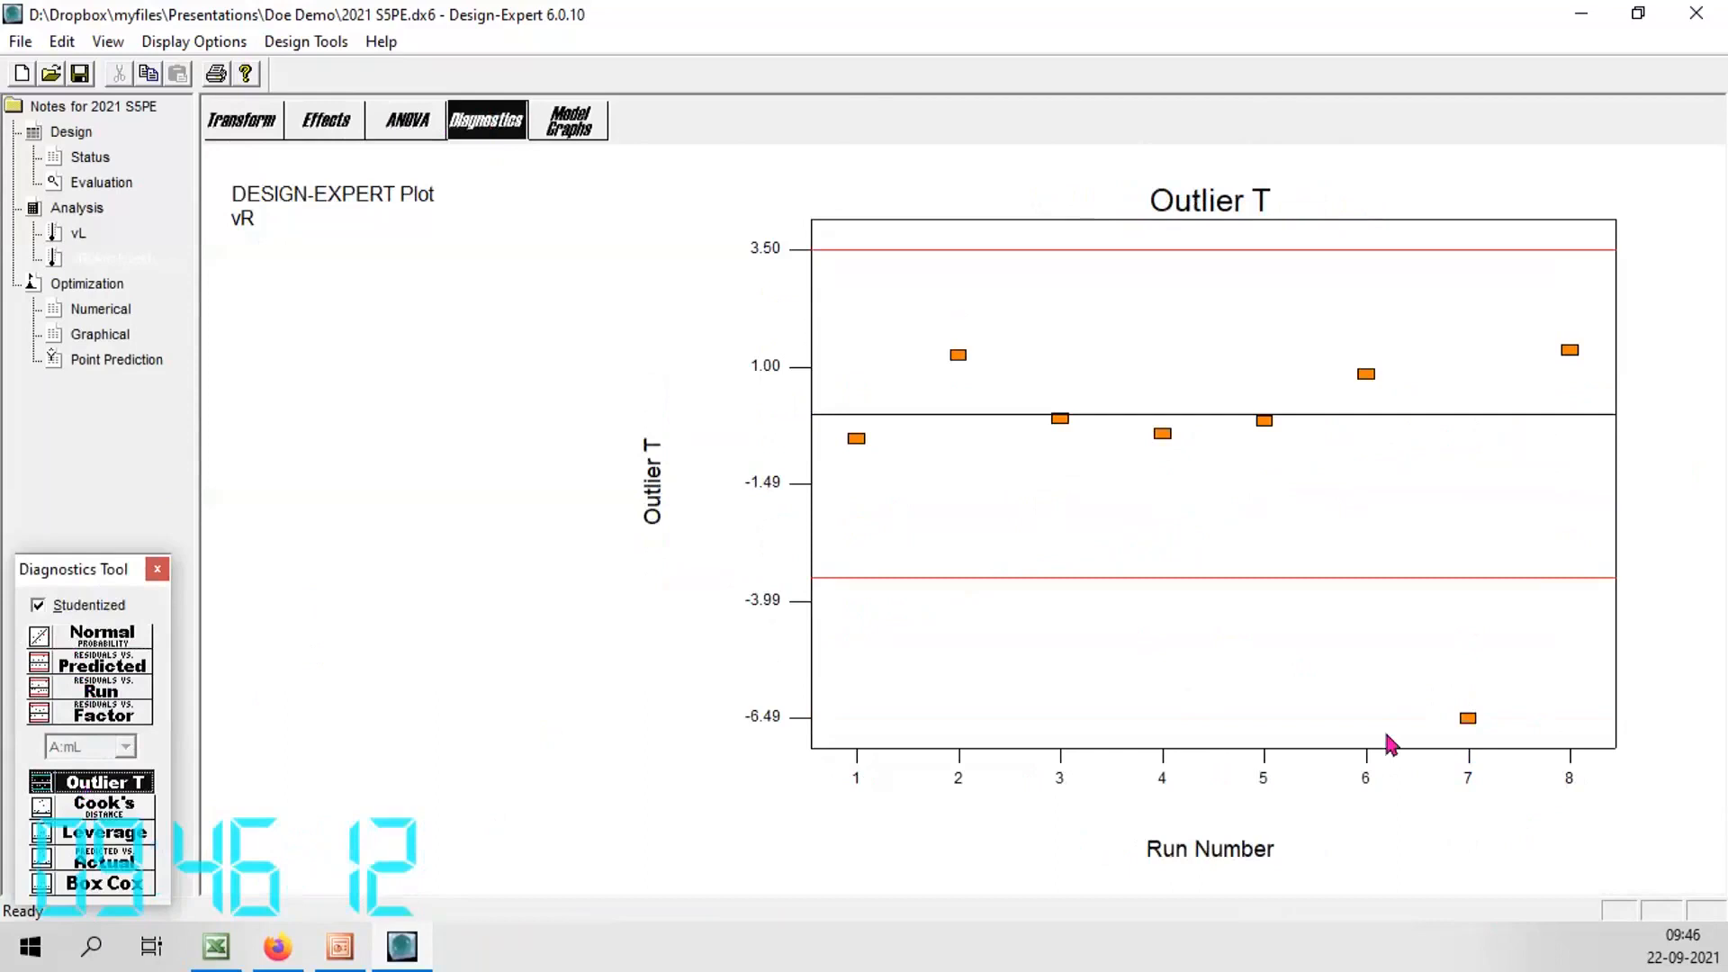
click(1468, 718)
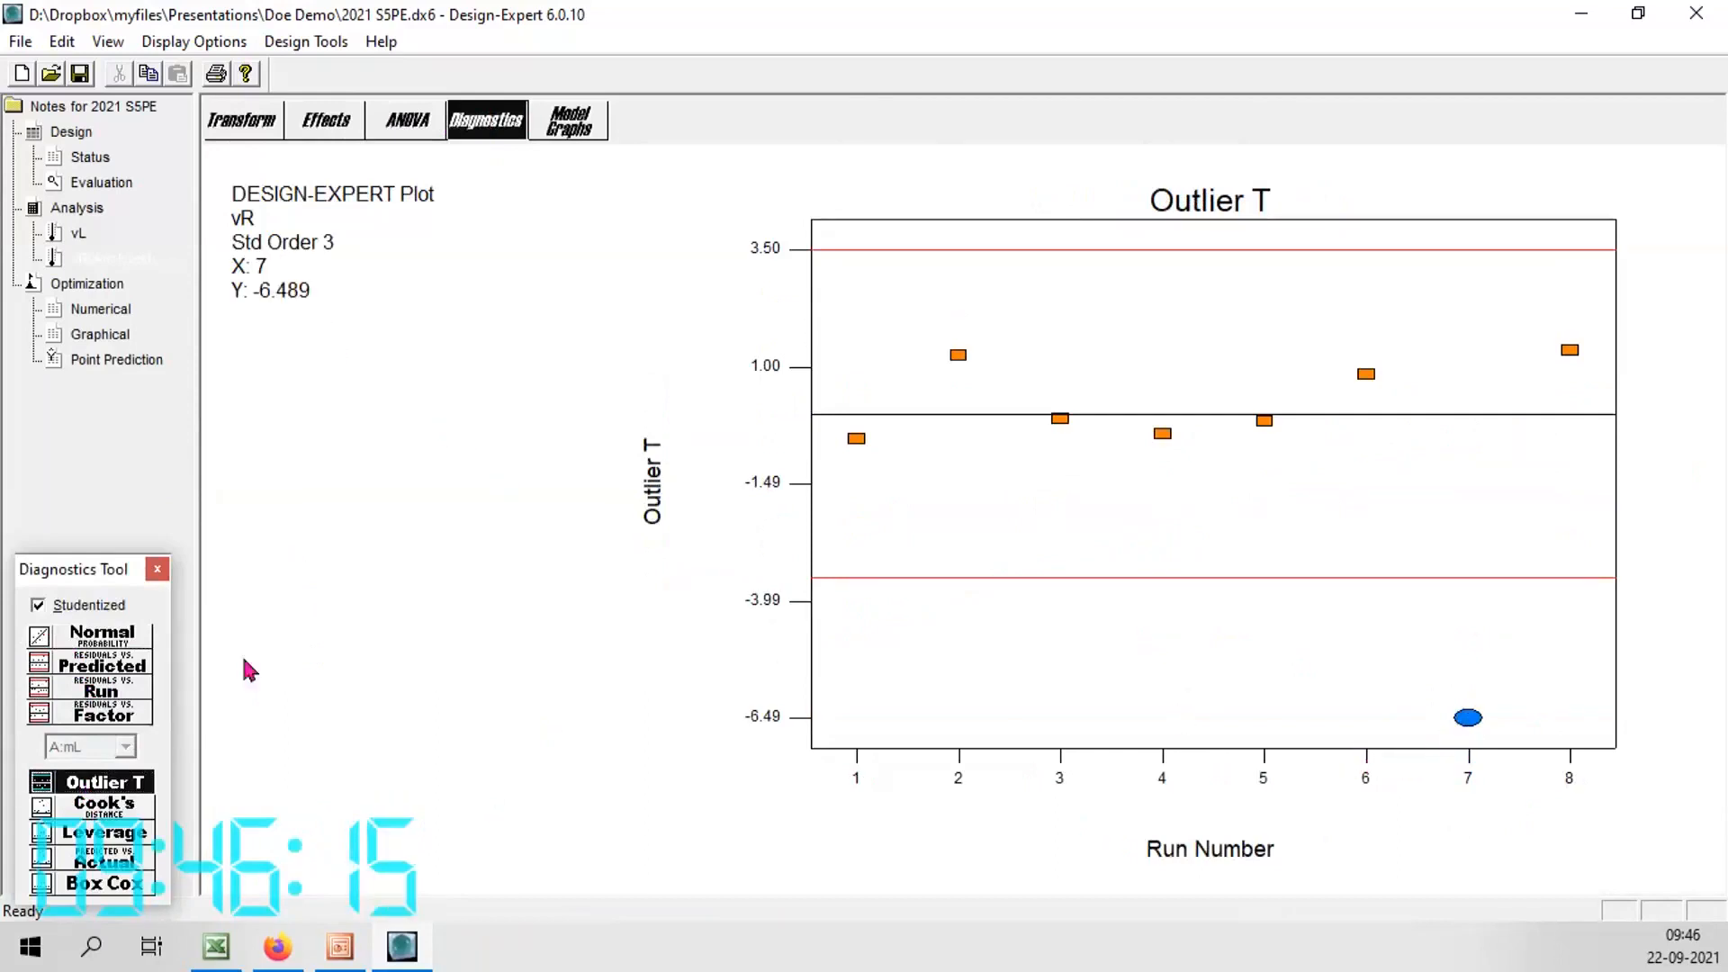
click(95, 807)
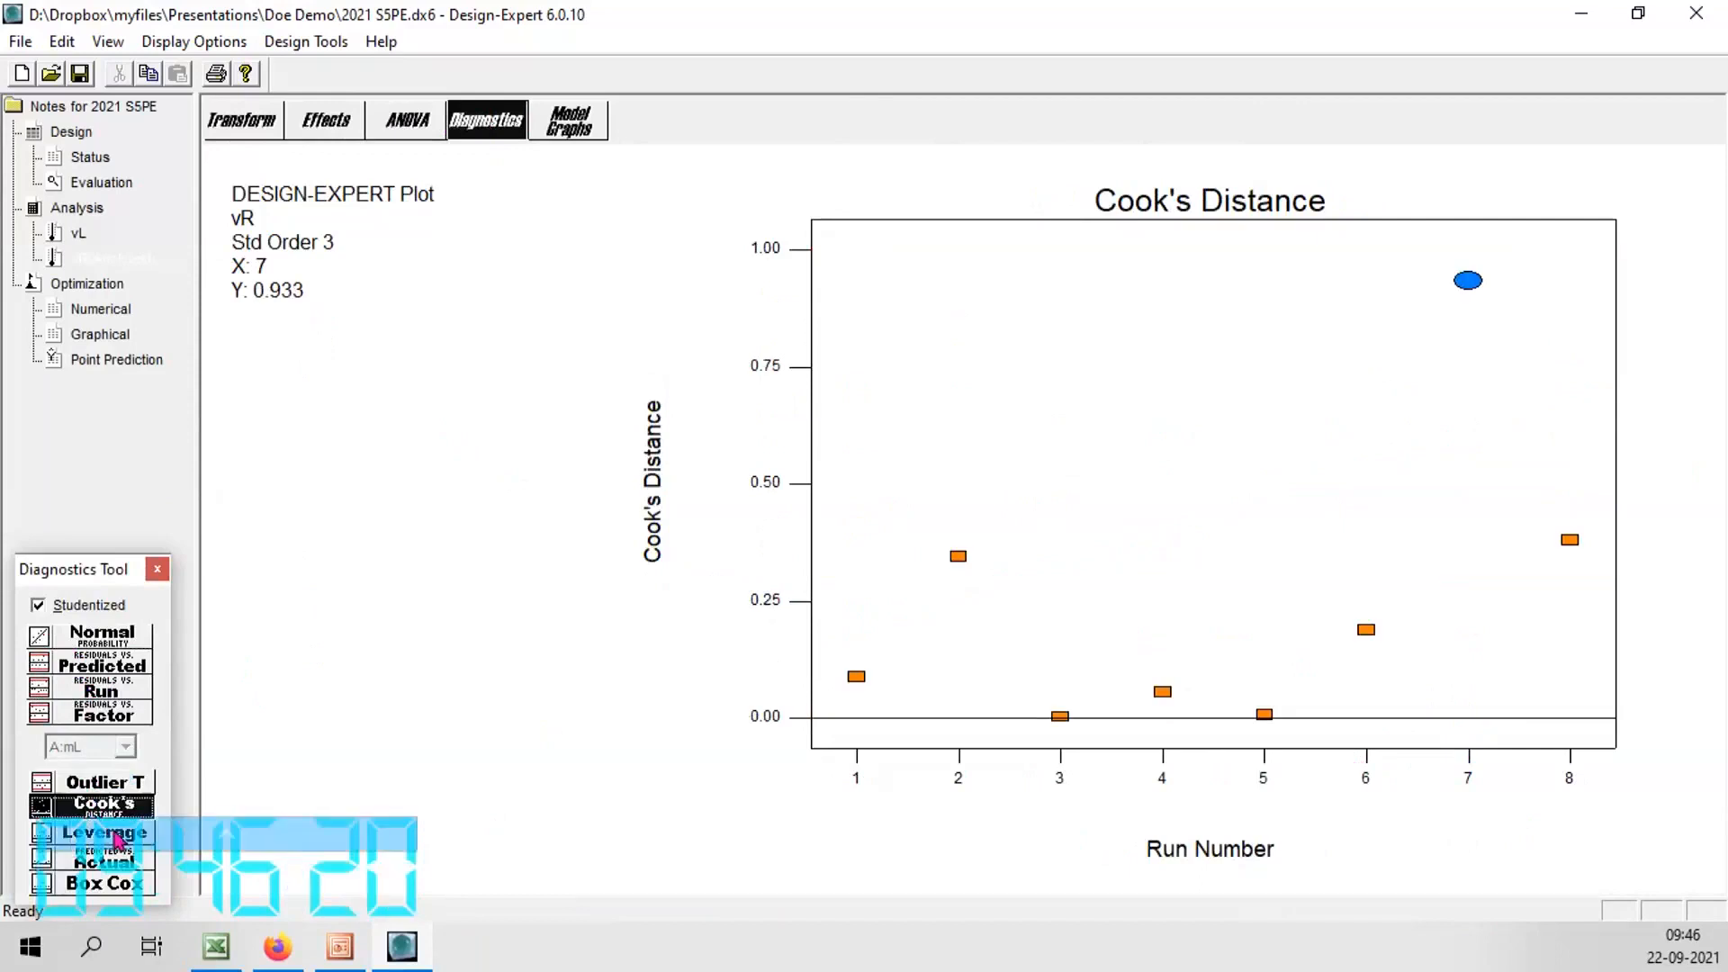
View the one-factor plot of vR against mL and the final model equations in the ANOVA report
click(558, 126)
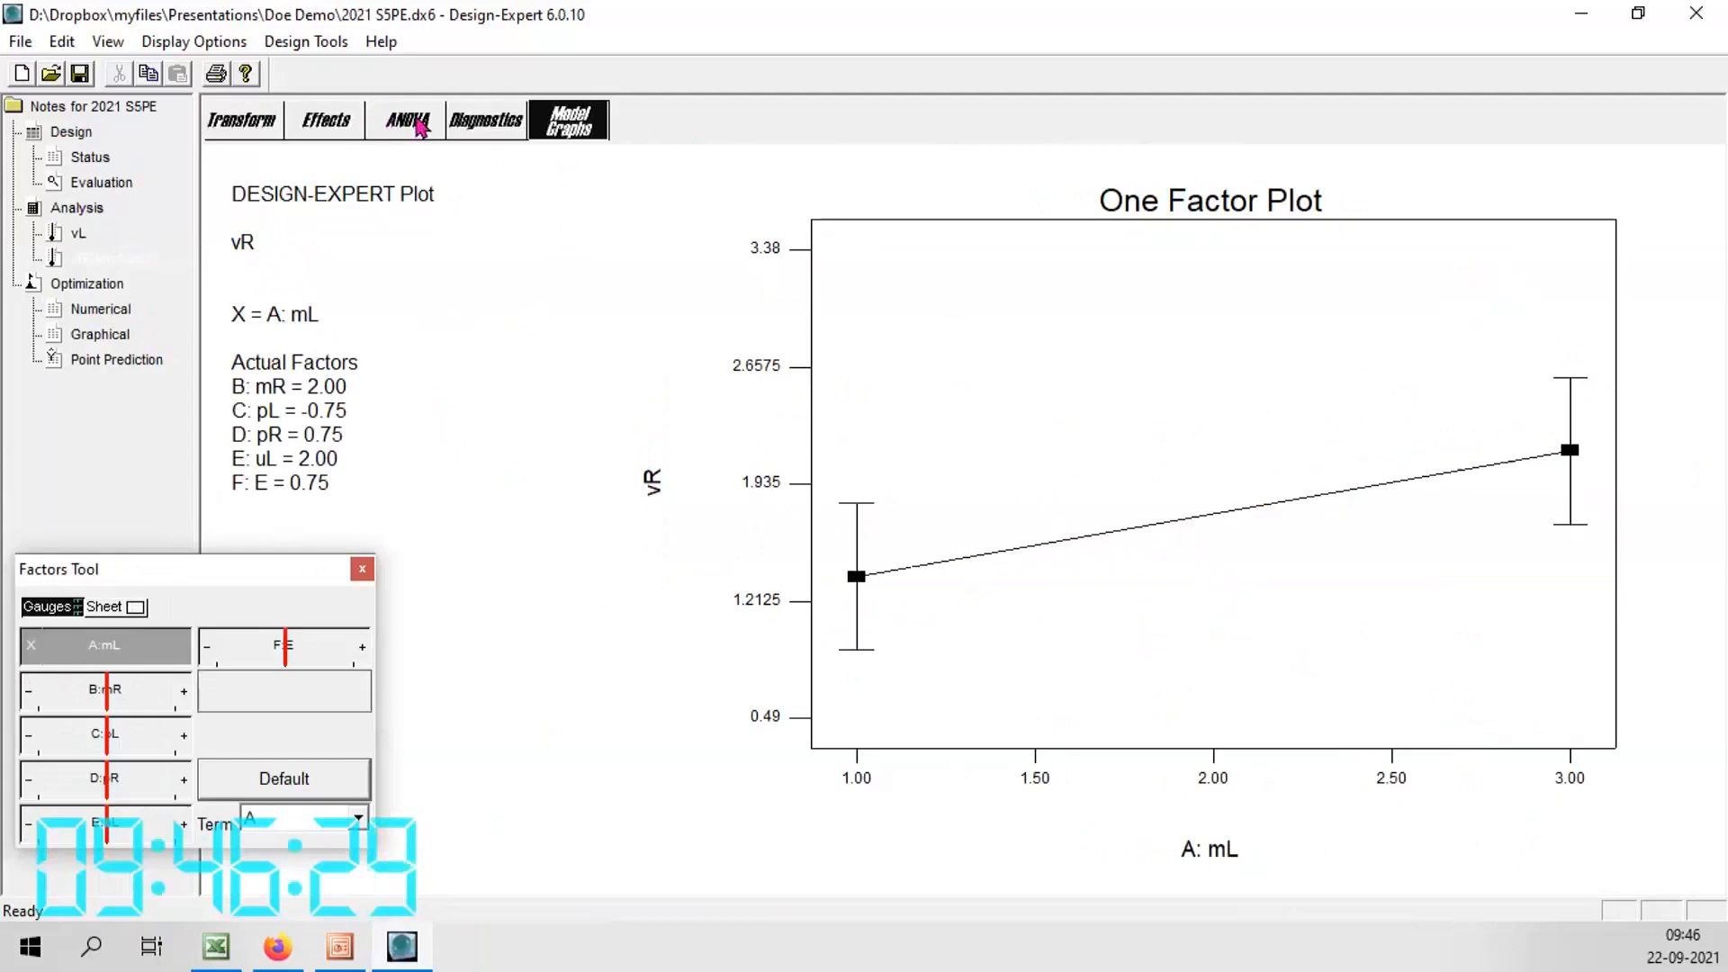
click(410, 121)
drag(1282, 889, 1281, 890)
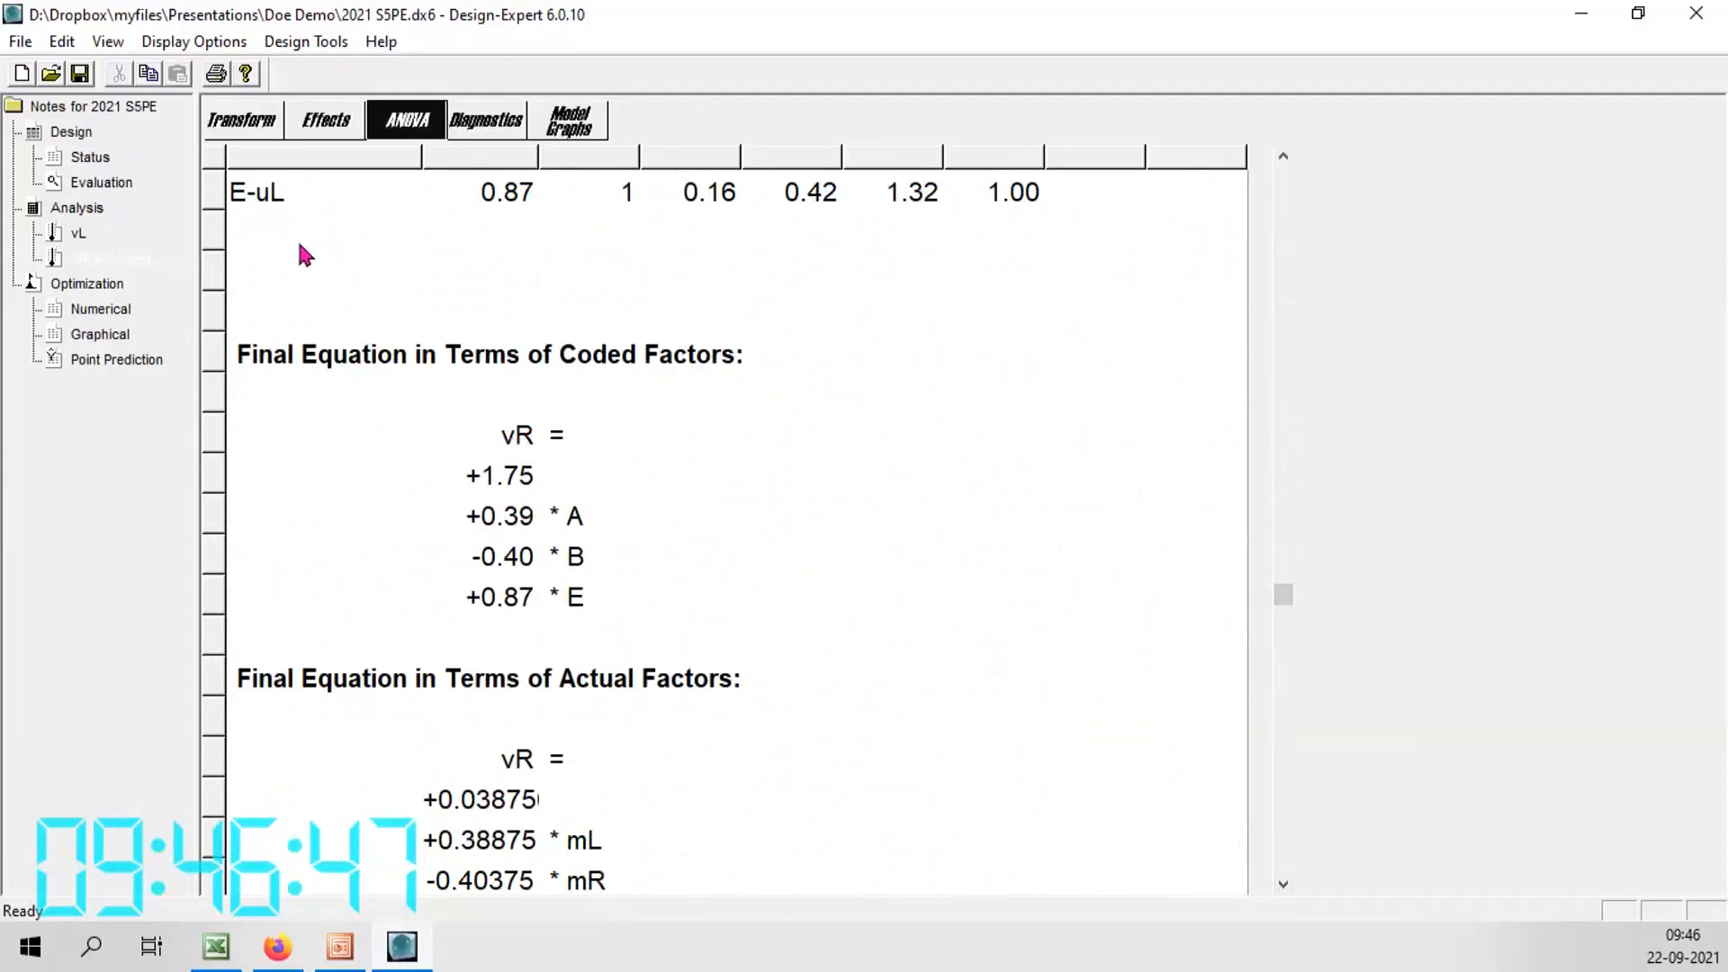
View the point prediction for vR, moving the Factors Tool clear of the project tree
click(114, 359)
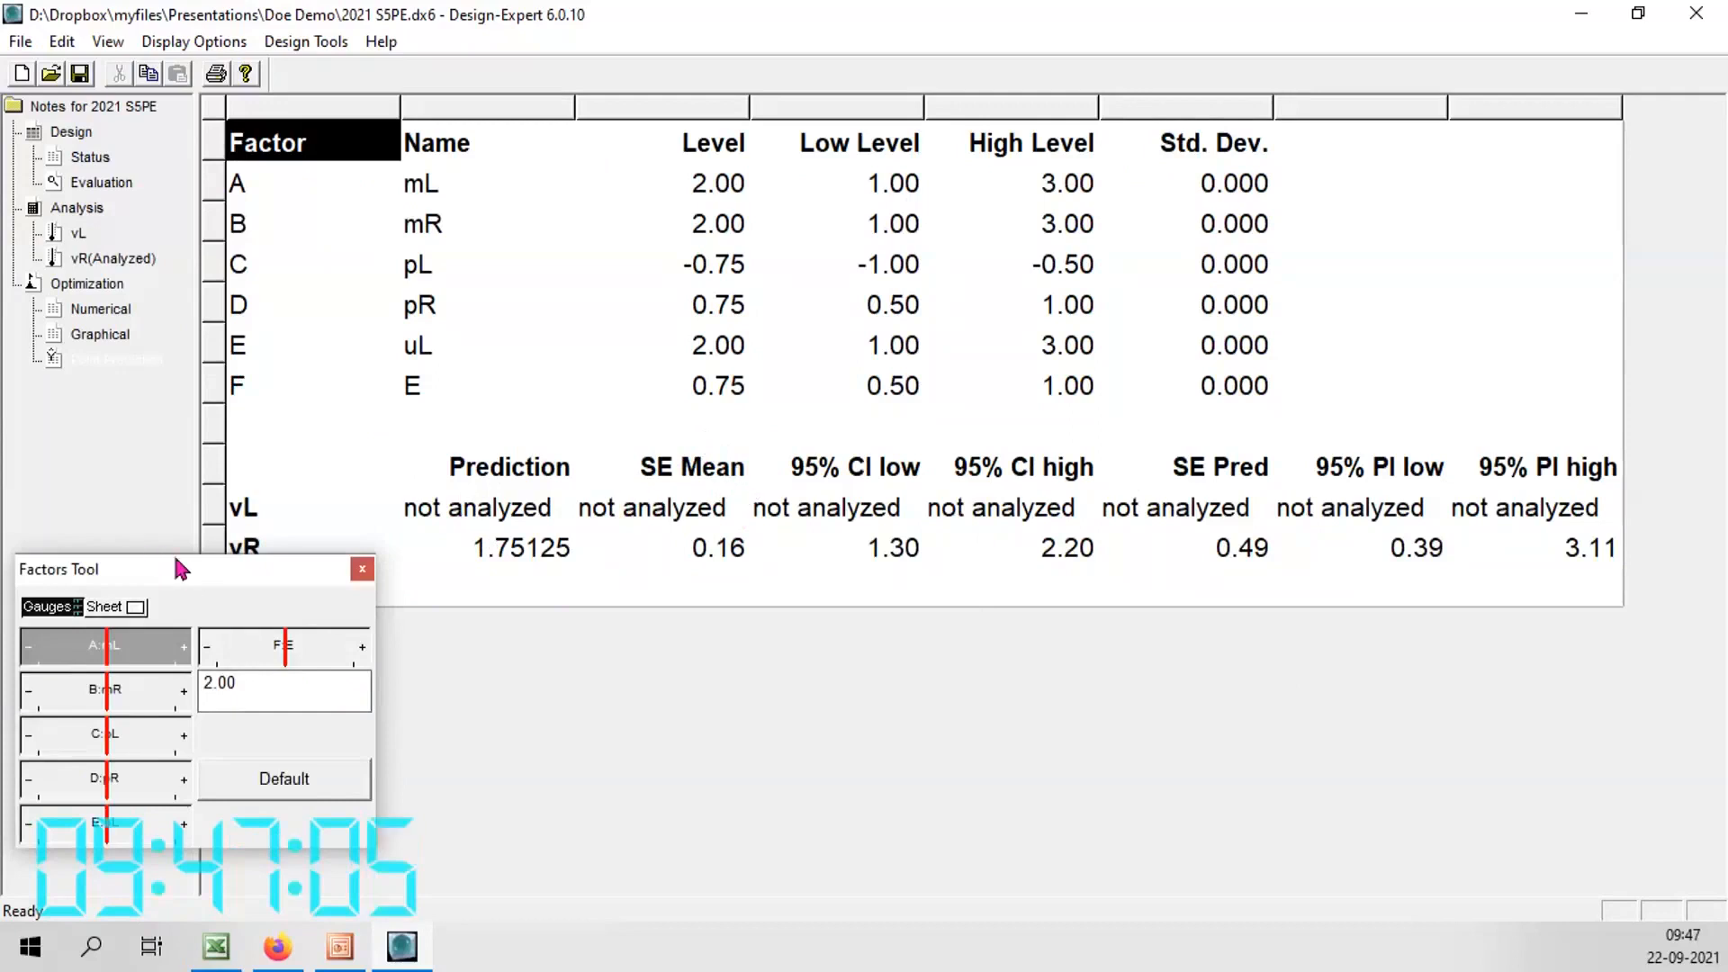
drag(178, 567, 616, 477)
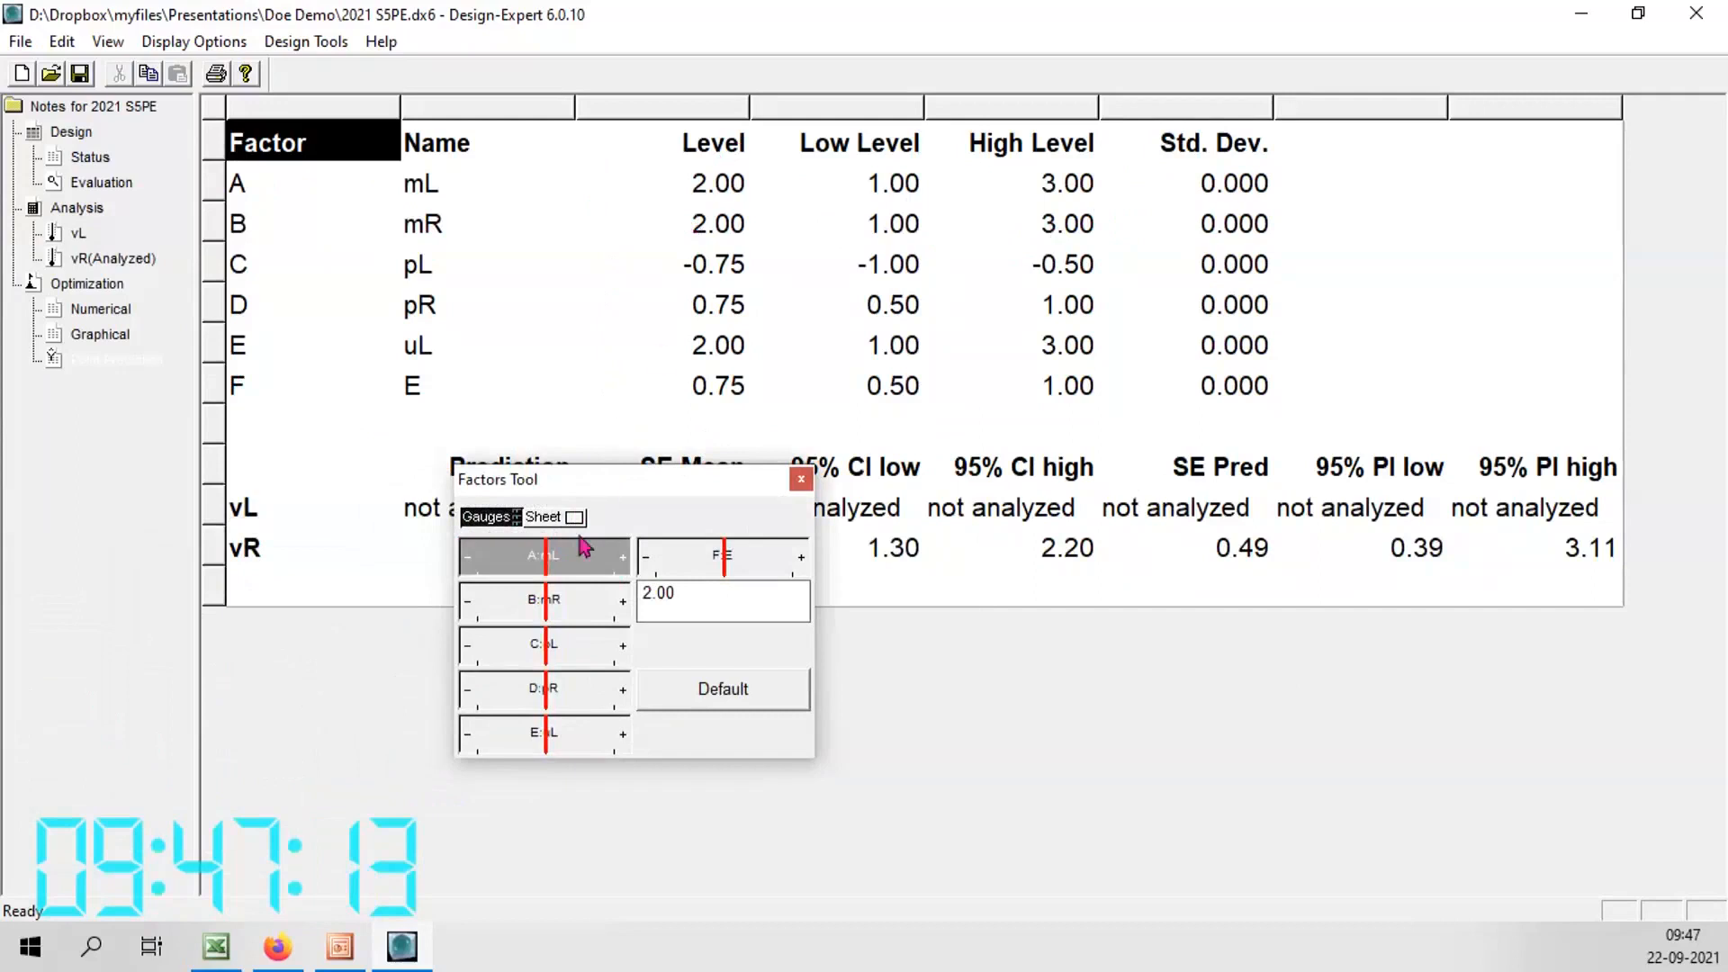
Set the numerical optimization goal for vR to "is maximum" and generate the solutions
click(112, 286)
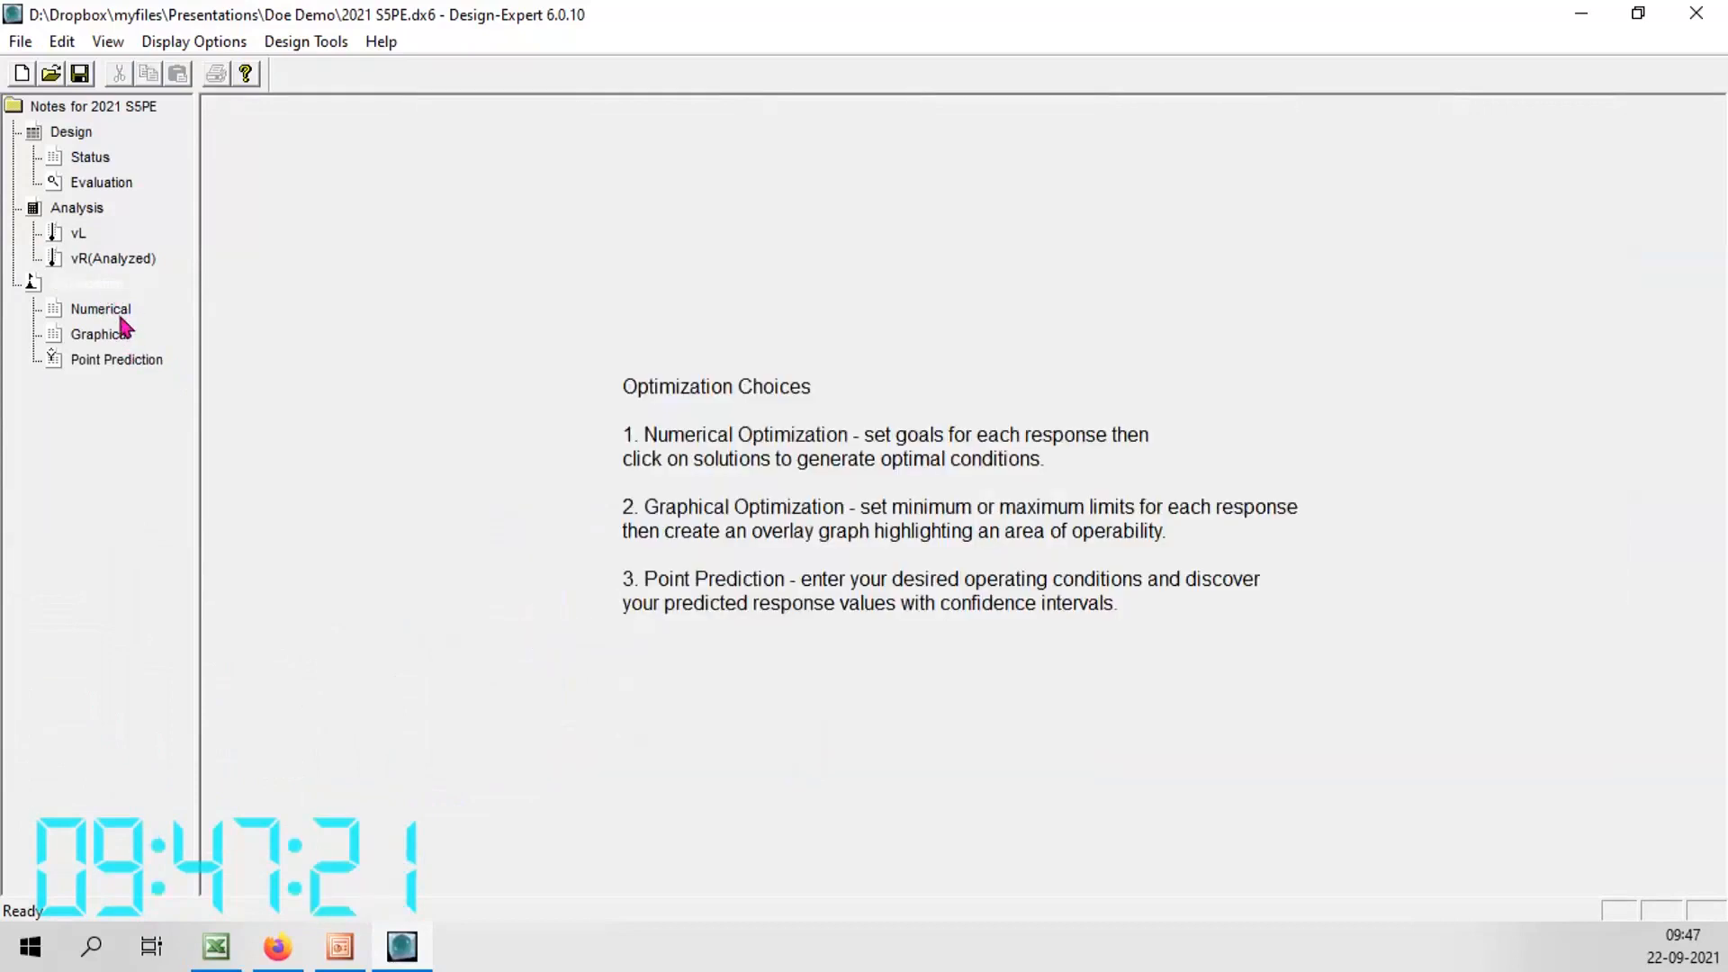
click(100, 311)
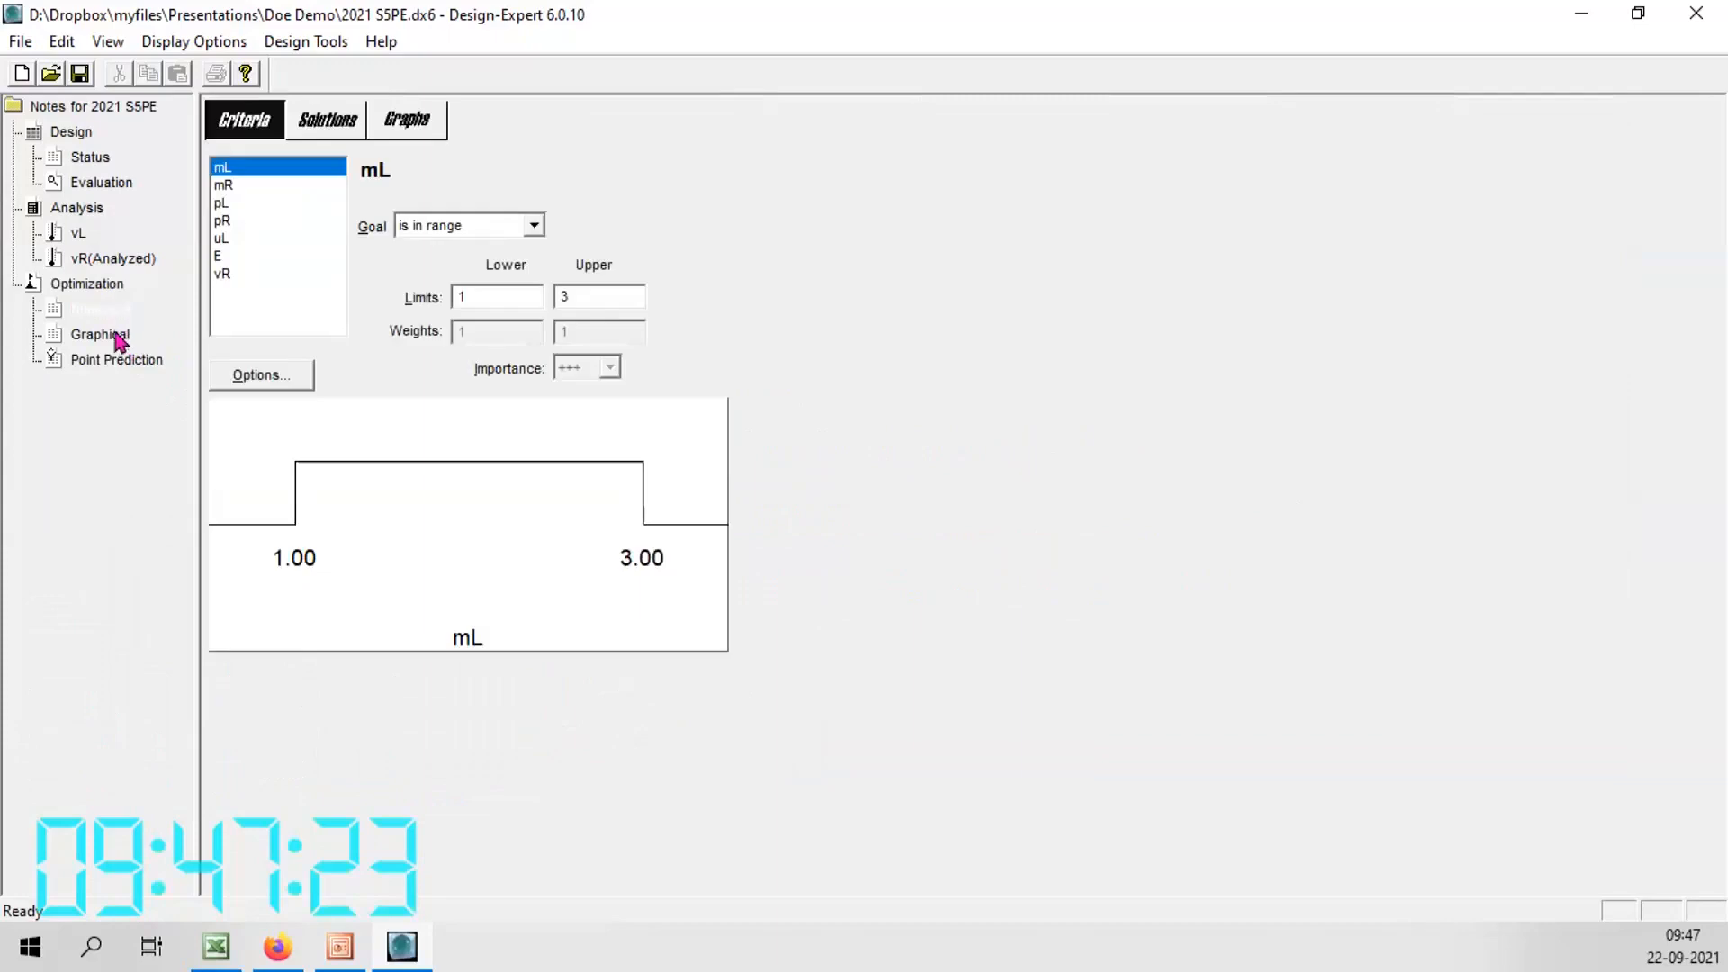
click(232, 275)
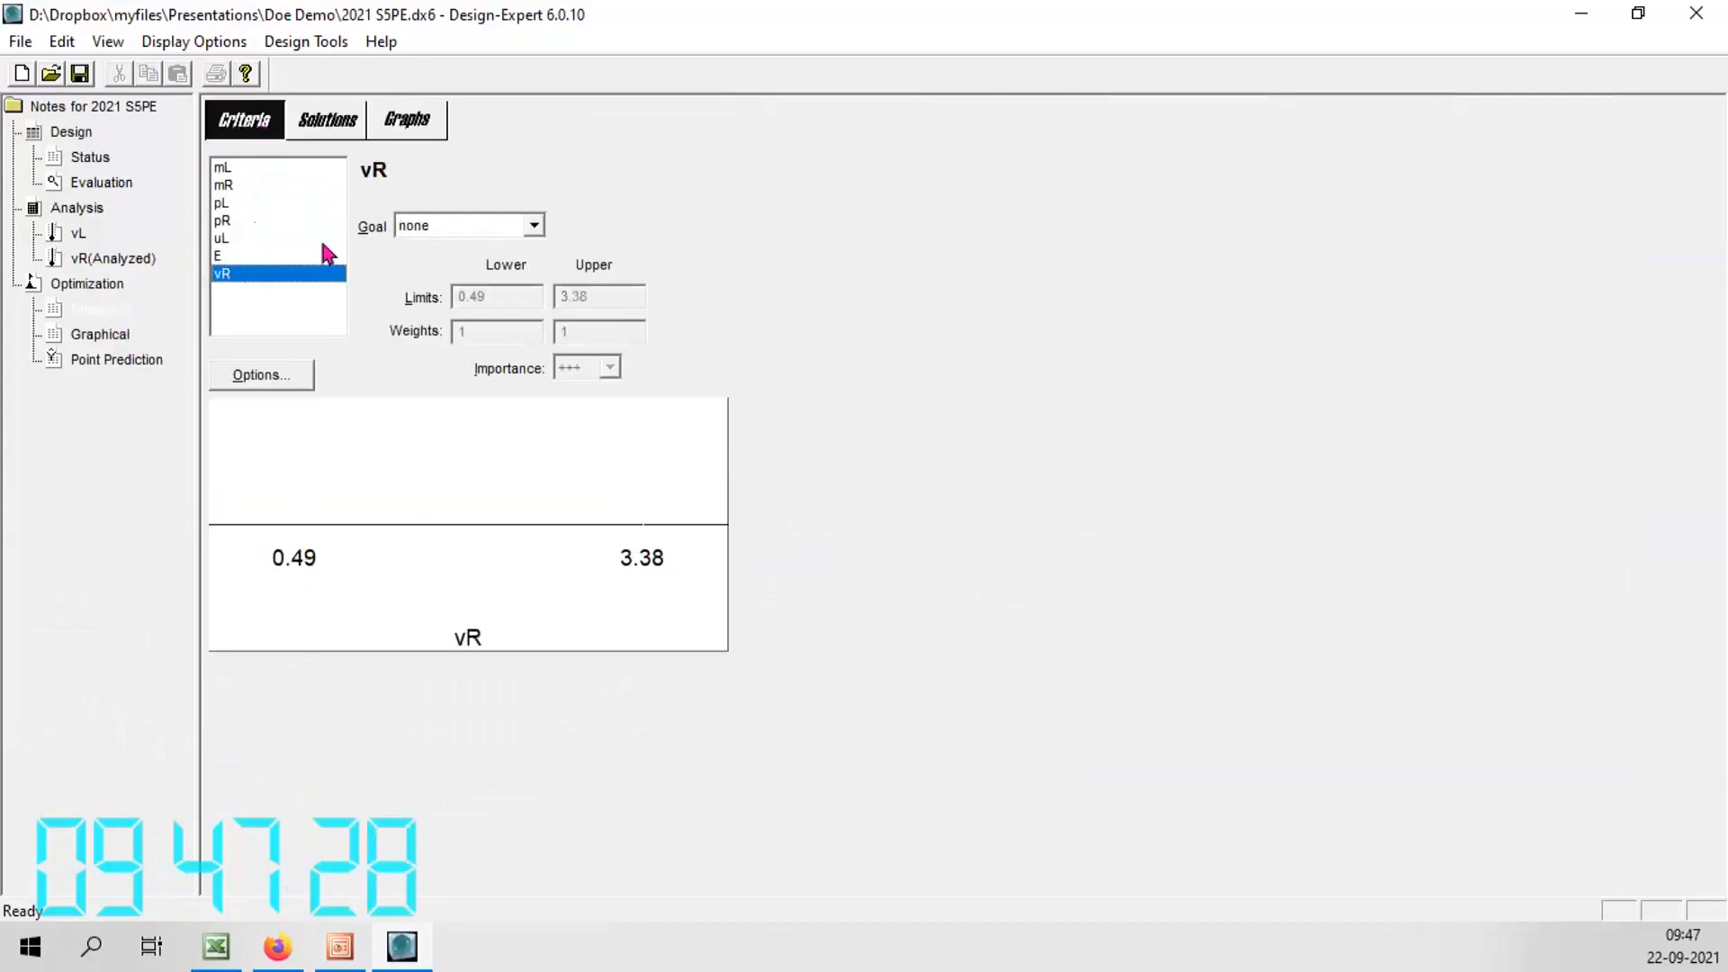
click(529, 229)
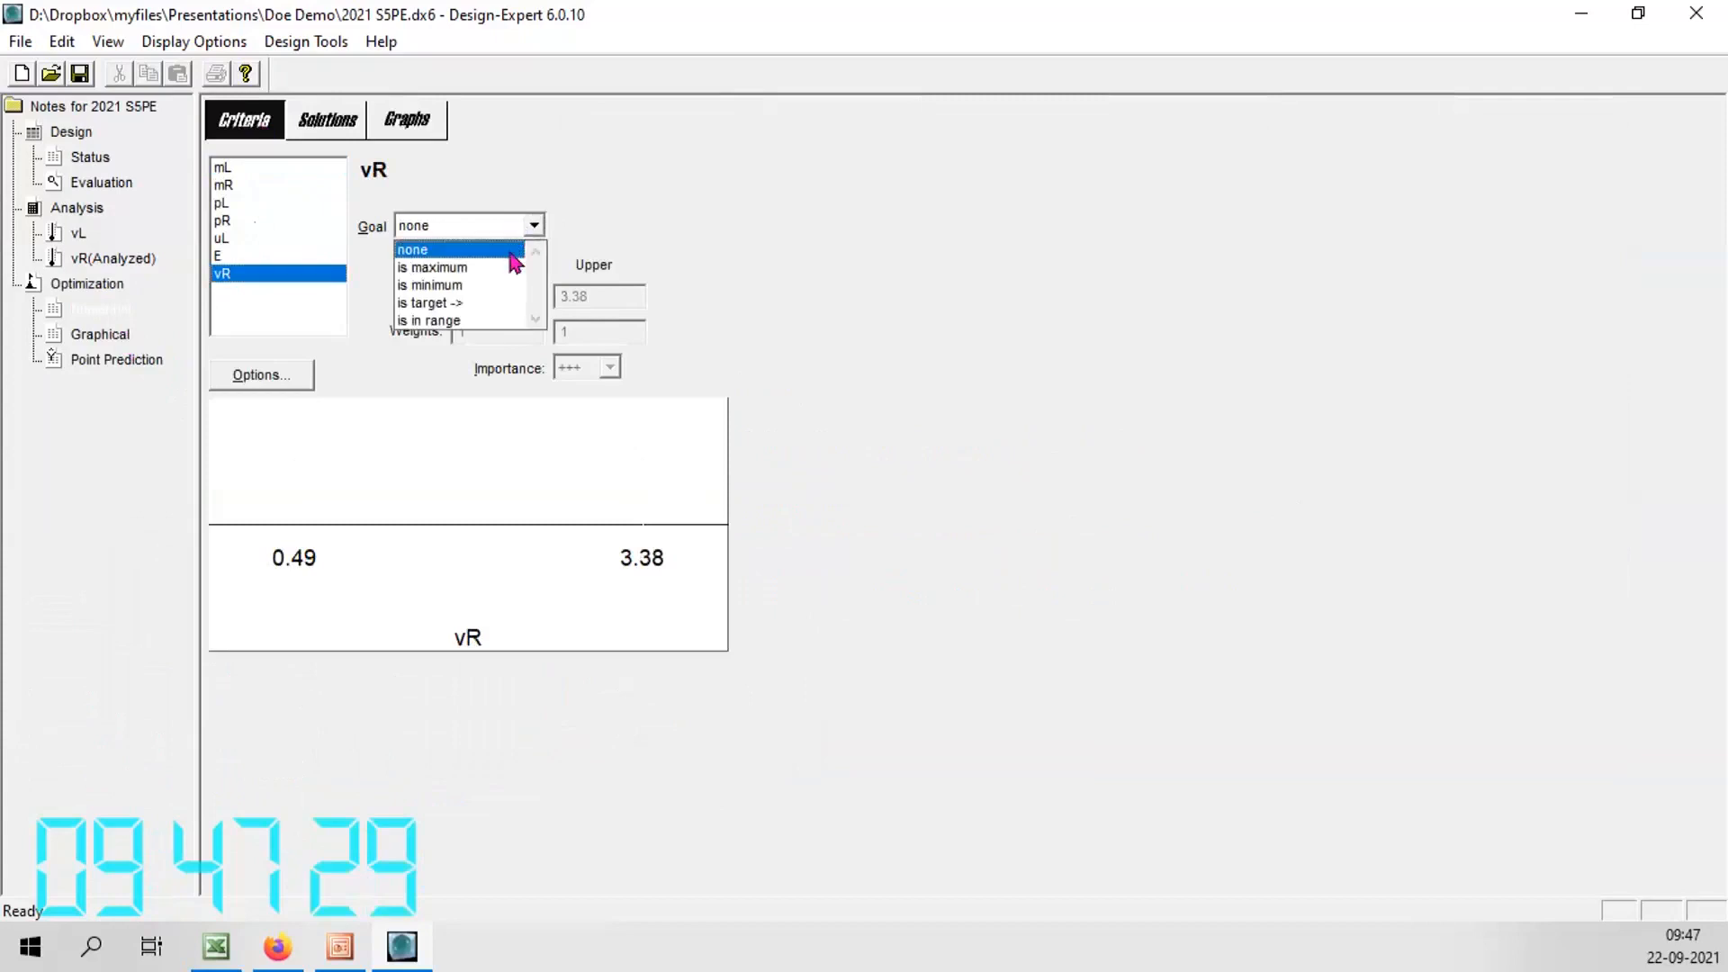
click(462, 270)
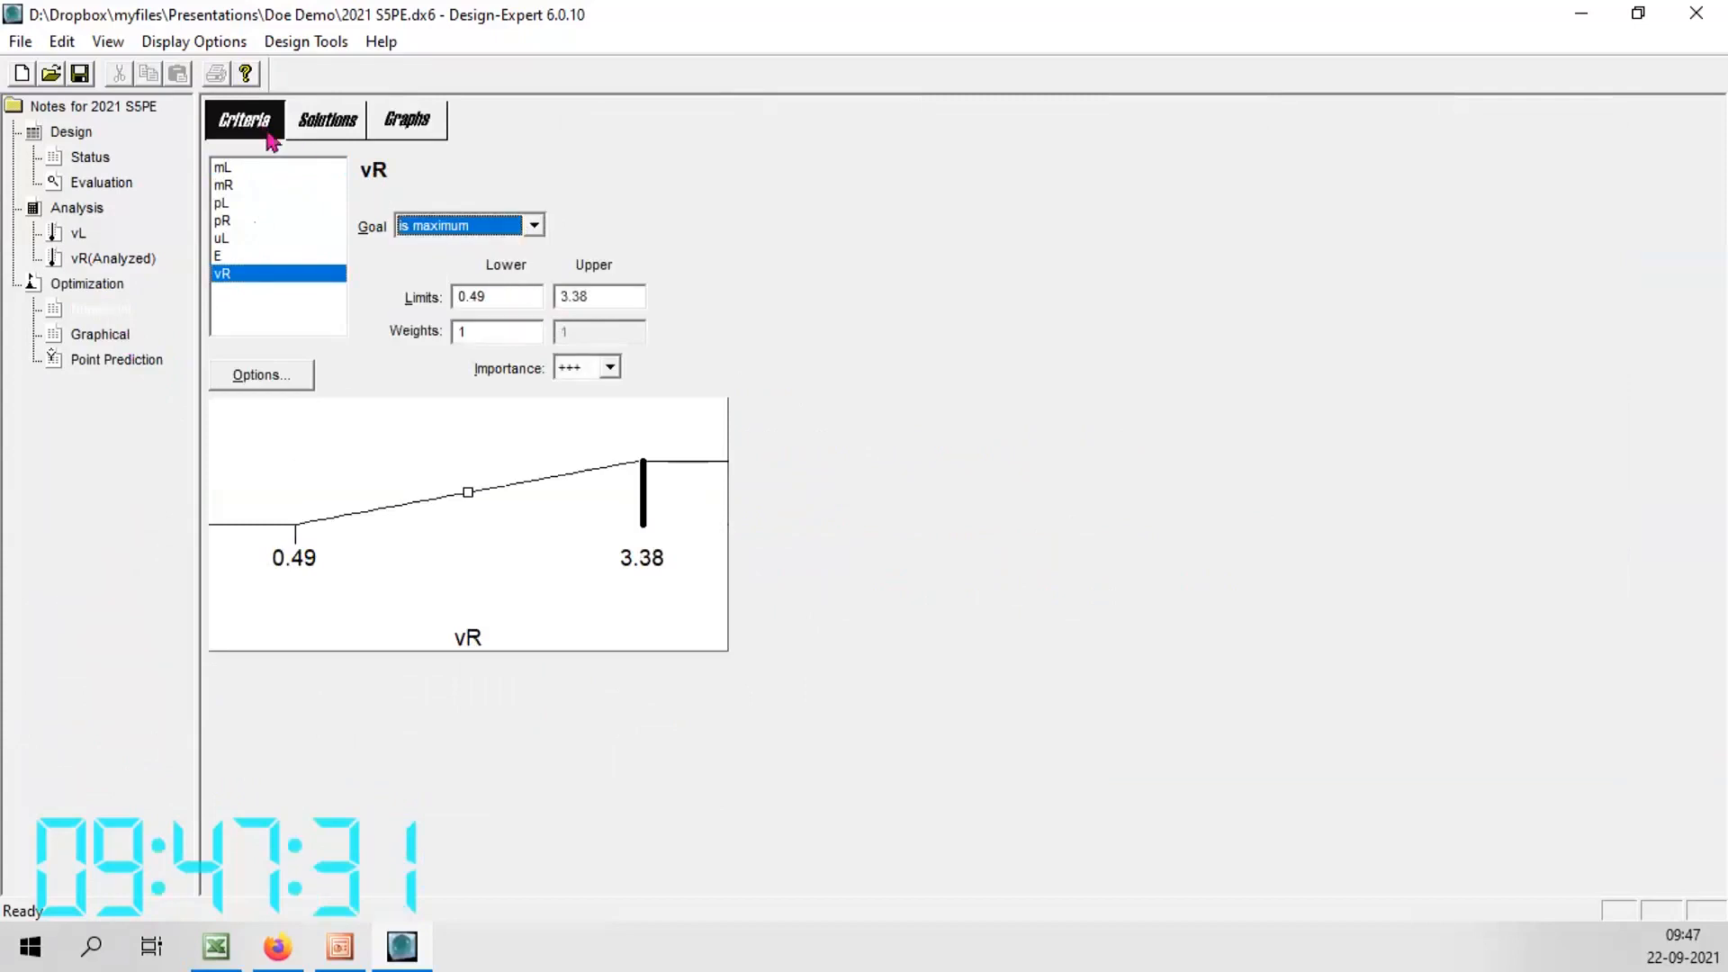
click(316, 117)
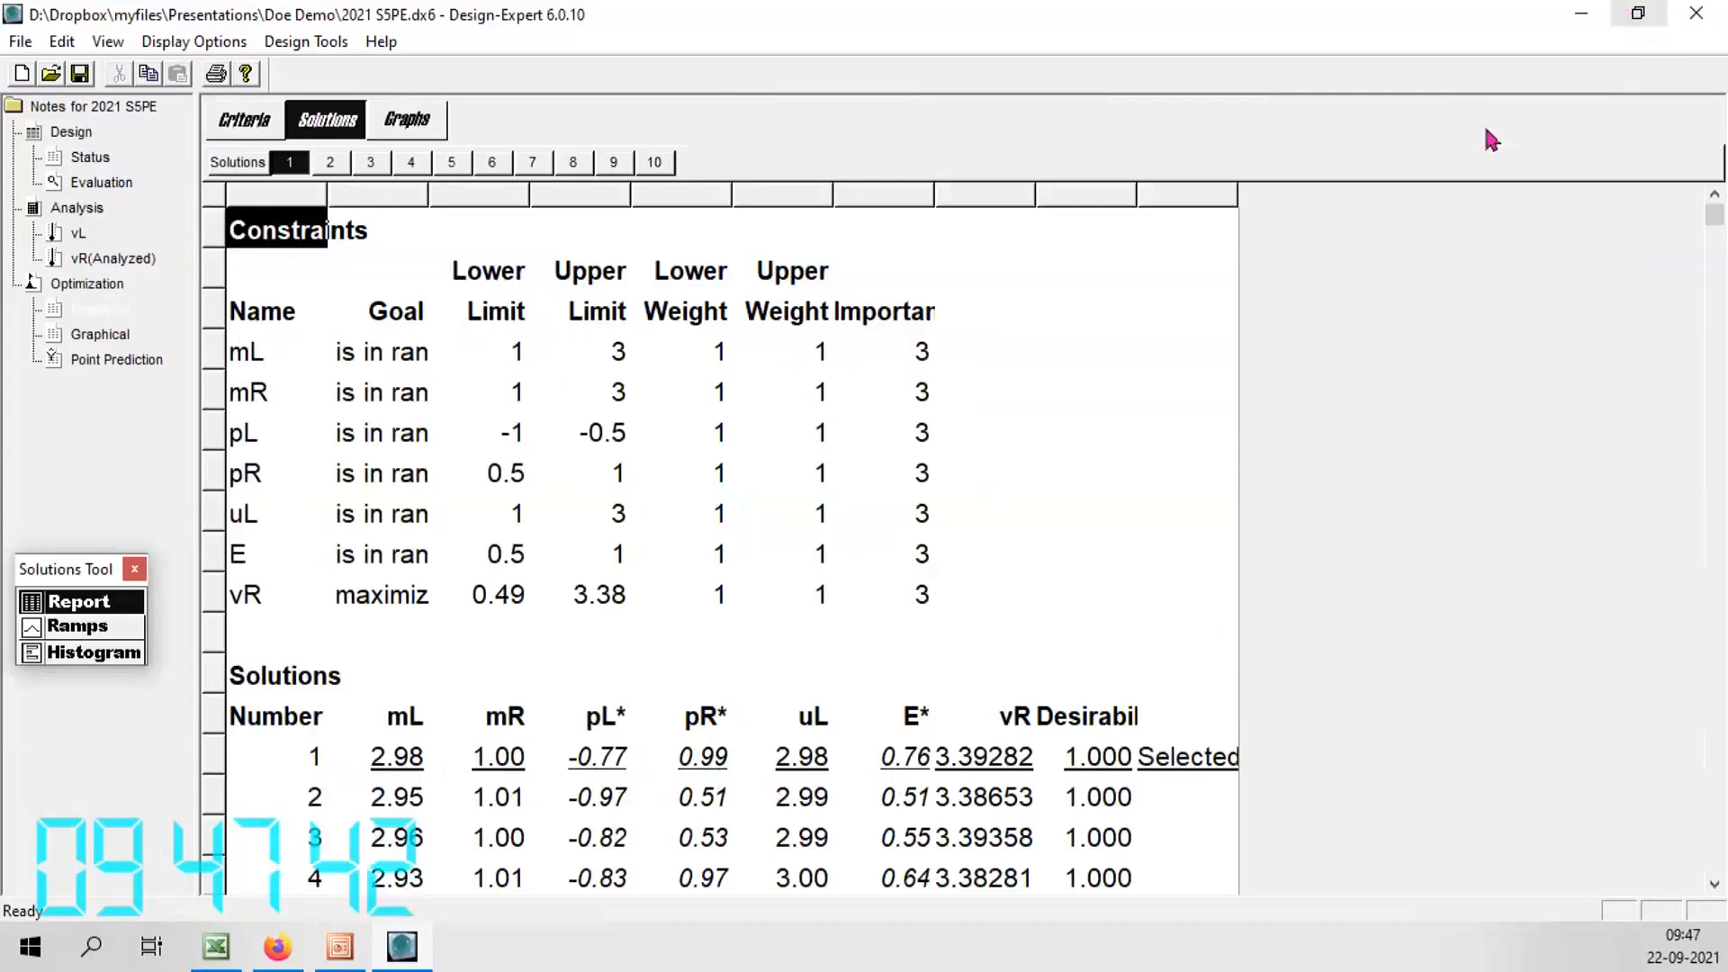
Restore the Design-Expert window to a smaller size over Collision Lab and examine the first optimization solution
drag(1585, 25, 1354, 126)
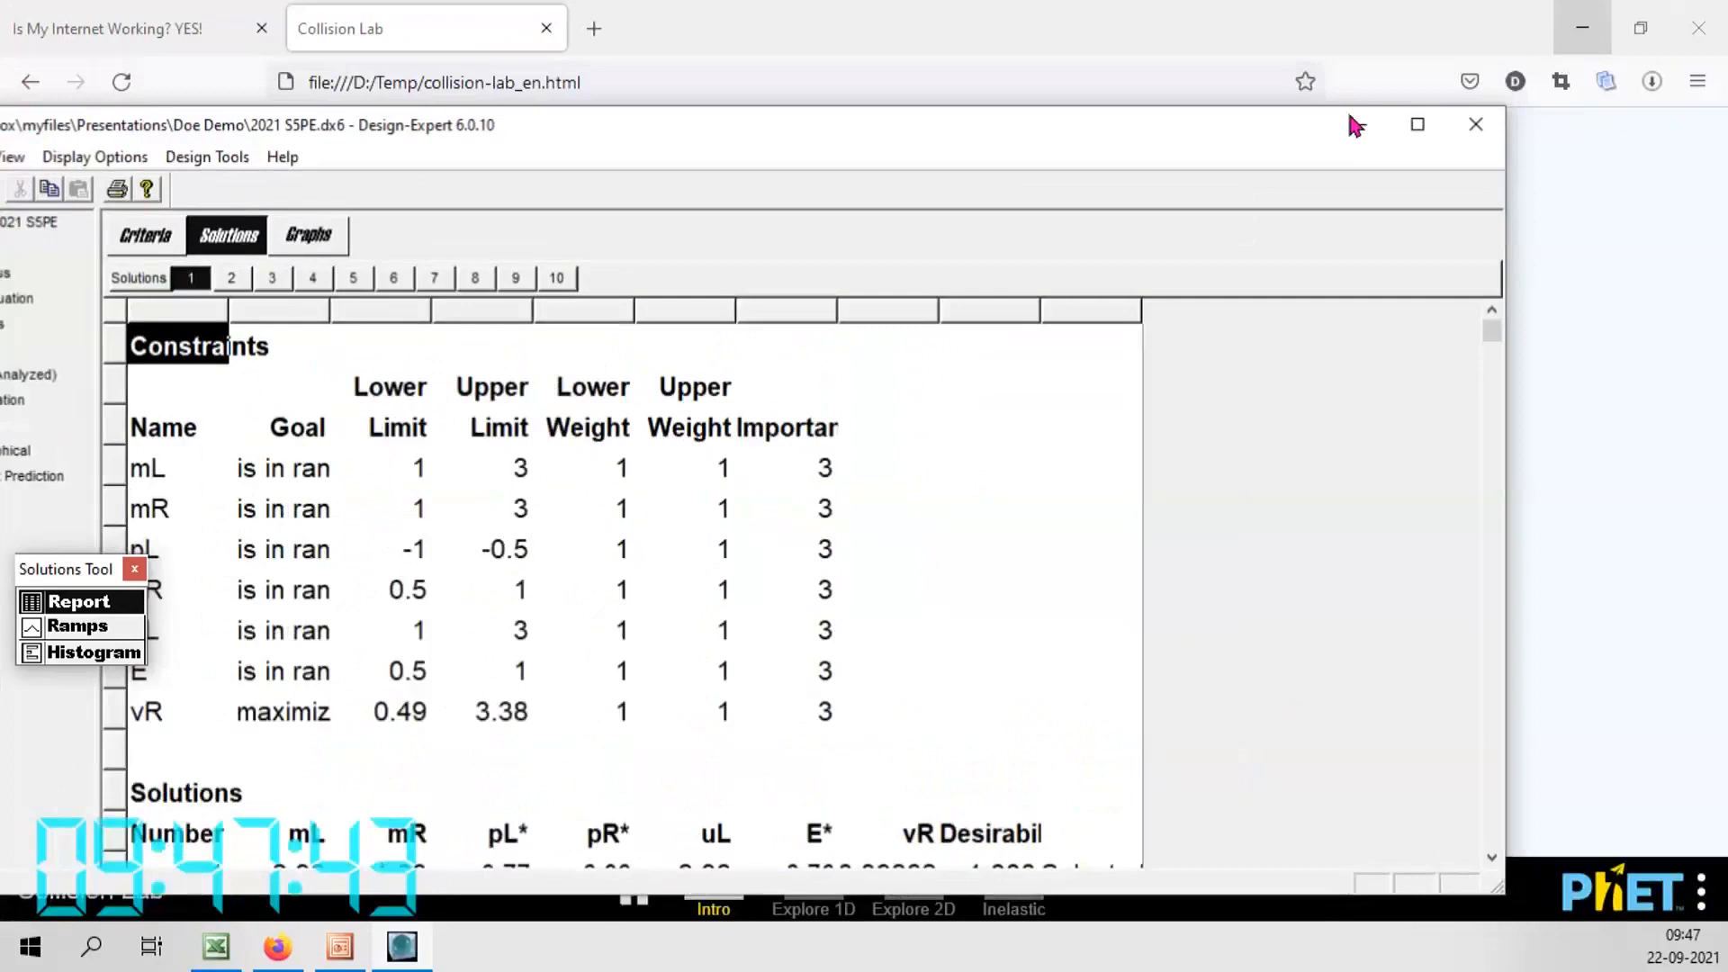
drag(942, 148, 0, 45)
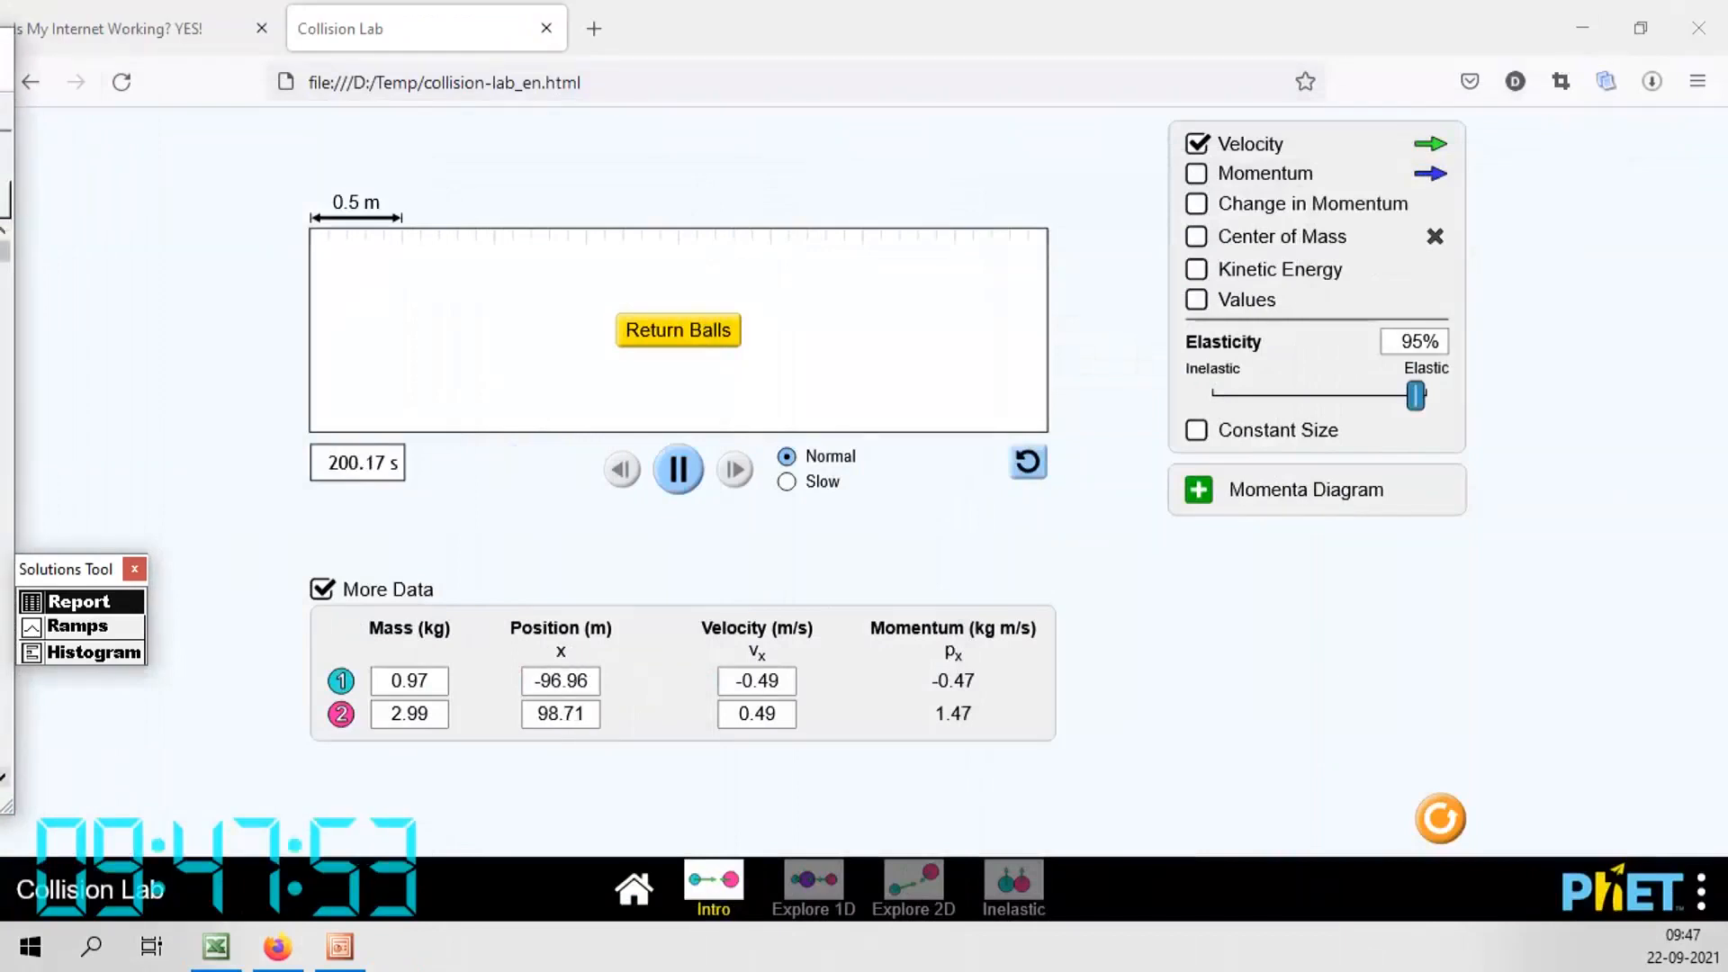
drag(0, 45, 1105, 53)
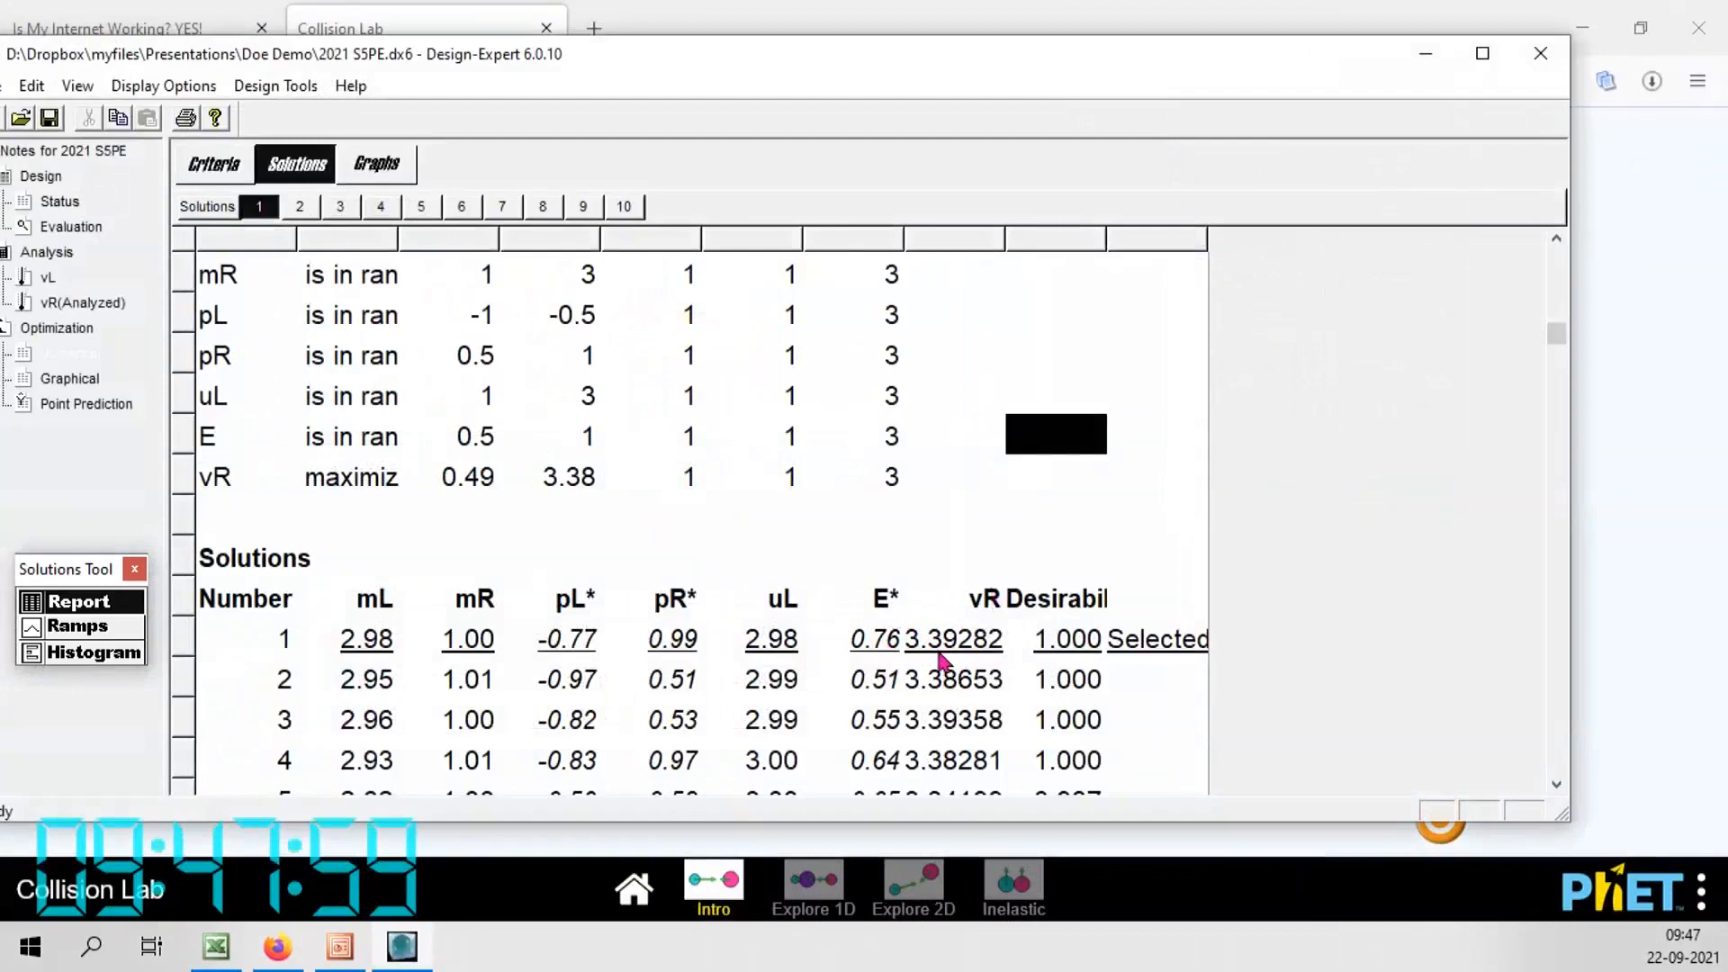
Move the Design-Expert window aside to uncover the Collision Lab simulation
drag(996, 70, 0, 35)
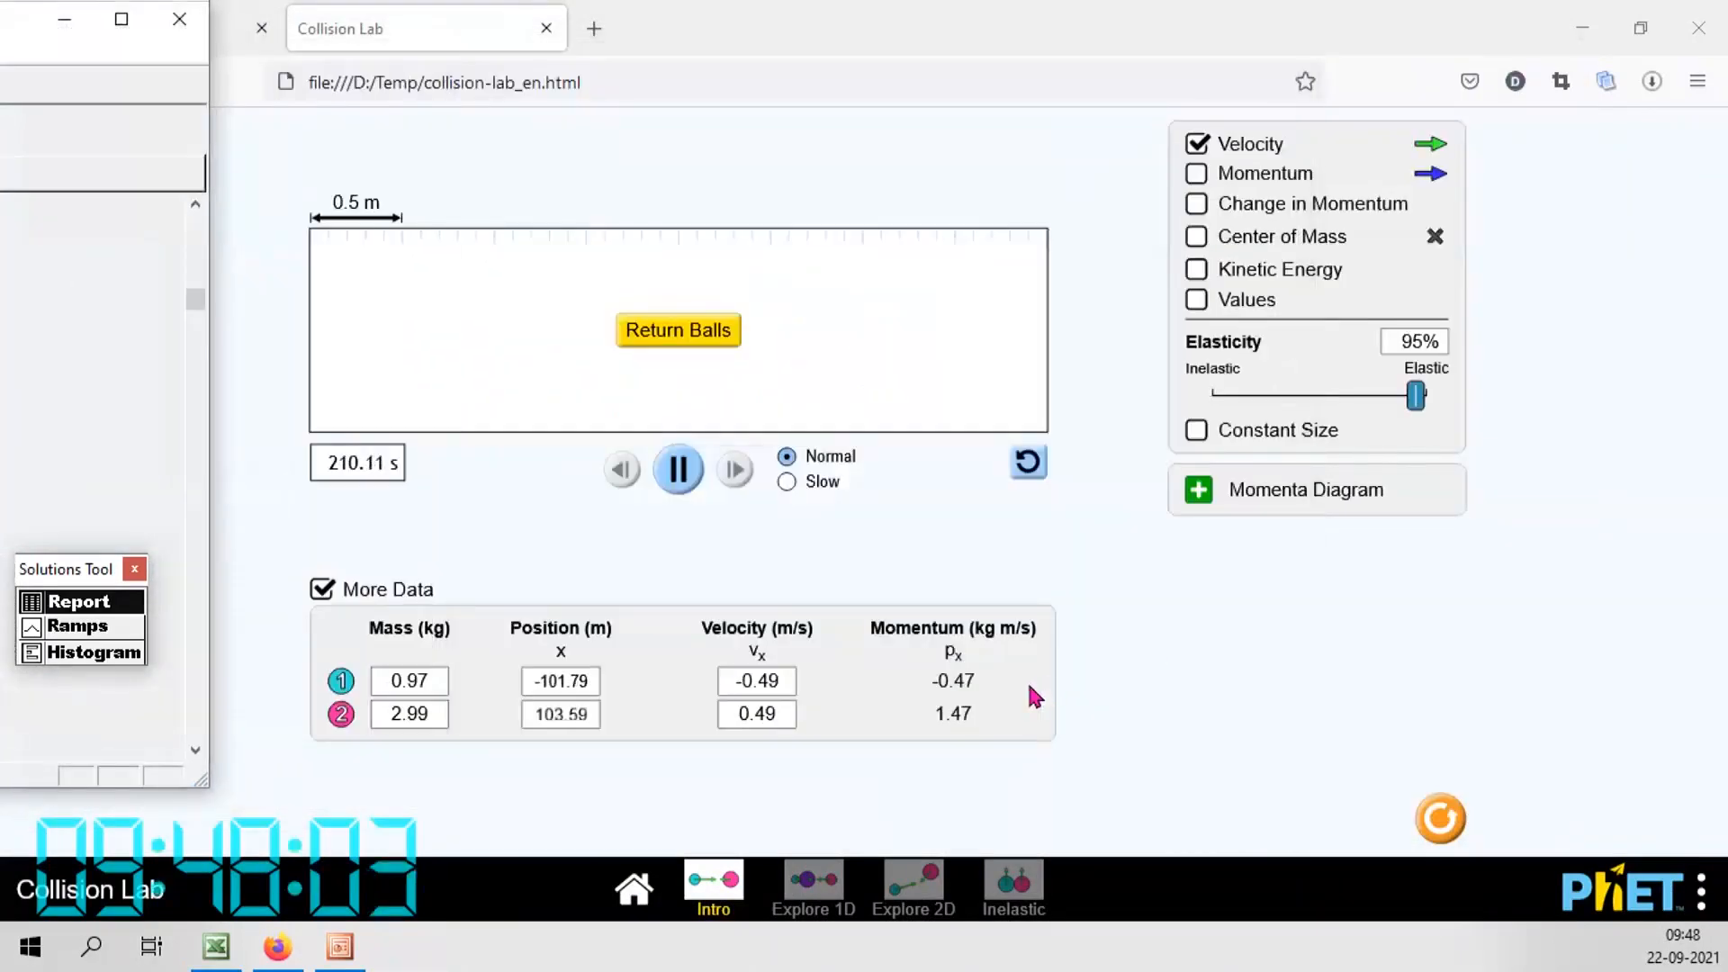
Try to set the mass of ball 1 to 2.99 kg and the mass of ball 2 to 0.98 kg
click(409, 681)
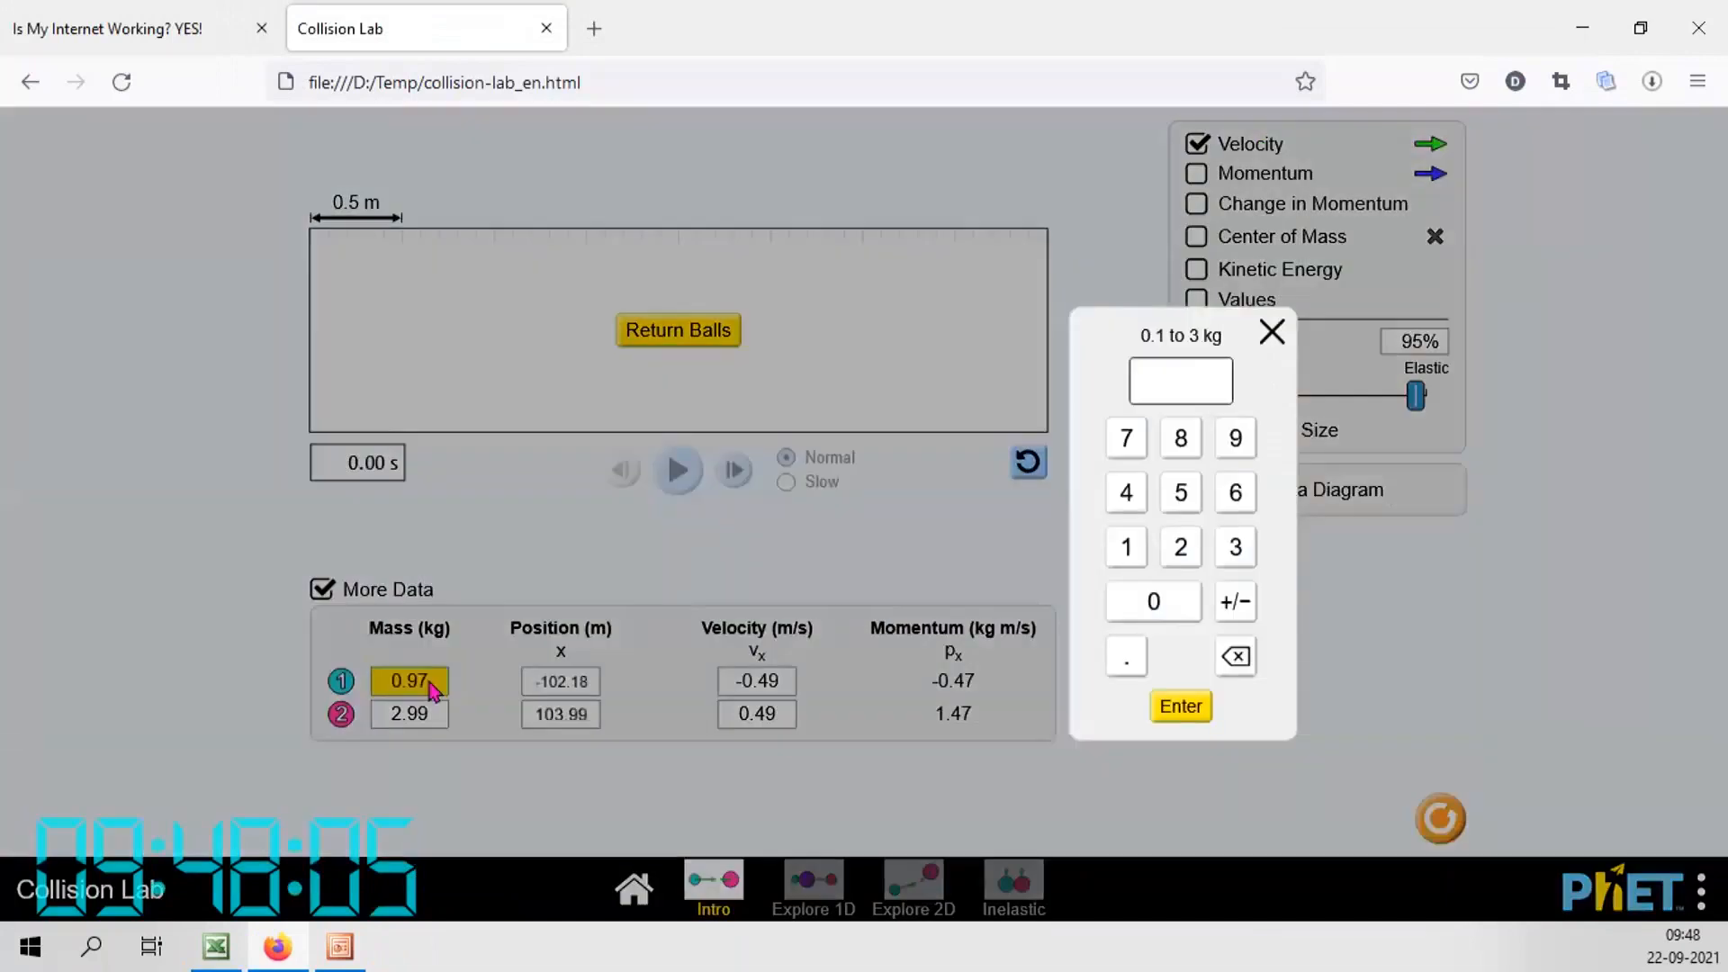
click(1174, 558)
click(1125, 665)
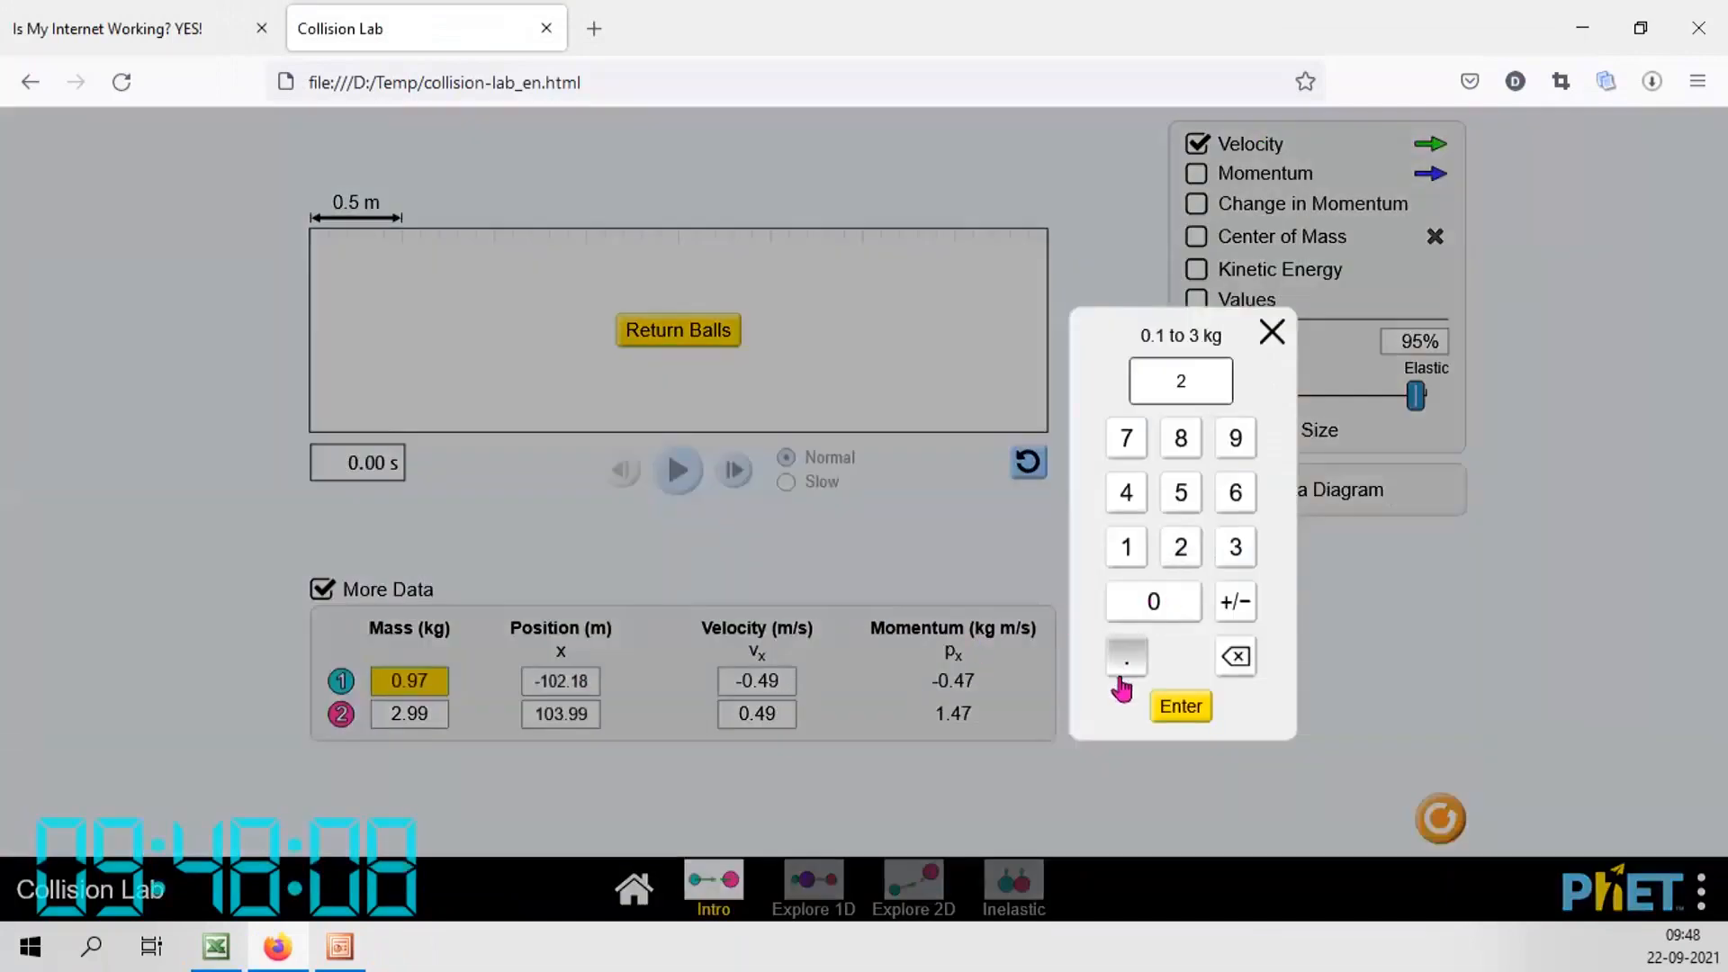
click(1235, 450)
click(1235, 441)
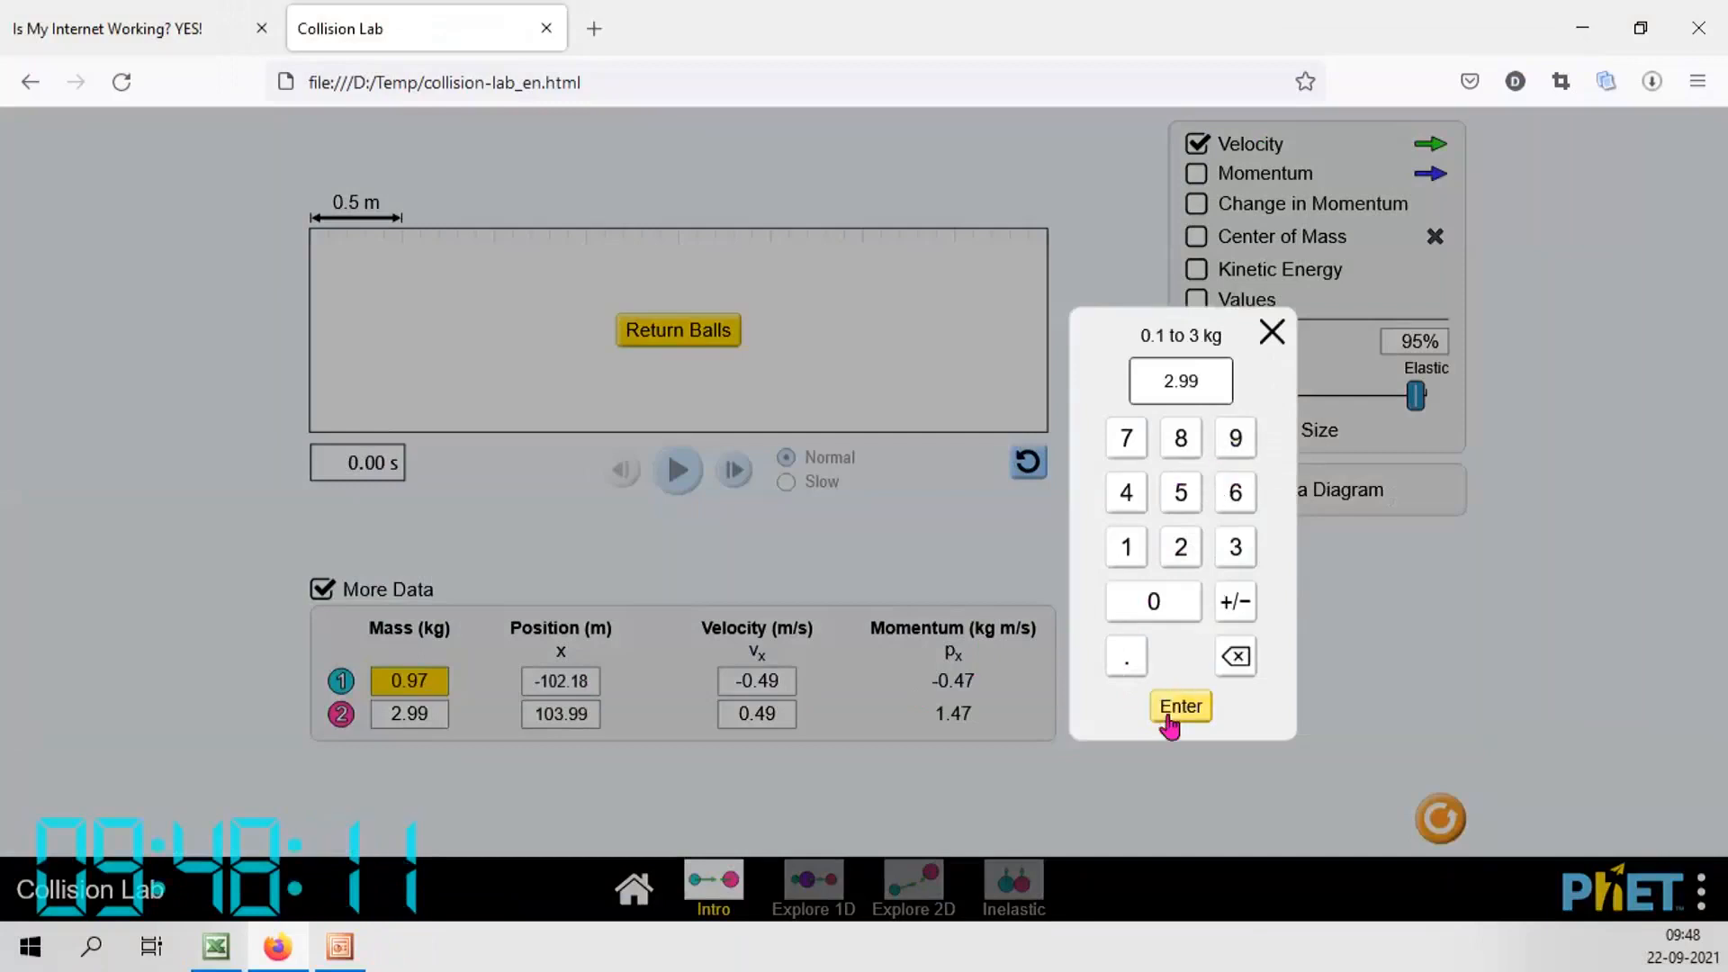
click(1179, 707)
click(397, 711)
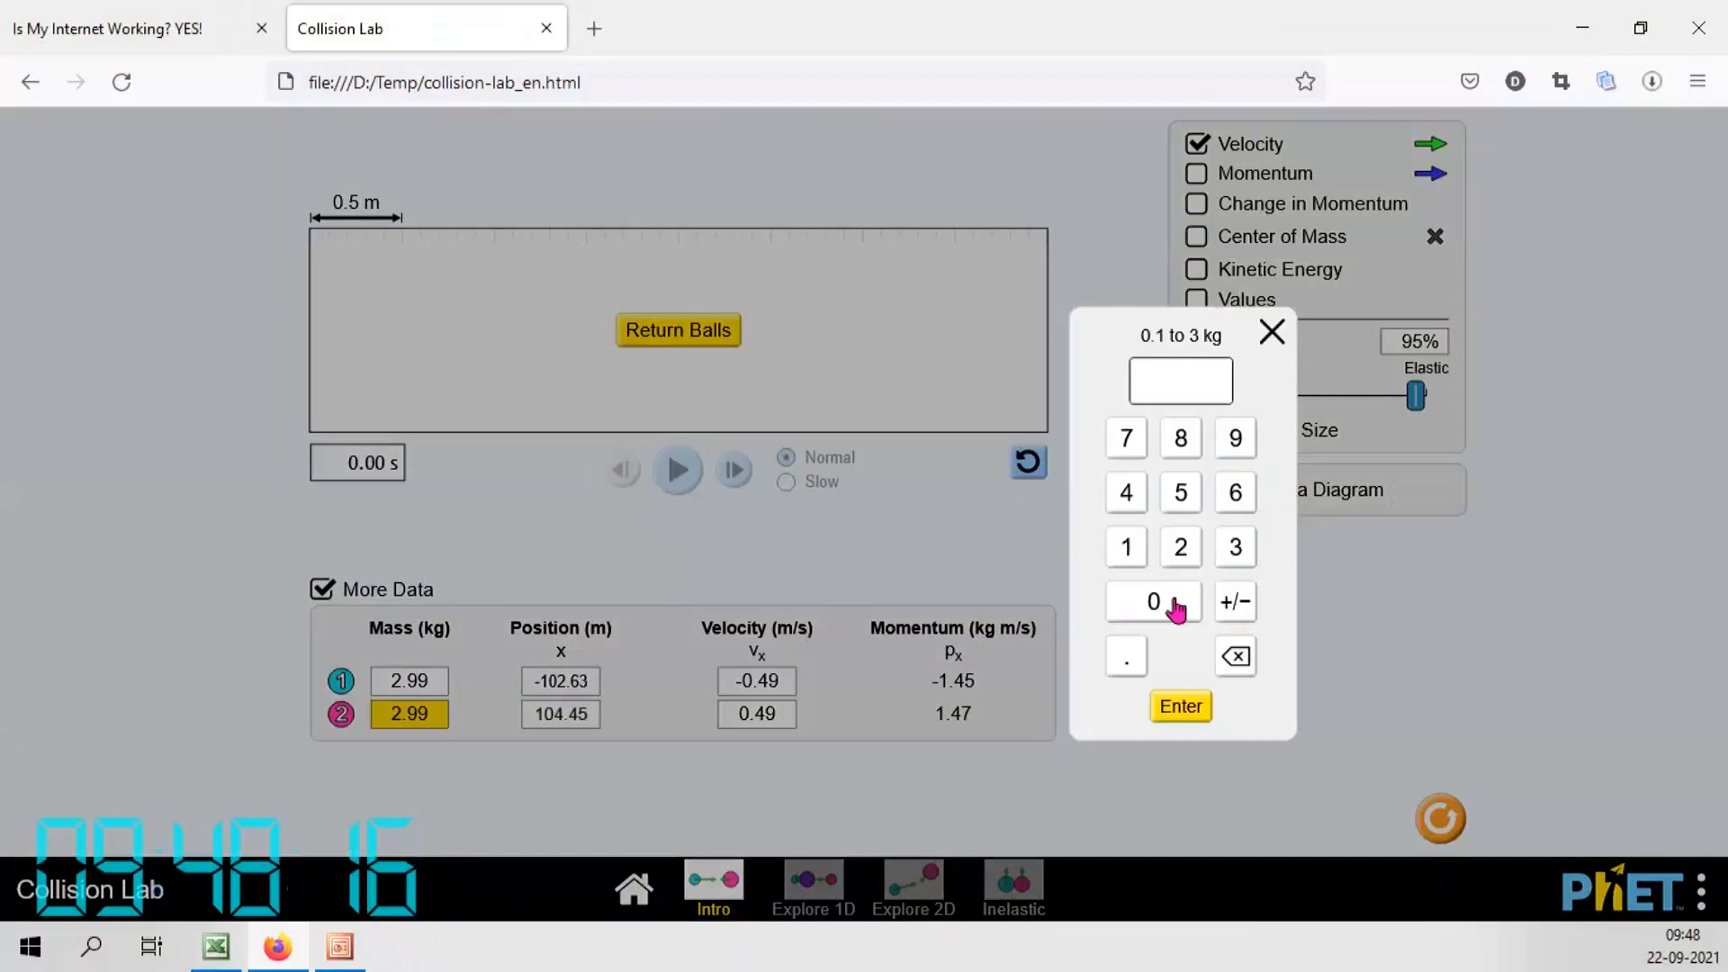
click(1143, 666)
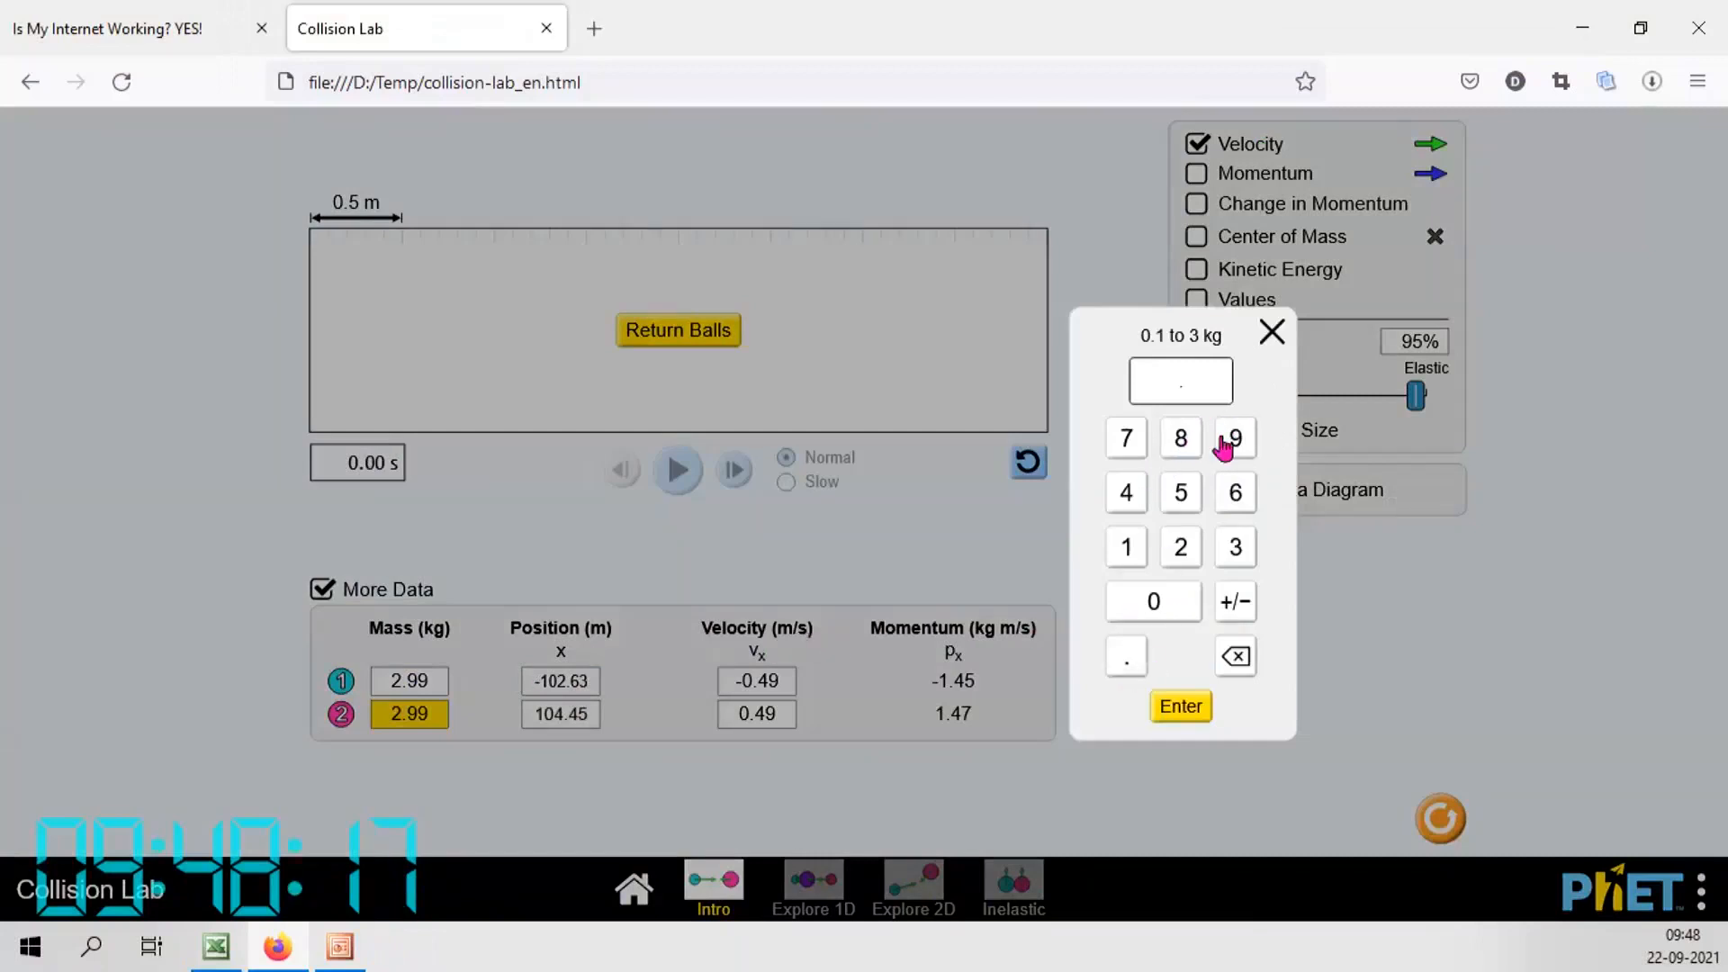
click(1223, 441)
click(1181, 439)
click(1179, 707)
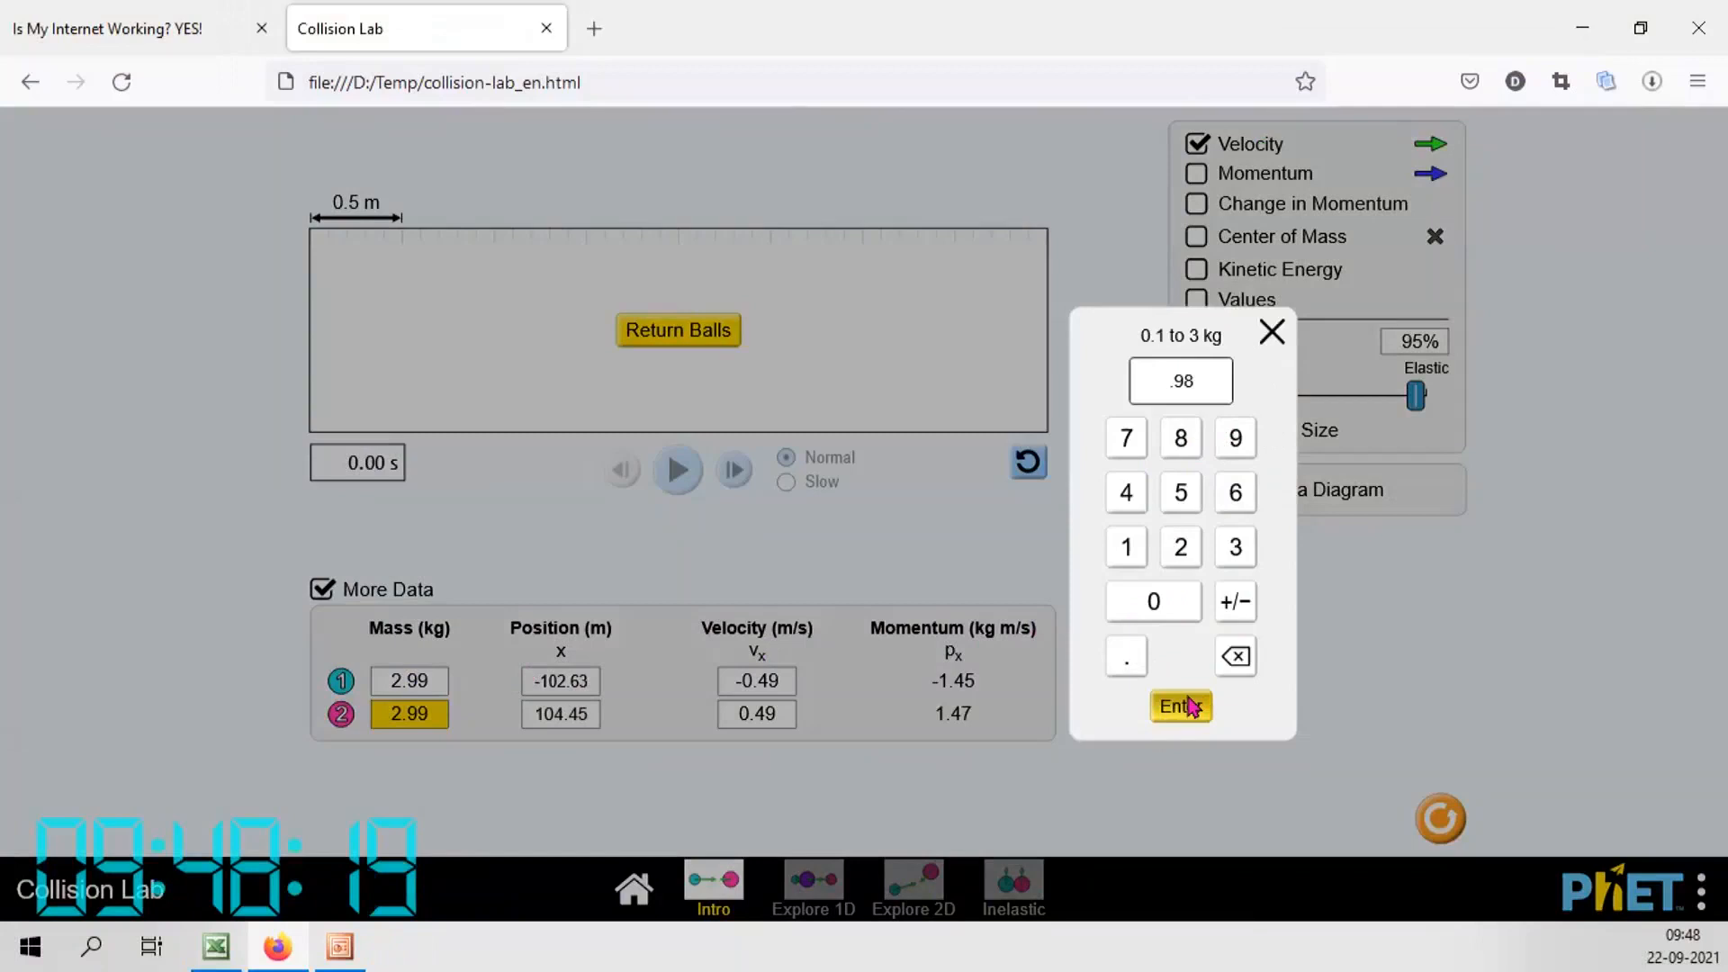
Return the balls to their start positions and set the mass of ball 1 to 2.98 kg
click(677, 333)
click(421, 685)
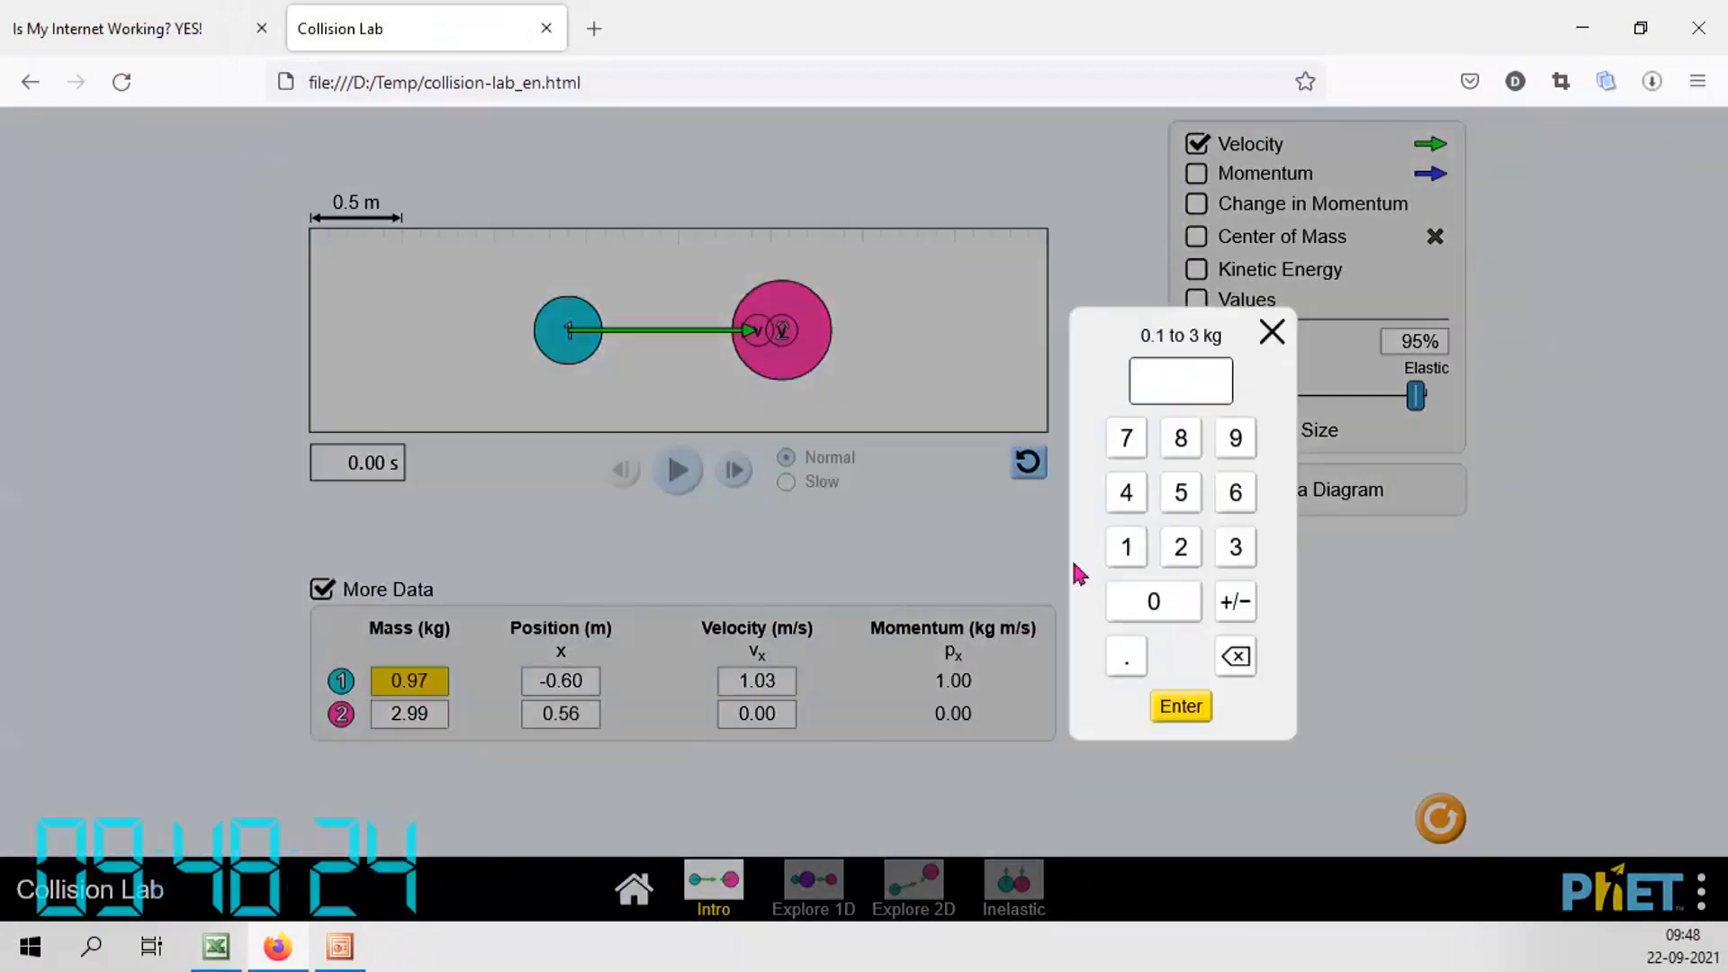
click(1181, 547)
click(1127, 657)
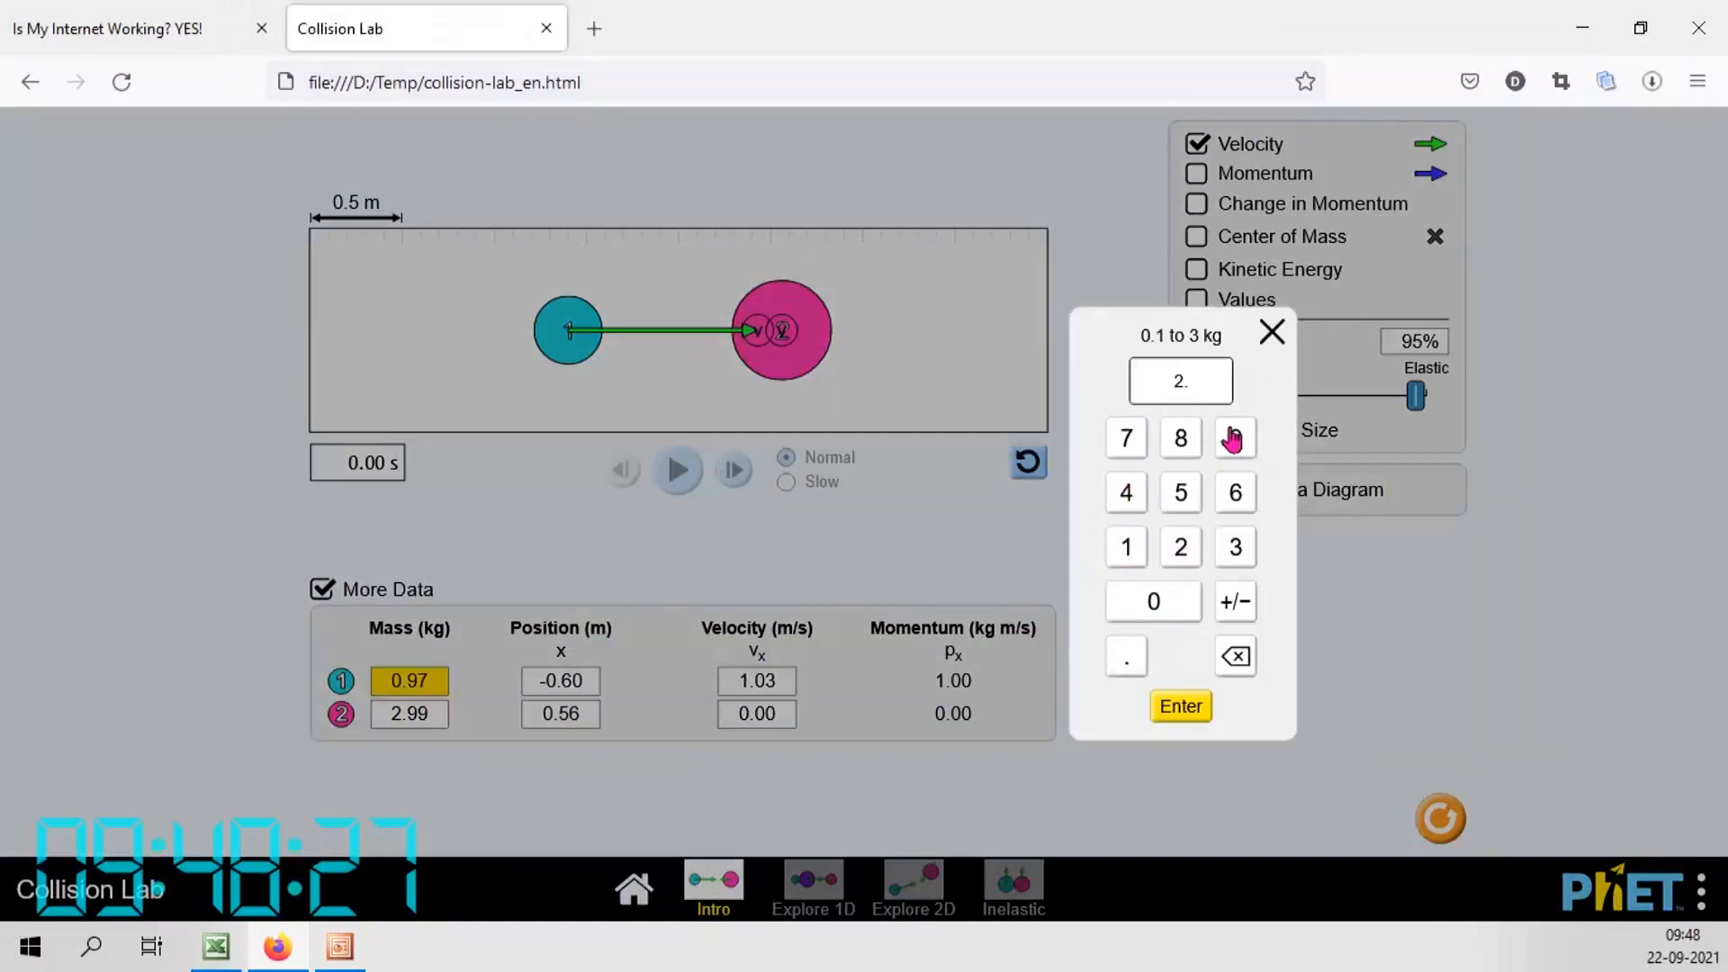
click(1234, 438)
click(1180, 439)
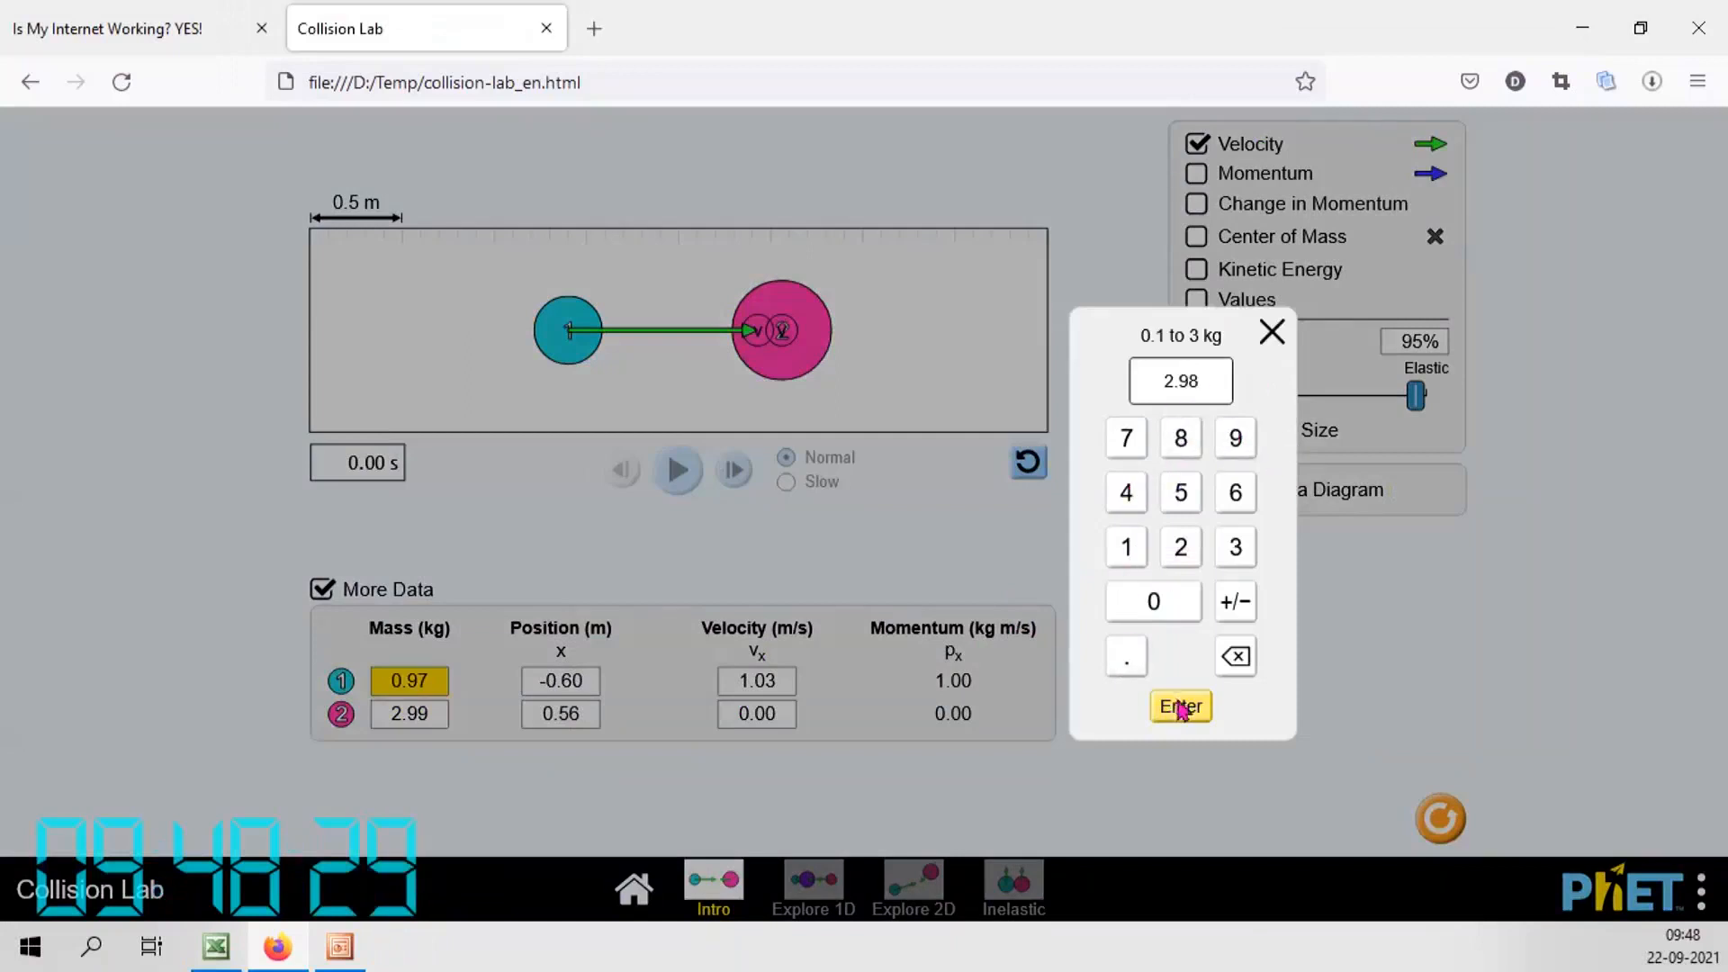
click(1180, 706)
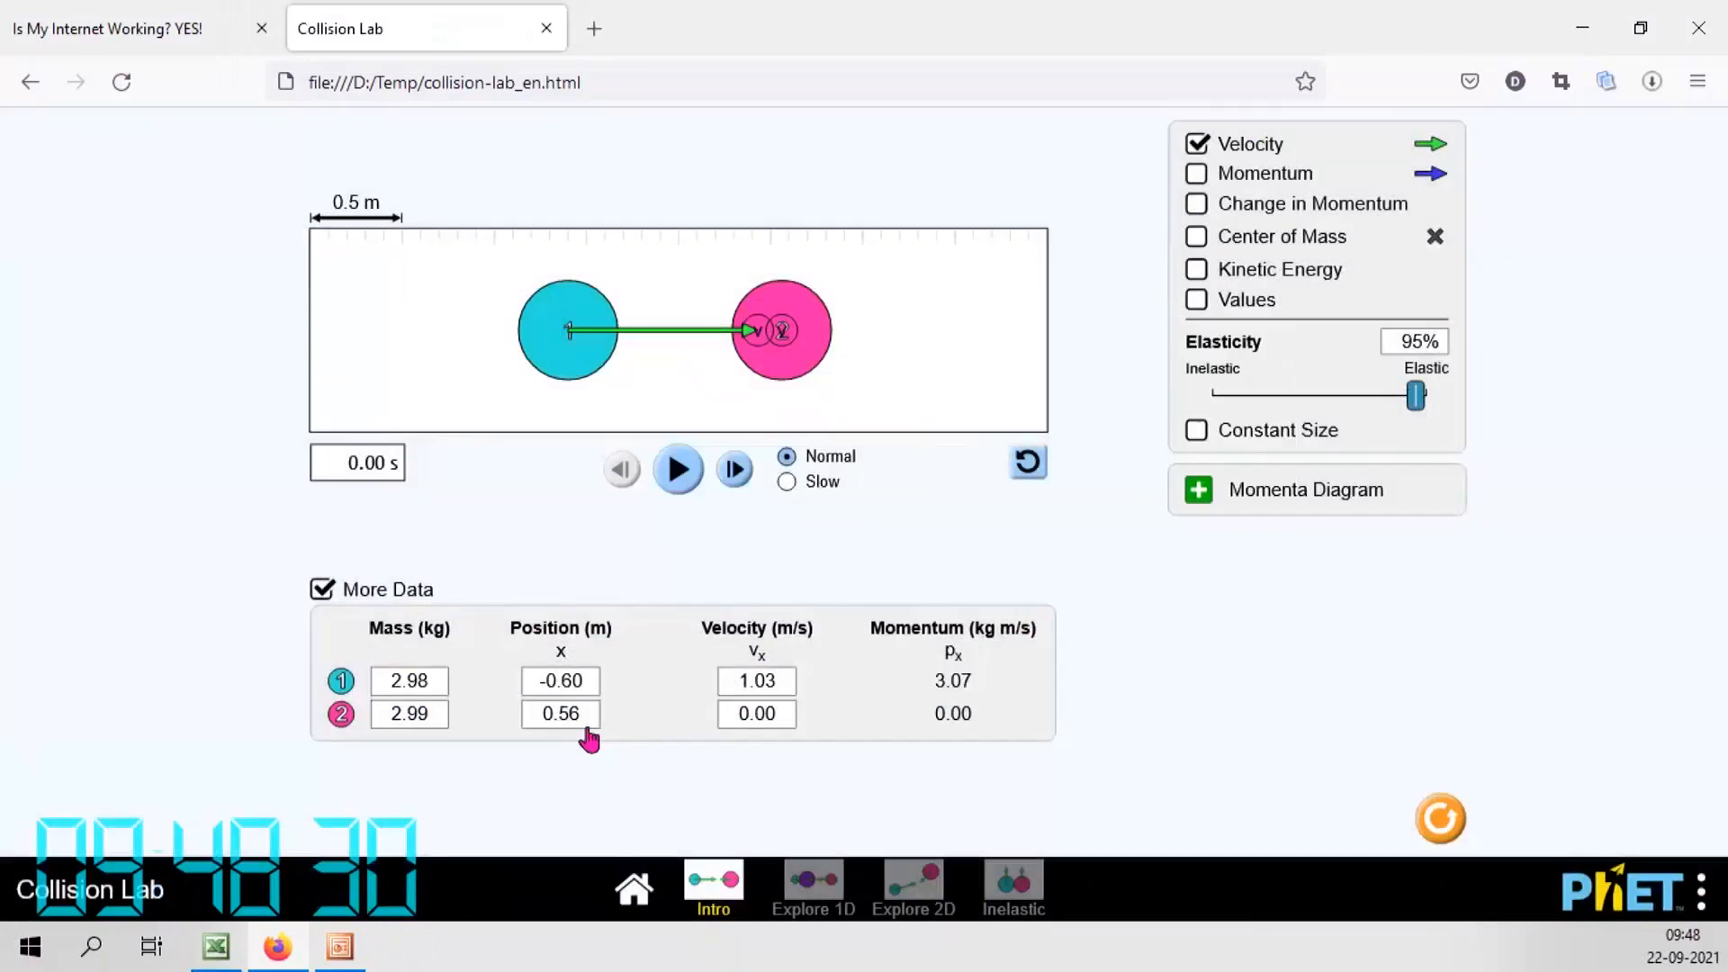
Set the mass of ball 2 to 0.99 kg
click(416, 716)
click(1126, 655)
click(1229, 440)
click(1229, 441)
click(1183, 711)
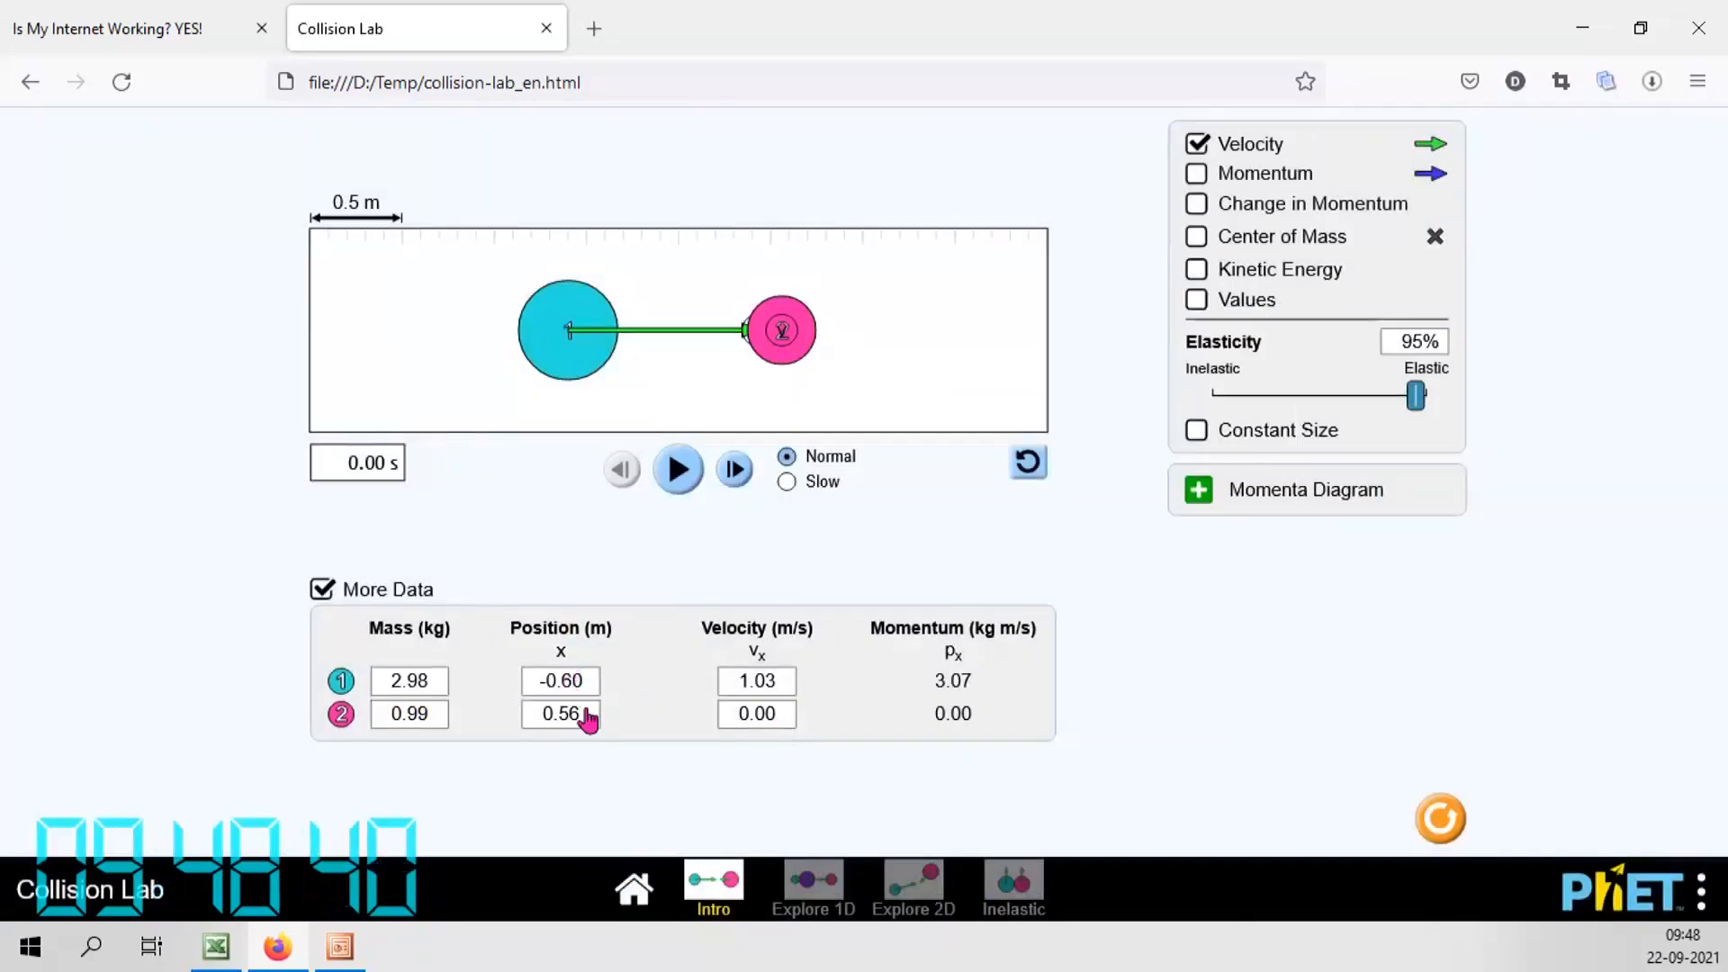
Set the starting position of ball 1 to -0.77 m
click(577, 688)
click(1231, 603)
click(1124, 660)
click(1126, 438)
click(1127, 438)
click(1184, 709)
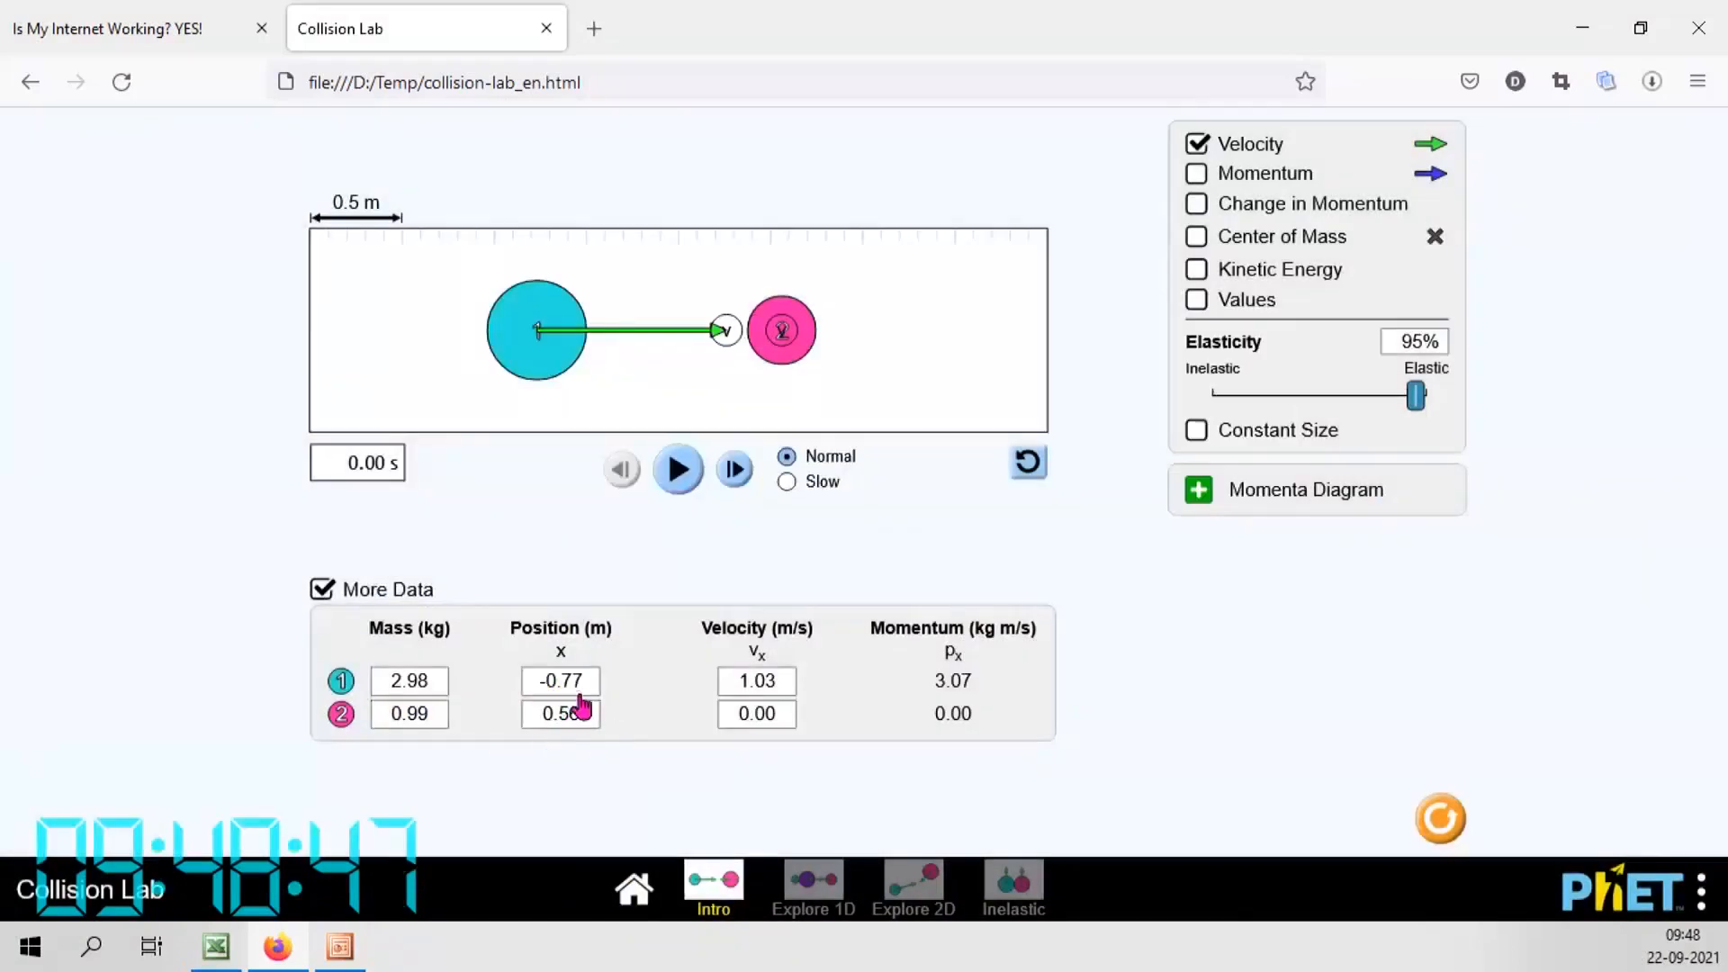
Set the starting position of ball 2 to 0.99 m
click(621, 717)
click(1127, 656)
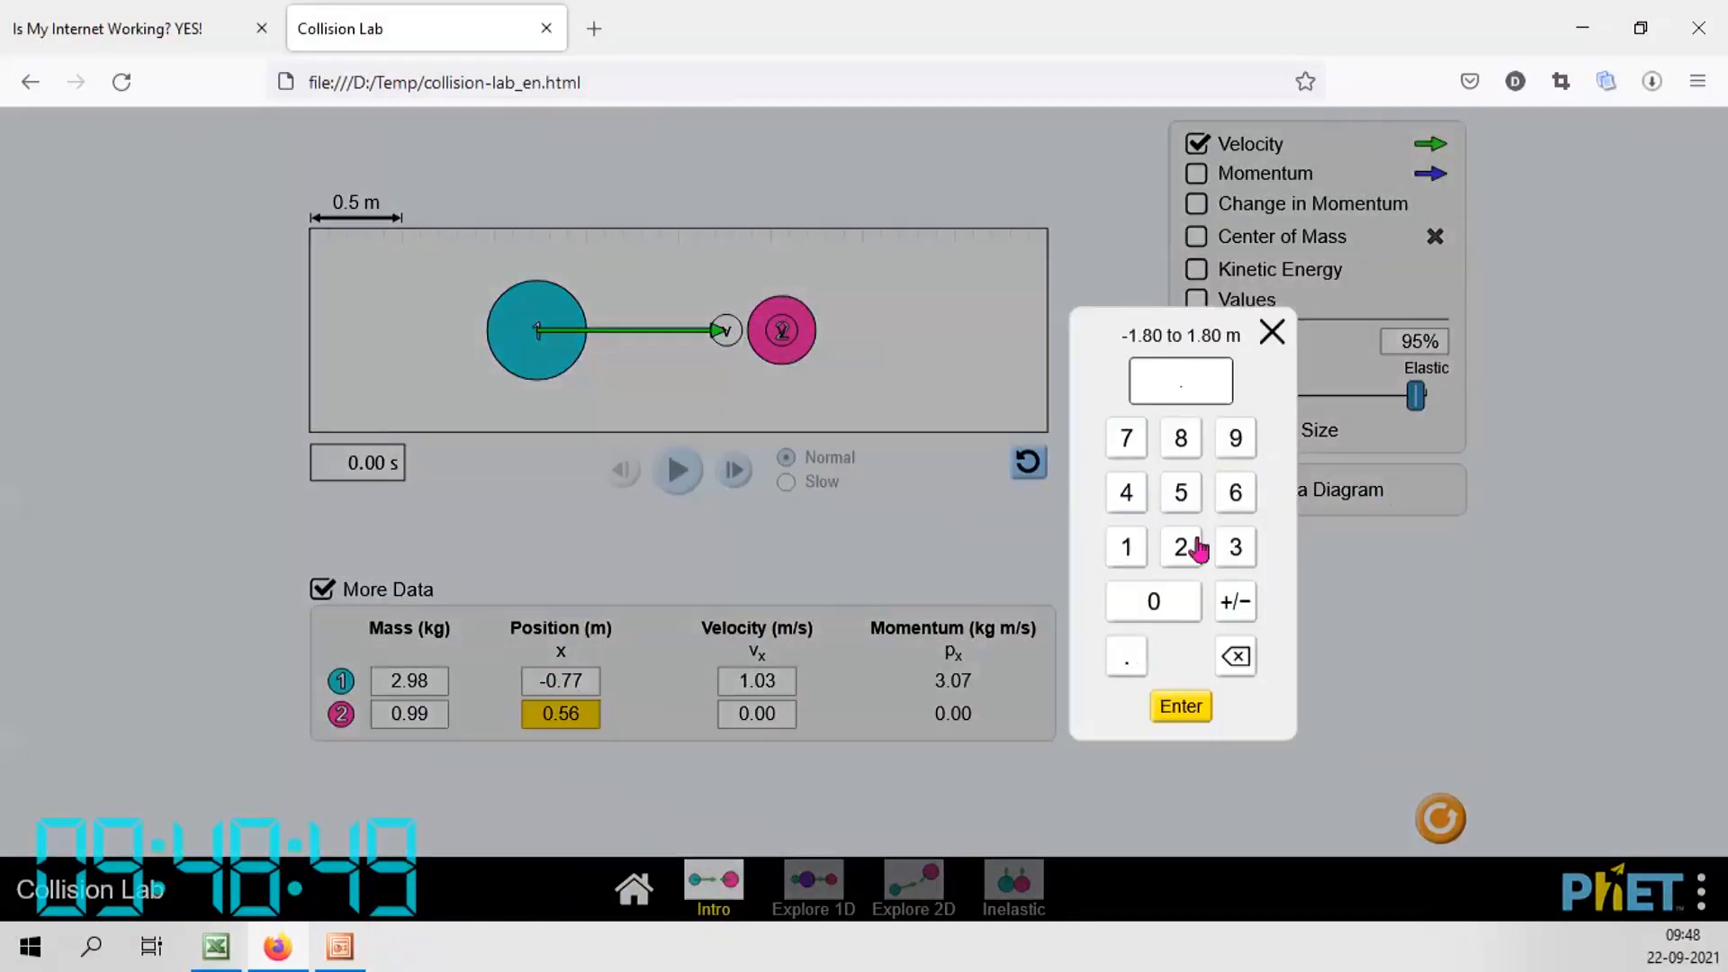
click(1235, 439)
click(1236, 438)
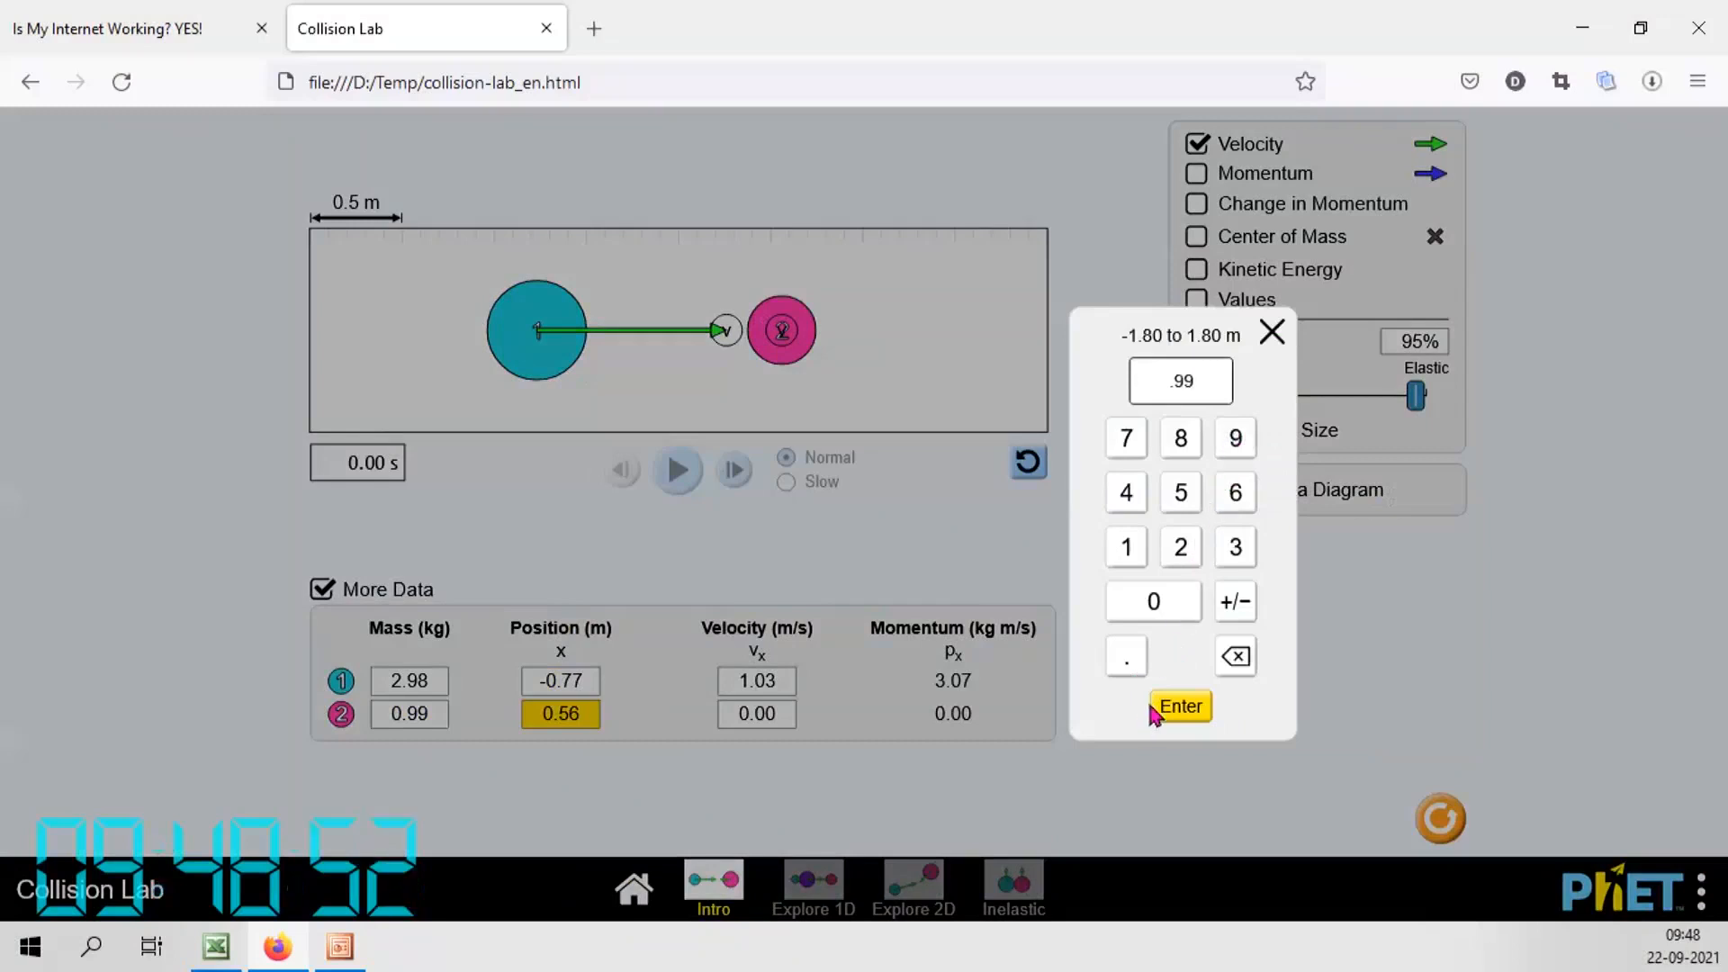
click(1161, 706)
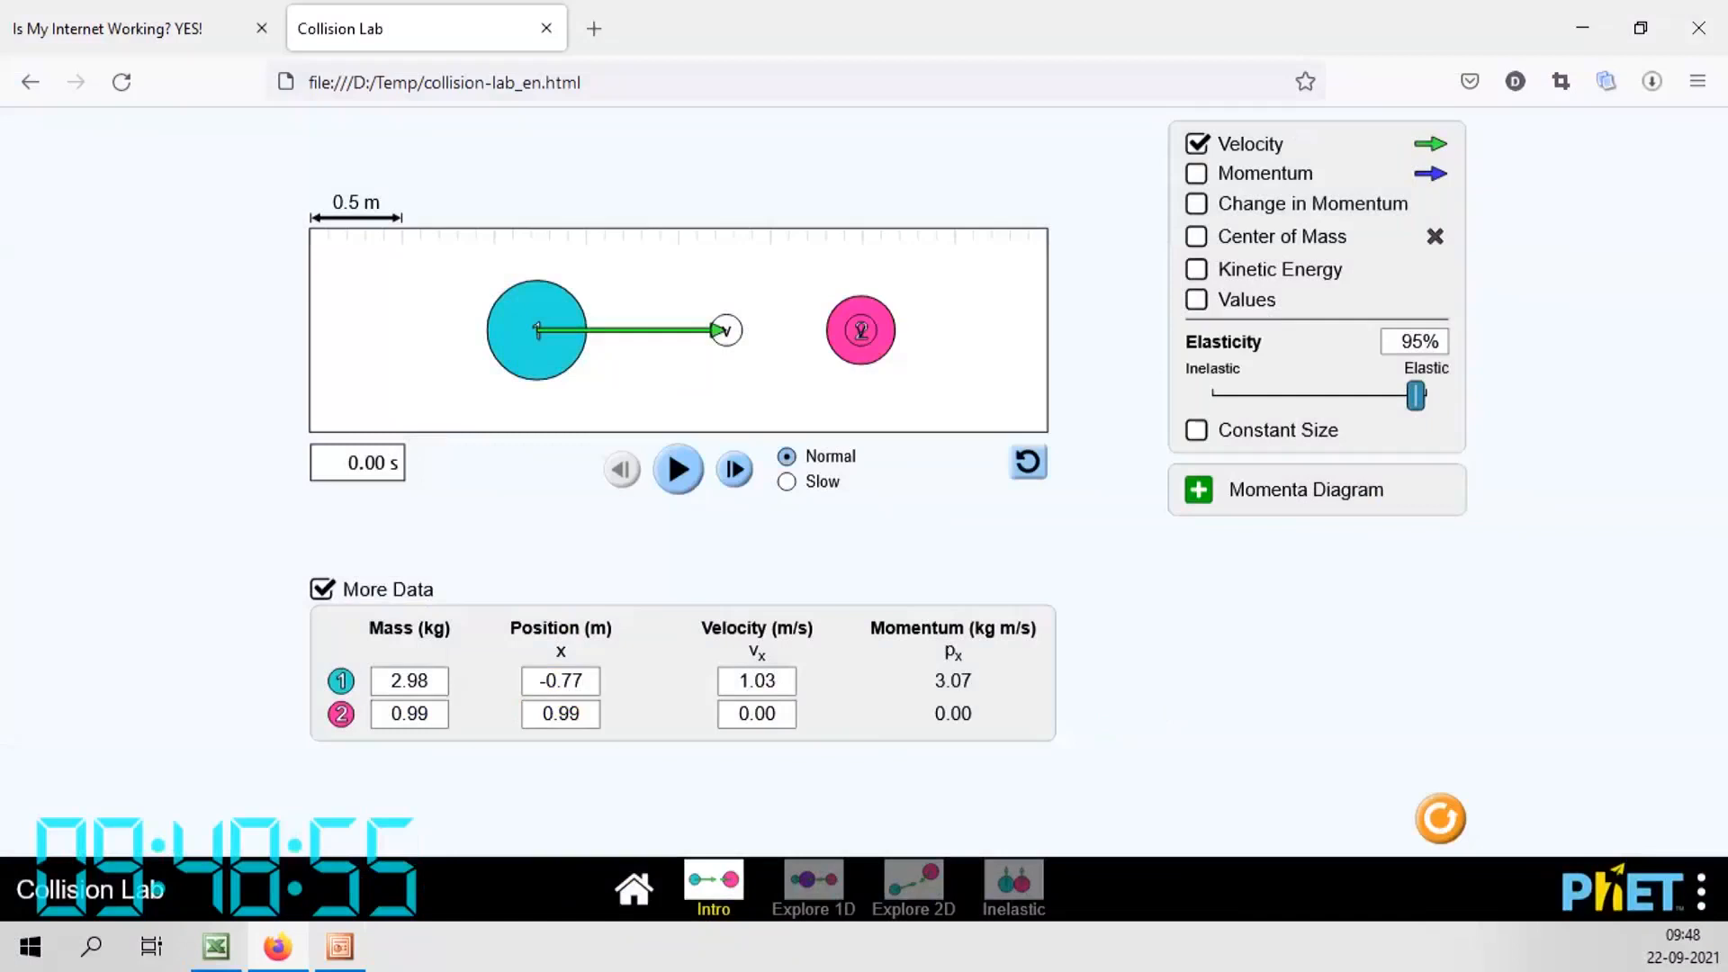
Set the initial velocity of ball 1 to 2.95 m/s
click(778, 691)
click(1180, 546)
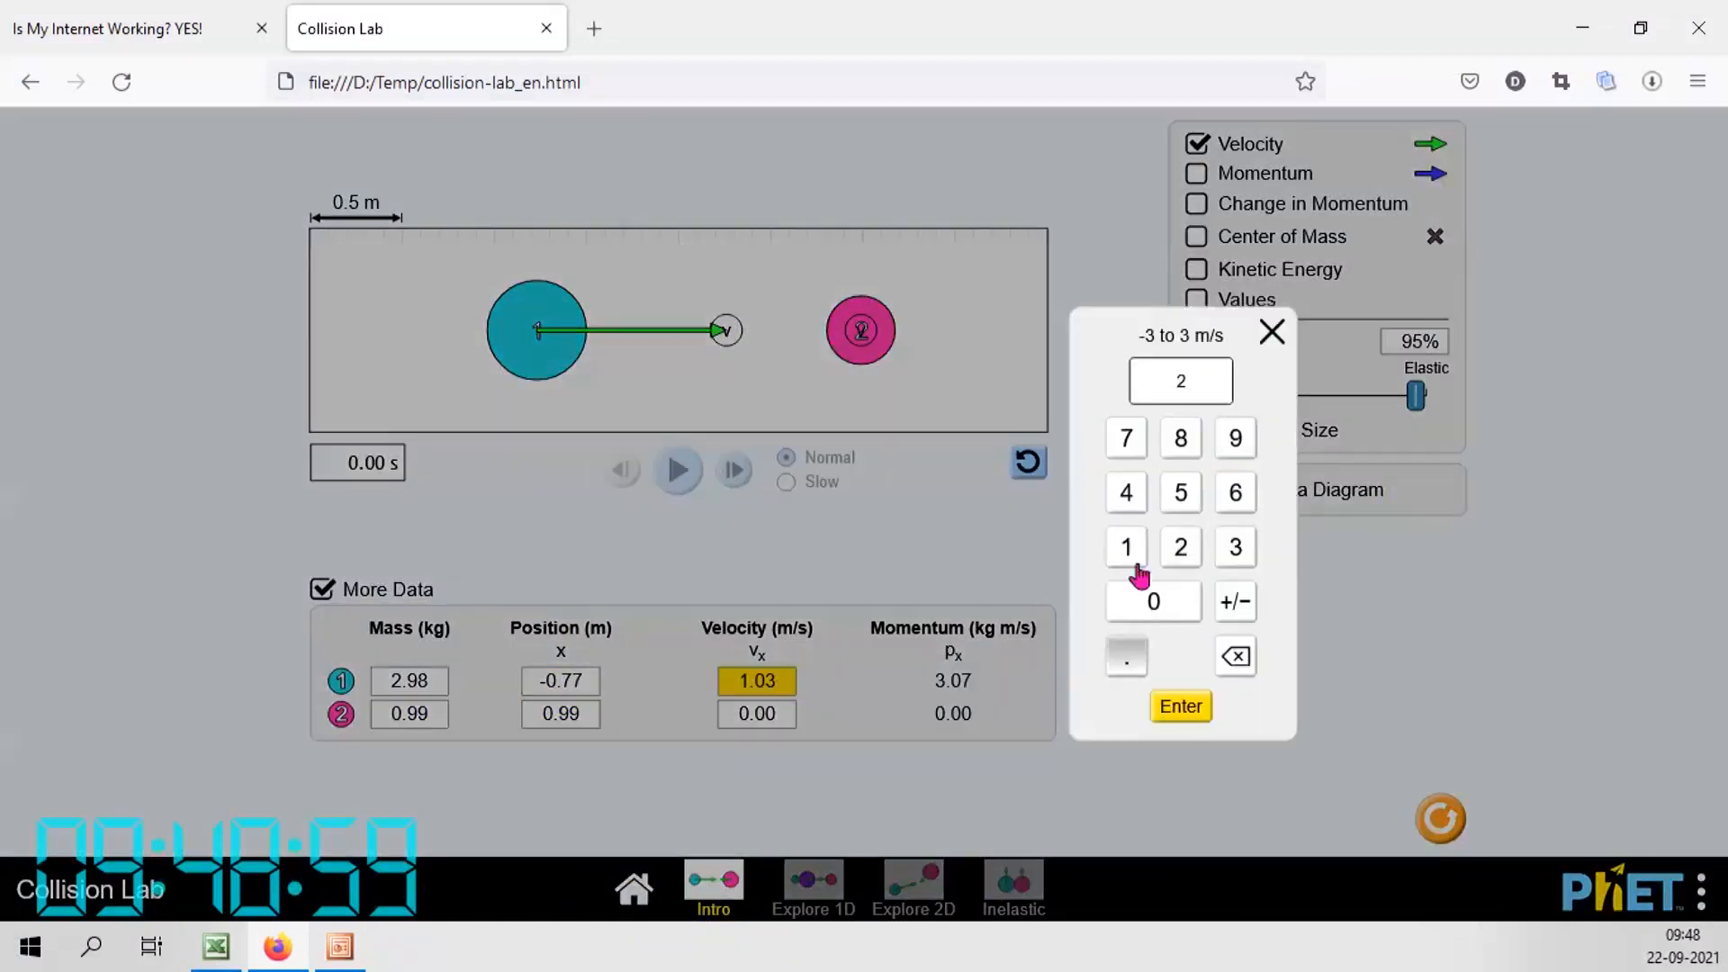
click(1235, 439)
click(1181, 492)
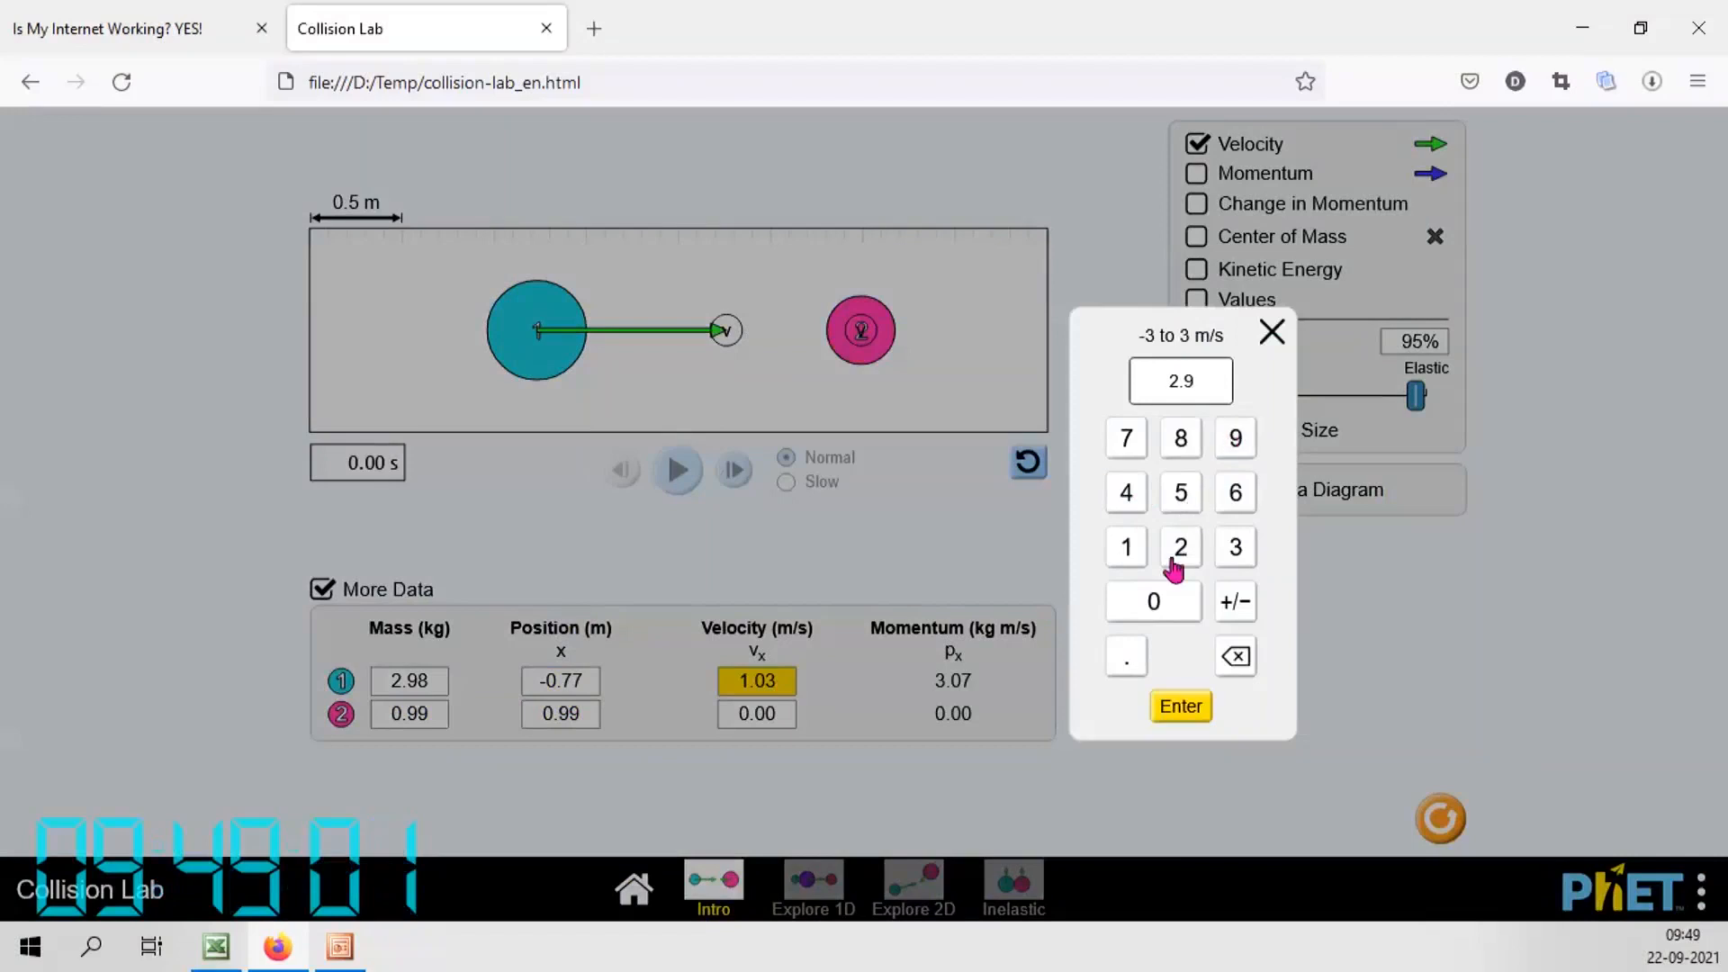
click(1167, 704)
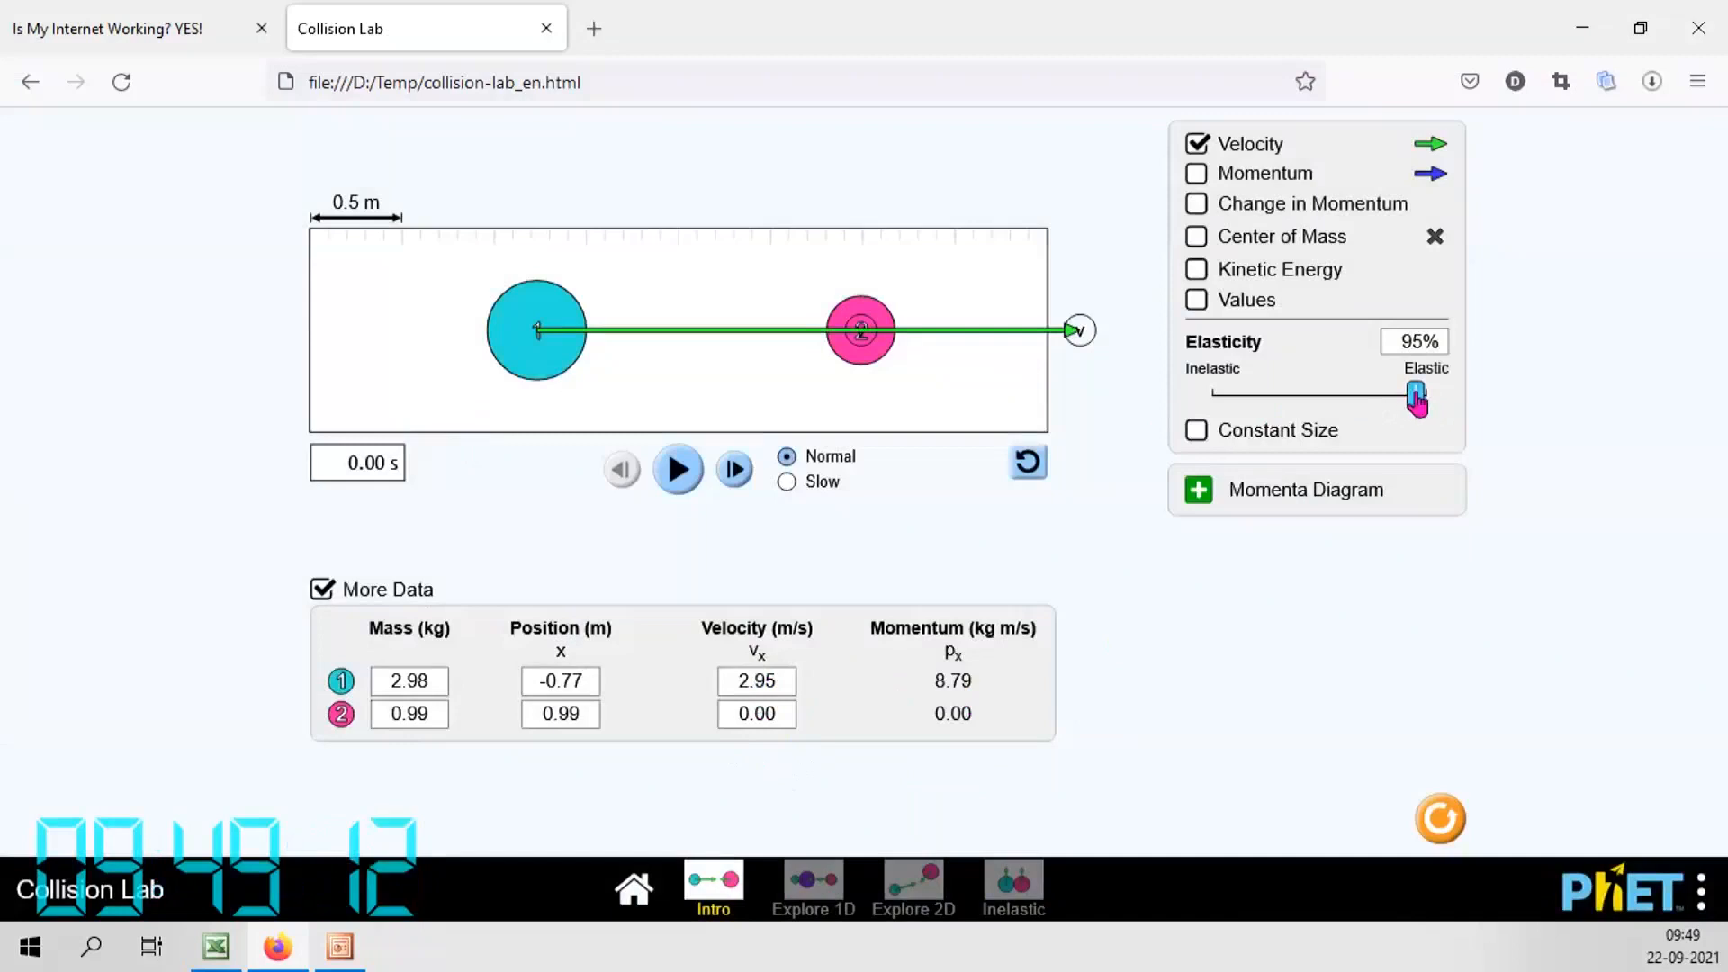
Reduce the elasticity to 75% and run the collision
drag(1414, 395, 1377, 399)
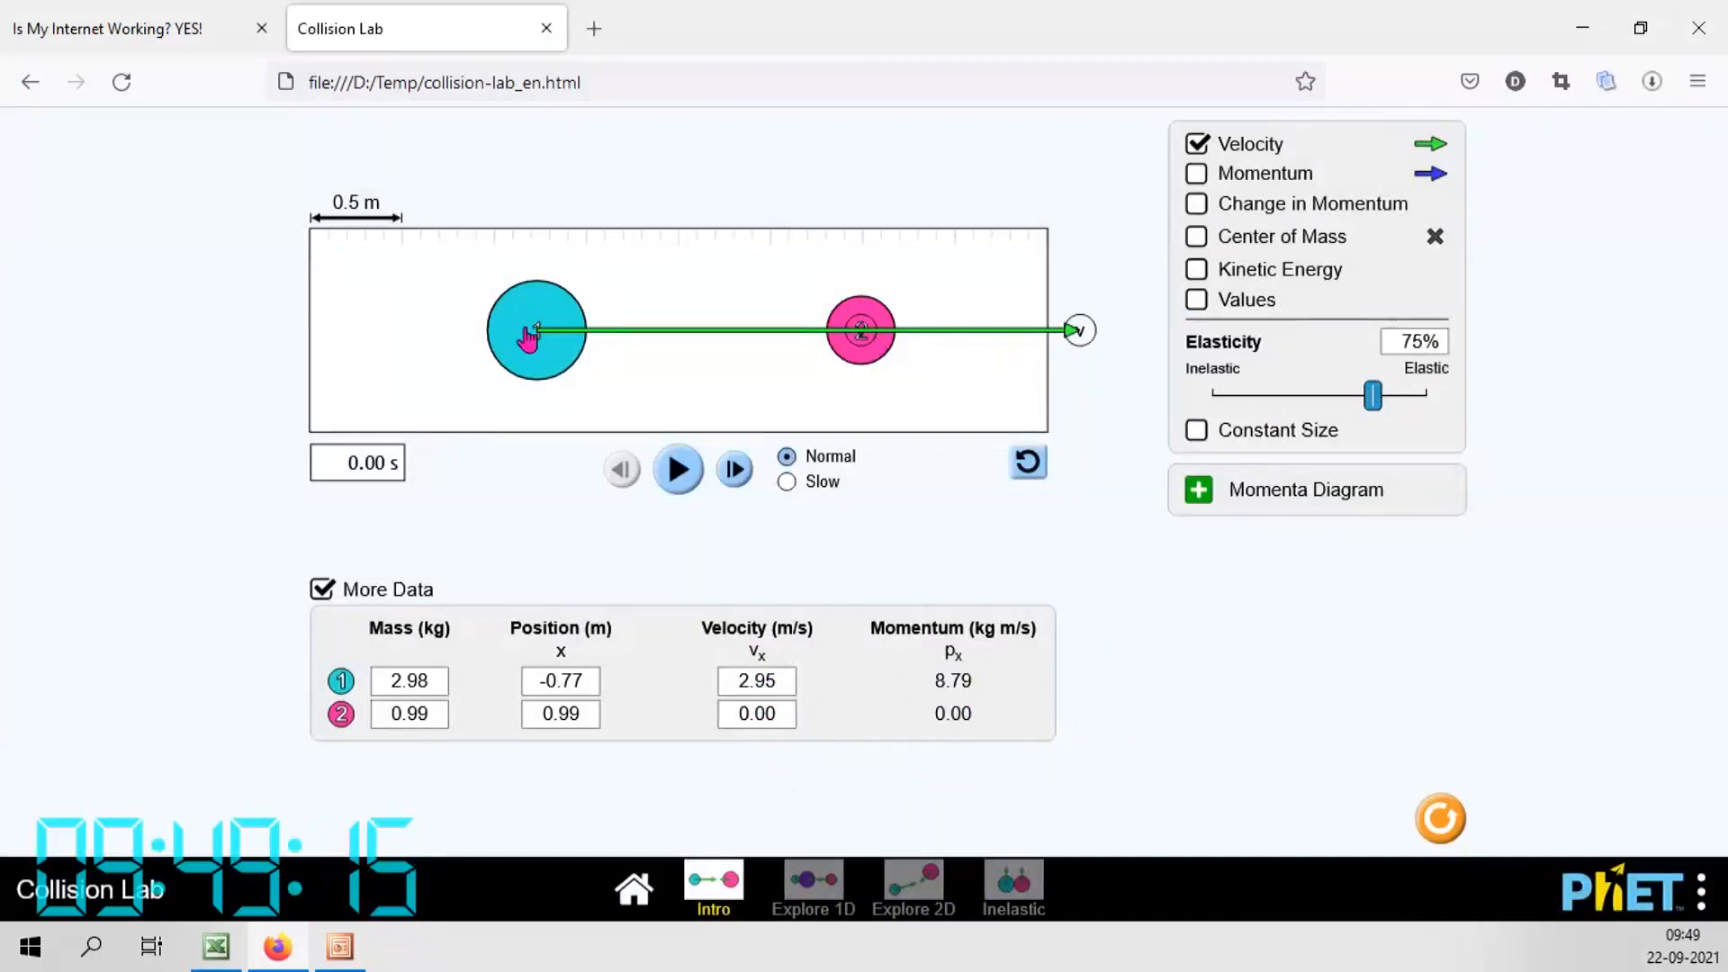
click(678, 469)
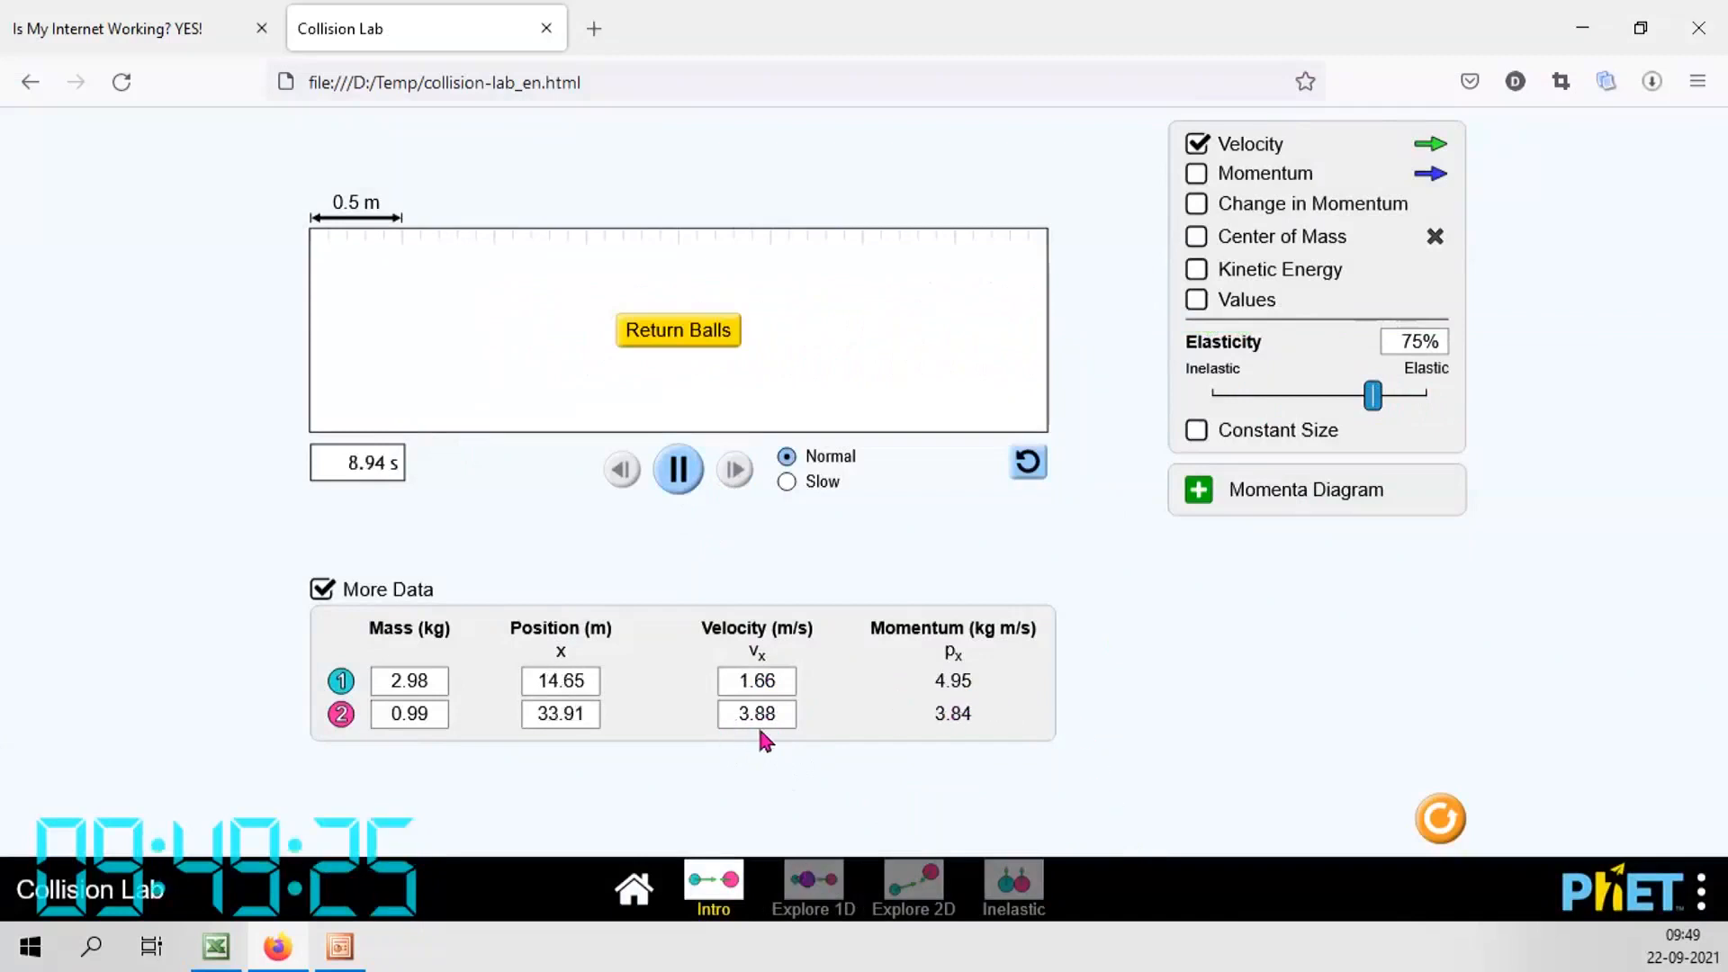
Bring Design-Expert into view to compare the first solution's predicted vR with the simulated velocity of ball 2, and move it aside again
drag(0, 171, 675, 30)
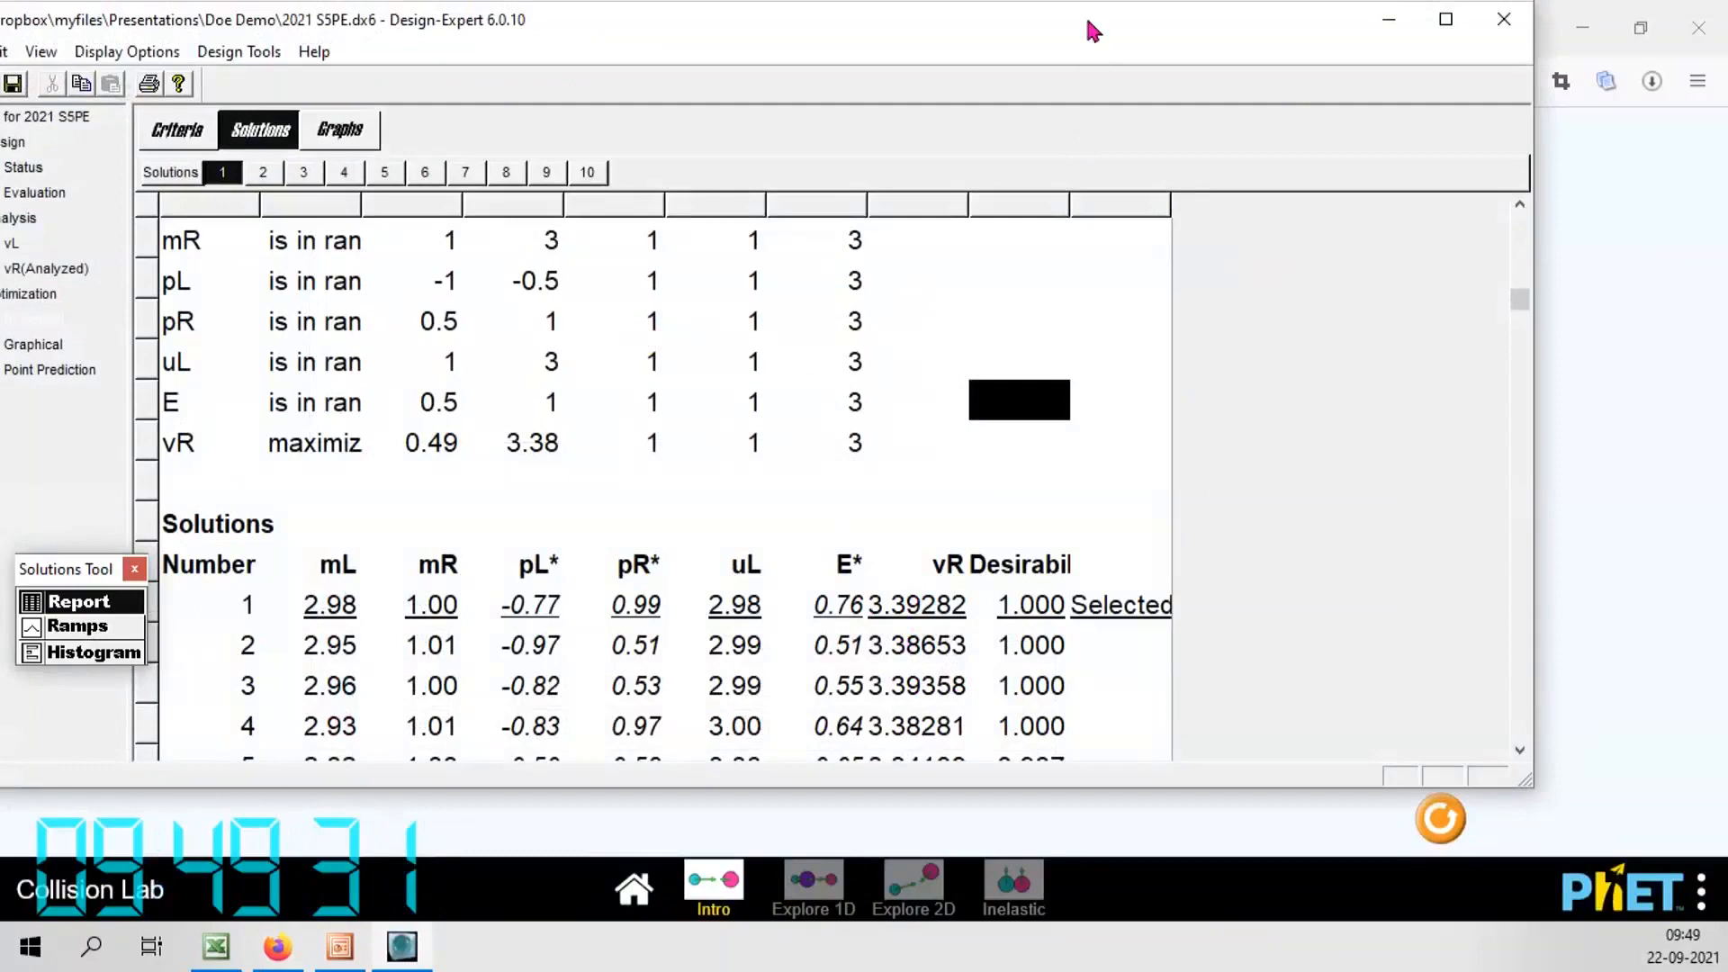
drag(1089, 25, 0, 148)
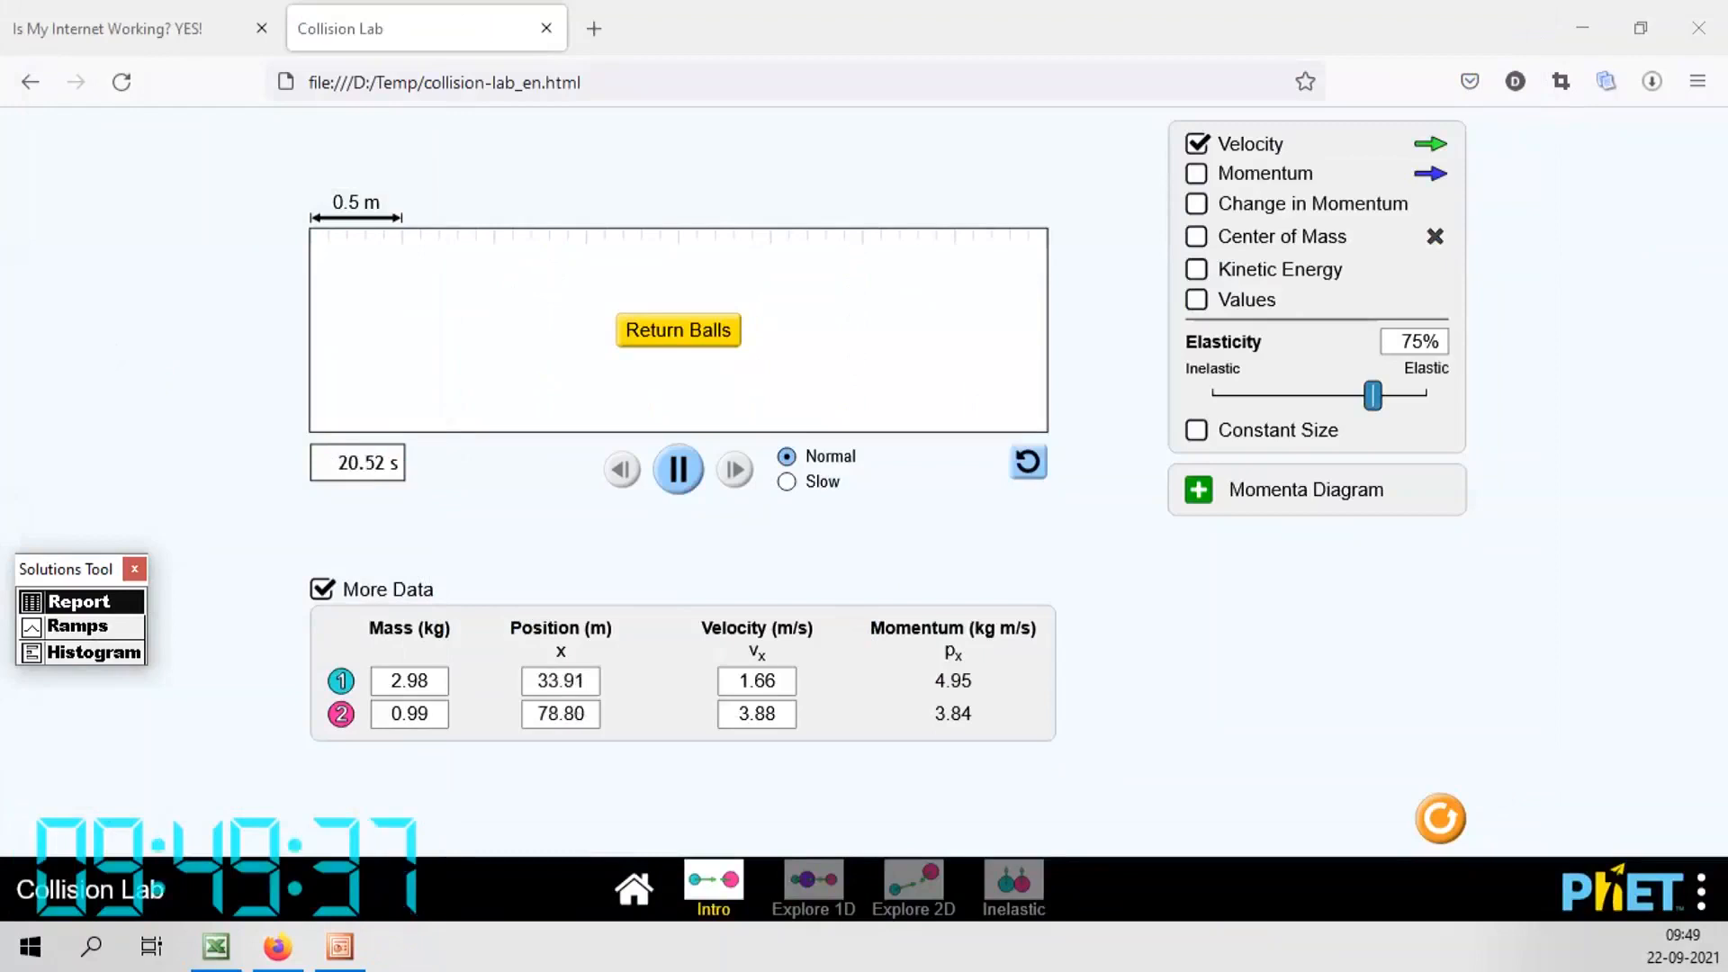
Return the balls to their start positions and bring the Design-Expert window back over Collision Lab
click(675, 333)
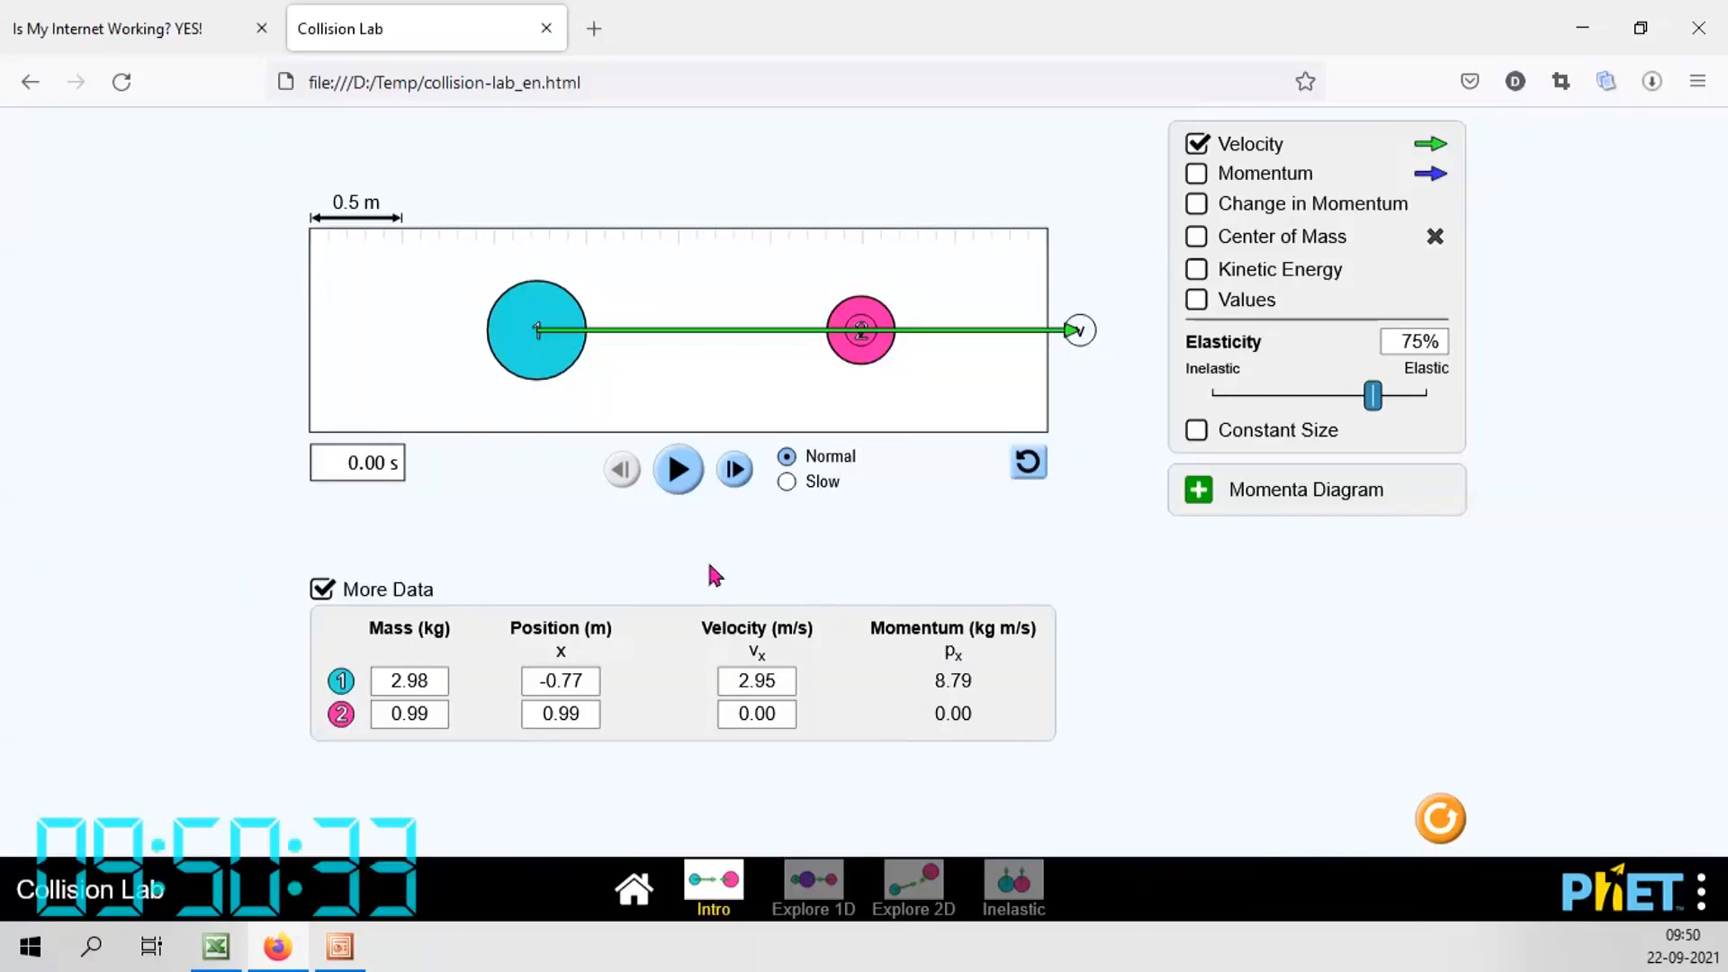
drag(2, 80, 1098, 141)
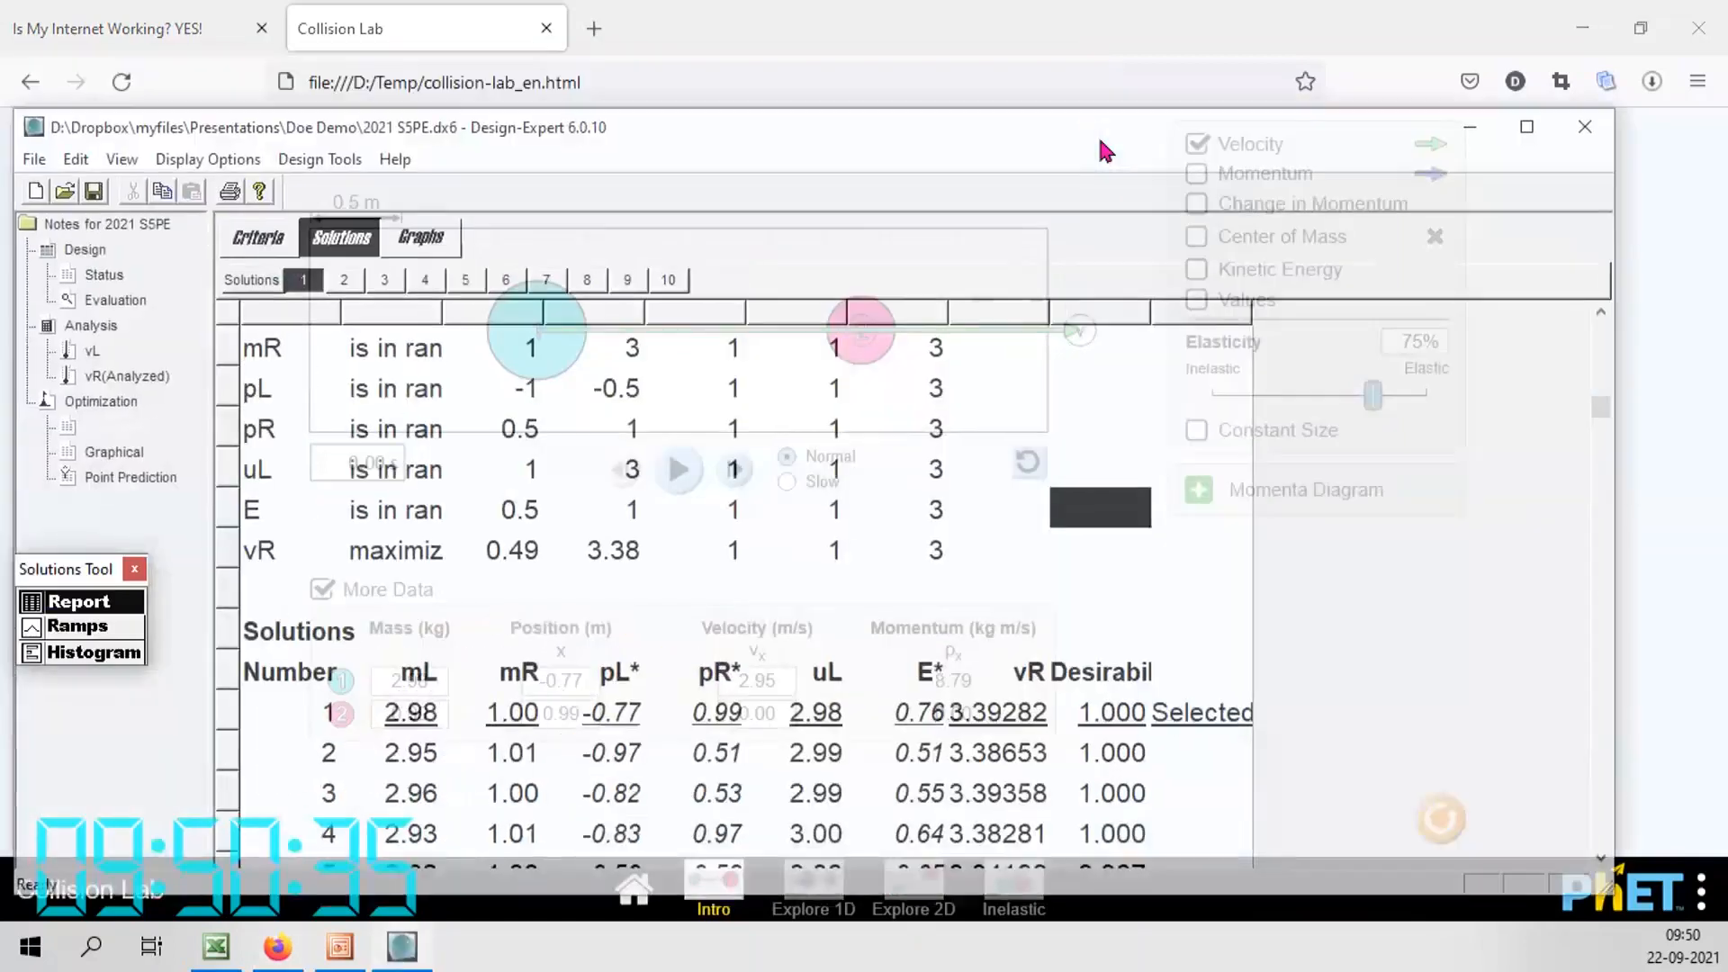
drag(711, 144, 831, 60)
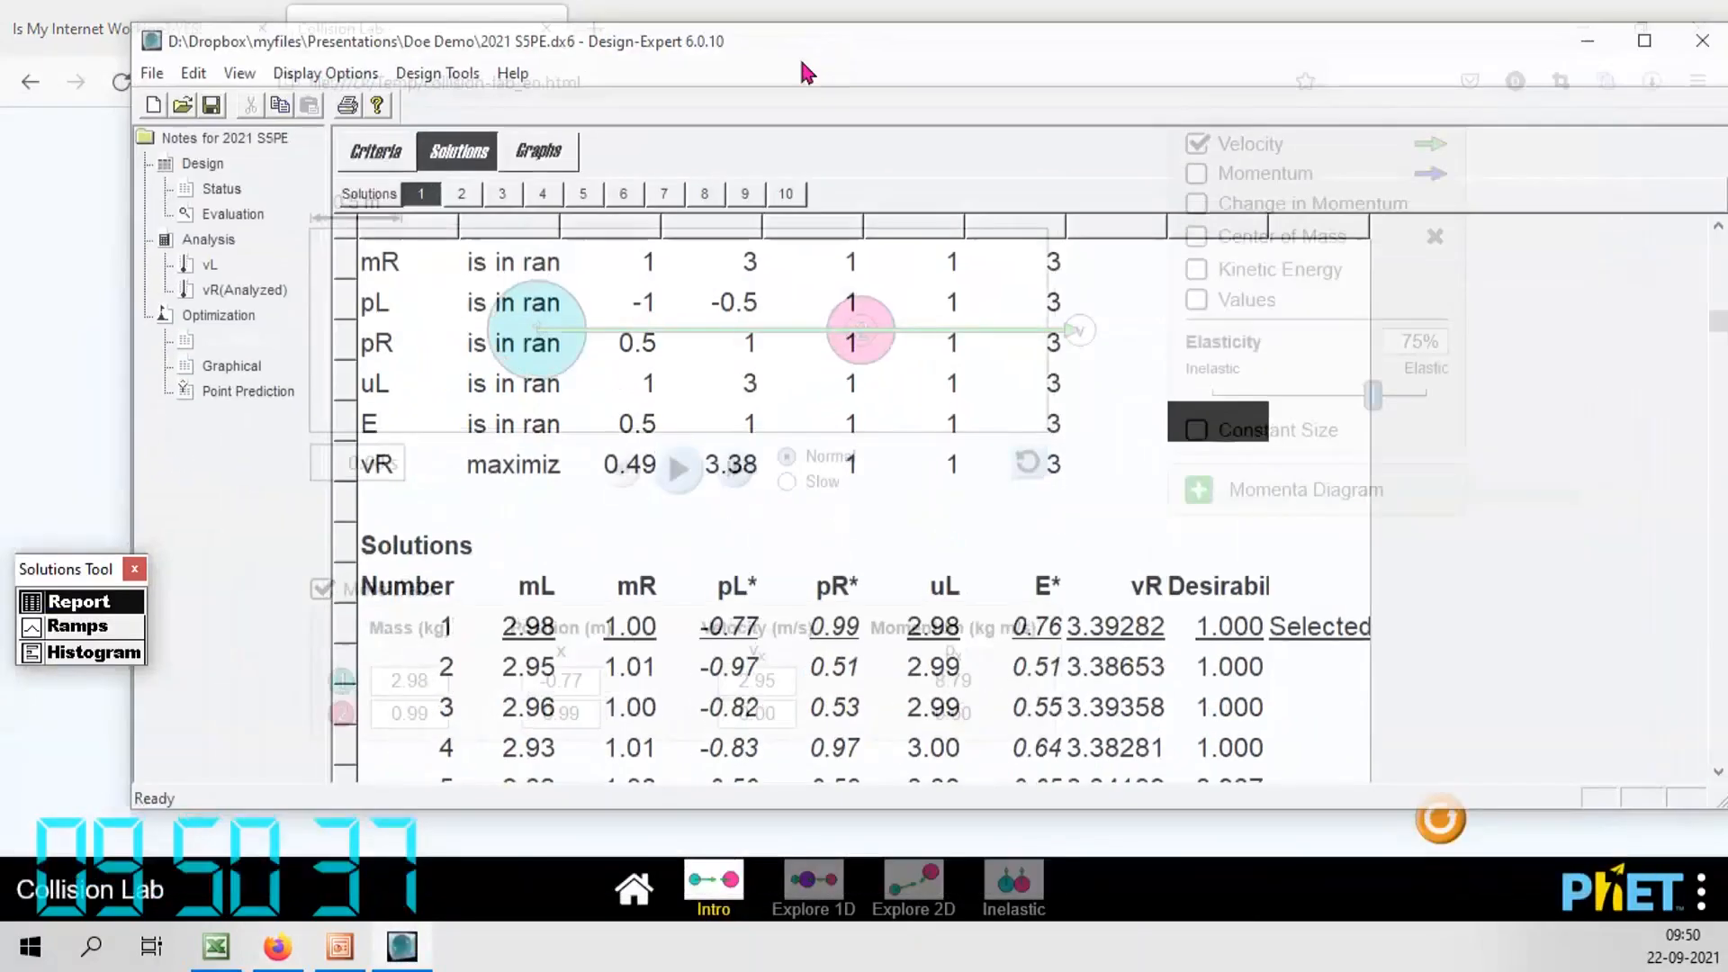
Review the experiment's design table and the point prediction for vR, closing the Factors Tool
click(189, 162)
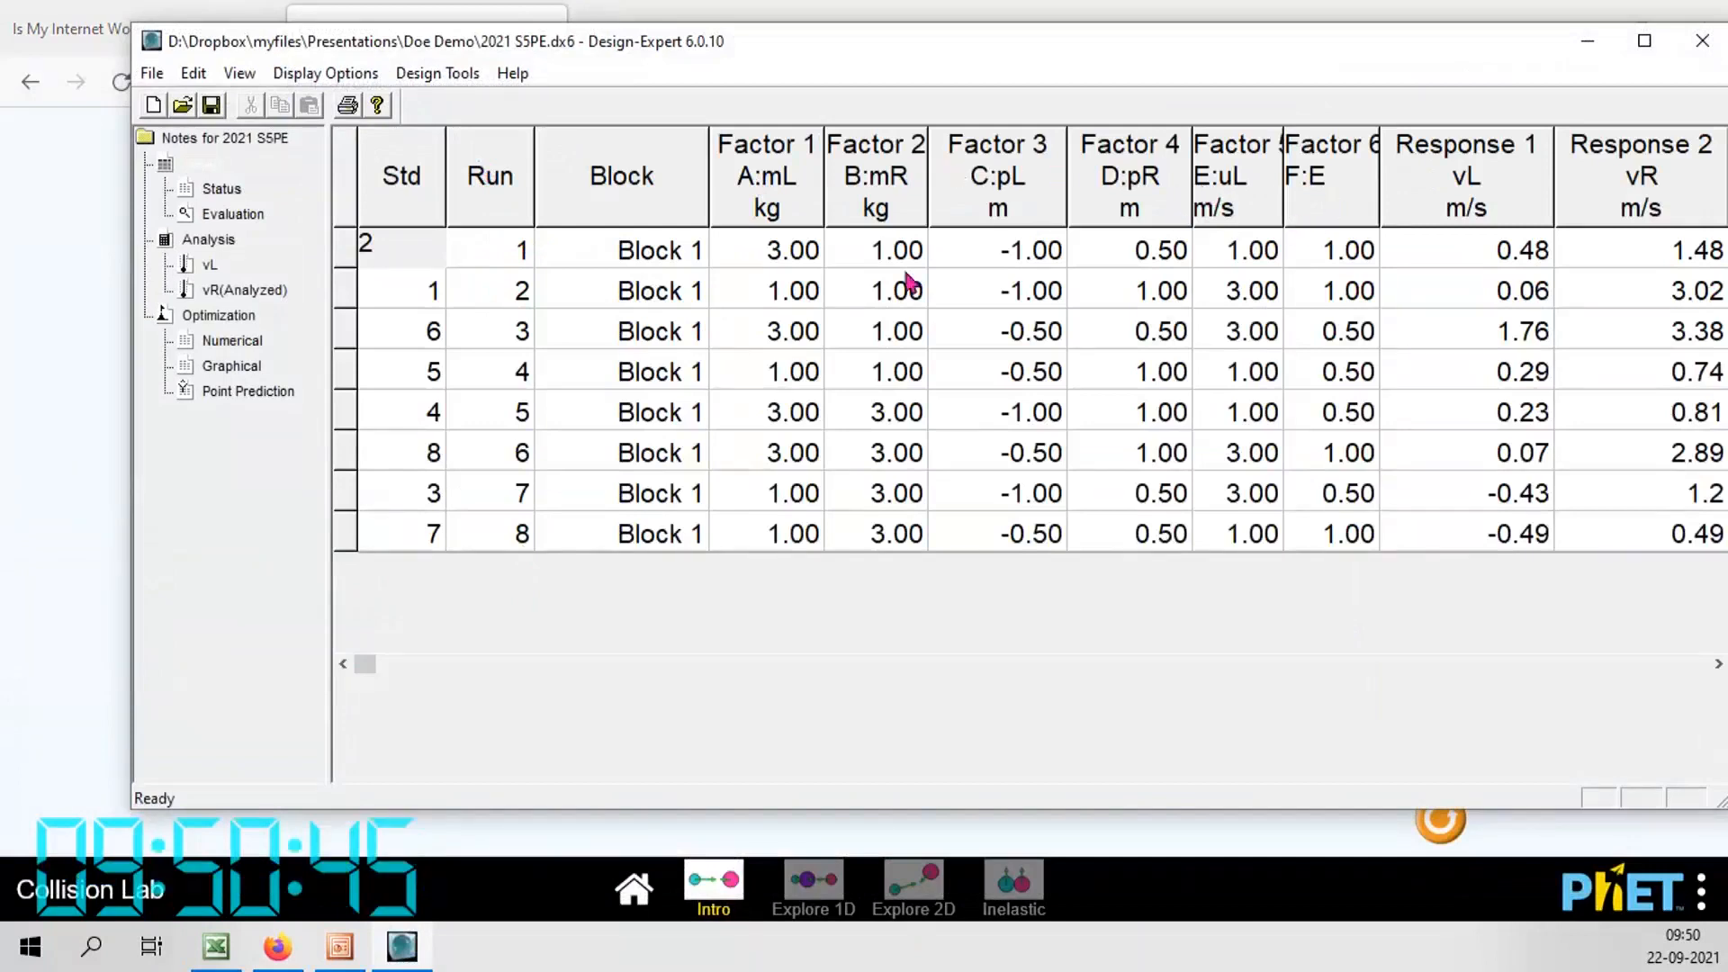
click(245, 392)
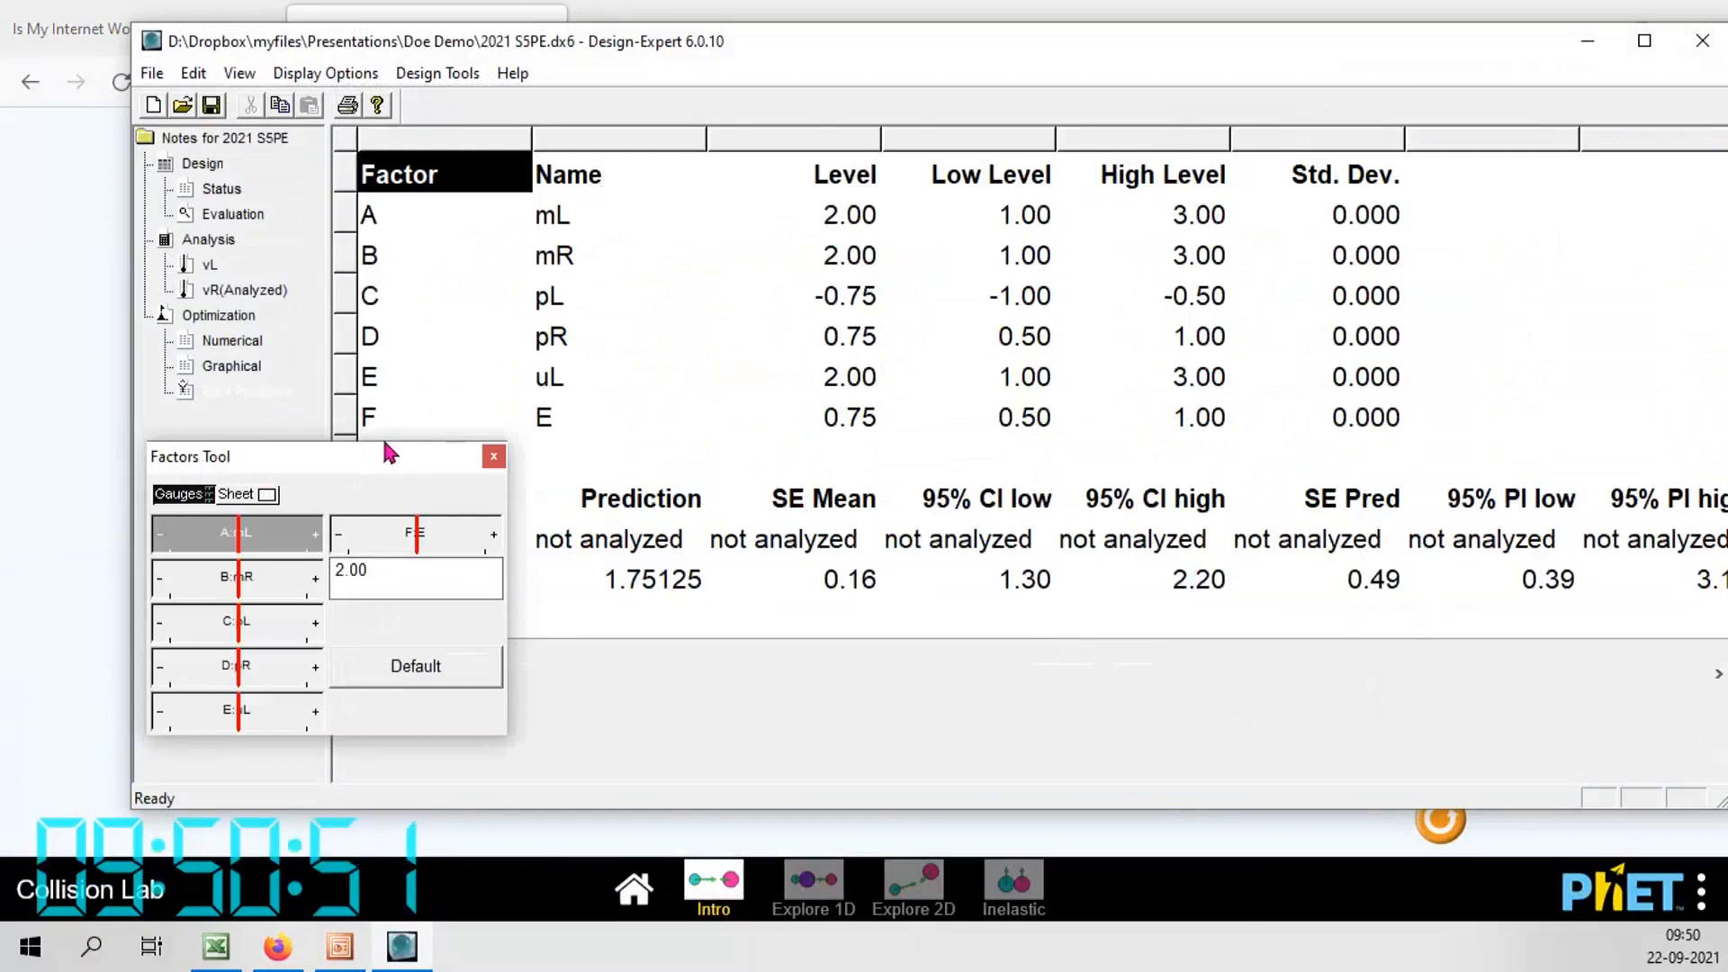
drag(358, 448, 421, 567)
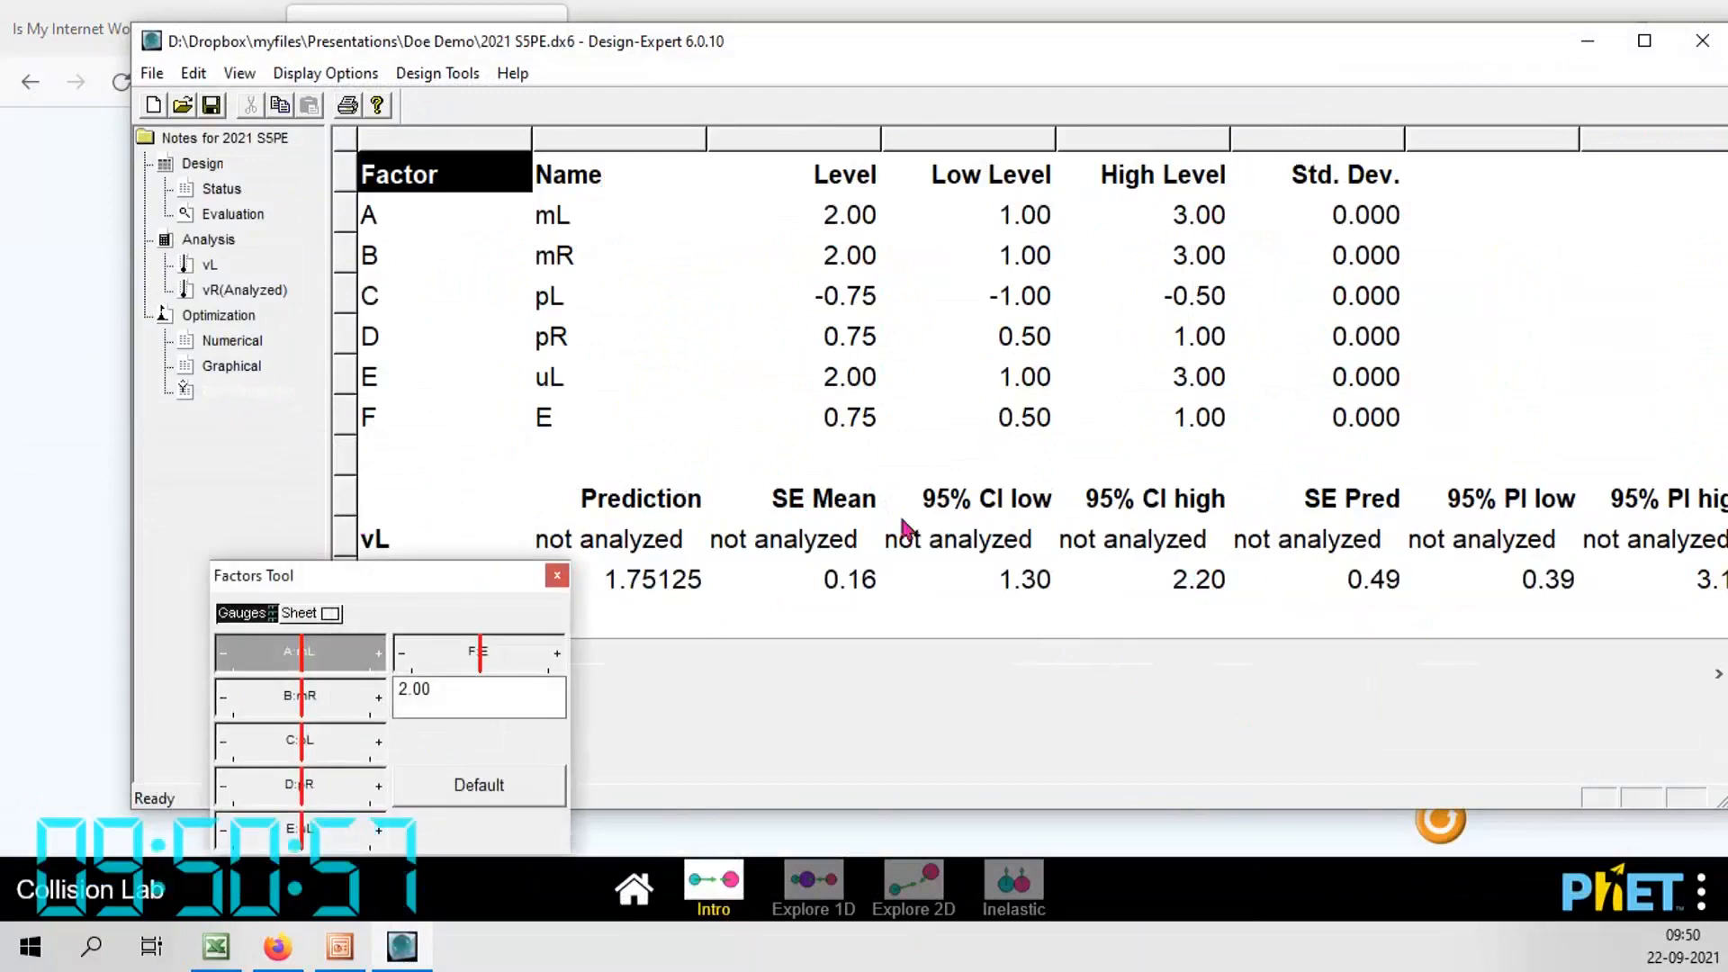
click(557, 575)
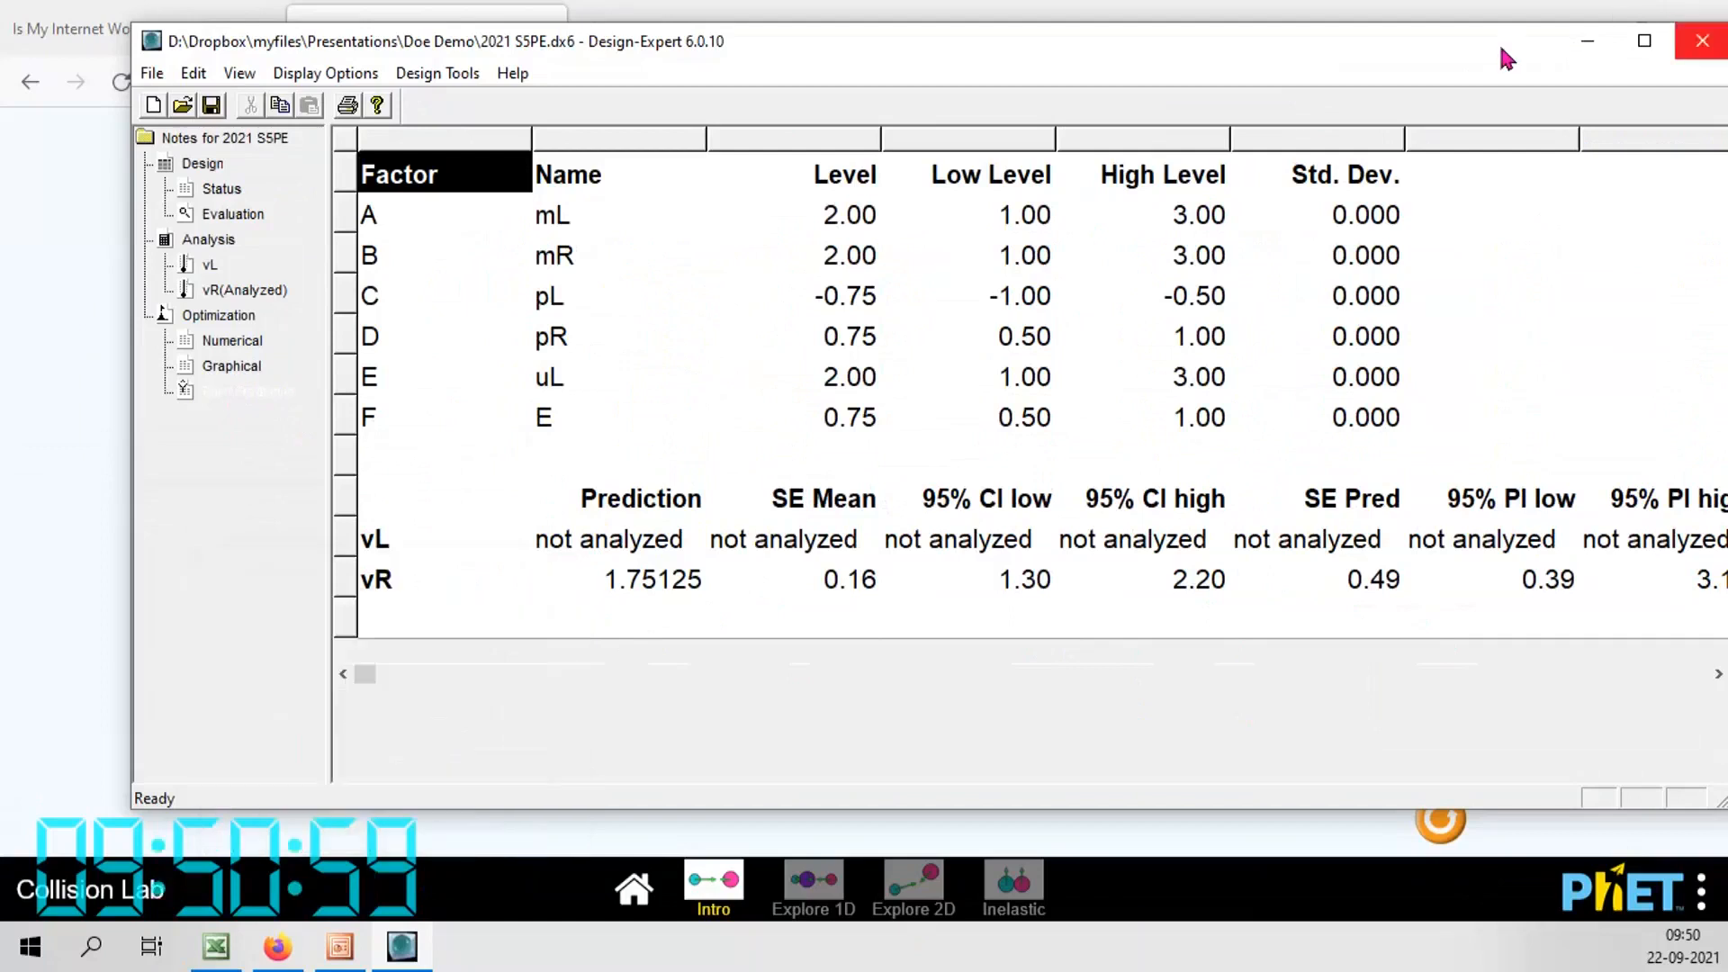
Save the 2021 S5PE project and close Design-Expert to get back to Collision Lab
drag(1504, 57, 1431, 66)
click(139, 115)
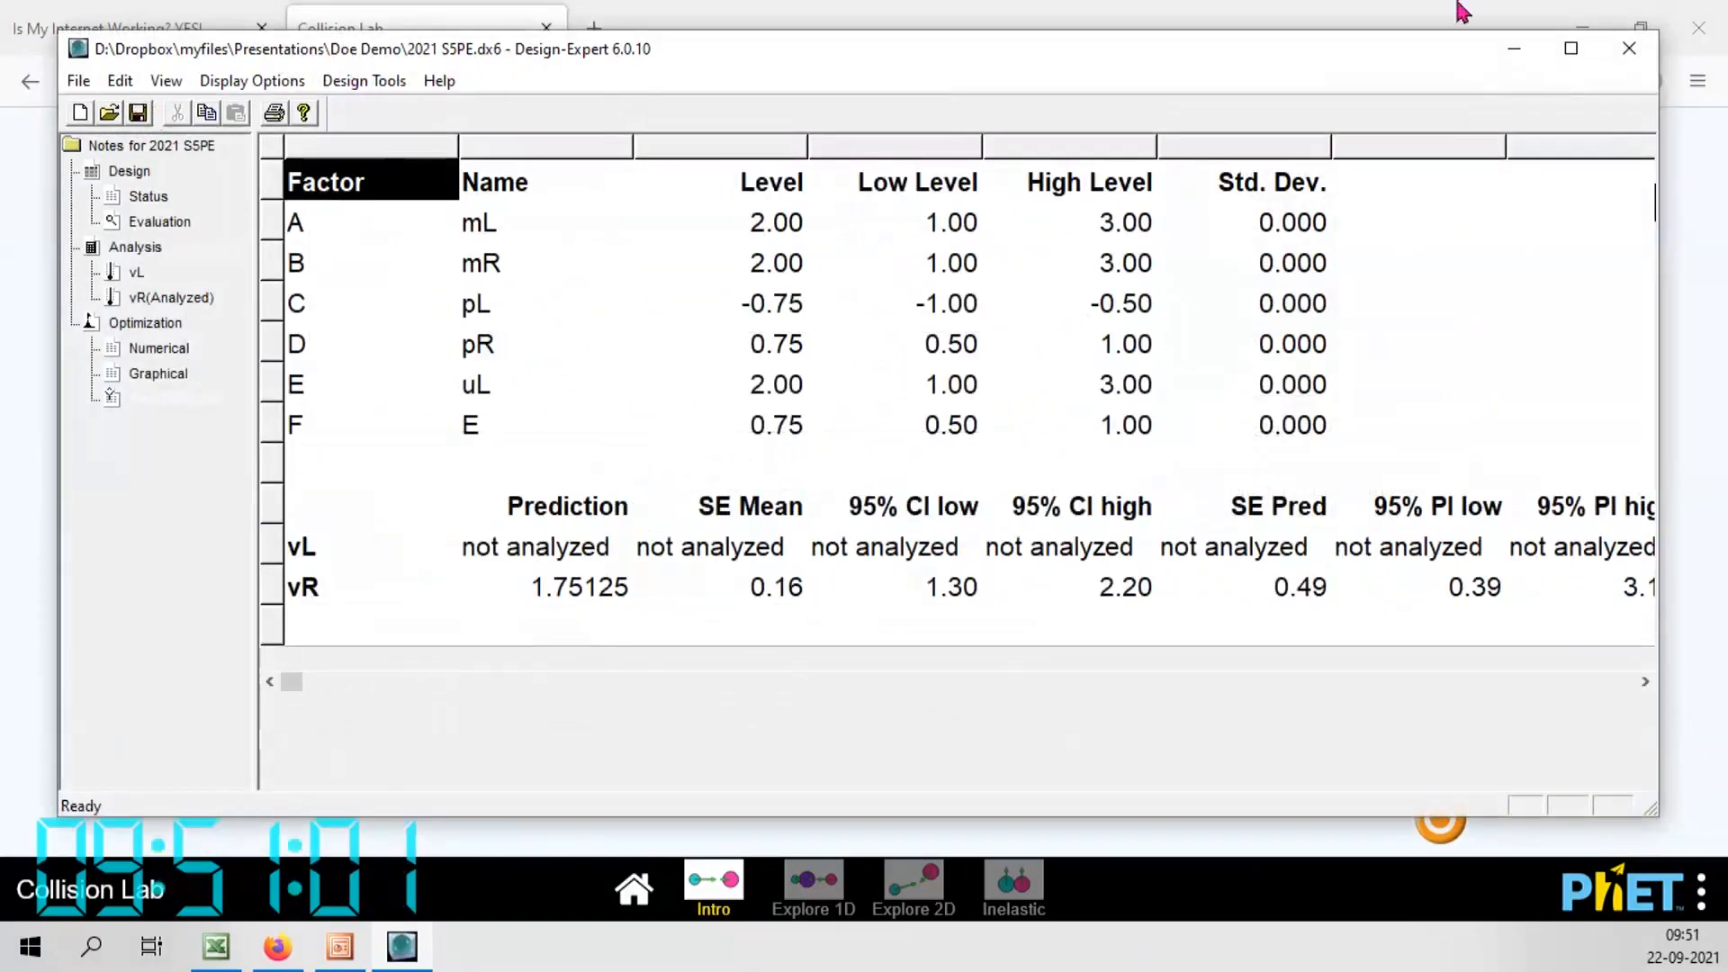
click(1628, 48)
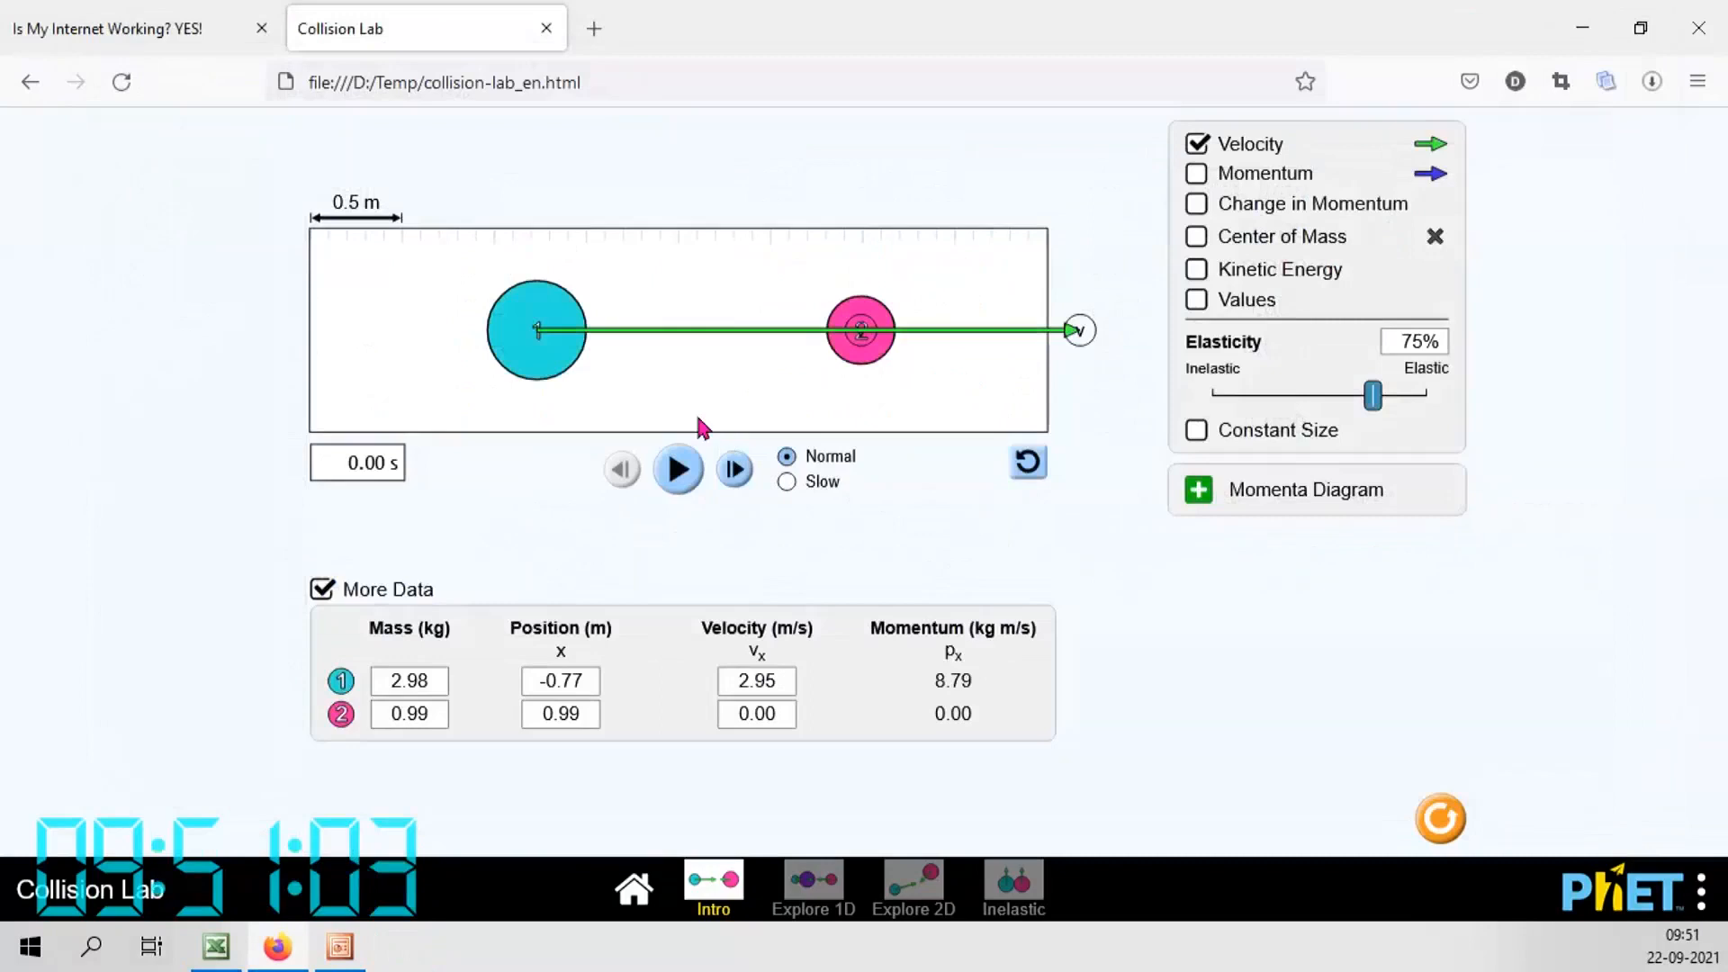